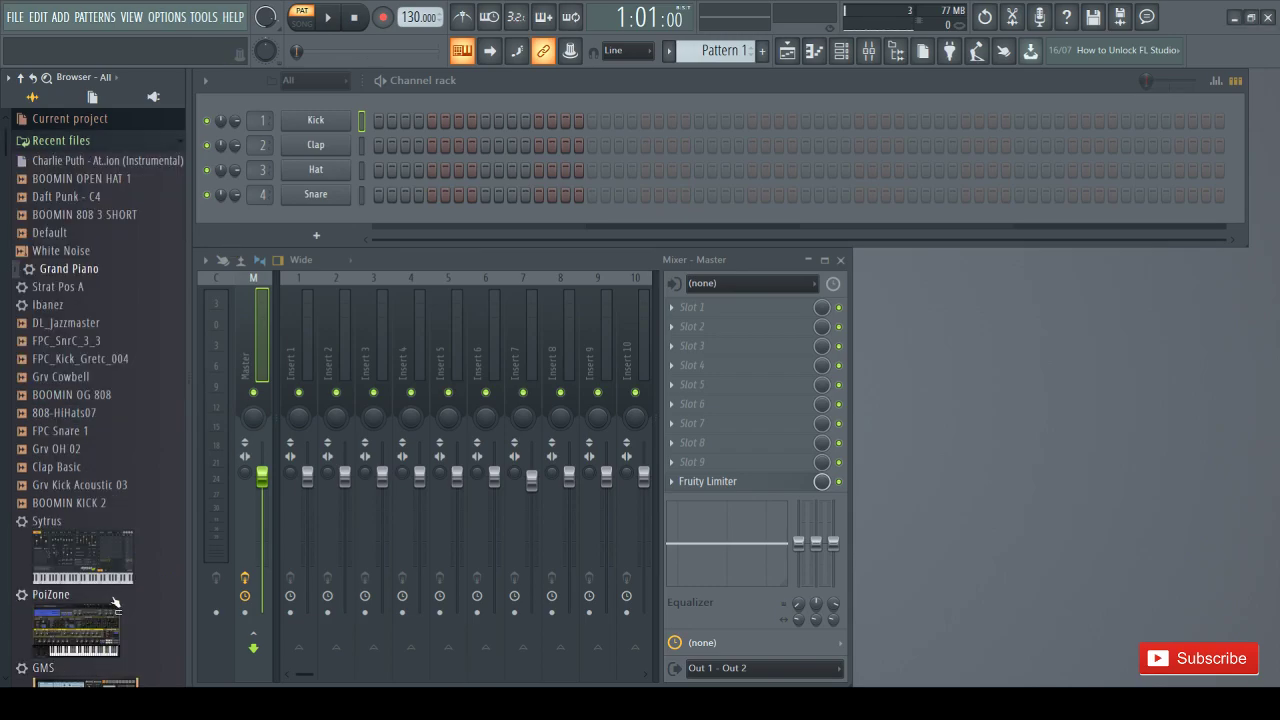
Add the Grand Piano preset as a new channel and open its piano roll maximized
left_click_drag(113, 278, 320, 212)
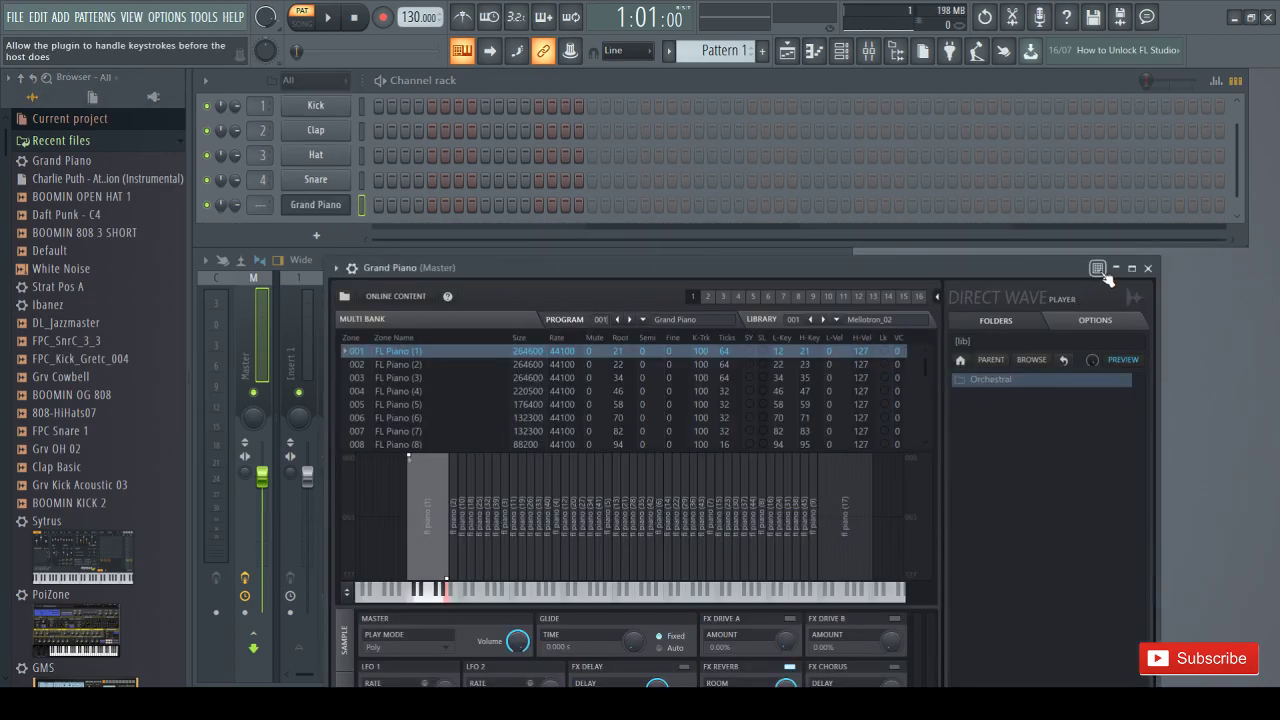
left_click(1096, 267)
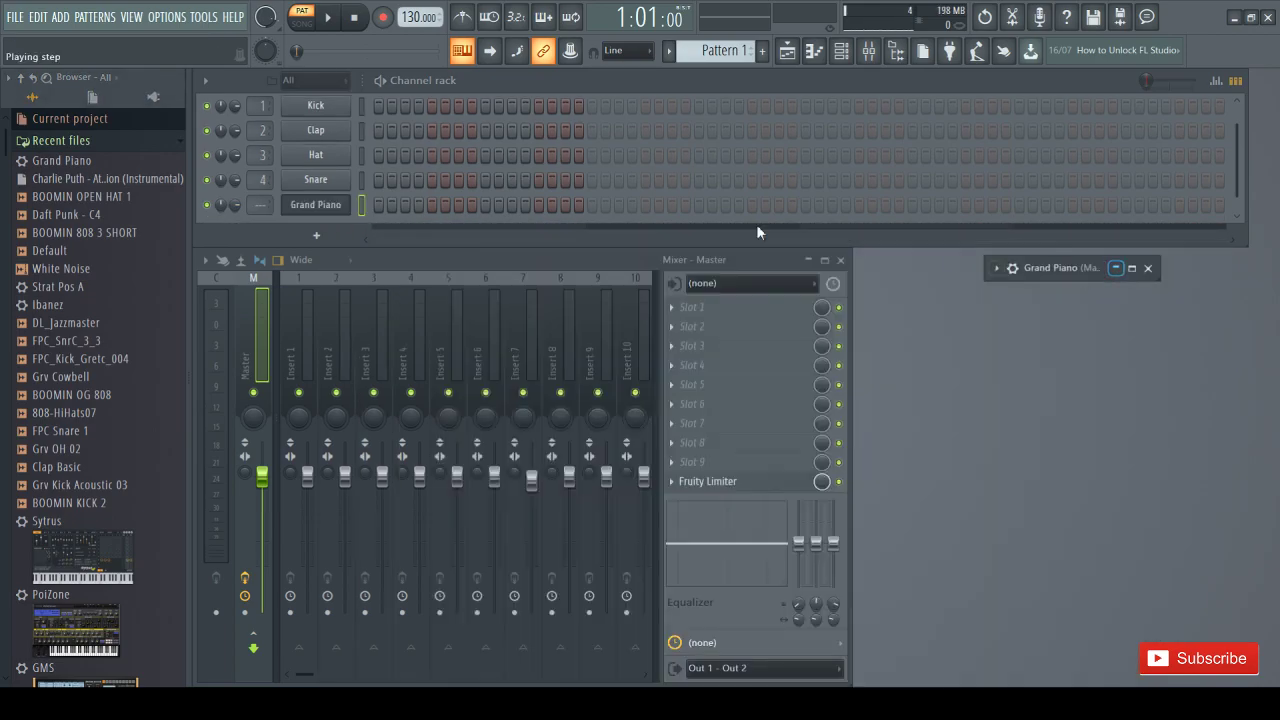
key("F7")
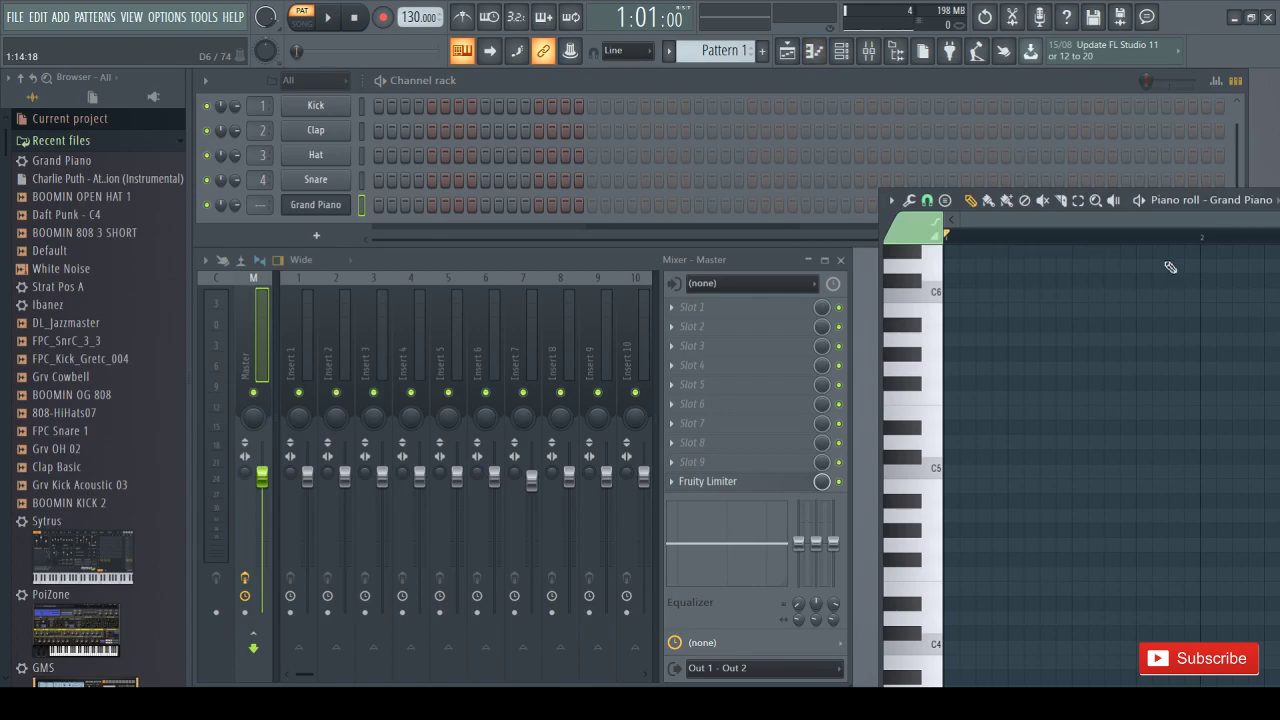
left_click_drag(921, 222, 280, 162)
left_click_drag(1067, 143, 740, 183)
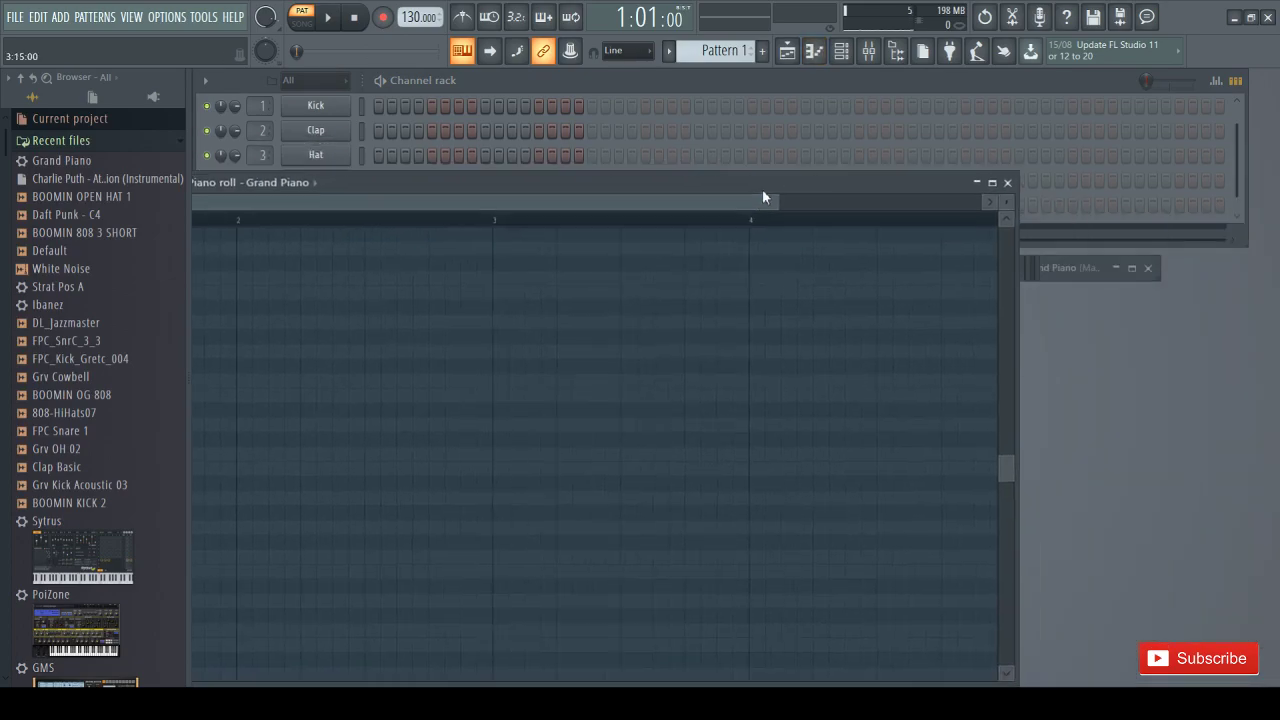
left_click(991, 183)
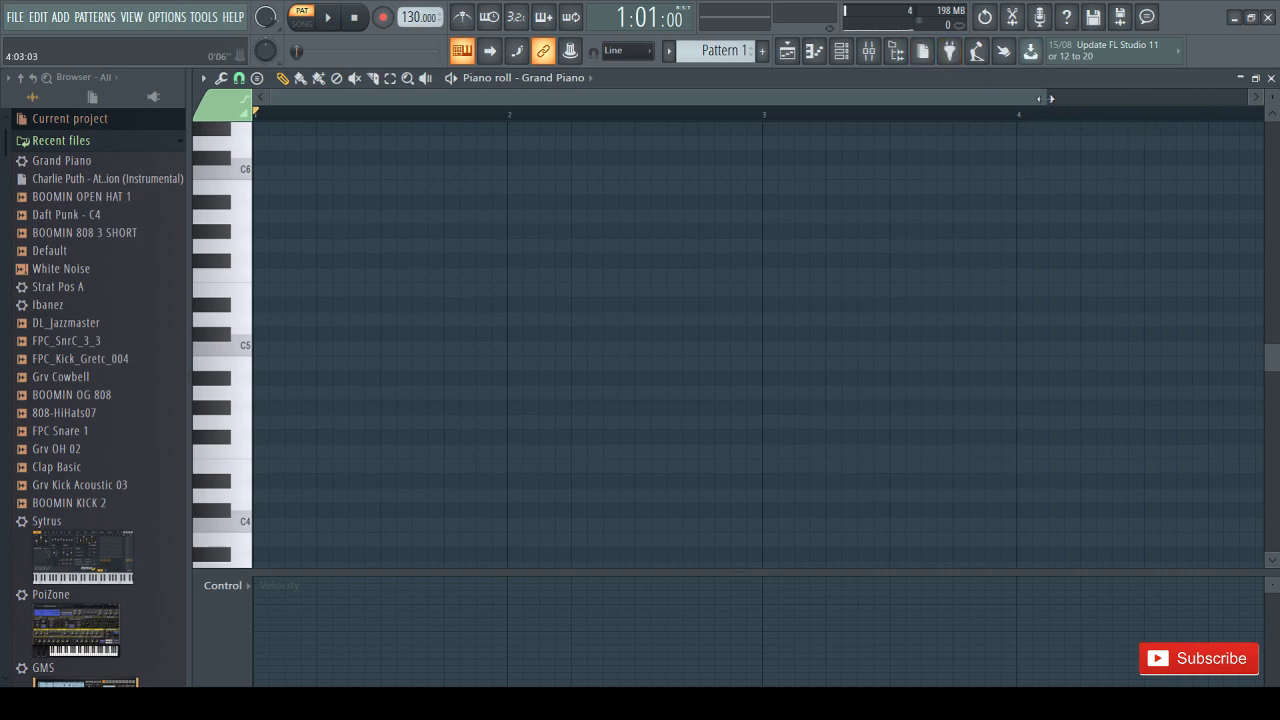
Stack two-step notes of the C minor scale at the start of bar 1: C5, D5, D#5, F5, G5, G#5, A#5 and C6
left_click(270, 348)
left_click(258, 334)
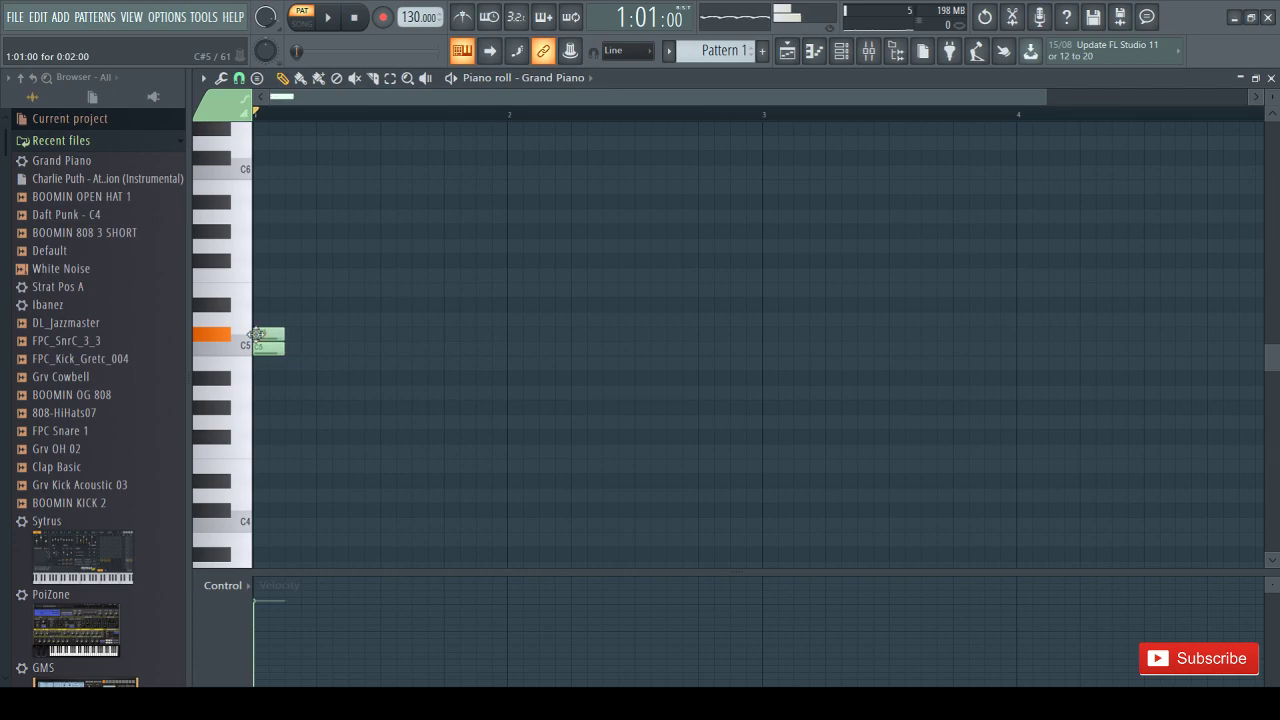
left_click_drag(257, 334, 257, 319)
left_click(252, 304)
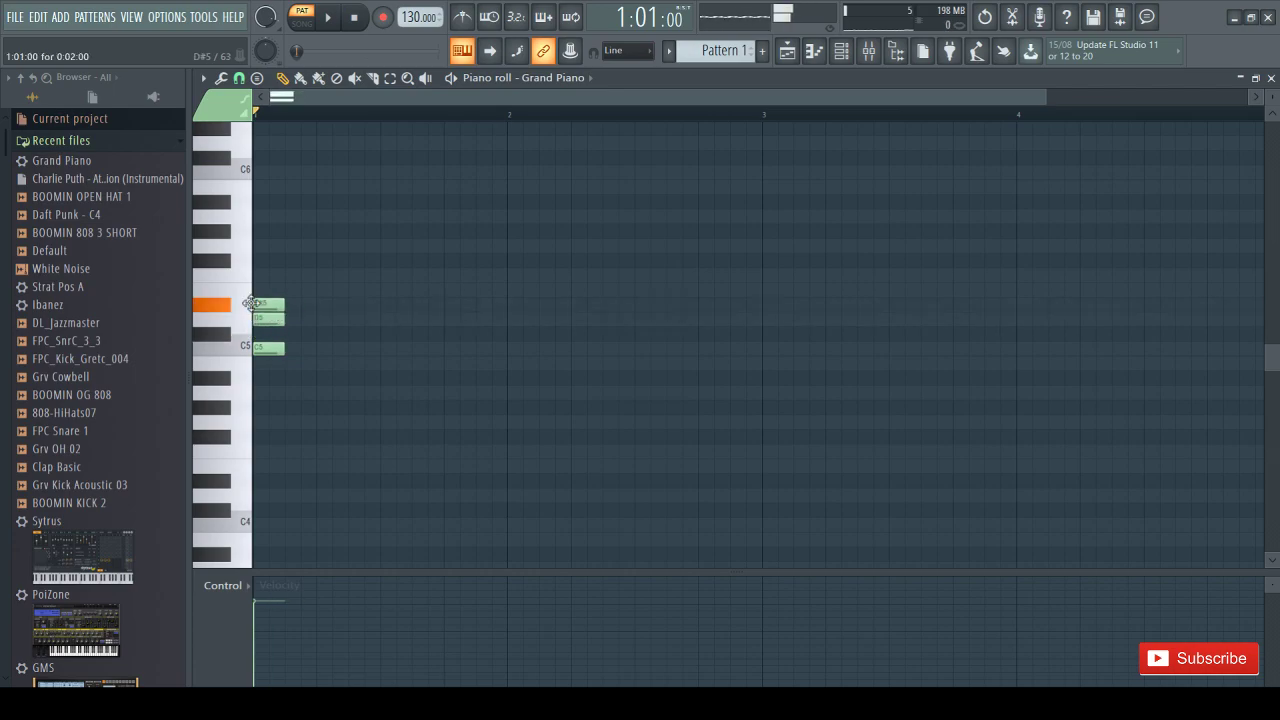
left_click(262, 275)
left_click(265, 245)
left_click(268, 231)
left_click(287, 201)
left_click_drag(287, 201, 268, 201)
scroll(285, 210, "up", 1)
left_click(281, 216)
scroll(285, 300, "down", 1)
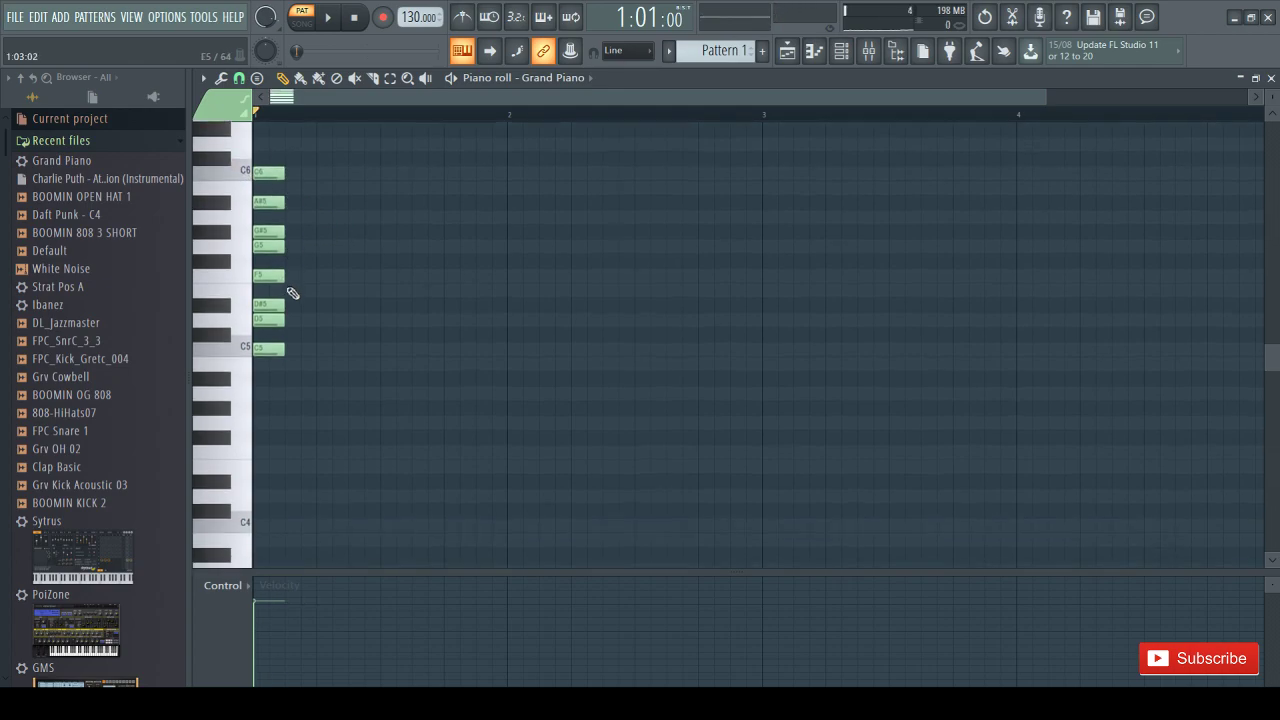
Draw a seven-step chord of C5, D#5 and G5 starting at step 5 of bar 1
left_click_drag(1046, 96, 1131, 103)
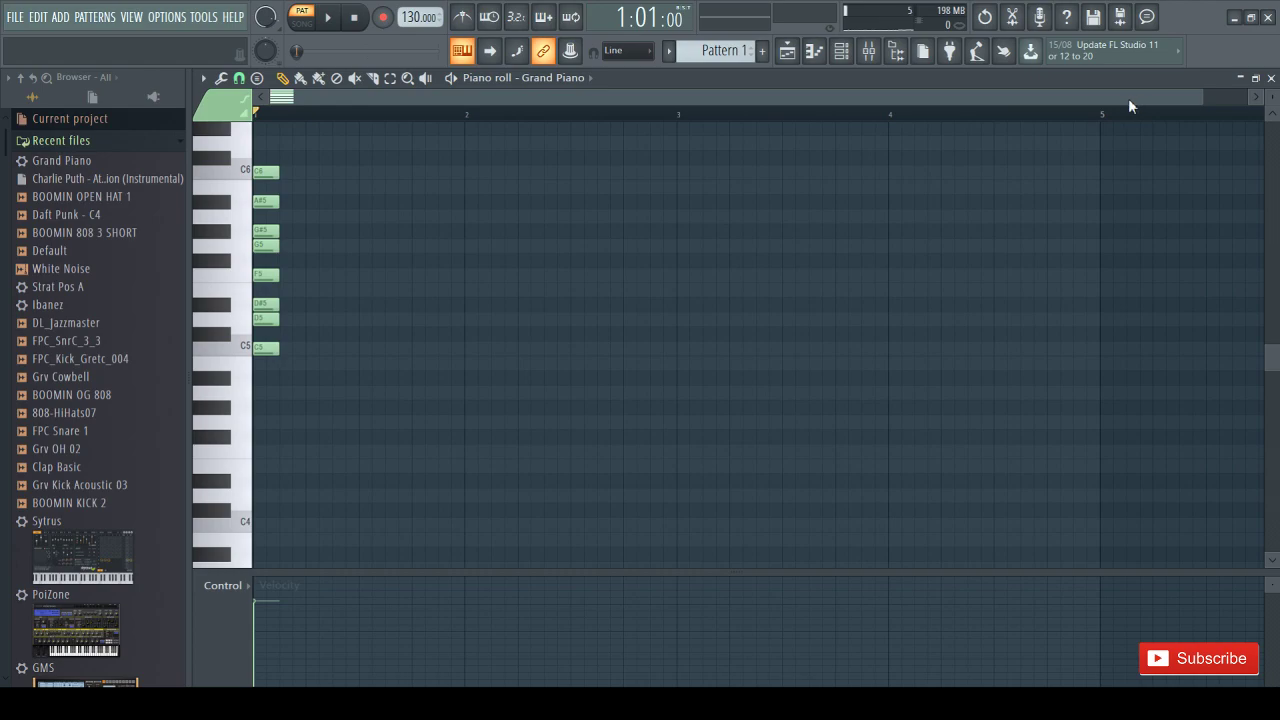
scroll(960, 220, "up", 1)
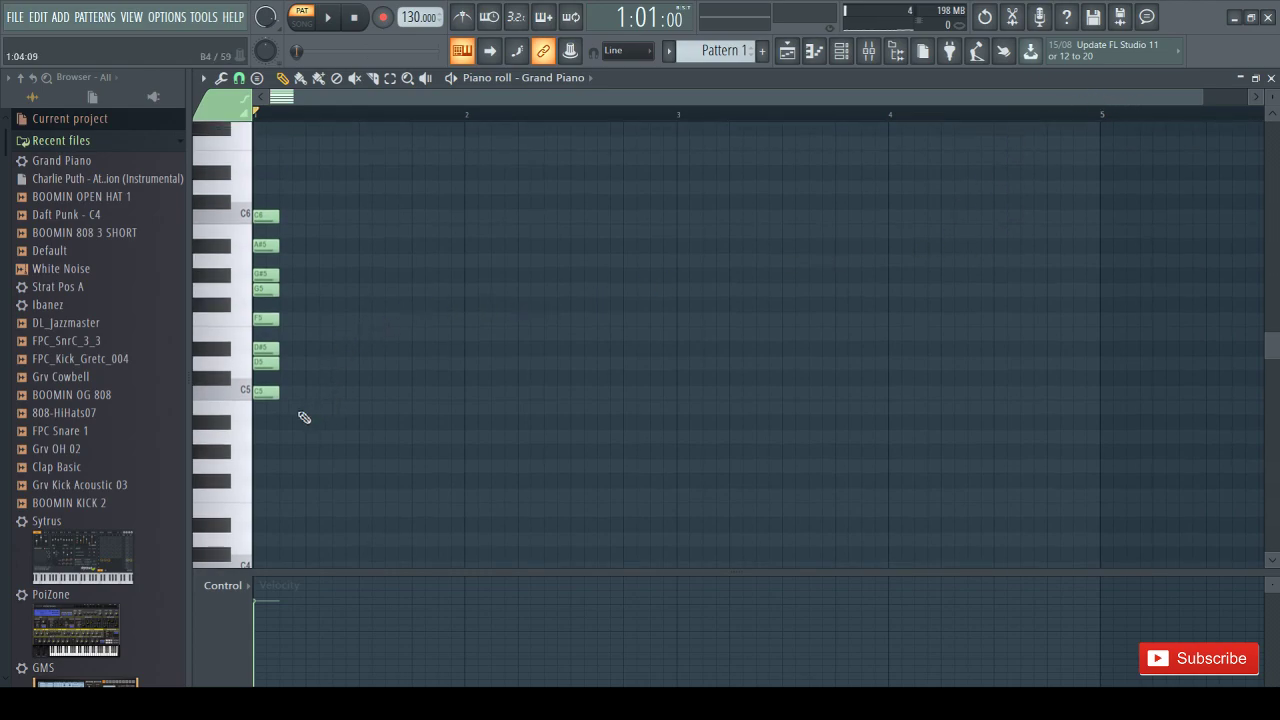
left_click_drag(316, 438, 386, 398)
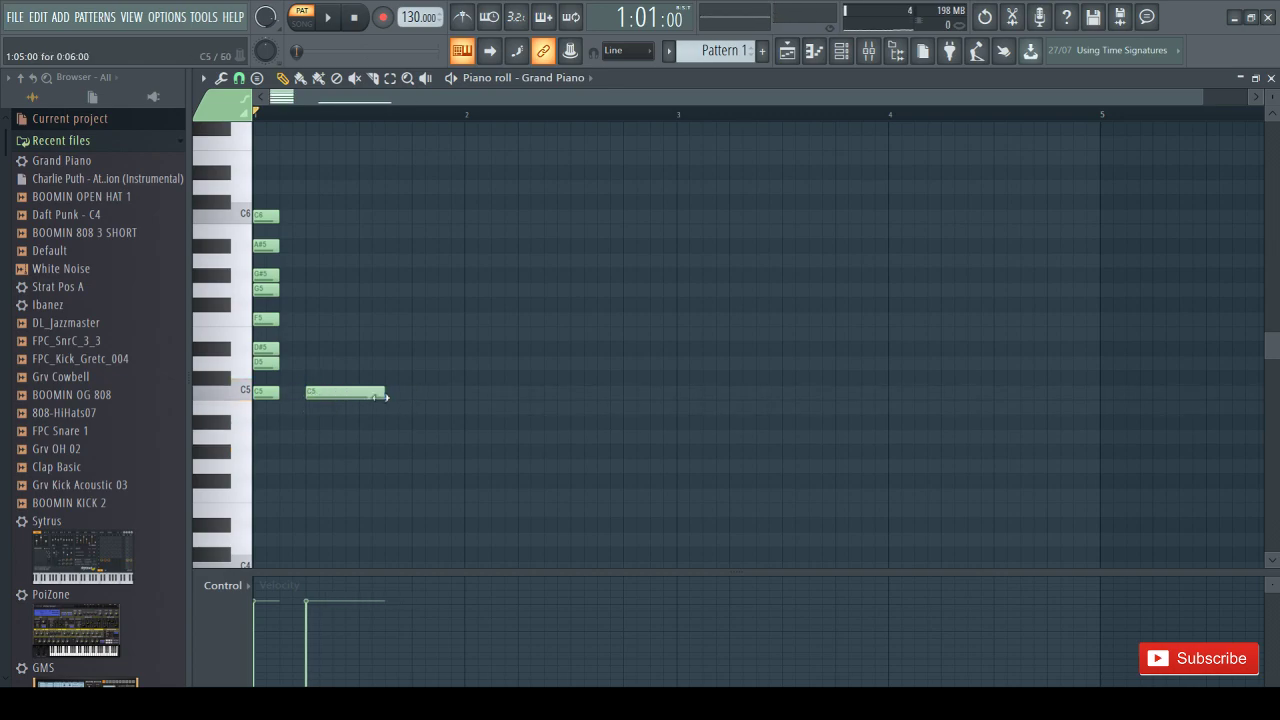
left_click_drag(322, 363, 308, 347)
left_click_drag(318, 289, 311, 297)
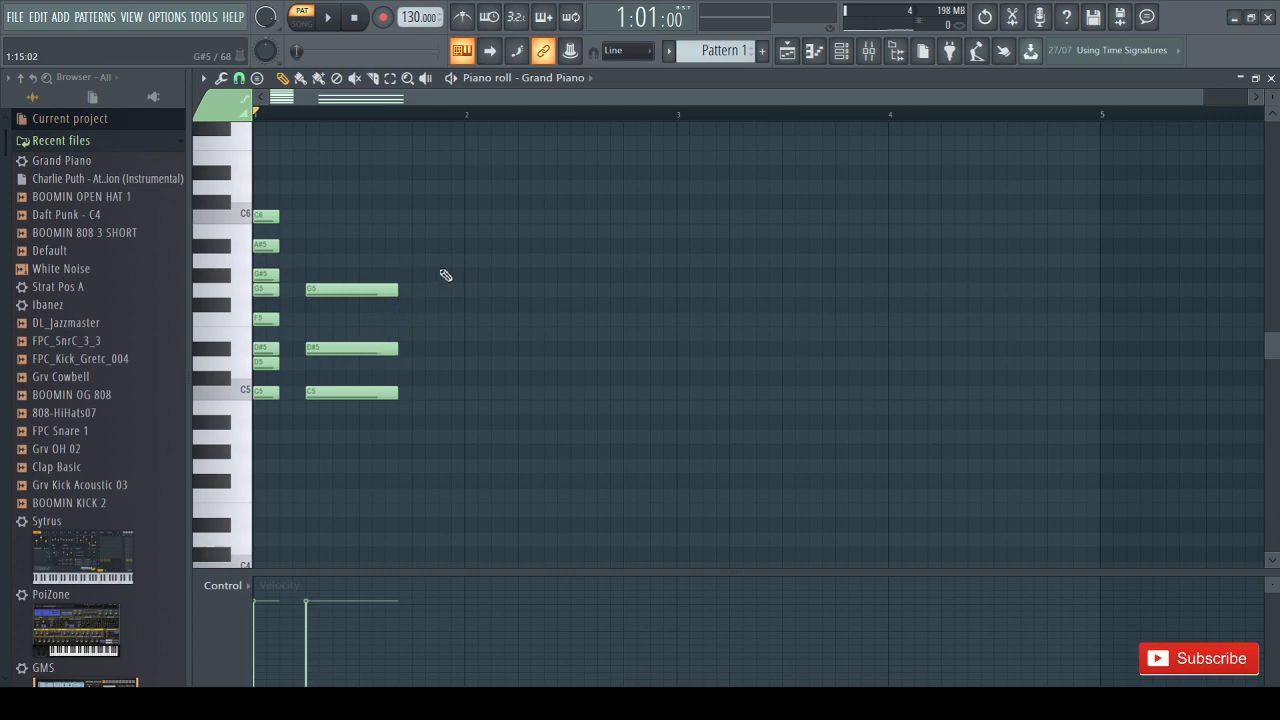
left_click_drag(444, 271, 398, 466)
left_click(522, 341, "ctrl")
left_click_drag(403, 269, 387, 415)
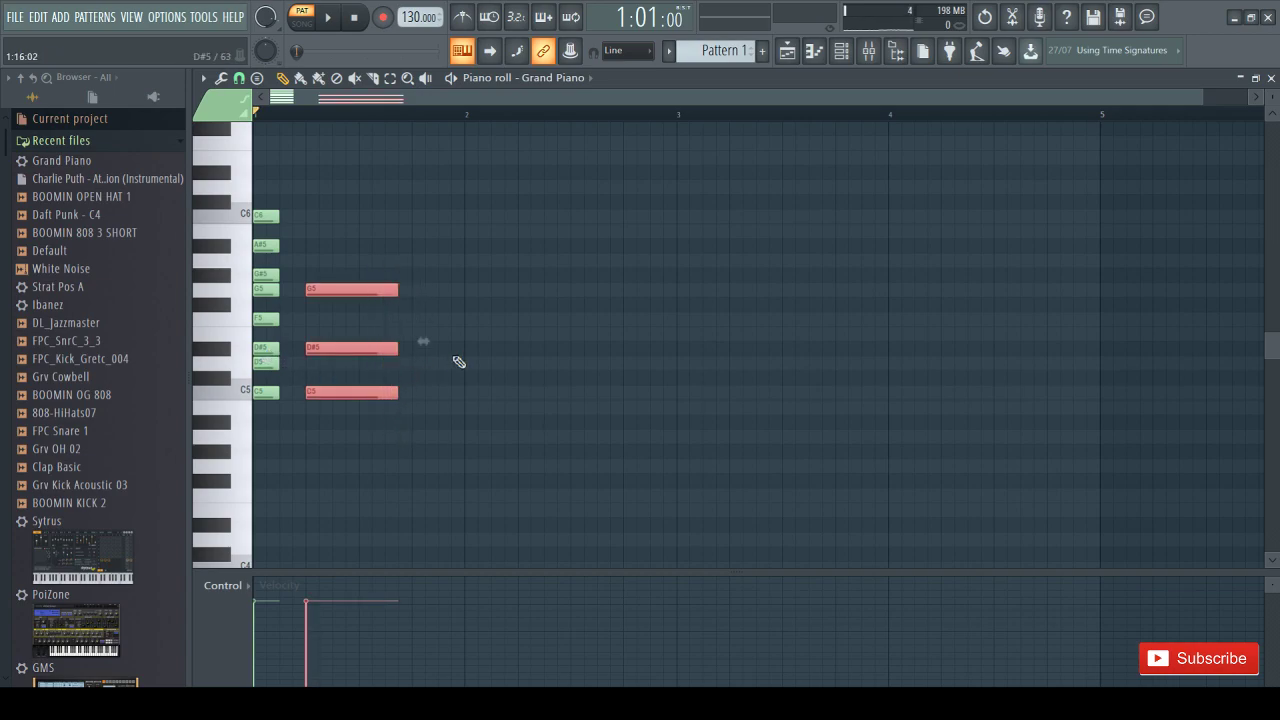
left_click(446, 358, "ctrl")
left_click_drag(376, 254, 350, 473)
right_click(450, 403)
Draw a second seven-step chord of A#4, D5 and F5 at the start of bar 2
left_click_drag(484, 366, 466, 363)
left_click(485, 321)
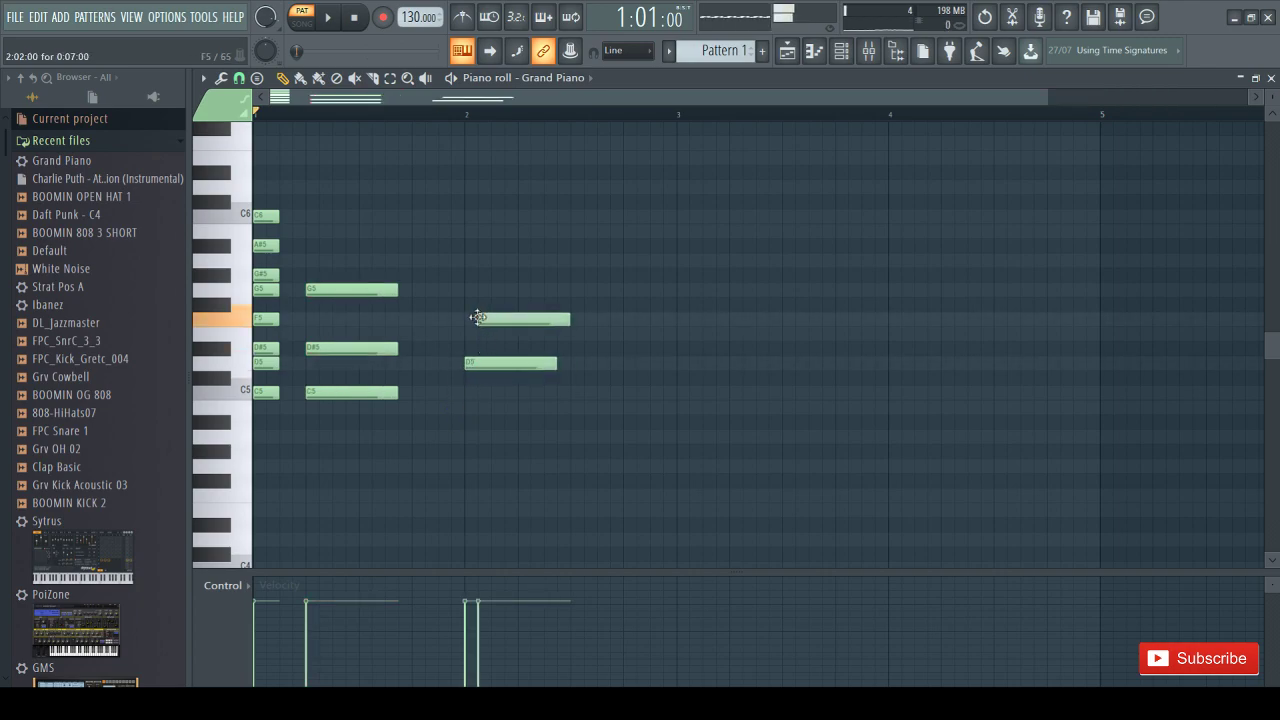
left_click_drag(467, 410, 472, 437)
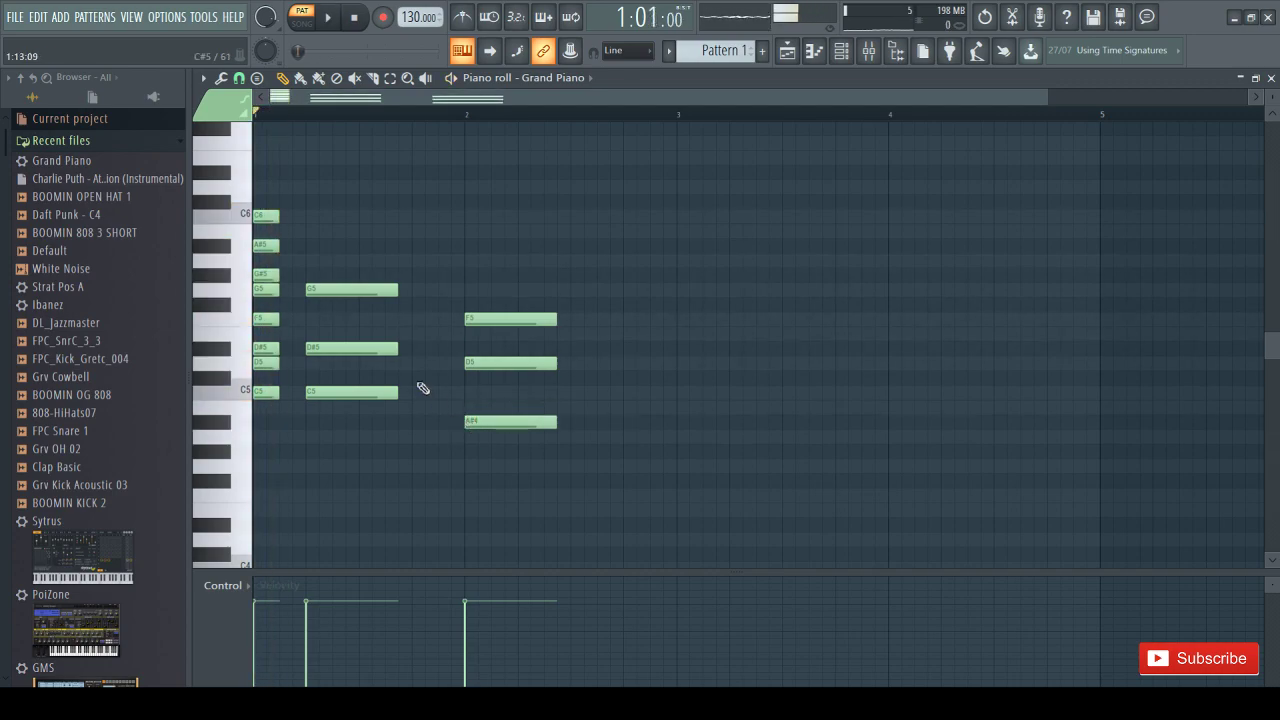
Play back the two chords and set the tempo to 115 BPM, checking playback again at that speed
key("space")
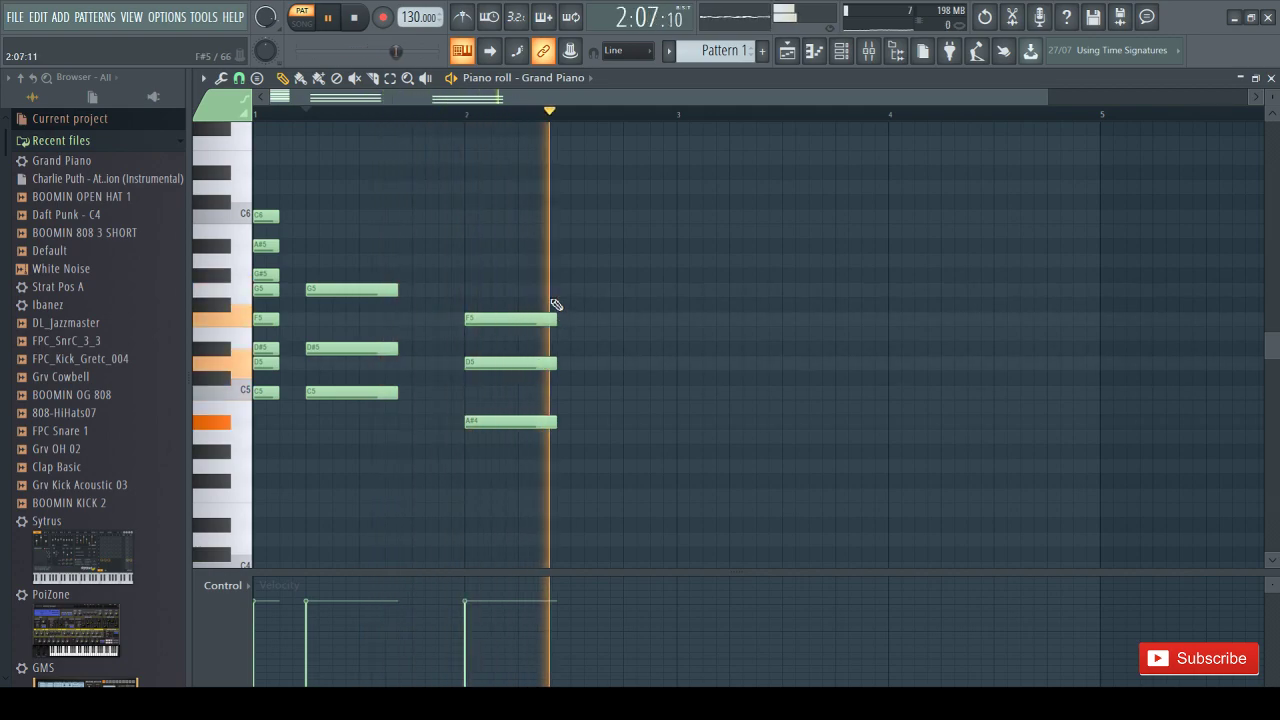
key("space")
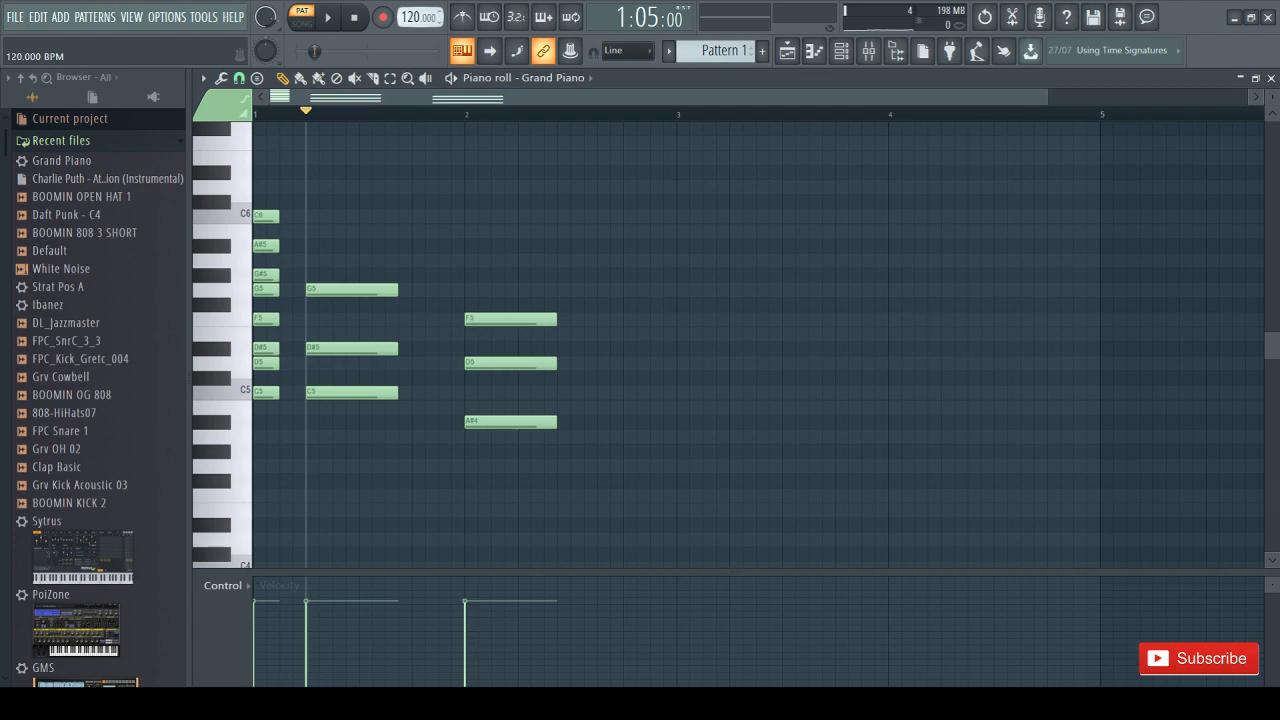
left_click_drag(419, 17, 419, 27)
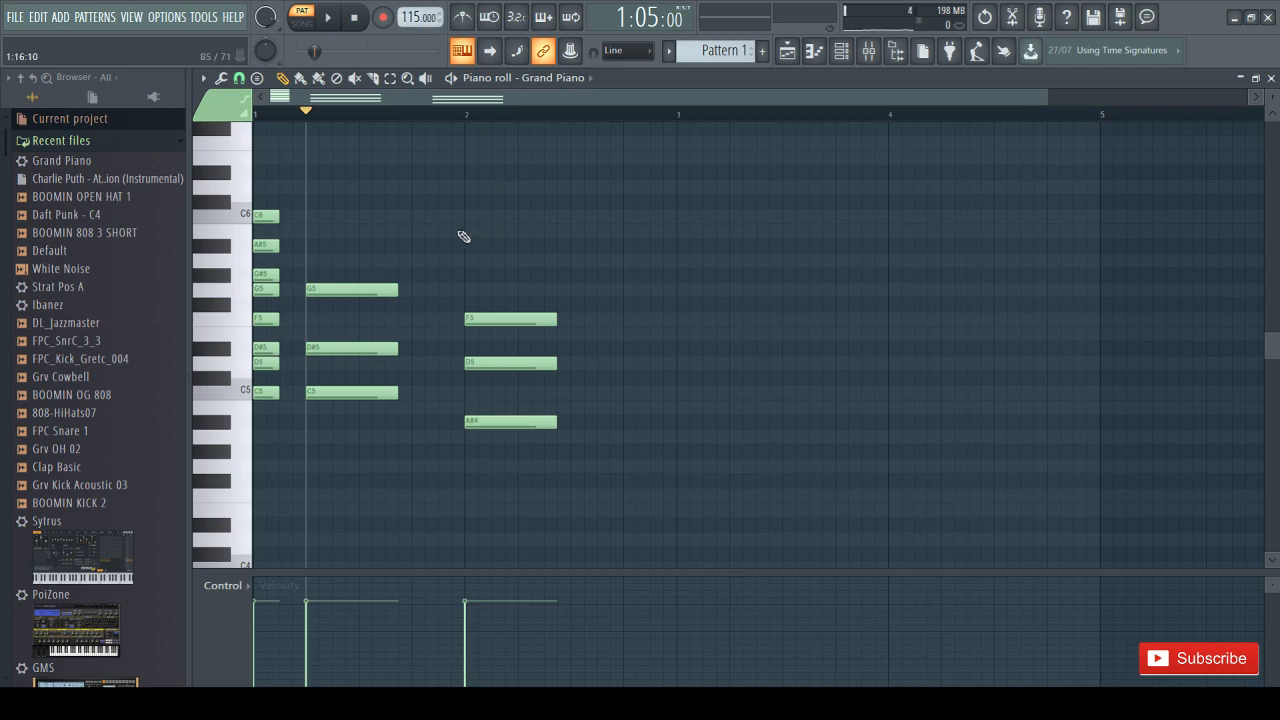
key("space")
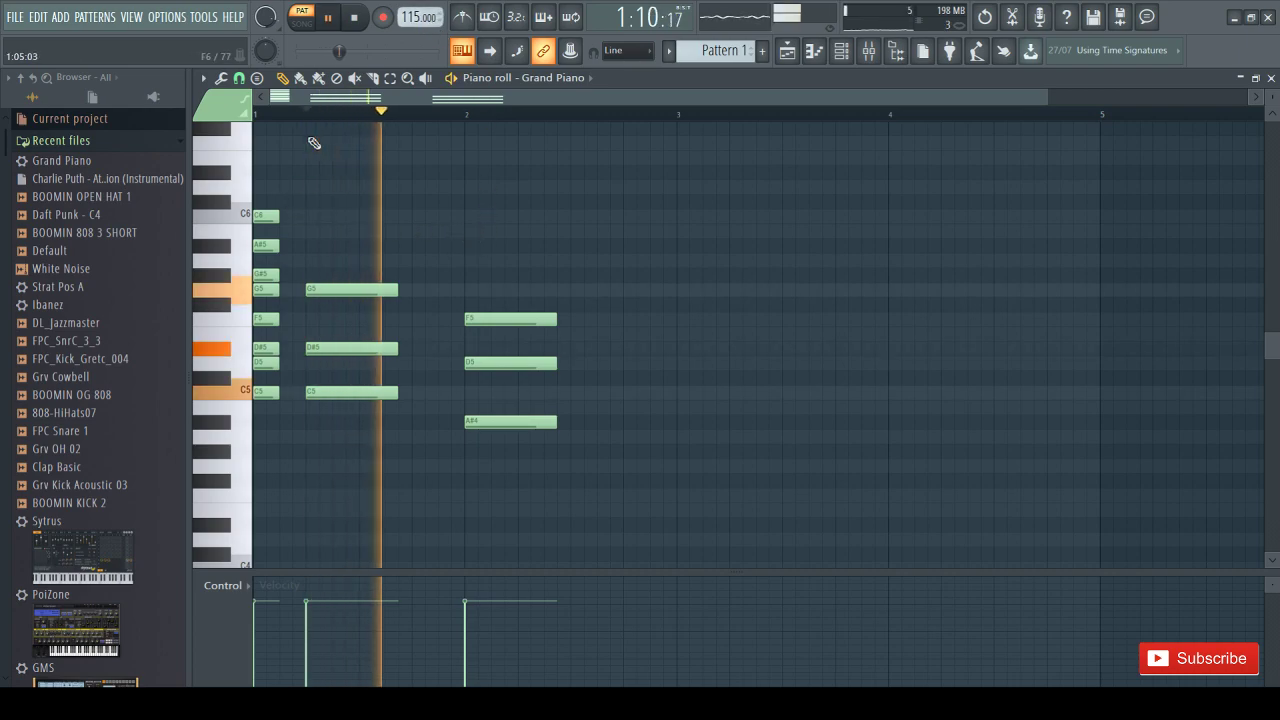
key("space")
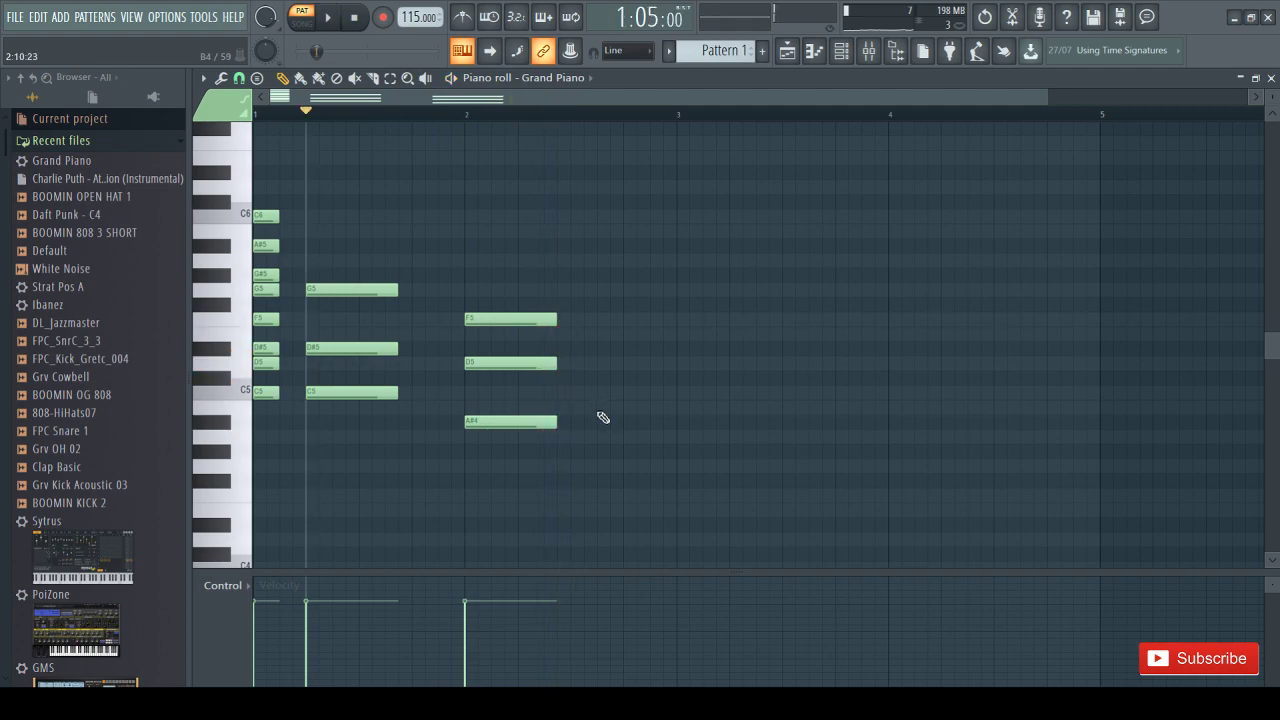
Draw a third seven-step chord of G#4, C5 and D5 starting at step 13 of bar 2, and play the pattern
left_click(588, 451)
left_click_drag(588, 447, 575, 448)
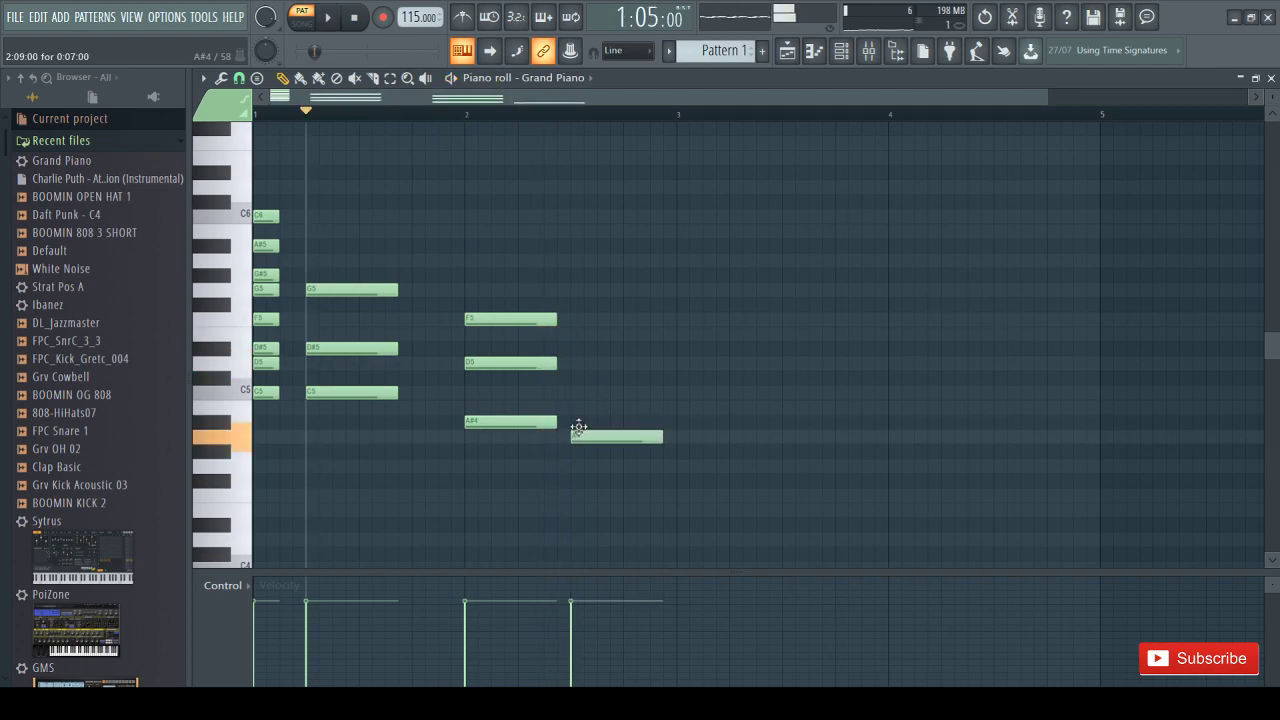
left_click(581, 455)
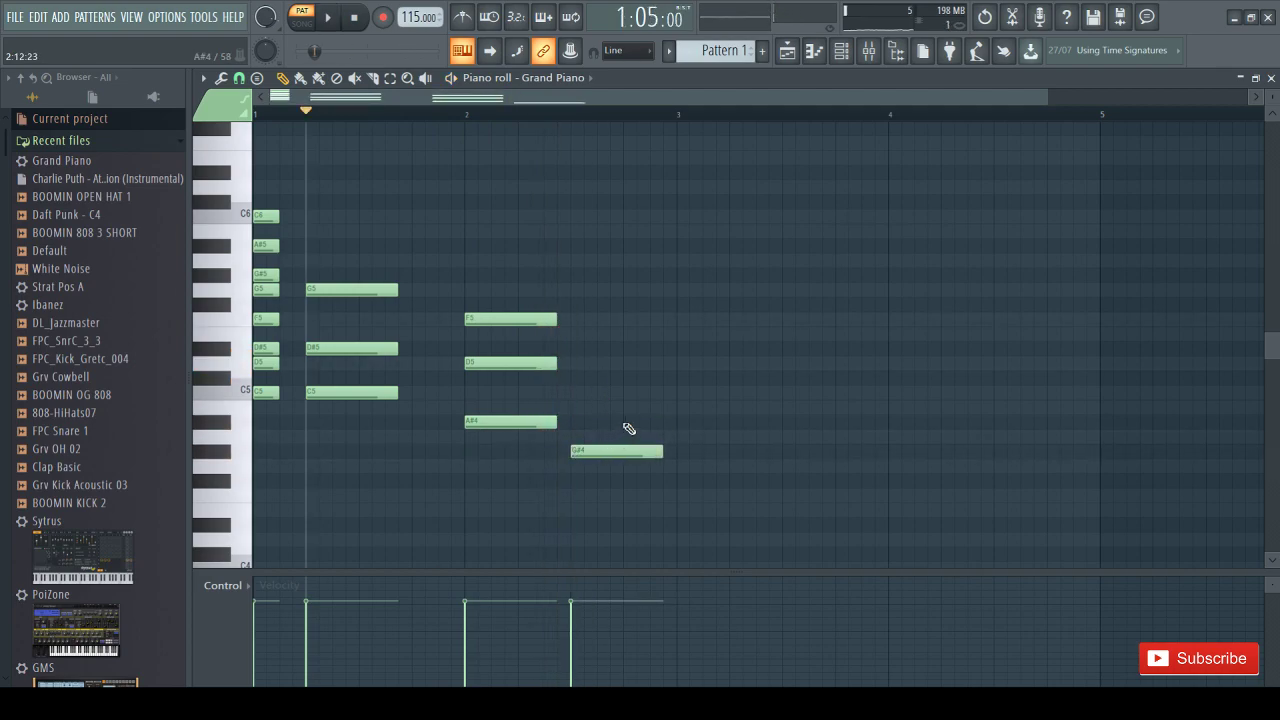
left_click_drag(601, 451, 659, 453)
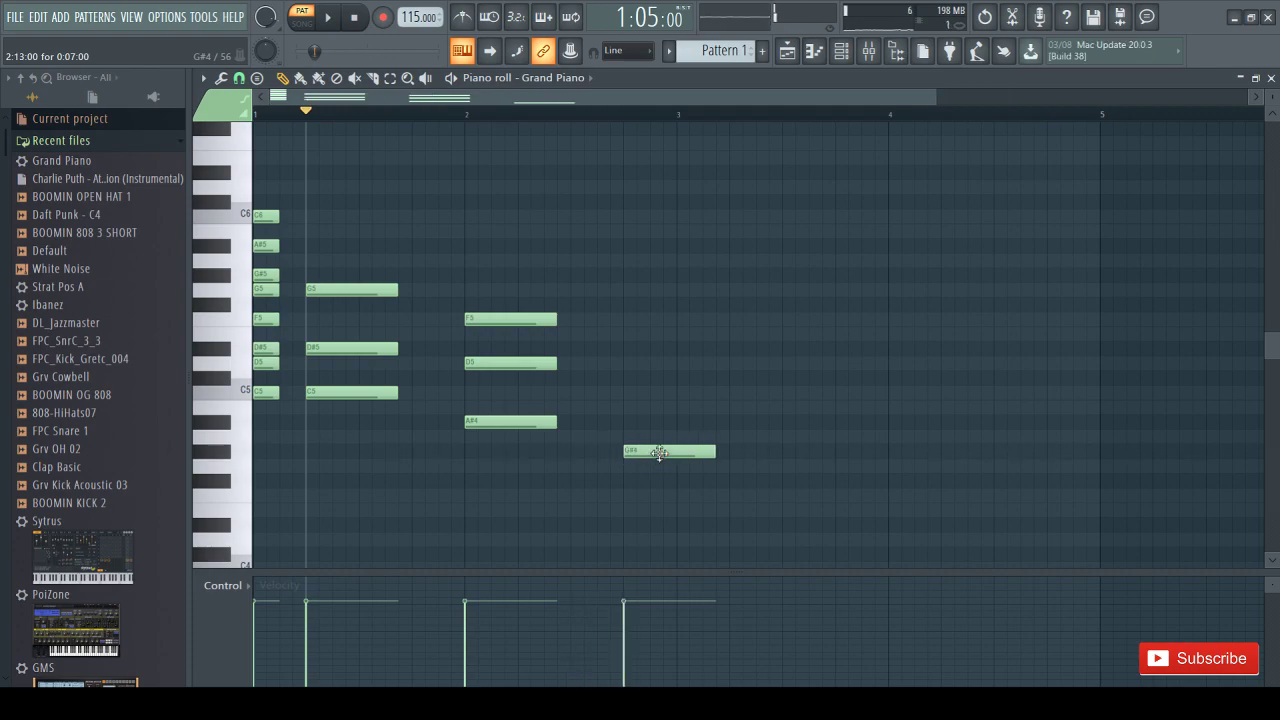
left_click(631, 406)
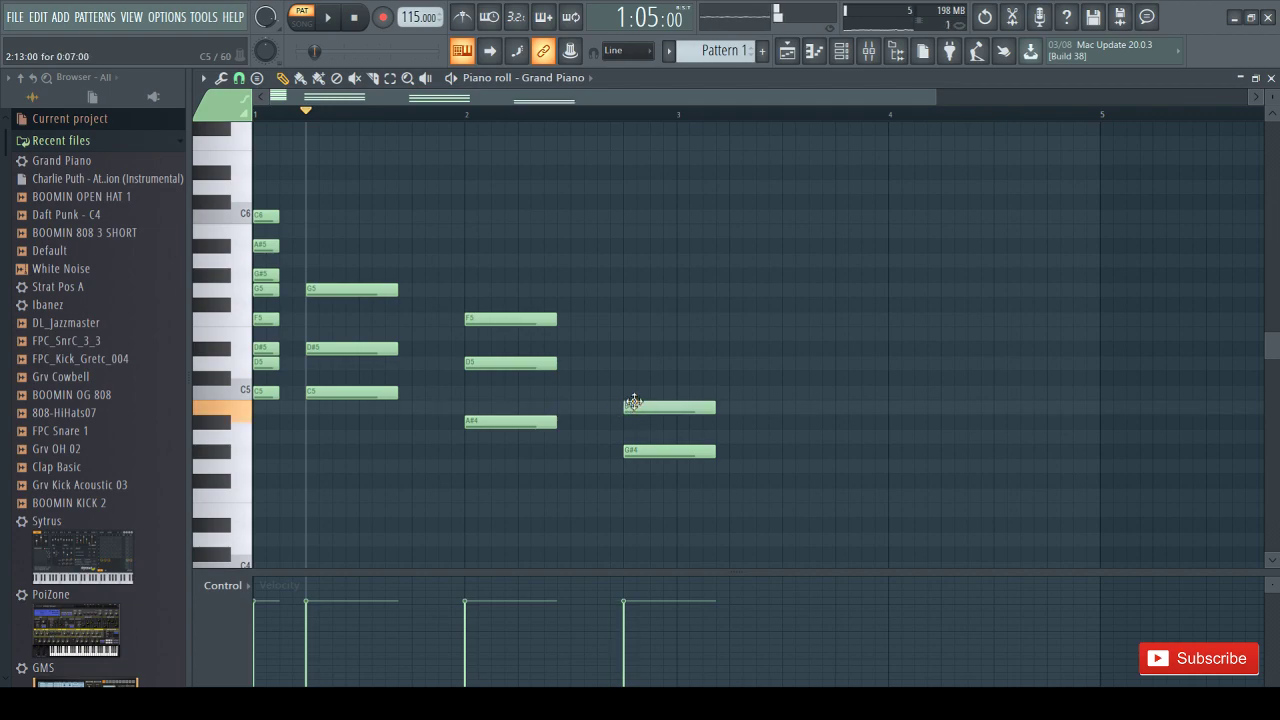
left_click_drag(634, 403, 634, 392)
left_click(634, 362)
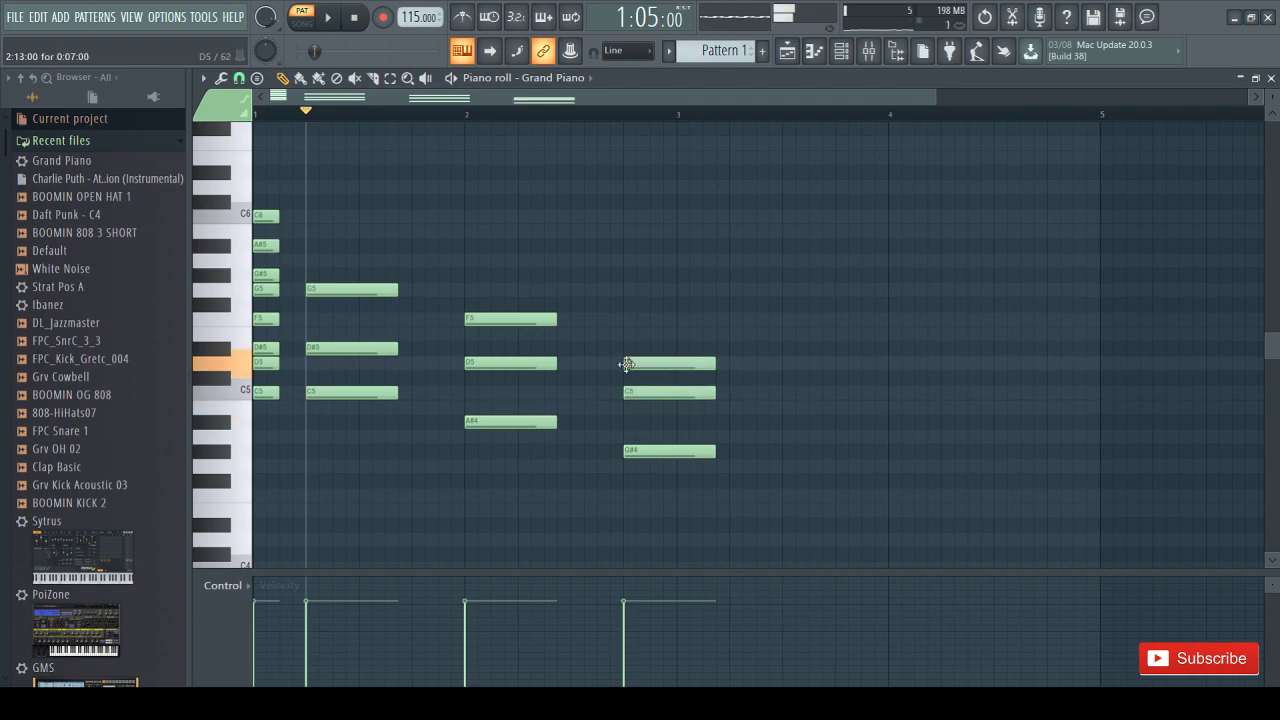
key("space")
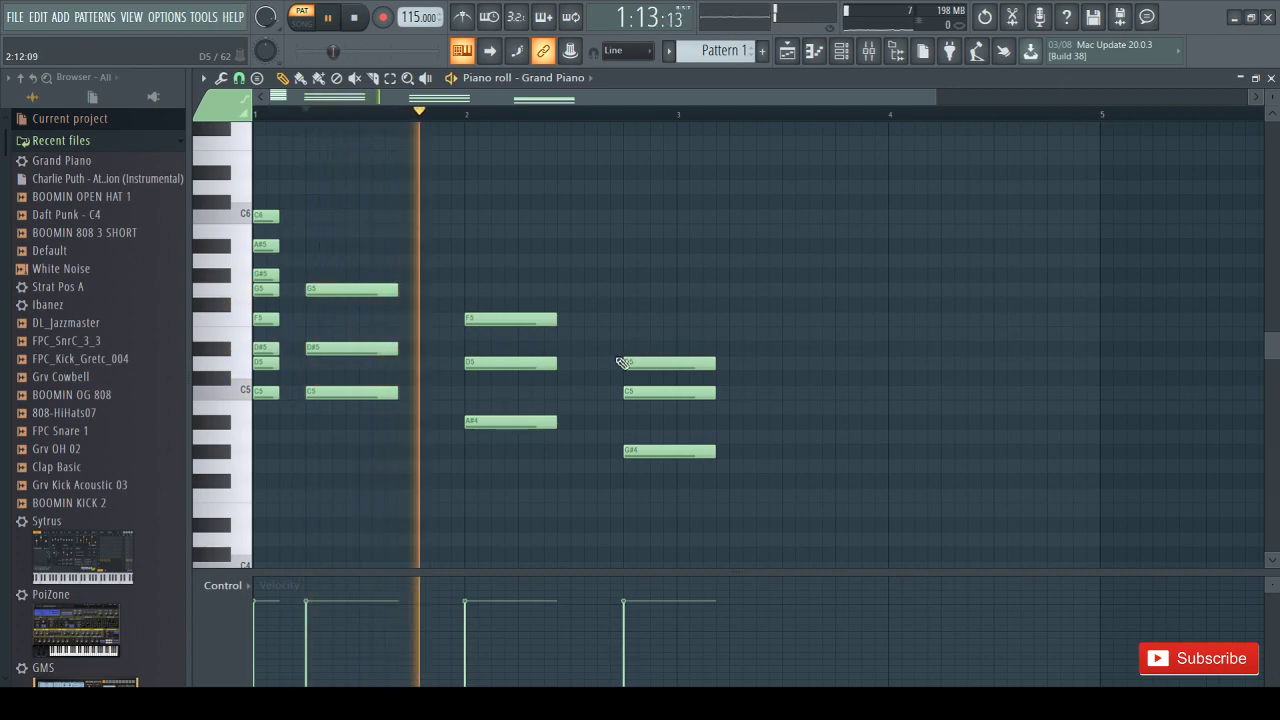
key("space")
Add an F5 note to the third chord and play the pattern back
left_click(632, 318)
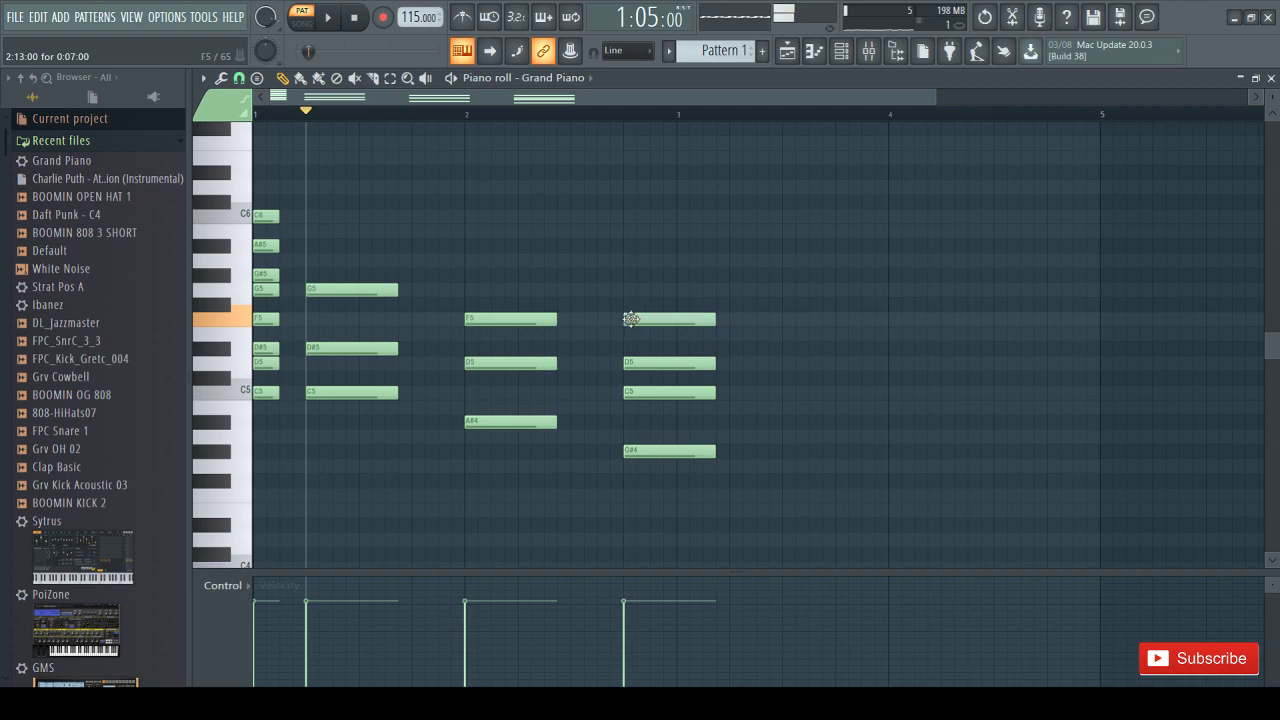
mouse_move(627, 320)
left_mouse_down()
mouse_move(634, 342)
mouse_move(631, 309)
left_mouse_up()
key("space")
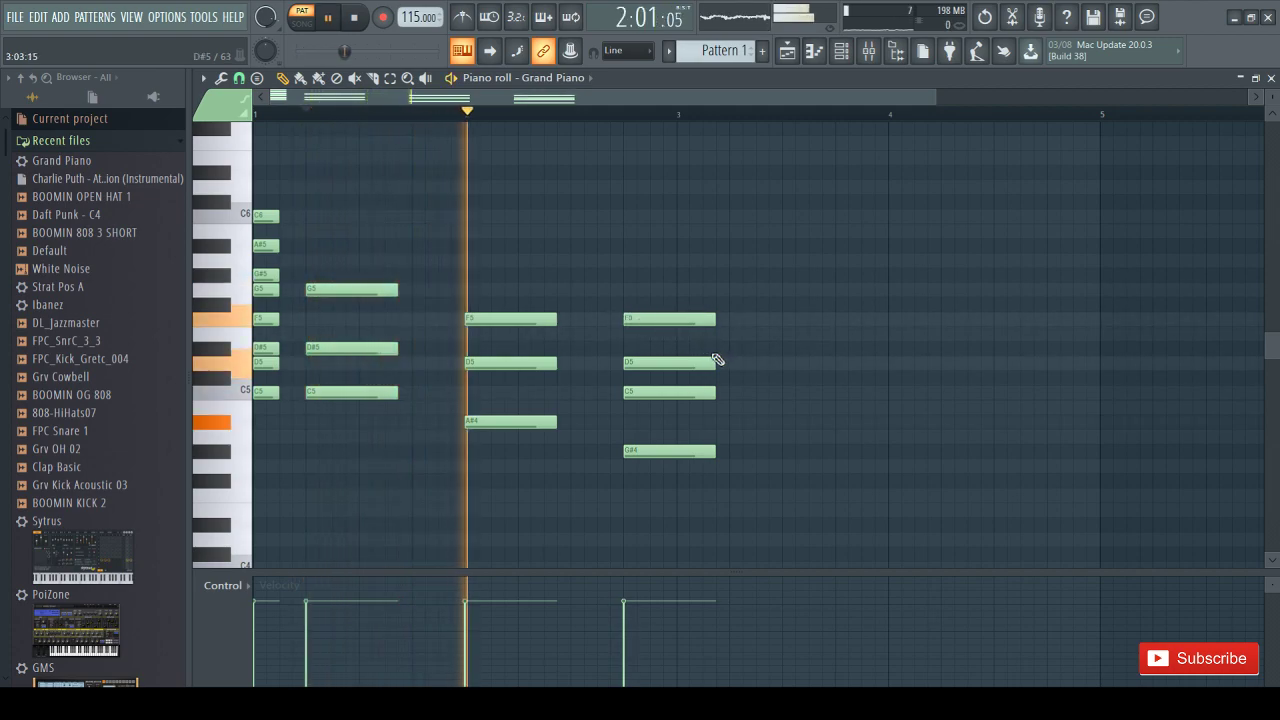
key("space")
Delete the lowest note, G#4, from the third chord and listen to the pattern
left_click_drag(670, 451, 669, 436)
right_click(669, 437)
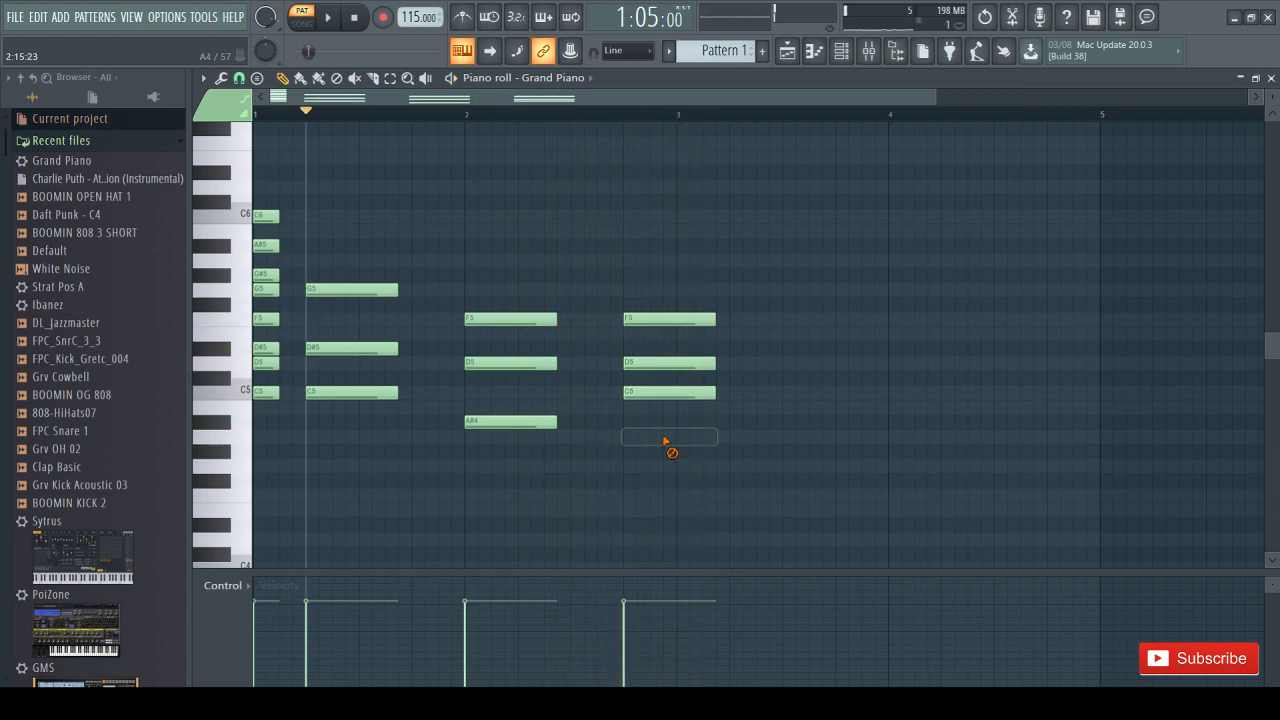
key("space")
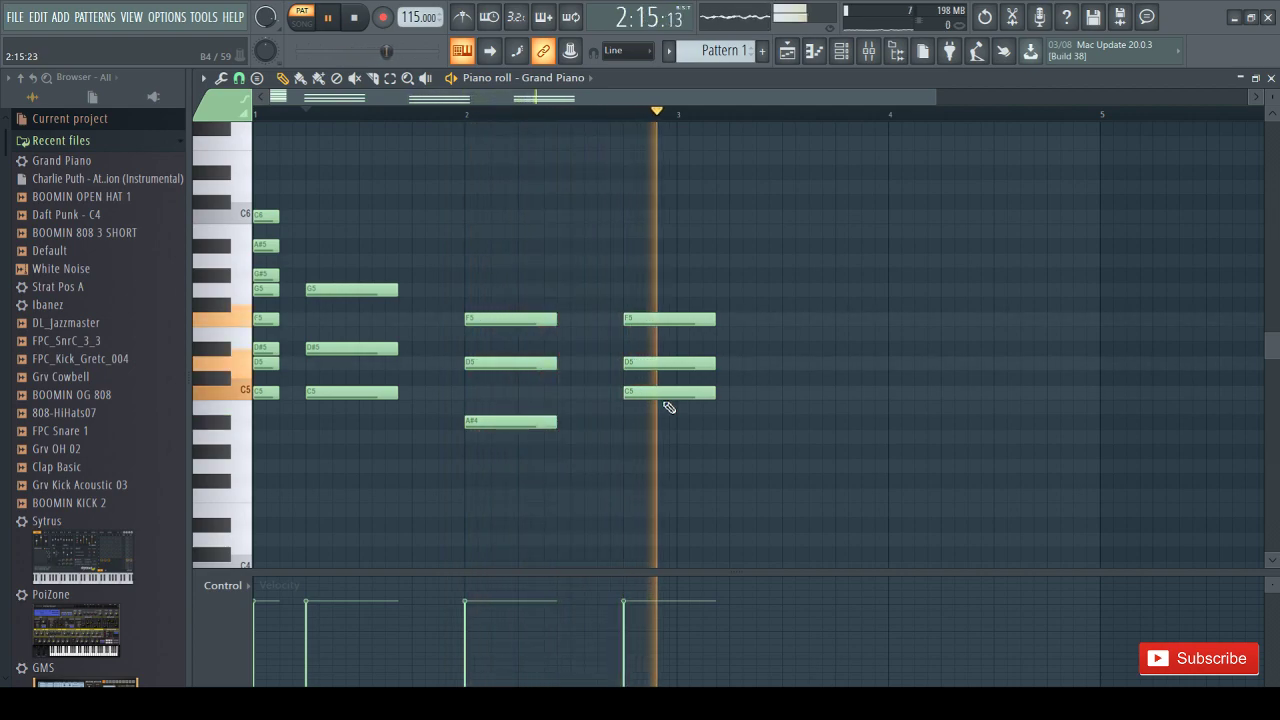
key("space")
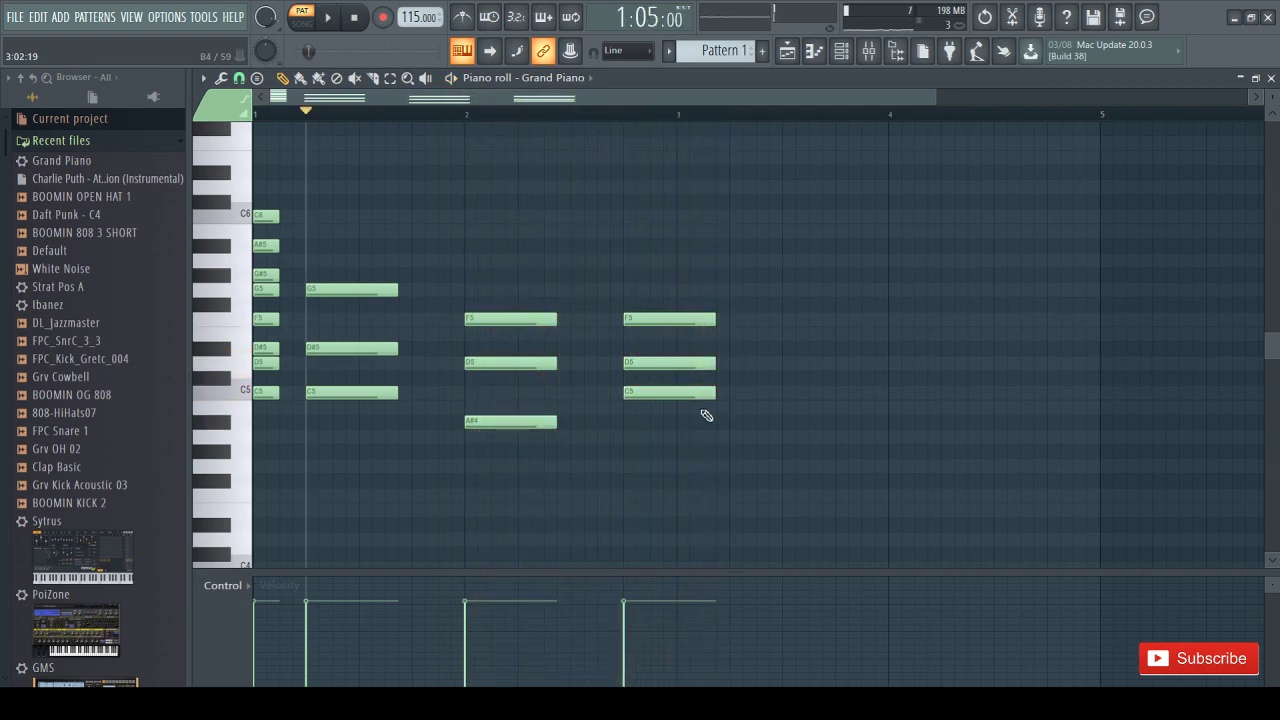
Copy the stacked scale notes at the start of bar 1 into the Kick channel's piano roll
left_click_drag(328, 166, 238, 504)
right_click(304, 231)
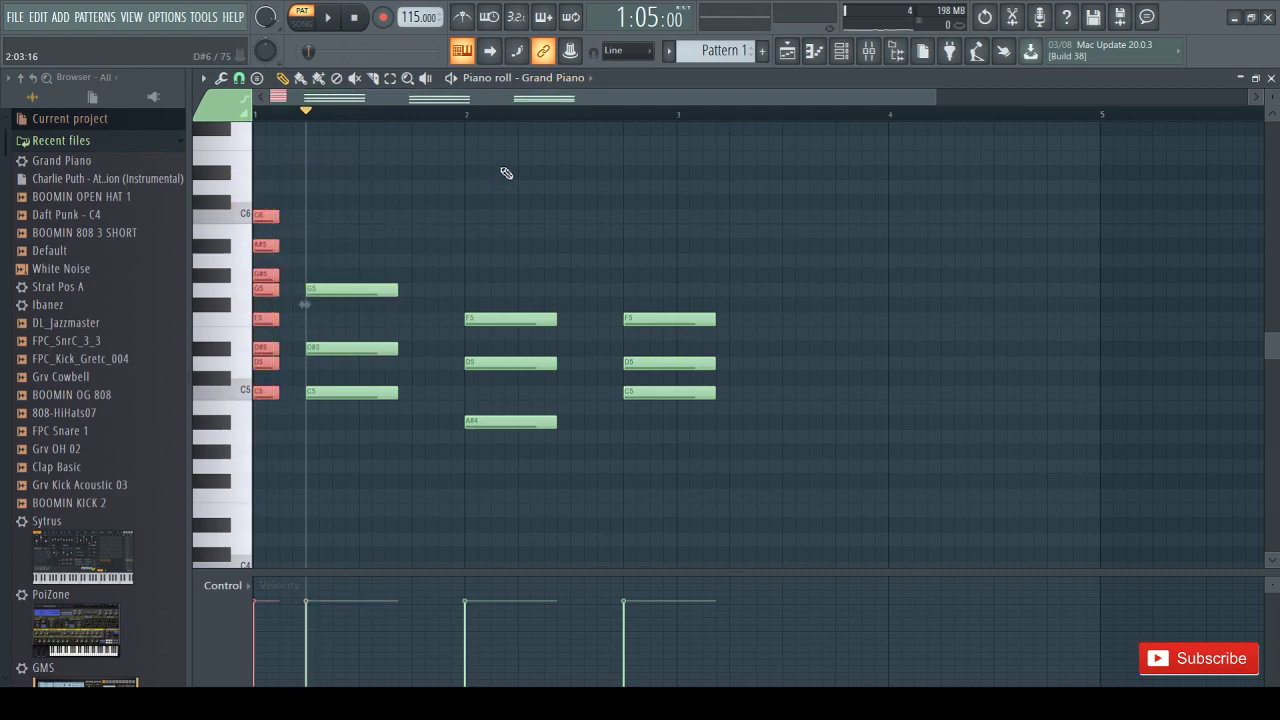
left_click(571, 80)
left_click(572, 108)
key("ctrl+v")
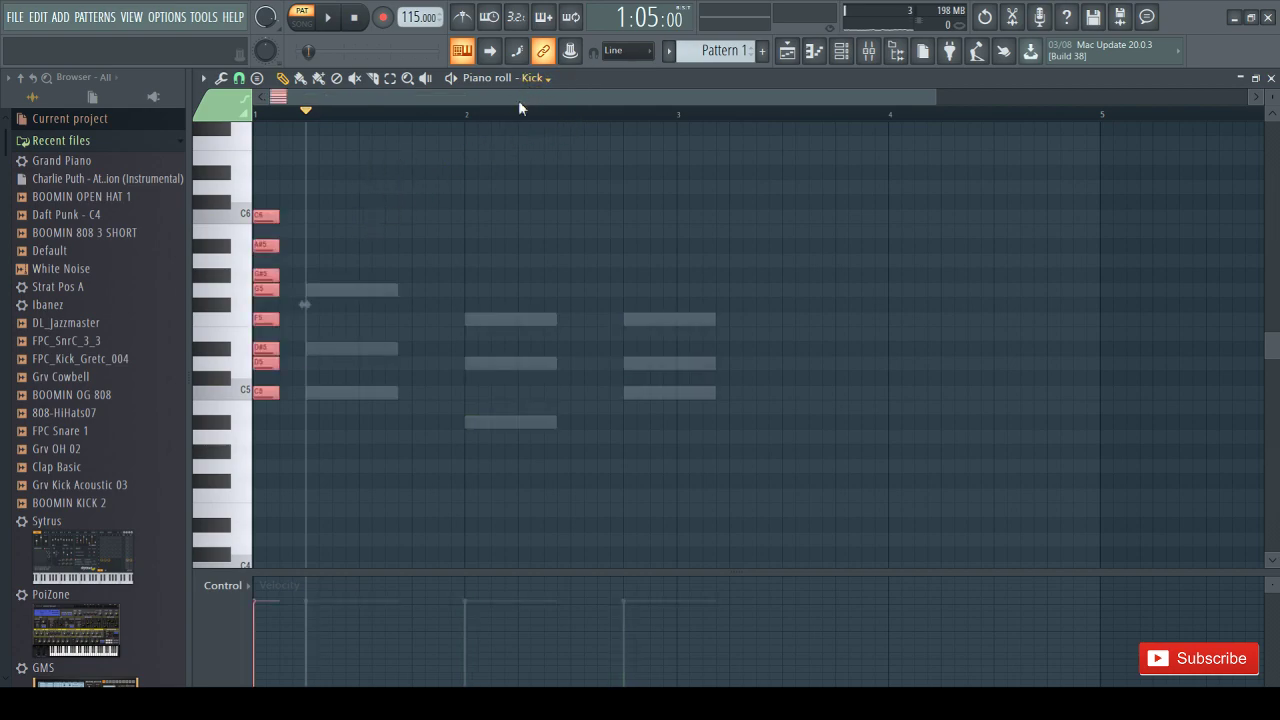
Stretch the scale notes in the Kick channel to the end of bar 4 and return to the Grand Piano piano roll
left_click(441, 127)
right_click(491, 127)
left_click_drag(349, 182, 248, 428)
left_click_drag(306, 298, 1126, 297)
left_click(1196, 359)
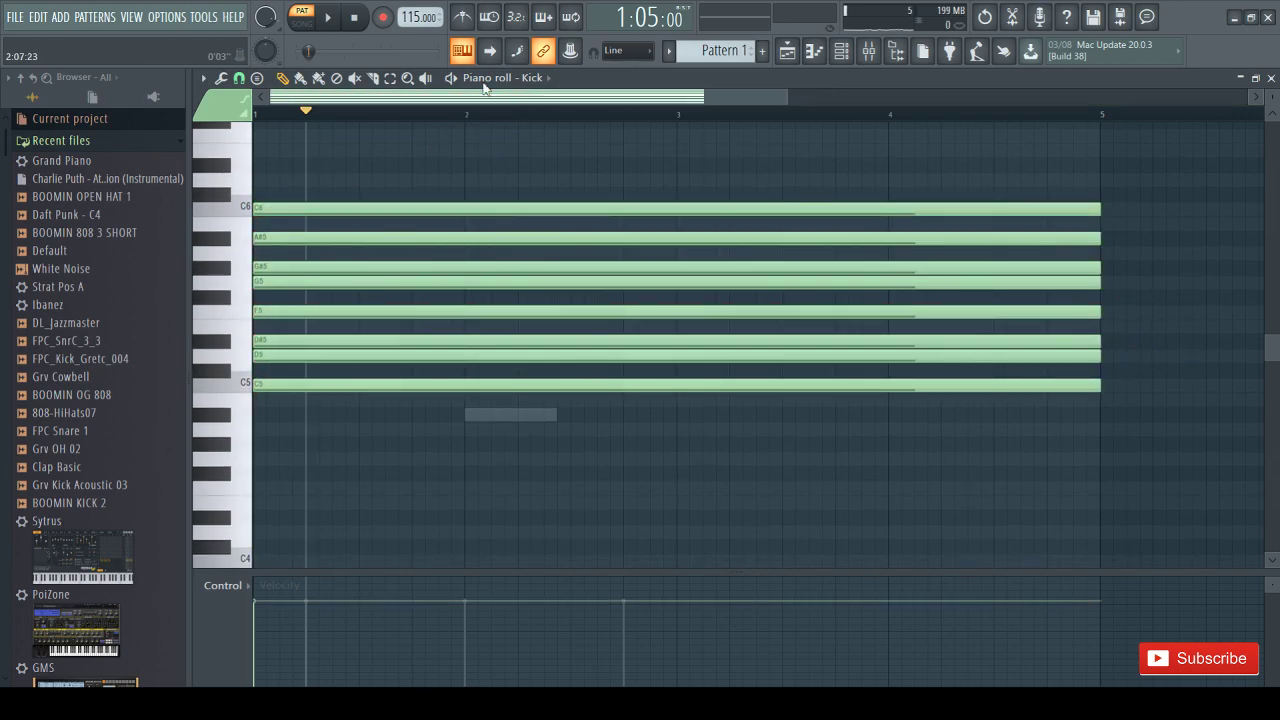
left_click(564, 164)
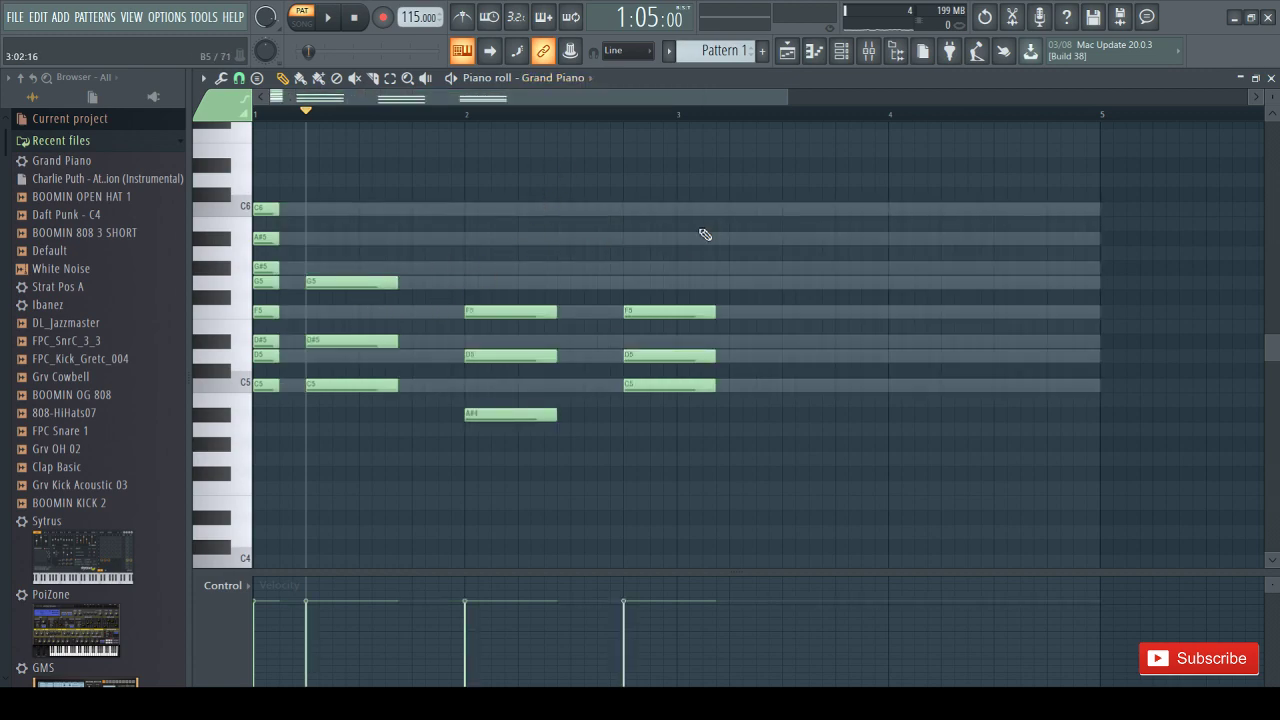
In the Kick channel's piano roll, duplicate all the scale notes downwards so the copy spans A#3 to A#4
left_click(568, 117)
left_click_drag(1074, 178, 681, 411)
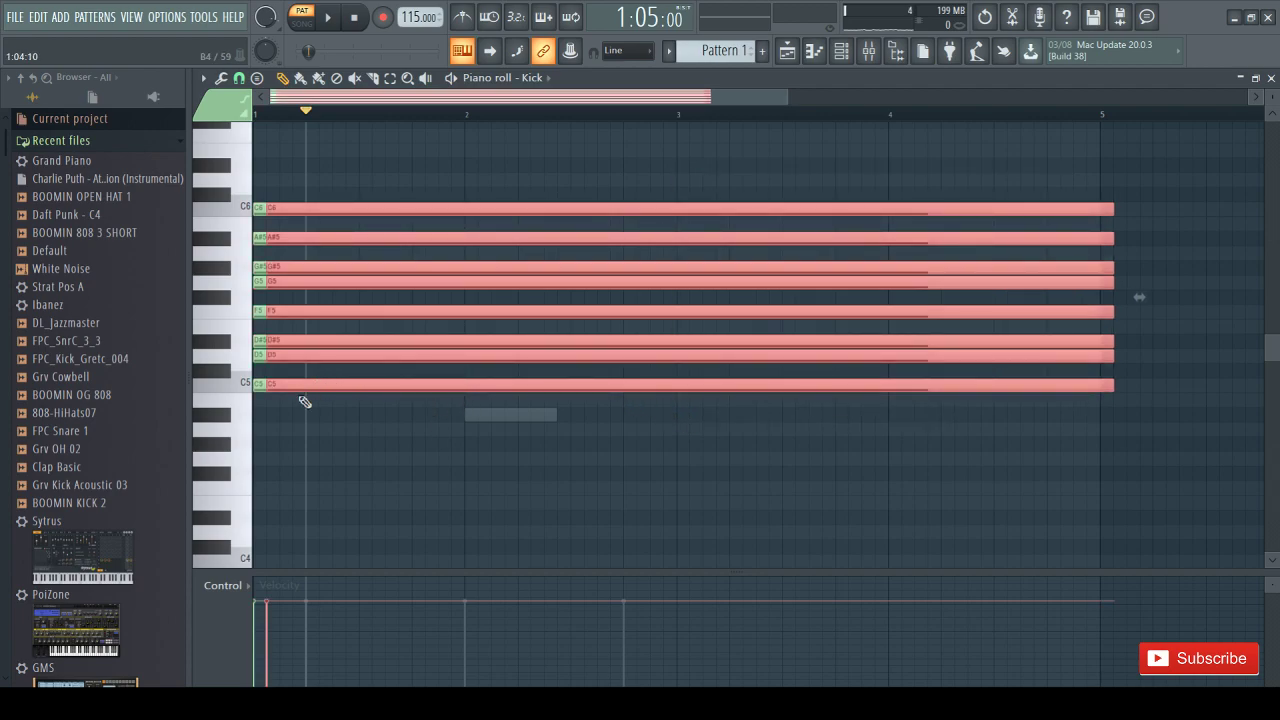
left_click_drag(300, 384, 293, 527)
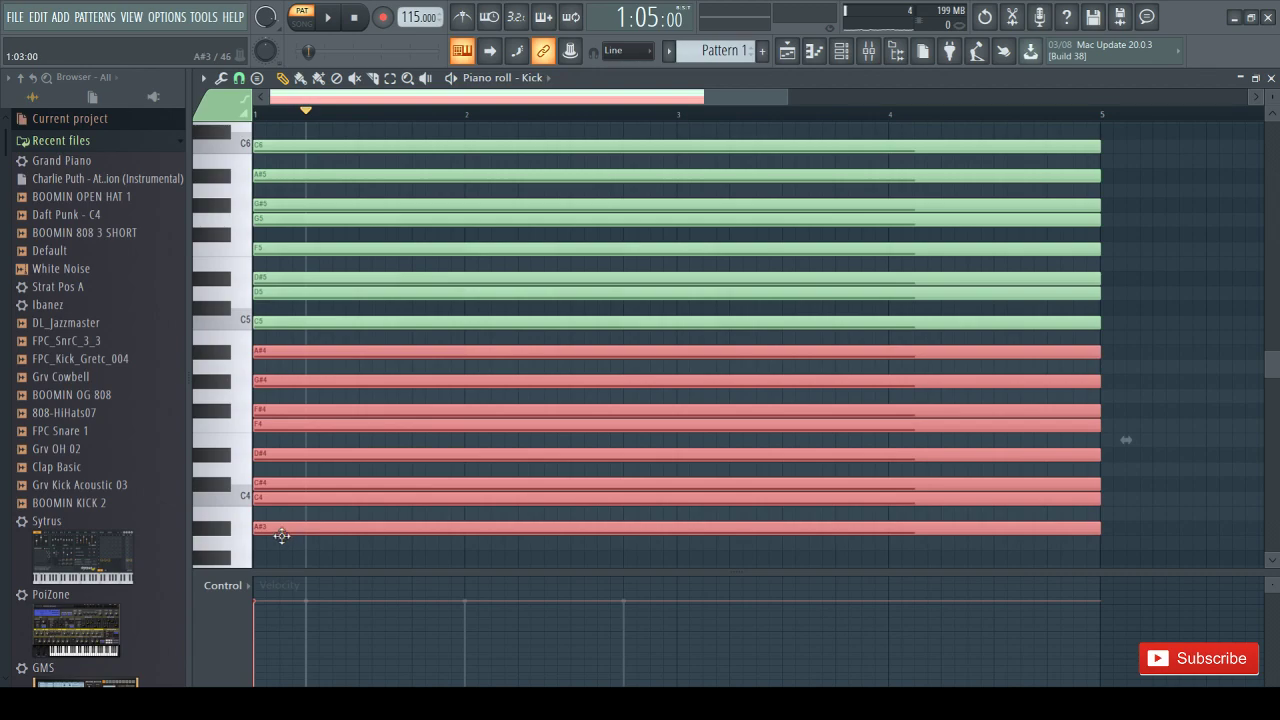
scroll(606, 309, "up", 3)
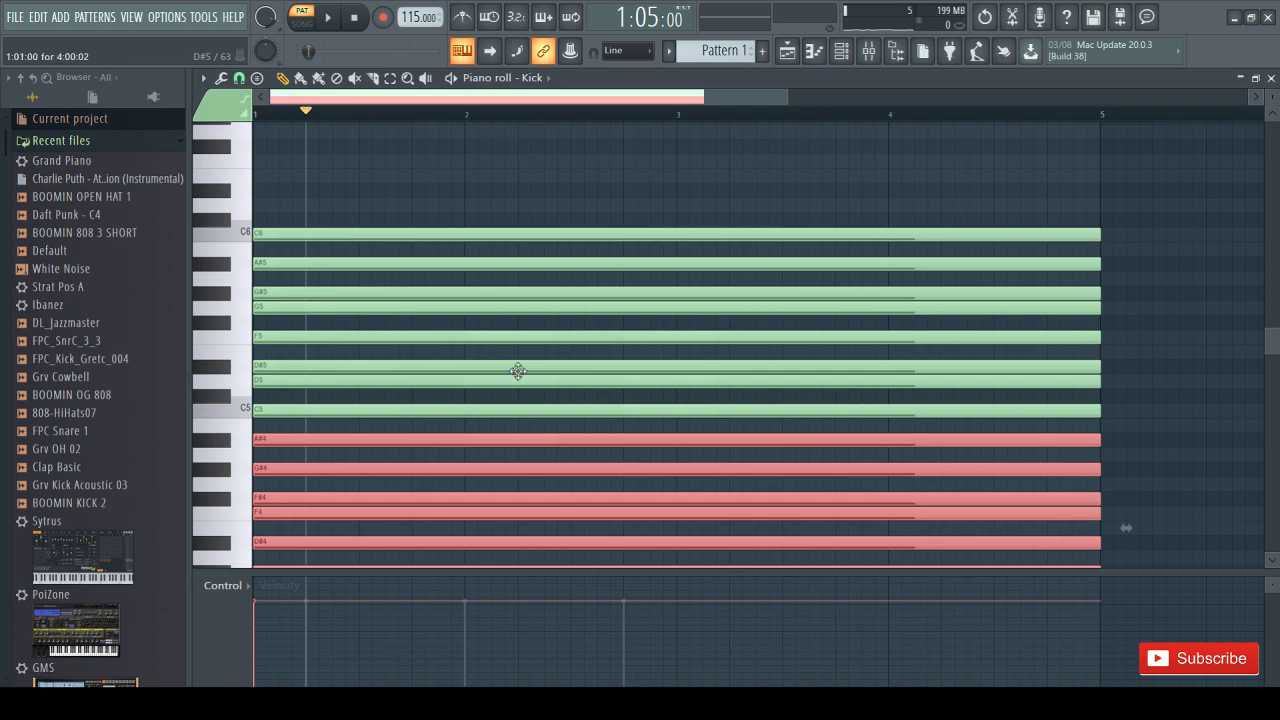
Duplicate the Kick channel's C5–C6 scale notes one octave up and align the copy with the start of bar 1
left_click_drag(517, 369, 543, 366)
key("ctrl+Up")
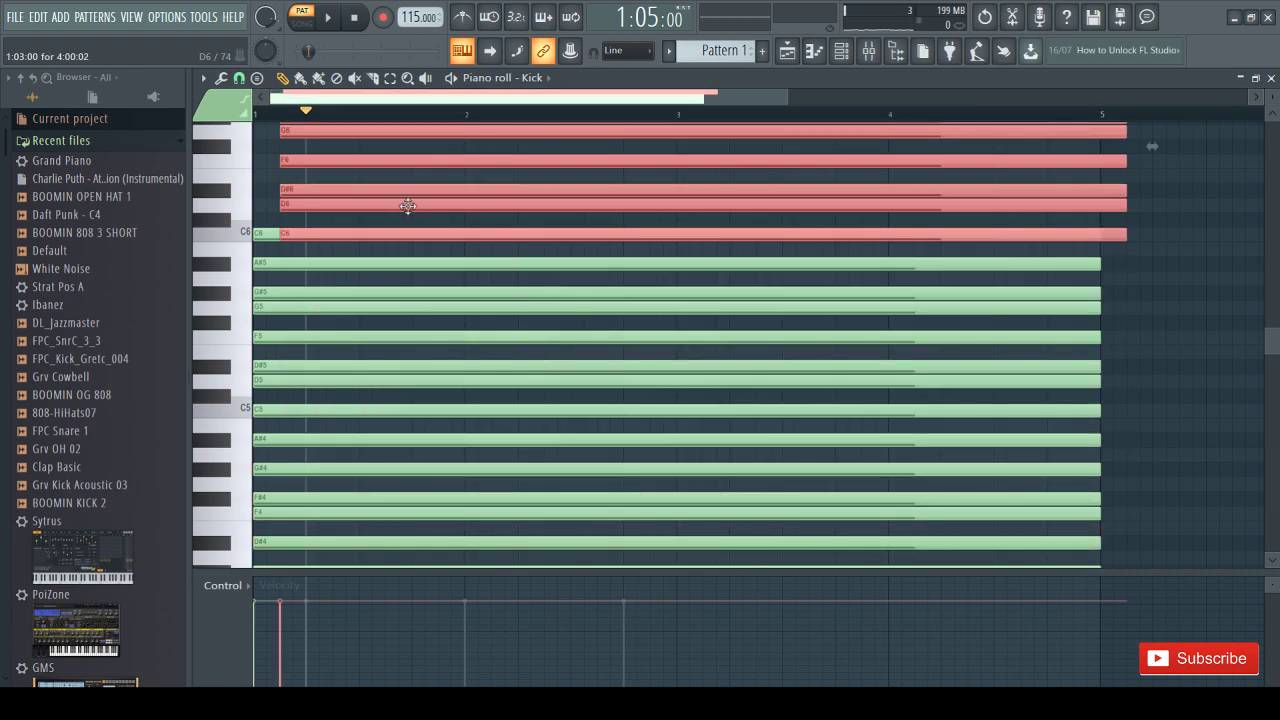
scroll(417, 206, "up", 3)
left_click_drag(324, 301, 298, 298)
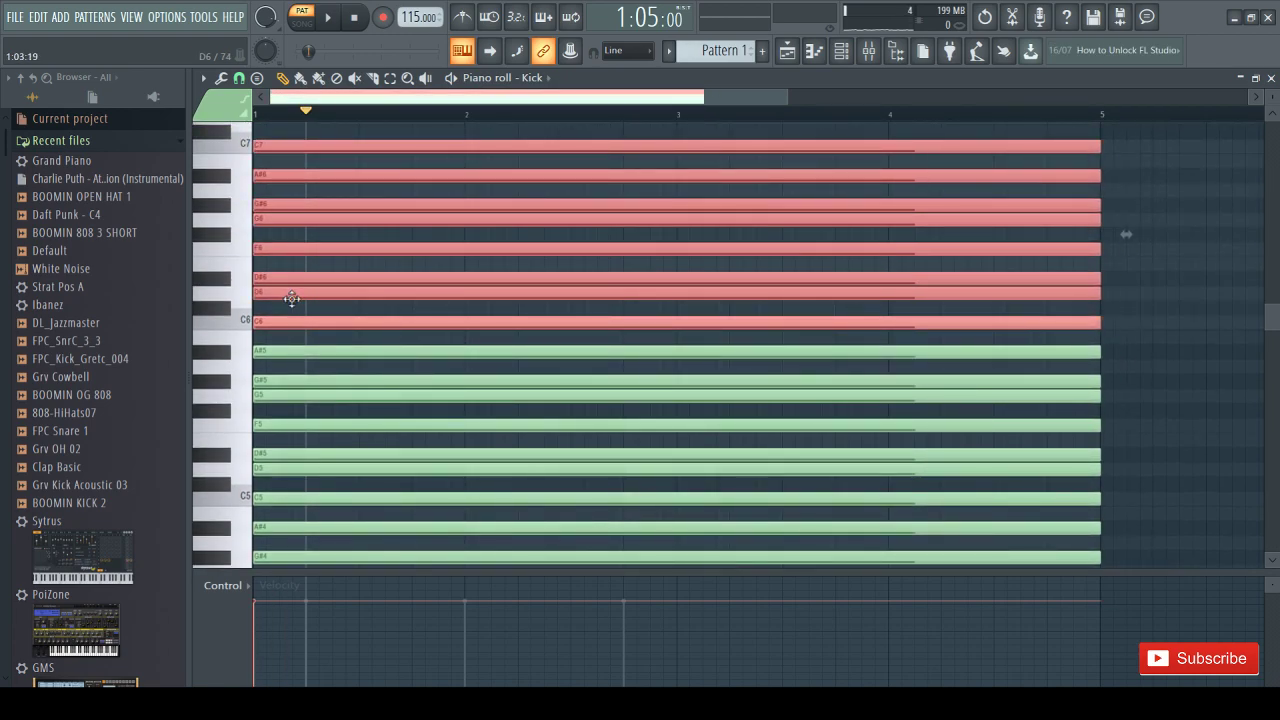
left_click(1146, 352)
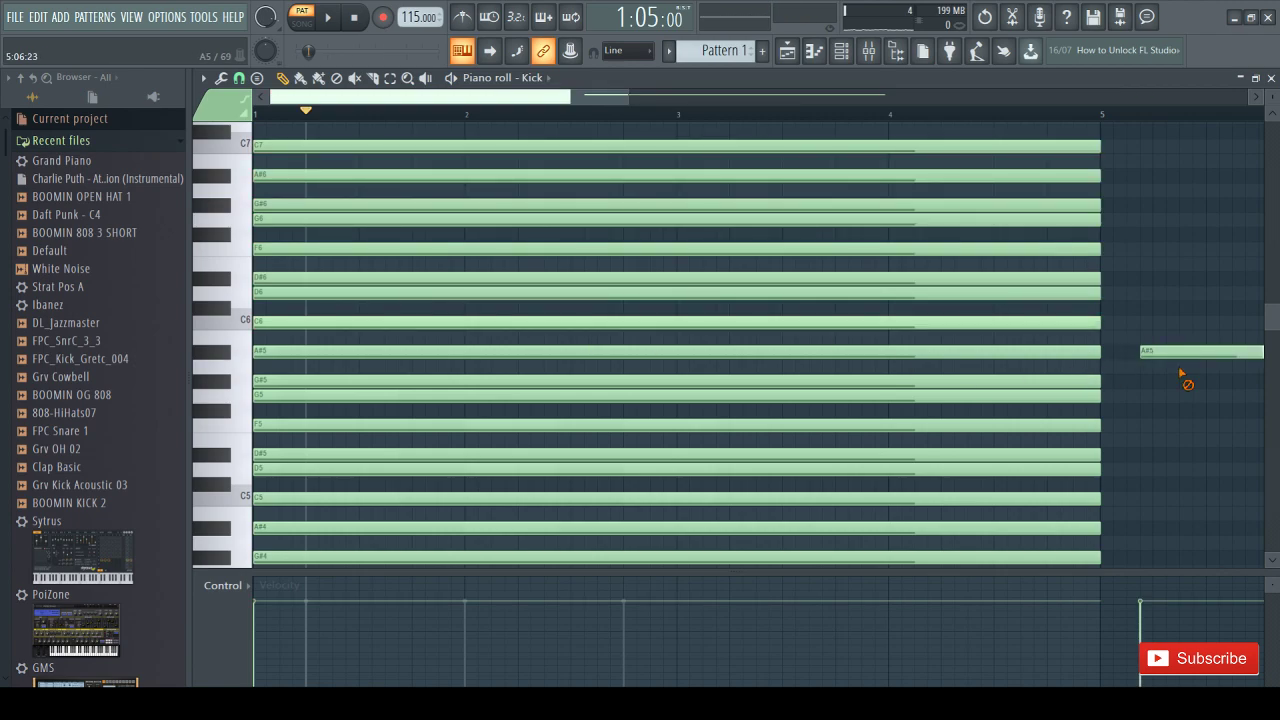
right_click(1180, 360)
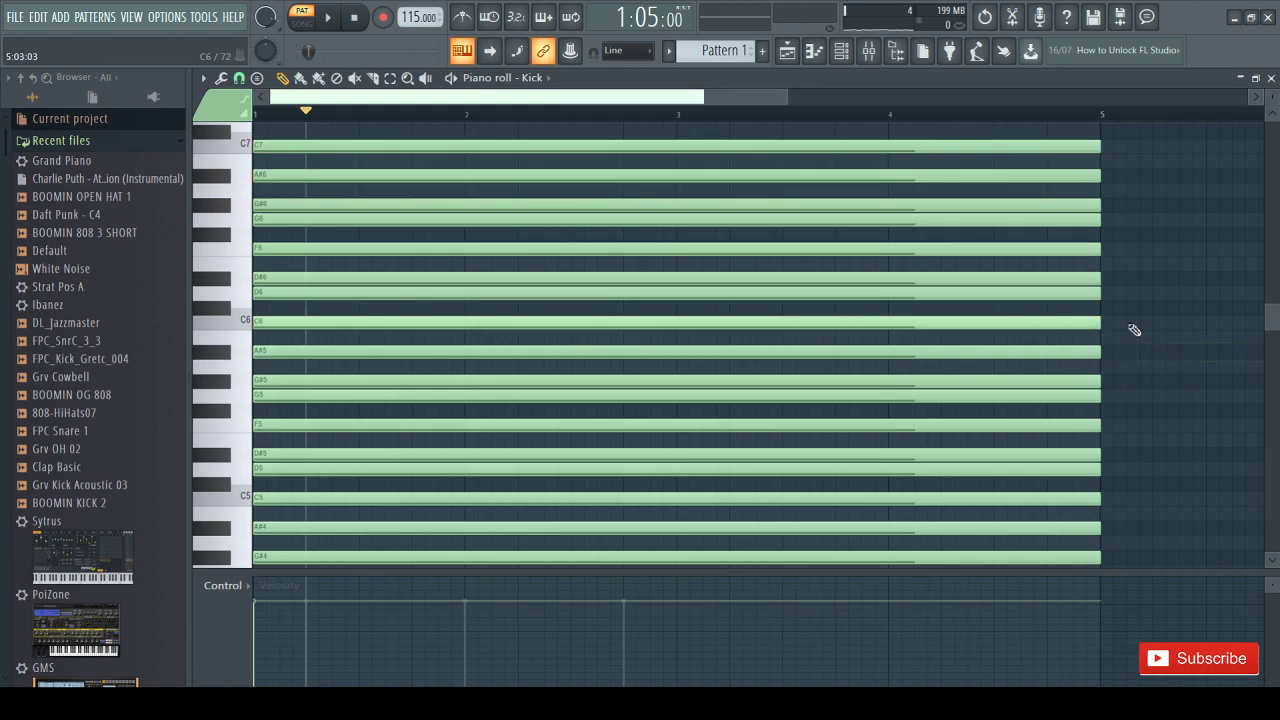
Return to the Grand Piano piano roll and delete the eight short stacked scale notes at the start of bar 1
left_click(545, 168)
scroll(532, 278, "down", 1)
scroll(470, 302, "up", 3)
scroll(462, 299, "down", 4)
scroll(410, 320, "up", 1)
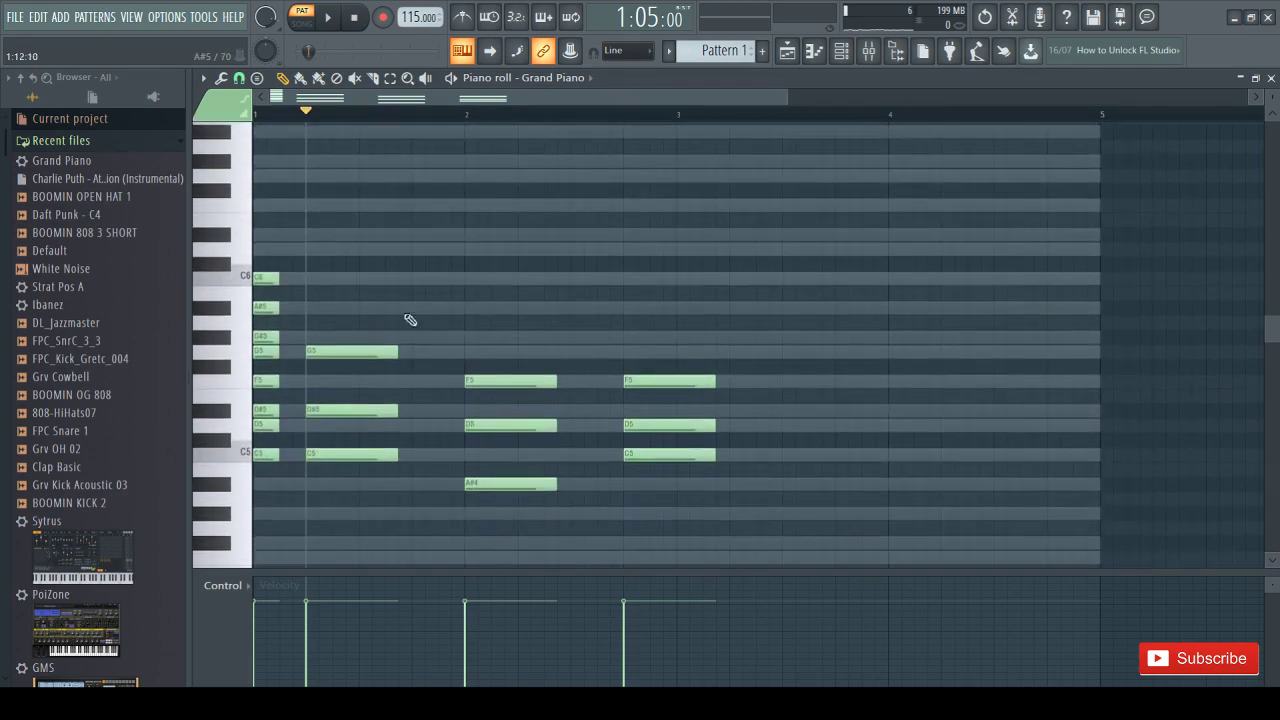
right_click(270, 278)
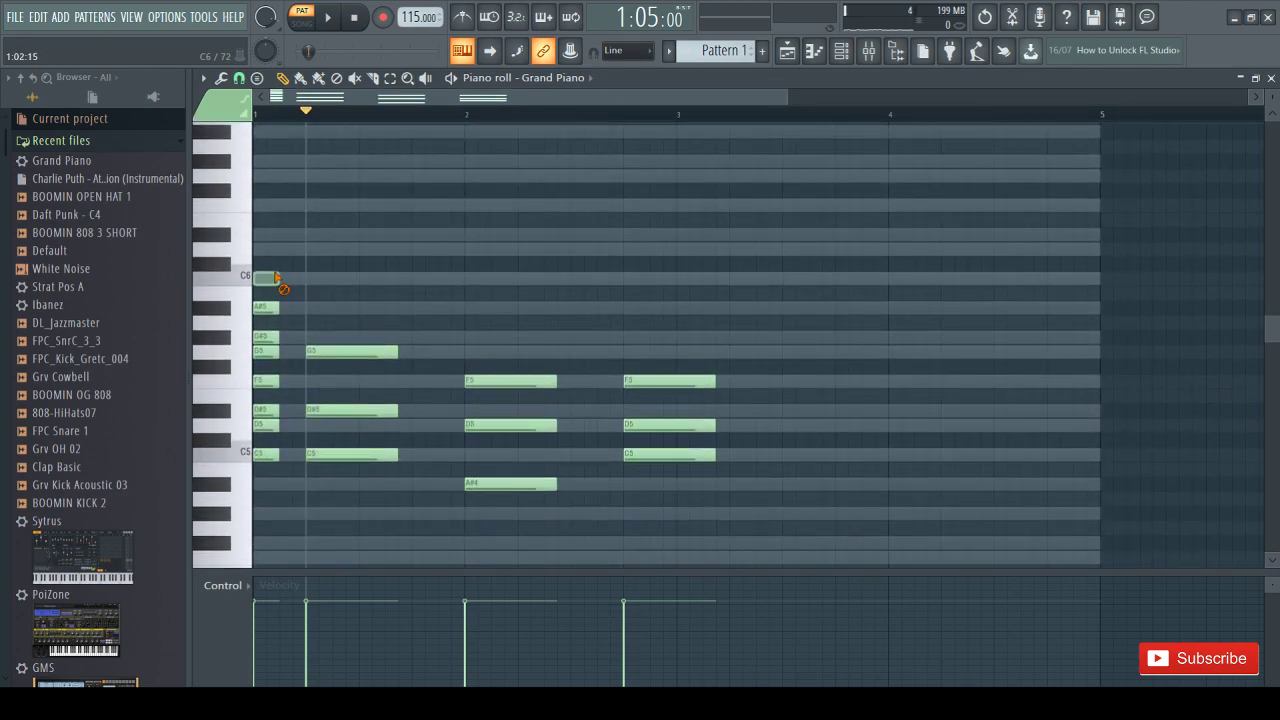
right_click(265, 307)
right_click(265, 337)
right_click(265, 351)
right_click(265, 381)
right_click(265, 410)
right_click(265, 424)
right_click(266, 453)
Move the first chord (C5, D#5, G5) to the start of bar 1 and lengthen it to half a bar
mouse_move(837, 315)
left_mouse_down()
mouse_move(342, 565)
mouse_move(525, 469)
left_mouse_up()
left_click(809, 318, "ctrl")
left_click_drag(413, 302, 273, 534)
left_click_drag(340, 412, 287, 418)
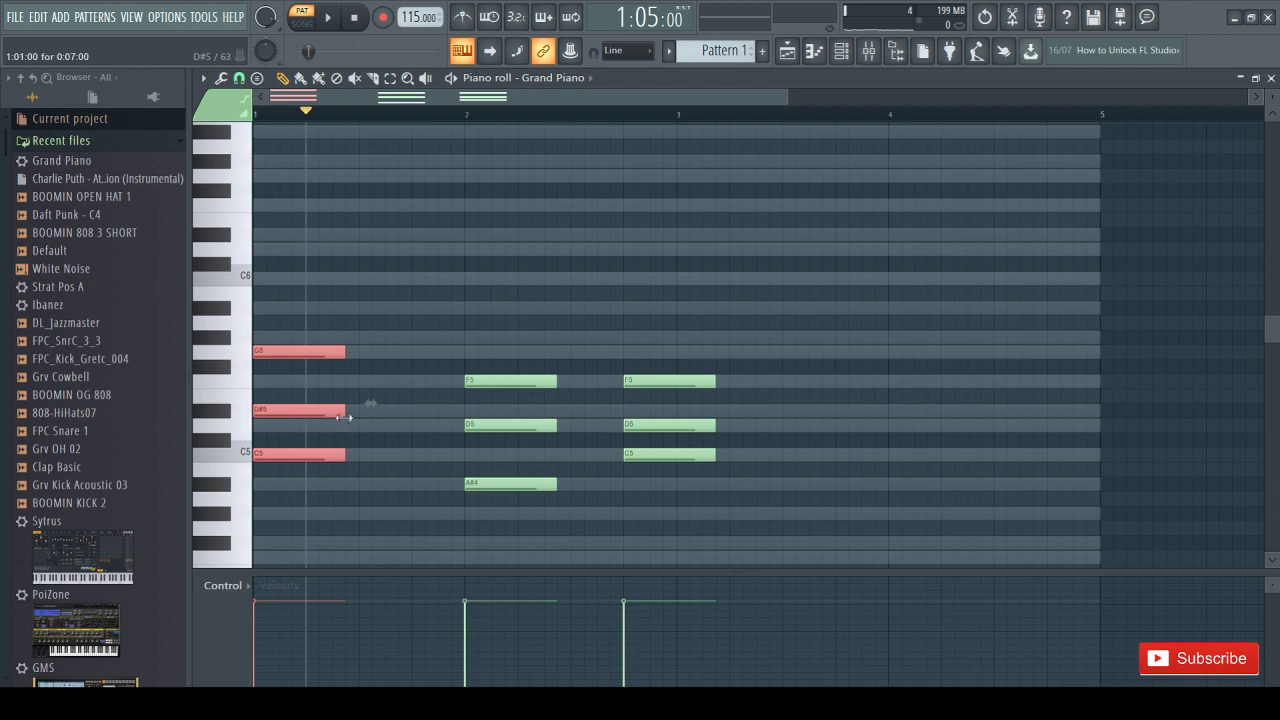
left_click_drag(372, 404, 385, 403)
left_click(427, 371, "ctrl")
Add two short copies of the C5, D#5, G5 chord directly after the first chord, each two steps long
left_click_drag(369, 316, 327, 473)
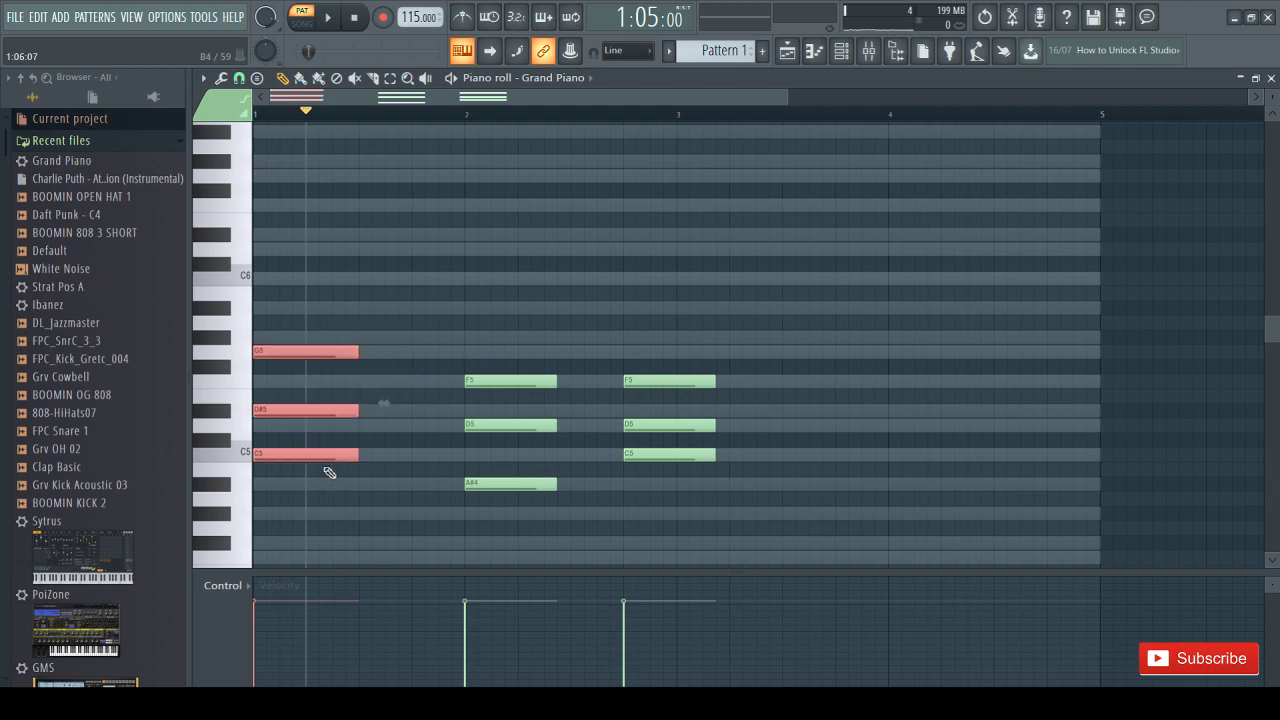
left_click_drag(354, 412, 437, 403)
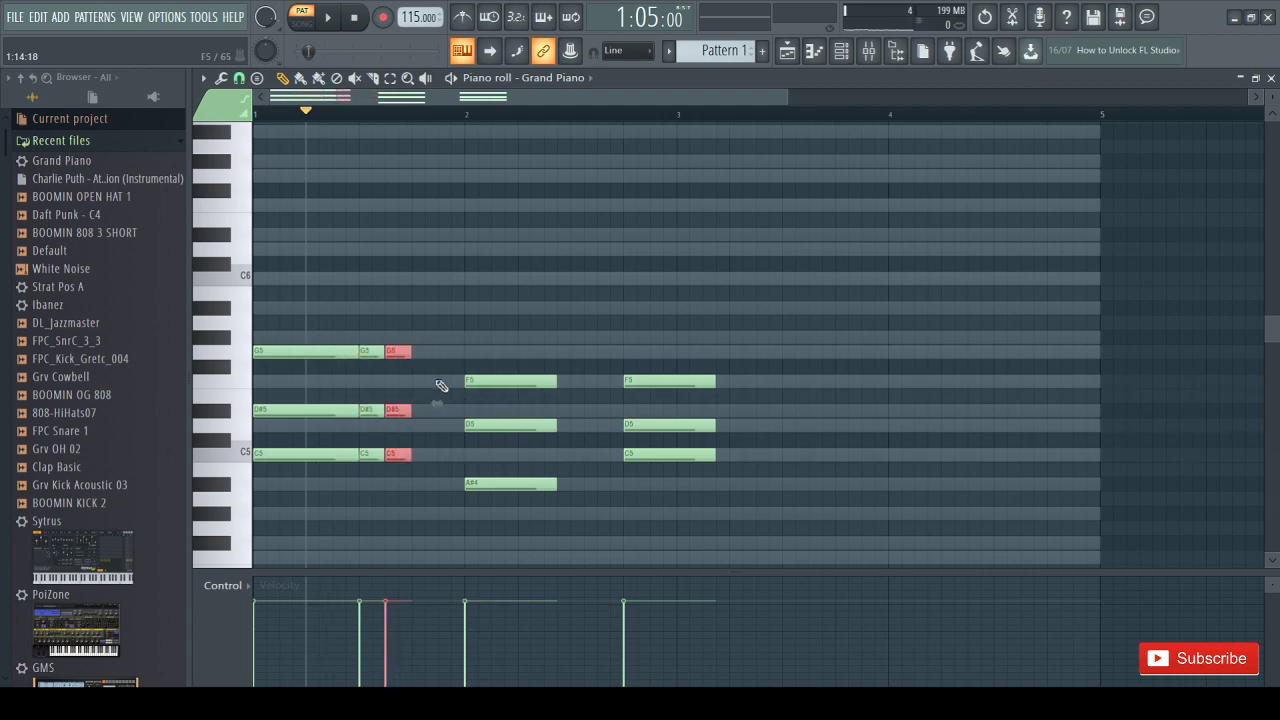
left_click(438, 374, "ctrl")
key("space")
key("space")
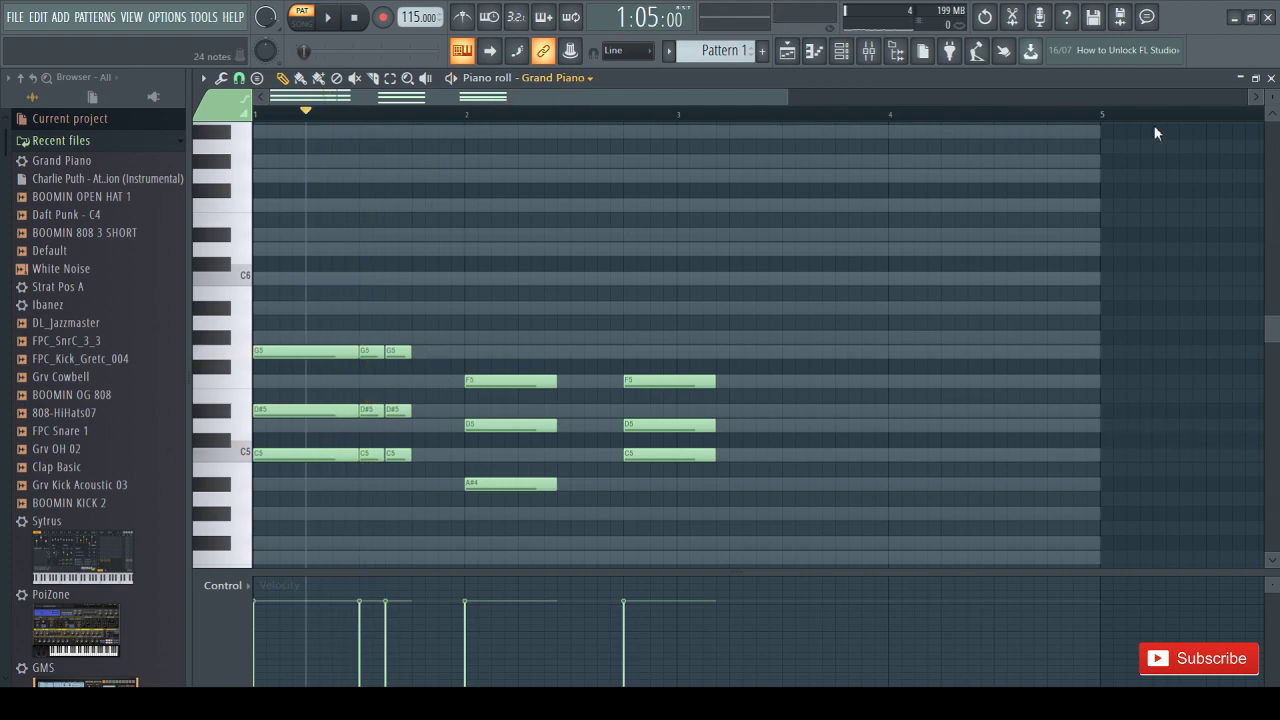
Mute the Kick channel in the Channel rack and play the pattern back in the maximized Grand Piano piano roll
left_click(1255, 77)
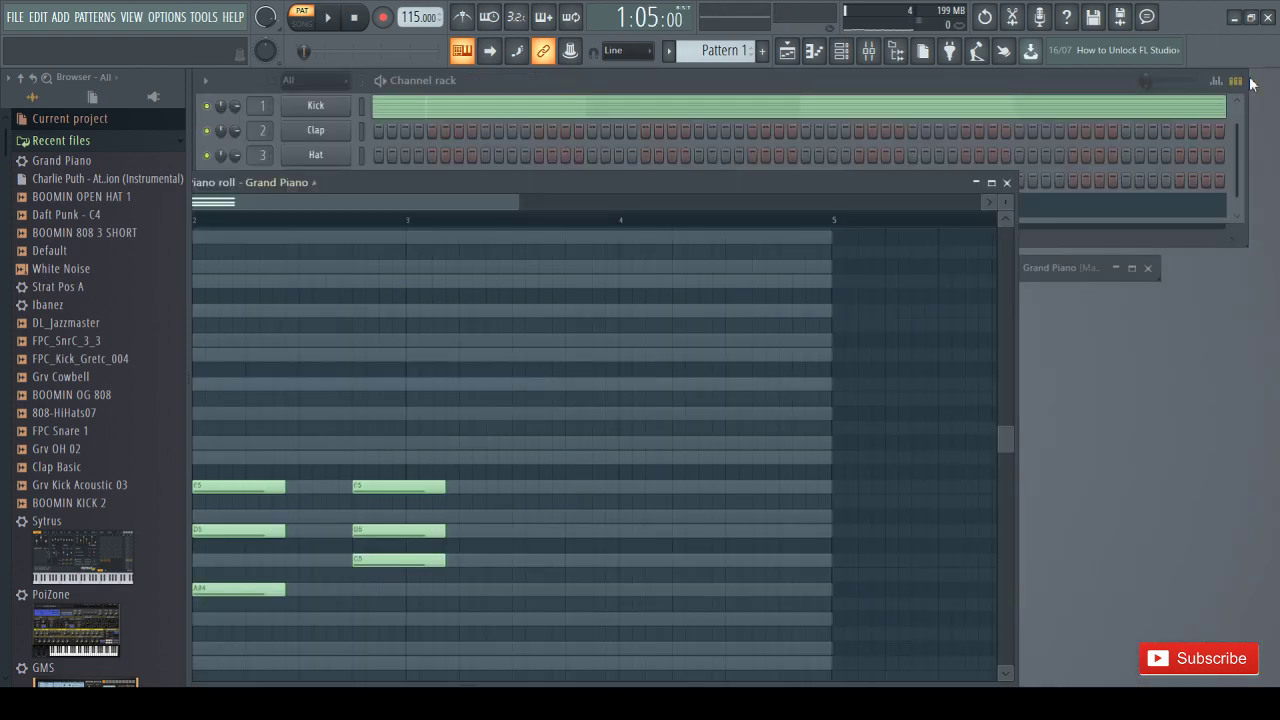
left_click(220, 104)
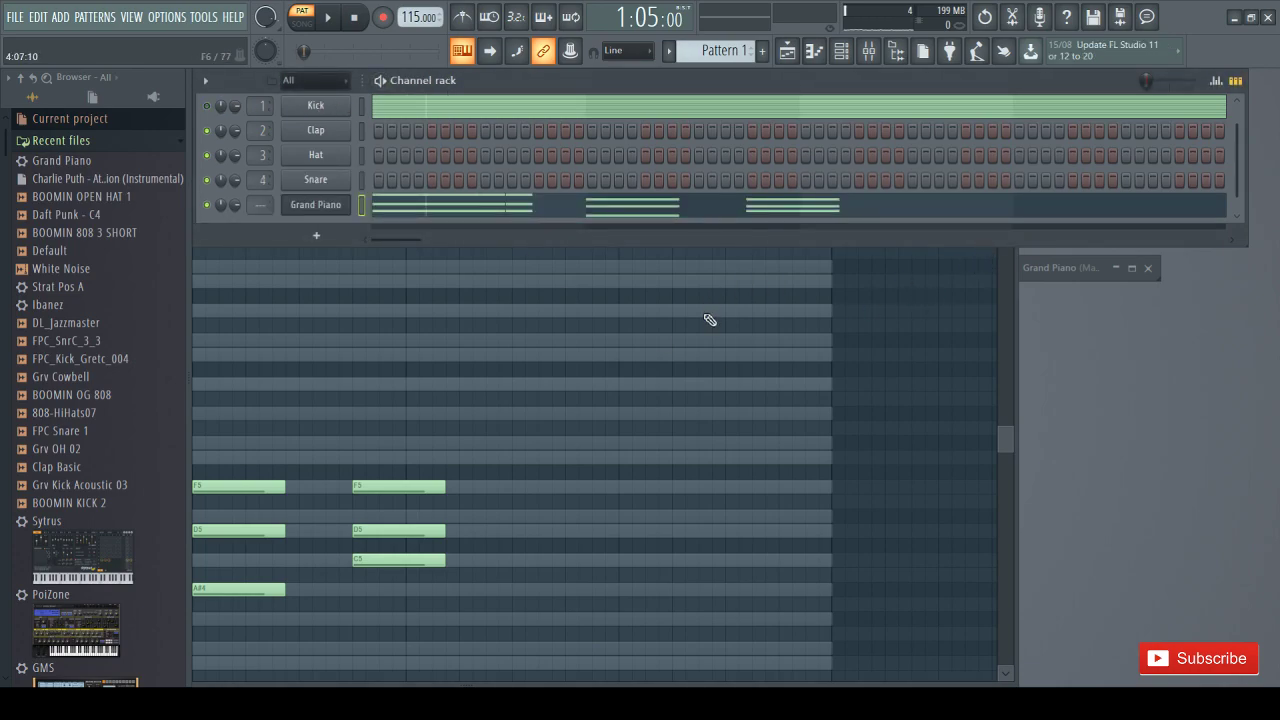
scroll(710, 319, "up", 4)
left_click(1004, 315)
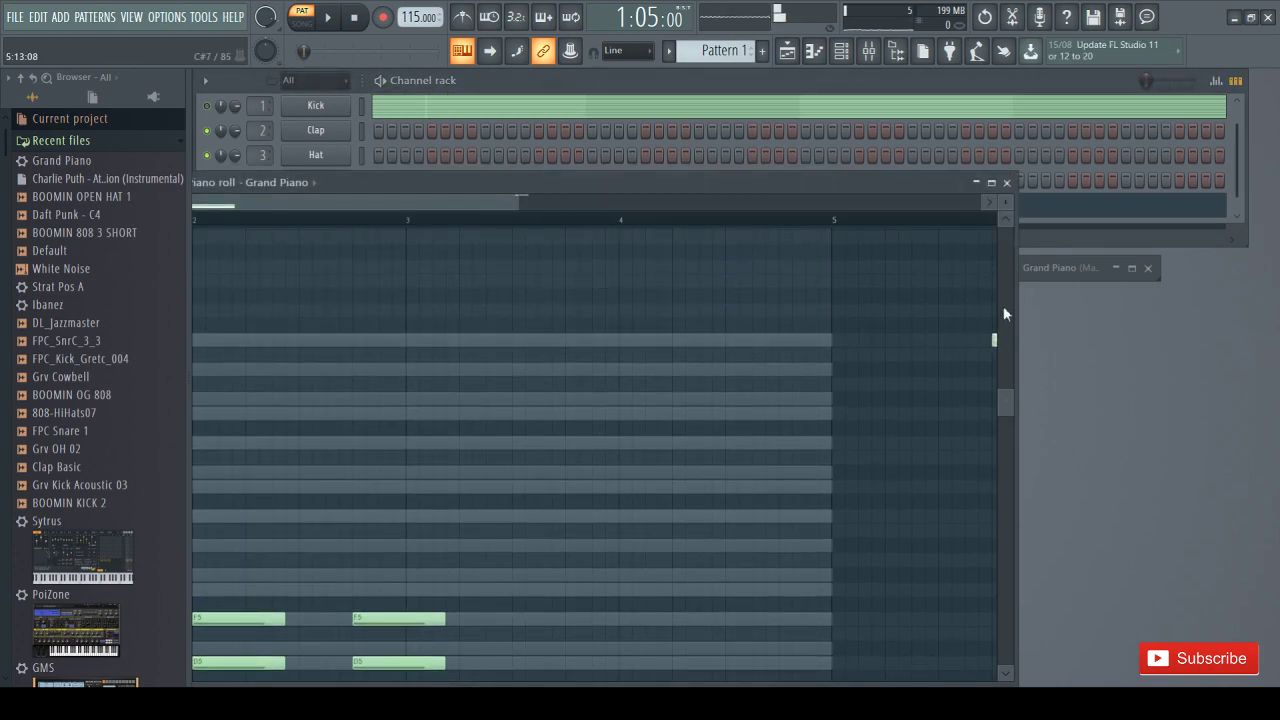
left_click(991, 182)
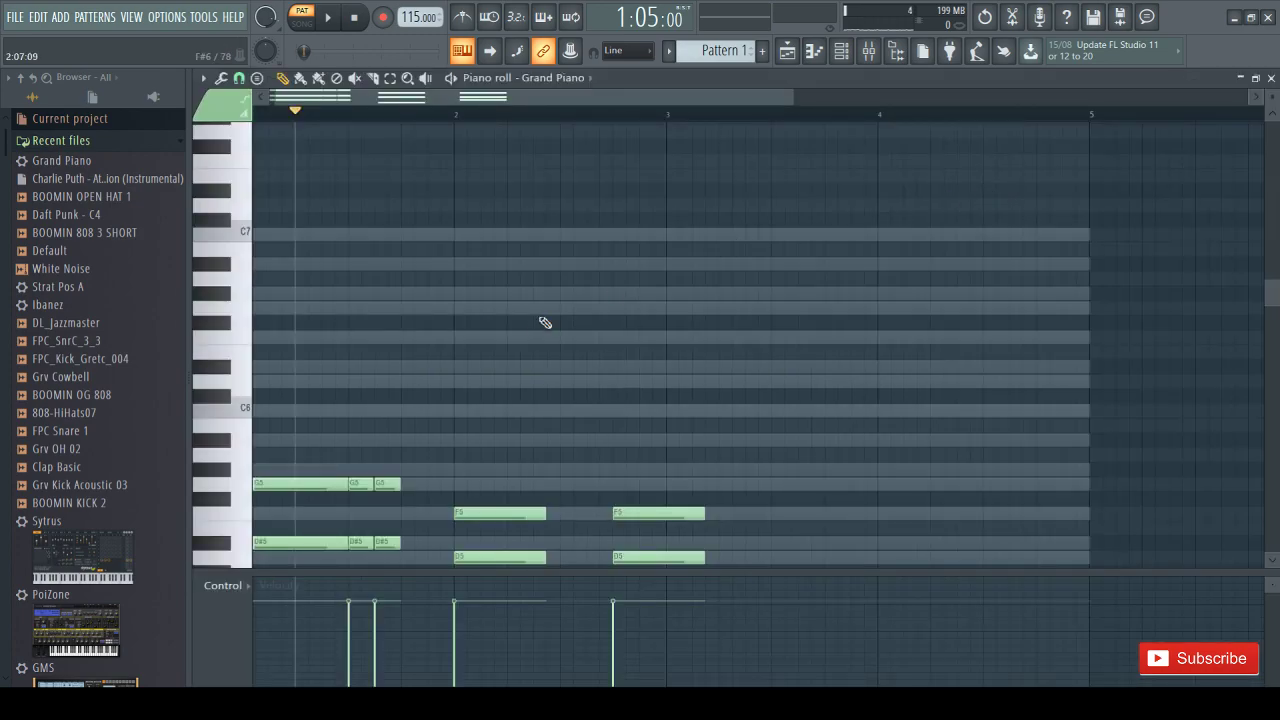
scroll(502, 340, "down", 1)
key("space")
scroll(500, 340, "down", 1)
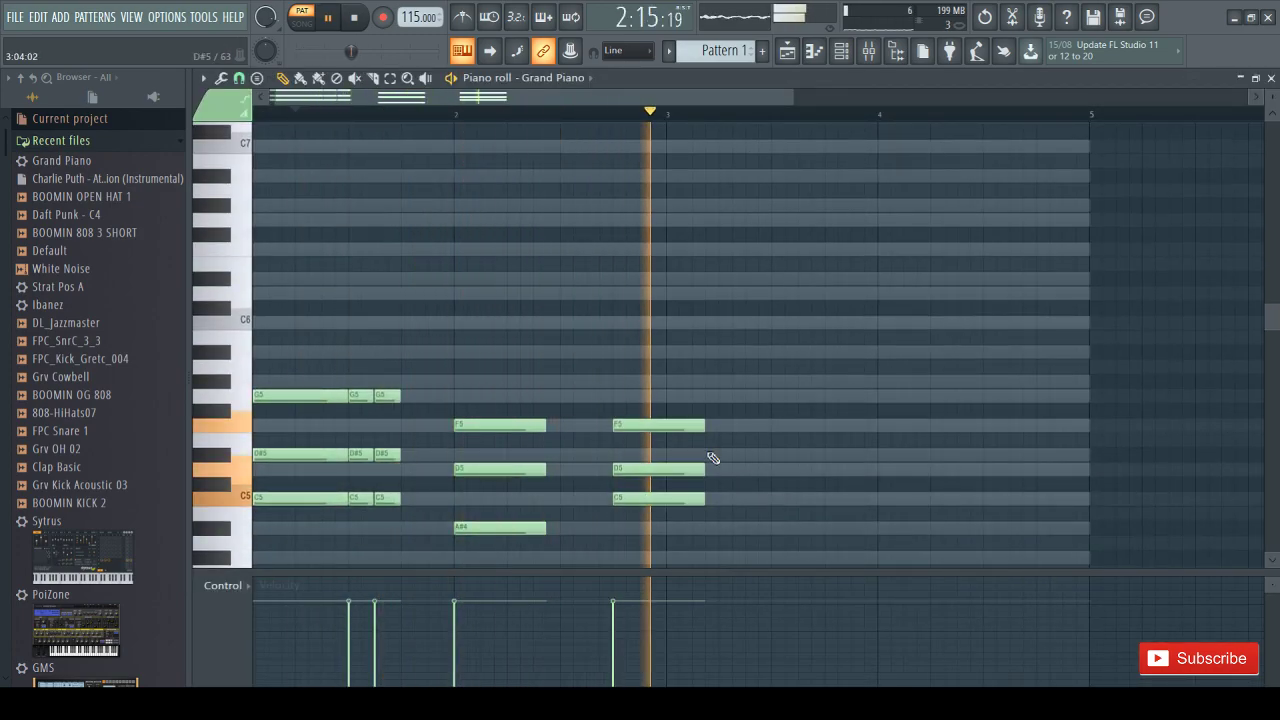
key("space")
Move the F5, D5, C5 chord to the start of bar 3
scroll(700, 445, "down", 6)
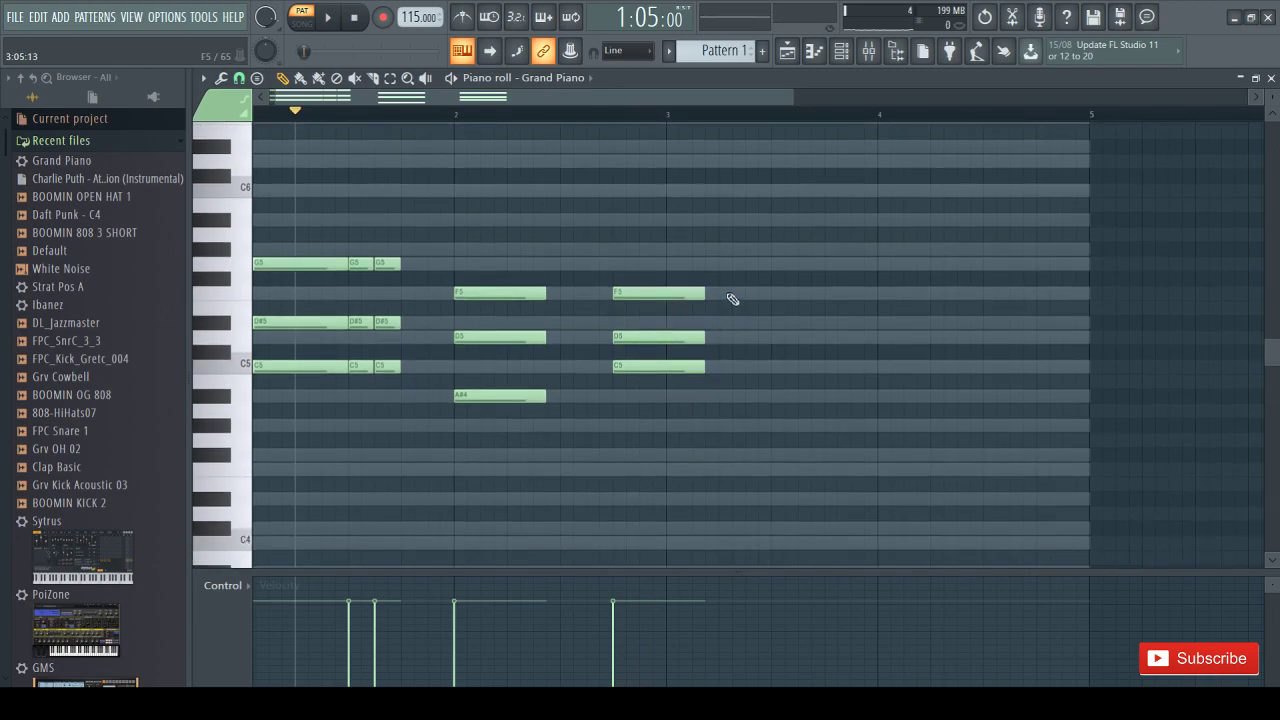
left_click_drag(719, 264, 612, 388)
left_click_drag(664, 341, 714, 336)
left_click(826, 311, "ctrl")
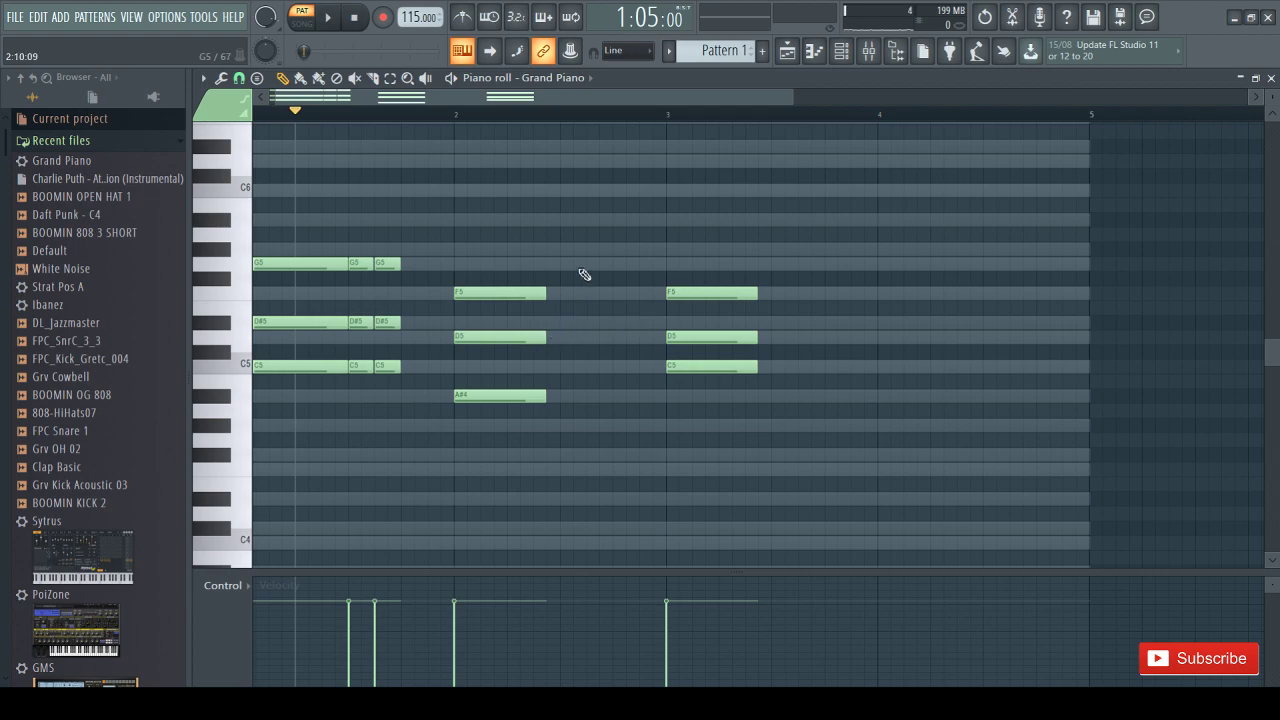
Lengthen the bar 2 chord to half a bar and play the pattern from the start of bar 1
left_click_drag(578, 270, 452, 402)
left_click(623, 290)
key("space")
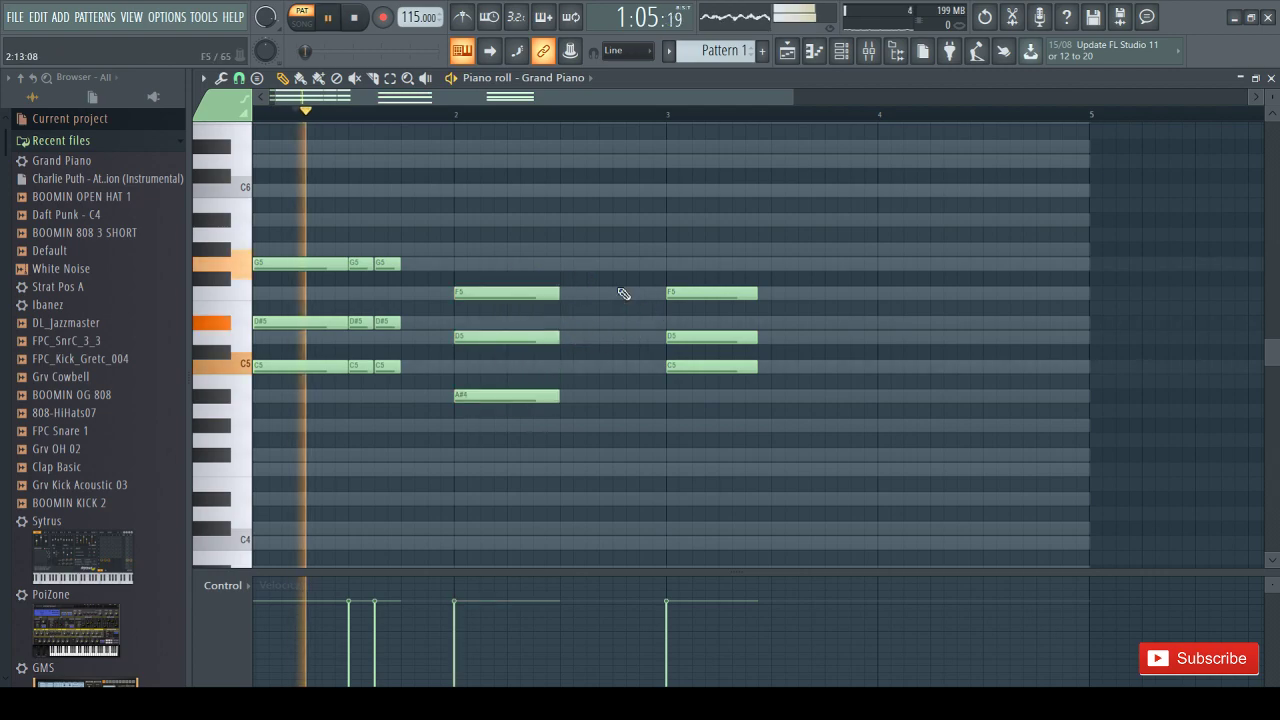
key("space")
left_click_drag(322, 114, 217, 114)
key("space")
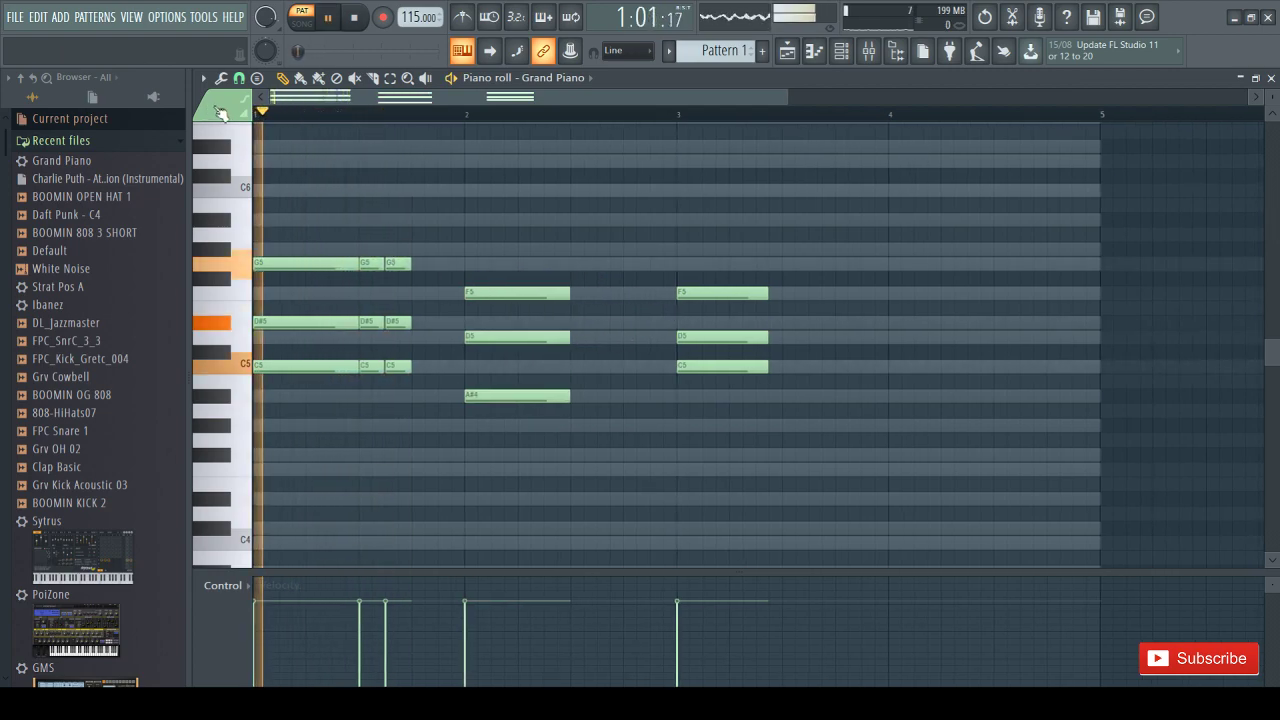
key("space")
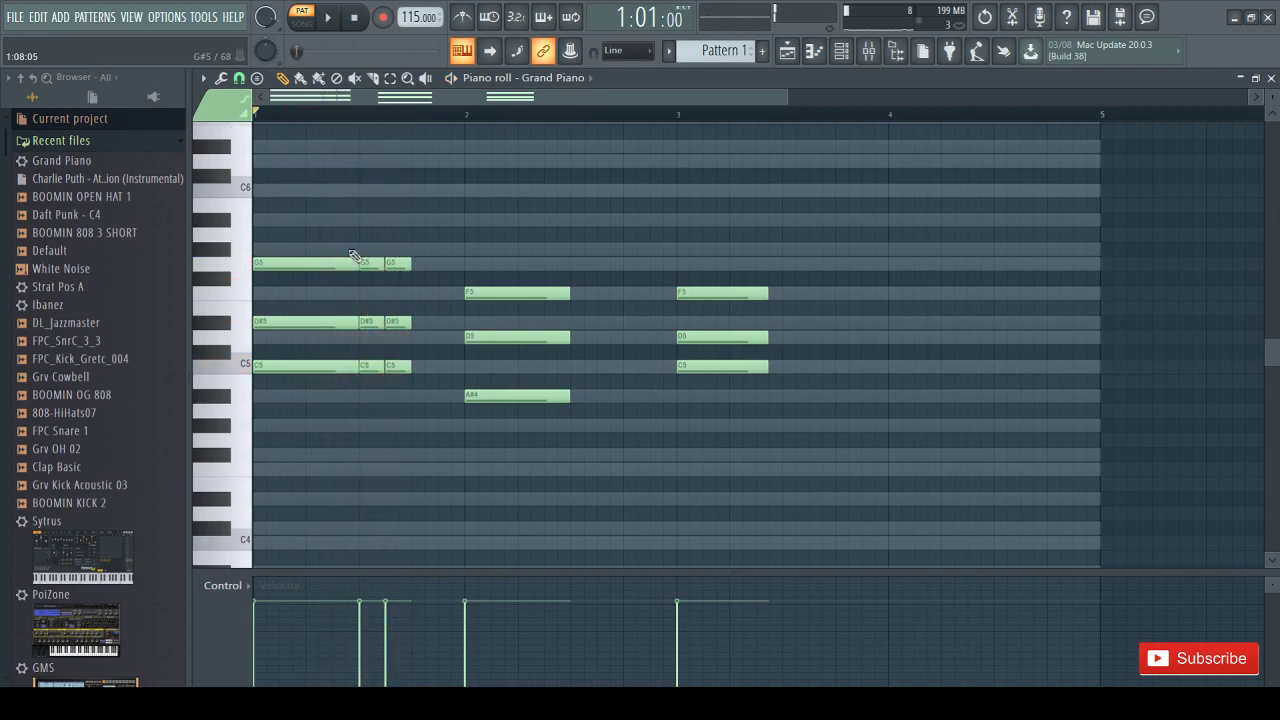
Shorten the first chord in bar 1 to six steps, leaving a gap before the short chords
left_click_drag(340, 239, 296, 373)
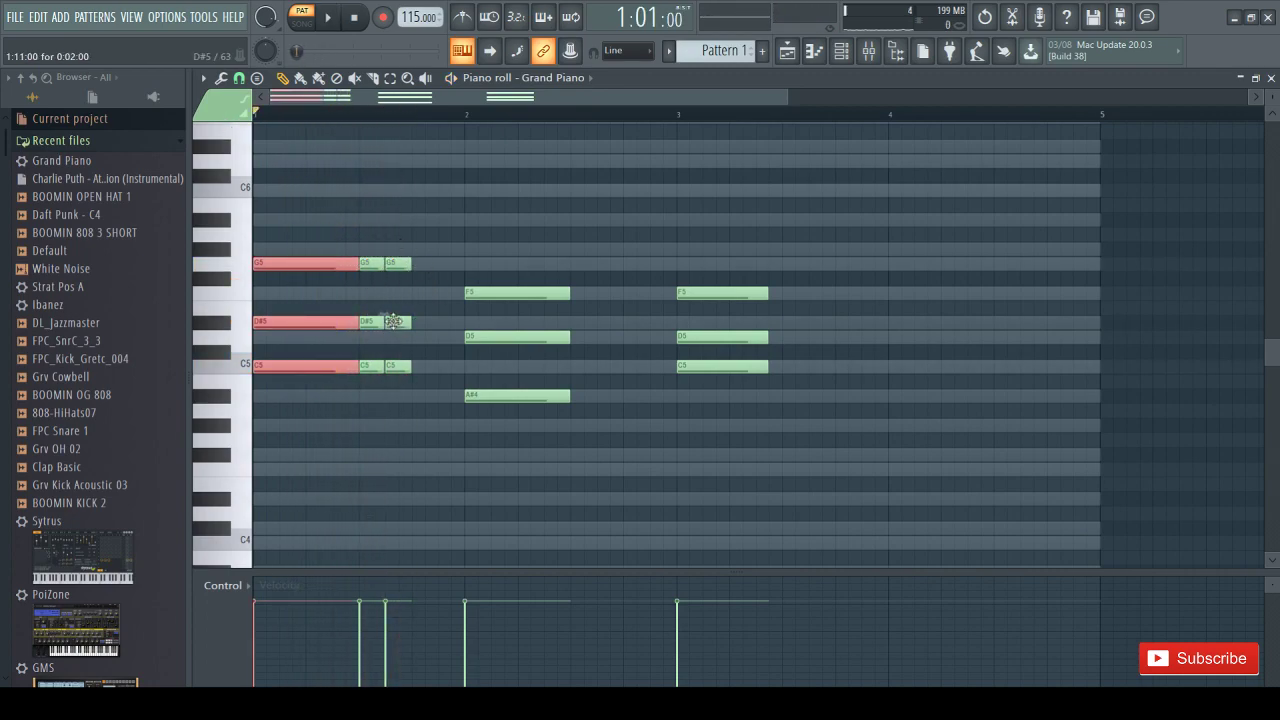
left_click_drag(384, 321, 367, 320)
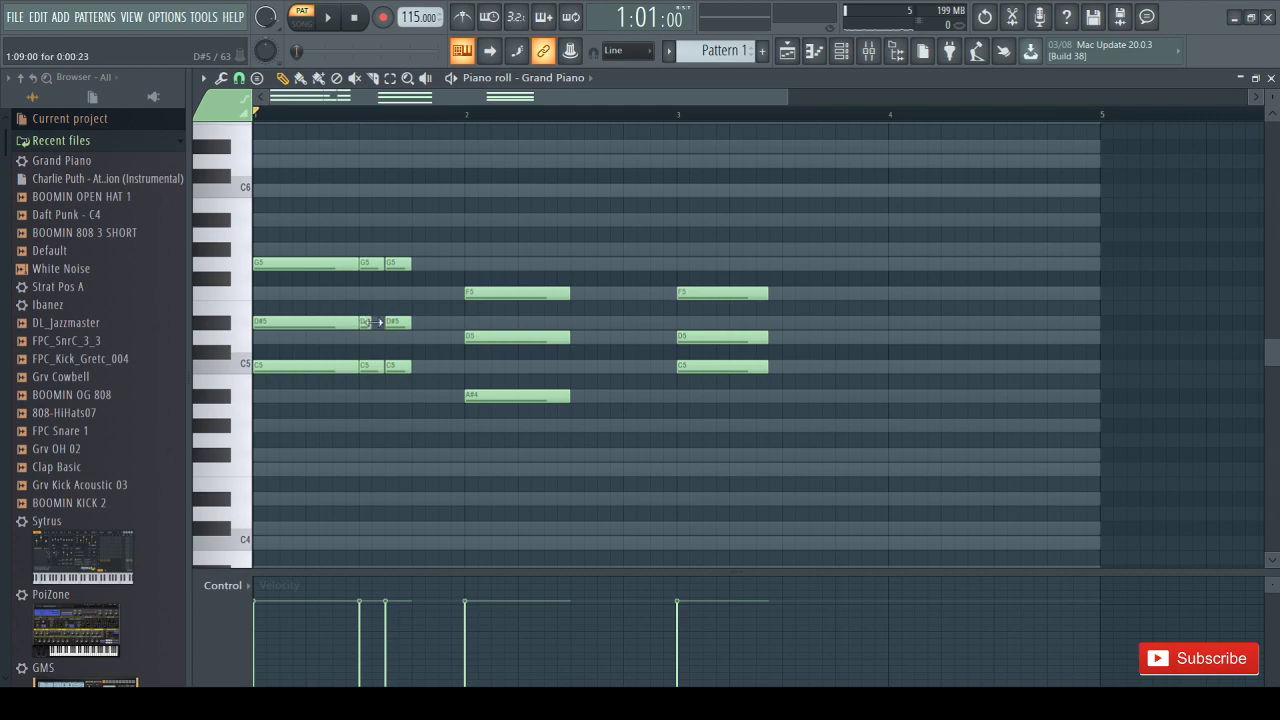
left_click_drag(308, 259, 281, 400)
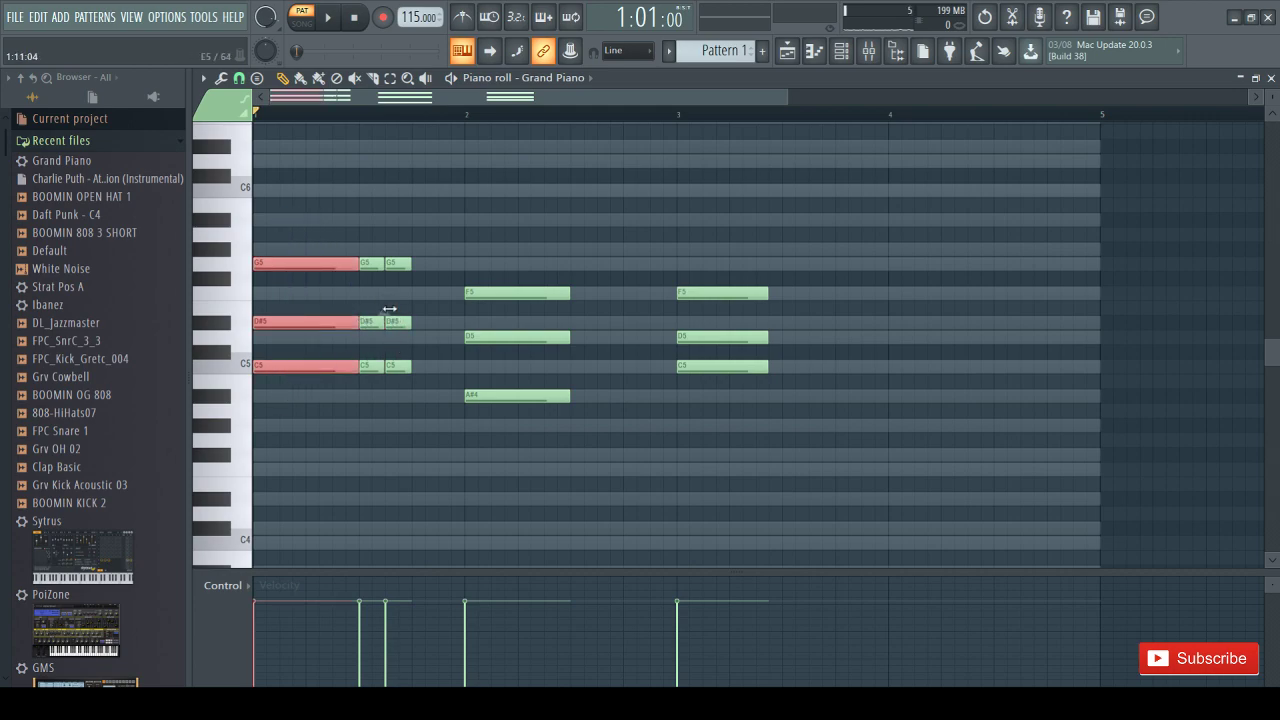
left_click_drag(389, 310, 344, 311)
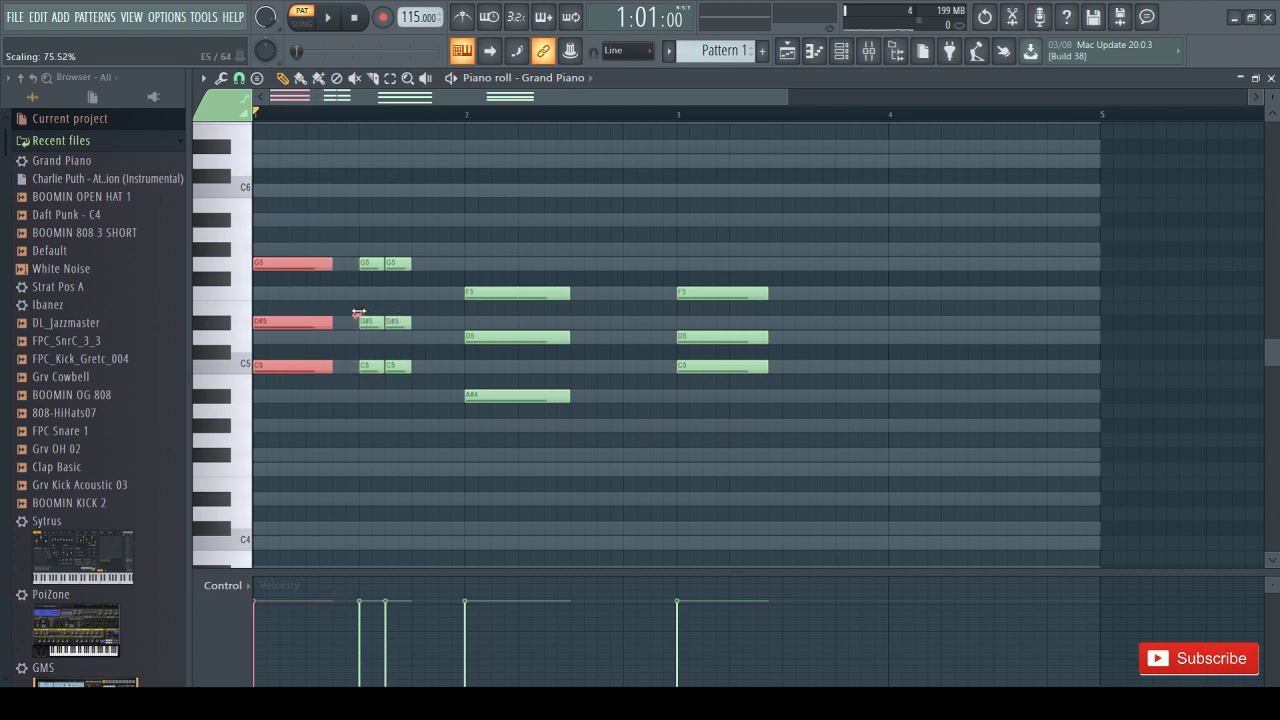
left_click(397, 305)
Move the first short chord in bar 1 one step earlier, to 1:08:00, and play the pattern
left_click_drag(365, 251, 354, 409)
left_click_drag(373, 322, 359, 322)
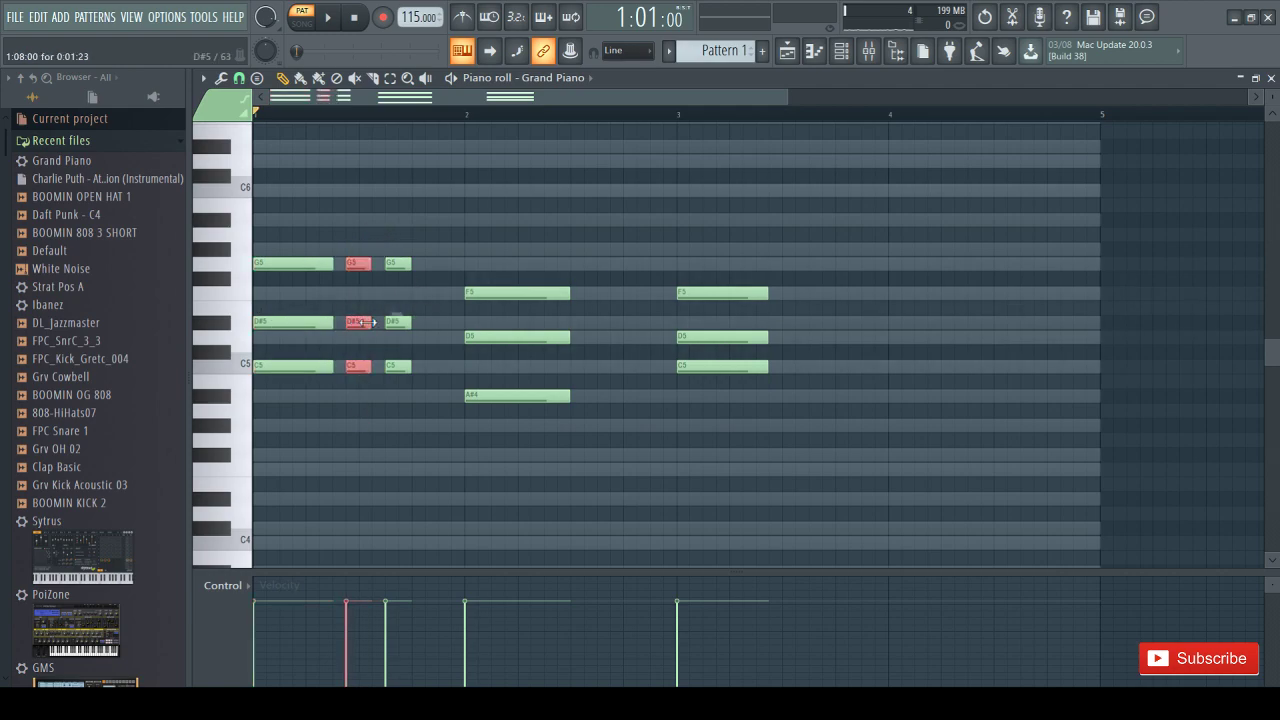
left_click(442, 296)
key("space")
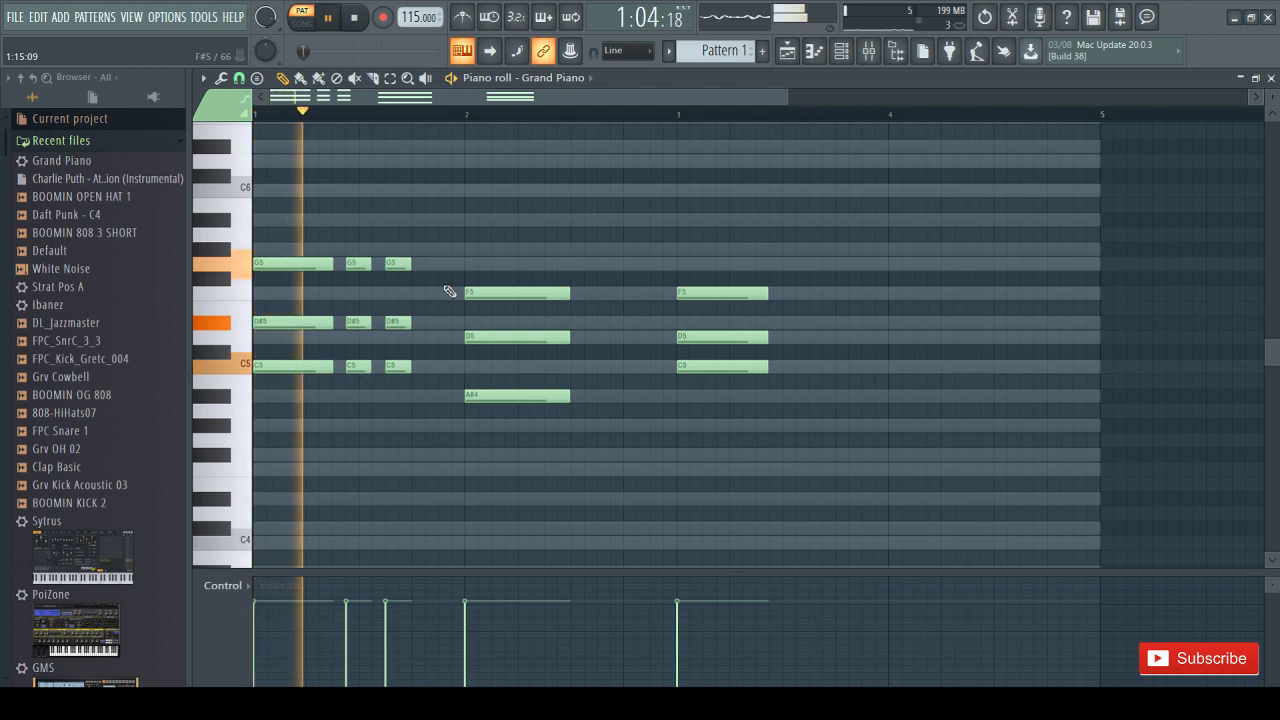
key("space")
Move the last short chord in bar 1 one step earlier, against the preceding short chord, and play the pattern
left_click_drag(427, 244, 386, 380)
left_click_drag(405, 323, 391, 322)
key("space")
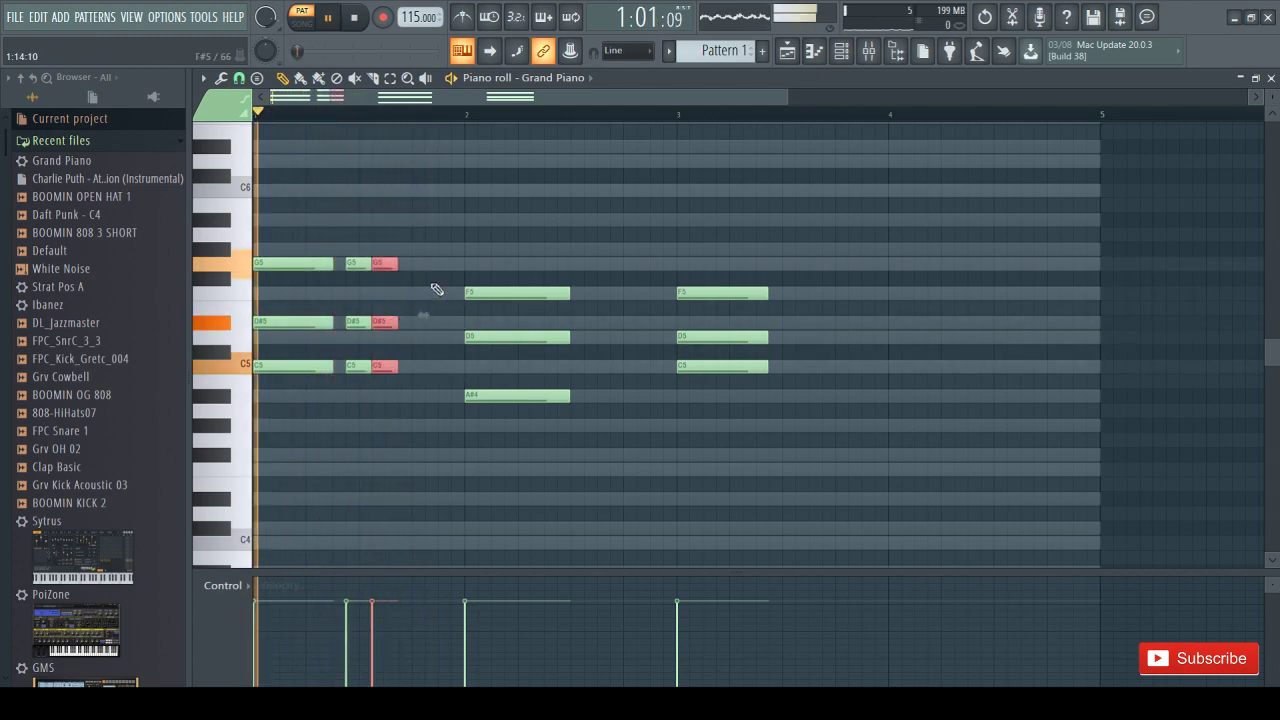
left_click(463, 280)
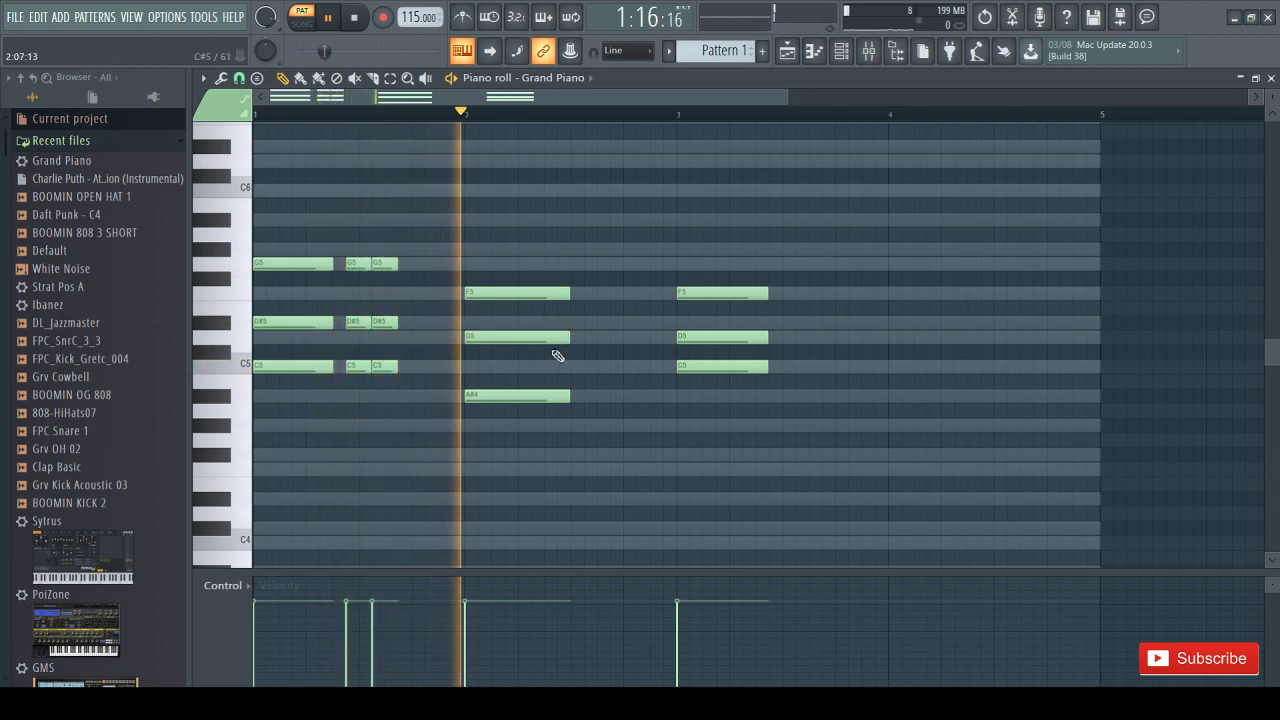
key("space")
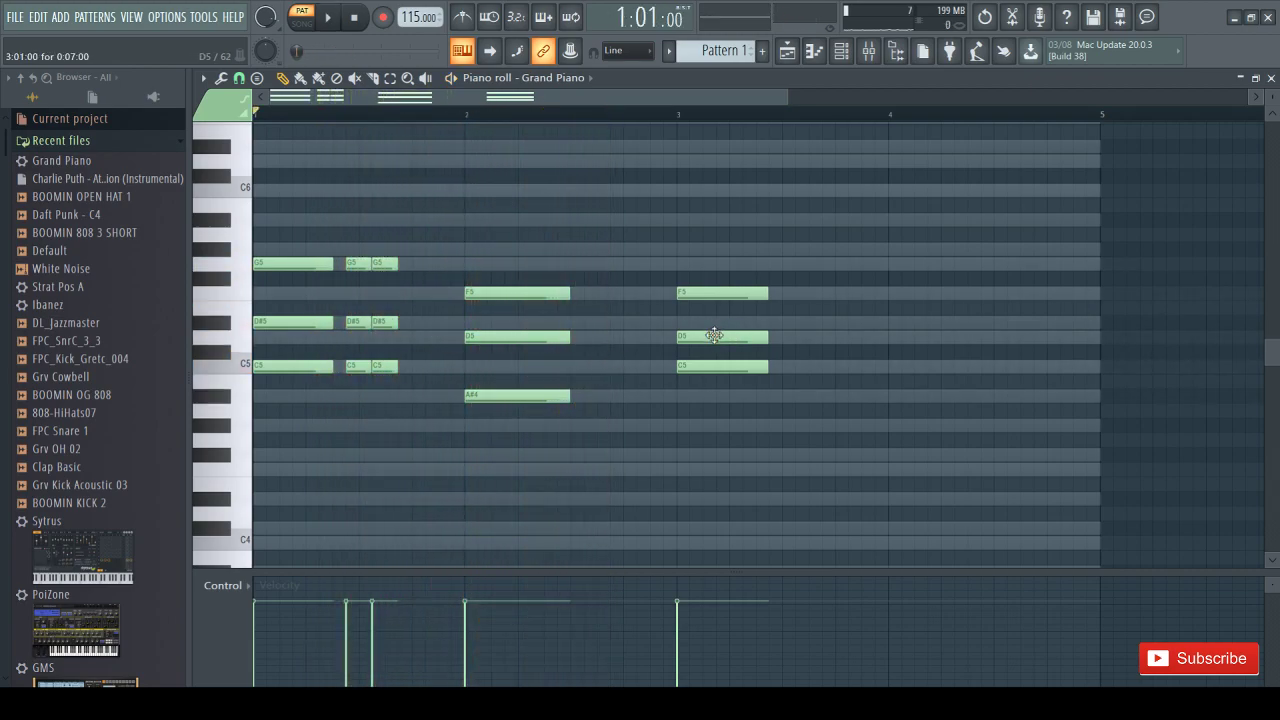
Delete the F5, D5 and C5 notes of the chord at the start of bar 3
left_click_drag(740, 288, 684, 473)
left_click(798, 312)
right_click(723, 293)
right_click(711, 337)
right_click(706, 366)
Build a half-bar chord of A4, C5 and D5 at the start of bar 3 and play the pattern
left_click_drag(690, 410, 674, 409)
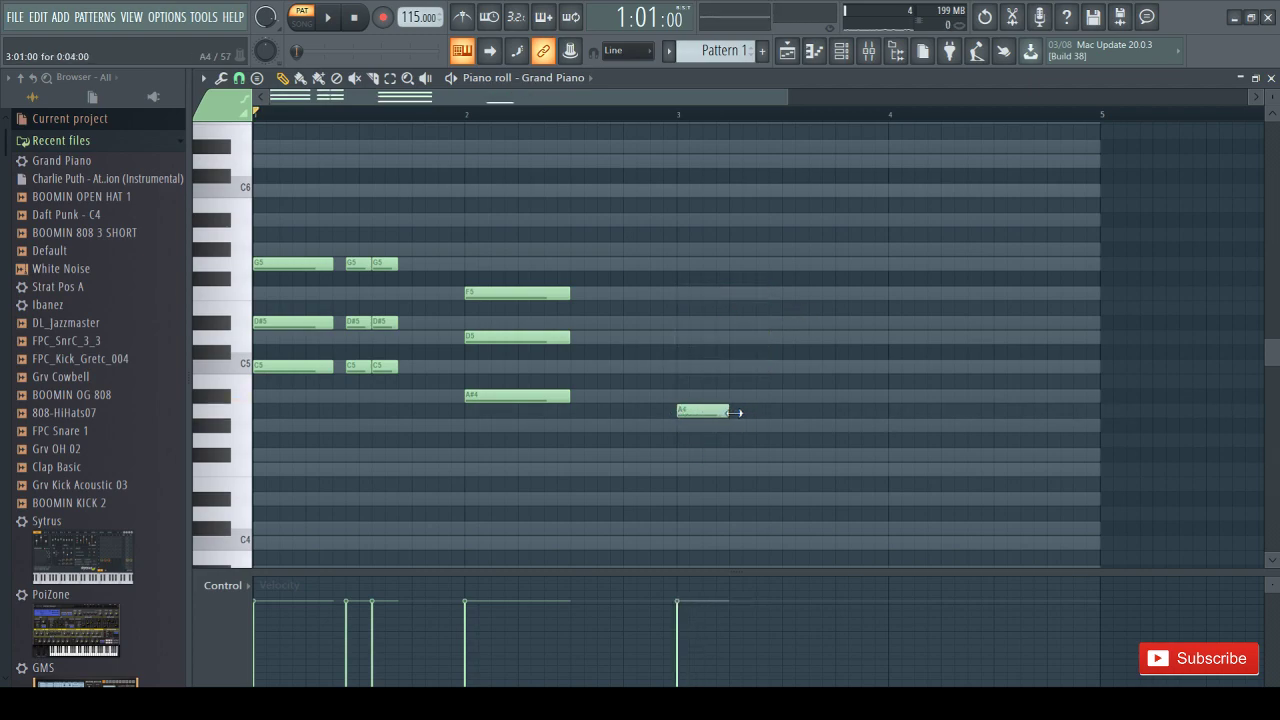
left_click(680, 366)
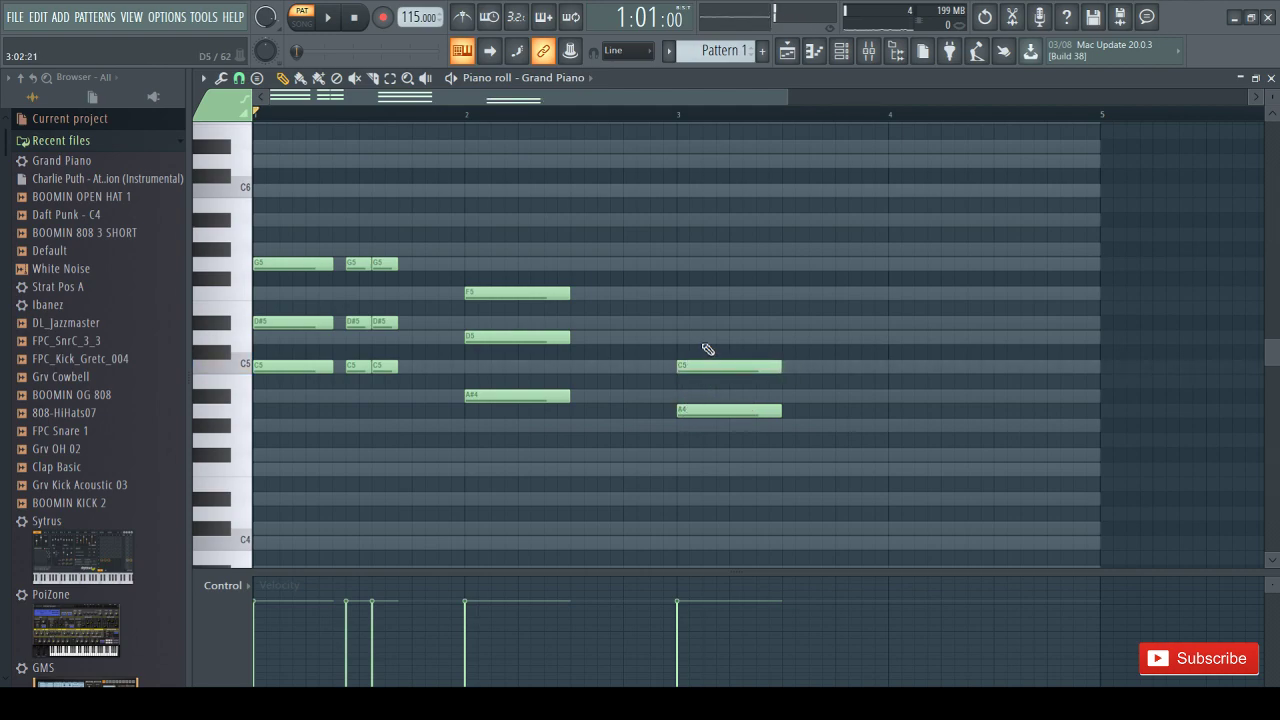
left_click(698, 339)
key("space")
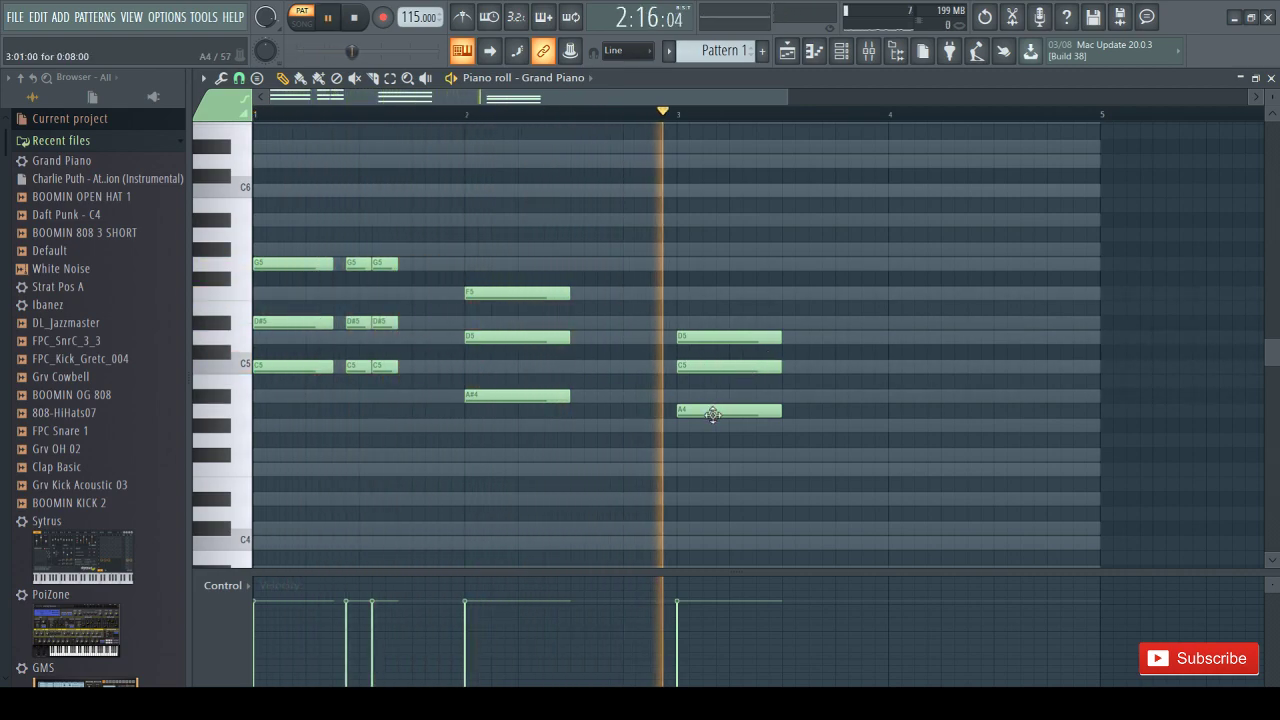
Add a half-bar F5 note to the chord at the start of bar 3 and play the pattern
key("space")
mouse_move(732, 417)
left_mouse_down()
mouse_move(732, 326)
mouse_move(720, 354)
mouse_move(731, 420)
left_mouse_up()
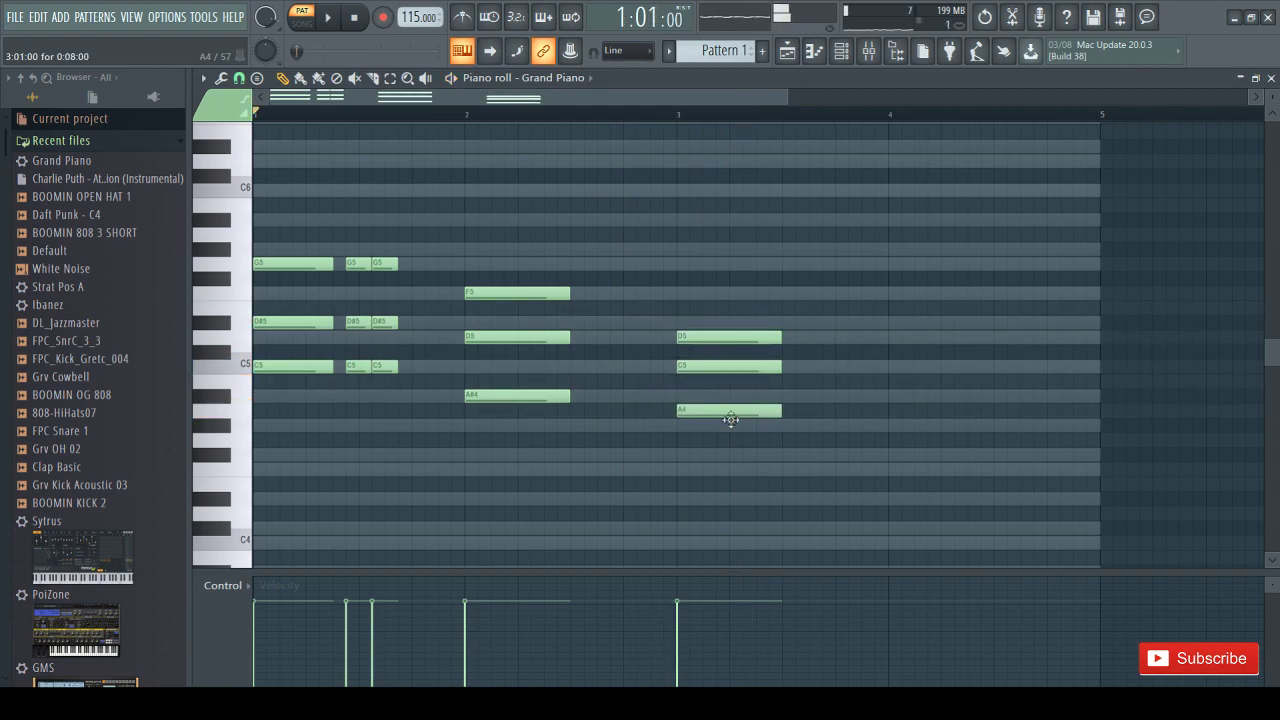
left_click(707, 294)
key("space")
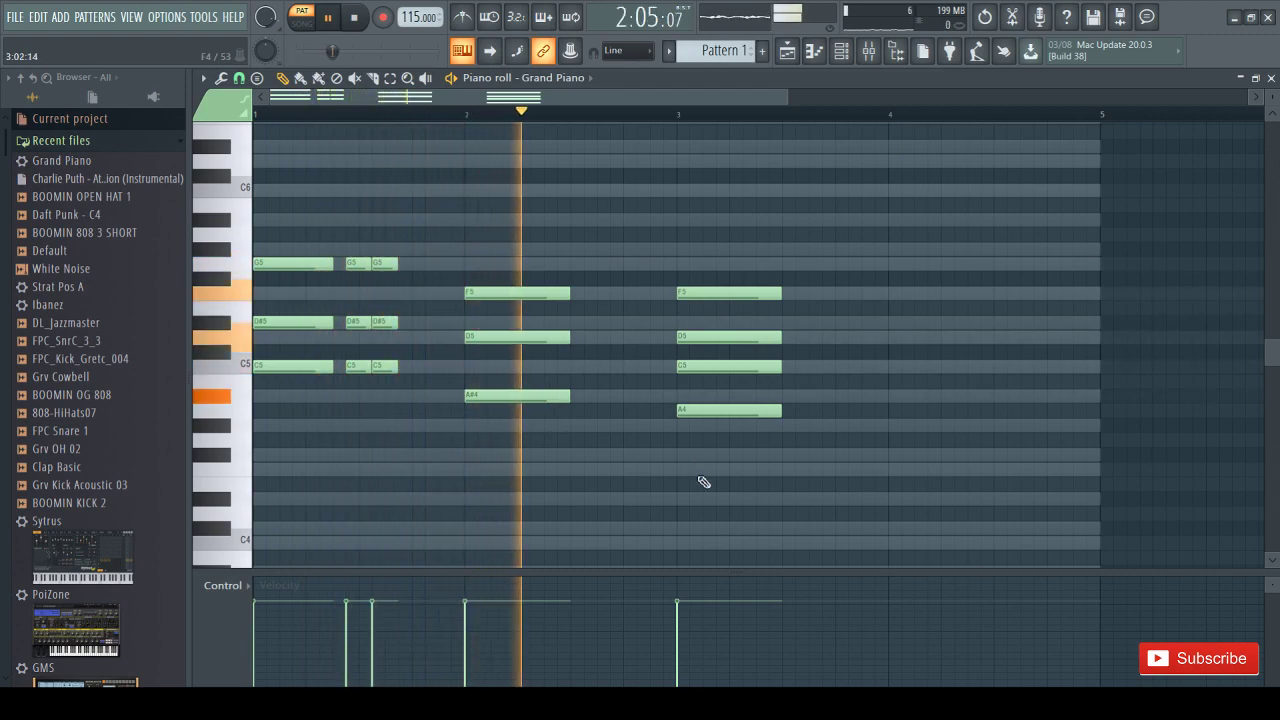
key("space")
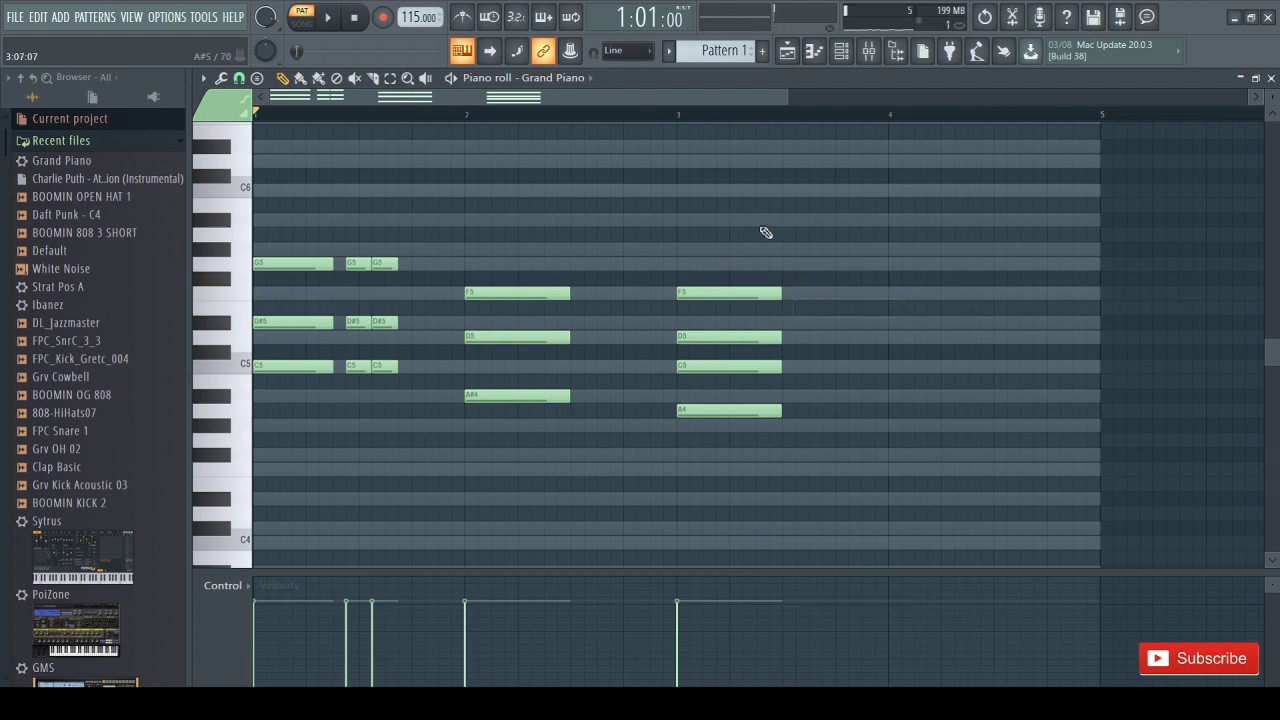
Copy the bar 3 chord into two back-to-back two-step chords directly after it, and play the pattern
left_click_drag(791, 283, 716, 533)
key("ctrl+v")
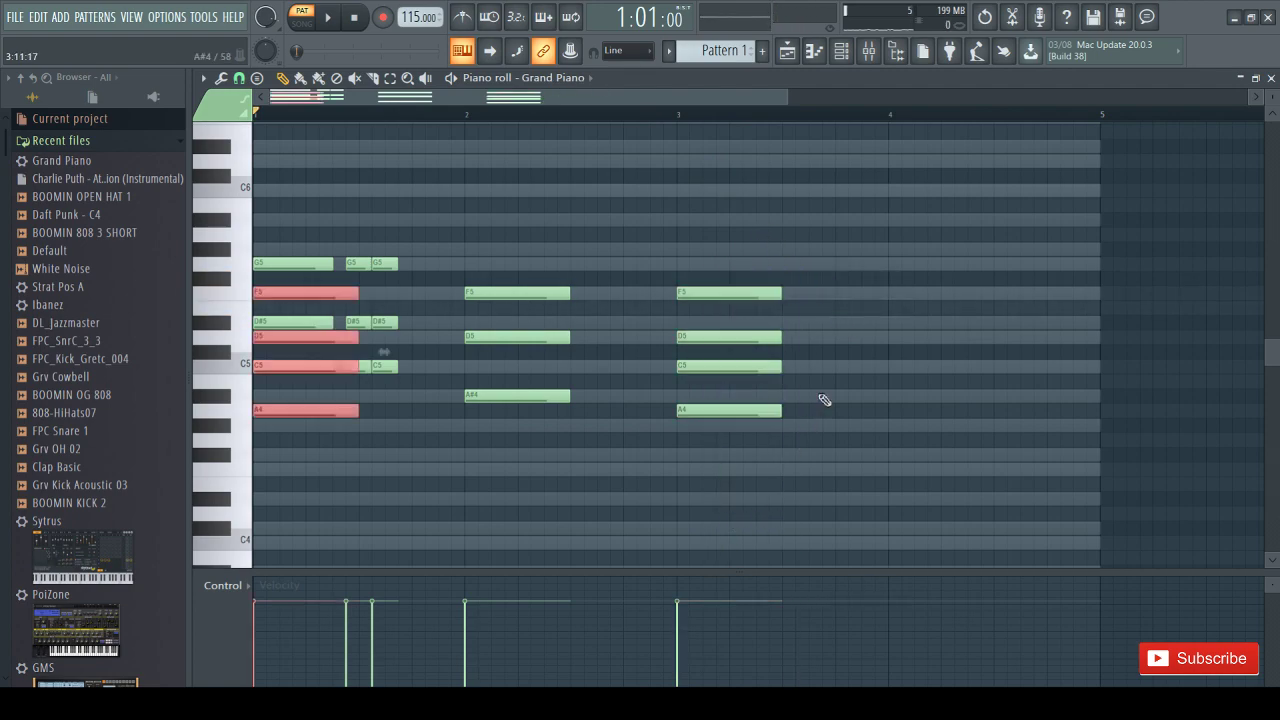
mouse_move(323, 372)
left_mouse_down()
mouse_move(833, 386)
mouse_move(860, 351)
mouse_move(836, 356)
left_mouse_up()
key("ctrl+v")
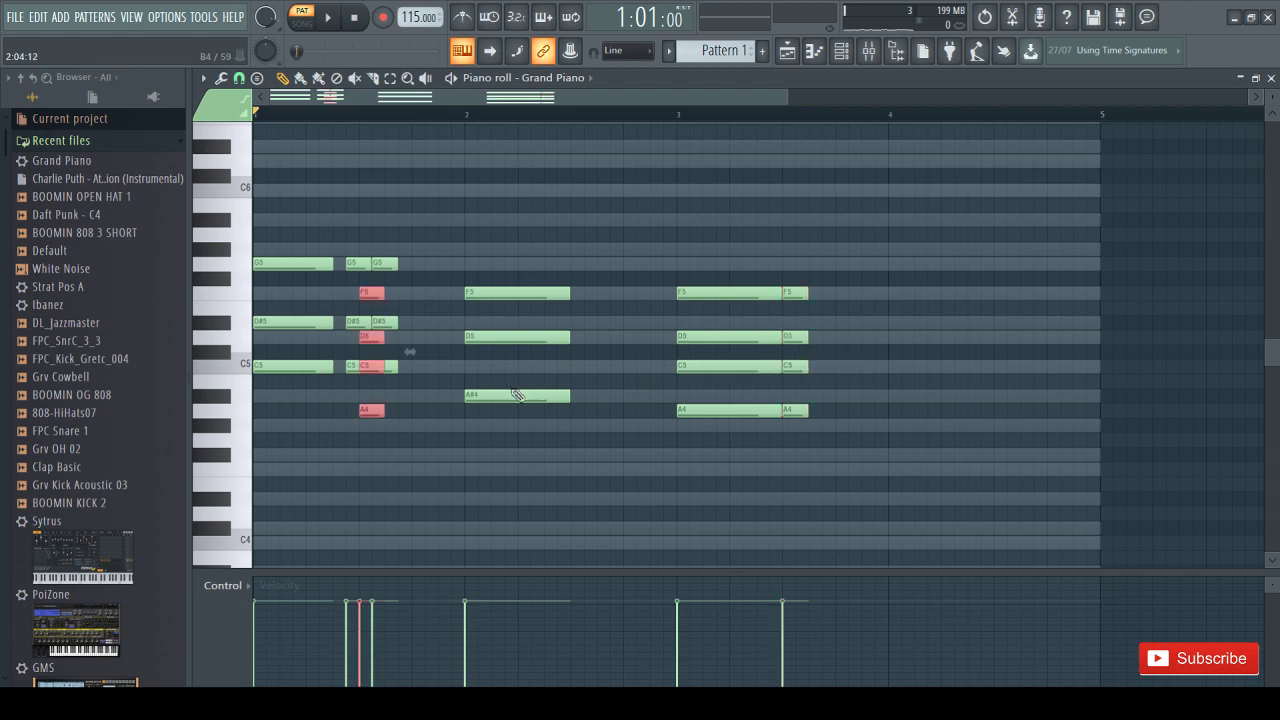
left_click_drag(370, 418, 819, 418)
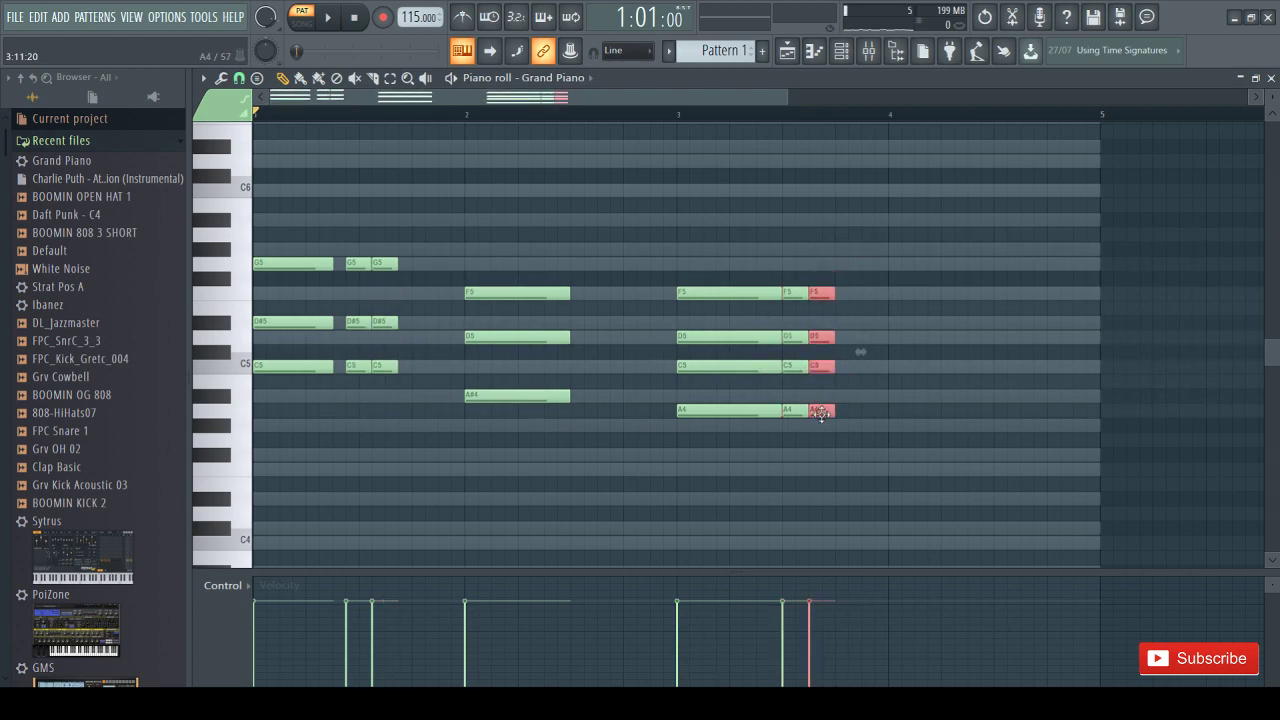
key("space")
key("space")
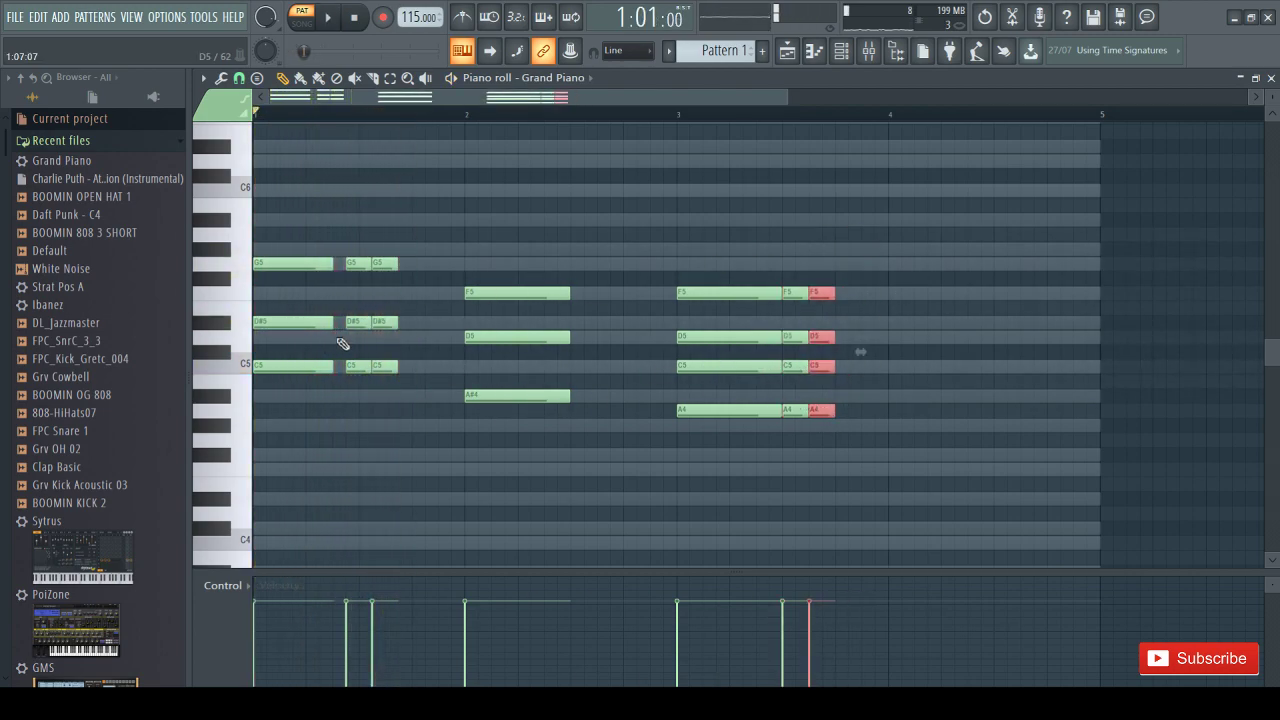
Shorten bar 1's opening chord to four steps, move its two short chords two steps earlier, and play the pattern
left_click_drag(336, 230, 264, 379)
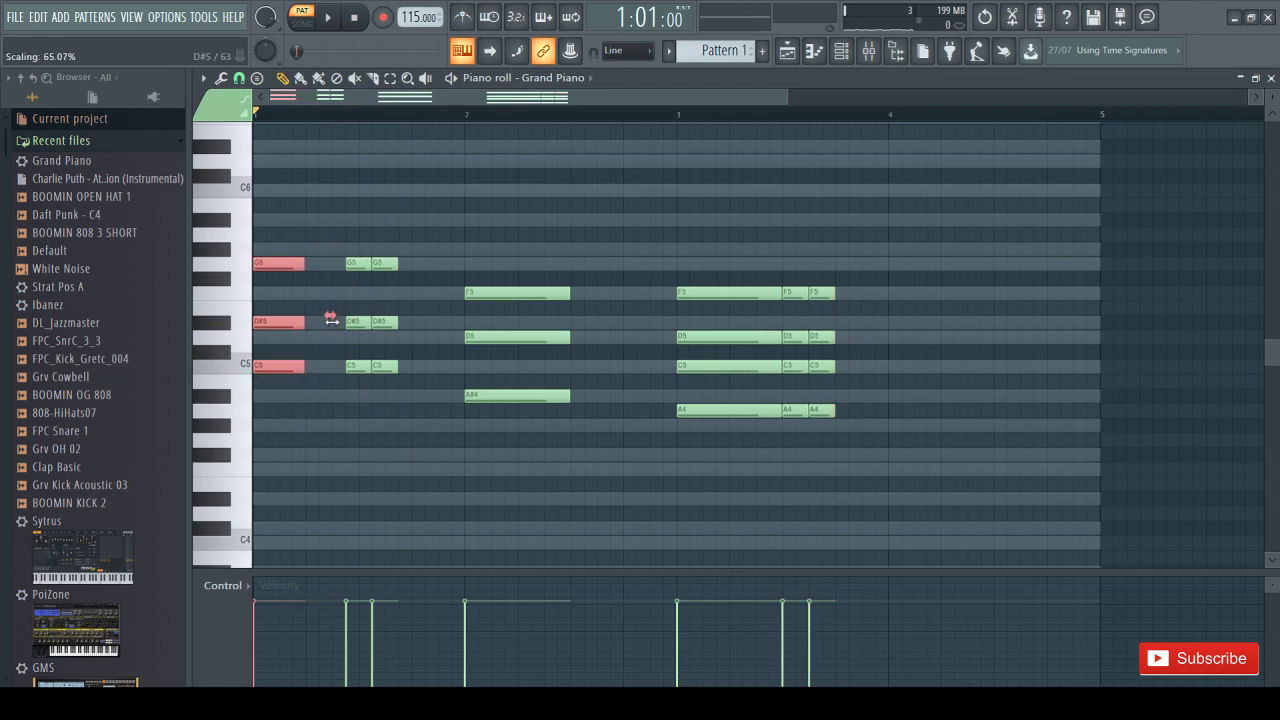
left_click(420, 310)
left_click_drag(428, 216, 352, 452)
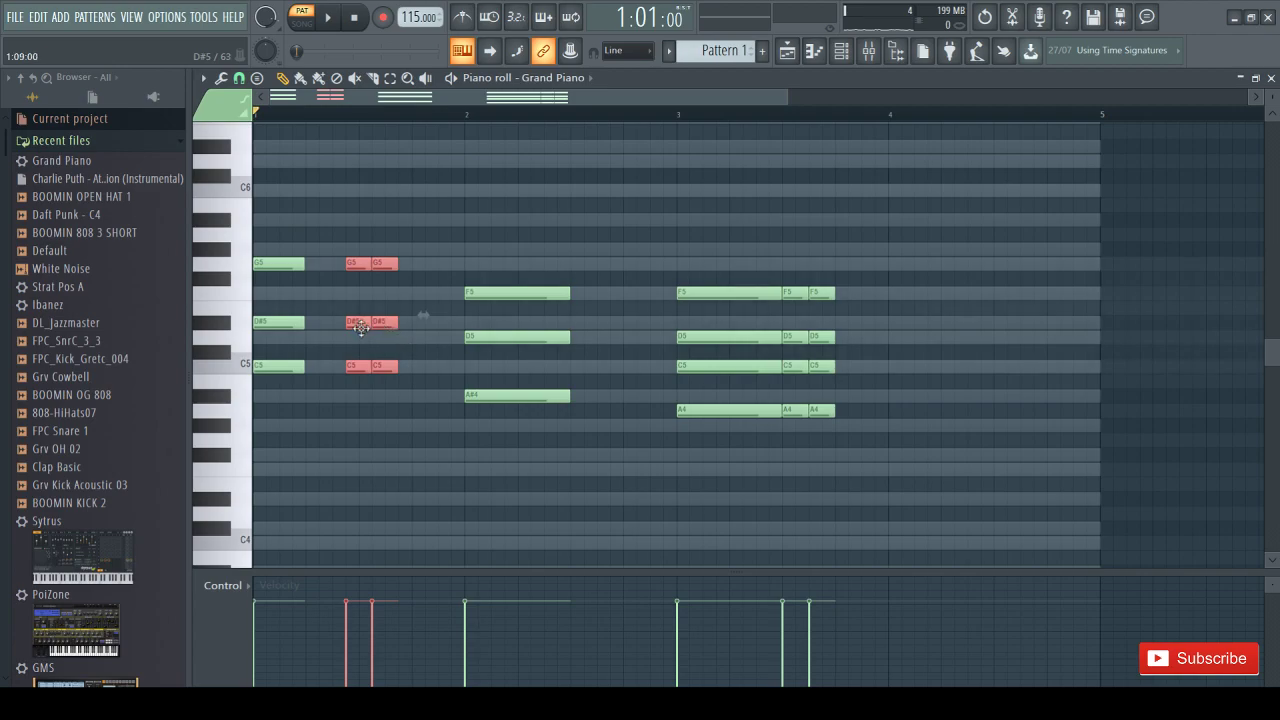
left_click_drag(362, 326, 336, 325)
key("space")
key("space")
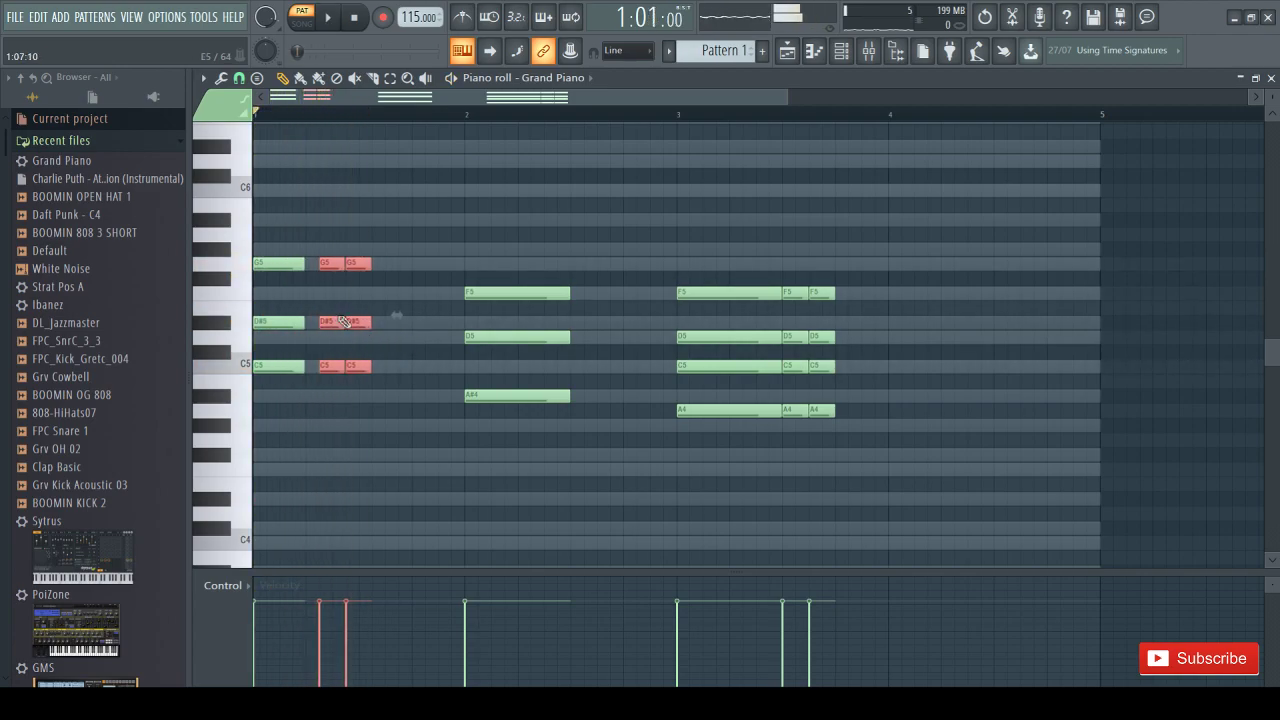
key("space")
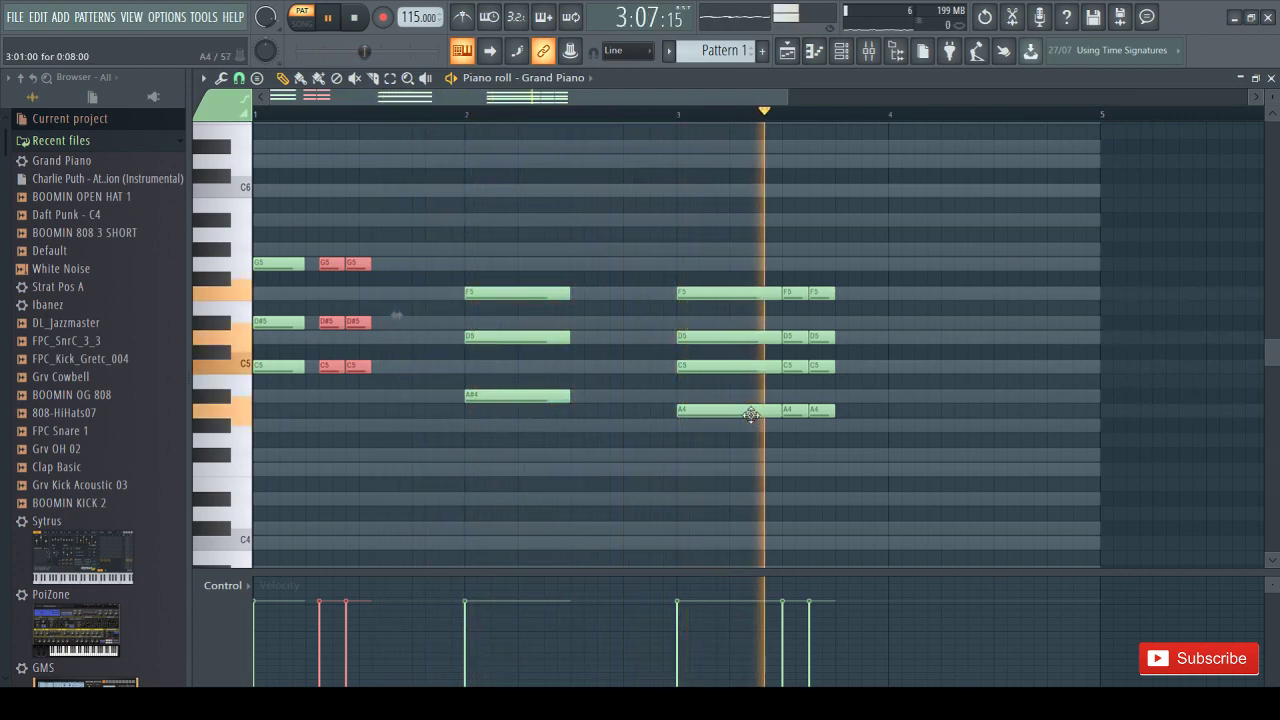
key("space")
Shorten bar 3's opening chord to four steps, move its two short chords three steps earlier, and play the pattern
left_click_drag(757, 274, 673, 488)
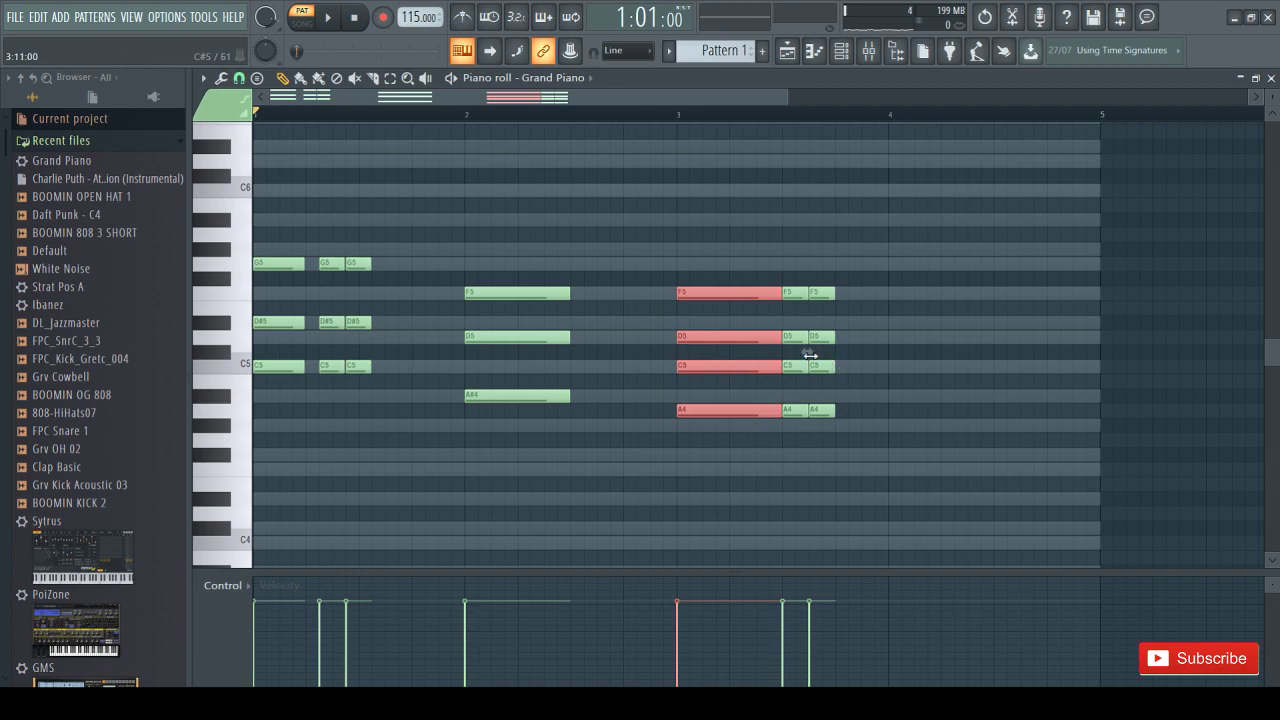
left_click_drag(810, 355, 754, 351)
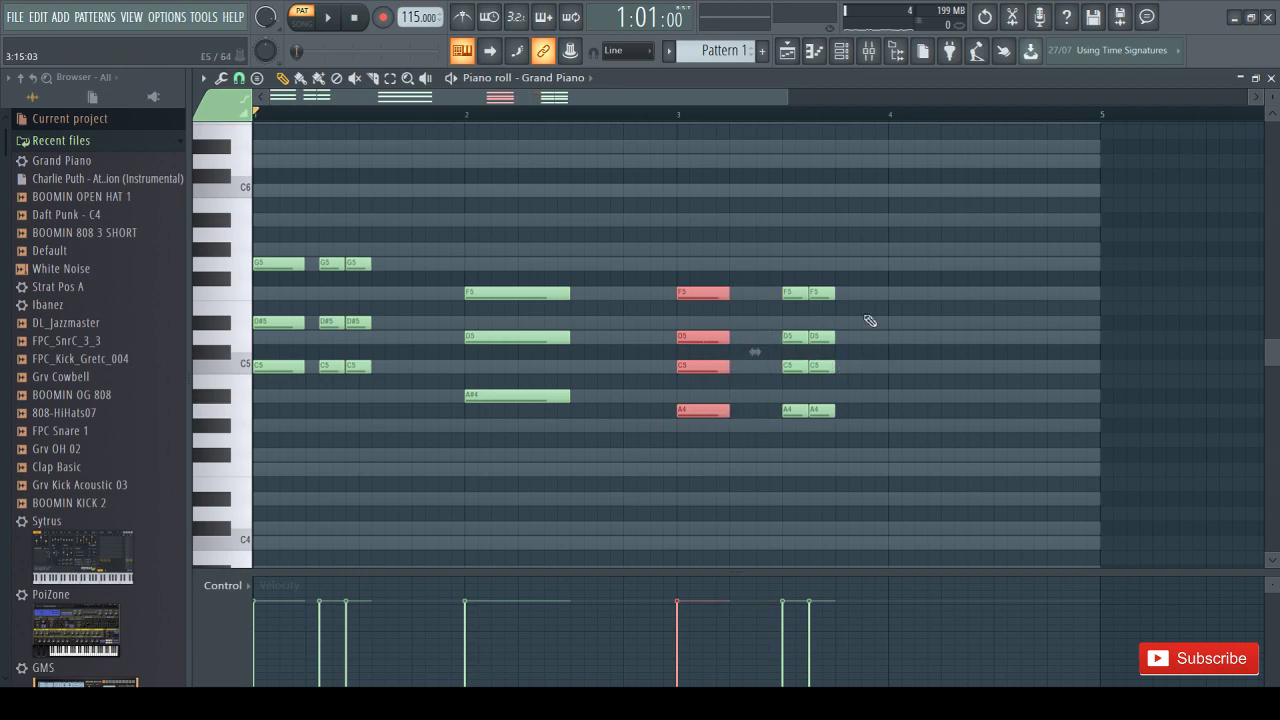
left_click_drag(851, 260, 792, 478)
left_click_drag(832, 337, 785, 336)
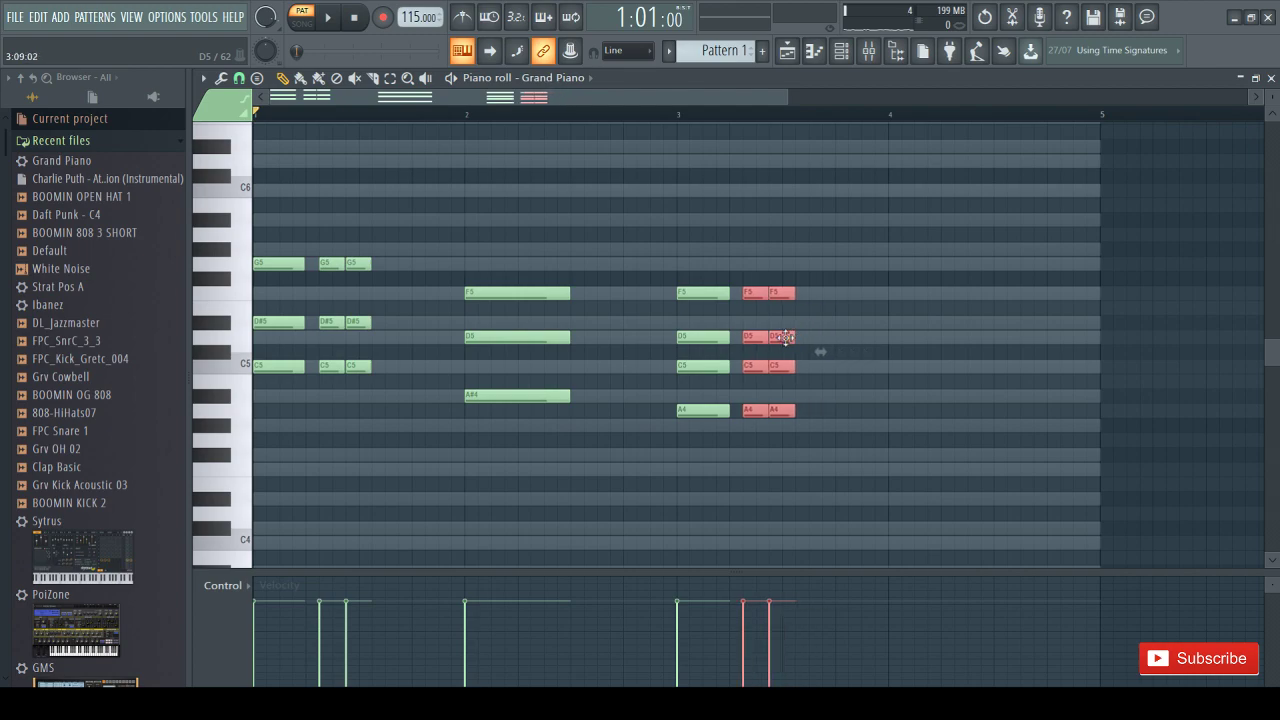
key("space")
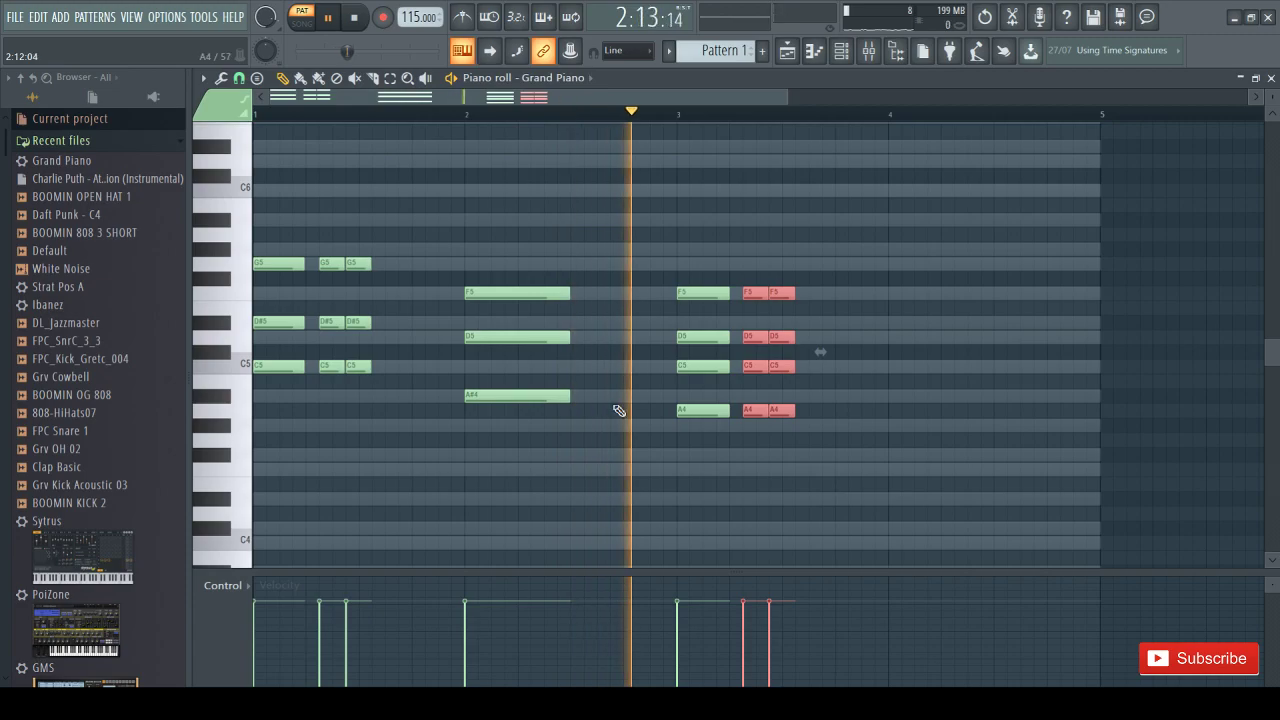
scroll(620, 409, "down", 3)
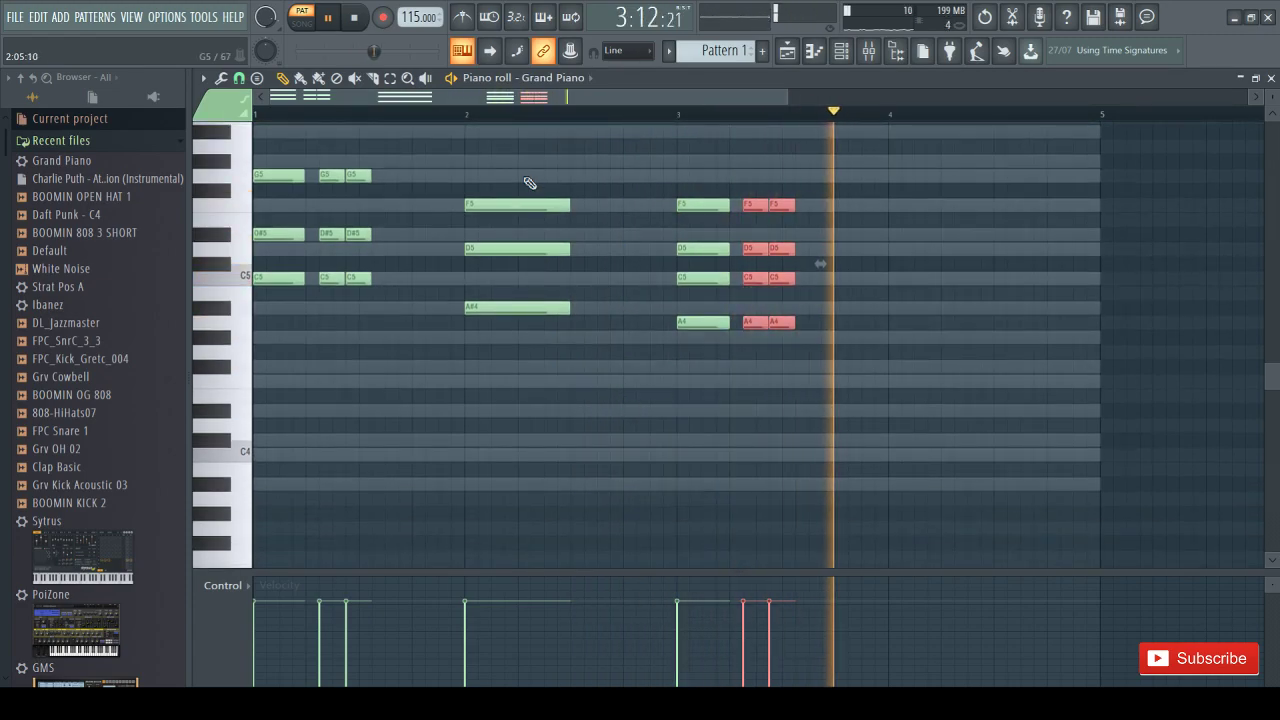
key("space")
Build a four-step chord of G4, A#4 and C5 at the start of bar 4 and play the pattern
left_click_drag(915, 362, 889, 343)
left_click(892, 306)
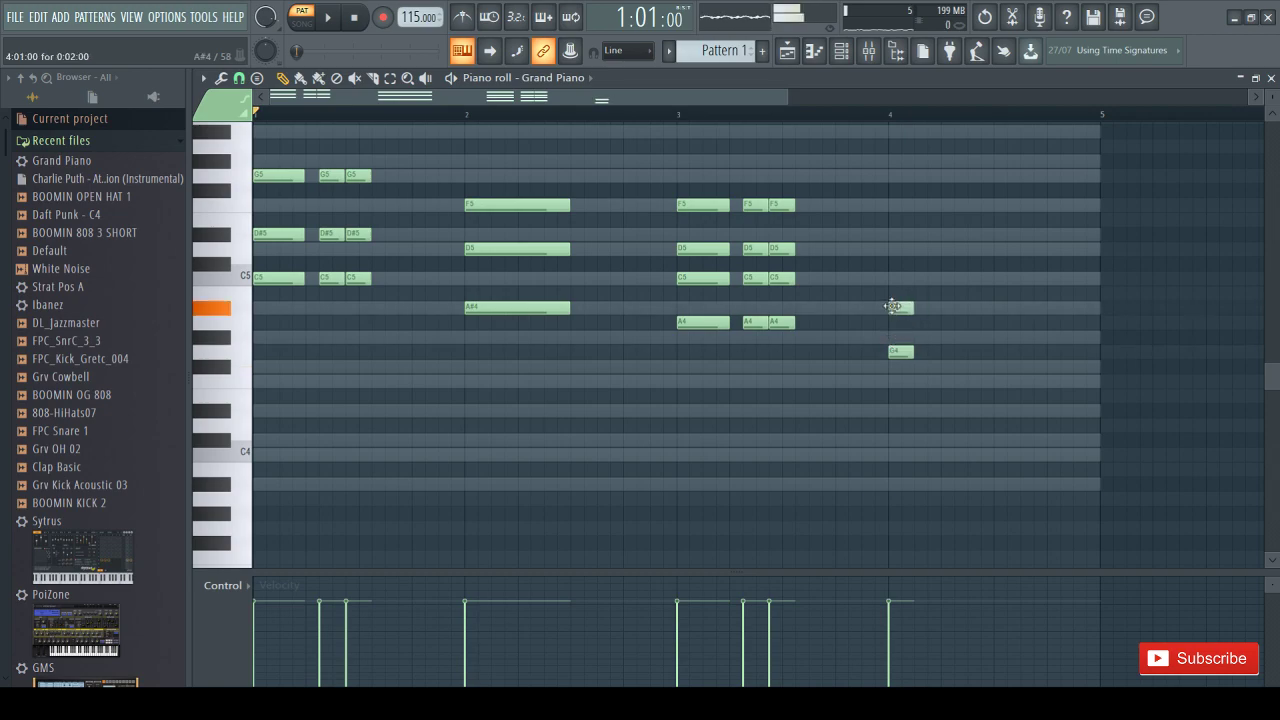
left_click(893, 278)
left_click_drag(938, 258, 877, 352)
left_click_drag(935, 316, 968, 315)
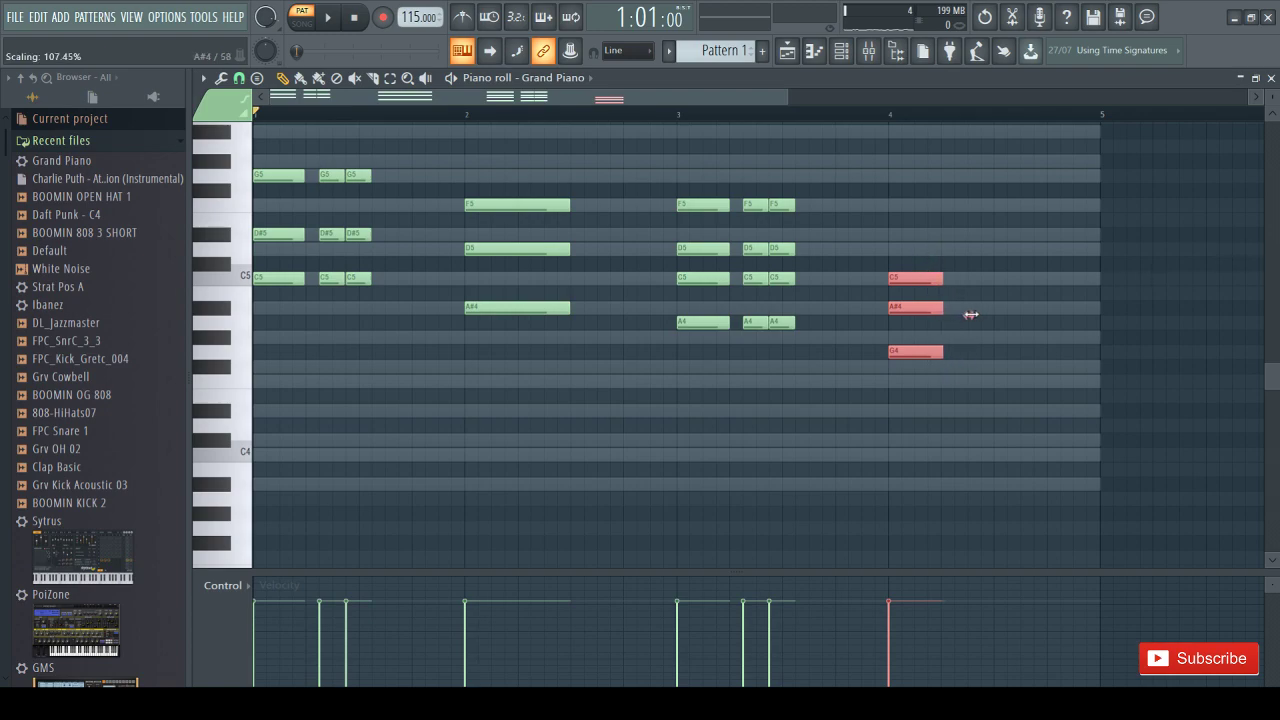
left_click(993, 314)
key("space")
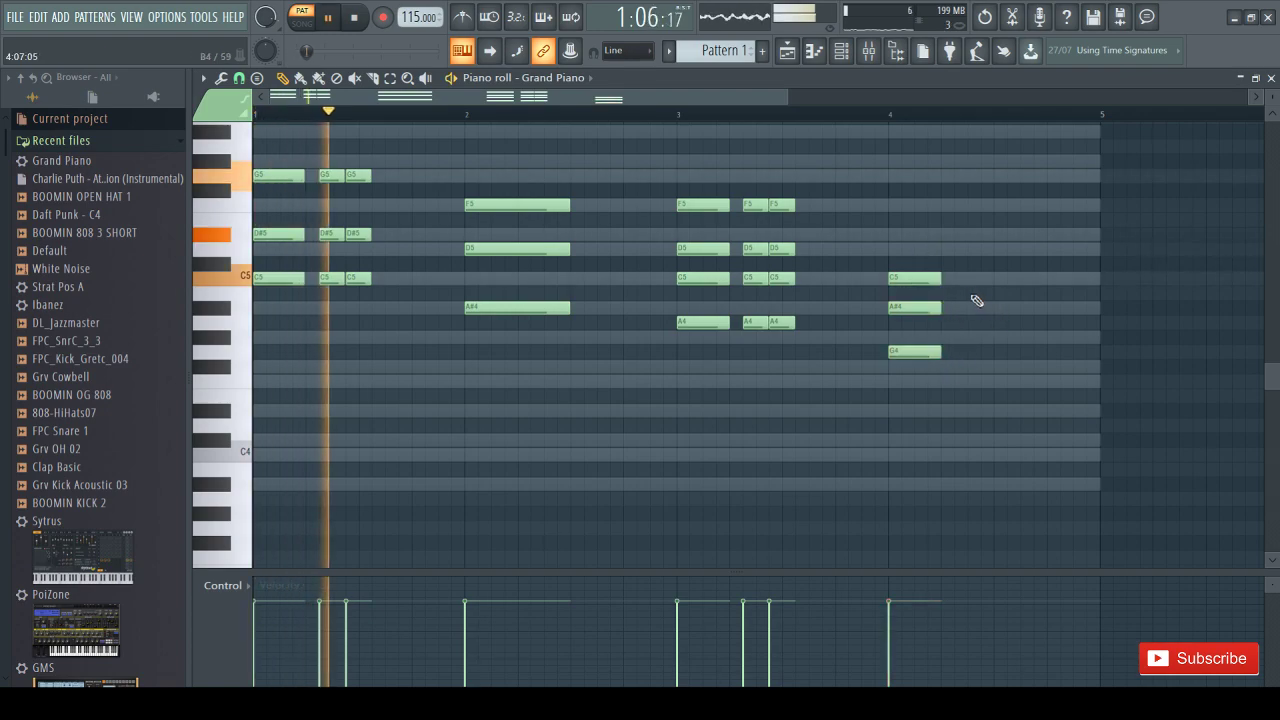
scroll(968, 320, "up", 1)
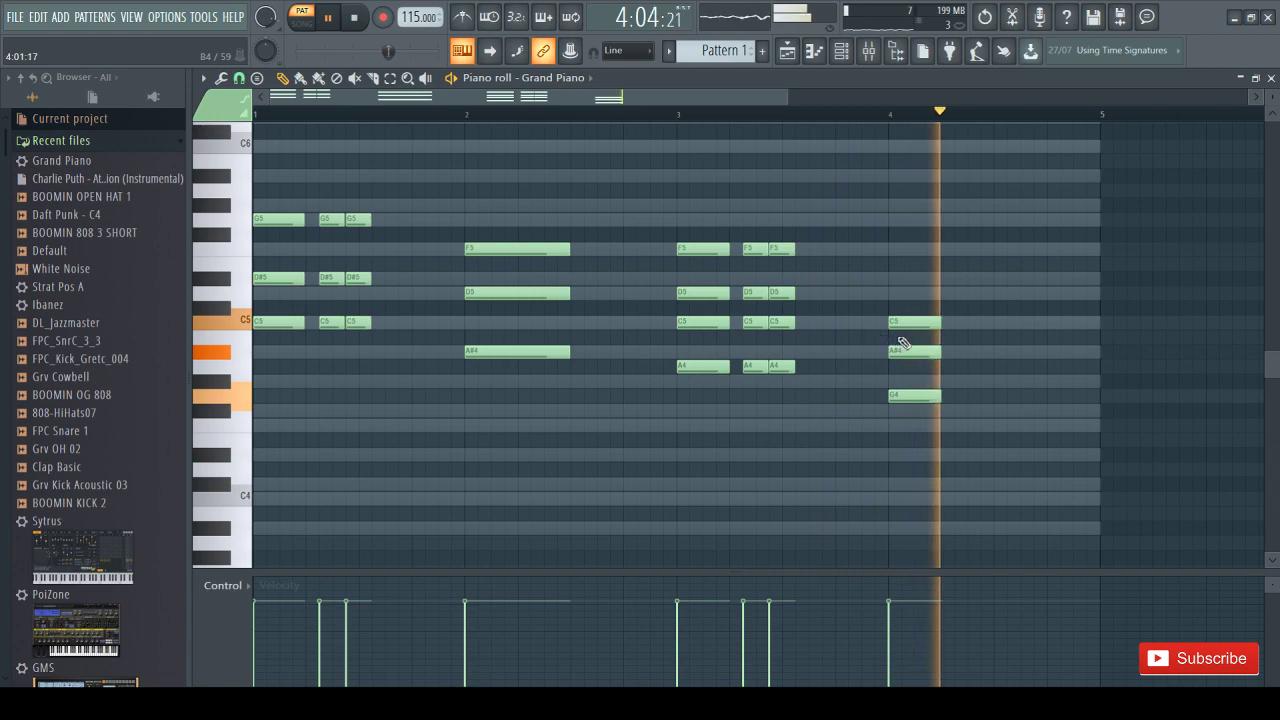
key("space")
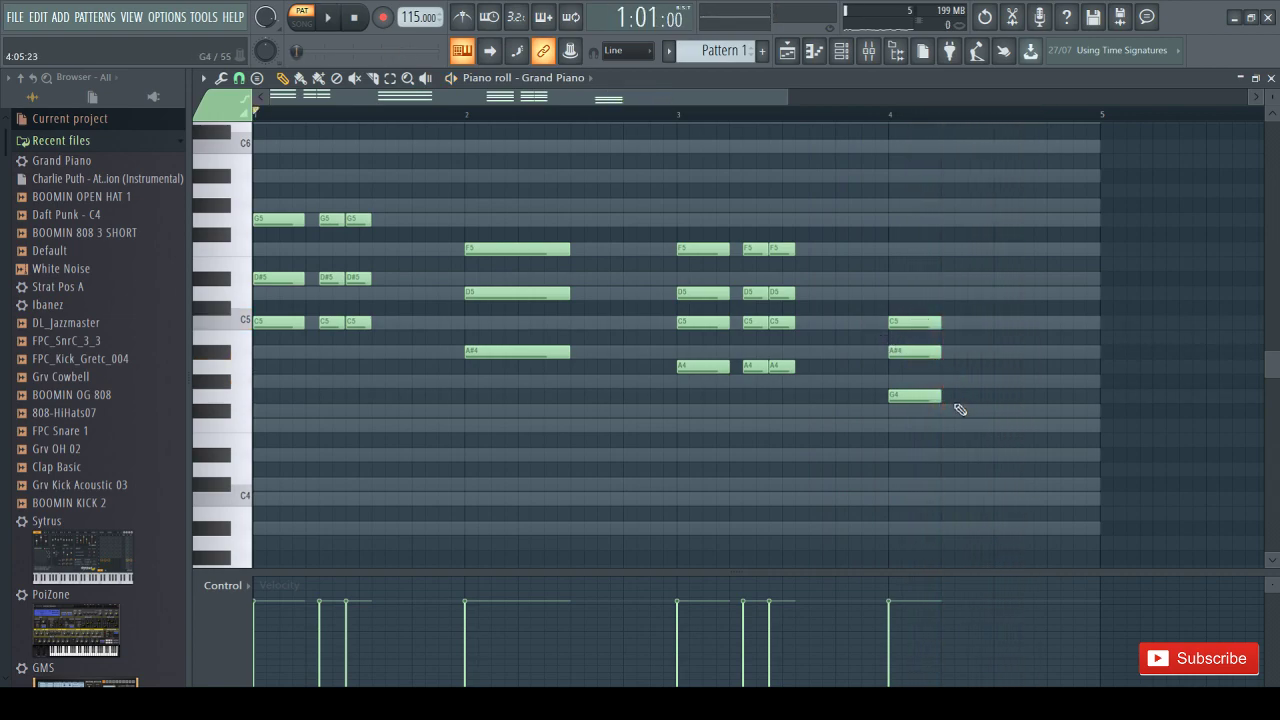
Extend the G4, A#4 and C5 chord to fill all of bar 4
scroll(958, 409, "down", 3)
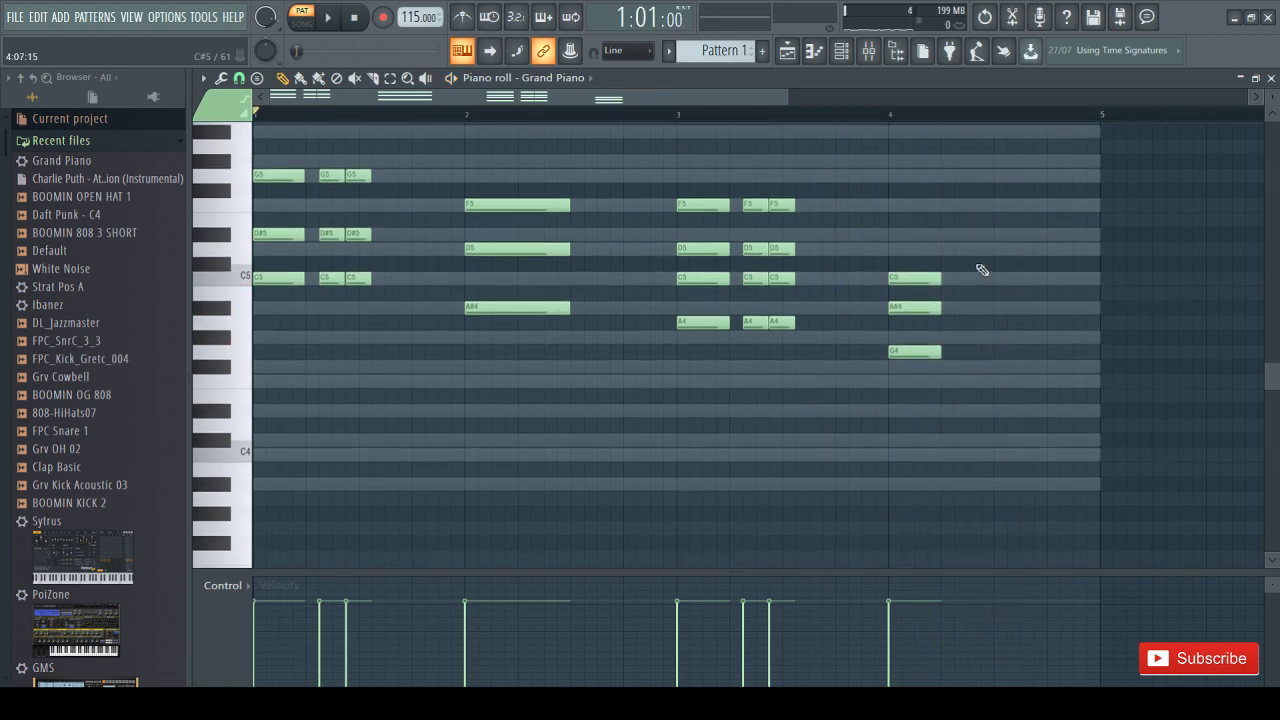
left_click_drag(982, 270, 900, 365)
left_click_drag(967, 321, 1126, 358)
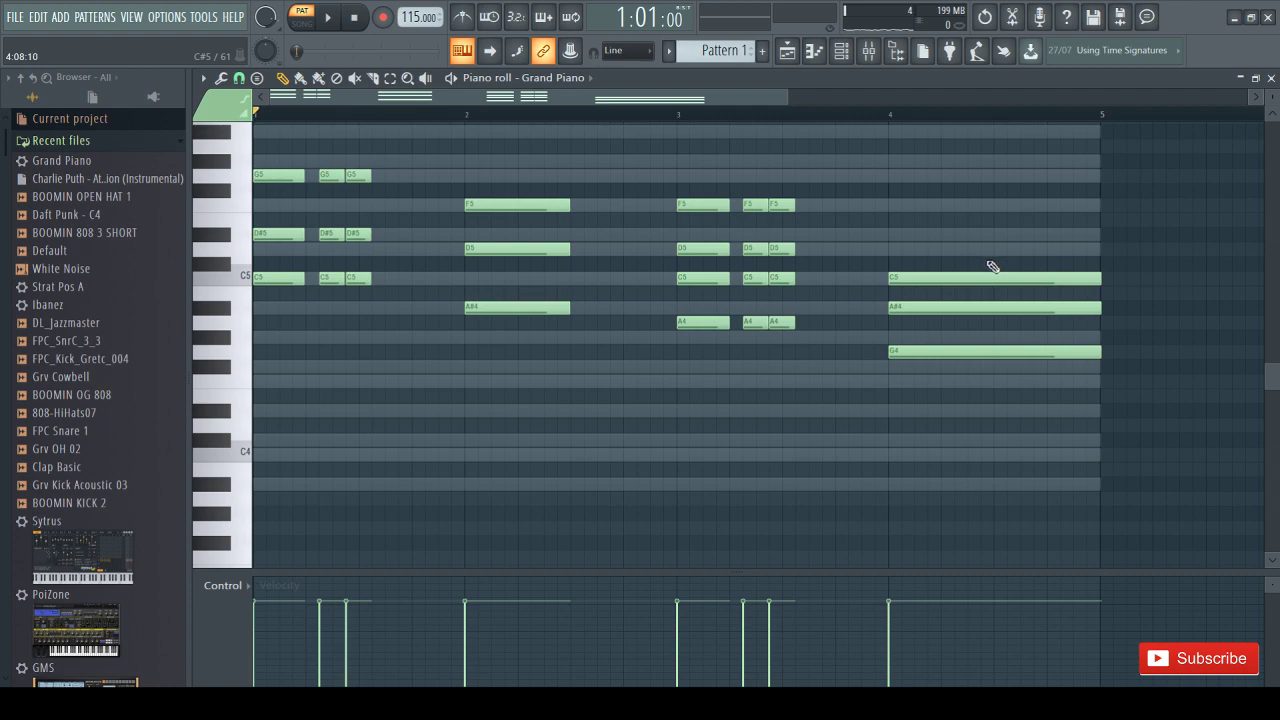
Add one-bar bass notes under the chords, C4, A#3, A3 and G3 for bars 1 to 4, and play the pattern
scroll(990, 270, "up", 2)
scroll(949, 297, "down", 4)
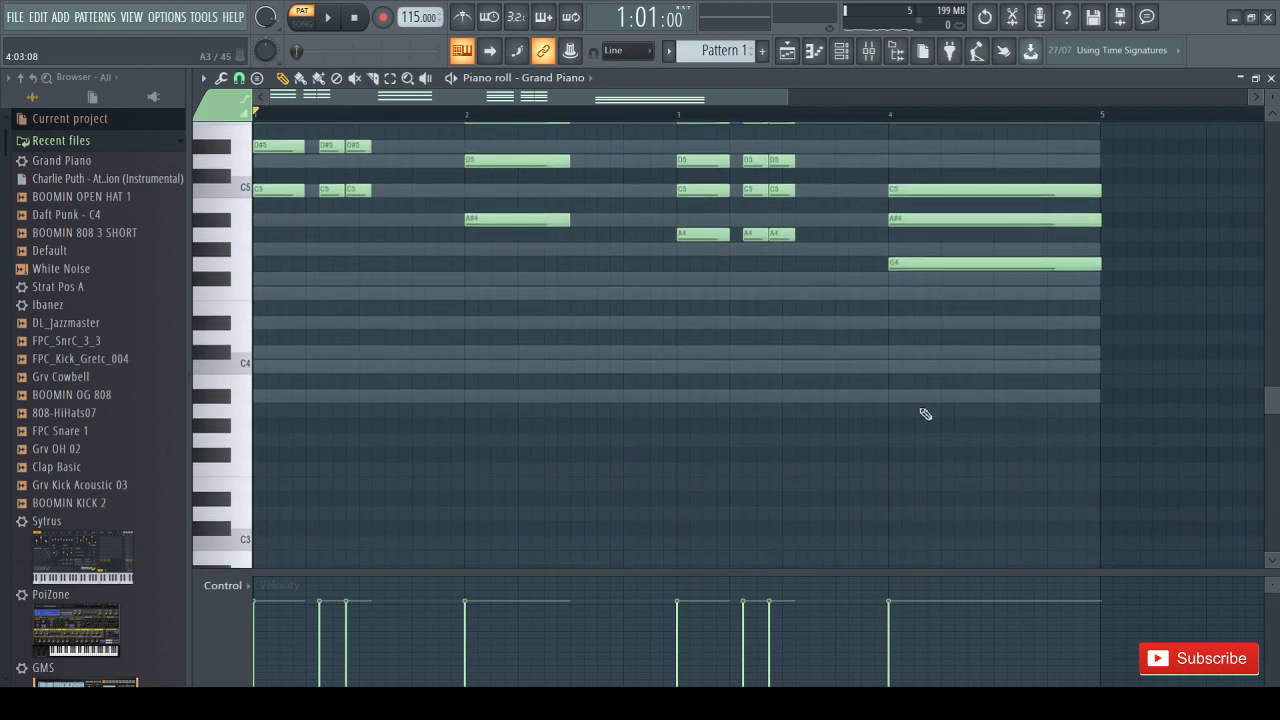
left_click_drag(1105, 261, 928, 295)
left_click(1036, 309, "ctrl")
left_click(935, 396)
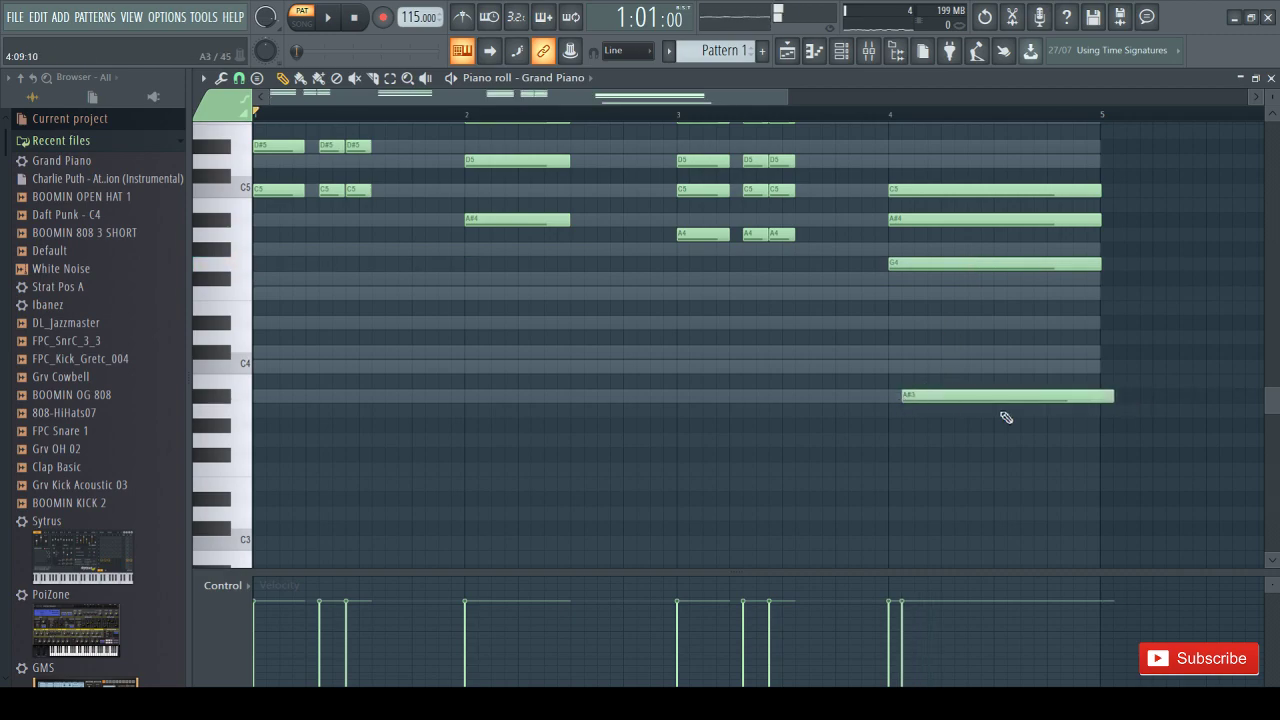
left_click_drag(976, 415, 972, 447)
mouse_move(705, 398)
left_mouse_down()
mouse_move(657, 400)
mouse_move(709, 397)
mouse_move(718, 381)
mouse_move(743, 397)
mouse_move(737, 449)
mouse_move(737, 420)
mouse_move(690, 413)
left_mouse_up()
mouse_move(515, 386)
left_mouse_down()
mouse_move(491, 380)
mouse_move(548, 403)
mouse_move(528, 401)
left_mouse_up()
left_click_drag(320, 395, 306, 367)
key("space")
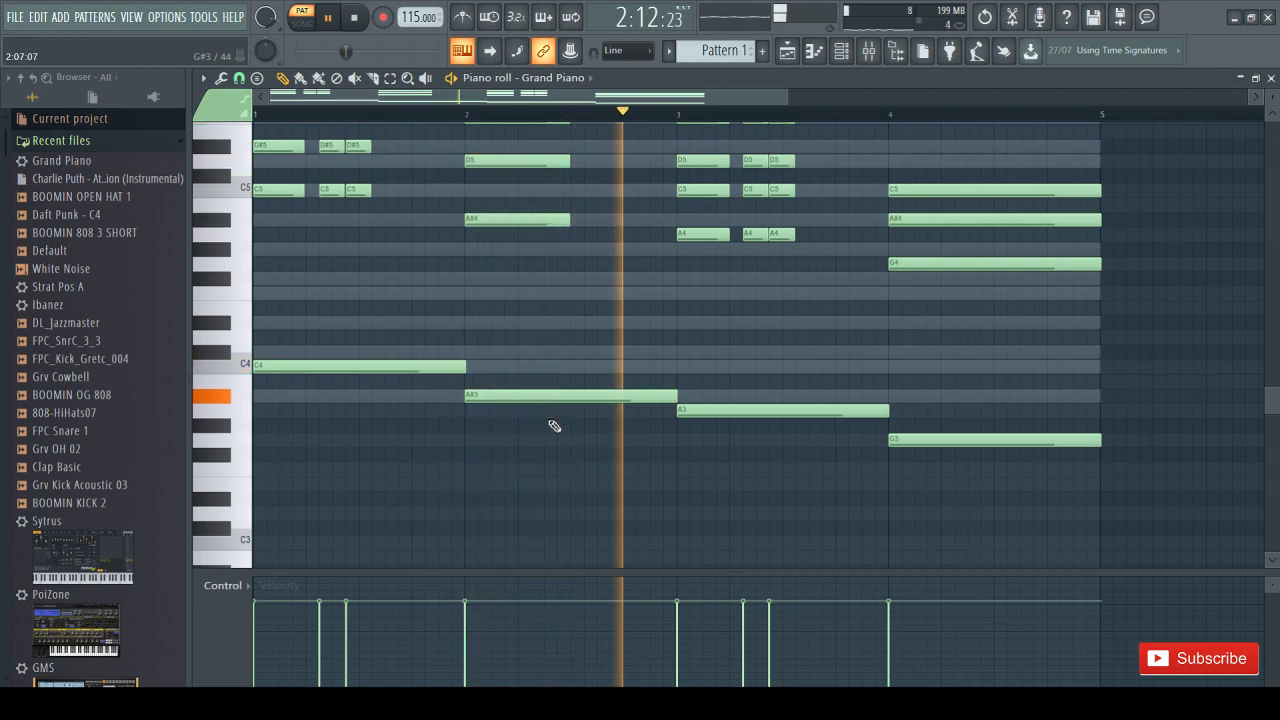
scroll(565, 420, "up", 3)
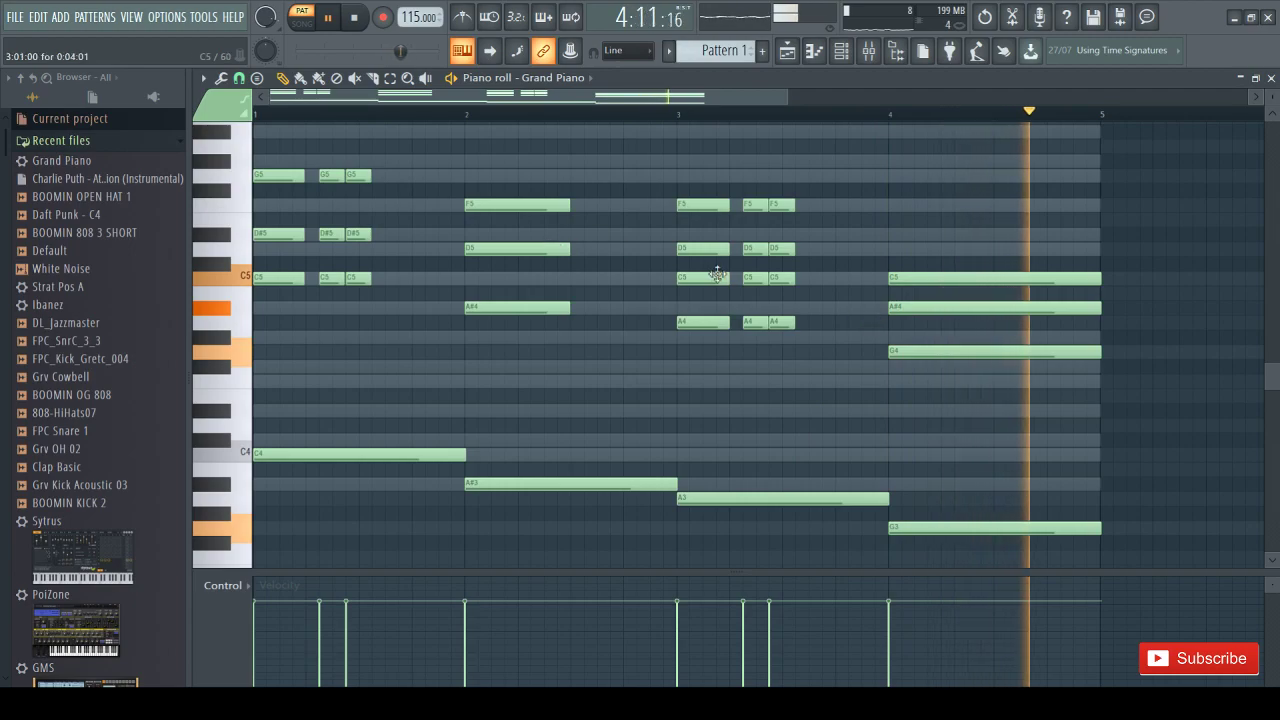
key("space")
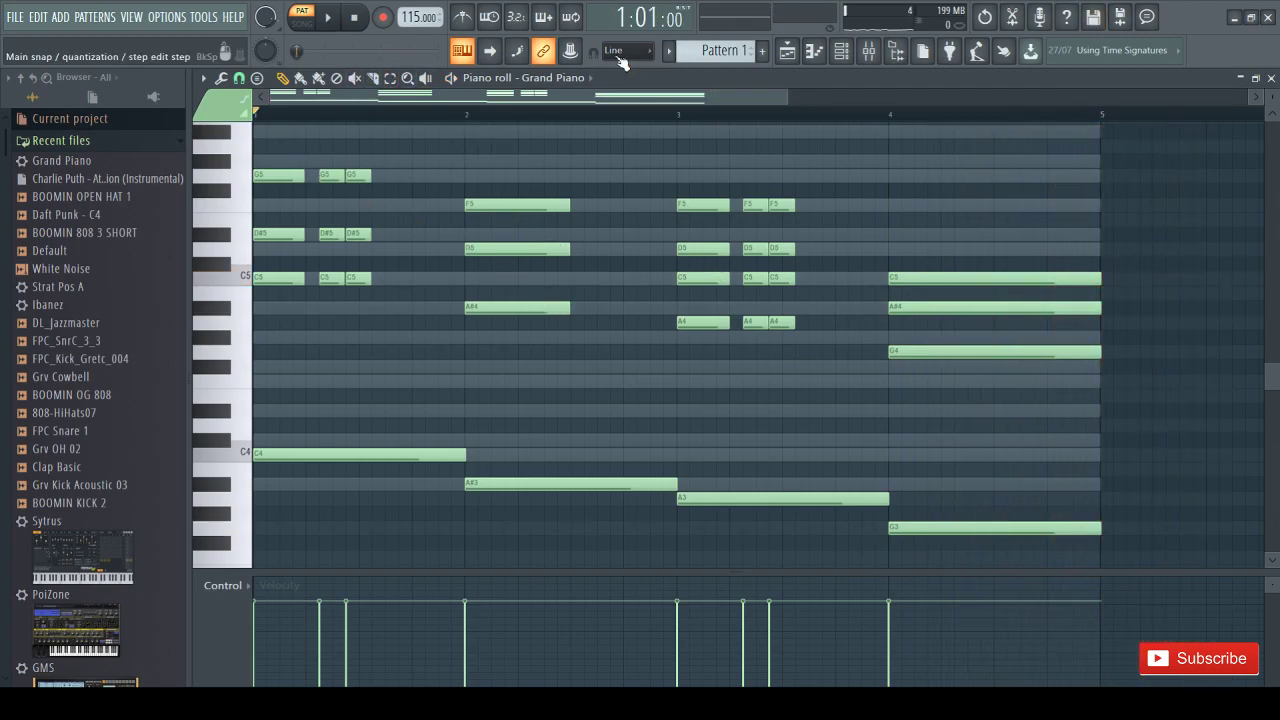
Start a melody above bar 1 with a two-step C6 at the bar's start and D6 right after it, and play it
left_click_drag(782, 98, 935, 99)
scroll(483, 331, "up", 3)
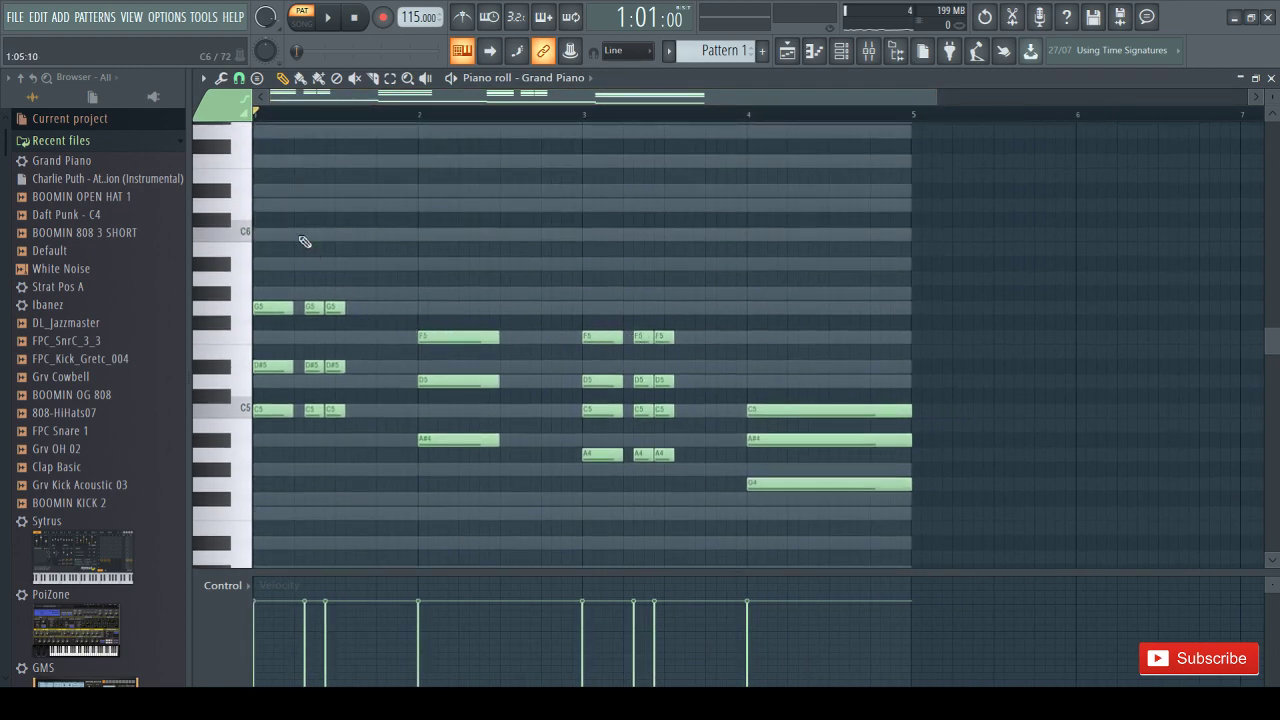
left_click_drag(282, 213, 284, 232)
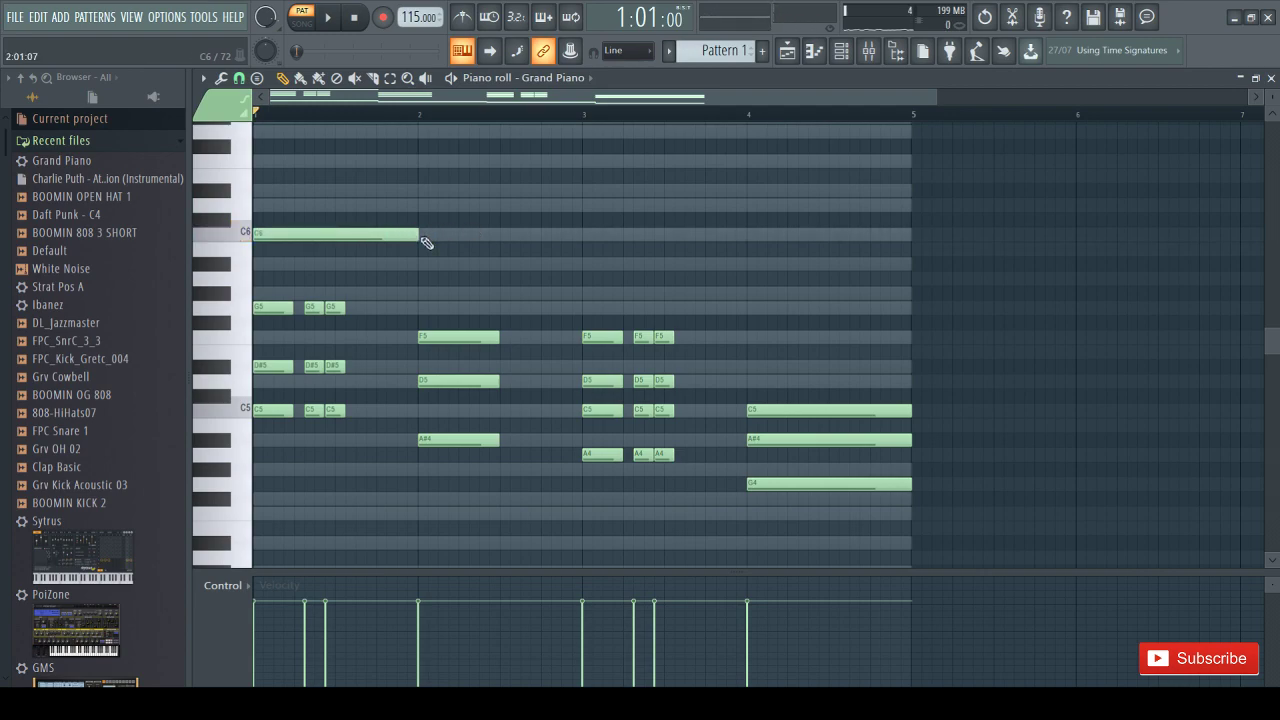
left_click_drag(378, 248, 303, 251)
scroll(300, 250, "up", 1)
left_click(312, 248)
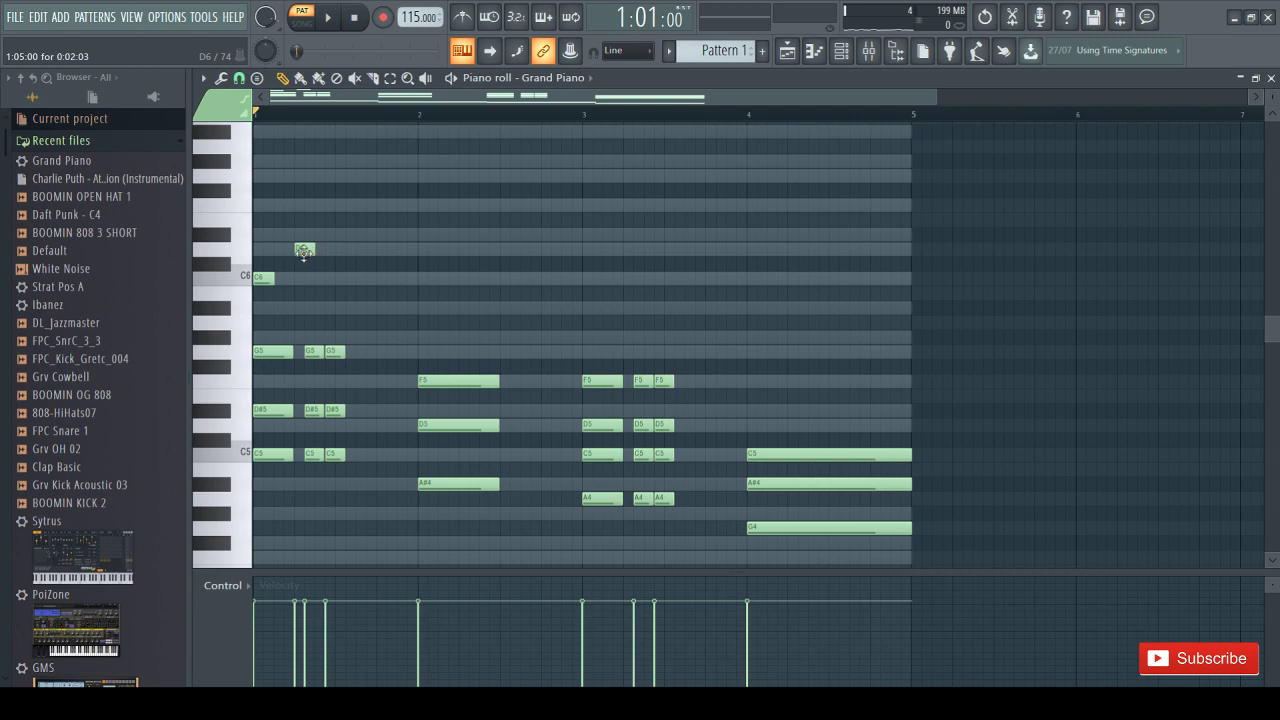
left_click_drag(307, 249, 286, 251)
key("space")
key("space")
key("space")
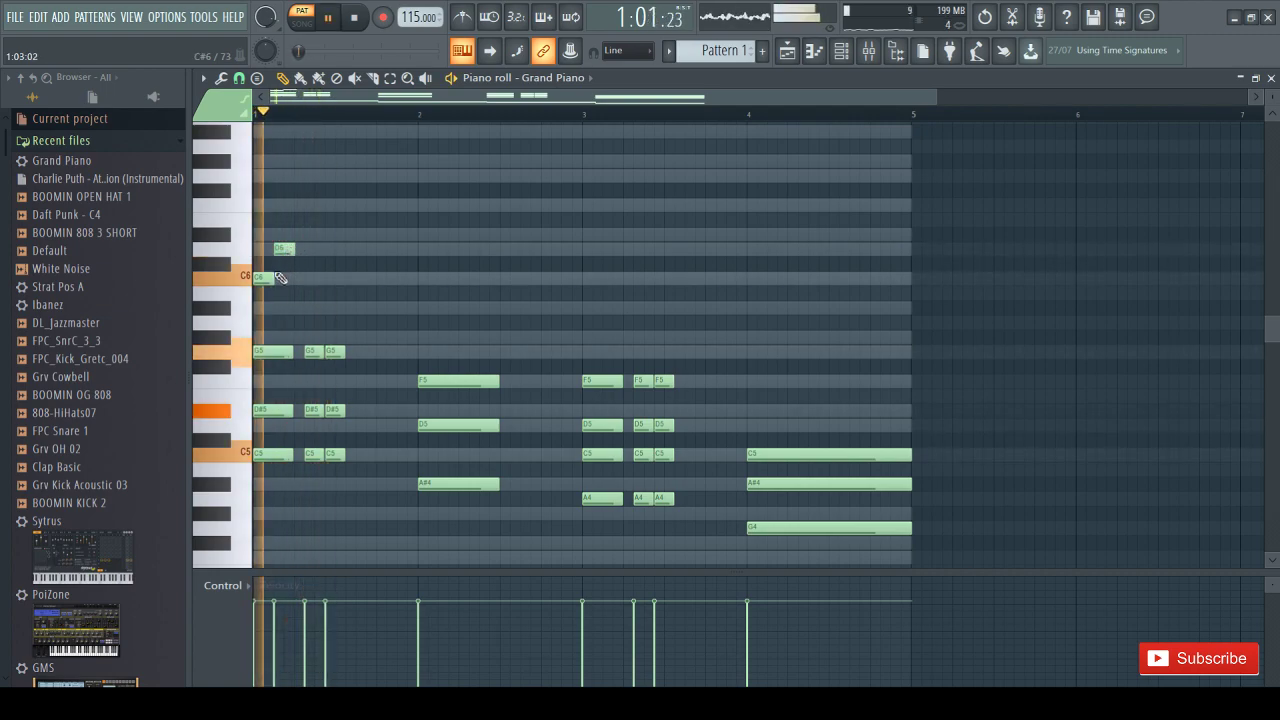
Lengthen the D6 melody note to four steps and follow it with four-step A#5 and G#5 notes in bar 1
key("space")
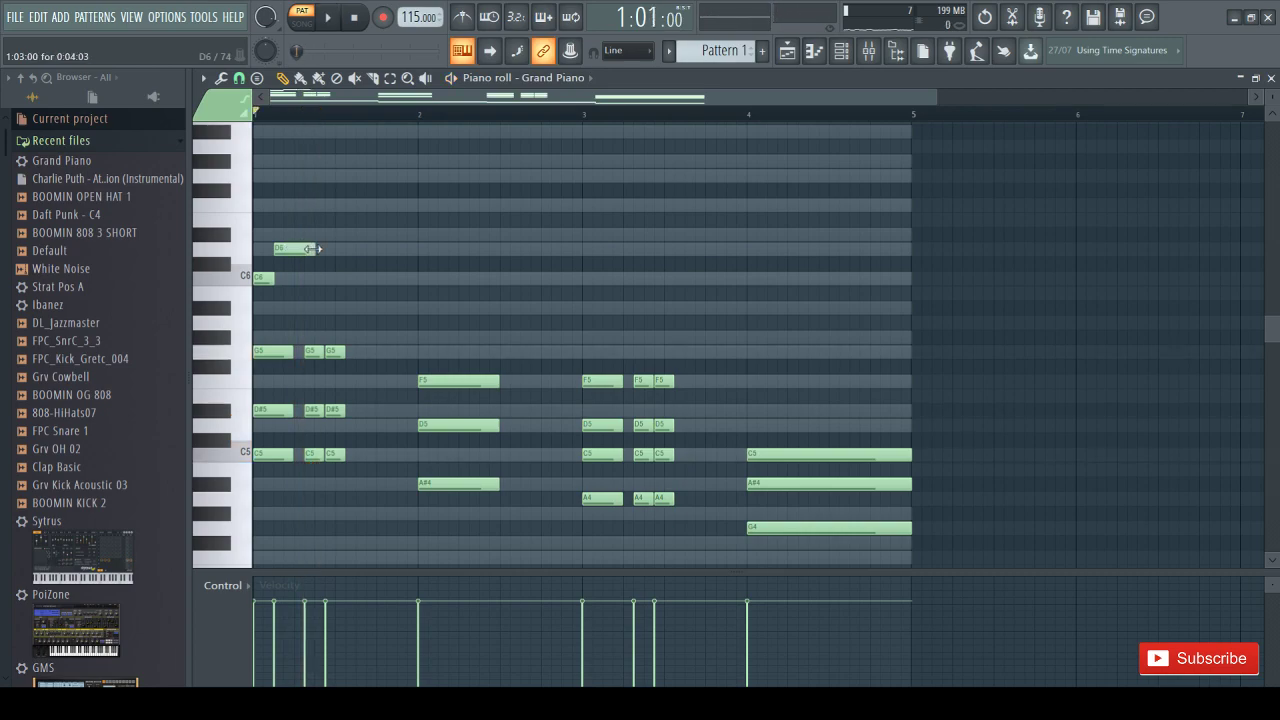
left_click_drag(338, 299, 342, 306)
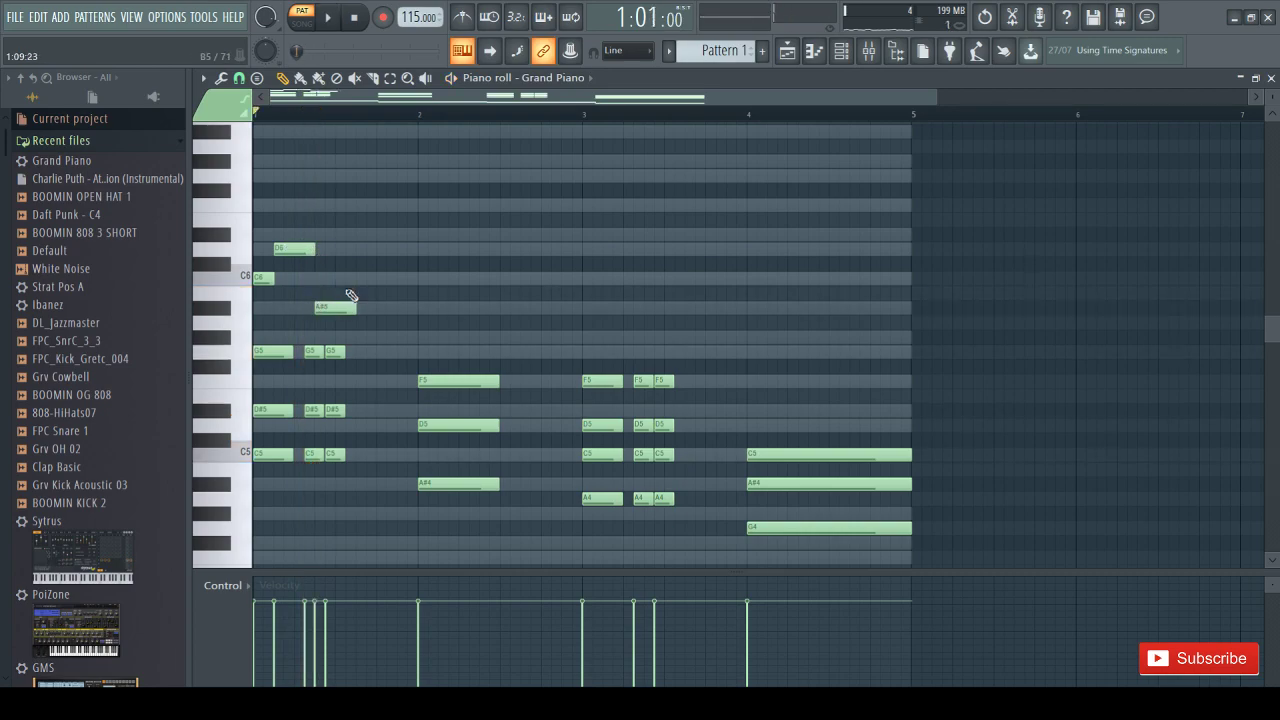
left_click(364, 338)
left_click_drag(359, 343, 349, 343)
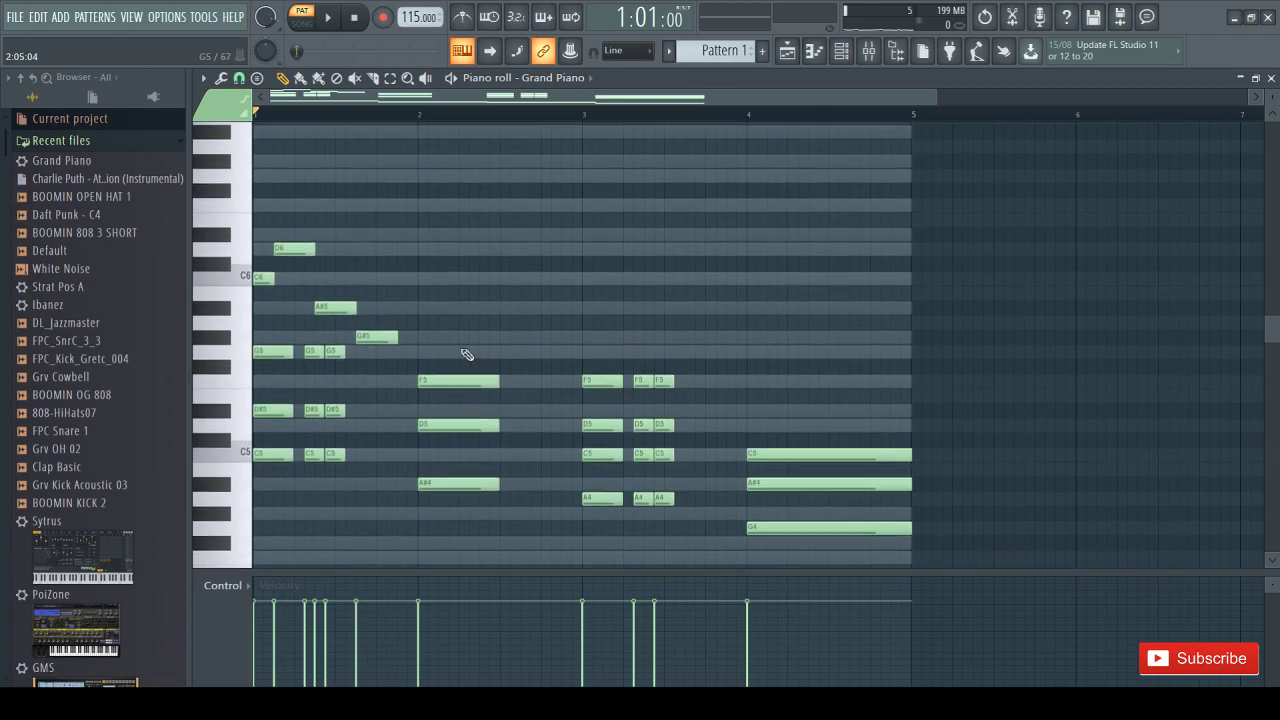
Lengthen bar 1's C6 melody note to four steps and move the following D6 and A#5 notes two steps later
key("space")
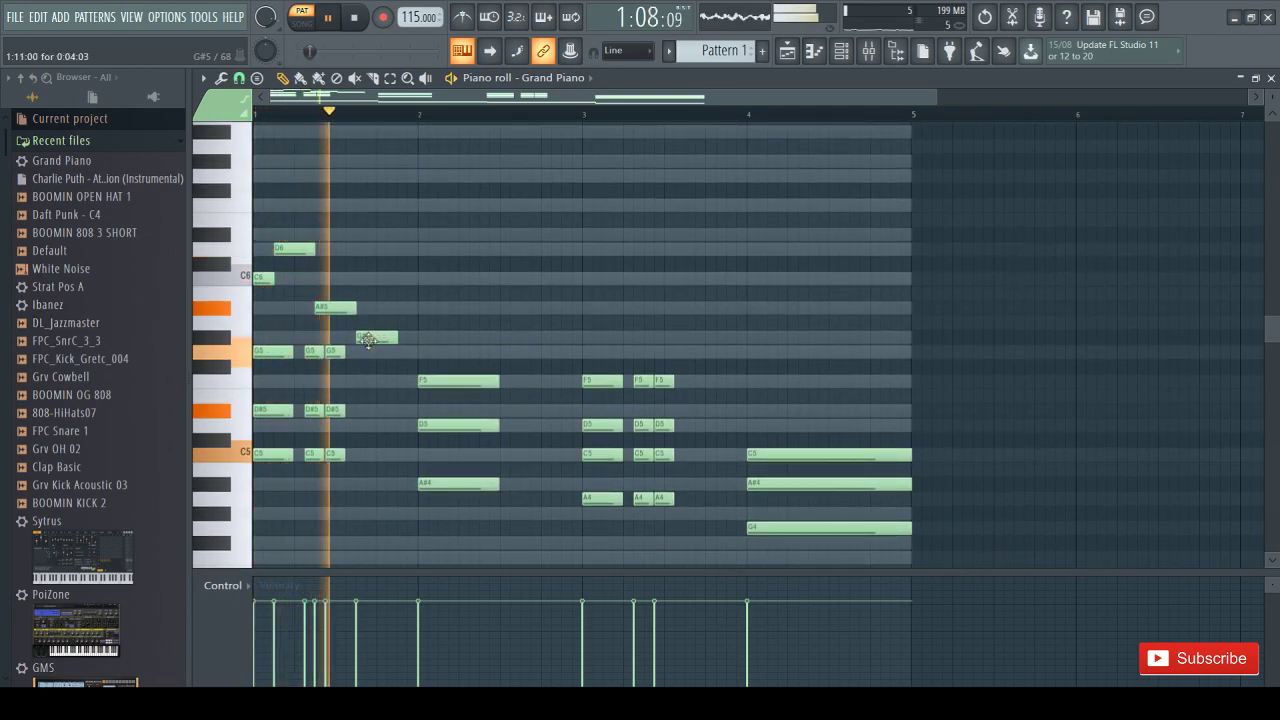
key("space")
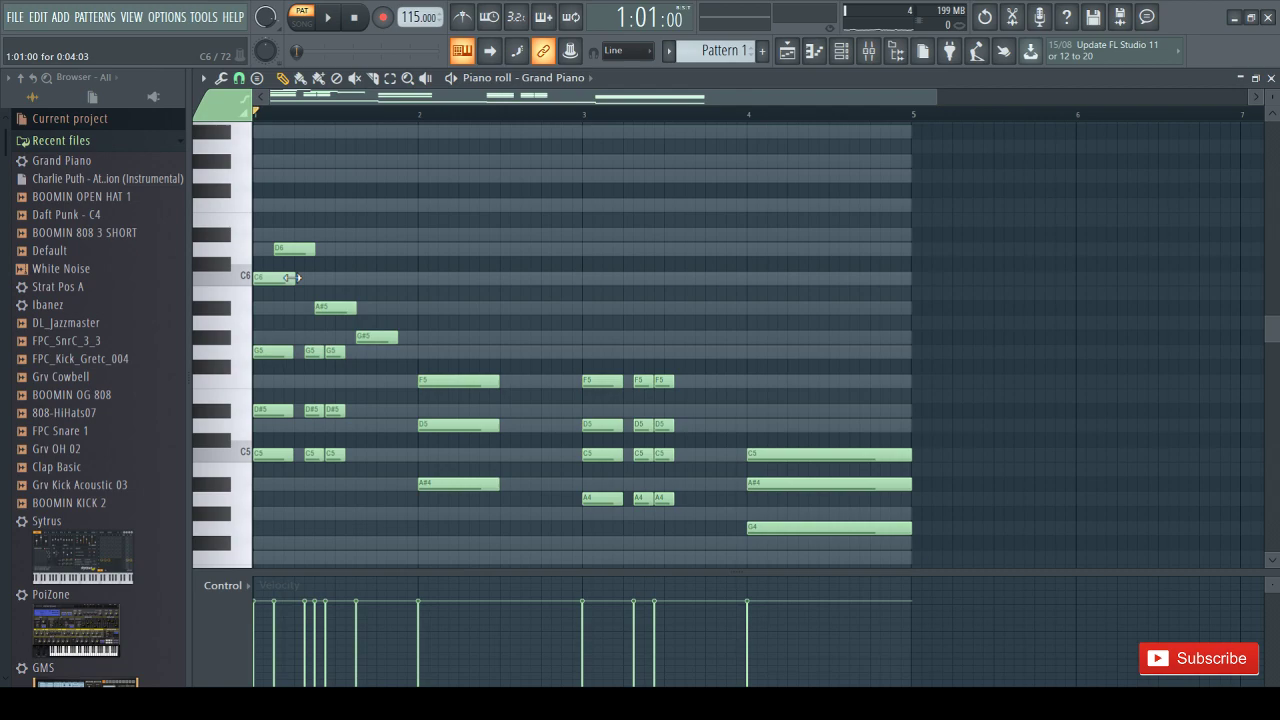
left_click_drag(283, 252, 315, 250)
key("space")
key("space")
left_click(327, 308)
left_click_drag(327, 308, 347, 308)
Play the bar 1 melody several times to check how it sounds over the chords
key("space")
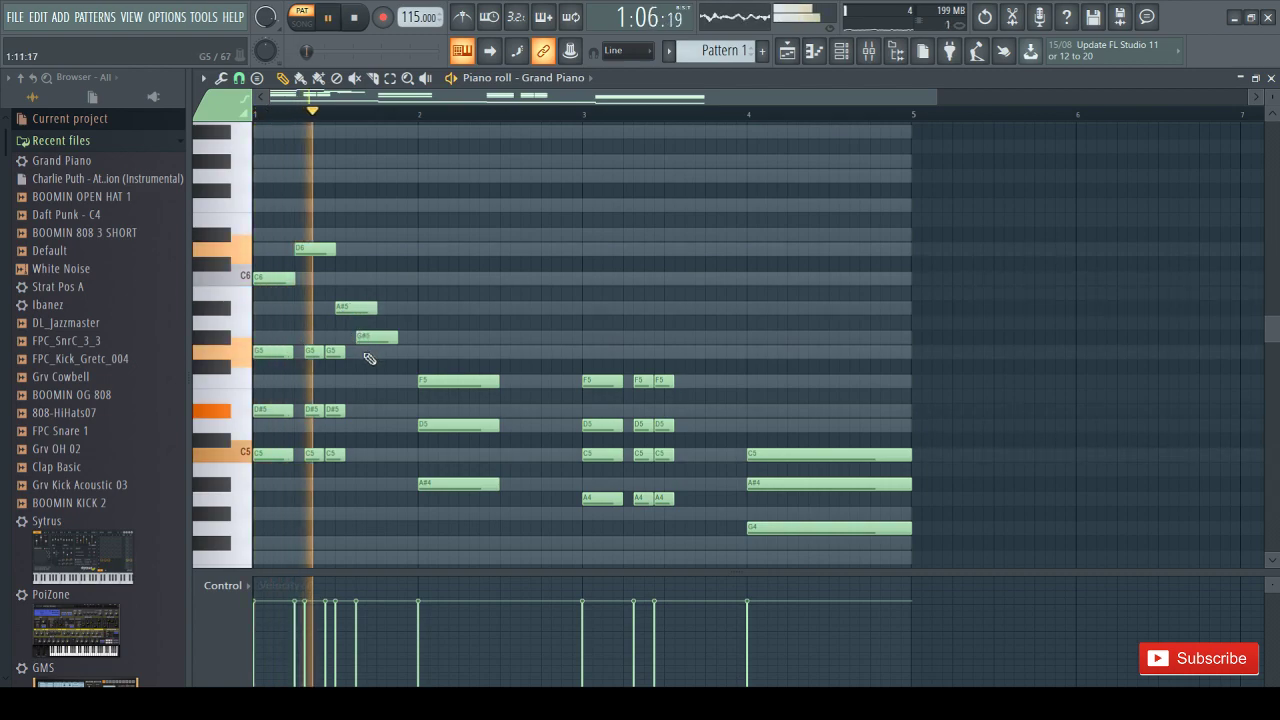
key("space")
key("space")
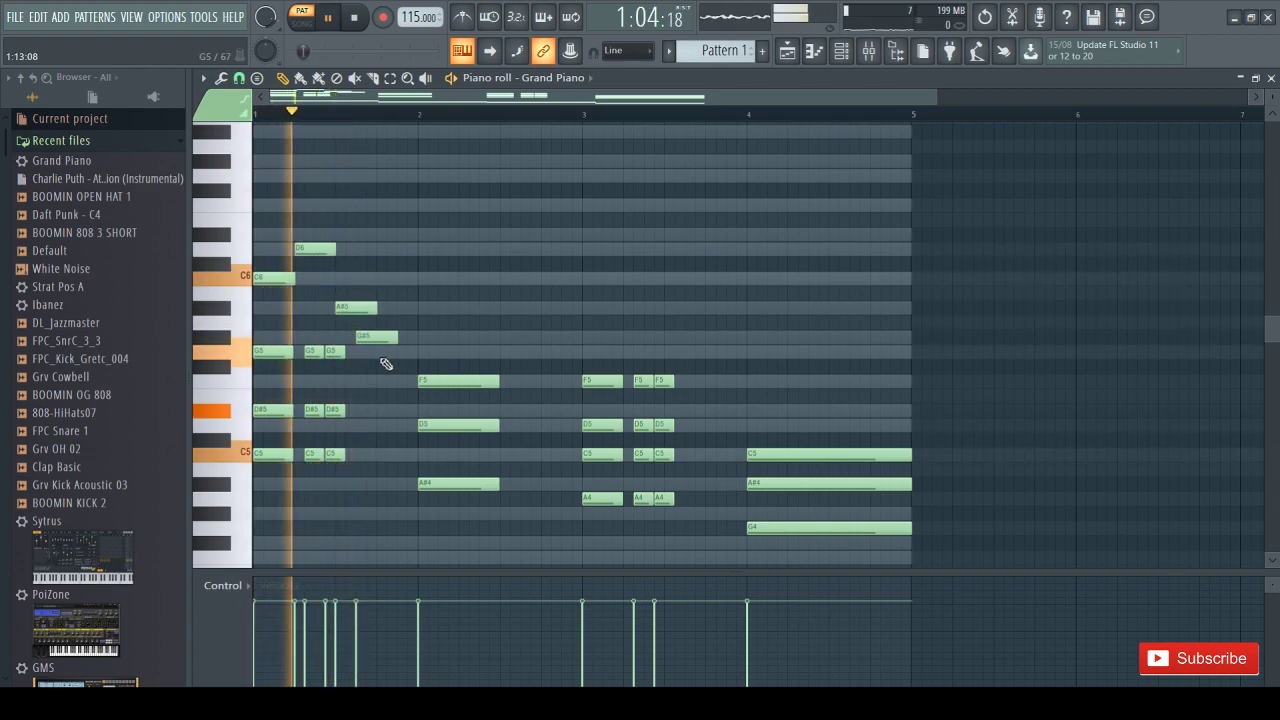
key("space")
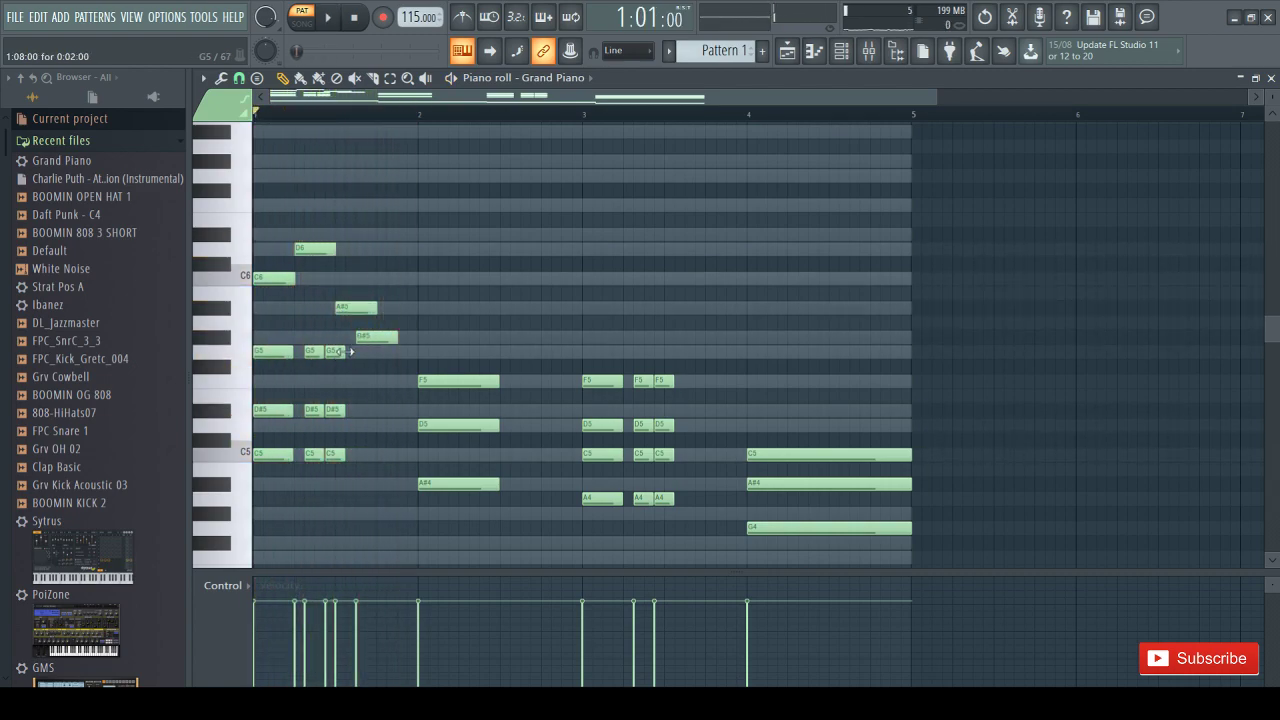
key("space")
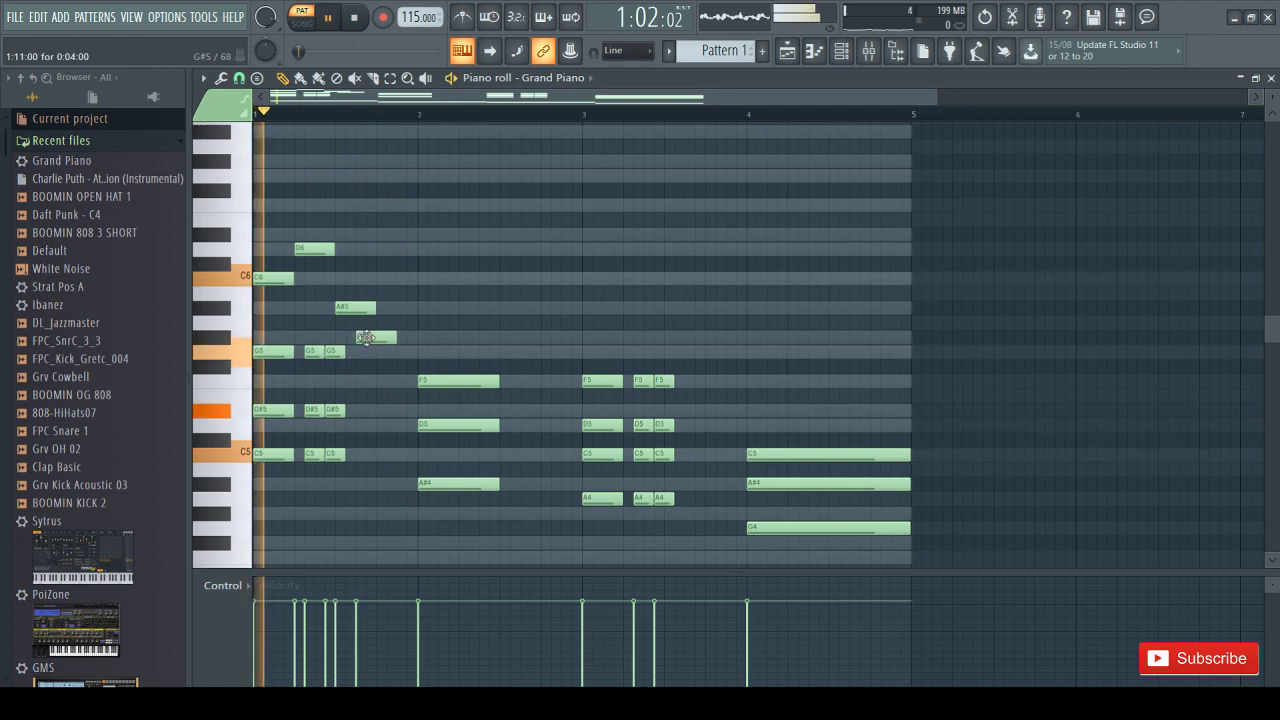
key("space")
key("space")
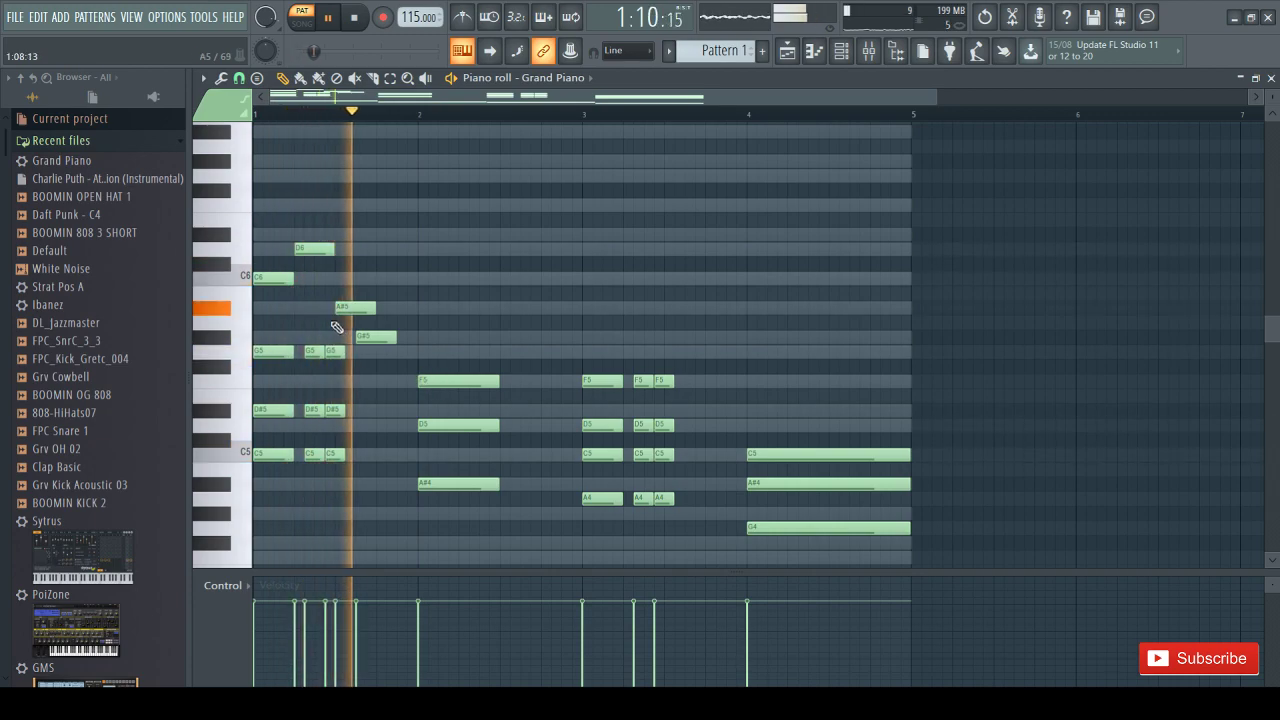
key("space")
Replace bar 1's D6, A#5 and G#5 melody notes with a two-step D#6, a four-step D#6 and a four-step D6
right_click(318, 249)
right_click(356, 307)
right_click(377, 336)
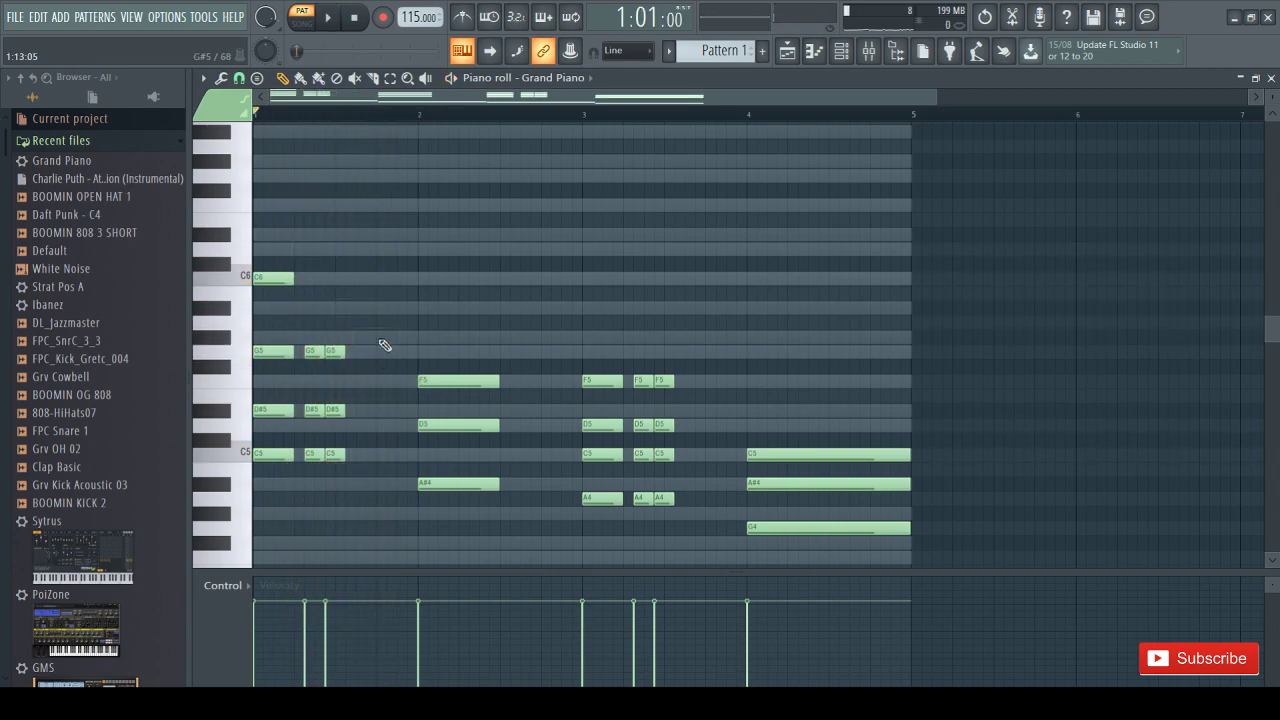
left_click(298, 234)
left_click(342, 236)
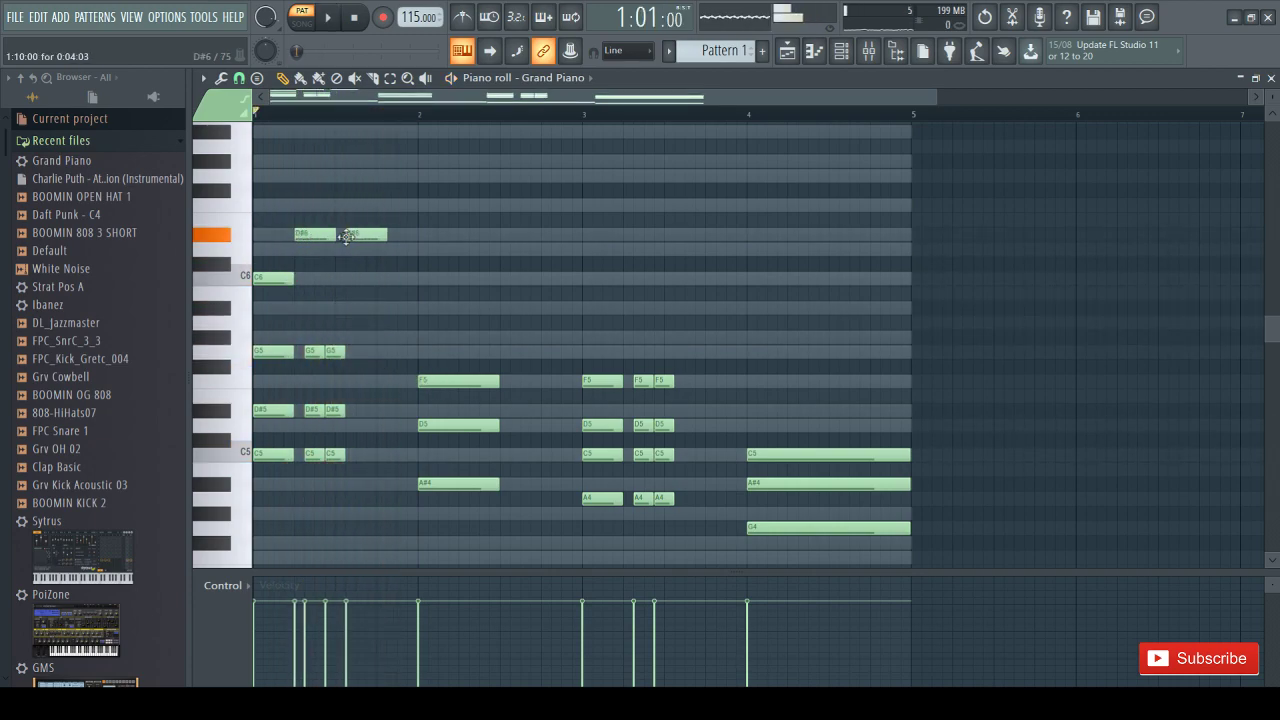
left_click_drag(352, 233, 336, 234)
left_click(338, 251)
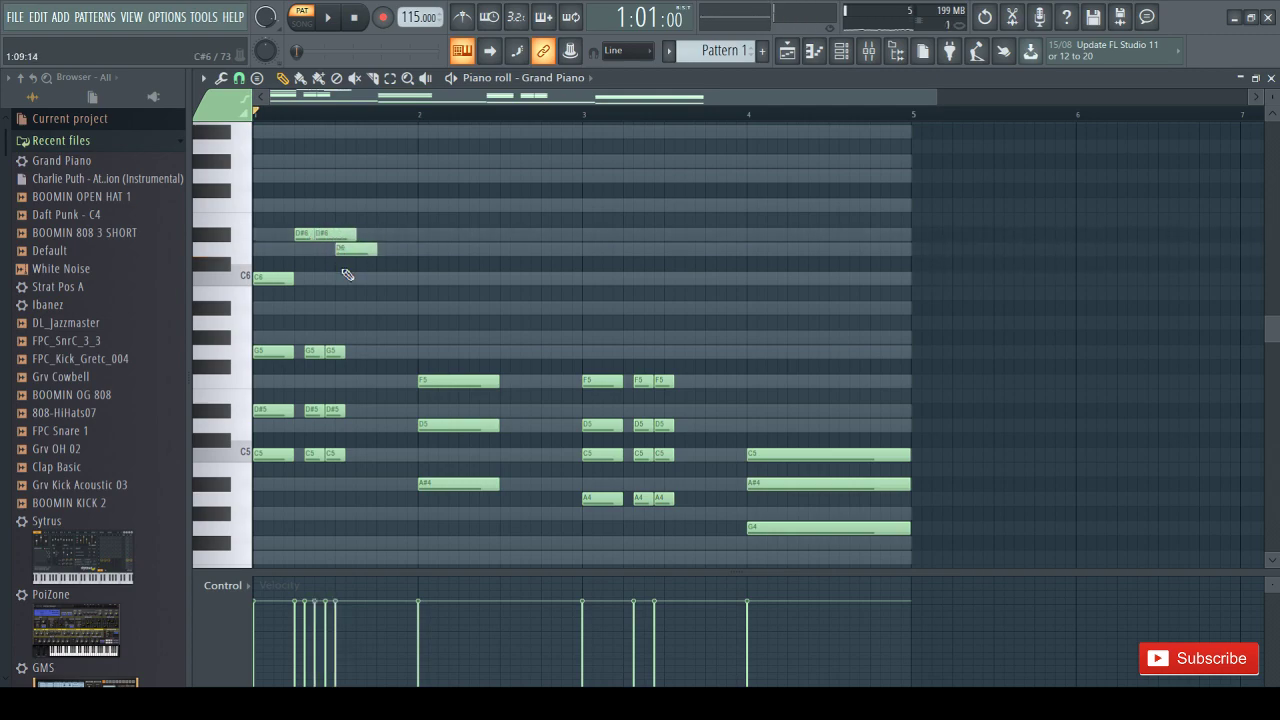
Continue the melody with four-step C6 and D6 notes late in bar 1 and an A#5 filling bar 2, and play it
left_click(360, 280)
left_click_drag(360, 280, 366, 279)
left_click(397, 250)
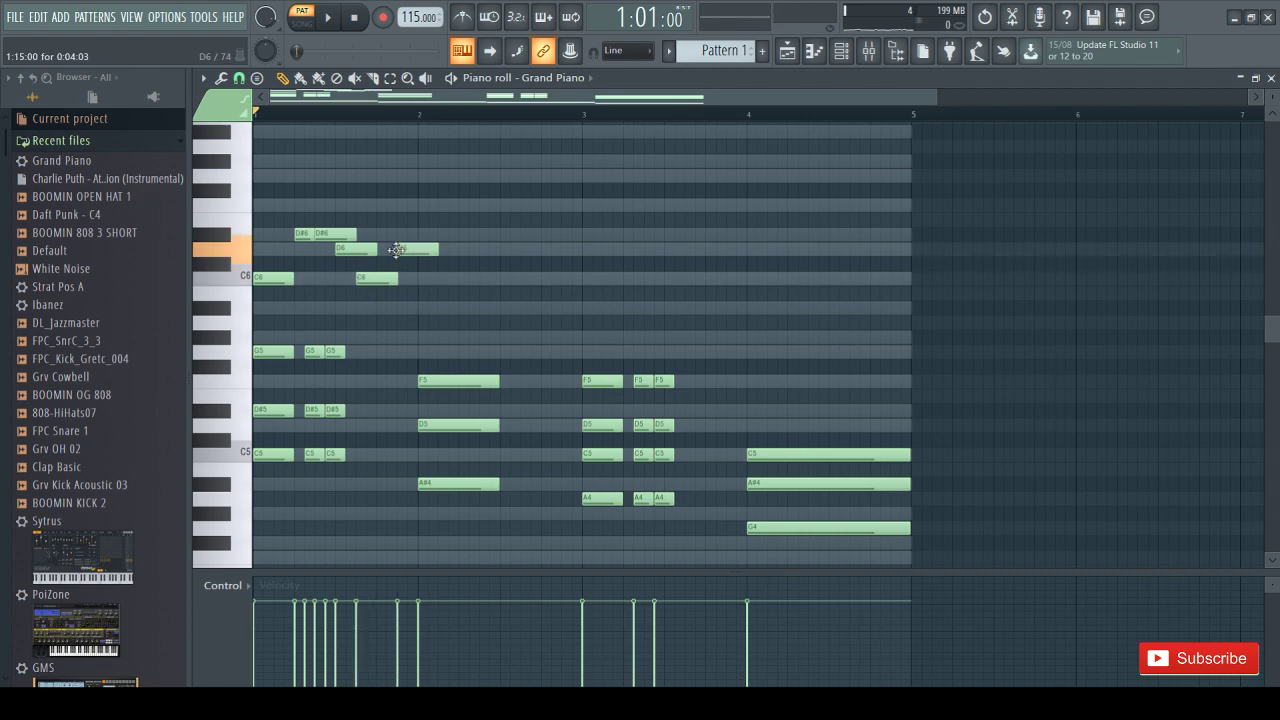
left_click(420, 297)
left_click_drag(420, 313, 423, 317)
key("space")
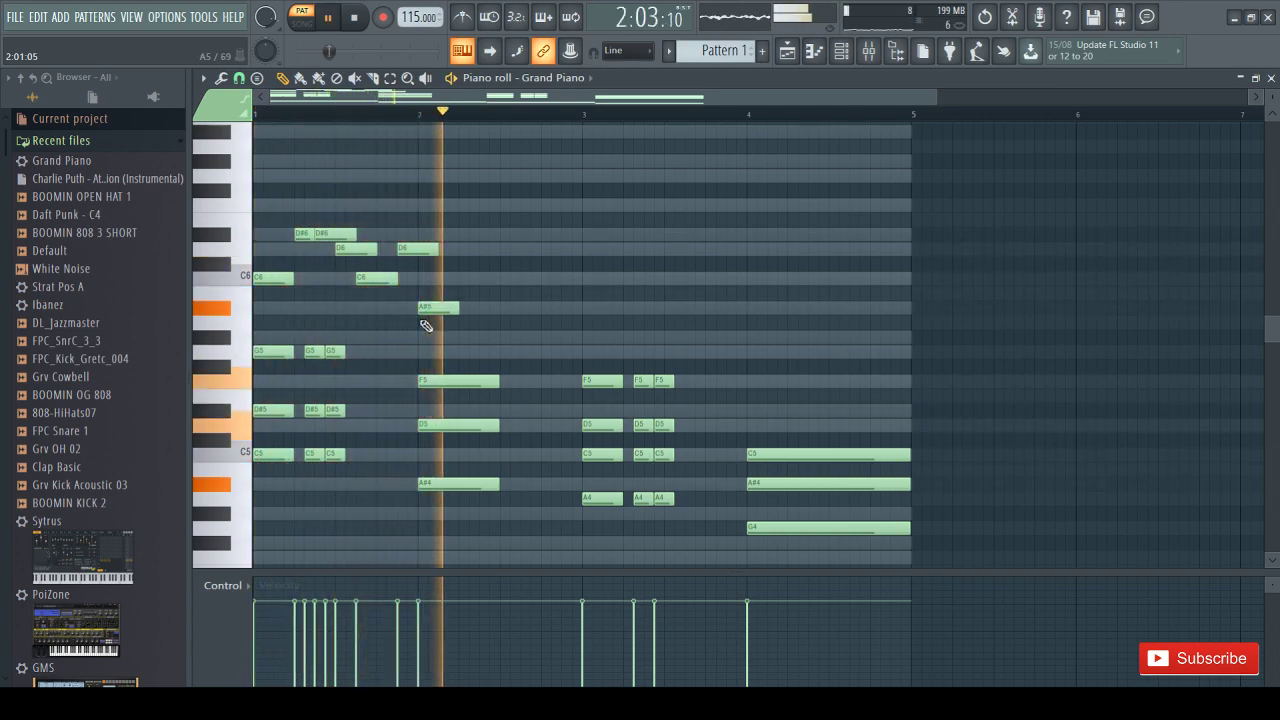
left_click_drag(458, 310, 583, 330)
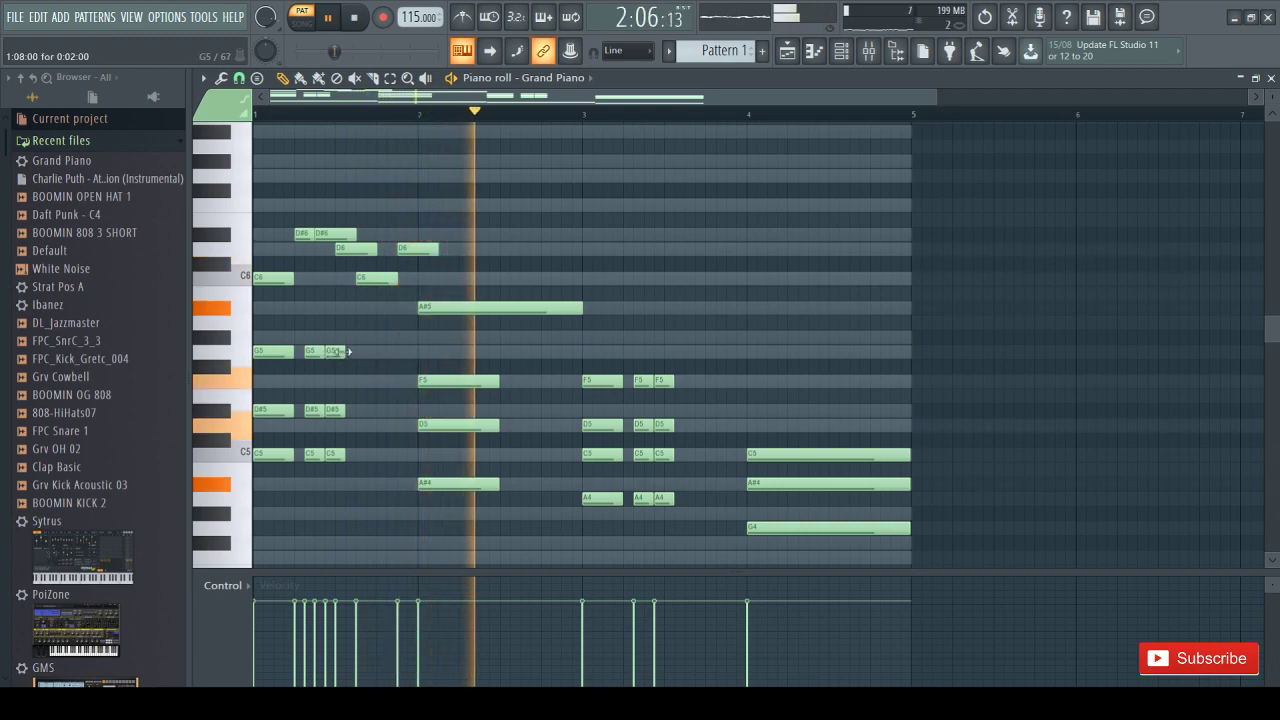
key("space")
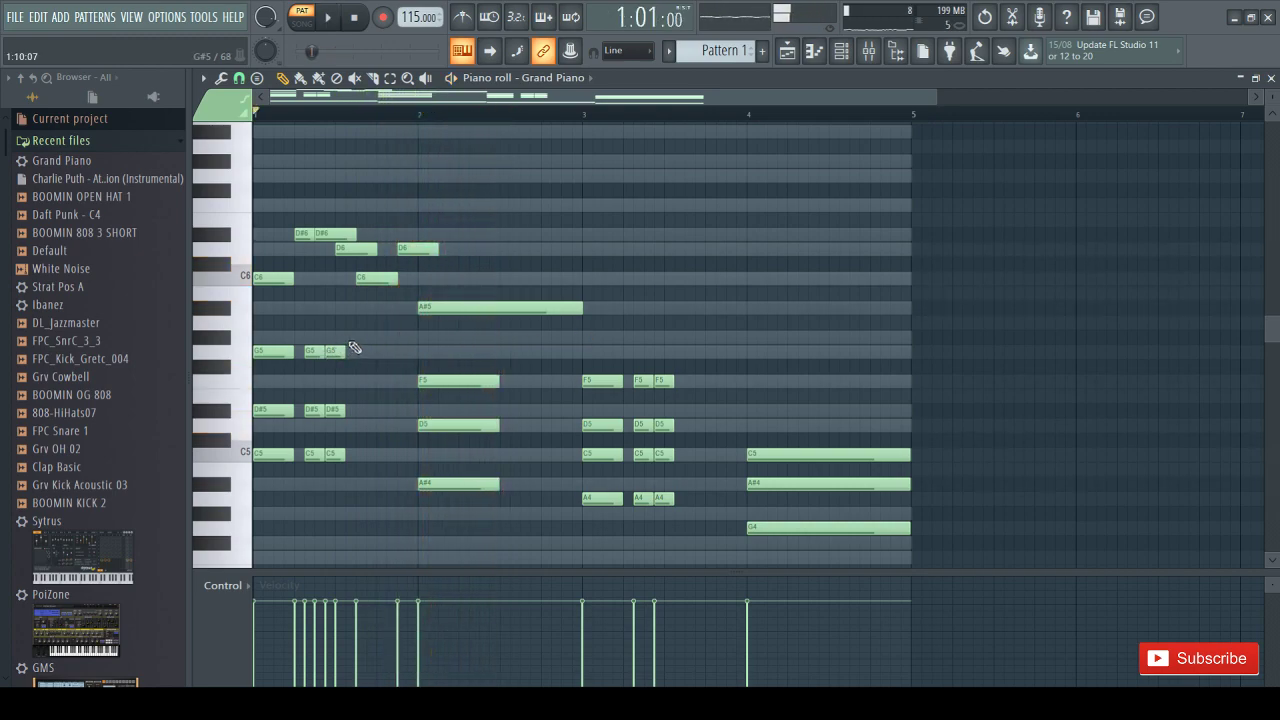
Move the two D#6 melody notes one step later, onto the second and third chord hits of bar 1, and play them
left_click_drag(357, 333, 332, 378)
left_click(367, 323, "ctrl")
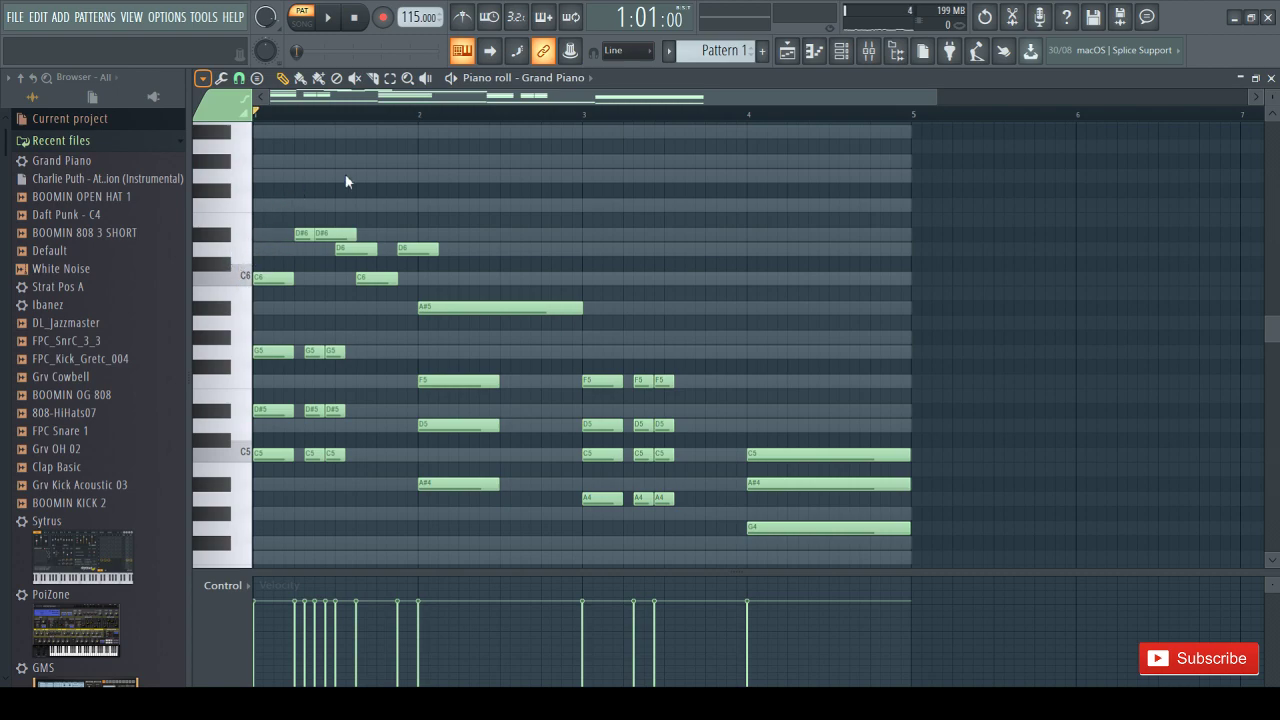
left_click(350, 145)
right_click(438, 153)
left_click_drag(306, 238, 336, 234)
key("space")
key("space")
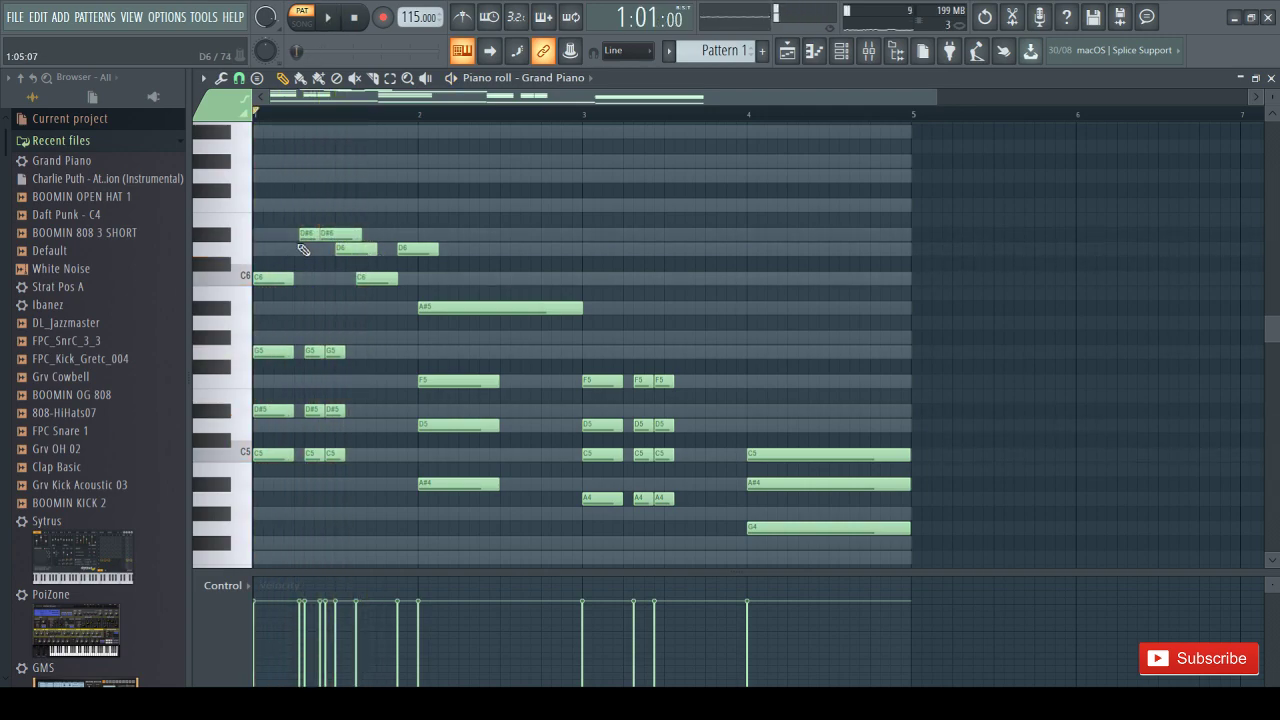
left_click(305, 236)
mouse_move(330, 236)
left_mouse_down()
mouse_move(347, 238)
mouse_move(335, 241)
left_mouse_up()
key("space")
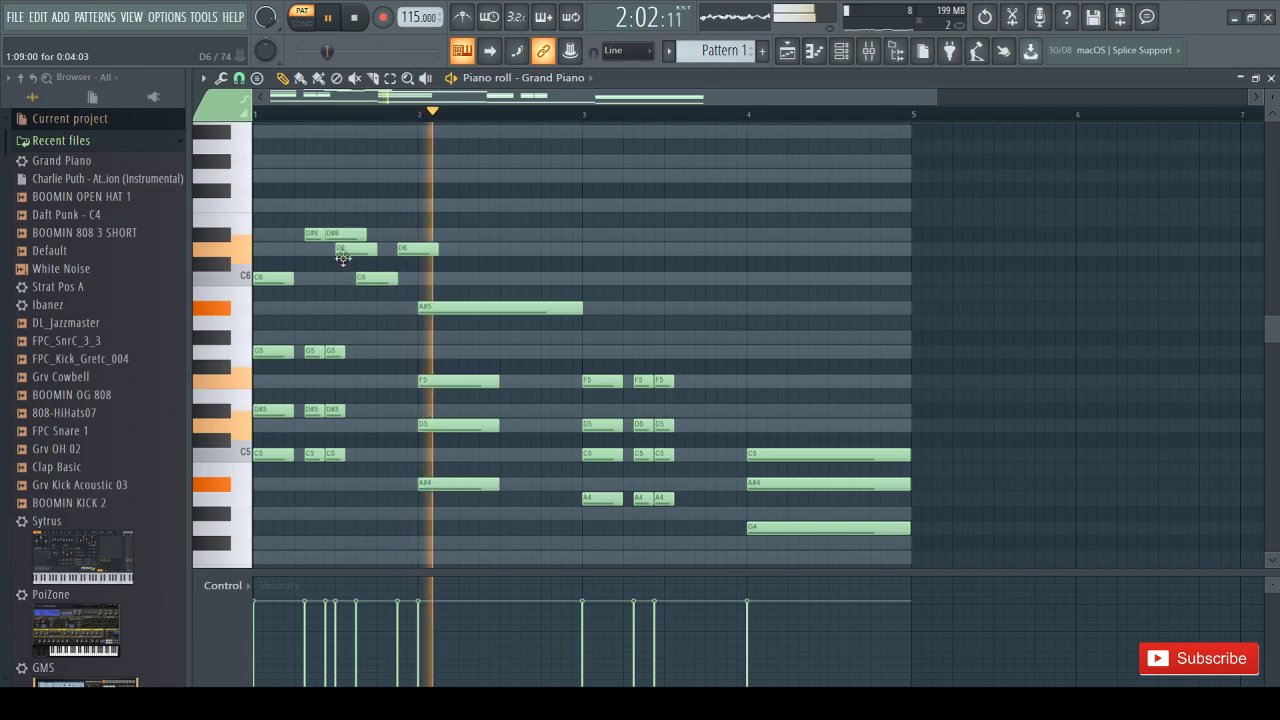
key("space")
Add a four-step D6 at the start of bar 3, followed by a four-step C6, and play the pattern
mouse_move(615, 350)
left_mouse_down()
mouse_move(584, 336)
mouse_move(584, 418)
mouse_move(580, 293)
left_mouse_up()
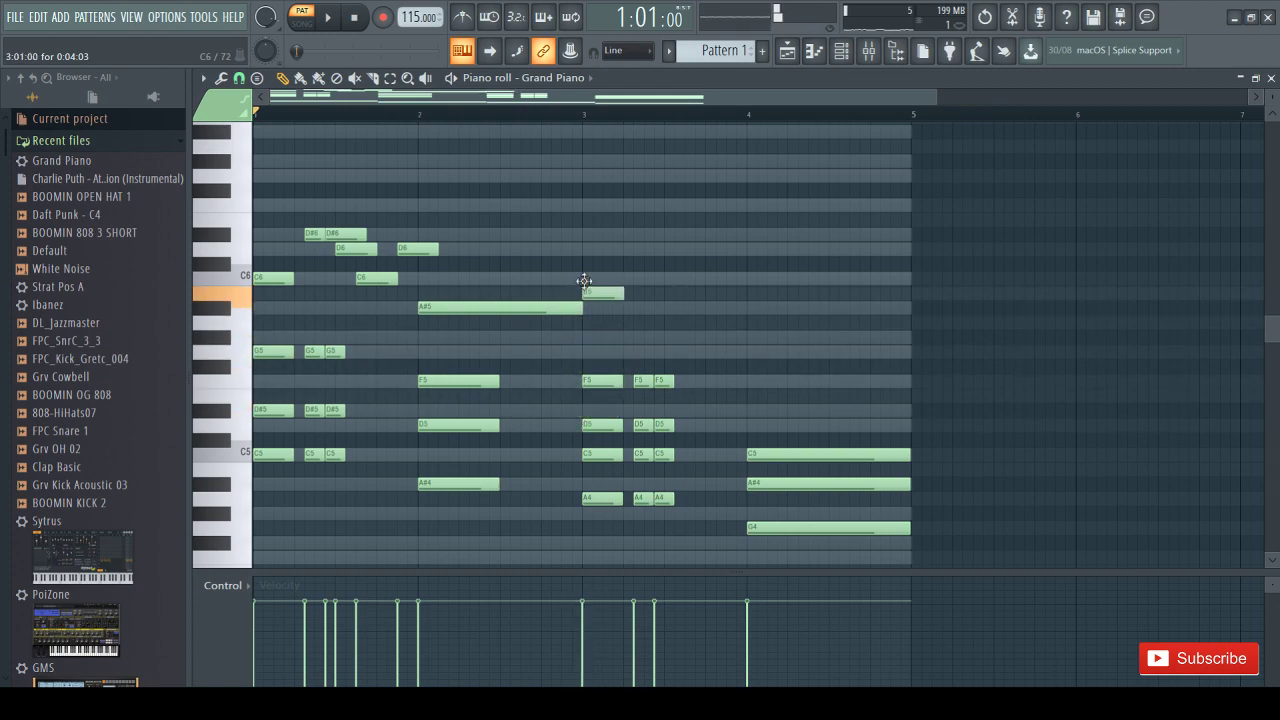
mouse_move(604, 287)
left_mouse_down()
mouse_move(603, 251)
mouse_move(643, 280)
mouse_move(628, 285)
left_mouse_up()
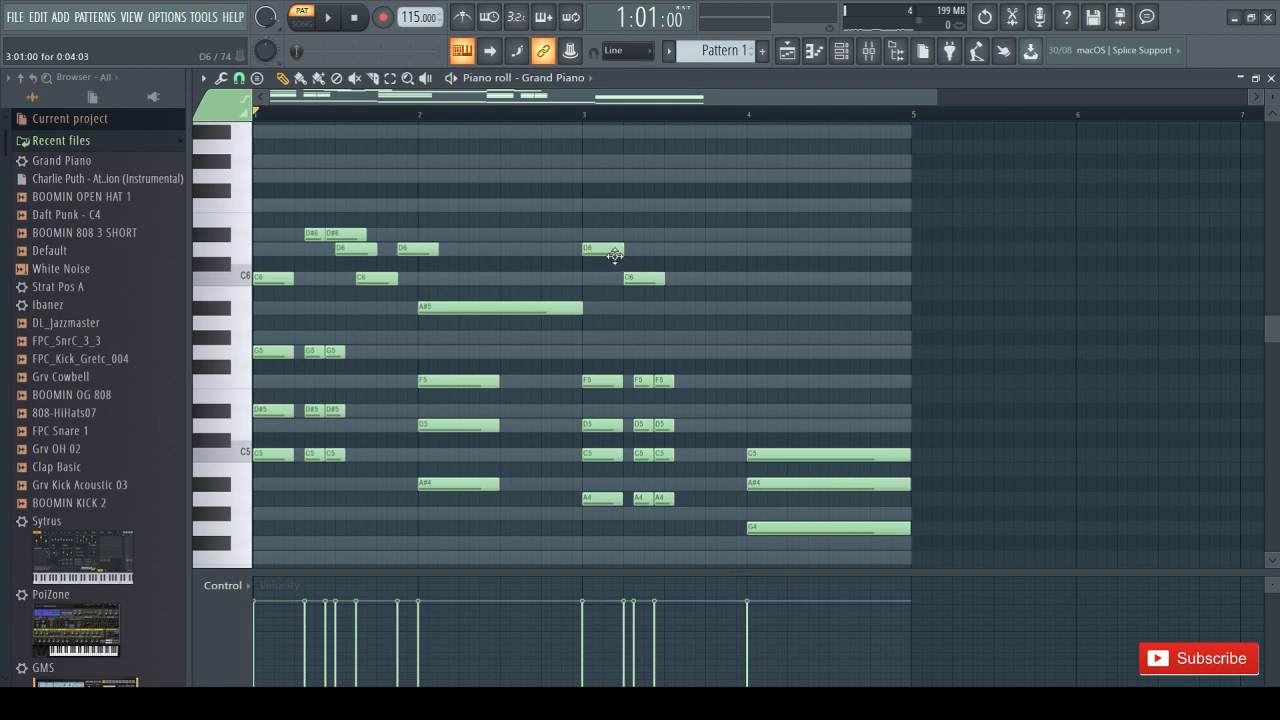
key("space")
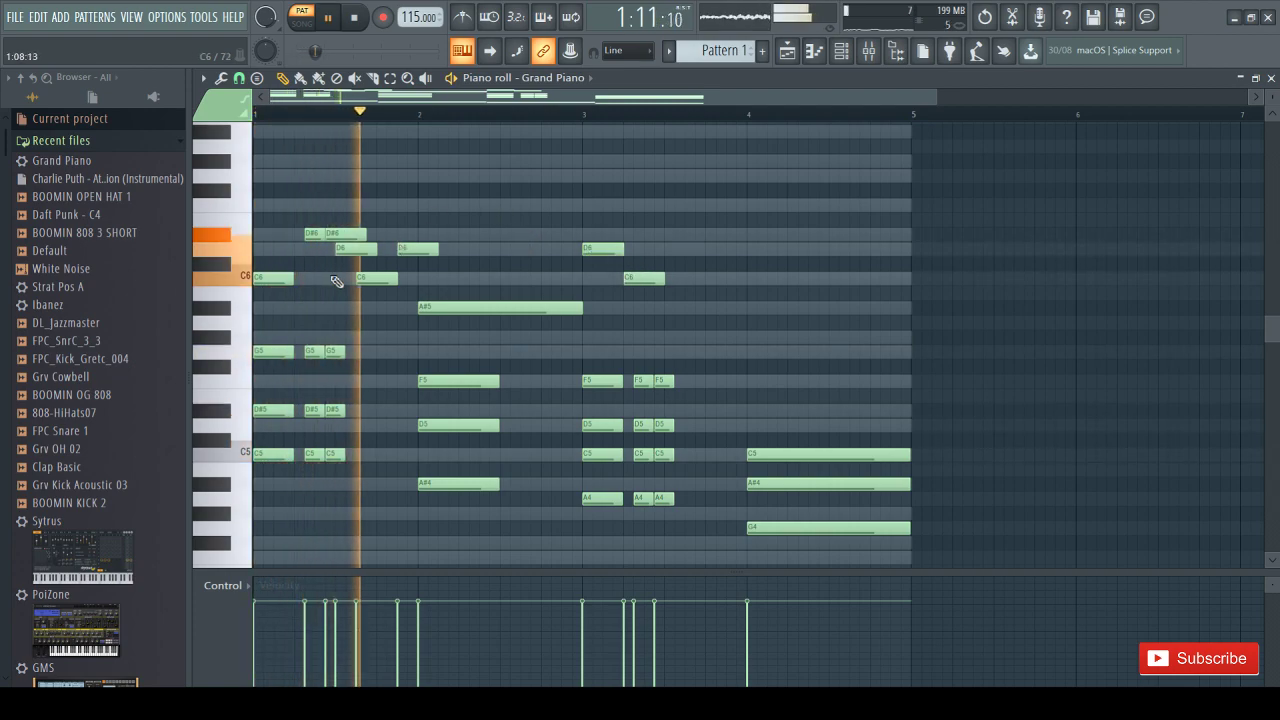
key("space")
Try lengthening the first C6 and shifting the first D#6 half a step earlier in bar 1, playing the pattern in between
left_click_drag(293, 278, 304, 286)
key("space")
key("space")
key("space")
key("space")
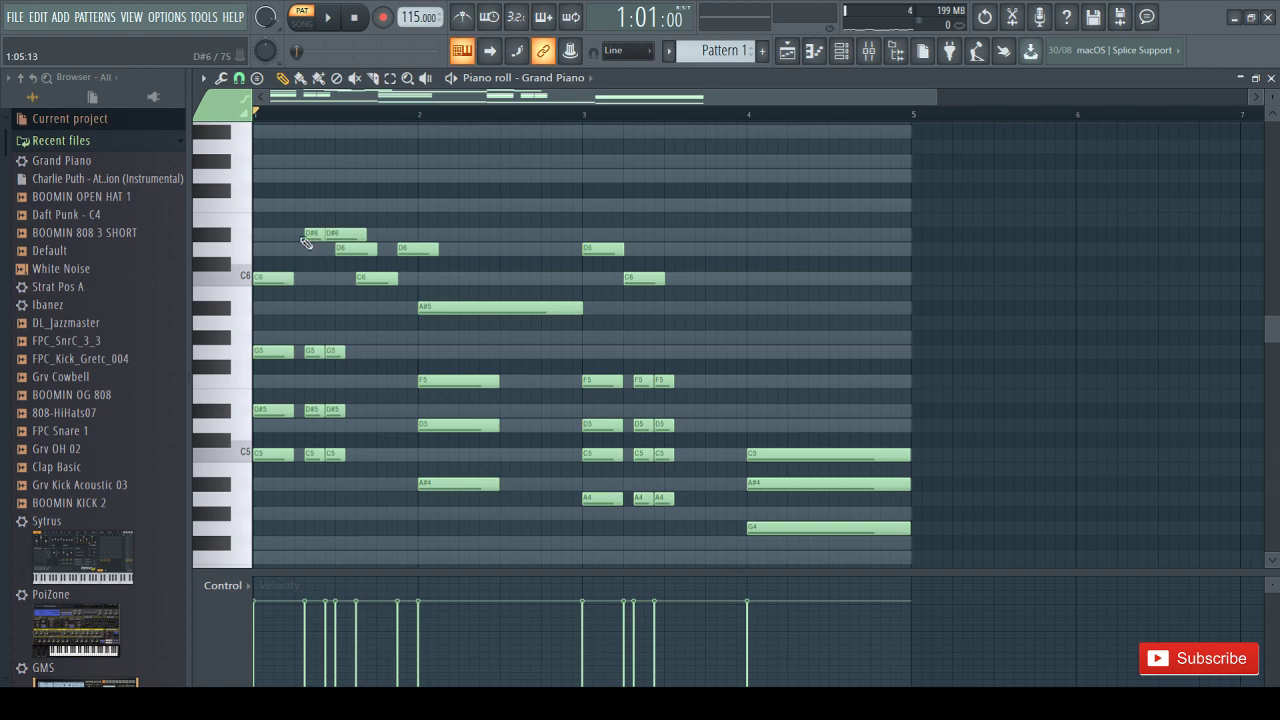
left_click_drag(314, 239, 310, 241)
key("space")
key("space")
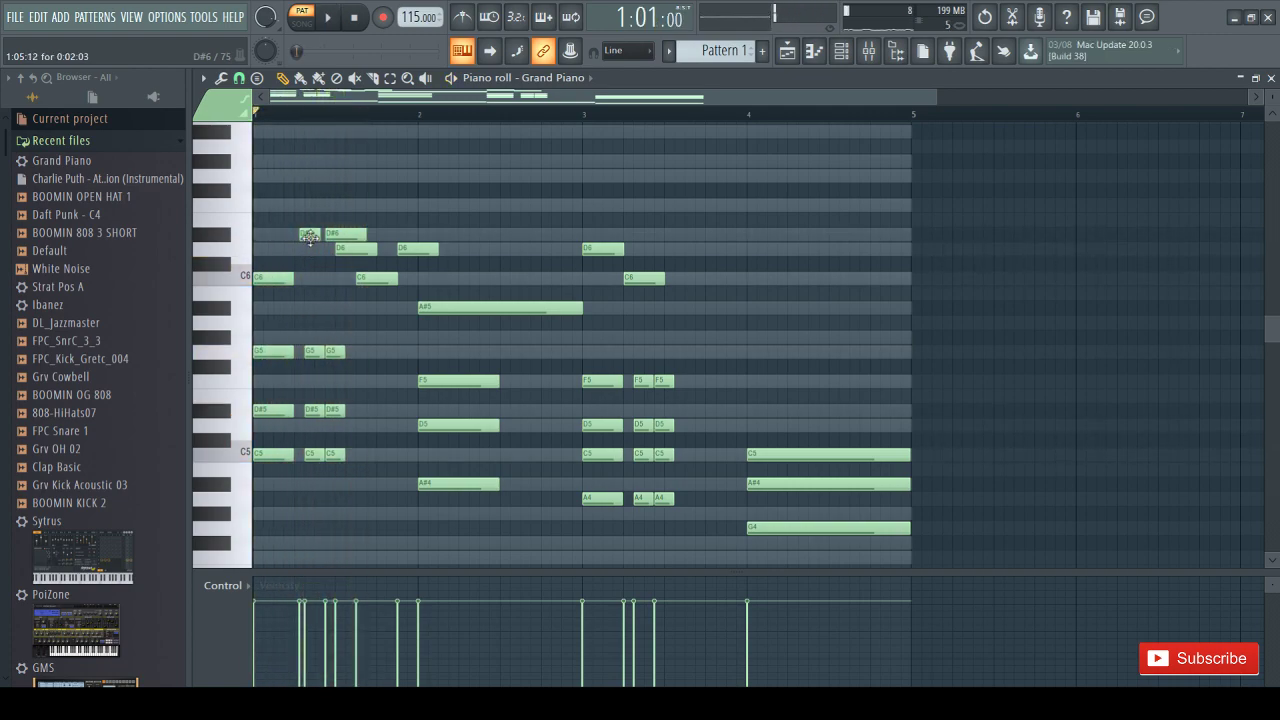
Play the pattern and set the playback start to the last step of bar 2
key("space")
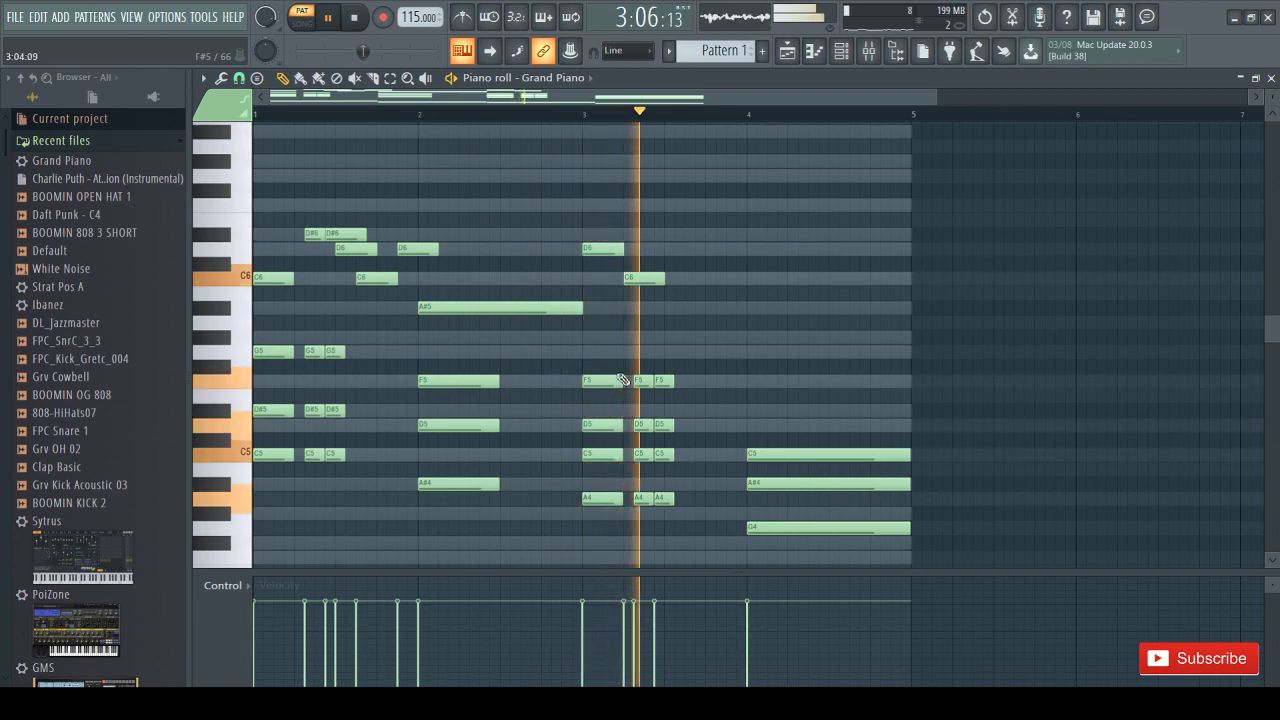
left_click(572, 113)
key("space")
Fill the rest of bar 3's melody with two-step A#5, G#5, C6 and A#5 notes and play it
left_click(672, 310)
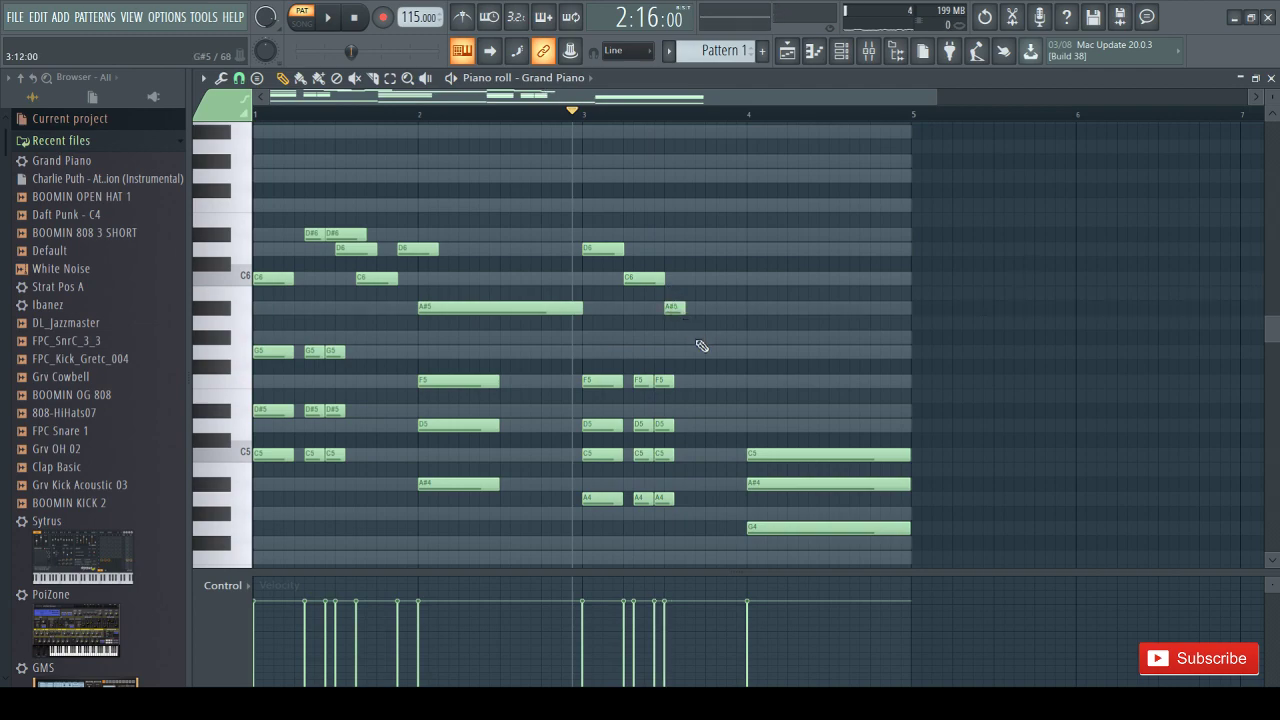
left_click(690, 338)
left_click(716, 279)
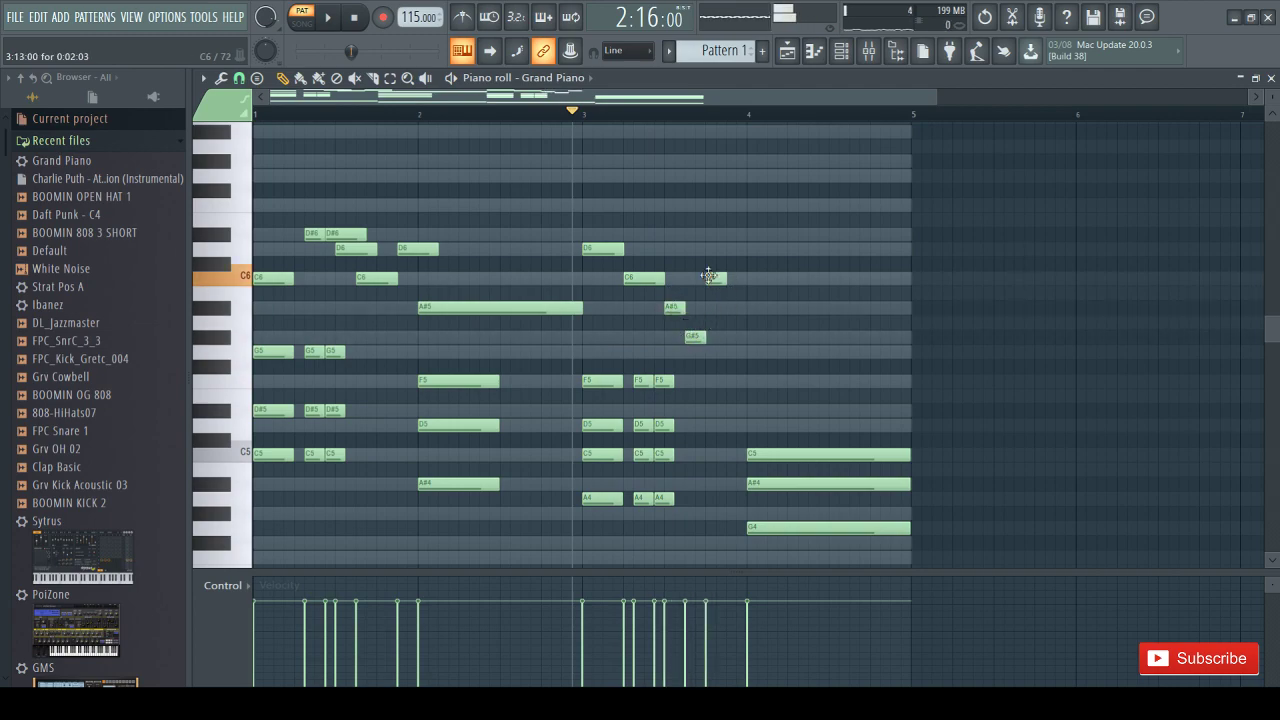
left_click(727, 306)
left_click_drag(730, 301, 731, 312)
key("space")
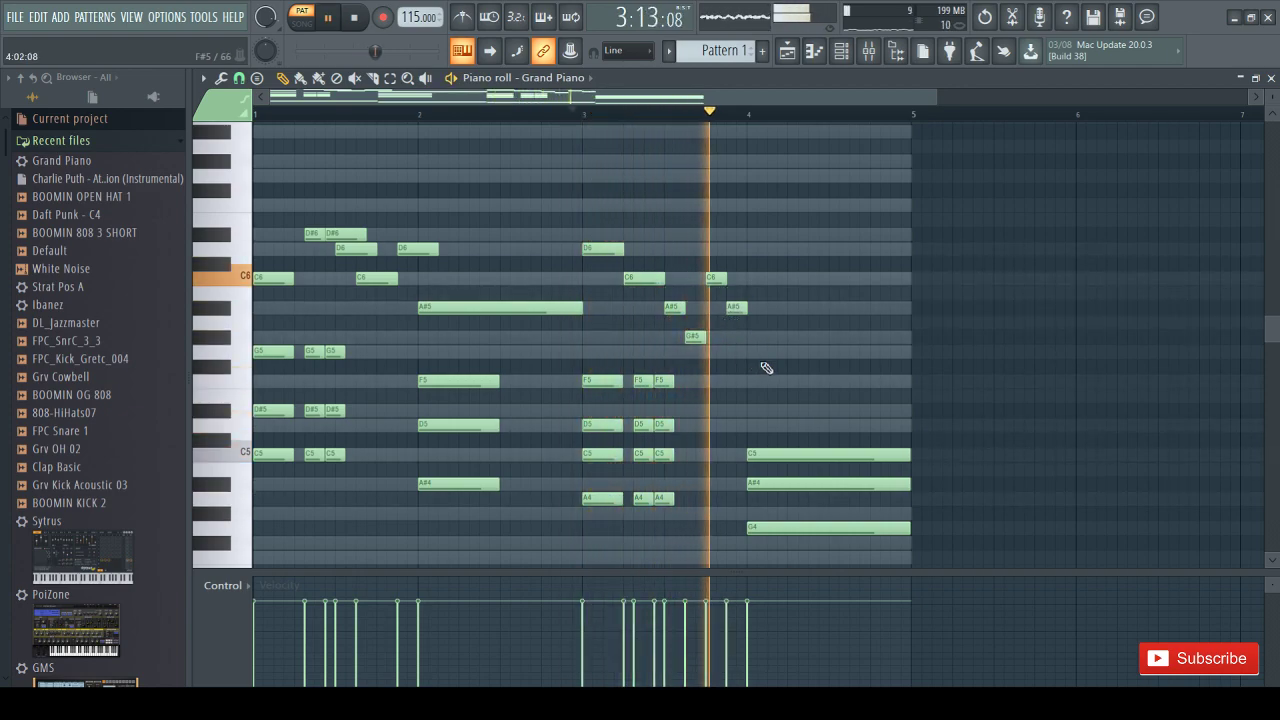
Delete the G#5 from bar 3, move the last C6 two steps earlier, and make the final A#5 four steps long
right_click(695, 336)
key("space")
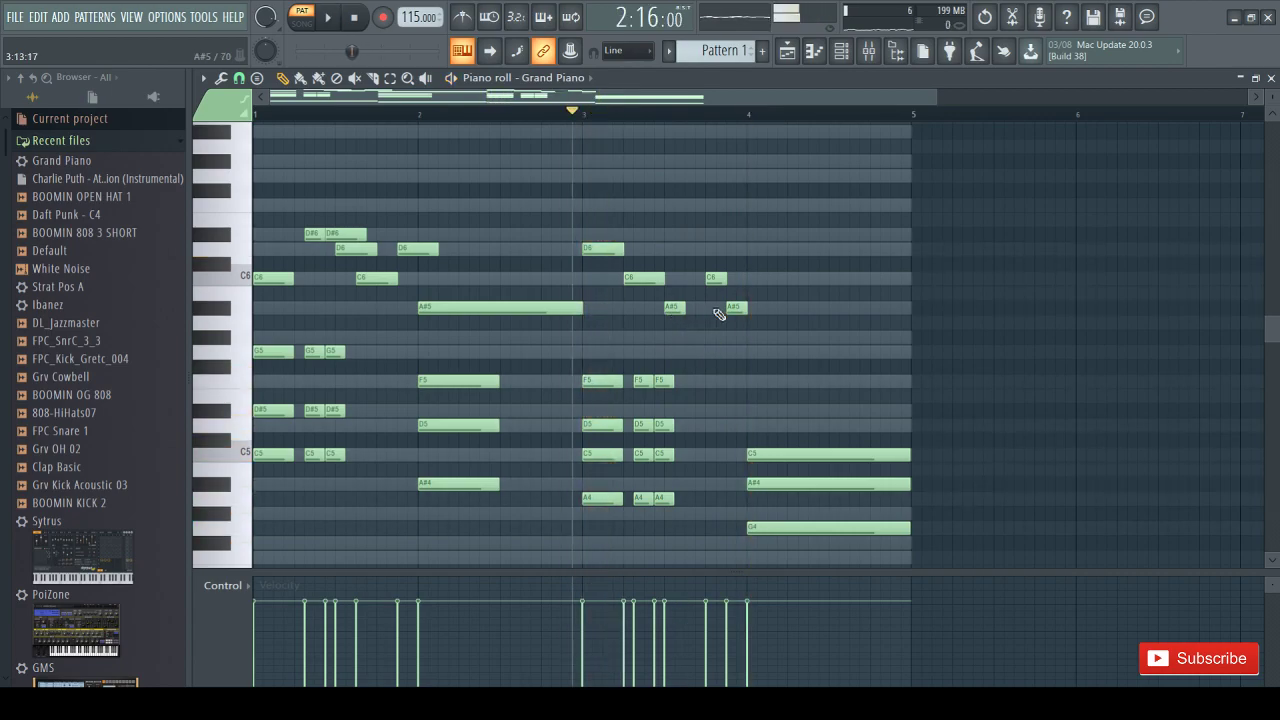
left_click_drag(718, 286, 730, 312)
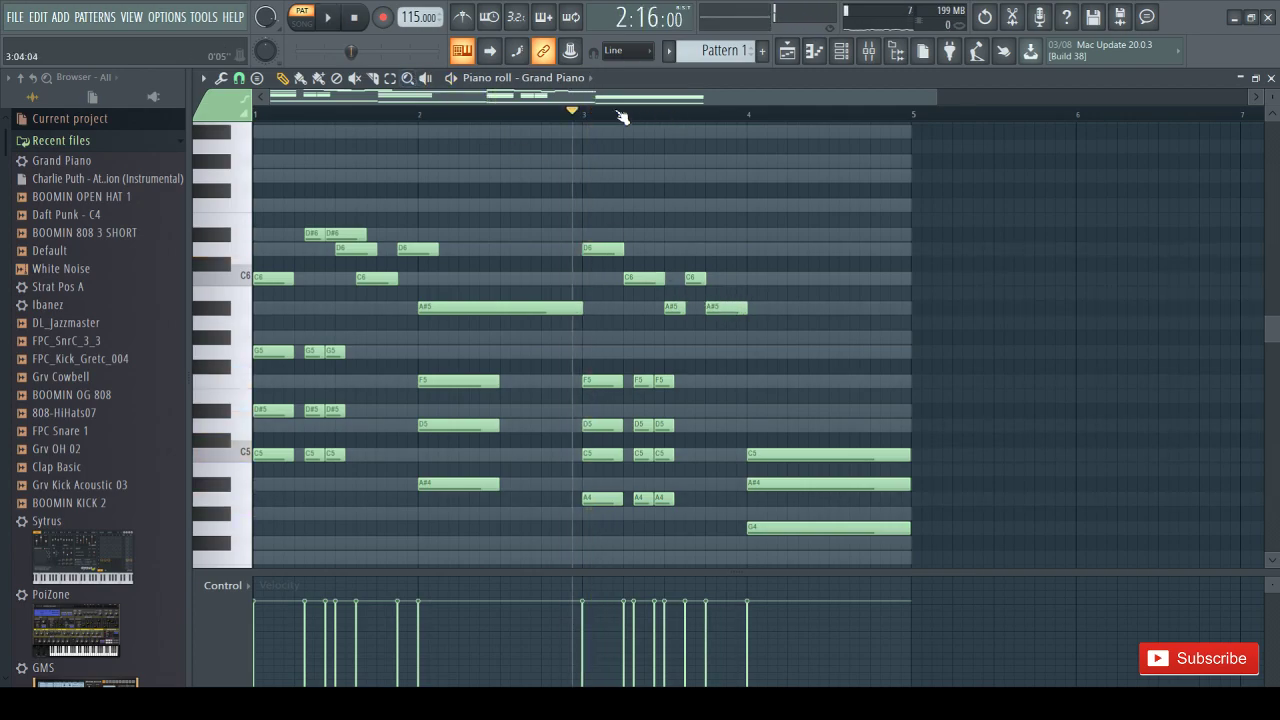
Examine the scale notes in the Kick piano roll, return to the Grand Piano notes, and play the bar 3 melody
left_click(565, 108)
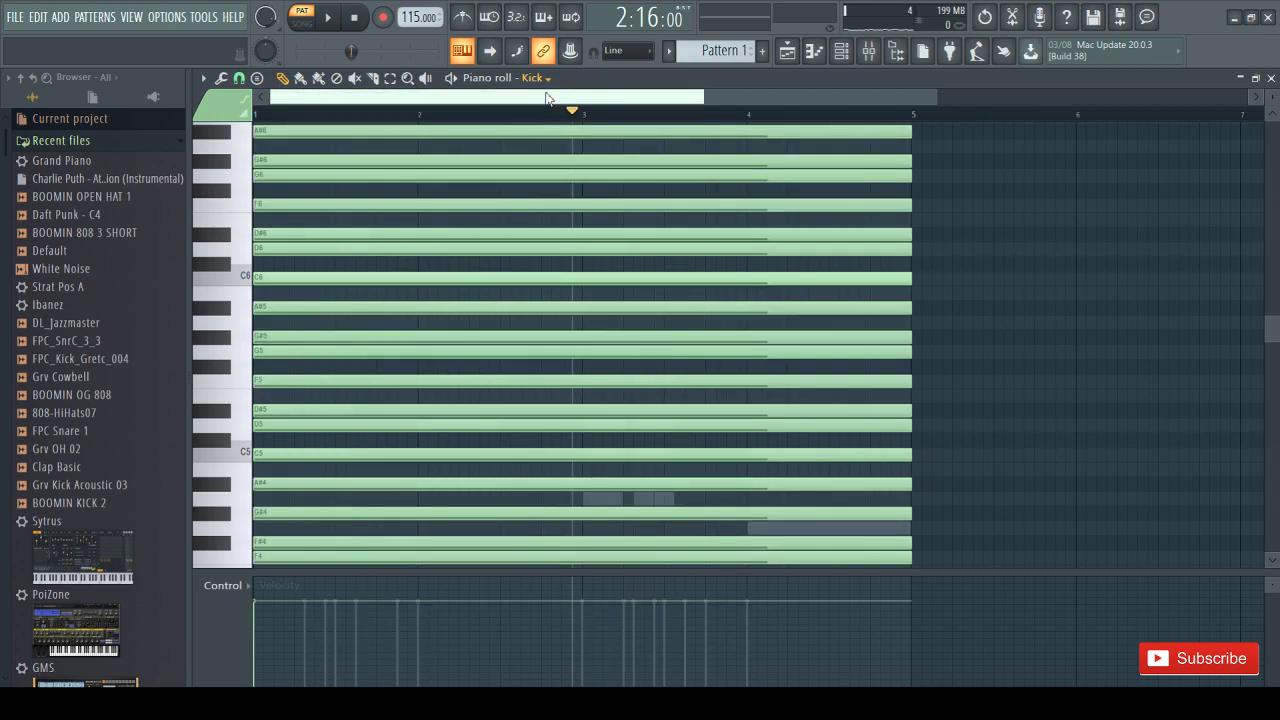
left_click(554, 162)
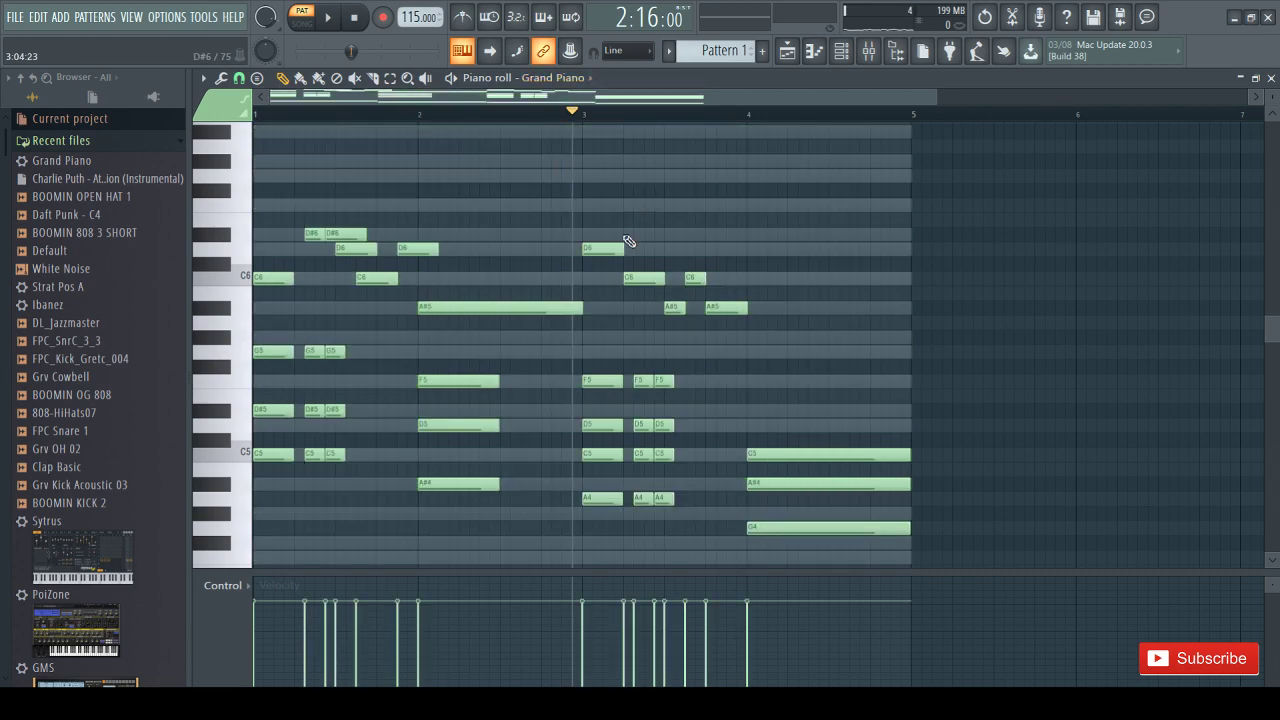
key("space")
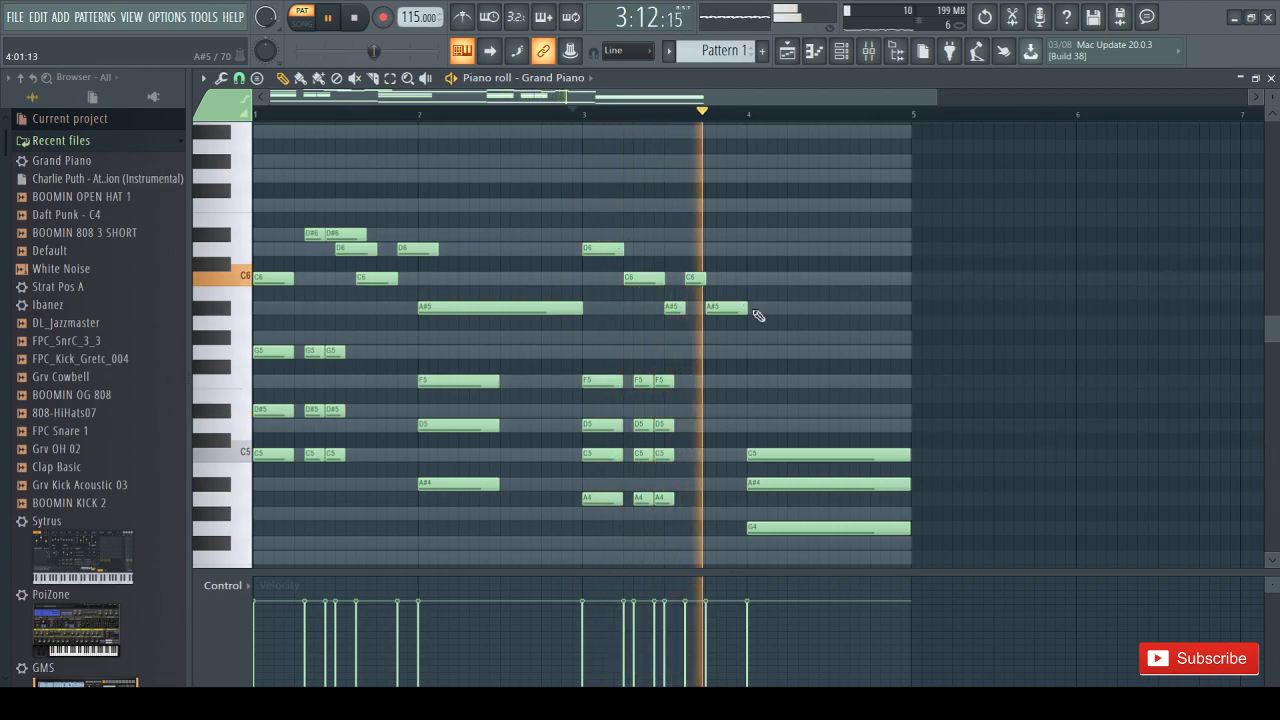
key("space")
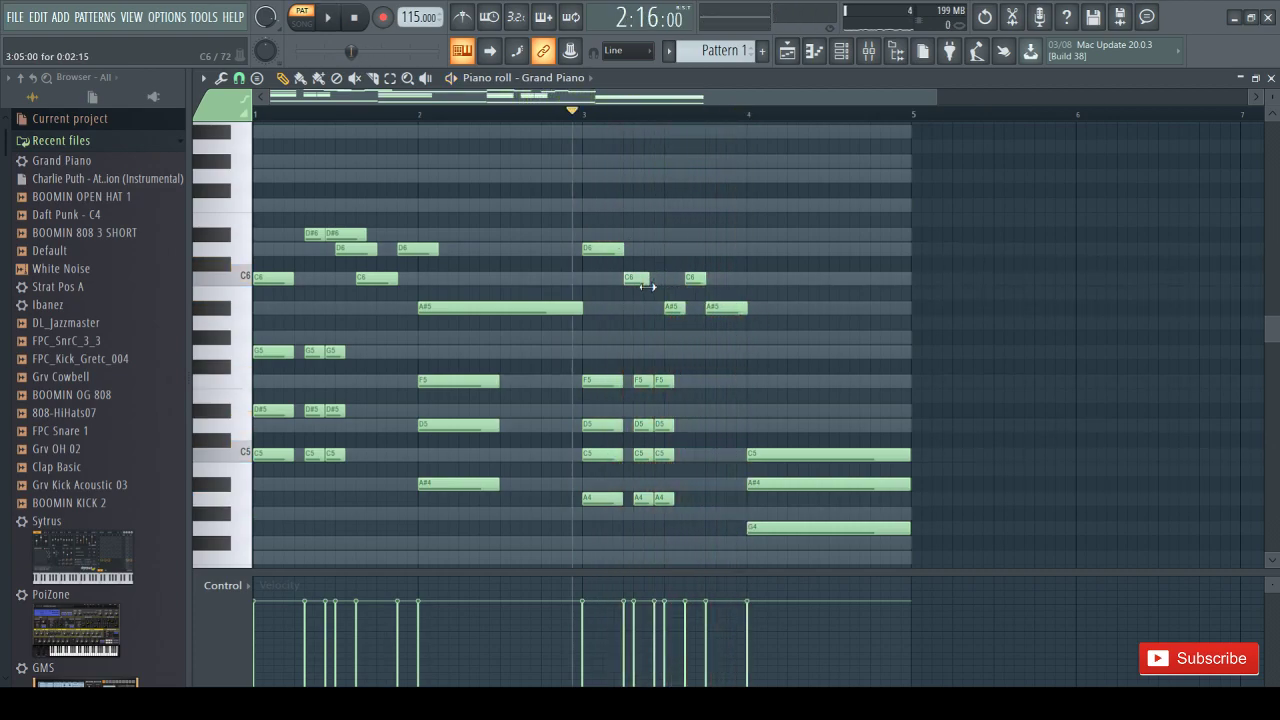
Turn bar 3's four-step C6 into two consecutive two-step C6 notes and play the melody
left_click(649, 279)
key("space")
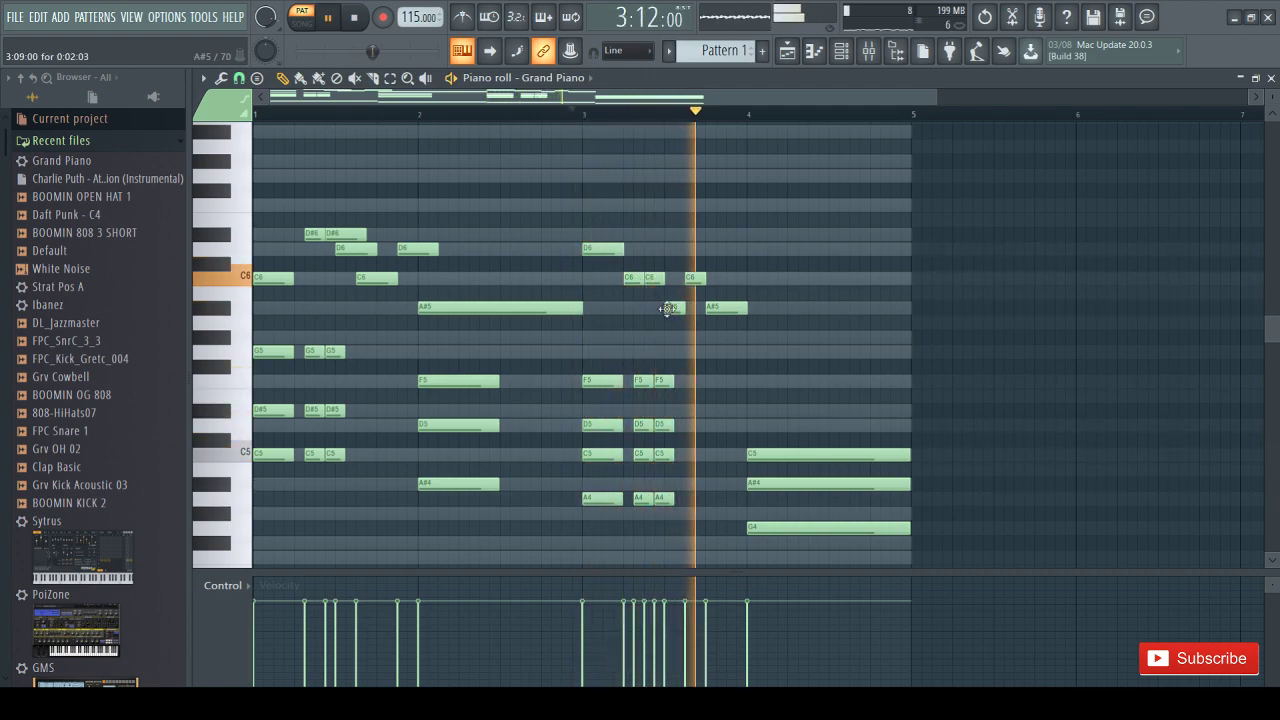
key("space")
Delete the last C6 and A#5 notes of bar 3, lower the remaining A#5 to G5, and play the result
right_click(708, 310)
right_click(704, 285)
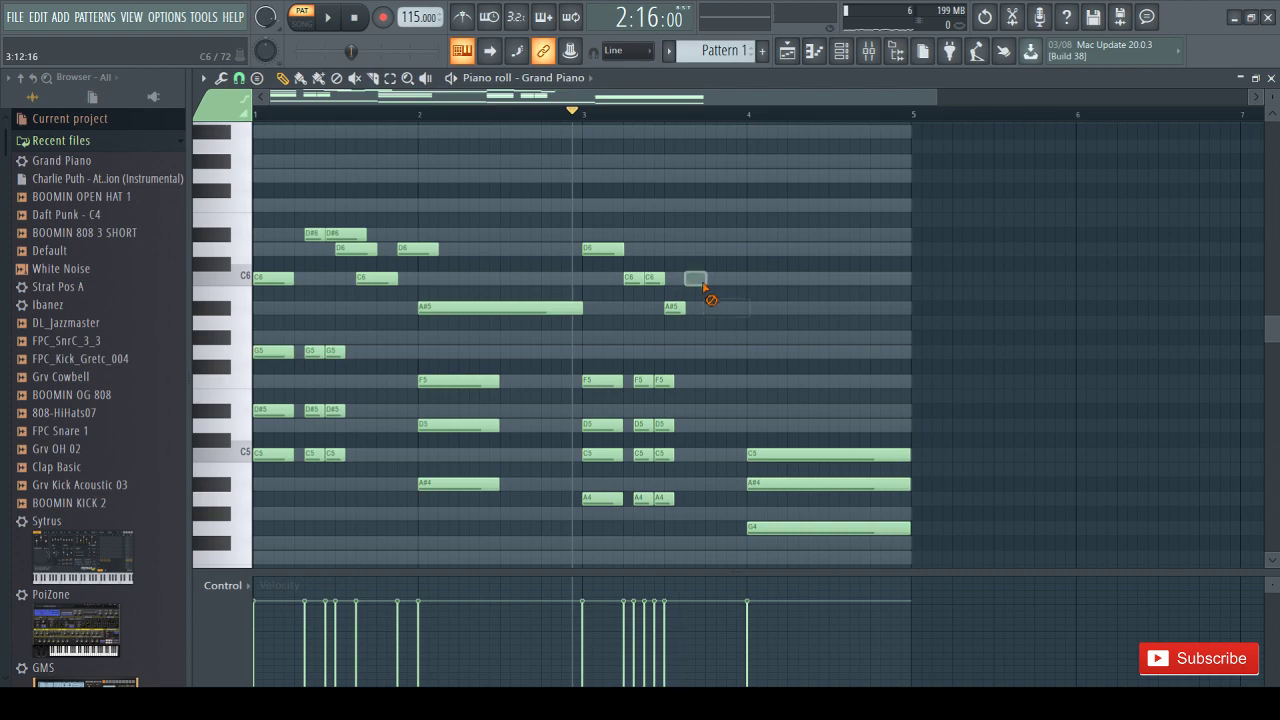
left_click_drag(679, 312, 681, 365)
key("space")
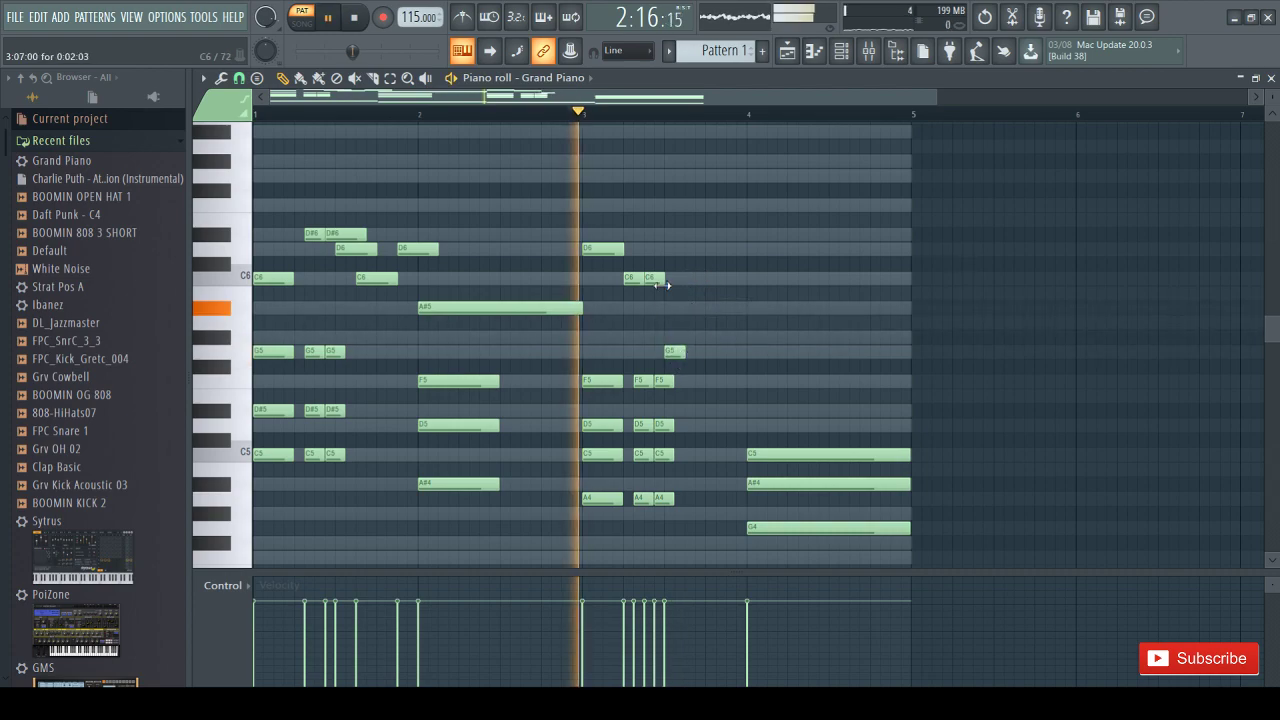
Lengthen bar 3's G5 to three steps, add an A#5, a G5 and an F5 after it, and play the result
key("space")
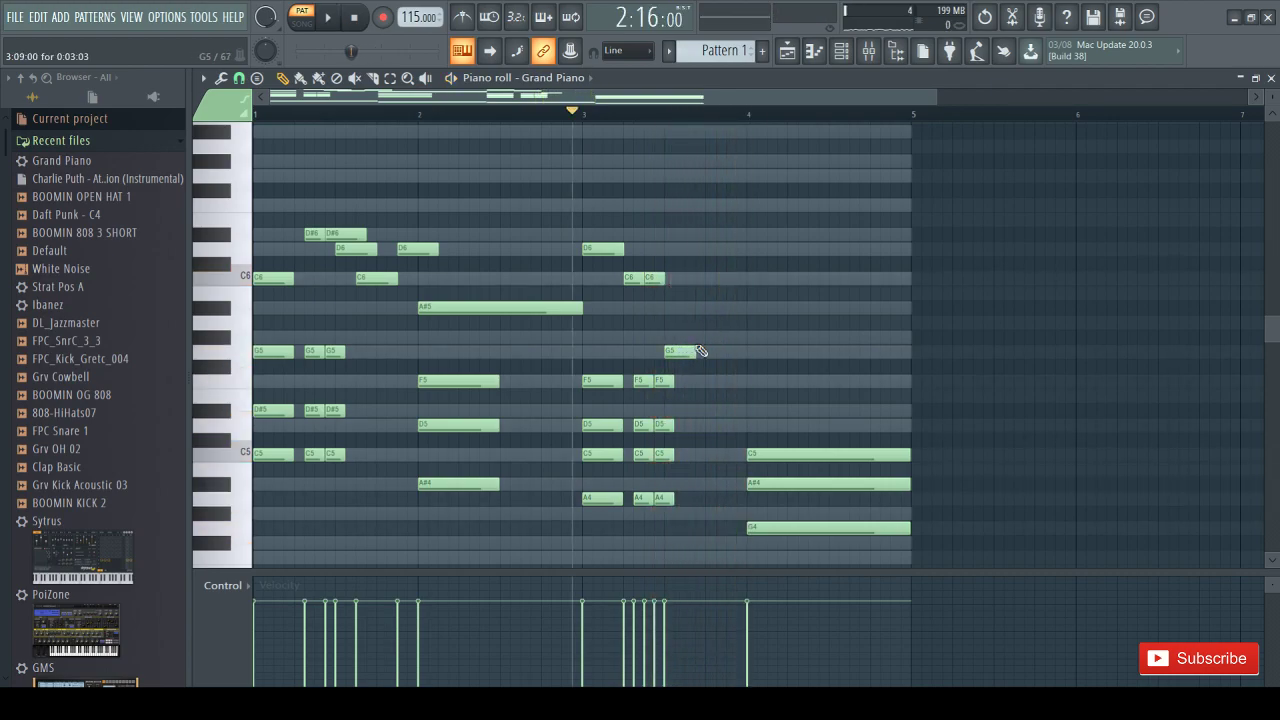
left_click(705, 307)
left_click_drag(724, 341, 704, 357)
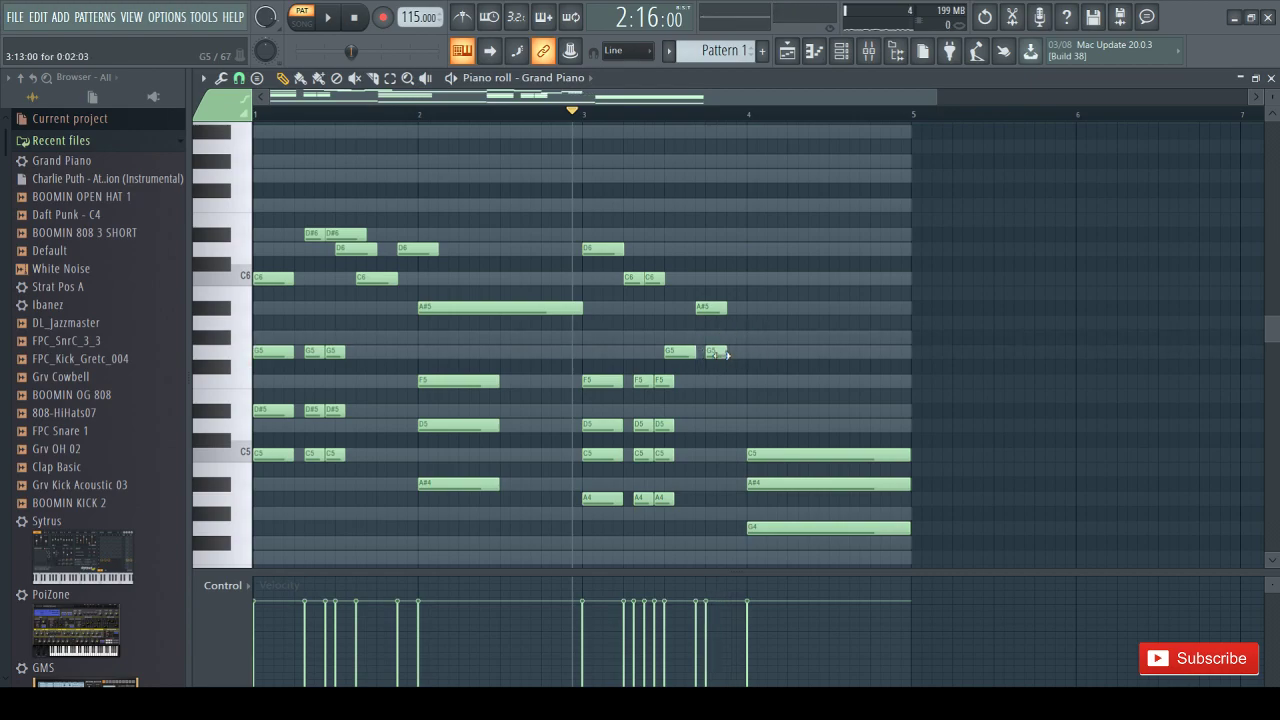
left_click(733, 381)
key("space")
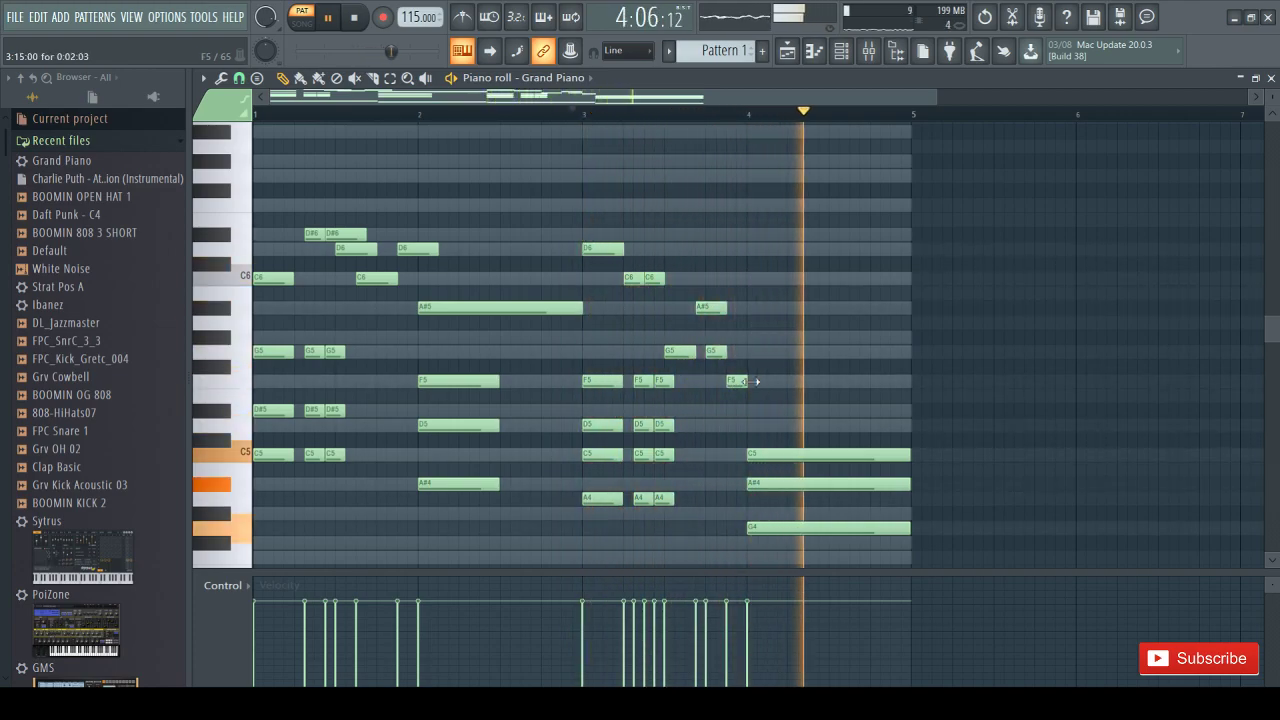
Apply legato to all Grand Piano notes so each one ends where the next begins, and play from bar 3 and from the start
key("space")
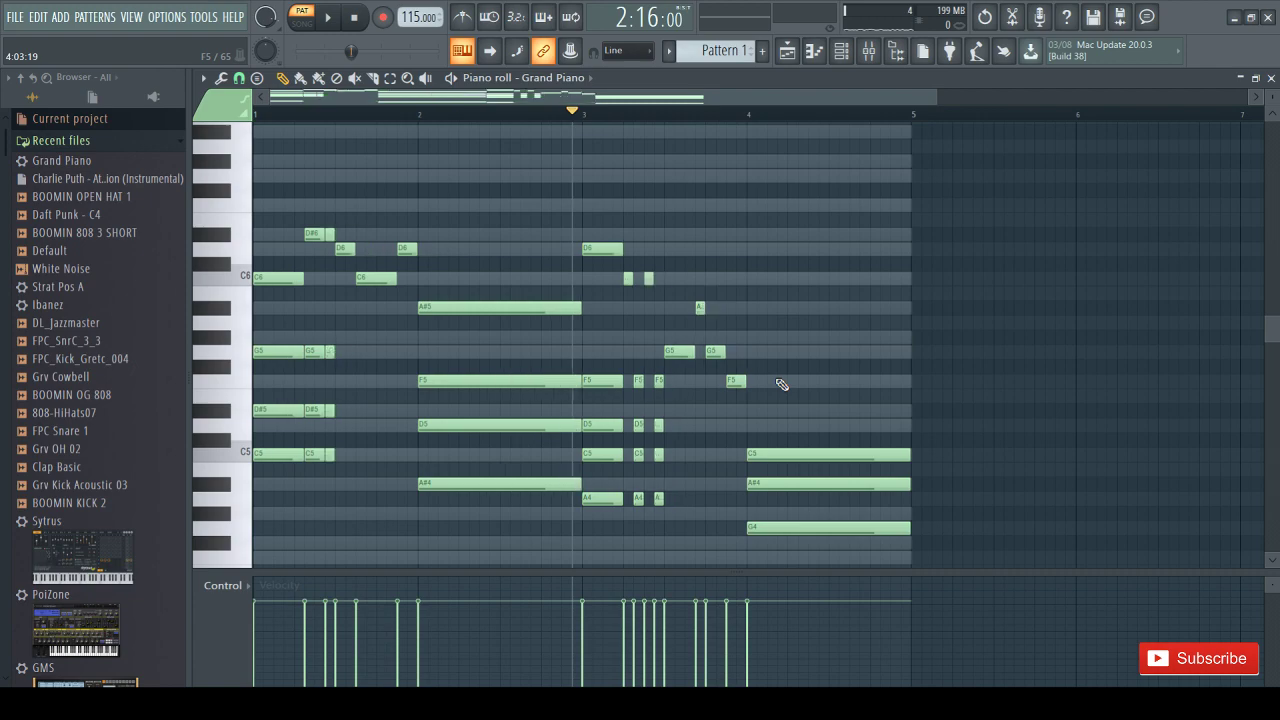
key("space")
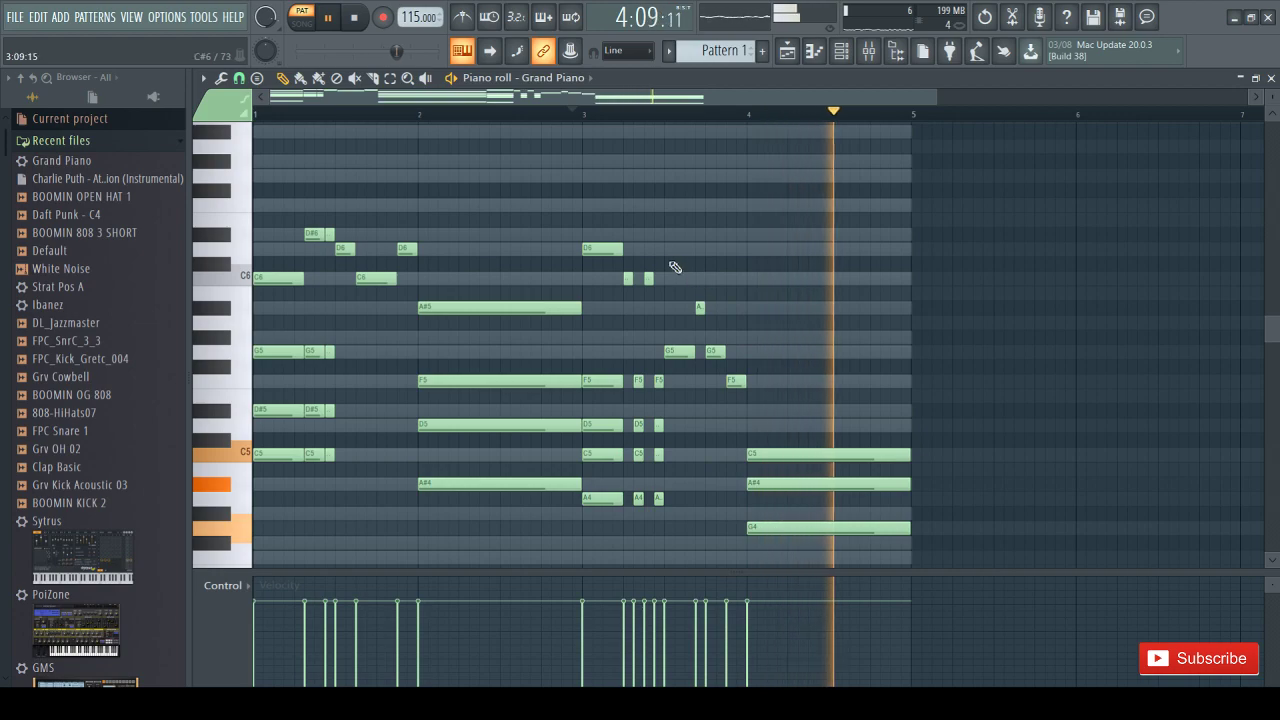
key("space")
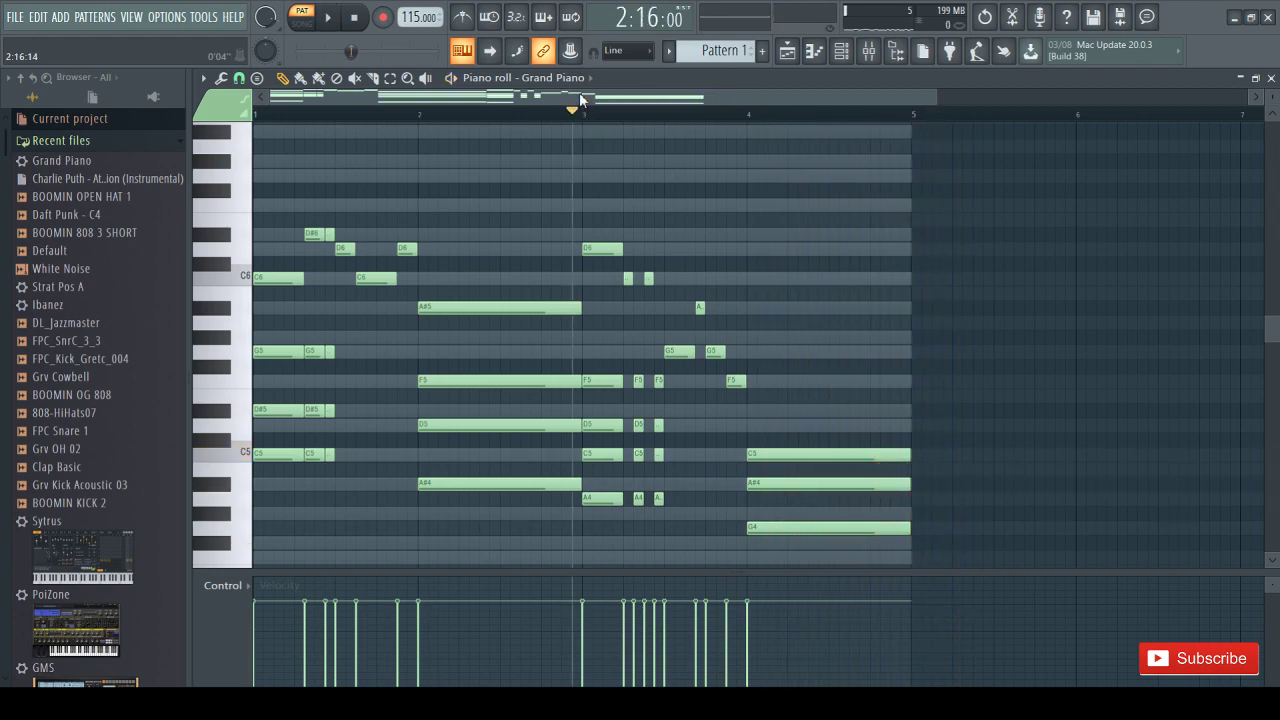
left_click(305, 116)
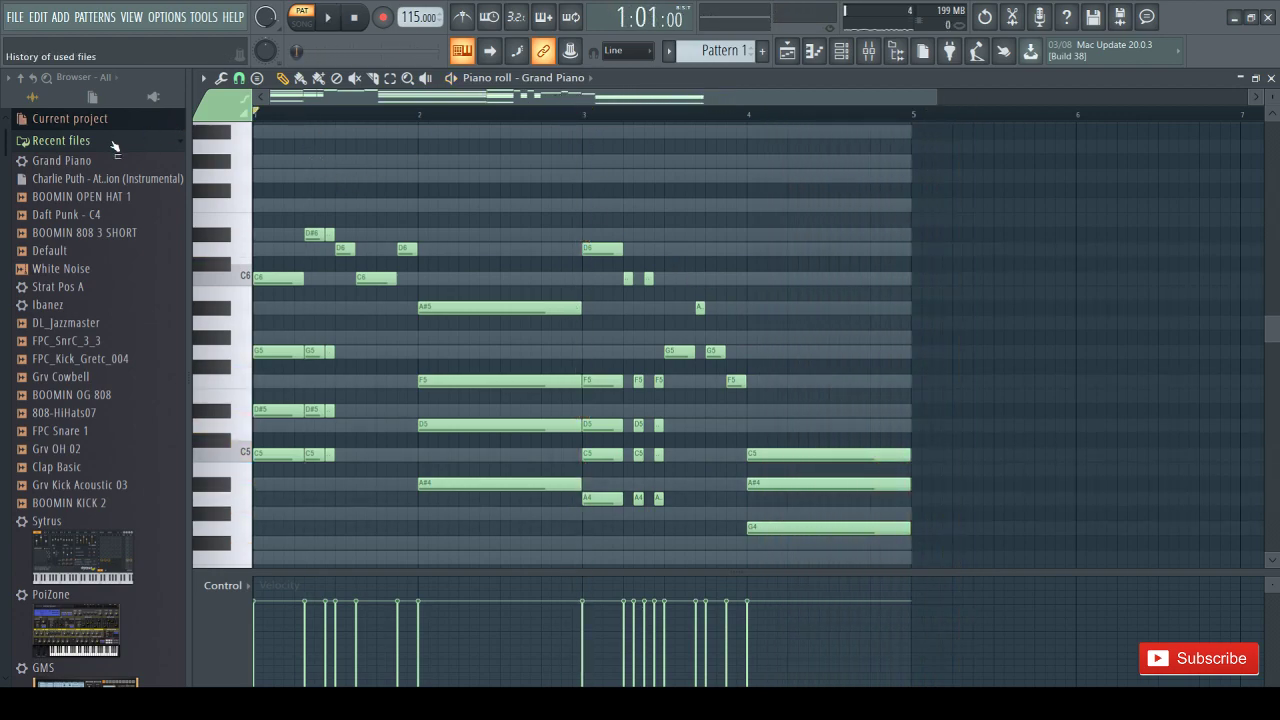
key("space")
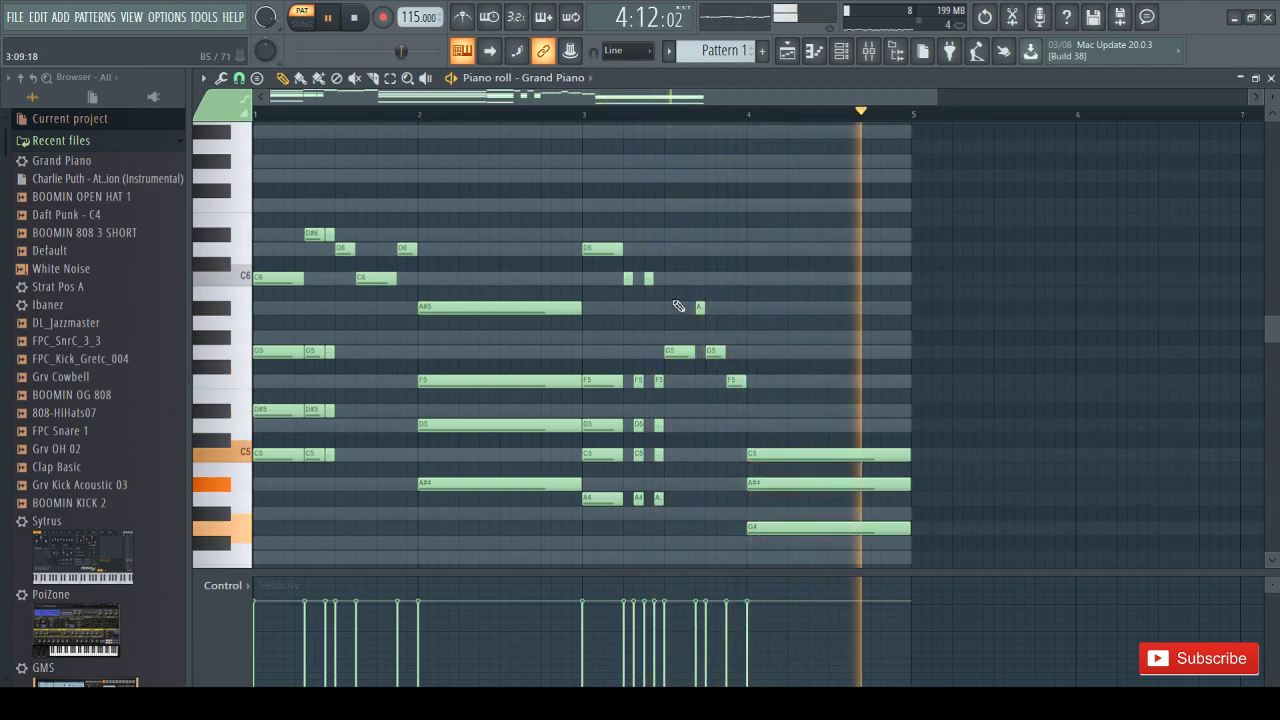
Extend bar 3's D6 to five steps, align the two short C6 notes with the chord hits, and play the pattern
key("space")
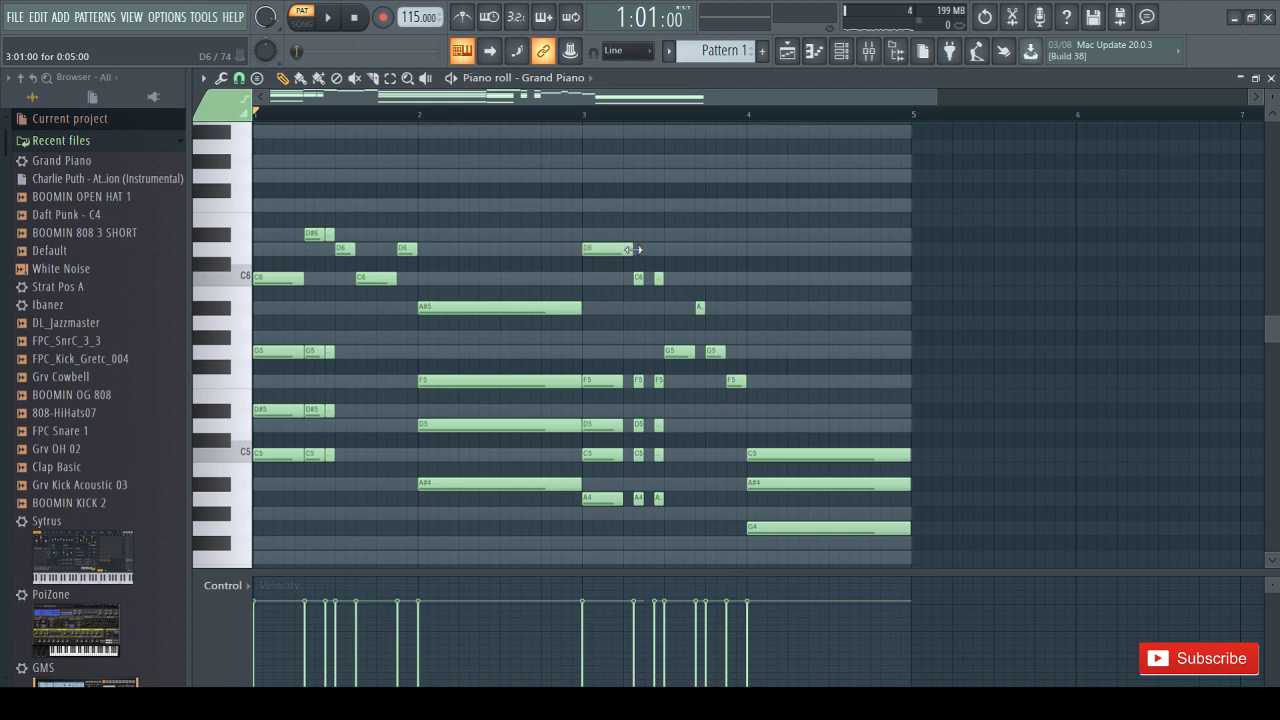
key("space")
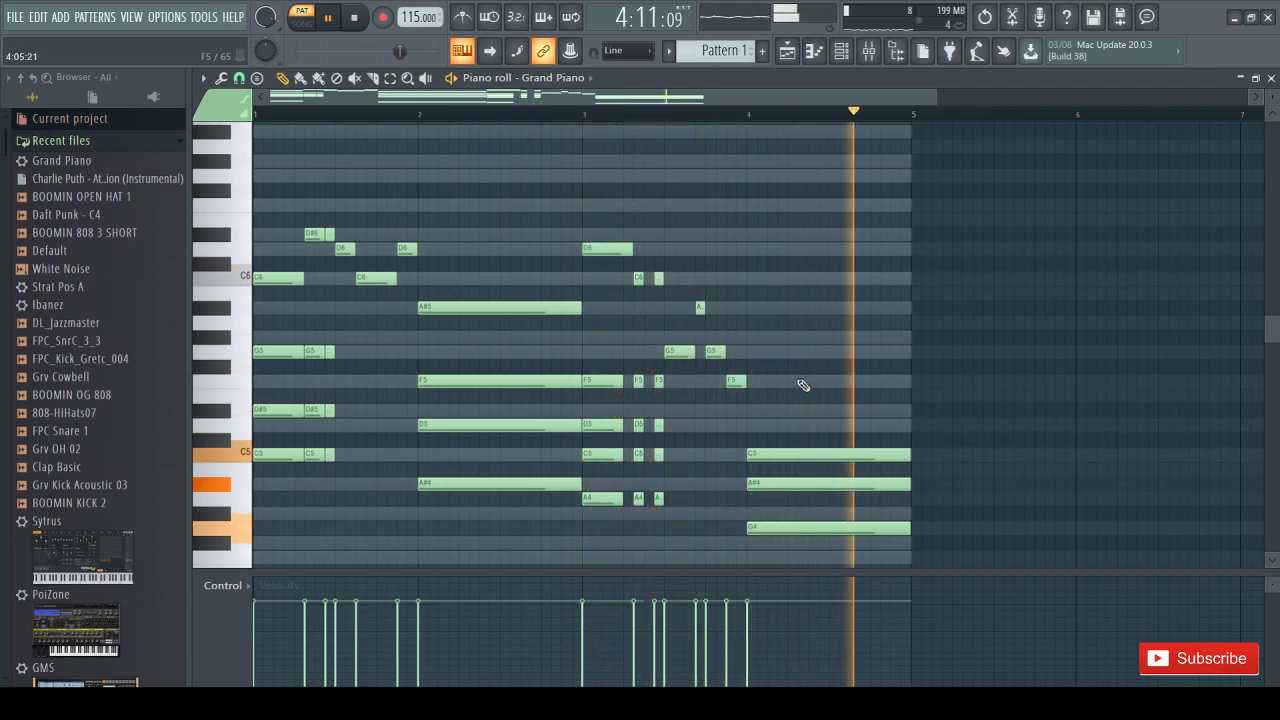
scroll(790, 440, "down", 4)
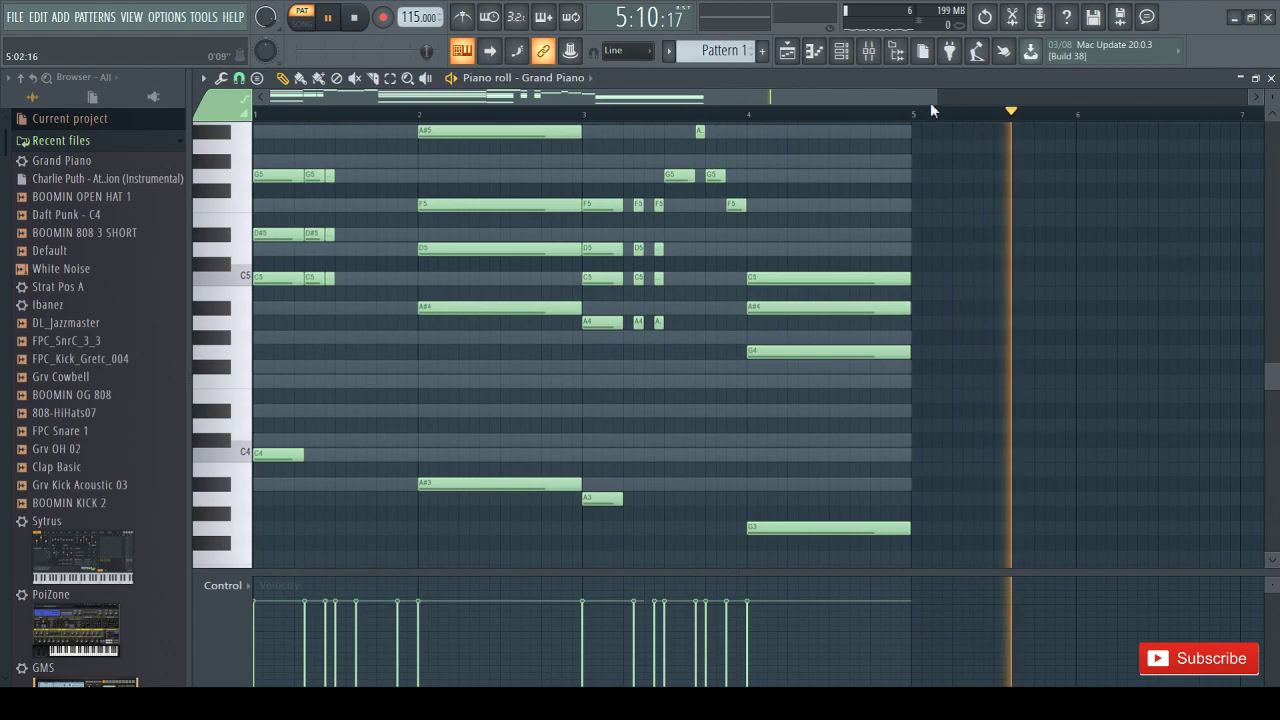
left_click_drag(930, 102, 1150, 100)
scroll(766, 366, "up", 7)
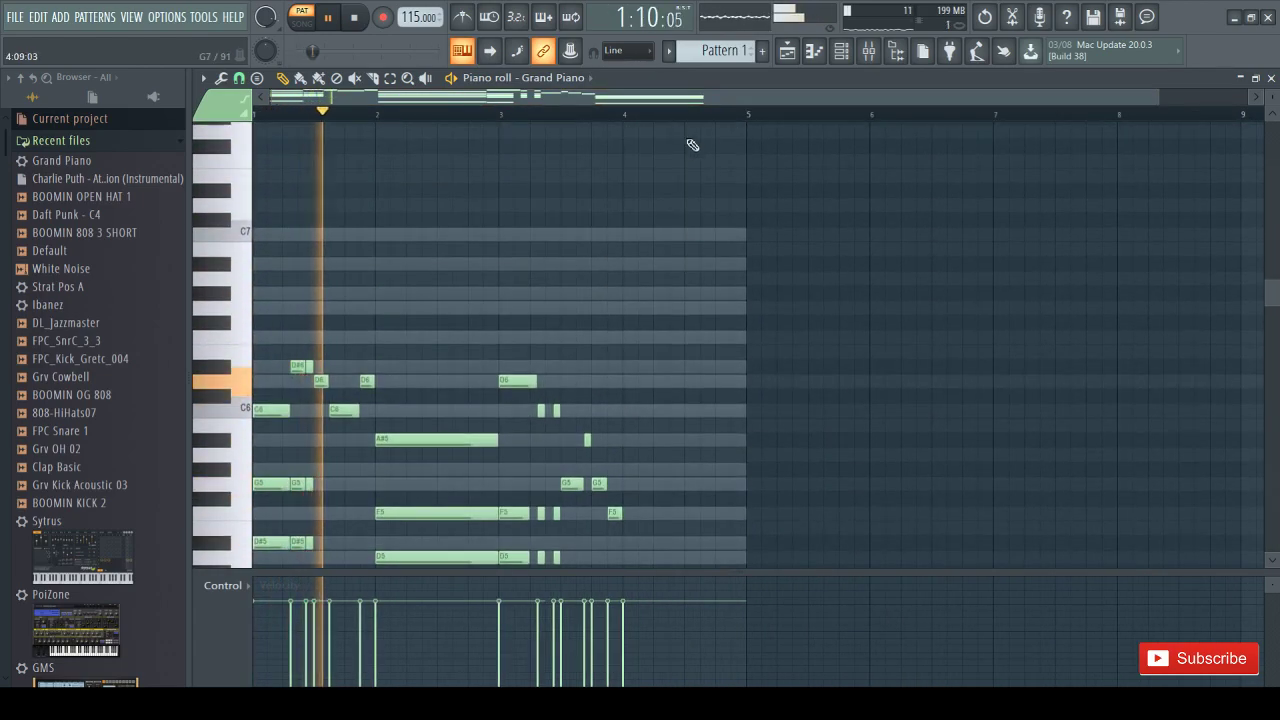
key("space")
Minimize the piano roll and audition the recent samples FPC_Kick_Gretc_004 and FPC_SnrC_3_3
left_click(1240, 79)
scroll(118, 360, "down", 8)
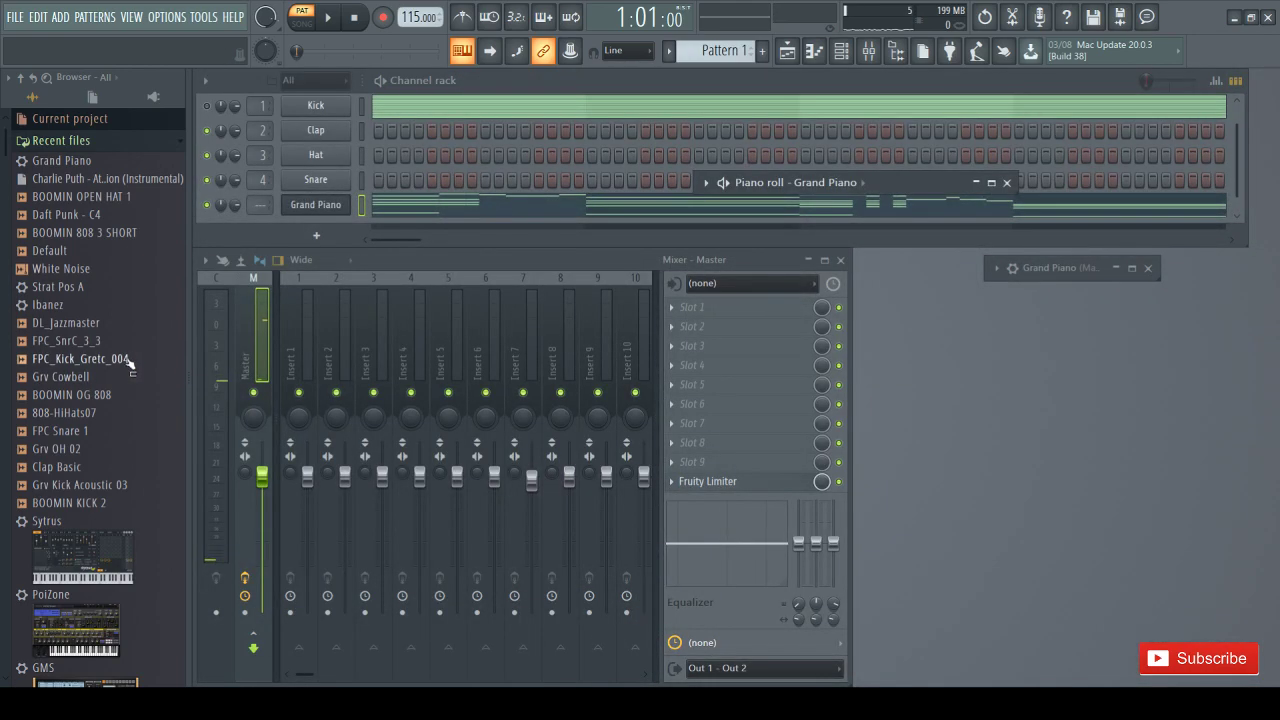
scroll(72, 405, "up", 8)
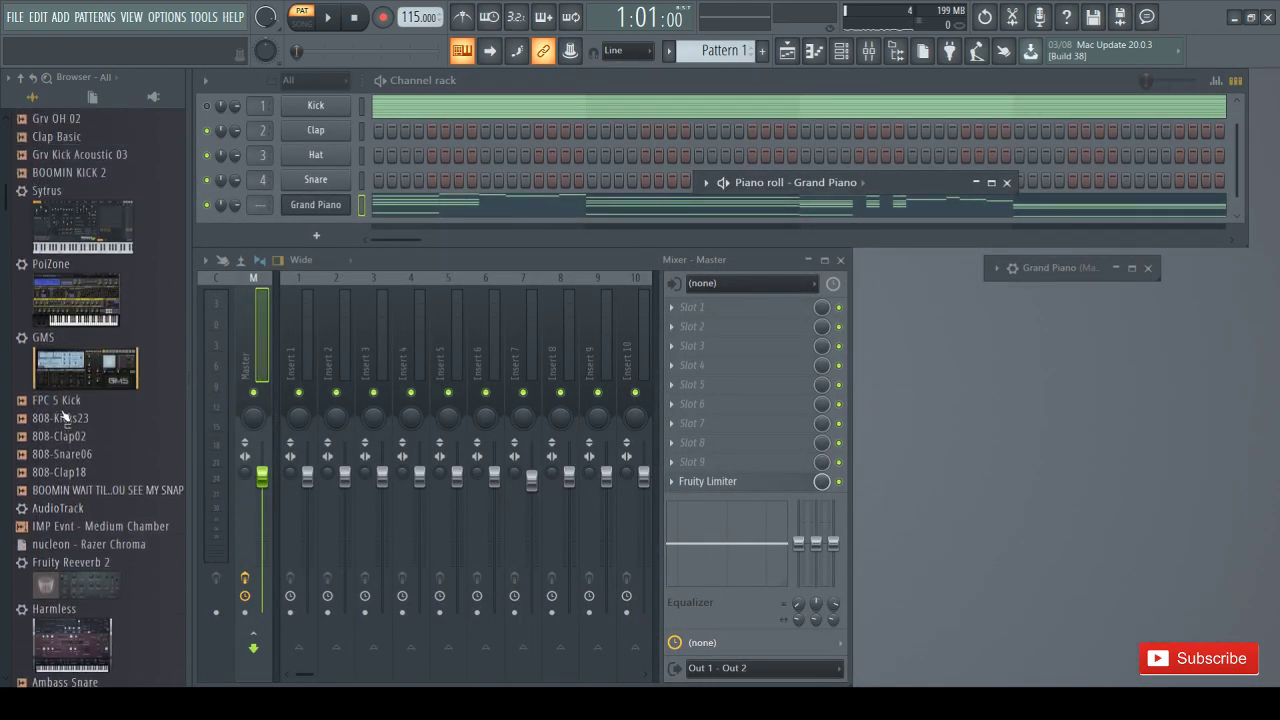
left_click(72, 341)
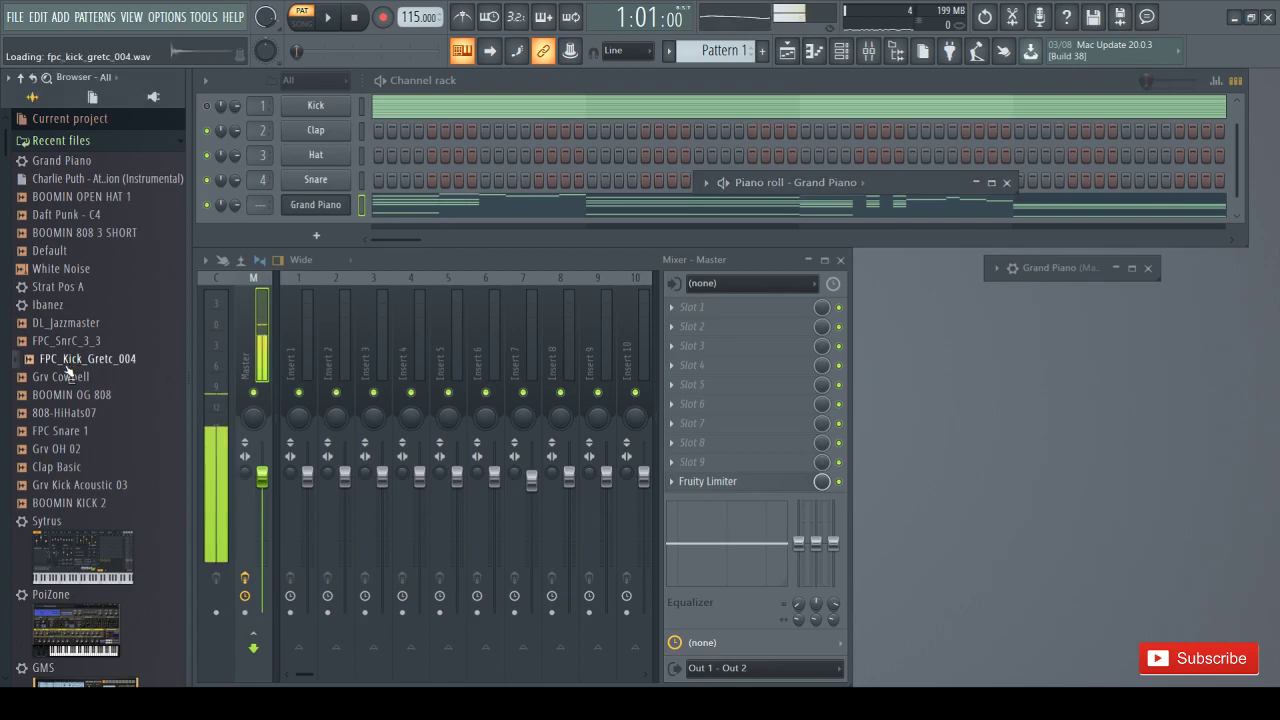
left_click(50, 340)
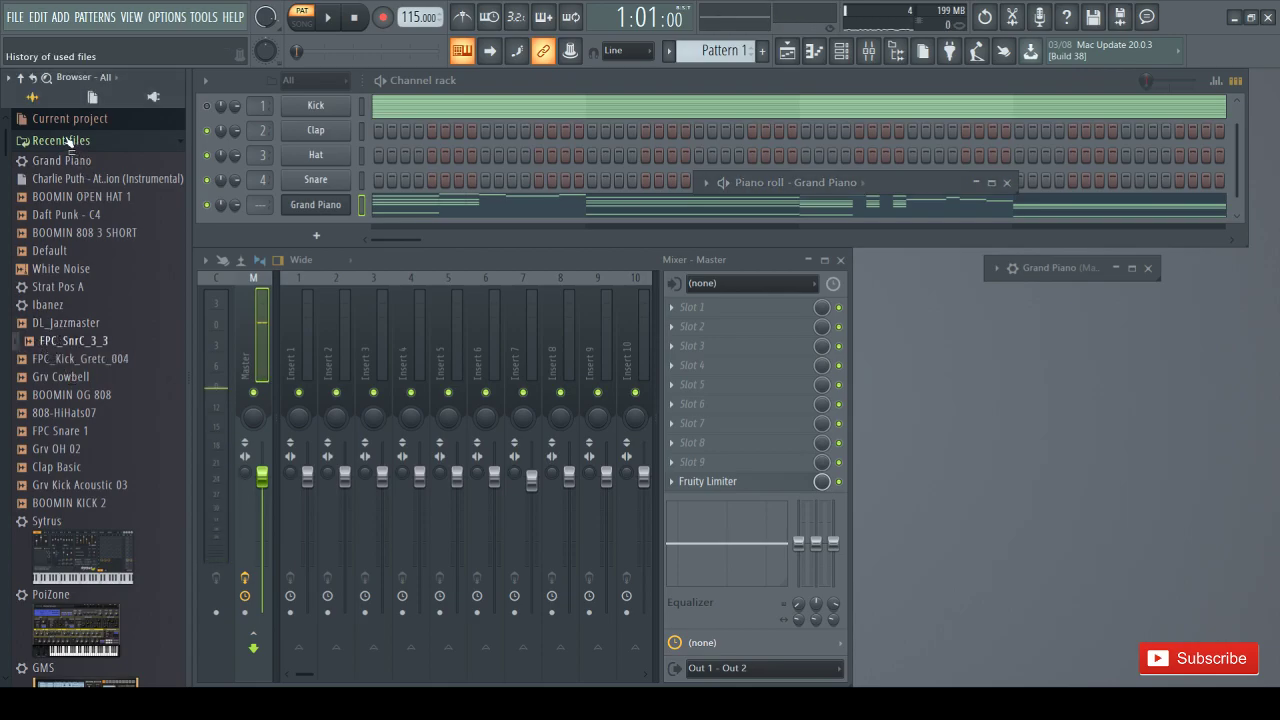
Open the Metro Boomin sample folder and audition BOOMIN KICK 1, 2 and 3
scroll(84, 302, "down", 15)
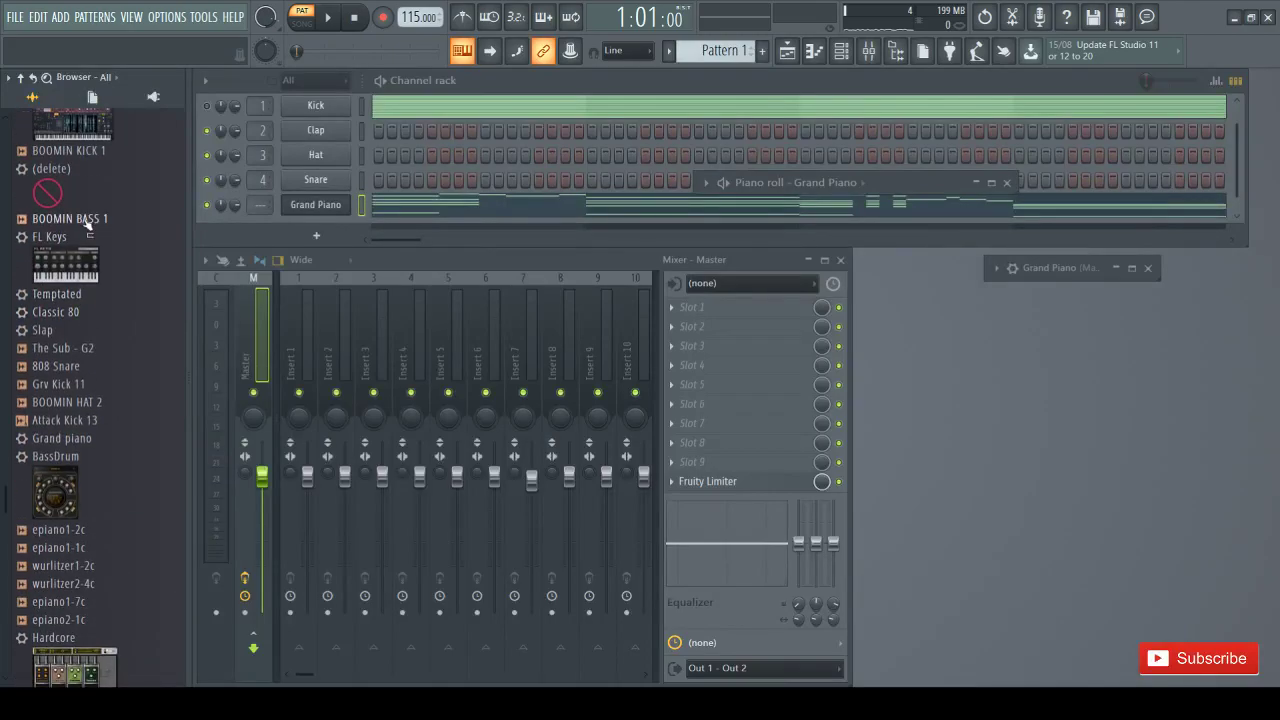
scroll(86, 300, "down", 12)
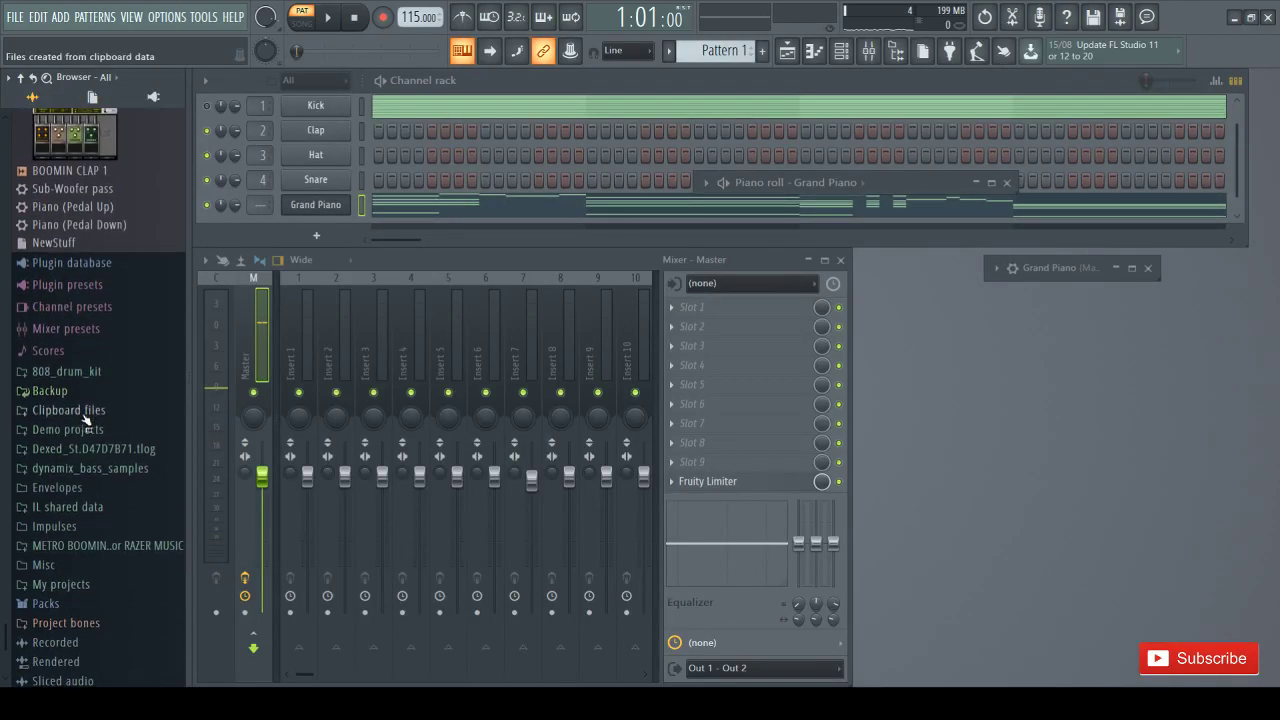
left_click(90, 545)
scroll(90, 545, "down", 2)
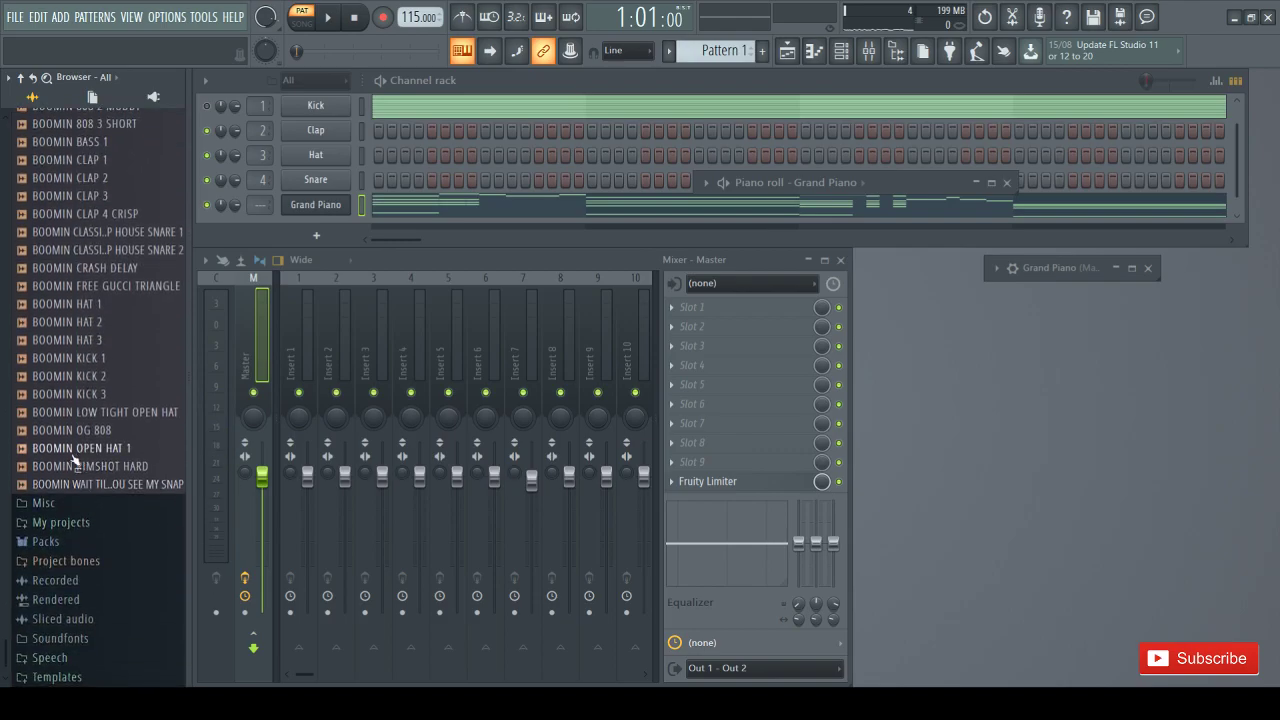
left_click(97, 377)
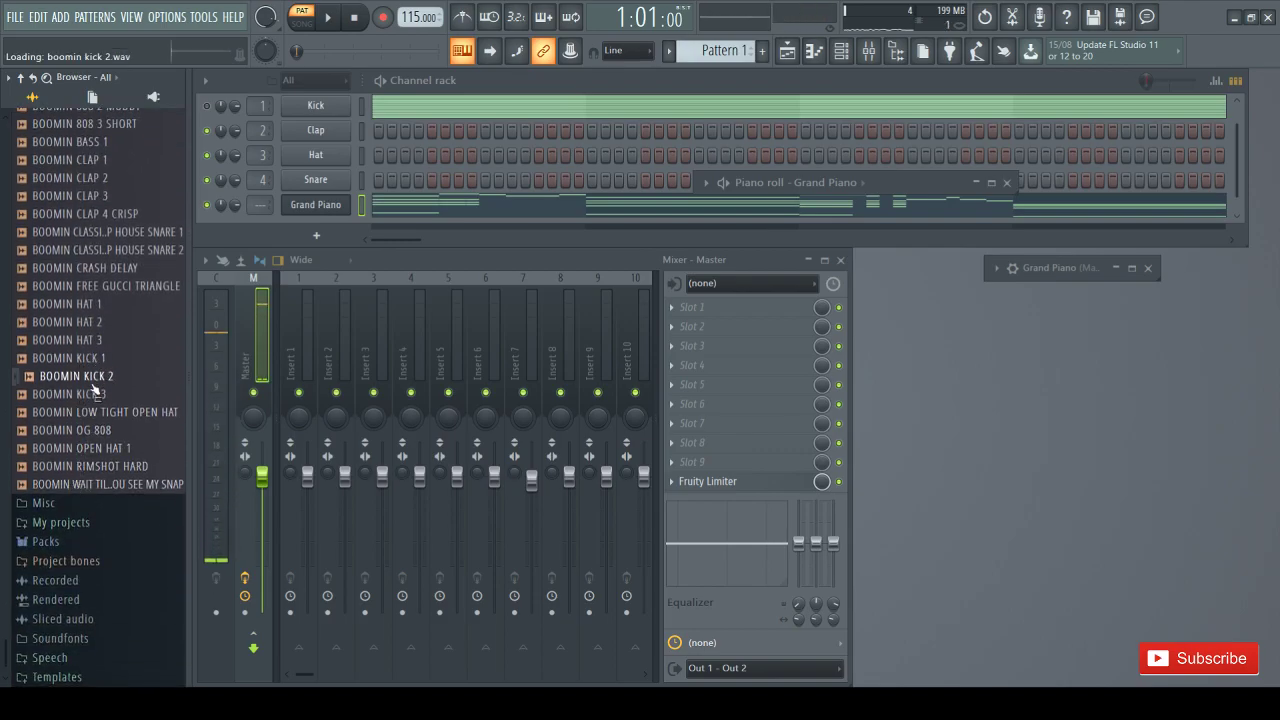
left_click(93, 395)
left_click(97, 362)
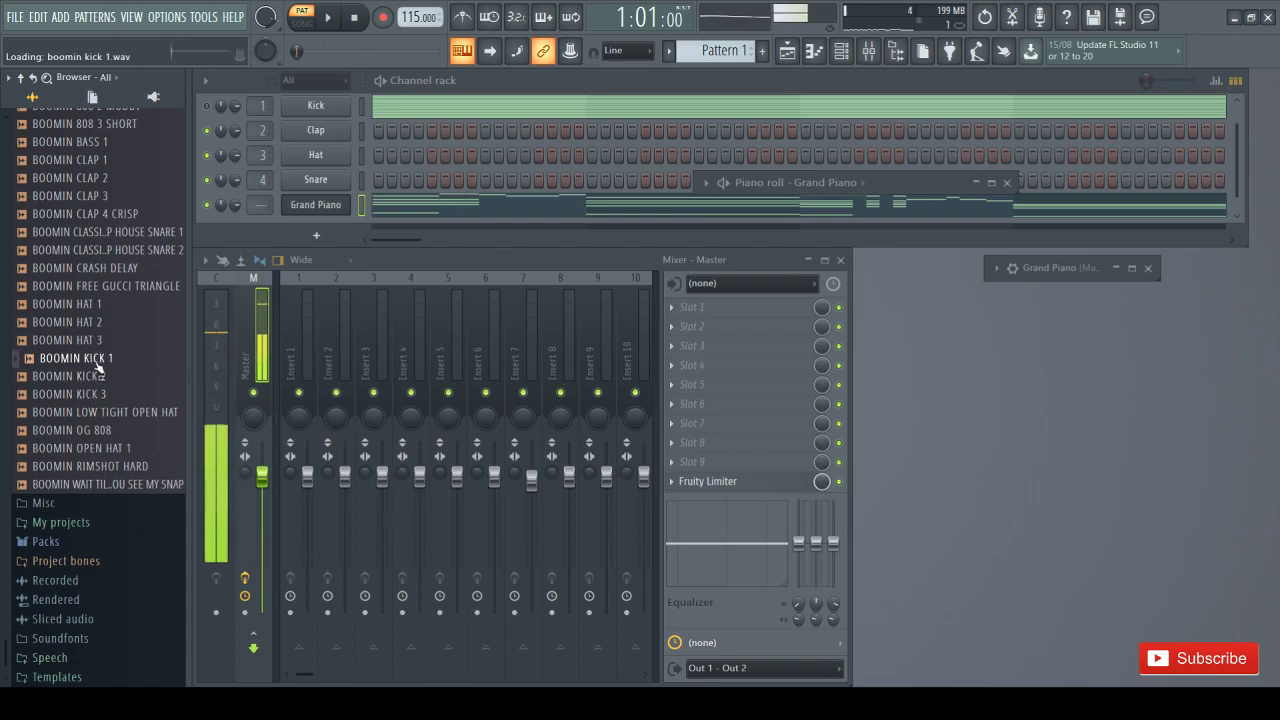
left_click(97, 375)
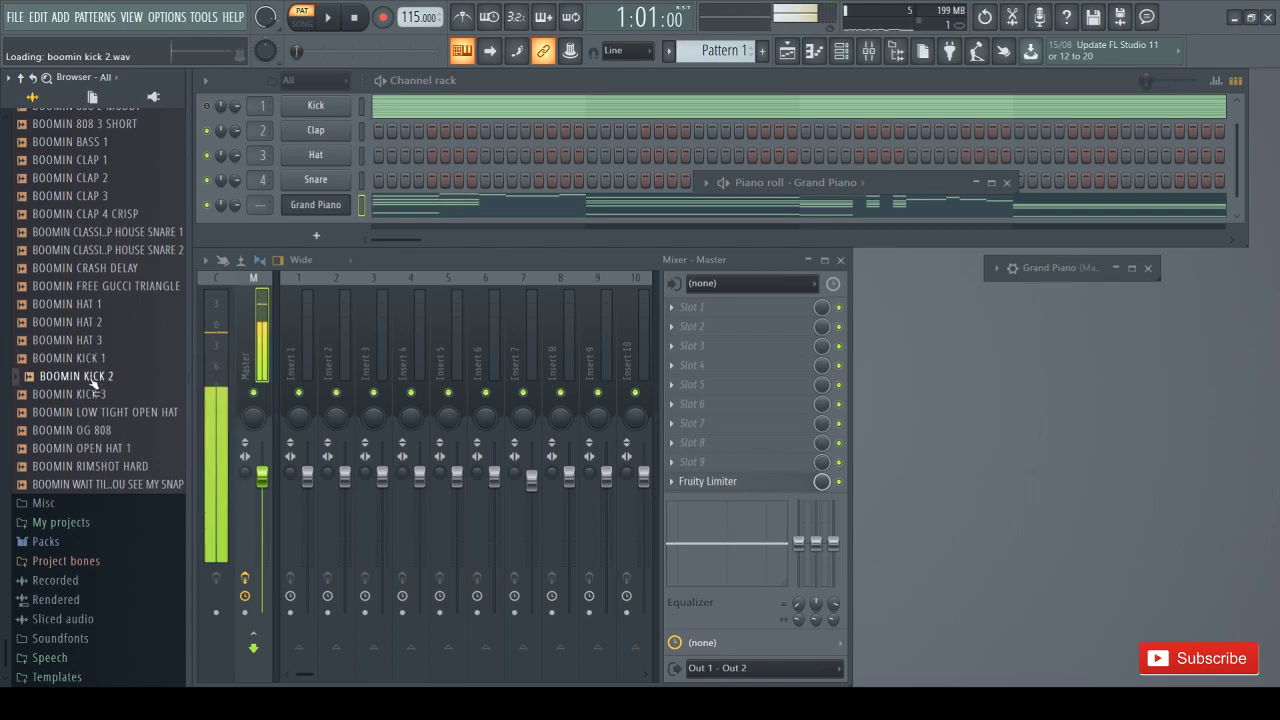
Open the Kicks folder of the Drums pack and audition the 707, 22in, 909, Alma and Chromo kicks
left_click(96, 541)
left_click(85, 527)
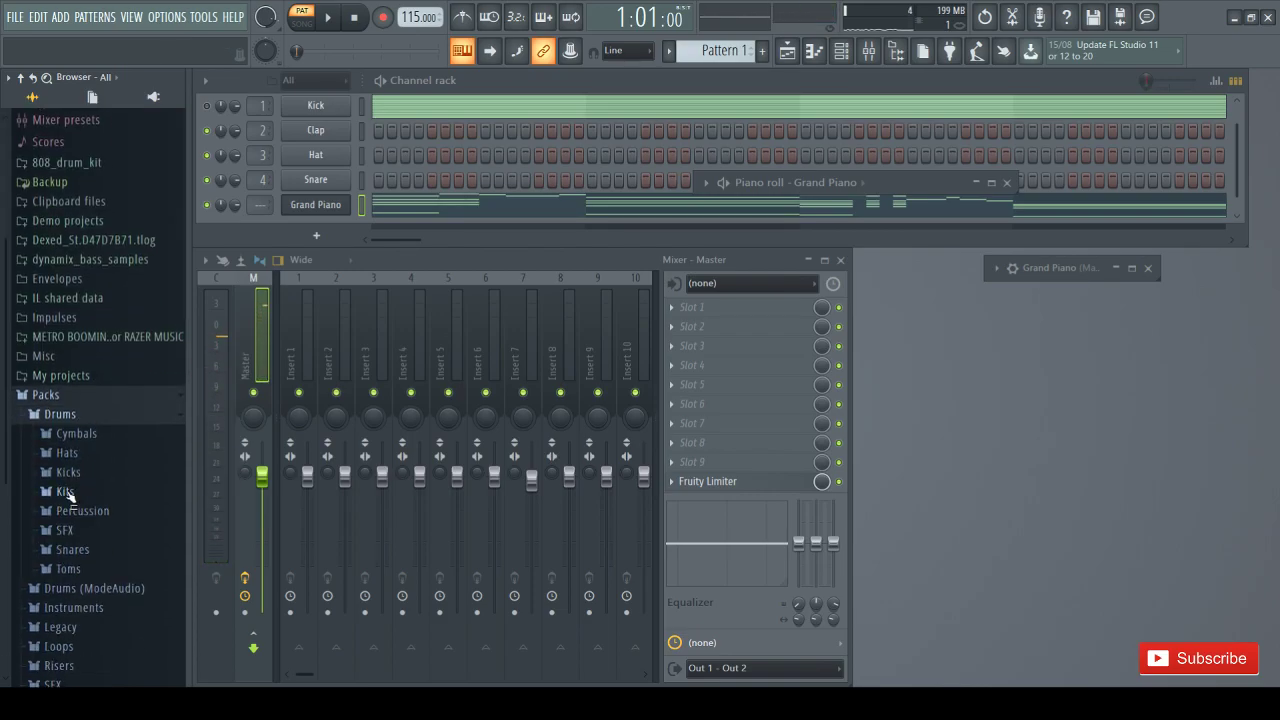
left_click(62, 474)
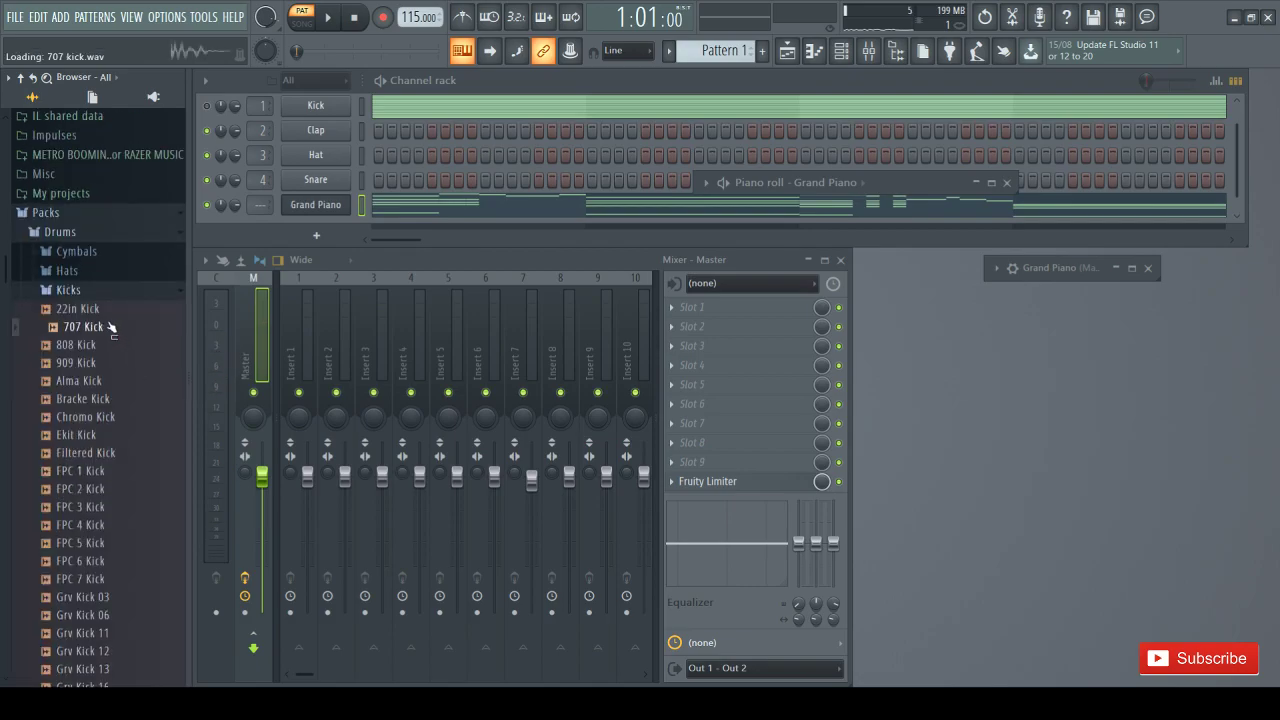
left_click(77, 308)
left_click(76, 362)
left_click(80, 380)
left_click(96, 417)
Audition FPC 4 Kick, FPC 7 Kick and Grv Kick 11, 17, 16 and 19
scroll(92, 424, "down", 2)
left_click(100, 418)
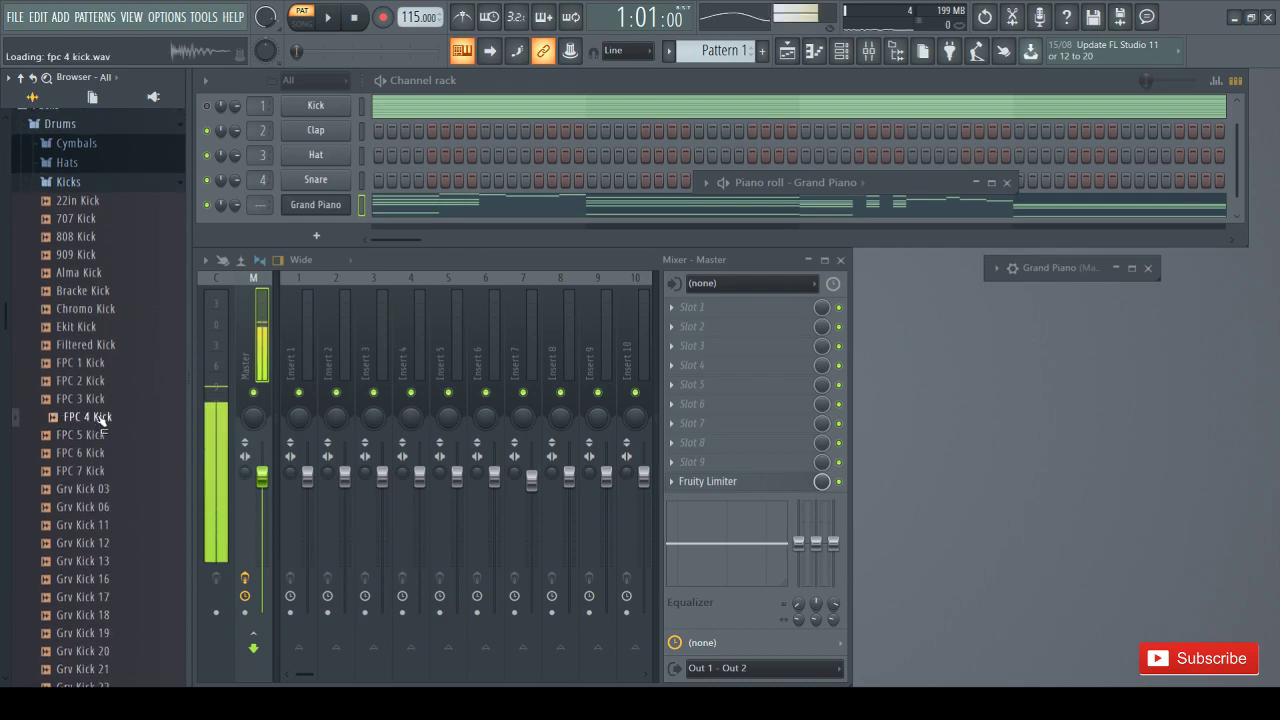
scroll(94, 428, "down", 2)
left_click(92, 362)
left_click(88, 417)
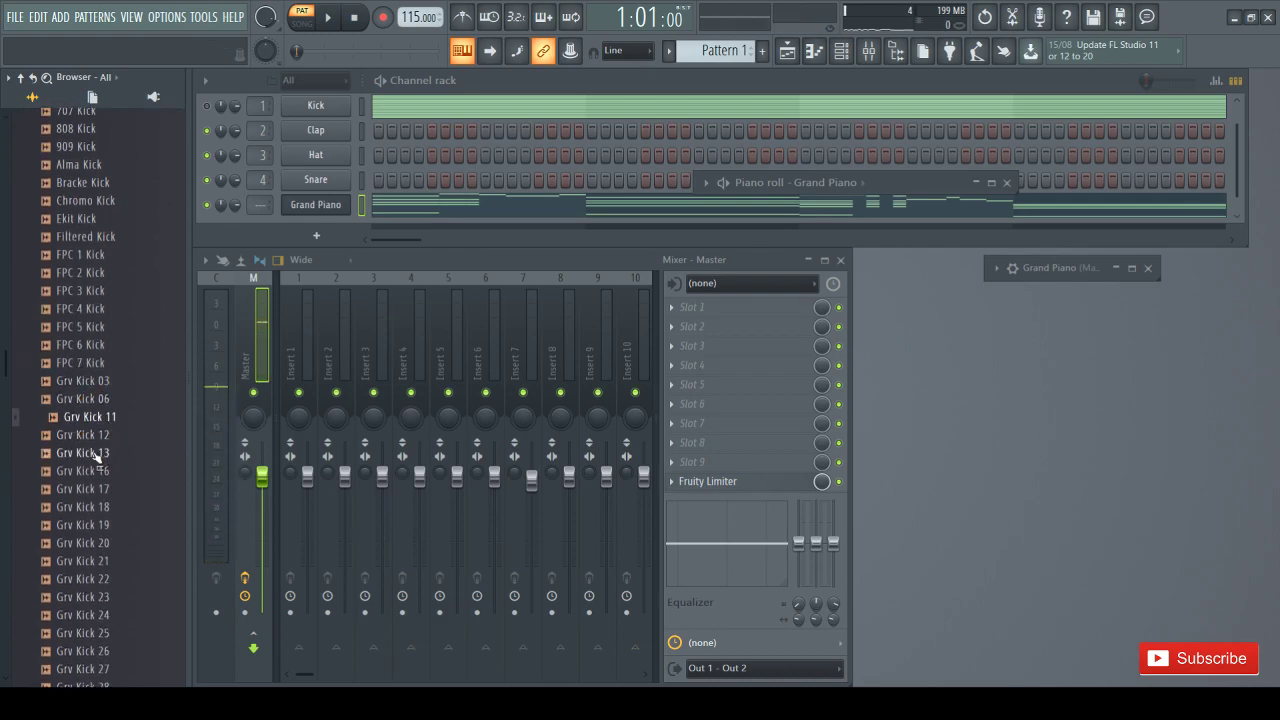
scroll(97, 446, "down", 2)
left_click(97, 381)
left_click(96, 363)
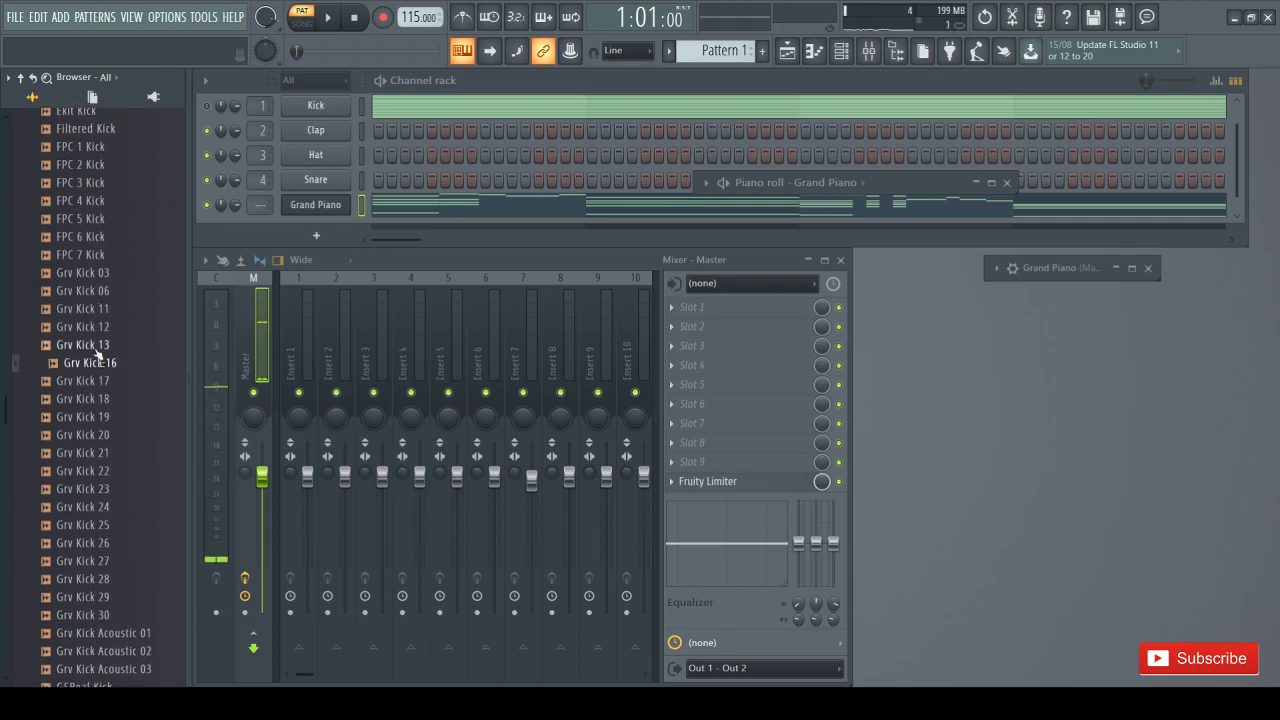
left_click(88, 417)
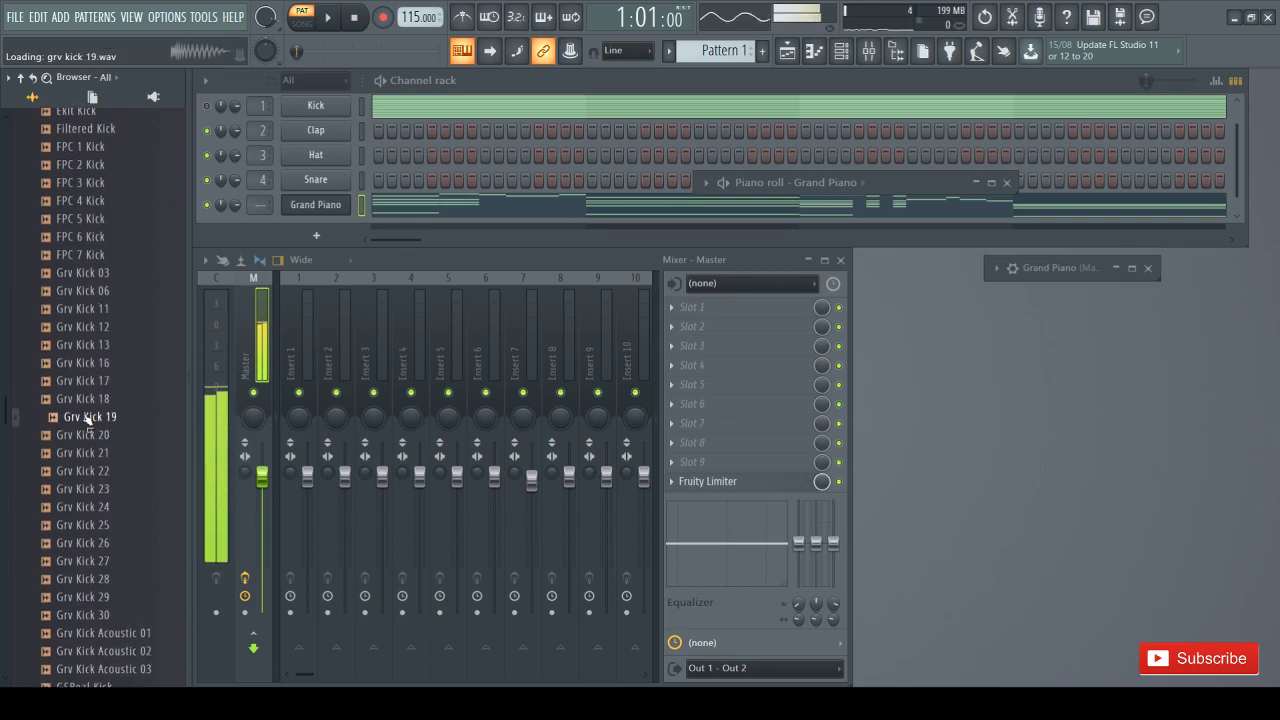
Return to the start of the Kicks samples and audition 22in Kick and 707 Kick again
scroll(124, 334, "up", 6)
left_click(100, 310)
left_click(100, 327)
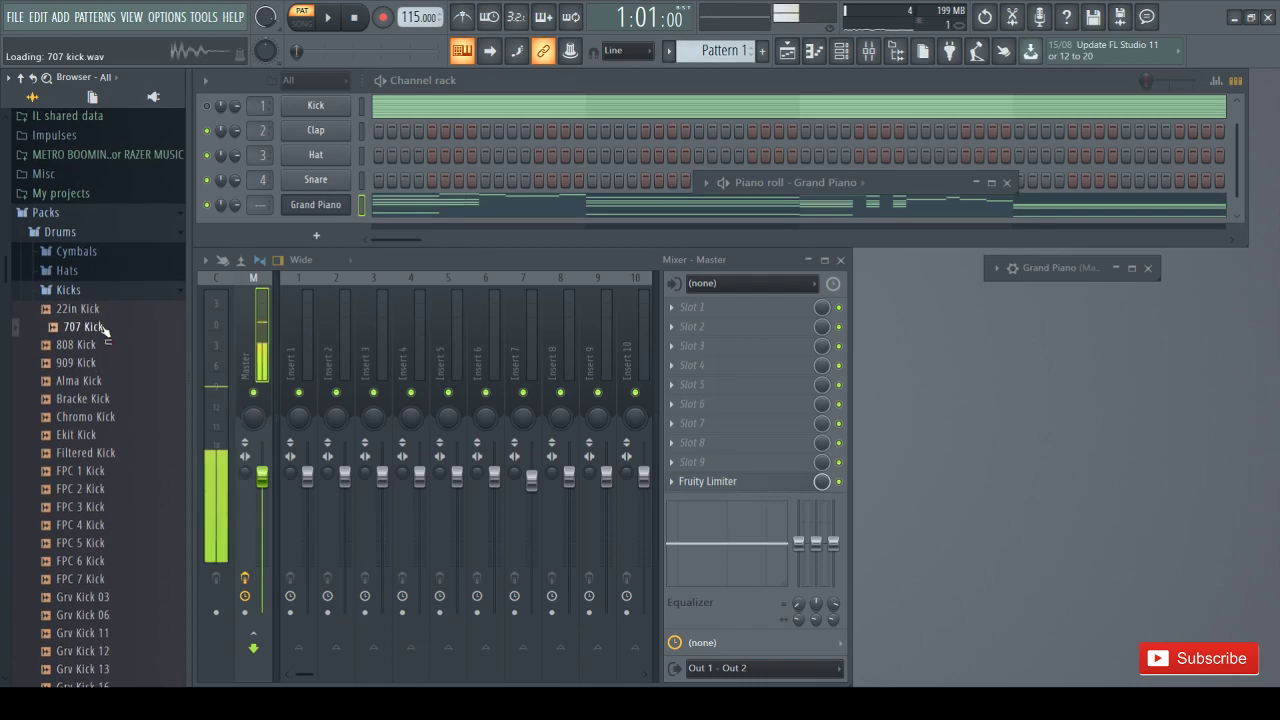
Replace the Clap channel's sample with BOOMIN KICK 2 from the Metro Boomin folder, fill every fourth step, and play the pattern
scroll(104, 330, "up", 8)
left_click(80, 449)
scroll(115, 480, "down", 5)
left_click_drag(98, 376, 318, 141)
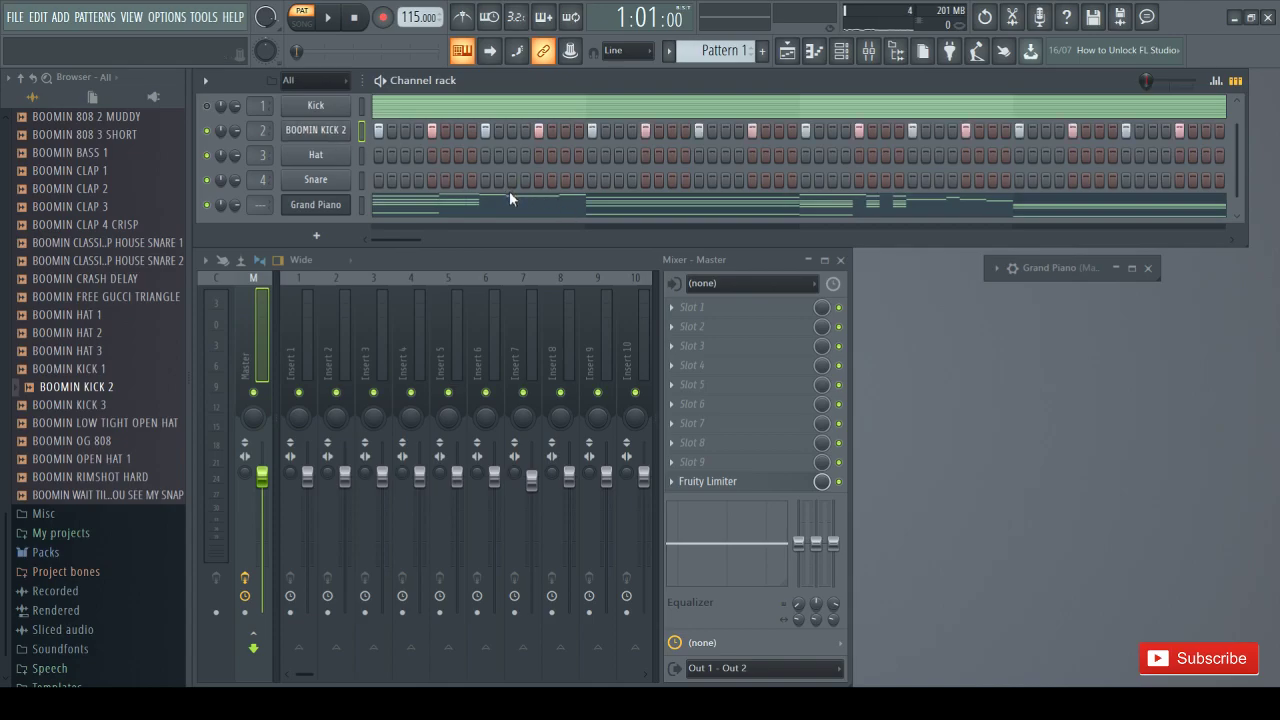
key("space")
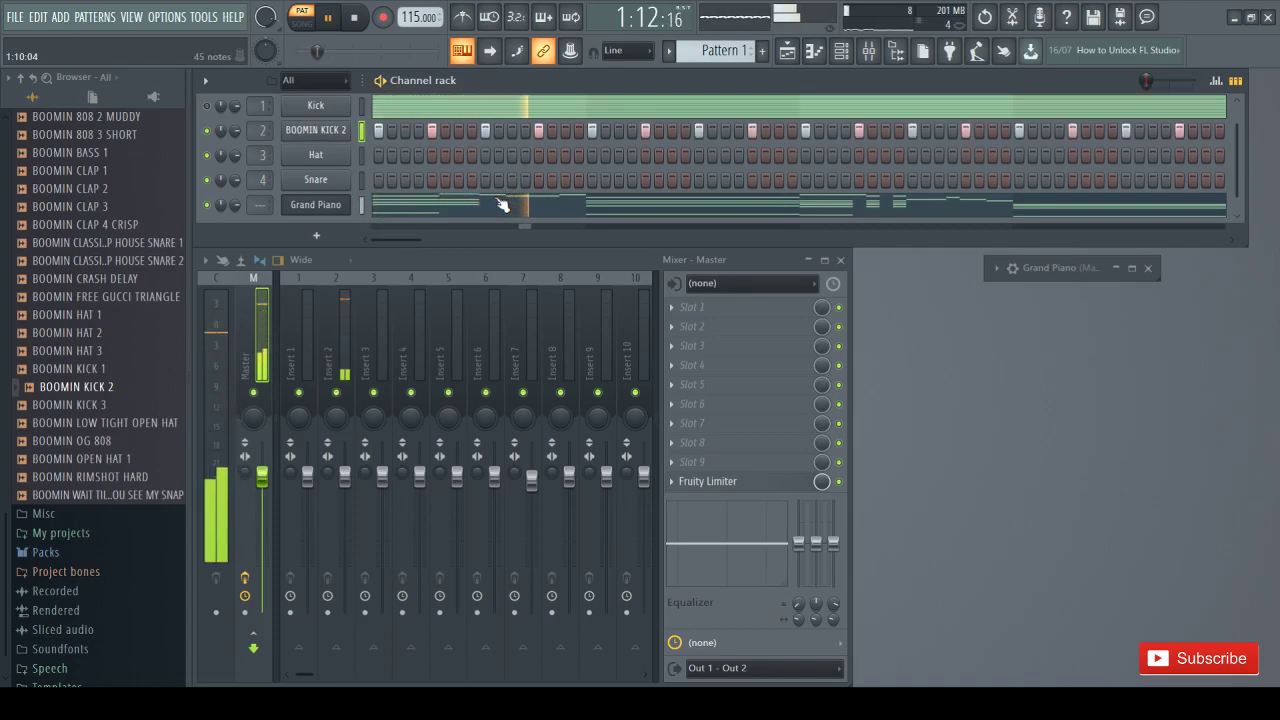
Switch to the empty Pattern 4, return to Pattern 1, and listen to the kick with the piano before stopping playback
key("F4")
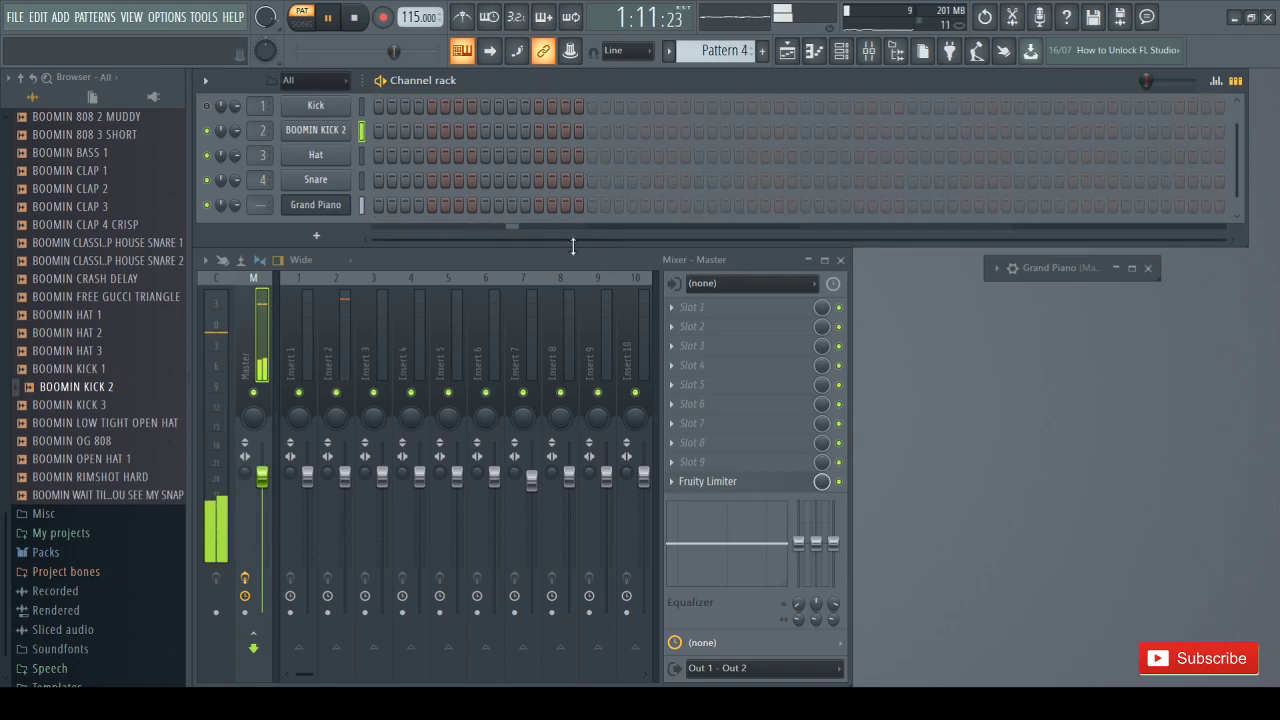
scroll(447, 204, "down", 1)
scroll(487, 160, "up", 2)
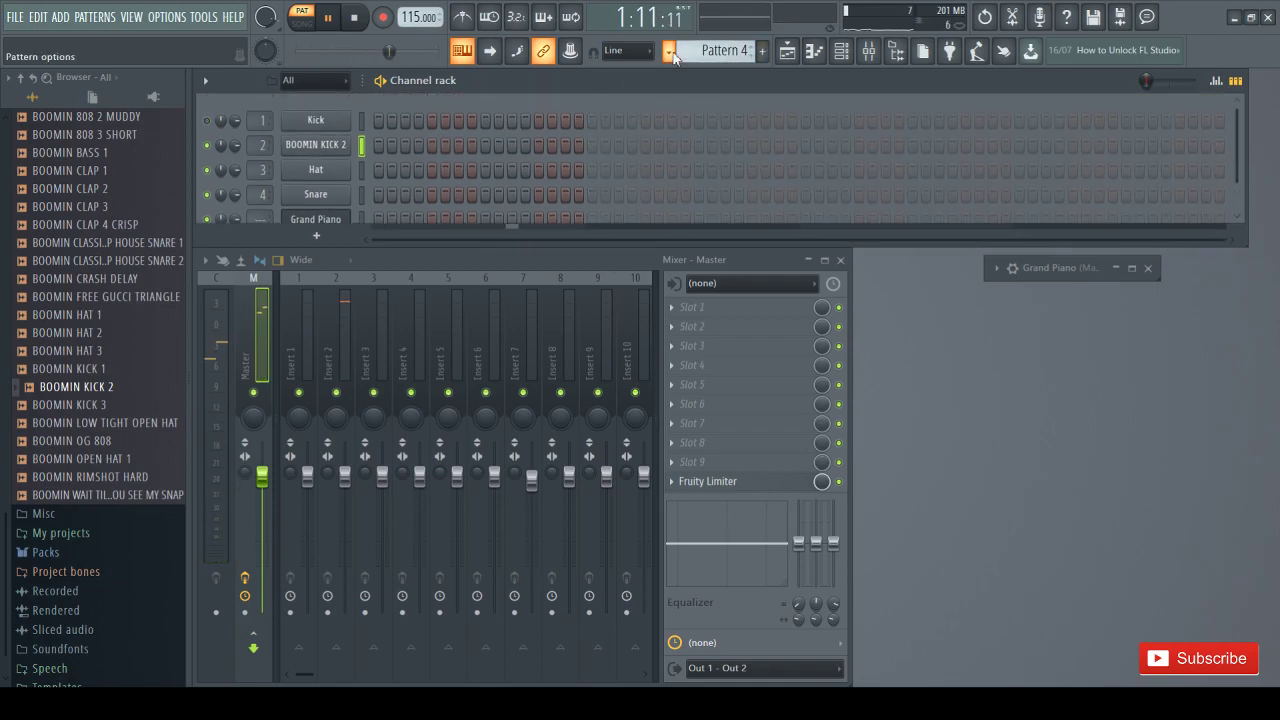
left_click(705, 70)
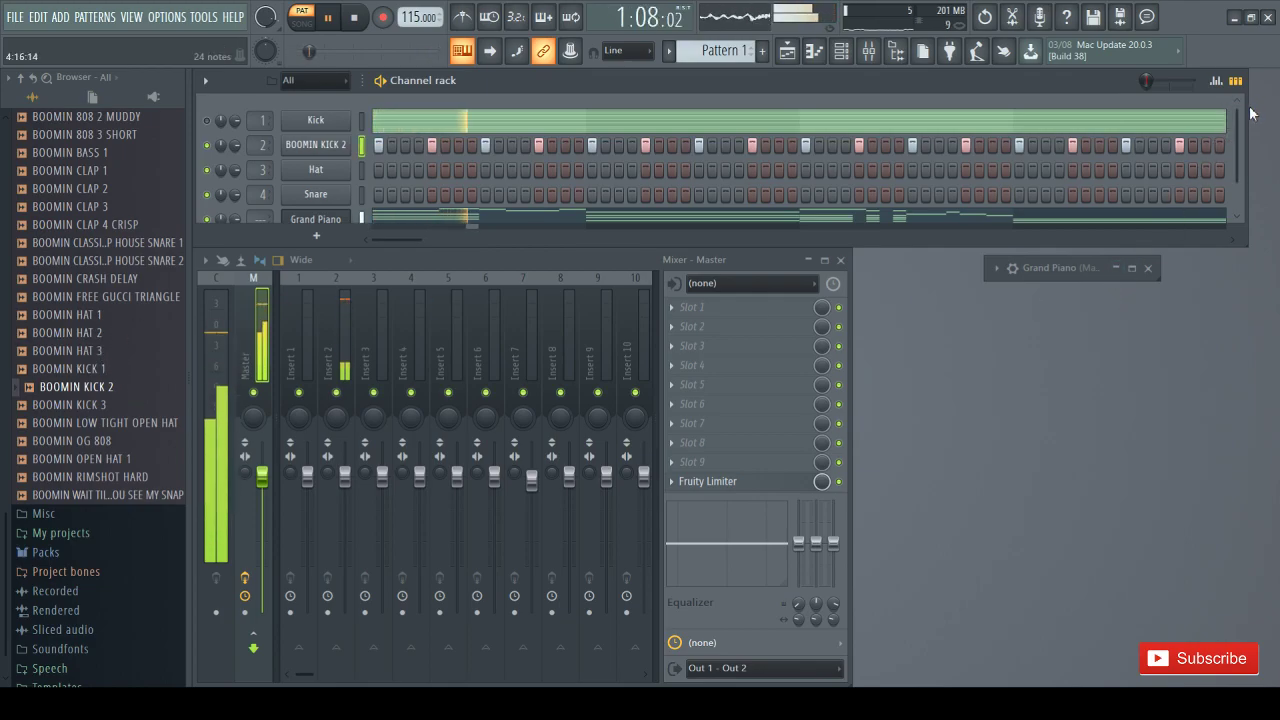
key("space")
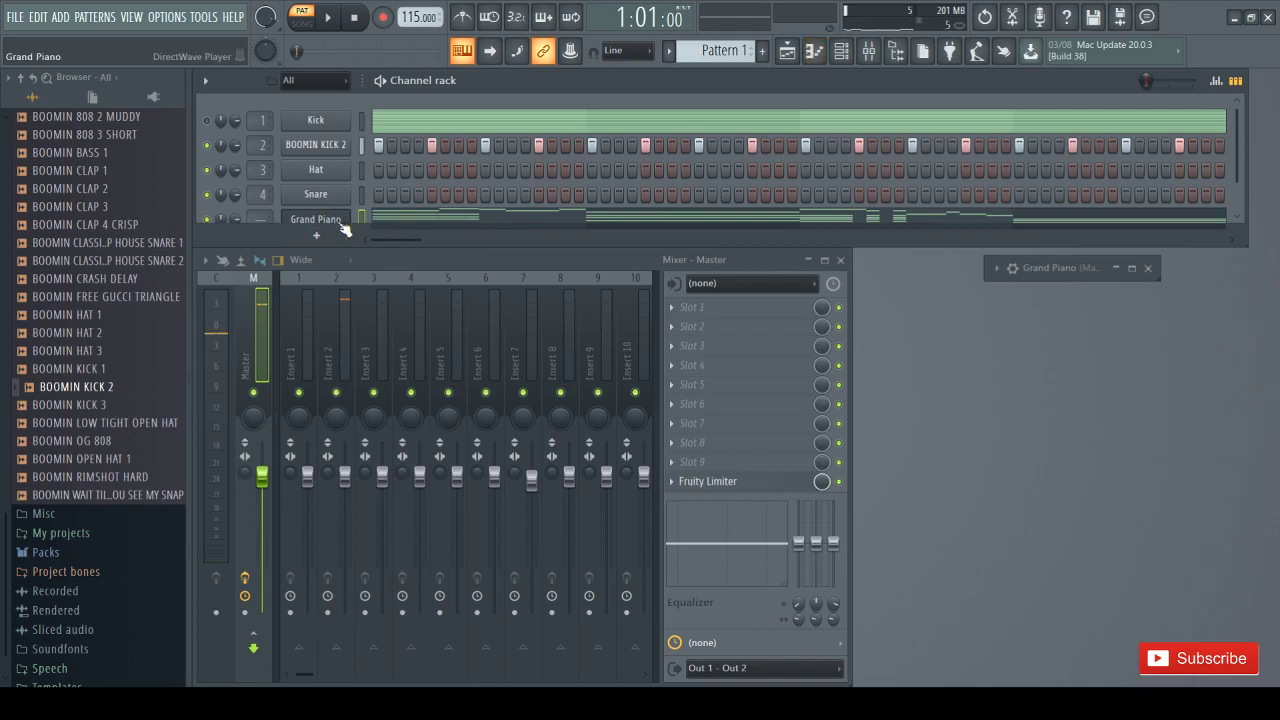
Open the Grand Piano notes in the piano roll and shorten the first C6 melody note to four steps, playing the opening to check it
left_click(402, 221)
left_click_drag(1158, 182, 289, 118)
left_click(897, 118)
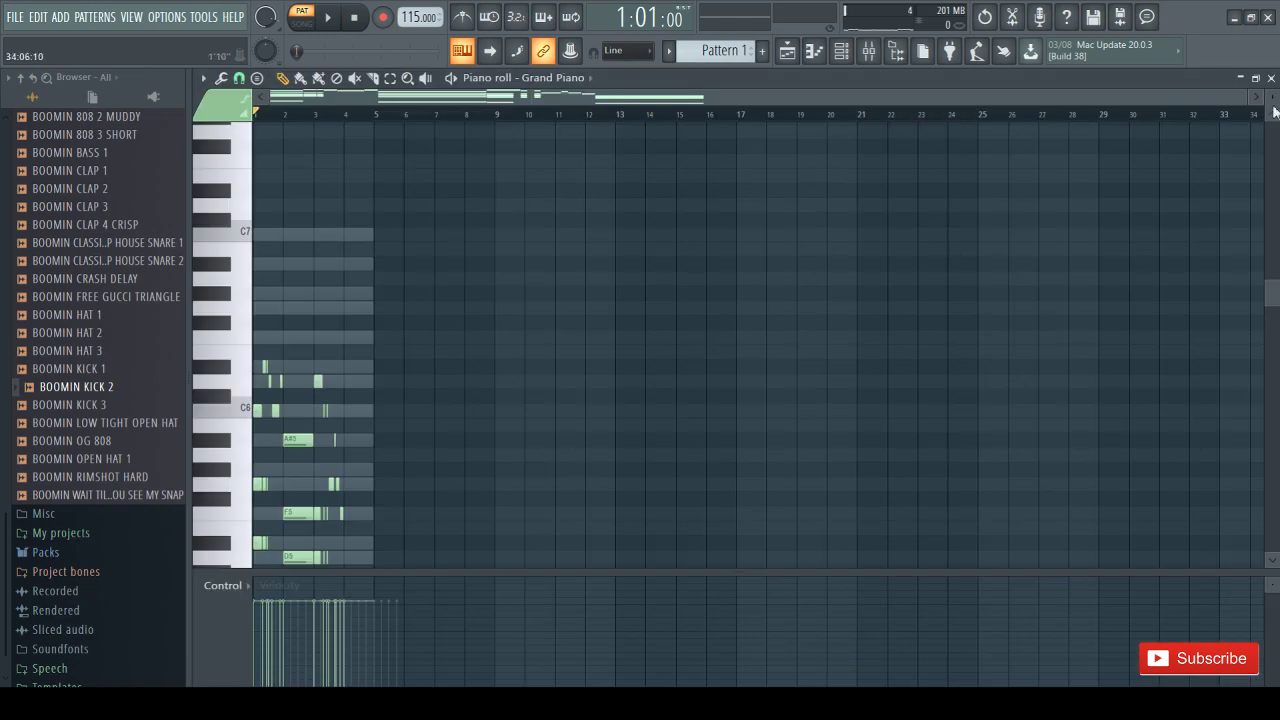
left_click_drag(1250, 100, 993, 100)
scroll(356, 322, "down", 4)
key("space")
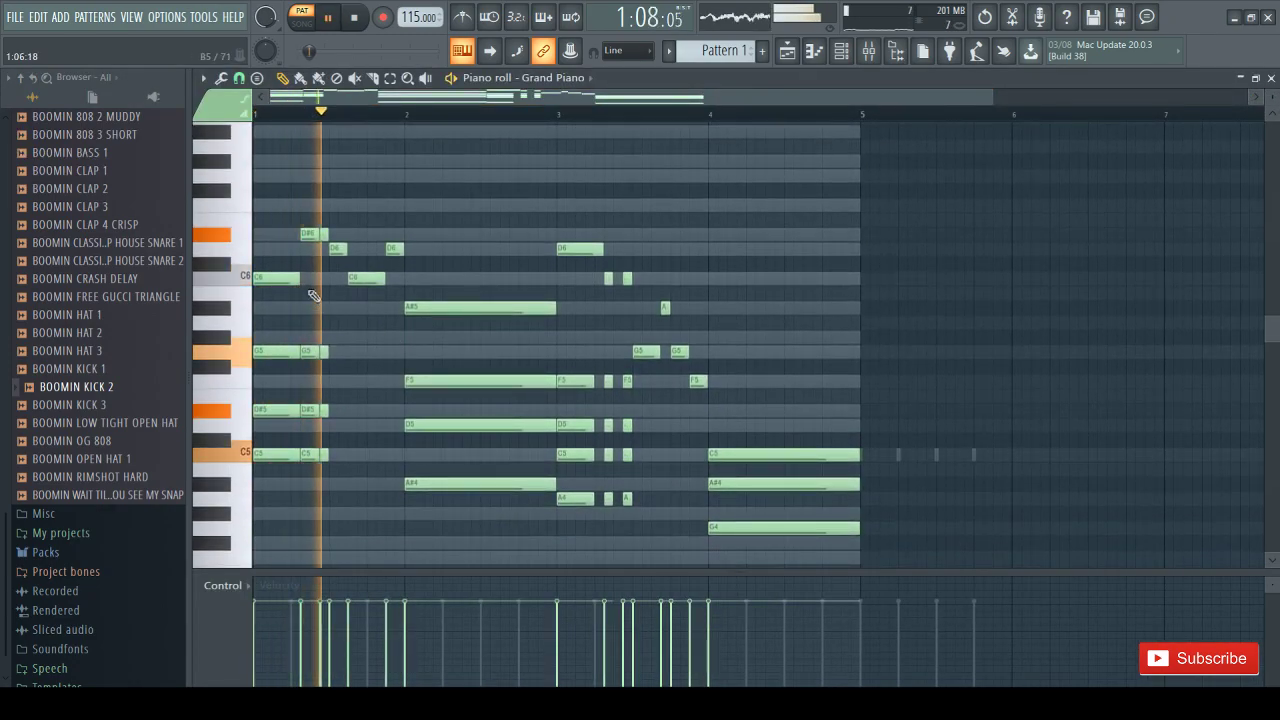
key("space")
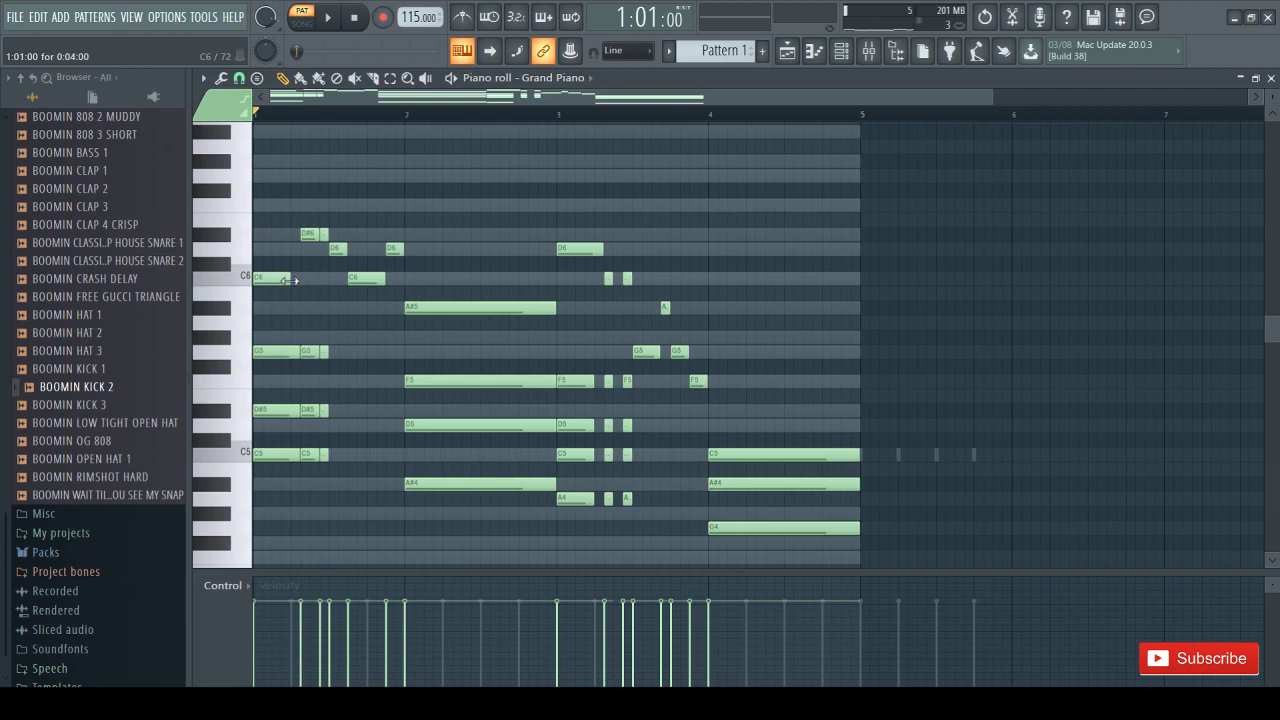
key("space")
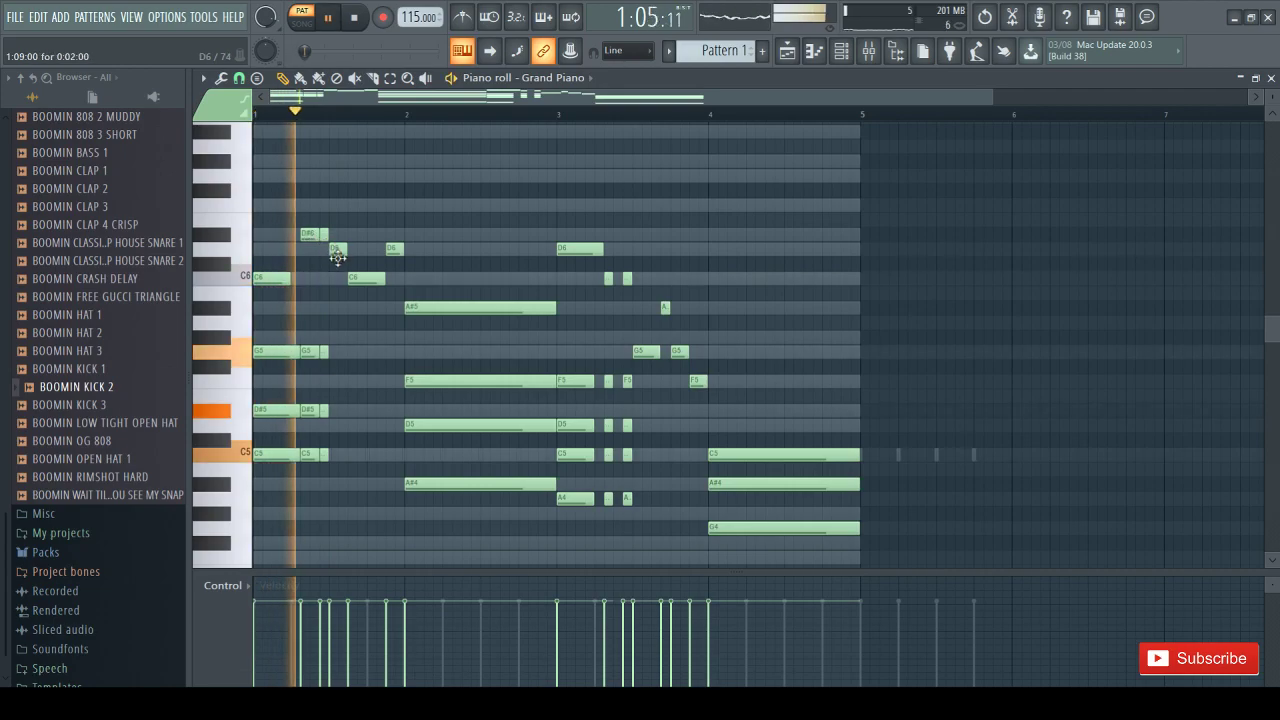
key("space")
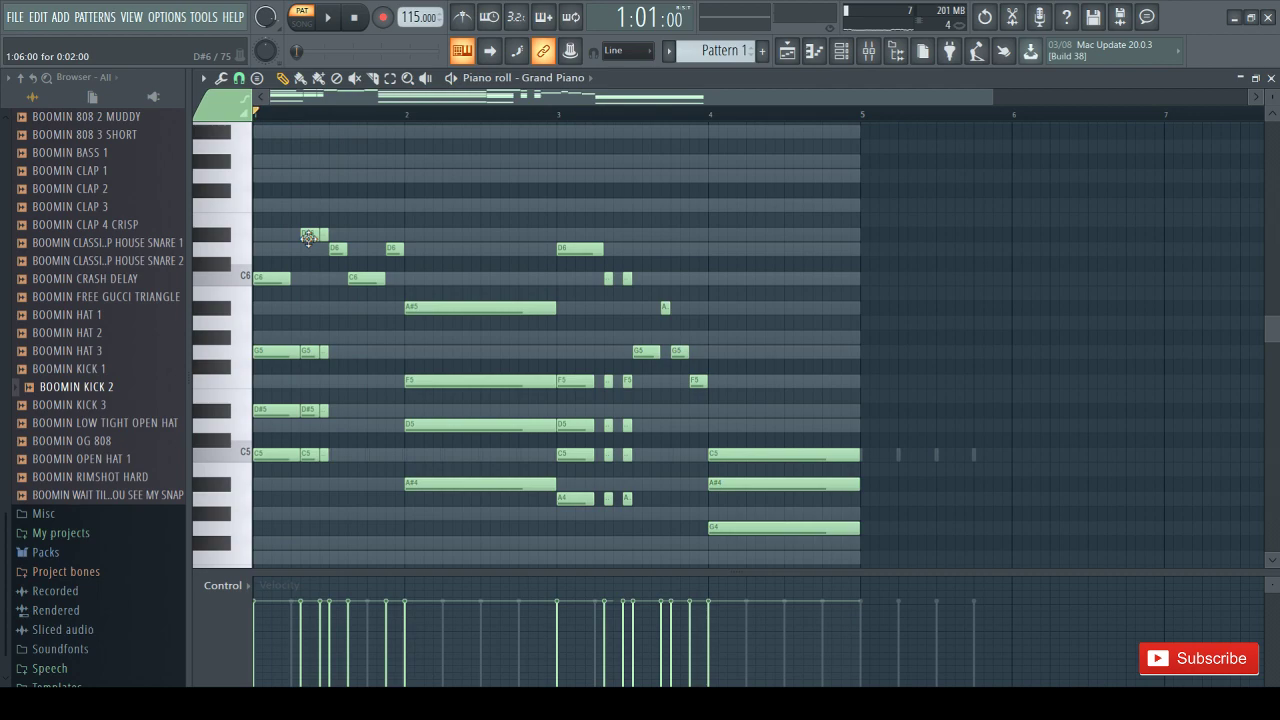
Shorten bar 1's opening C5, D#5 and G5 chord to match the C6 note and shift the following short chords earlier against it
left_click_drag(297, 334, 289, 452)
left_click_drag(285, 333, 275, 477)
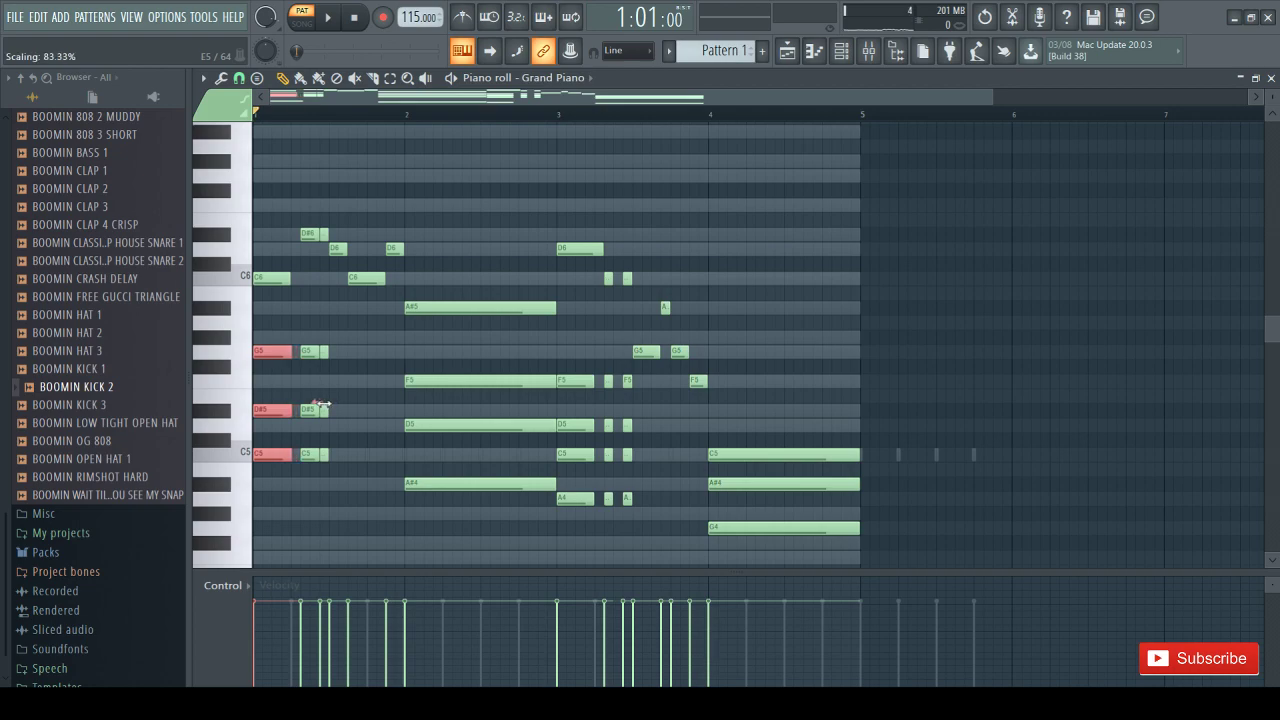
left_click_drag(320, 385, 311, 470)
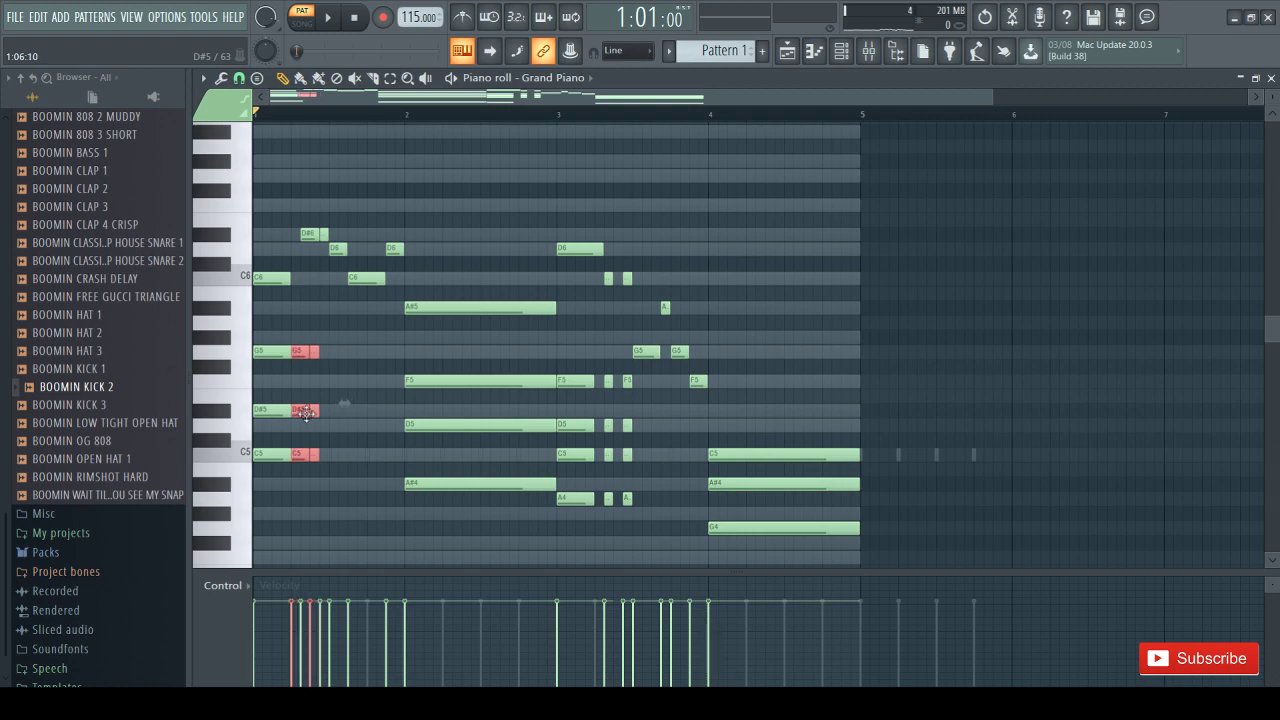
left_click(375, 381, "ctrl")
Align the D#6 melody notes in bar 1 with the shifted chord, making each two steps long, and play the progression
key("space")
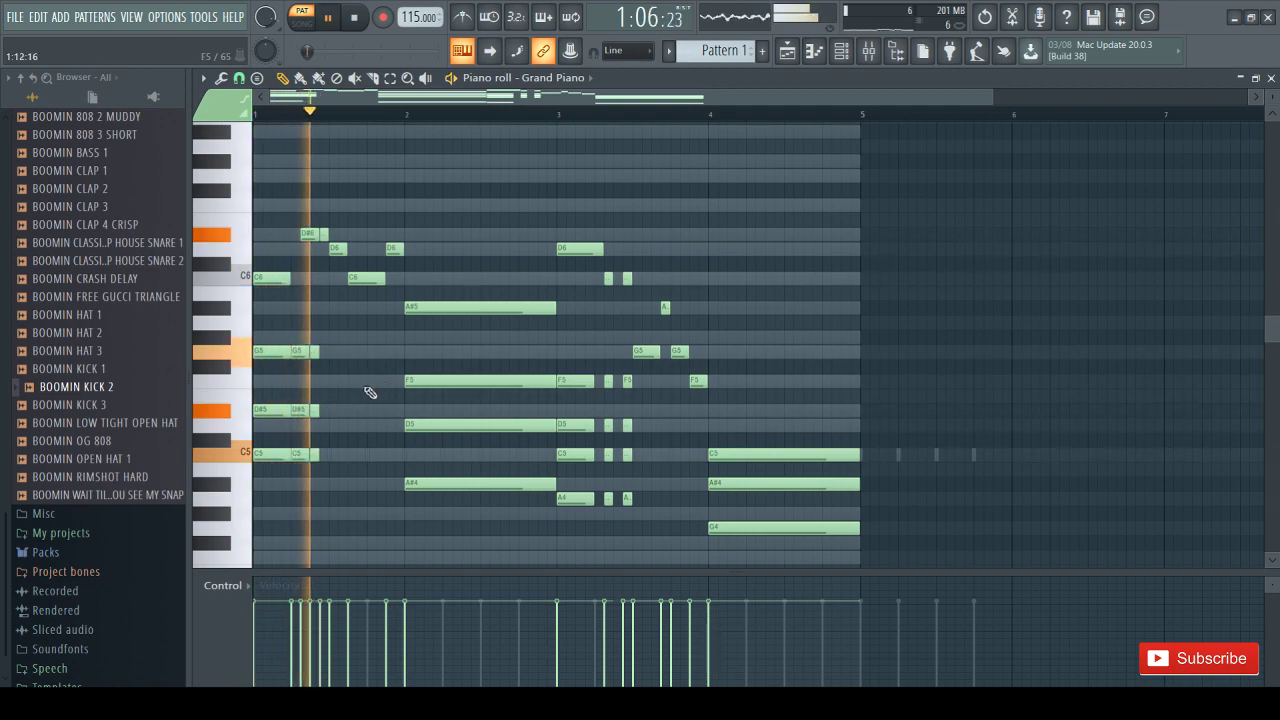
key("space")
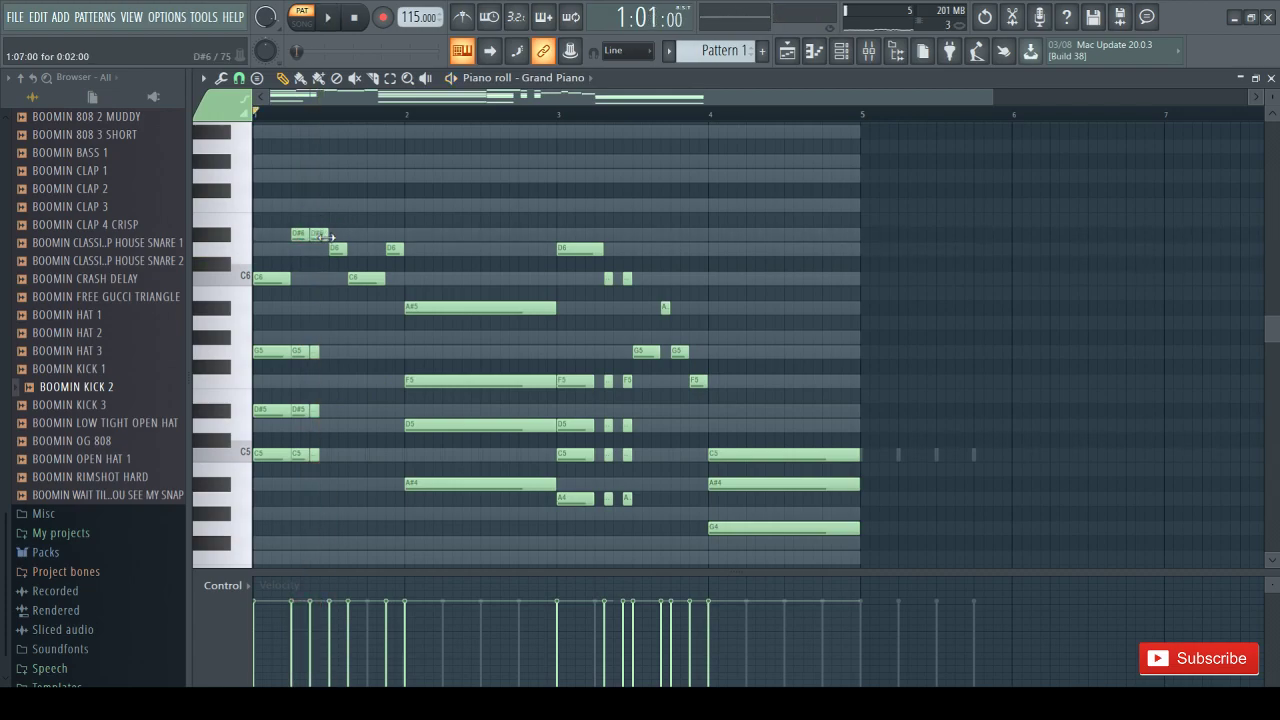
key("space")
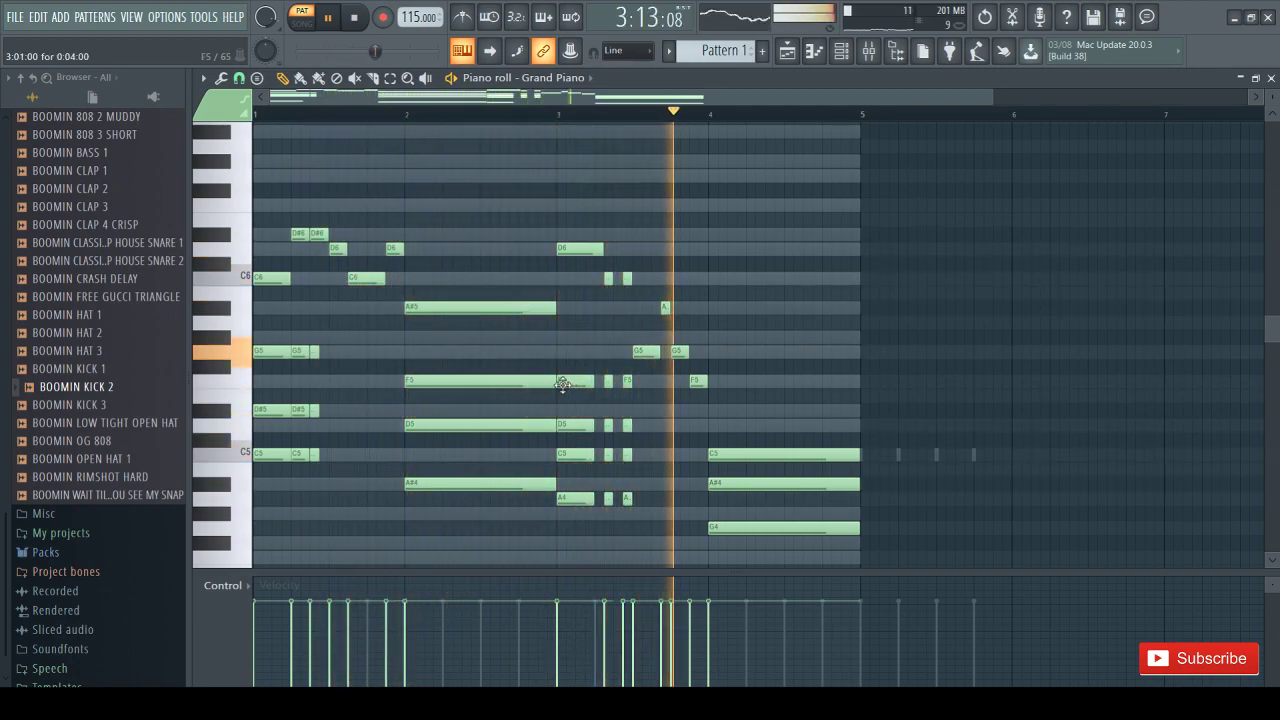
scroll(633, 383, "down", 5)
key("space")
Add consecutive two-step A#3 and C4 bass notes in the second half of bar 4 and play the pattern
scroll(790, 400, "up", 1)
mouse_move(793, 485)
left_mouse_down()
mouse_move(791, 423)
mouse_move(784, 495)
left_mouse_up()
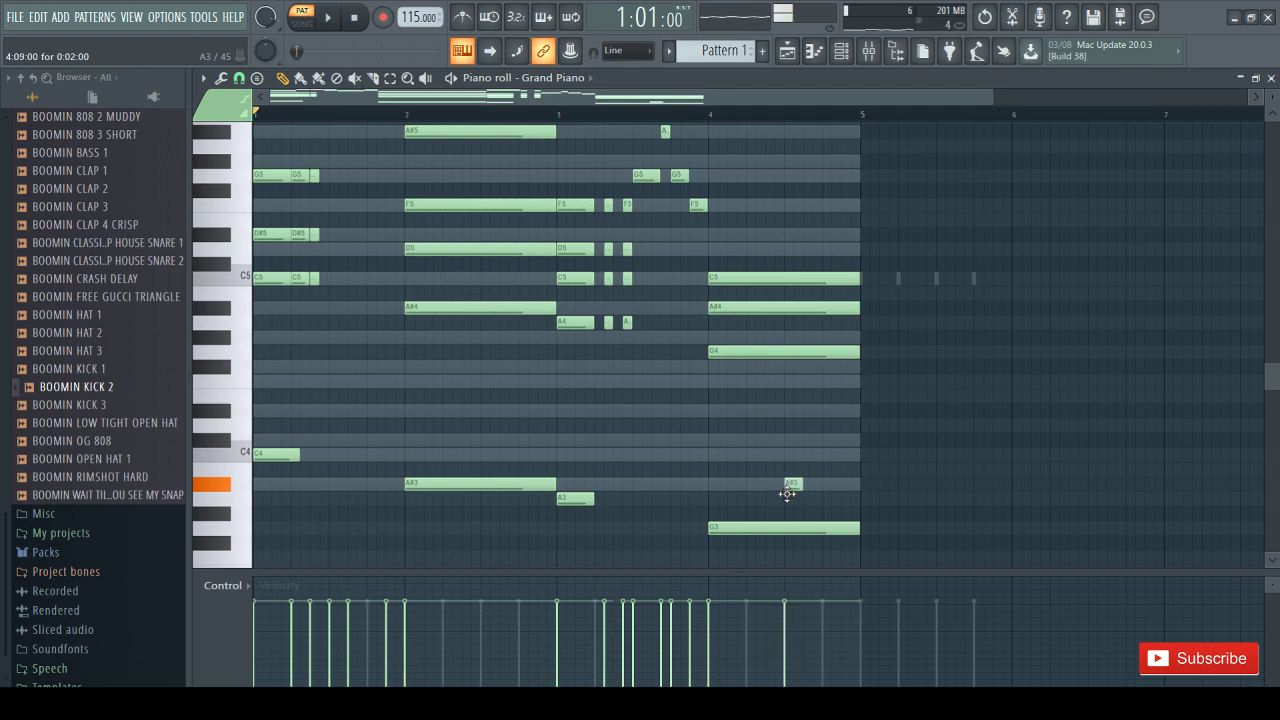
key("space")
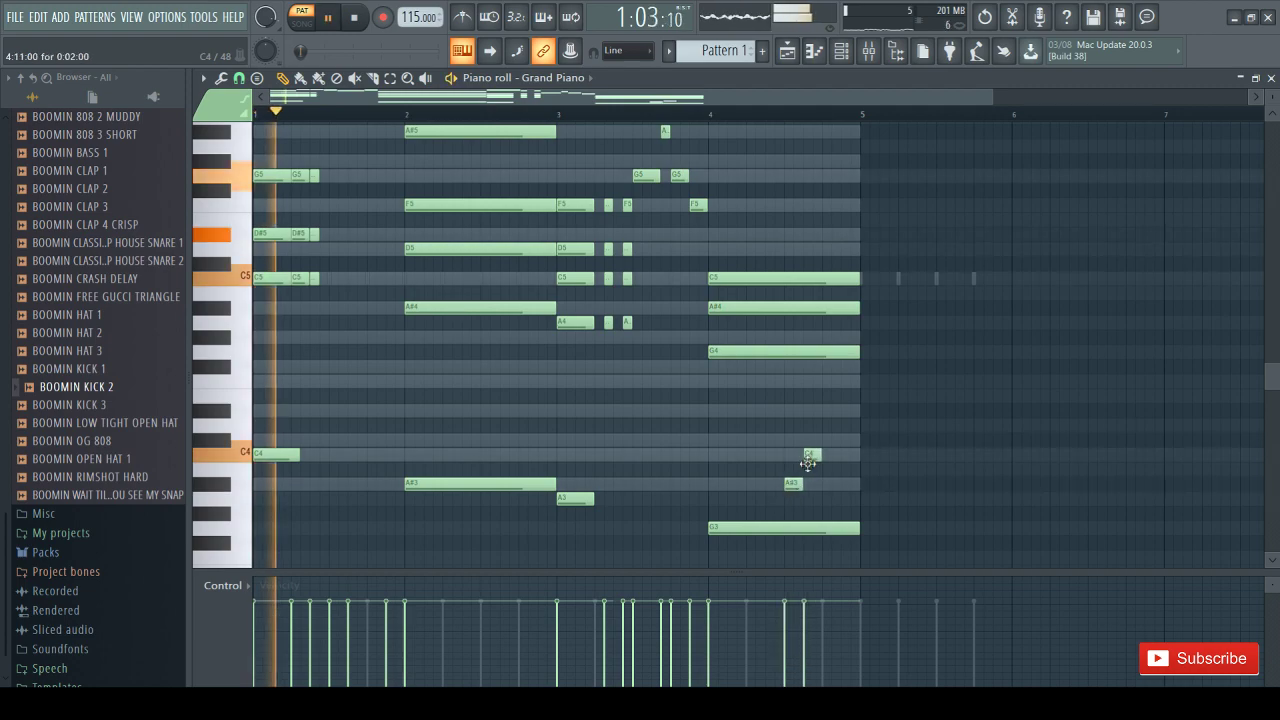
scroll(403, 381, "up", 5)
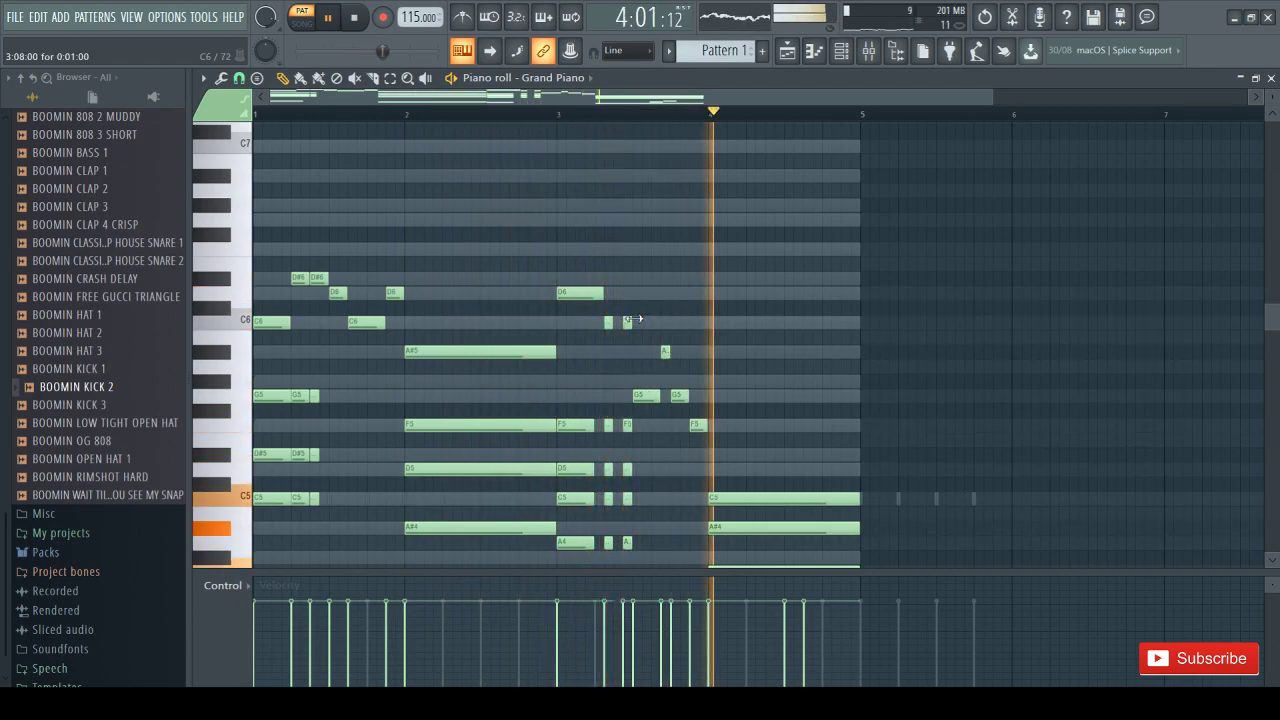
scroll(695, 350, "down", 4)
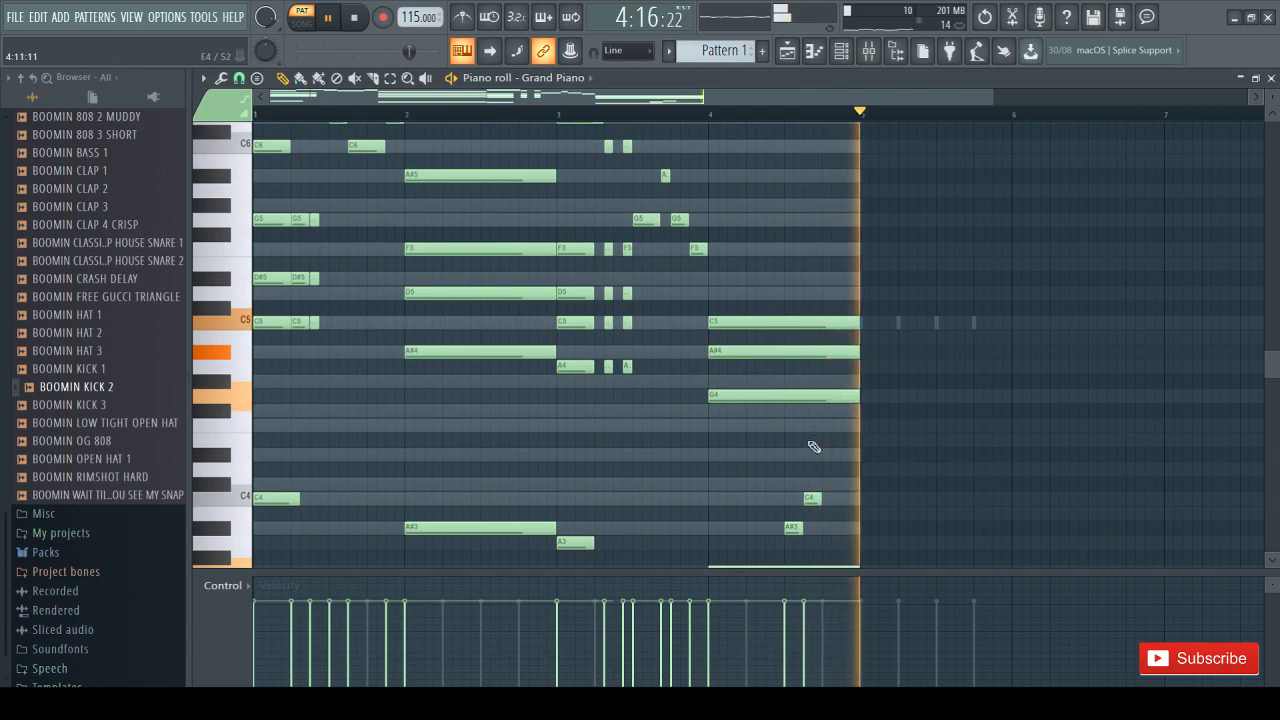
Extend bar 4's A#3 bass note to four steps, follow it with a four-step C4 ending the bar, and play the pattern
key("space")
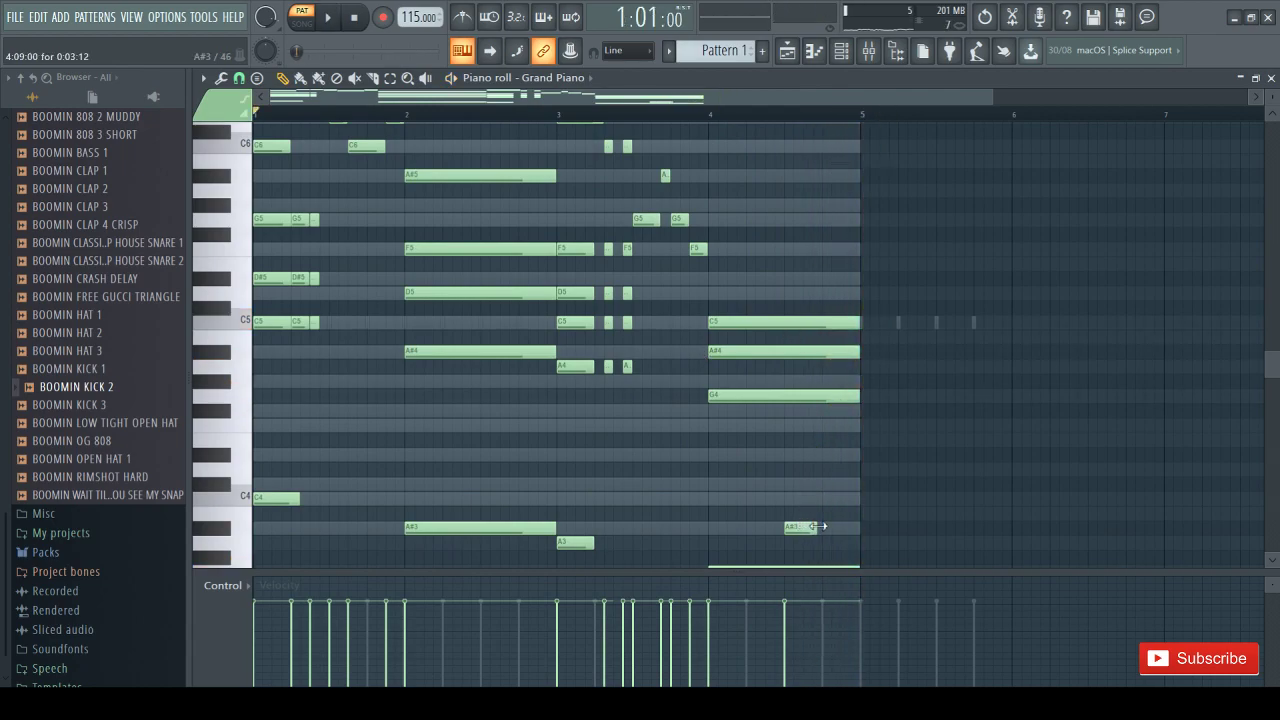
key("space")
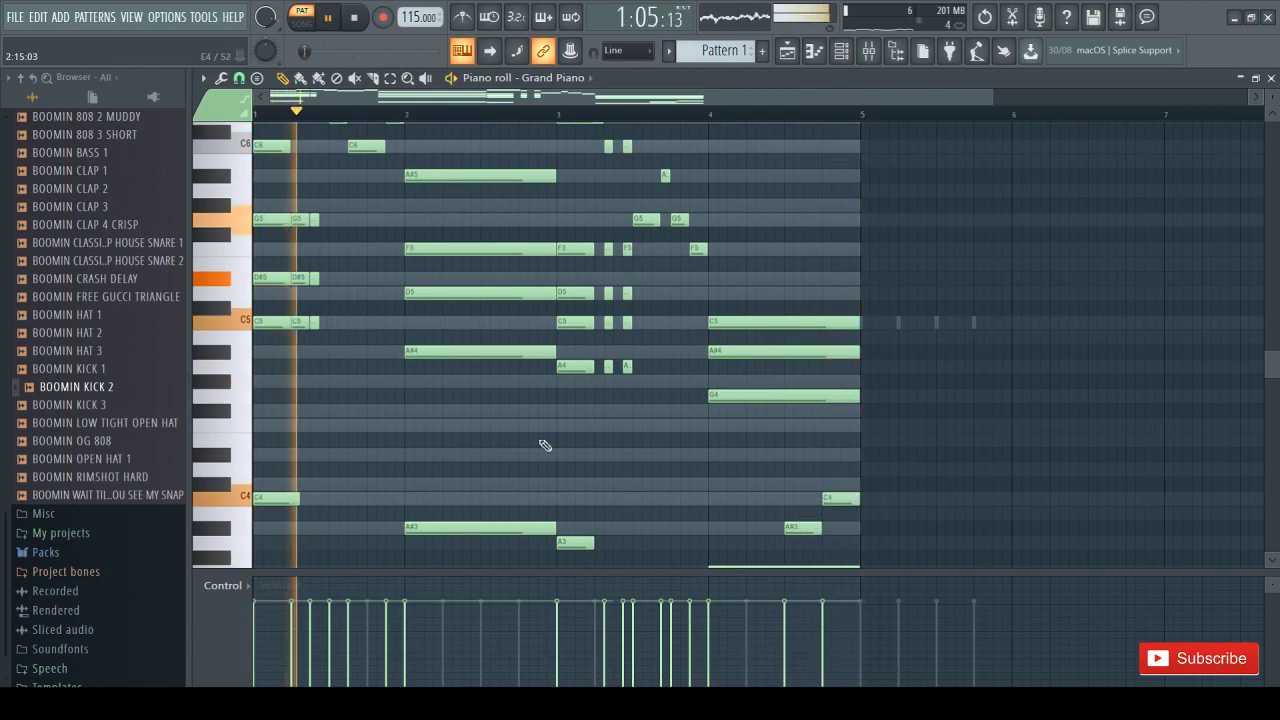
scroll(510, 398, "up", 3)
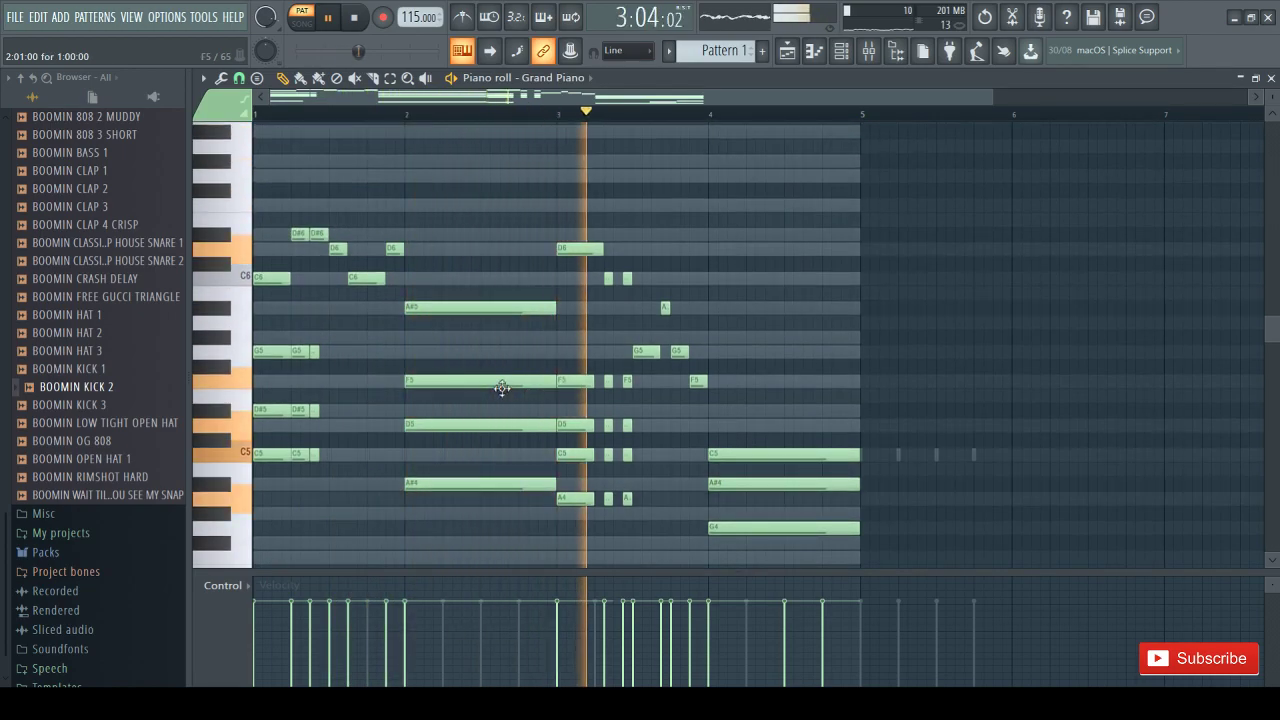
scroll(505, 388, "down", 5)
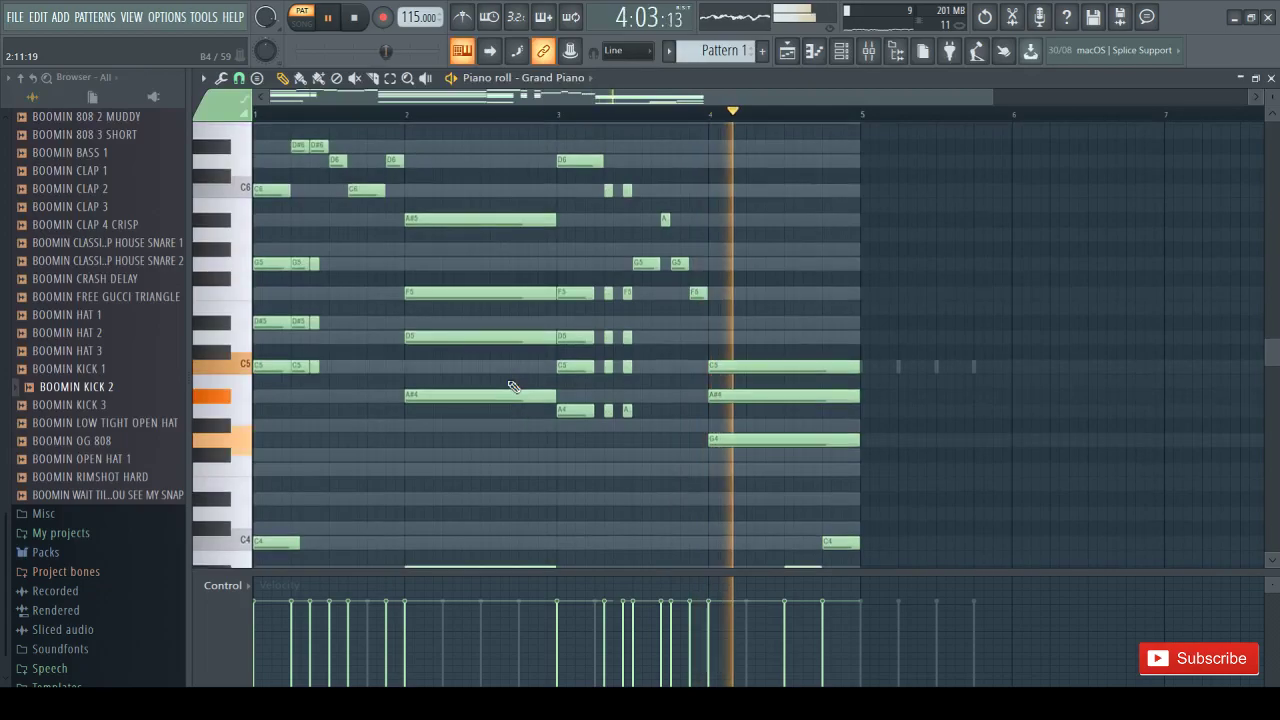
key("space")
scroll(1109, 254, "up", 5)
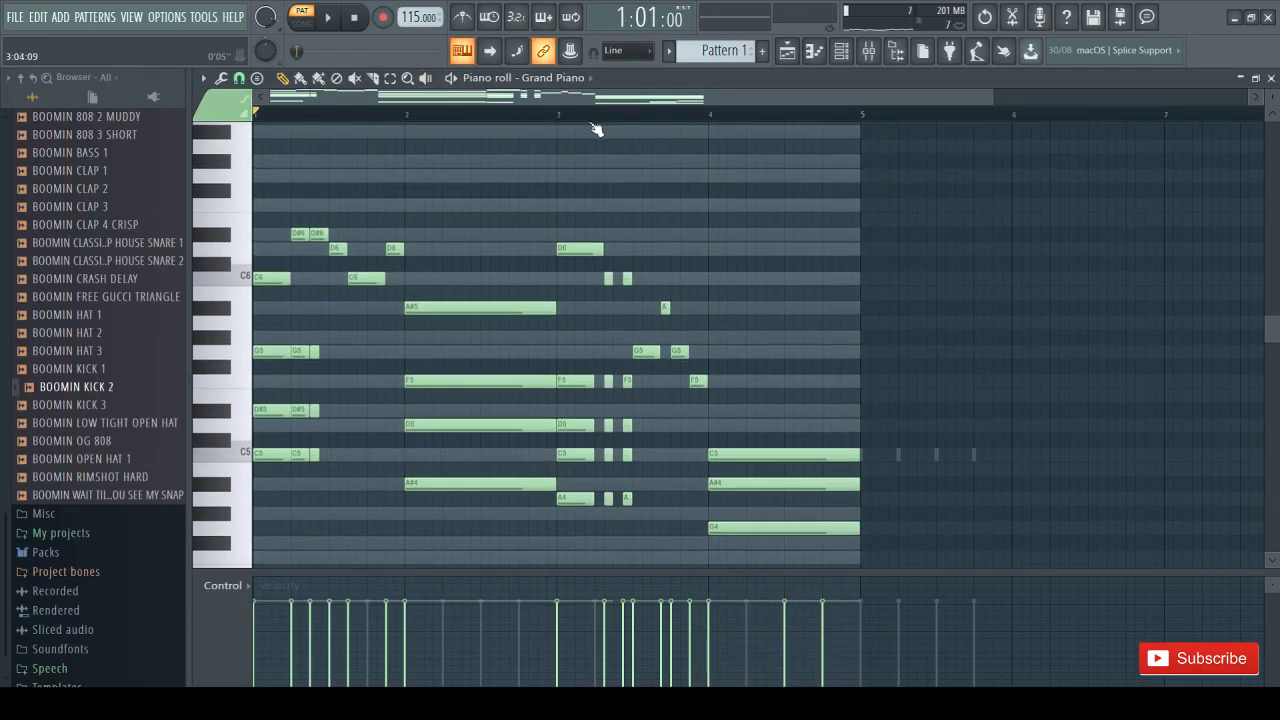
Audition BOOMIN HAT 1, 2 and 3 and replace the Hat channel's sample with BOOMIN HAT 2
left_click(1239, 78)
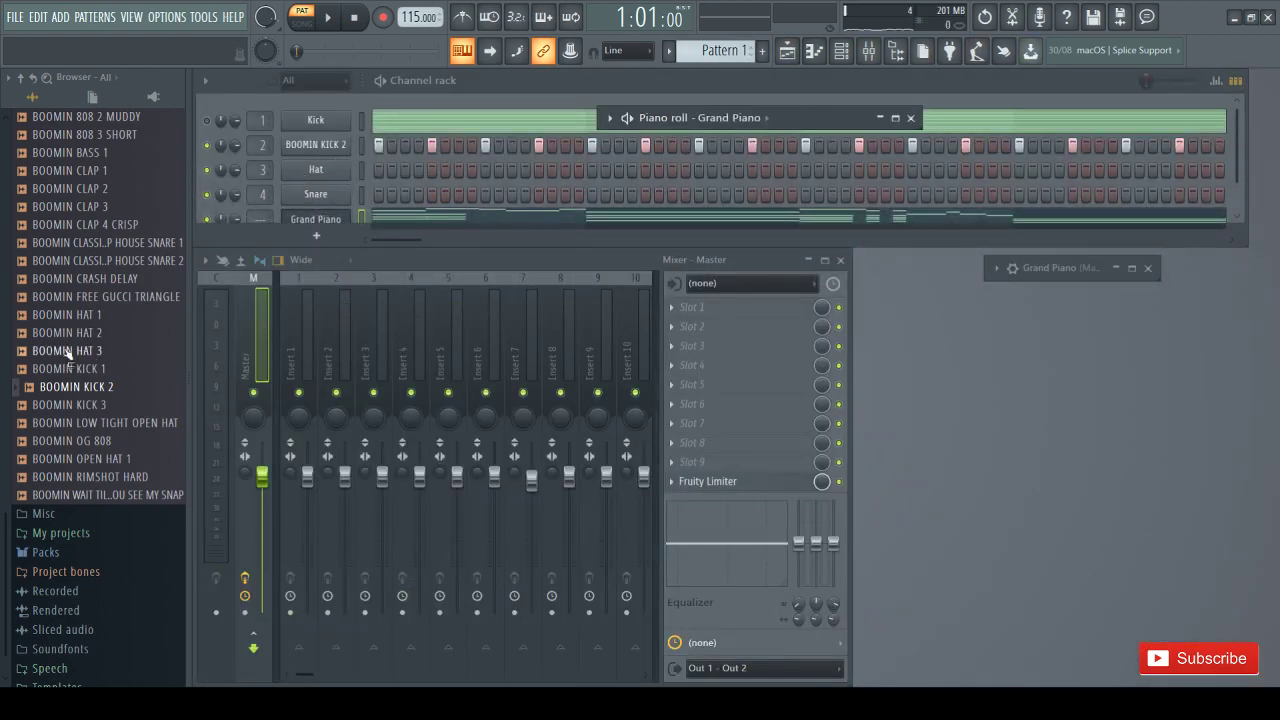
left_click(90, 333)
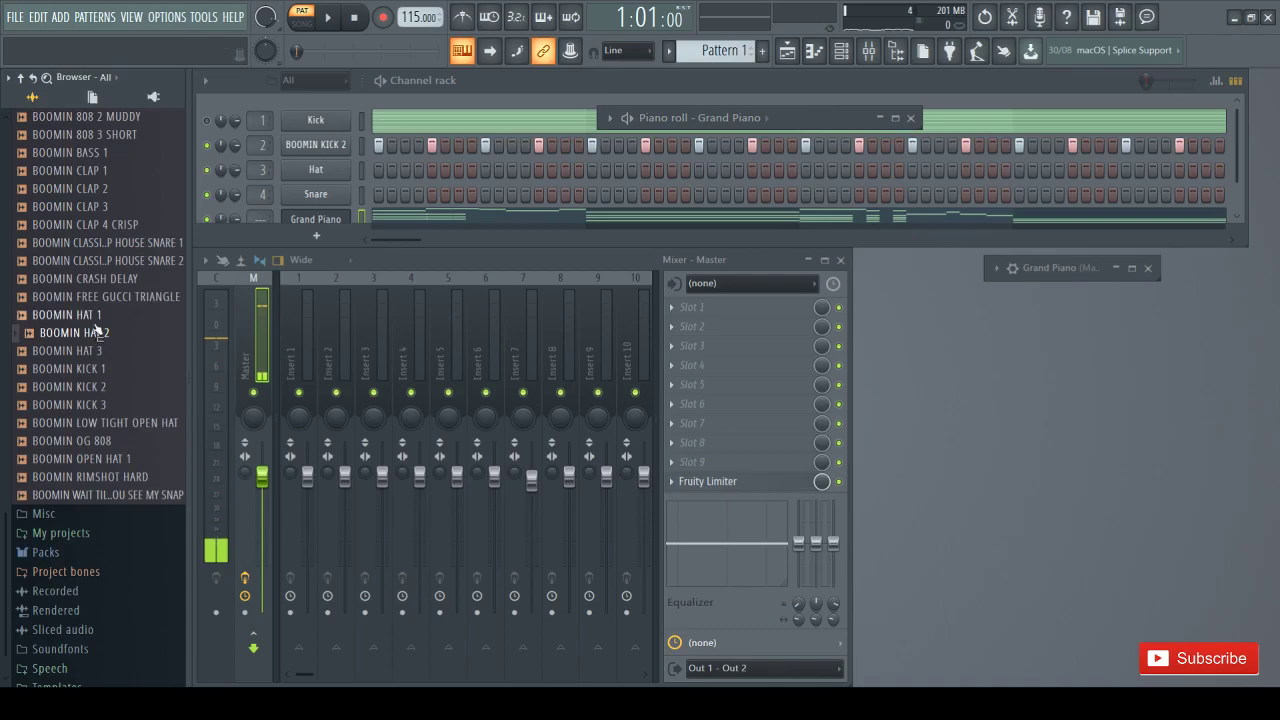
left_click(94, 319)
left_click(86, 334)
left_click(103, 355)
left_click(109, 340)
left_click_drag(110, 343, 310, 180)
key("F7")
key("F7")
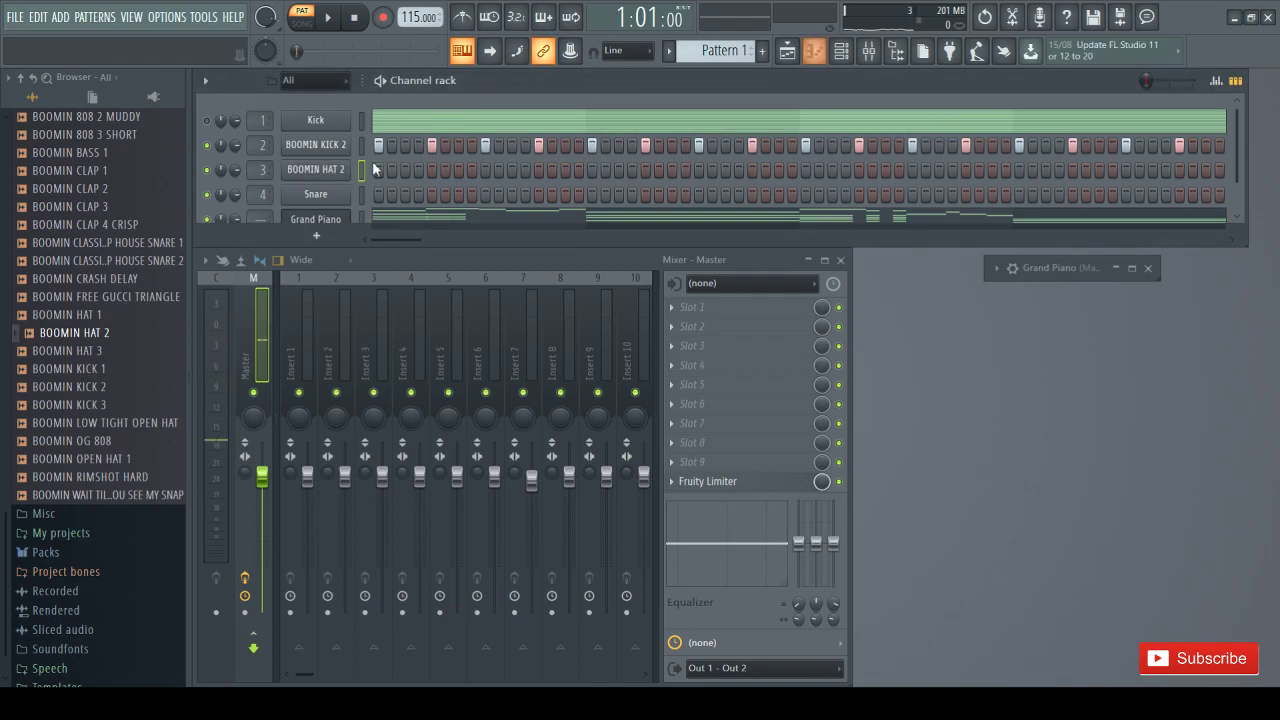
key("F7")
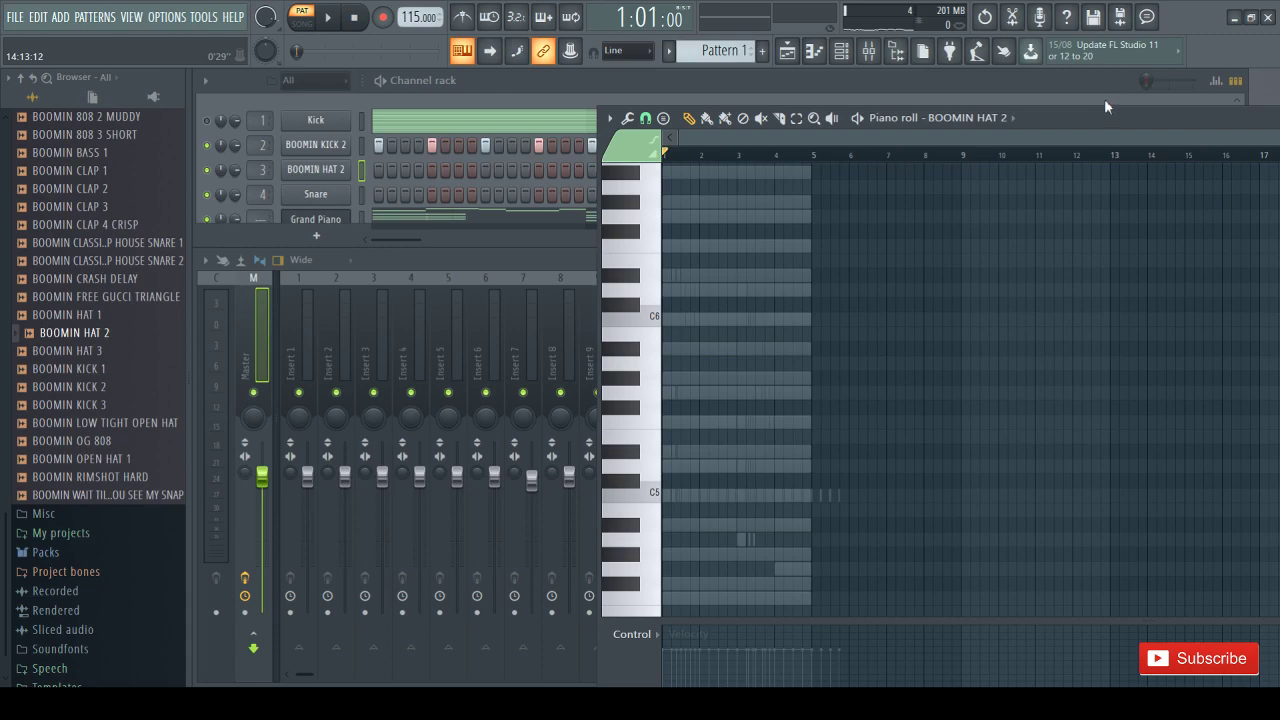
double_click(1210, 118)
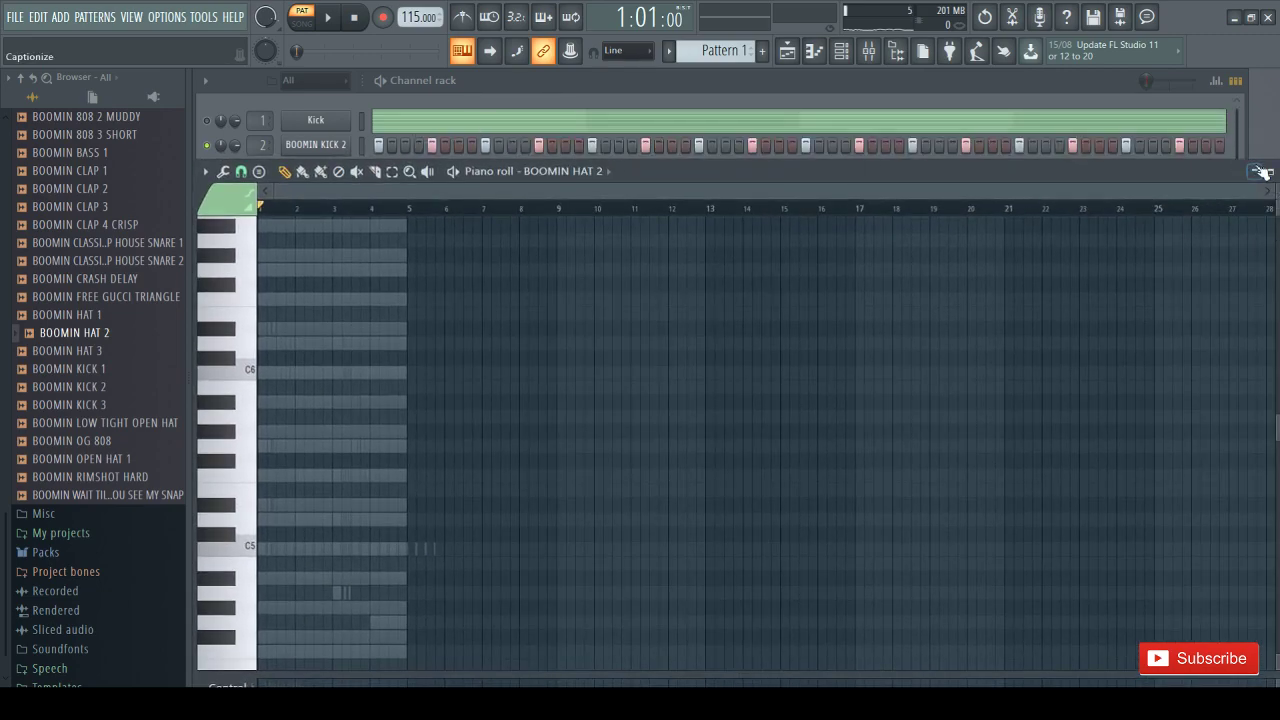
double_click(1203, 171)
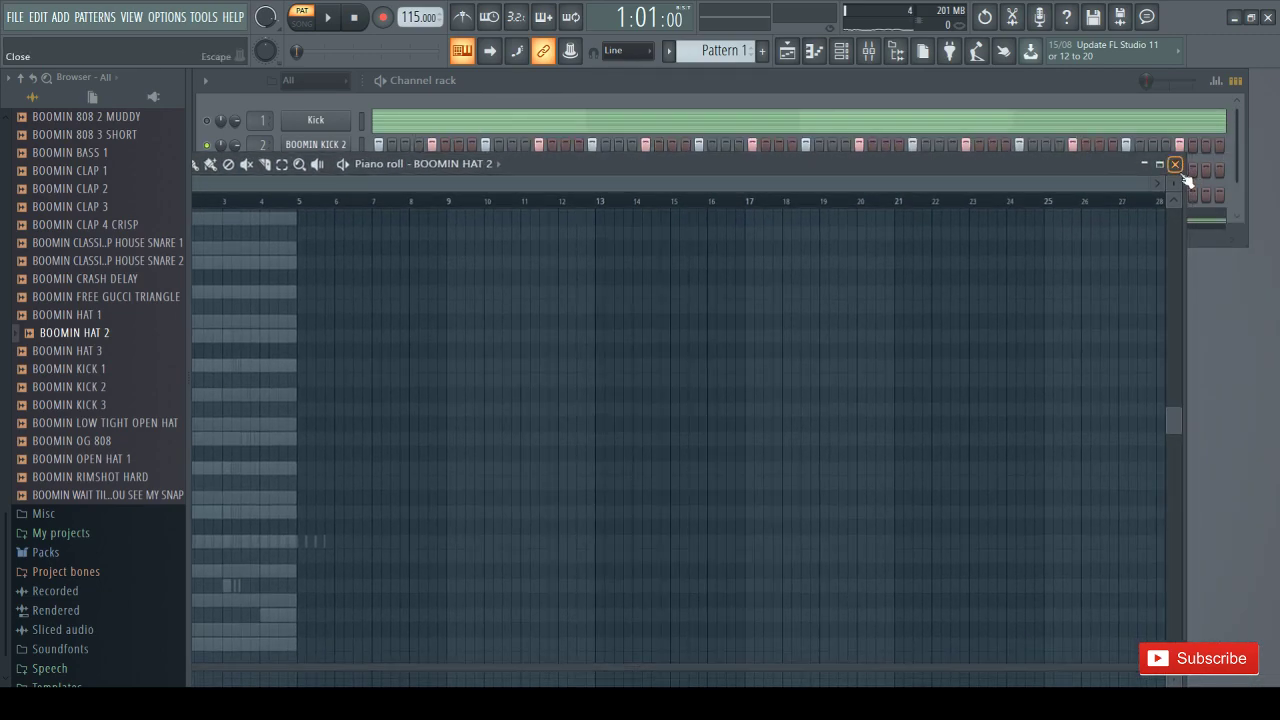
left_click(1178, 166)
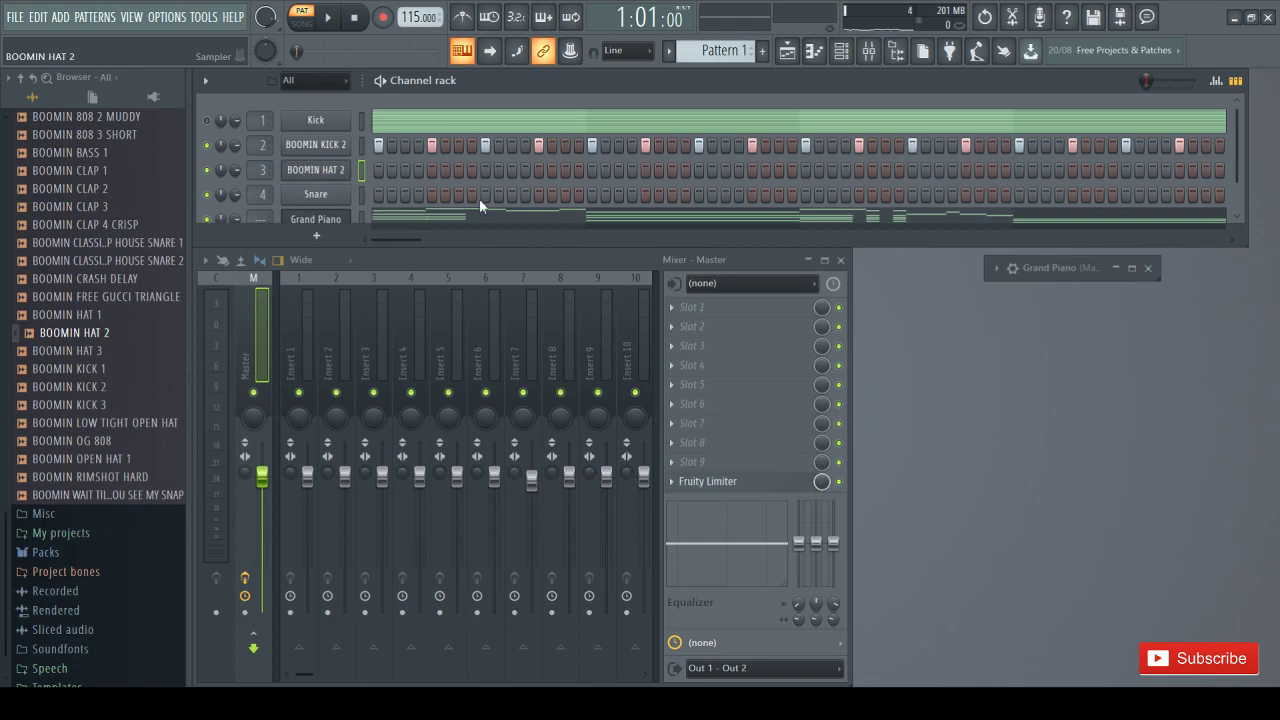
Fill every second step of the BOOMIN HAT 2 channel and raise the tempo to 120 with the pattern playing
key("space")
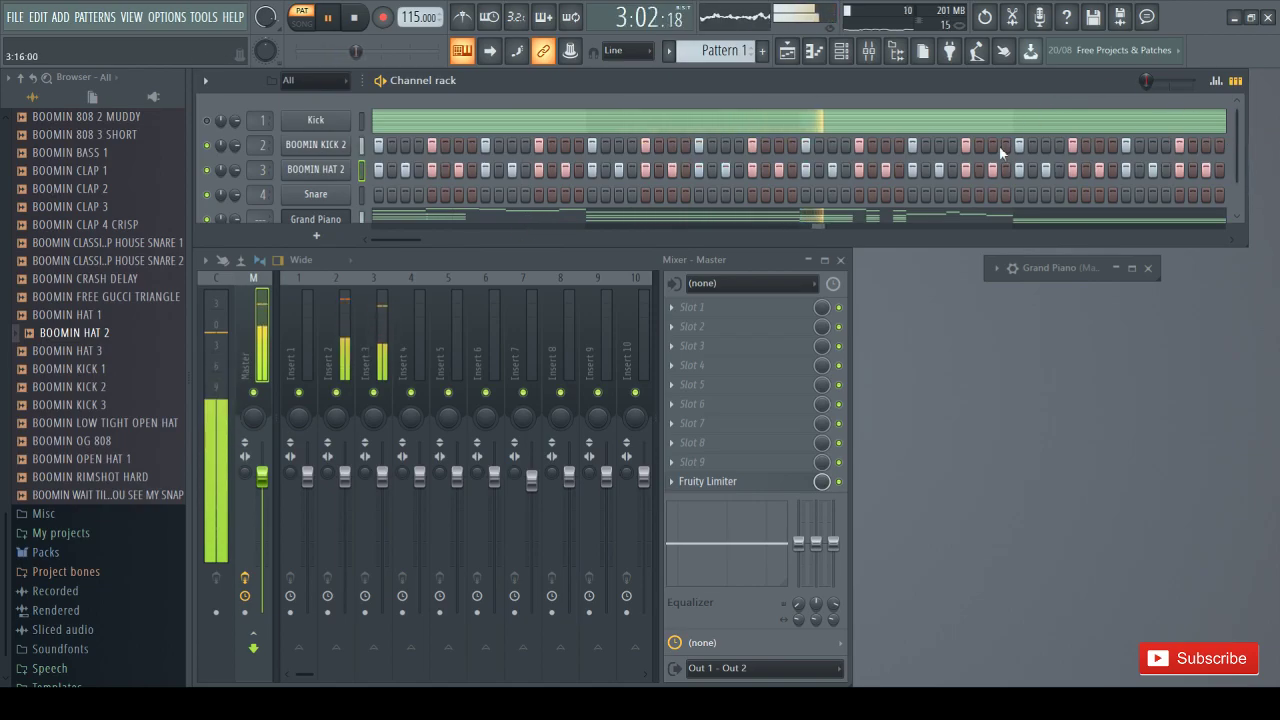
mouse_move(1078, 85)
left_mouse_down()
mouse_move(999, 82)
mouse_move(1105, 97)
mouse_move(1074, 90)
mouse_move(1078, 80)
left_mouse_up()
scroll(432, 197, "down", 1)
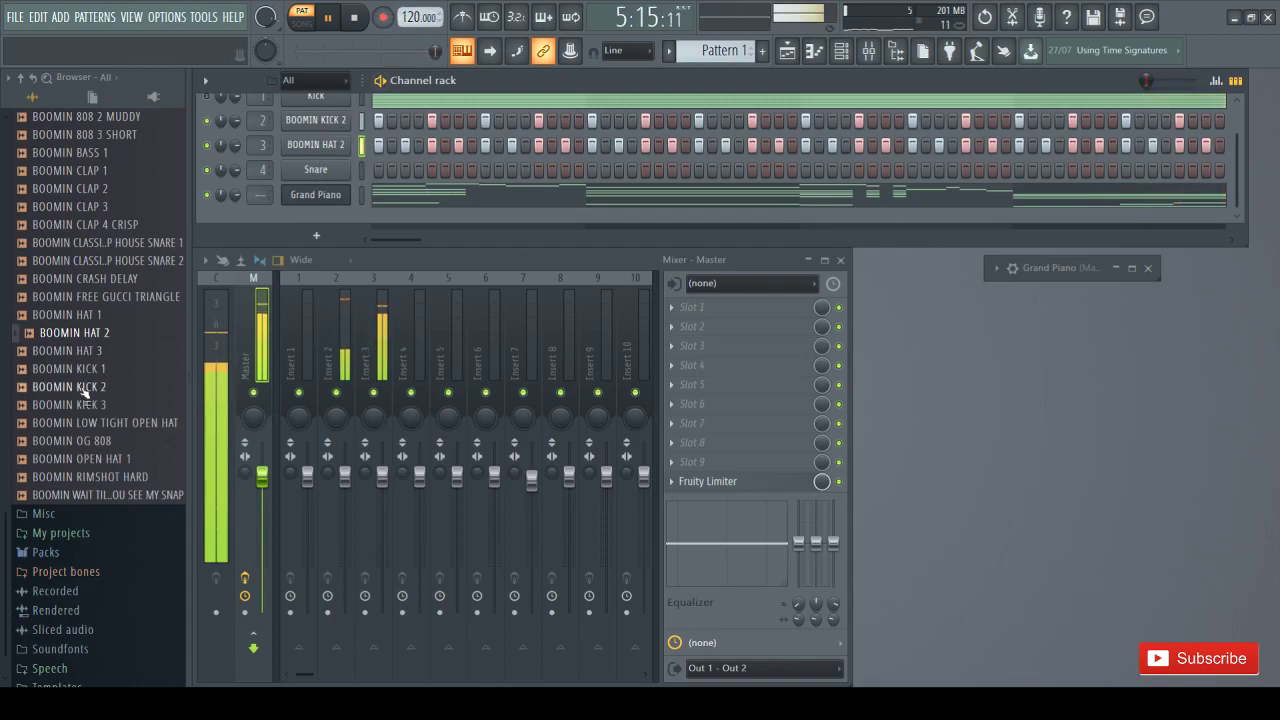
Audition BOOMIN HAT 3 and open the BOOMIN HAT 2 notes in the piano roll, enlarged to show the whole pattern
left_click(86, 352)
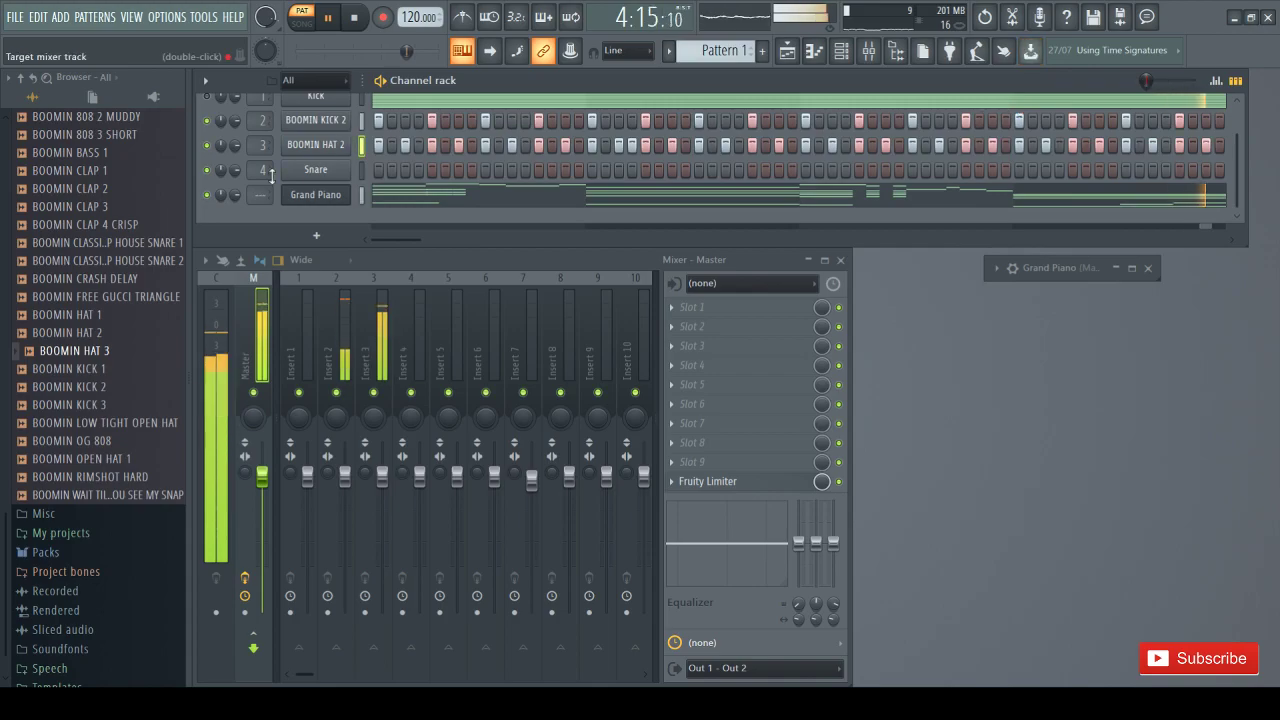
right_click(321, 150)
left_click(378, 148)
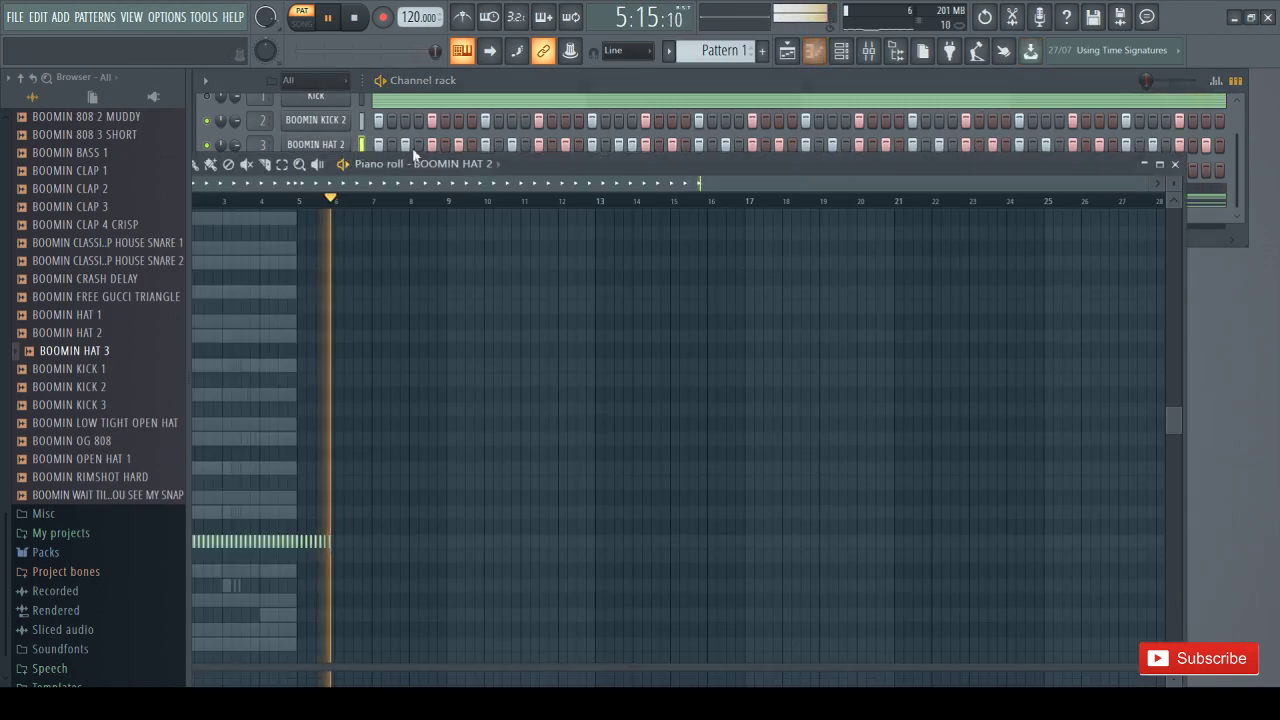
left_click(1160, 166)
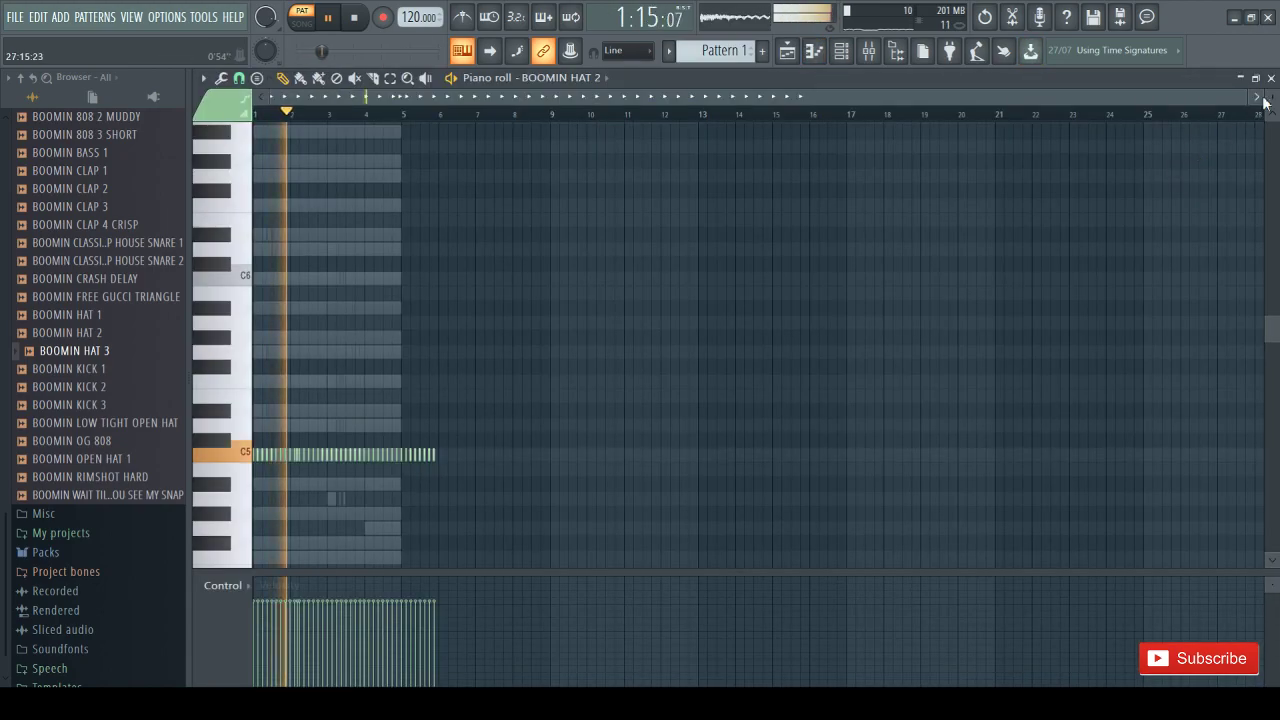
left_click_drag(1248, 97, 1176, 98)
Collapse the METRO BOOMIN sample folder and open the snares folder inside 808_drum_kit
scroll(80, 388, "down", 1)
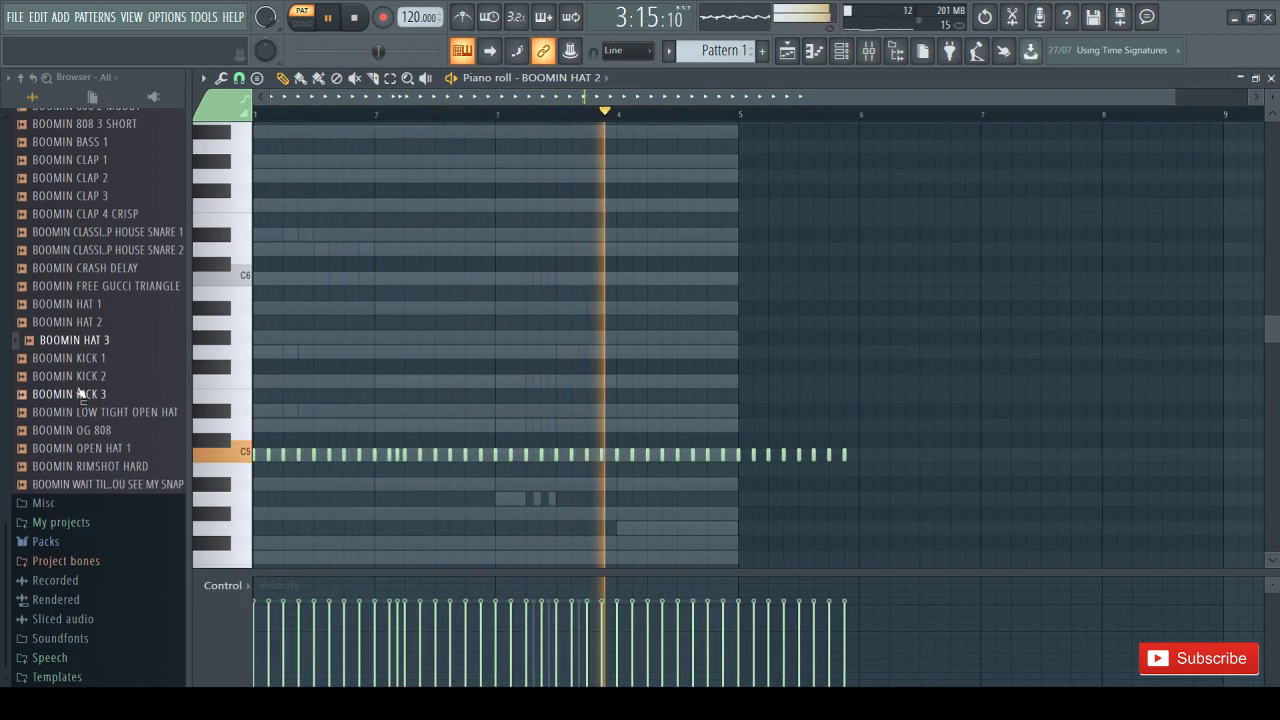
scroll(95, 388, "up", 3)
scroll(95, 388, "up", 5)
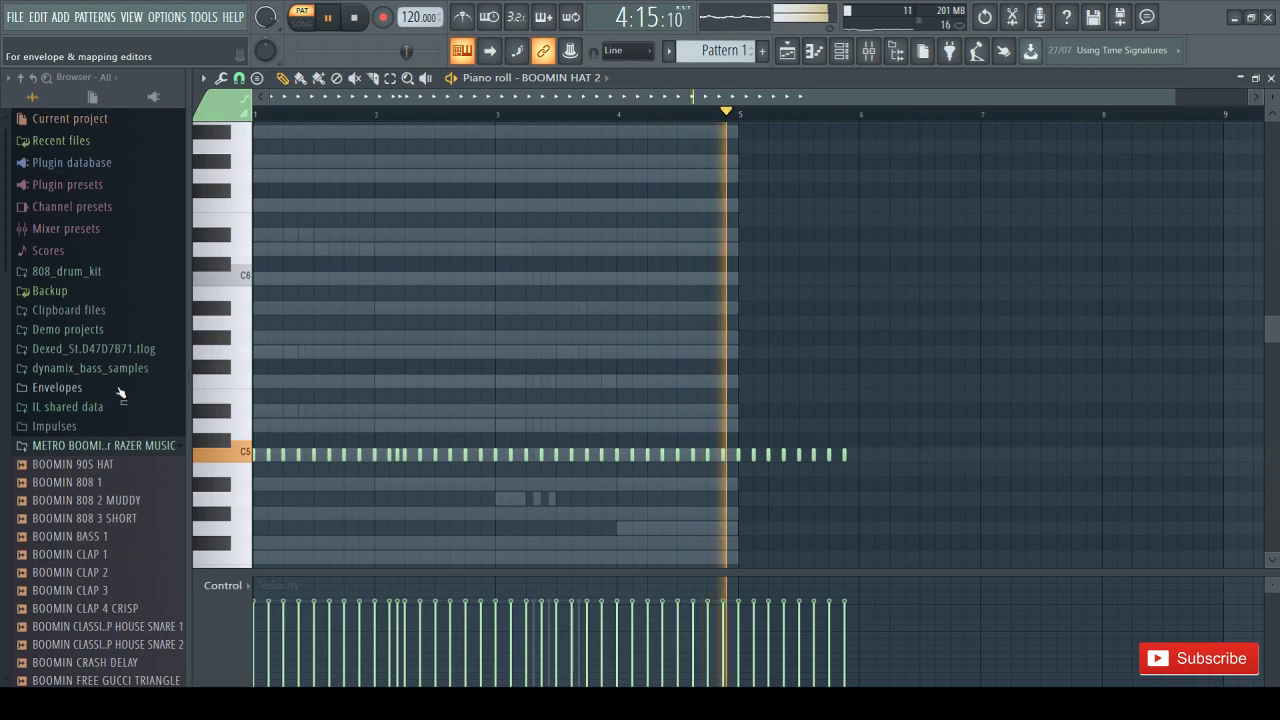
left_click(100, 445)
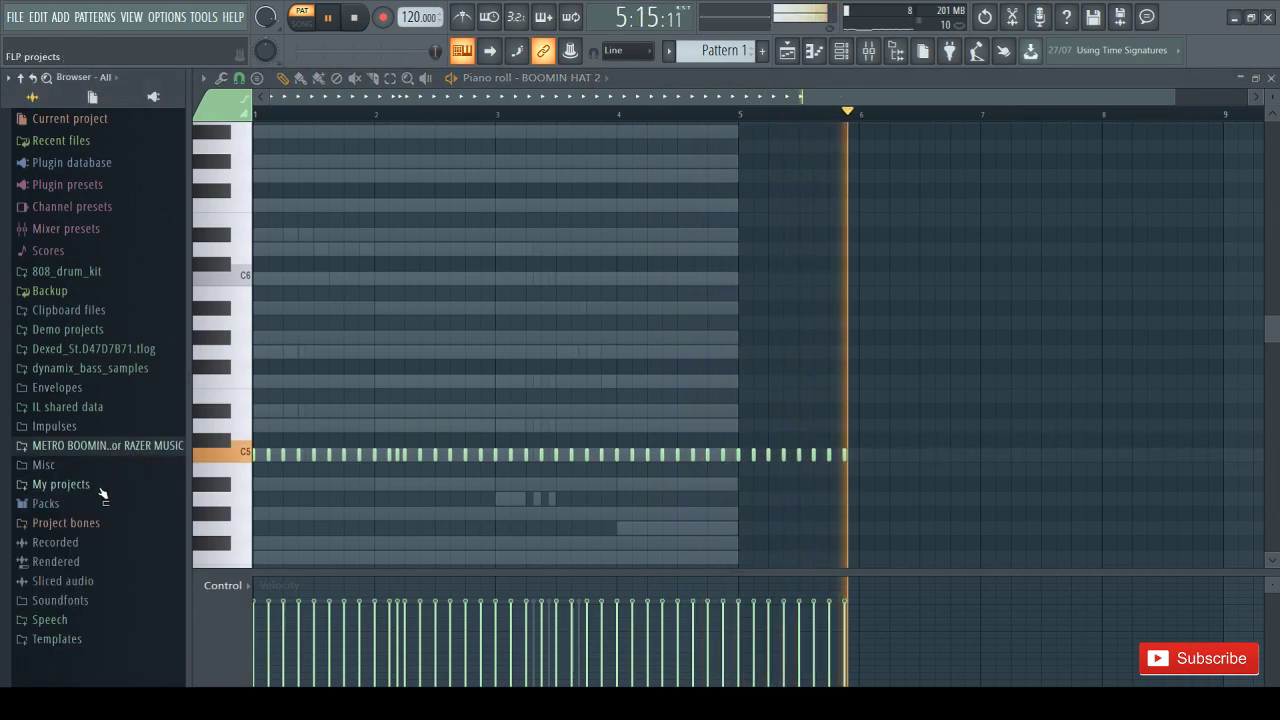
left_click(104, 505)
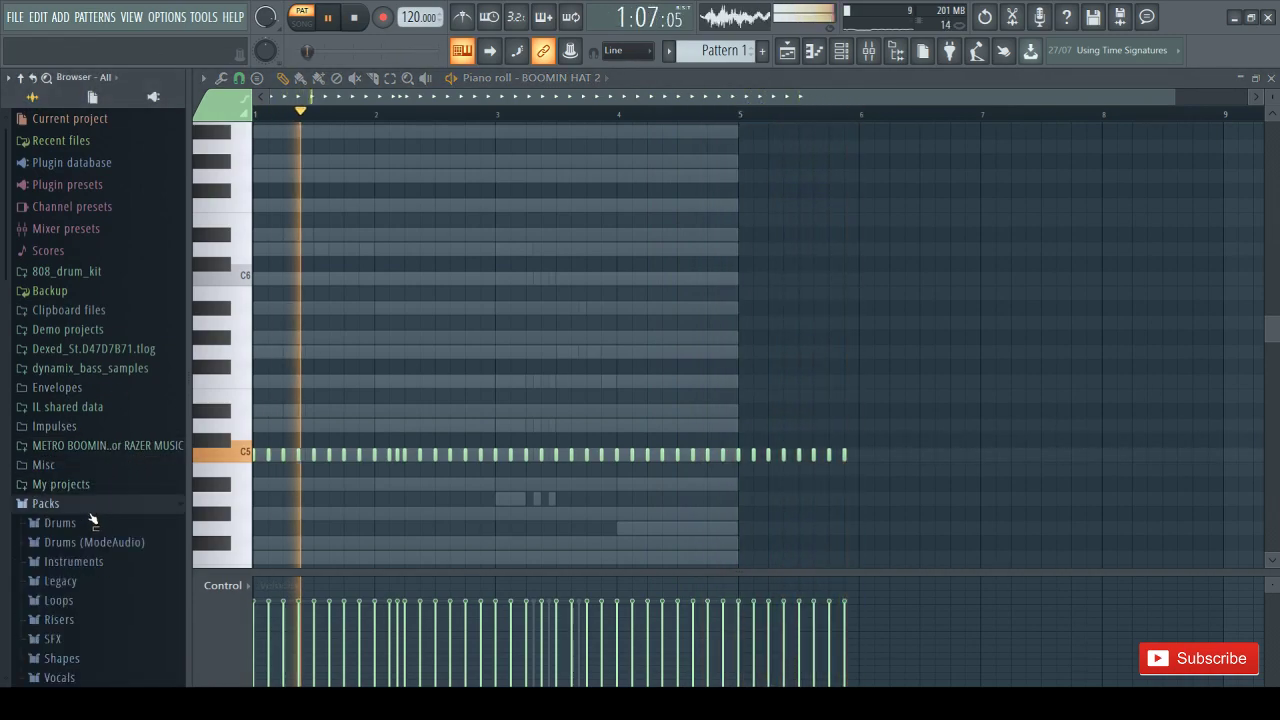
left_click(94, 271)
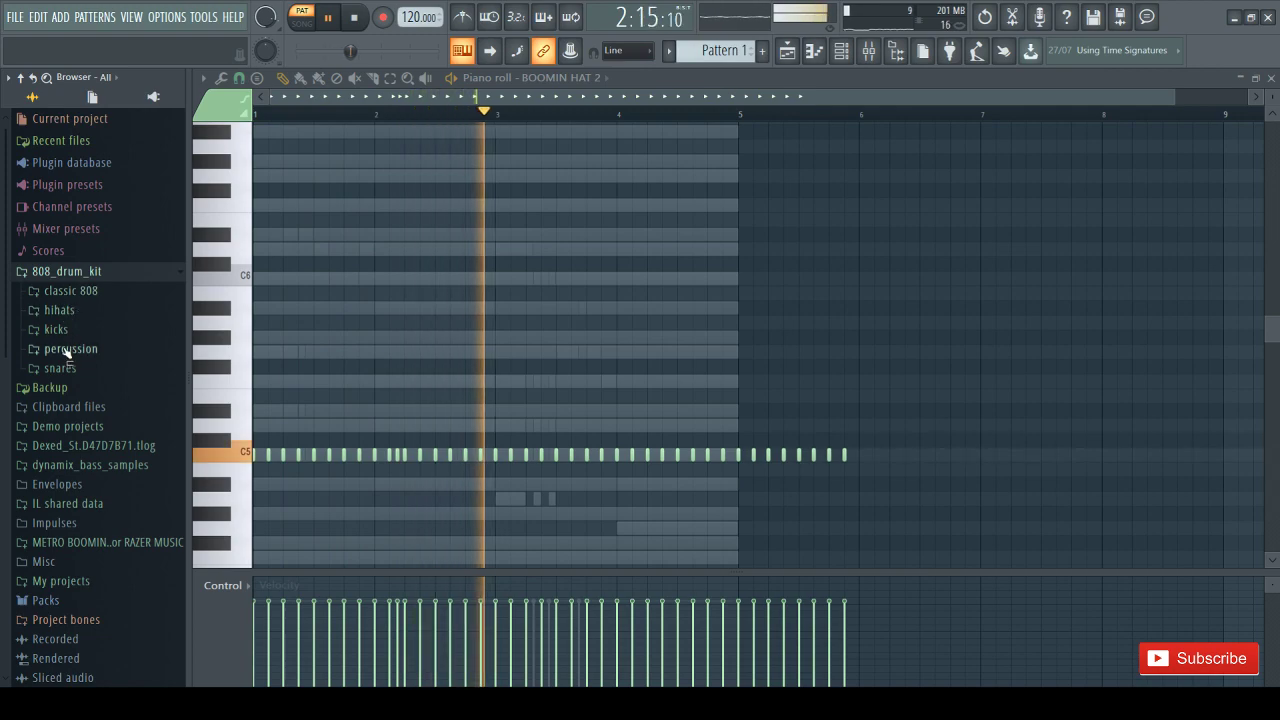
left_click(60, 329)
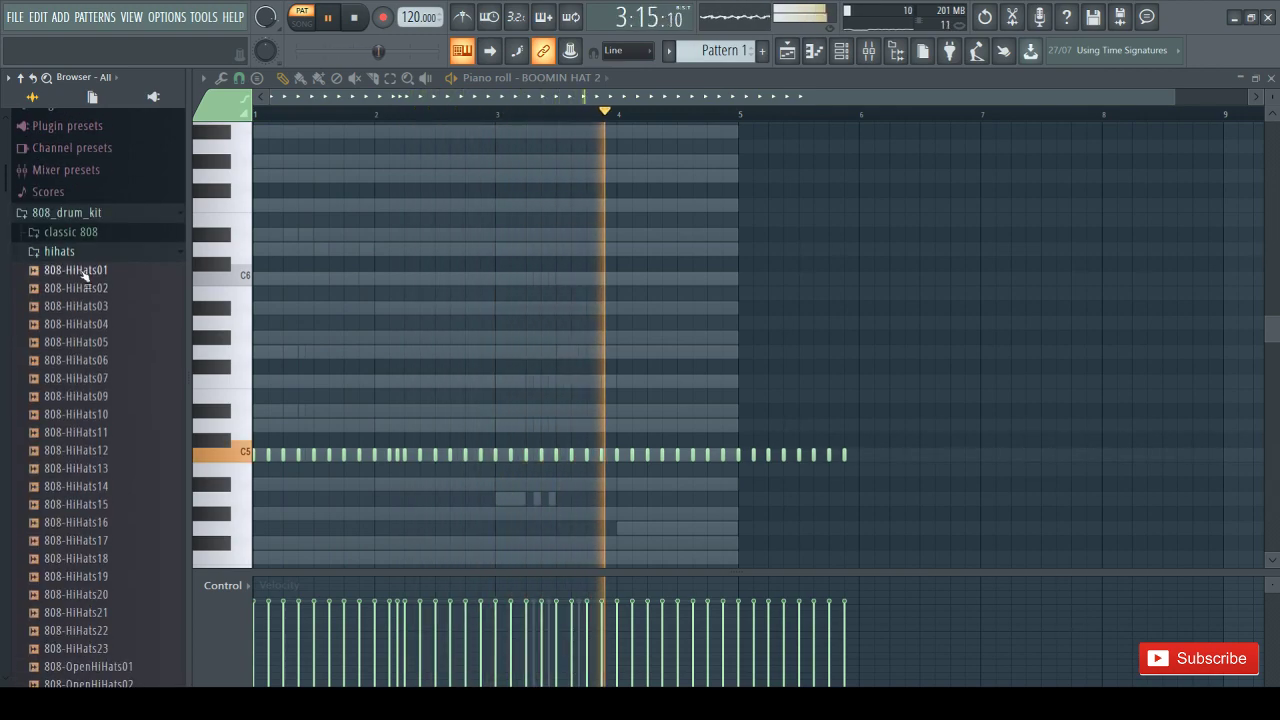
left_click(72, 271)
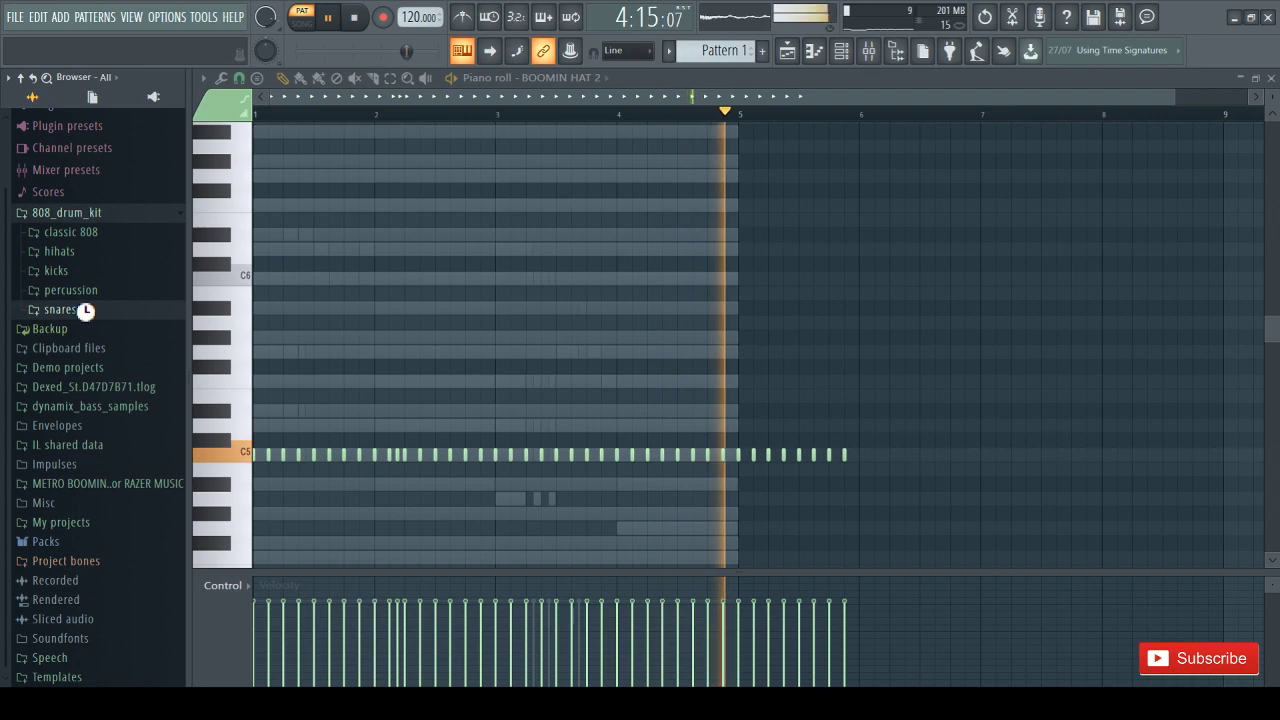
left_click(80, 309)
Stop playback and audition samples throughout the 808_drum_kit snares folder, including 808-Clap02, 808-Clap03 and 808-Clap10
left_click(68, 345)
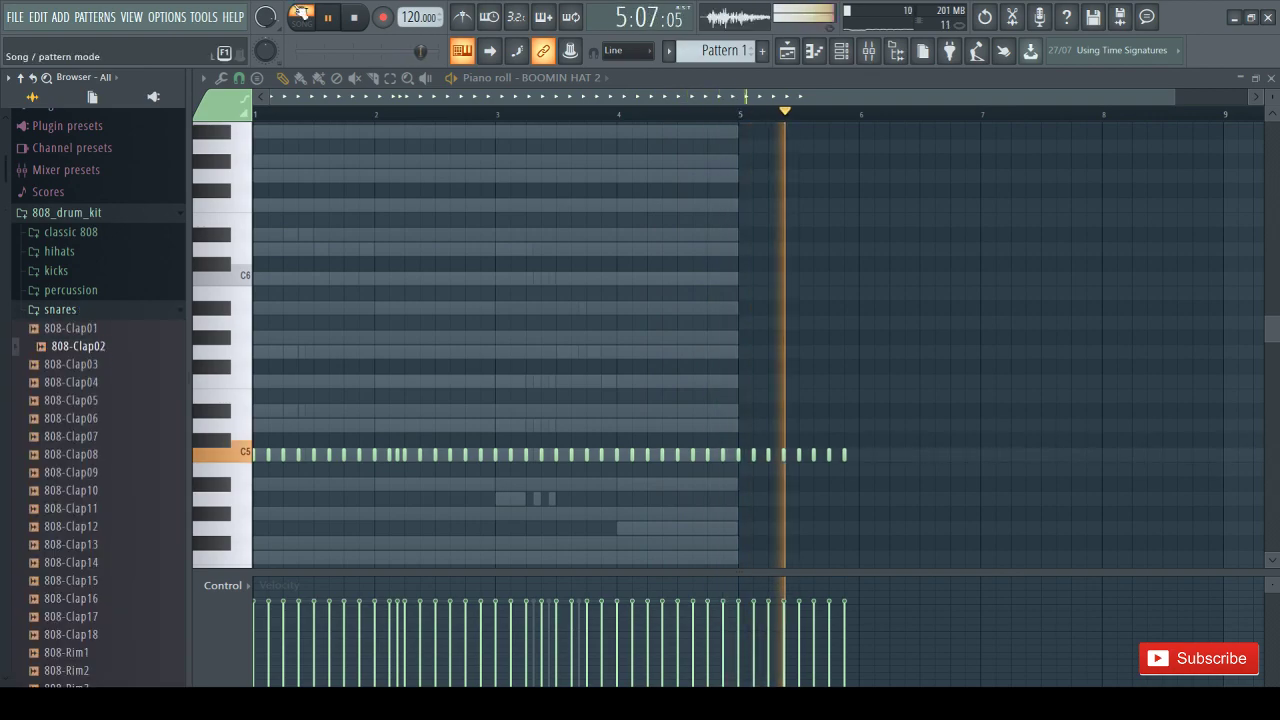
left_click(62, 367)
scroll(82, 423, "down", 6)
left_click(92, 403)
scroll(88, 403, "down", 3)
left_click(88, 386)
scroll(102, 407, "down", 1)
scroll(100, 406, "down", 3)
left_click(100, 402)
left_click(104, 420)
left_click(139, 330)
scroll(125, 280, "up", 11)
left_click(120, 286)
Compare 808-Clap03, 808-Clap08, 808-Clap09, 808-Clap05 and 808-Clap04 by auditioning them
scroll(118, 289, "up", 2)
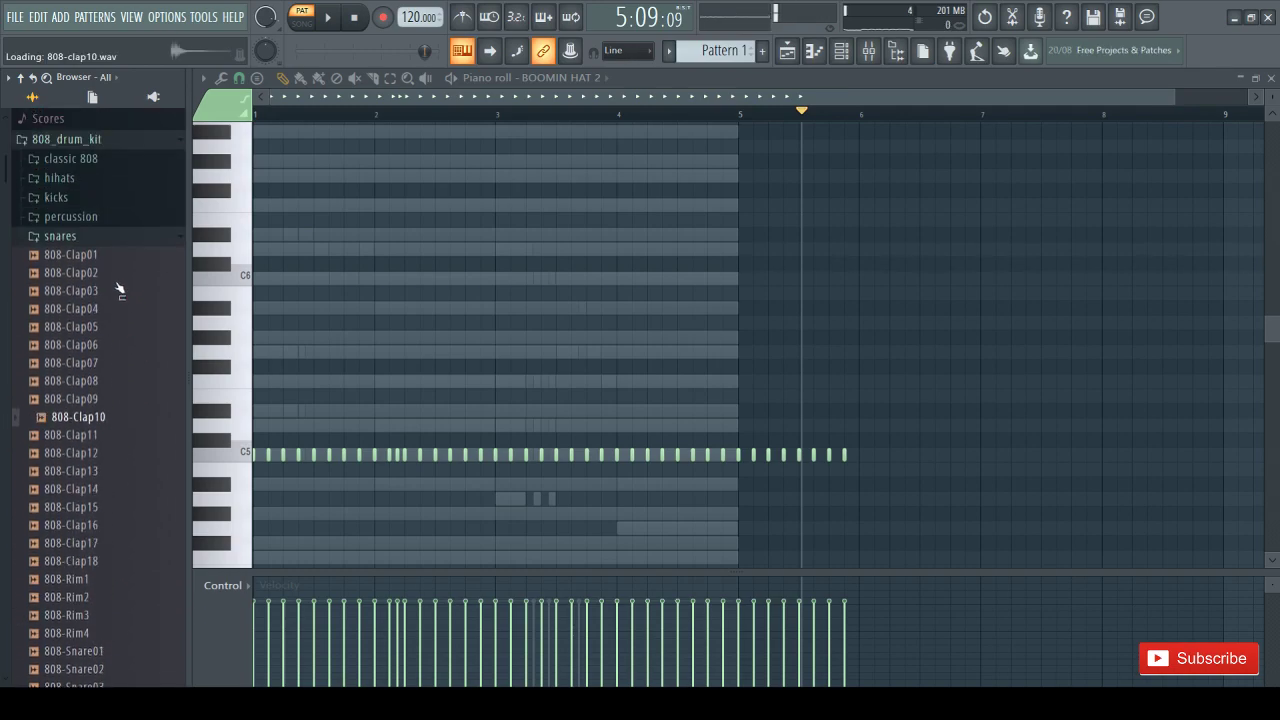
scroll(118, 290, "up", 2)
left_click(100, 364)
left_click(112, 456)
left_click(111, 471)
left_click(131, 404)
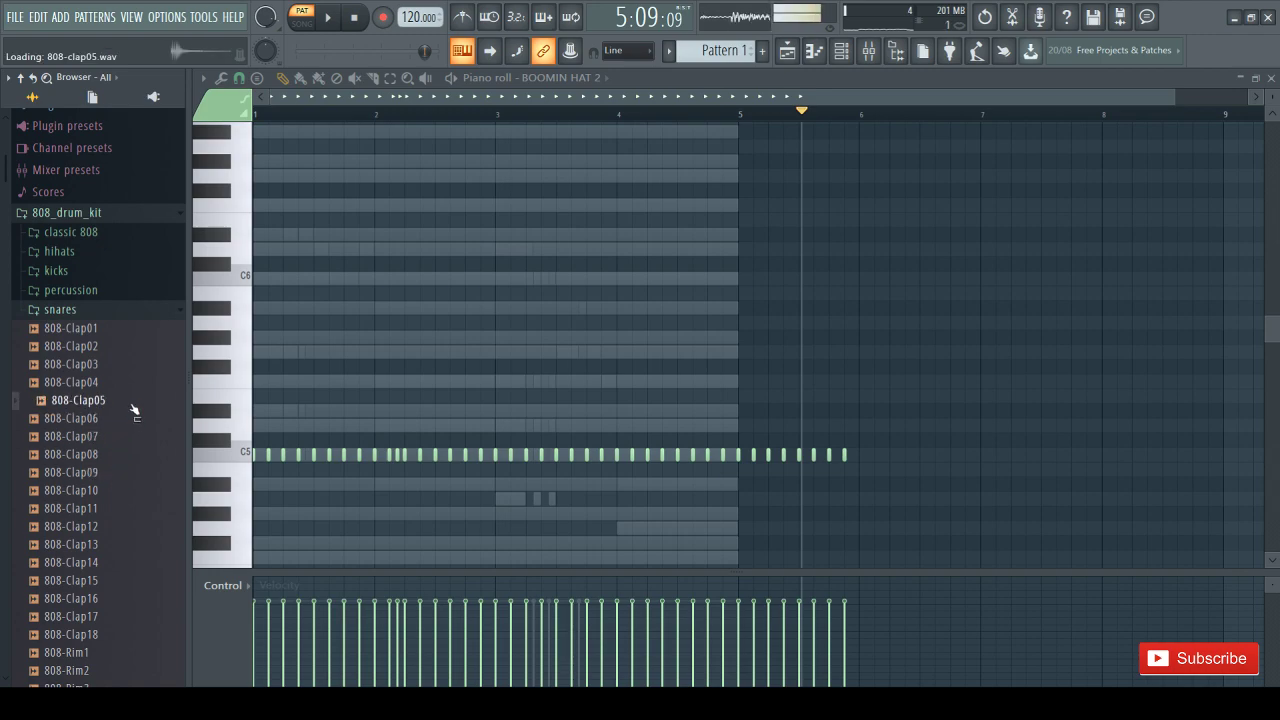
left_click(141, 386)
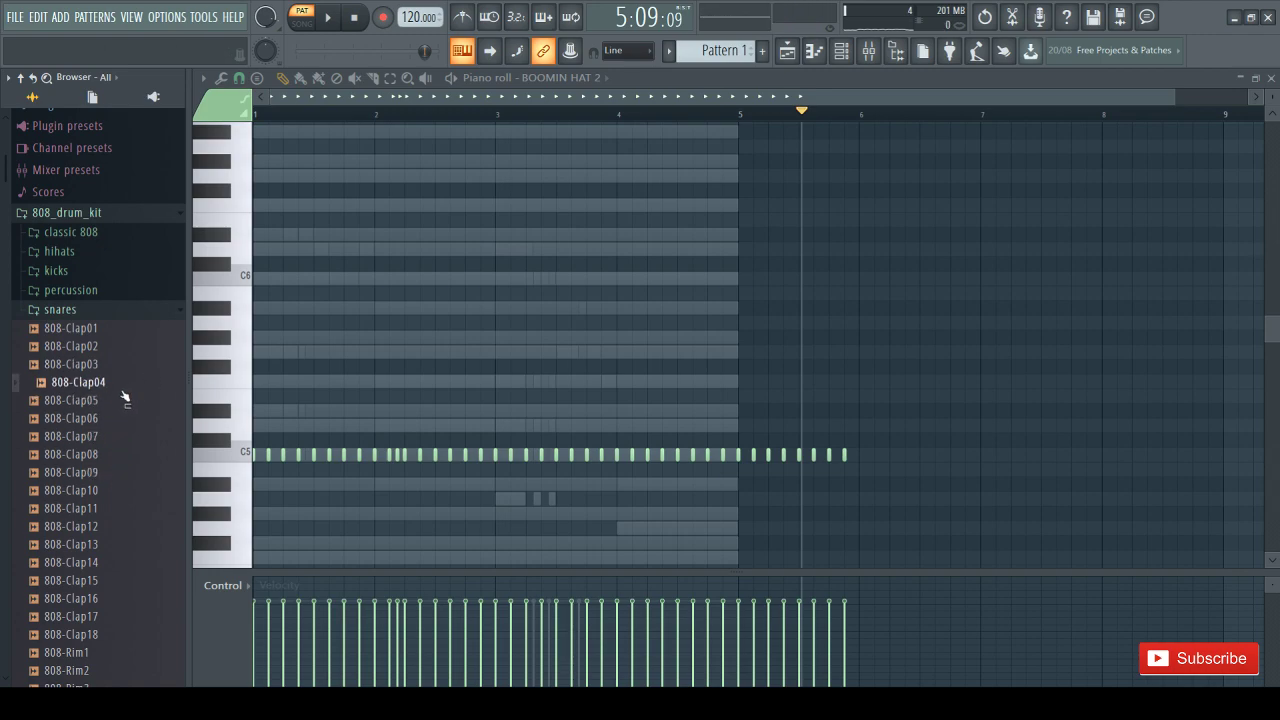
Load 808-Clap04 into channel 4, place a clap every eight steps from the first step, and play the pattern
left_click(1240, 79)
left_click_drag(104, 392, 318, 175)
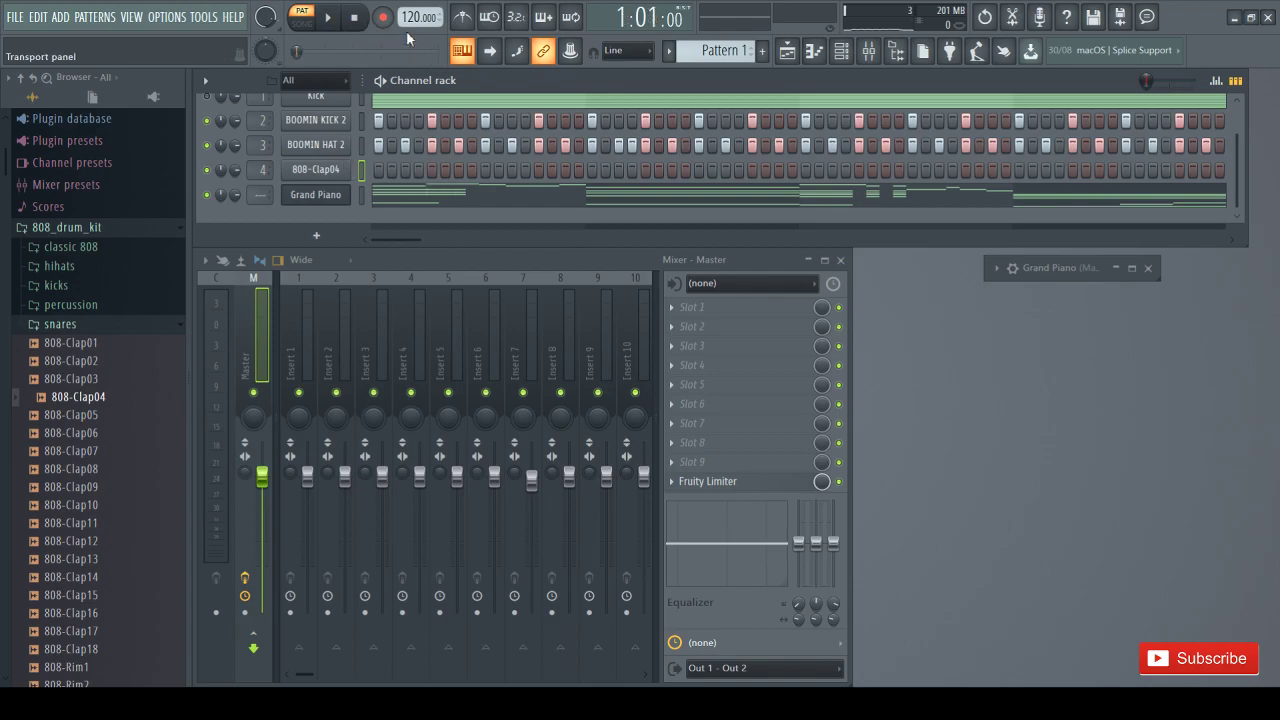
key("space")
key("space")
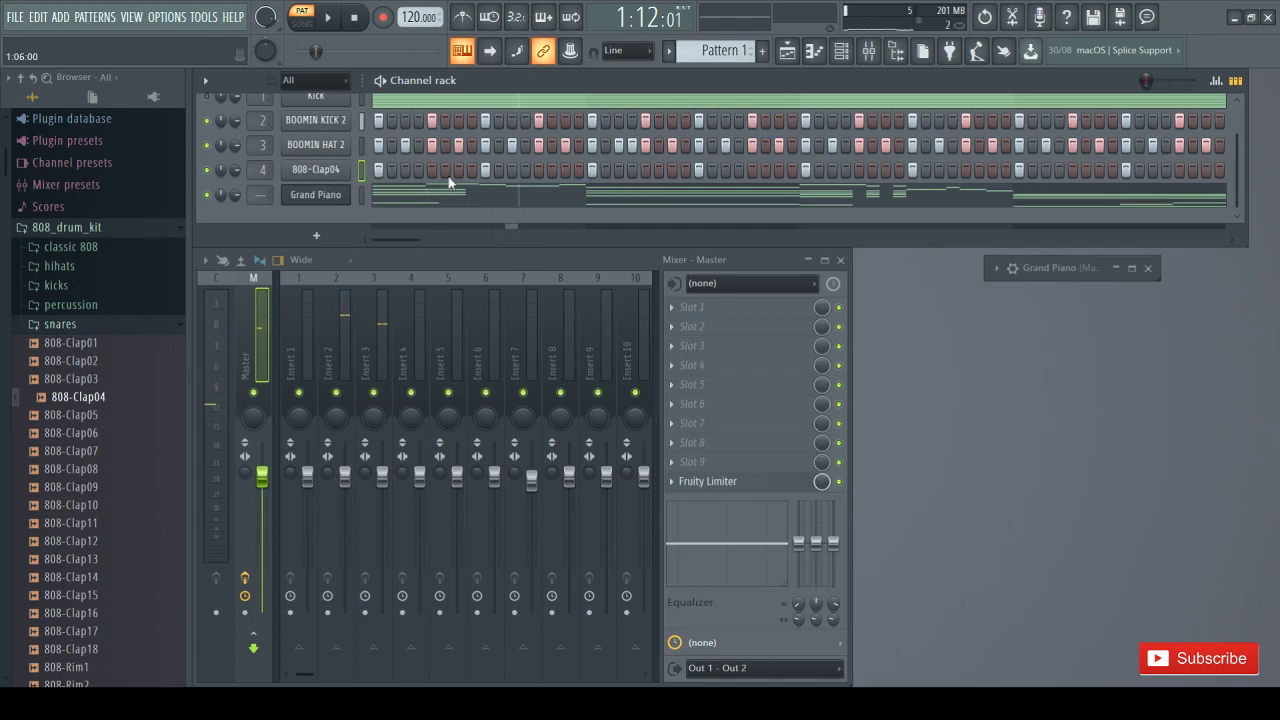
key("space")
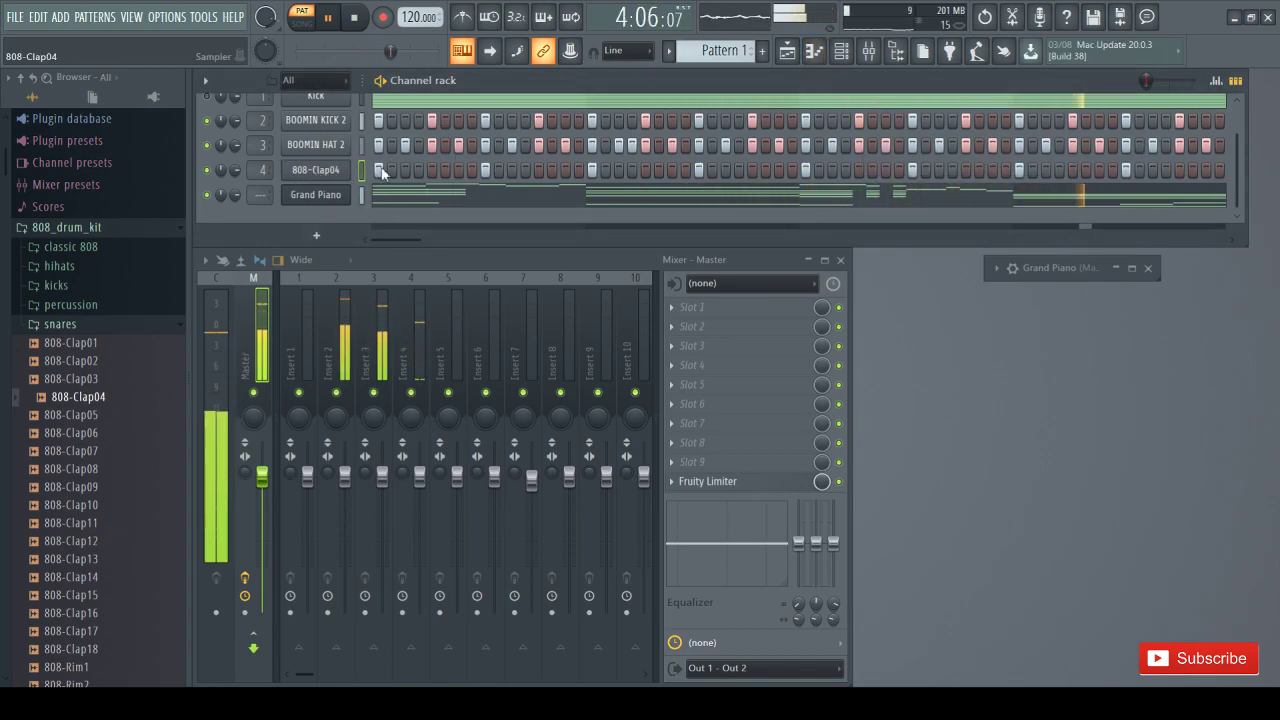
Open the 808-Clap04 notes in the enlarged piano roll and raise all of them four semitones to E5
left_click(814, 51)
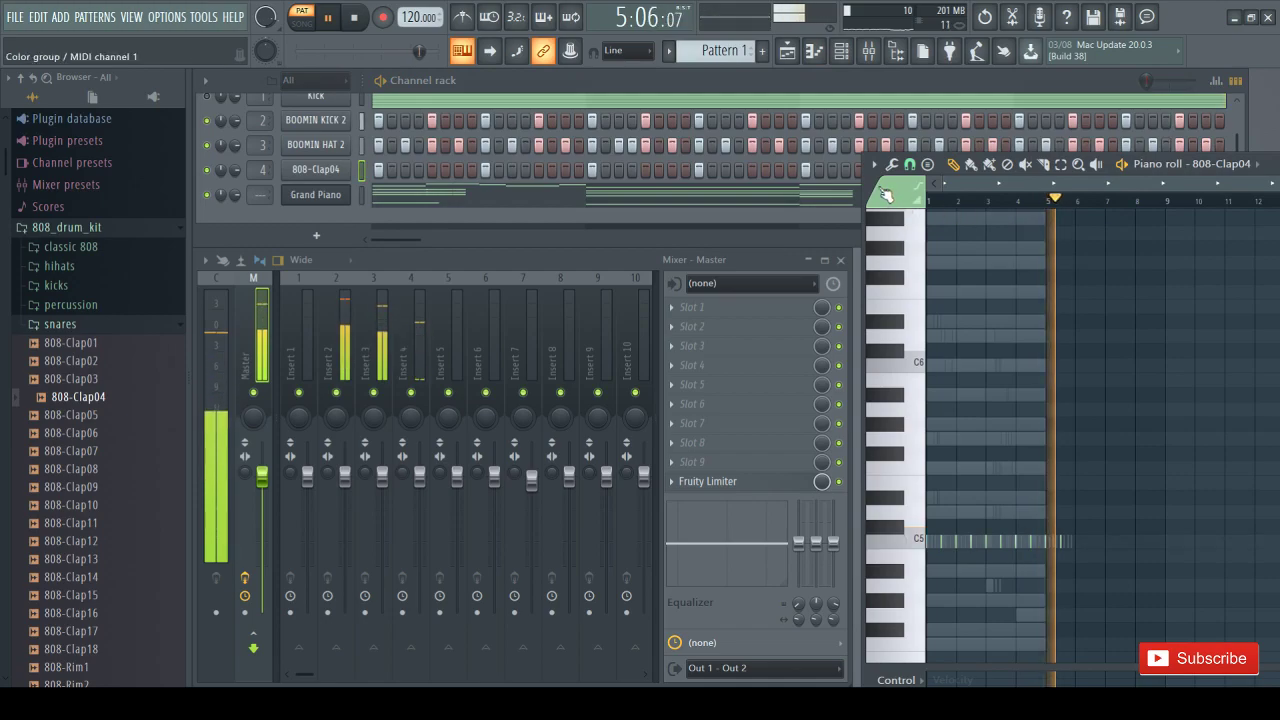
left_click_drag(867, 183, 800, 157)
left_click_drag(953, 152, 379, 175)
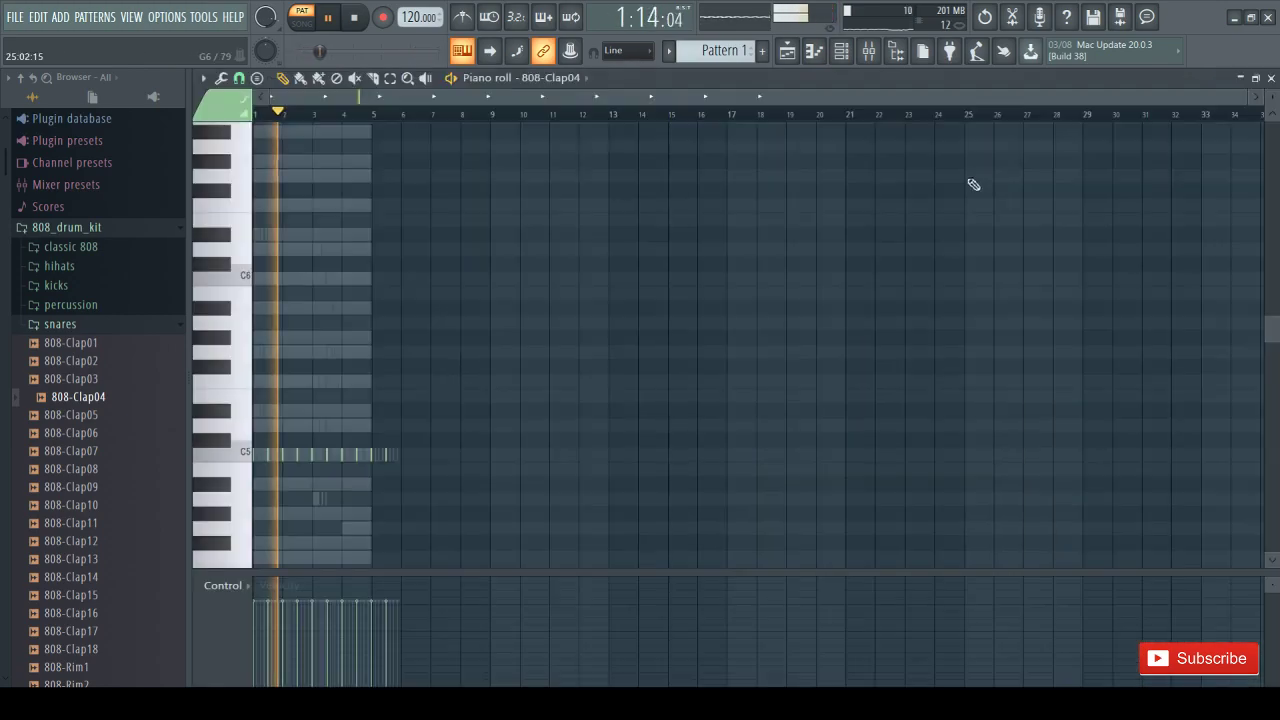
left_click(963, 176)
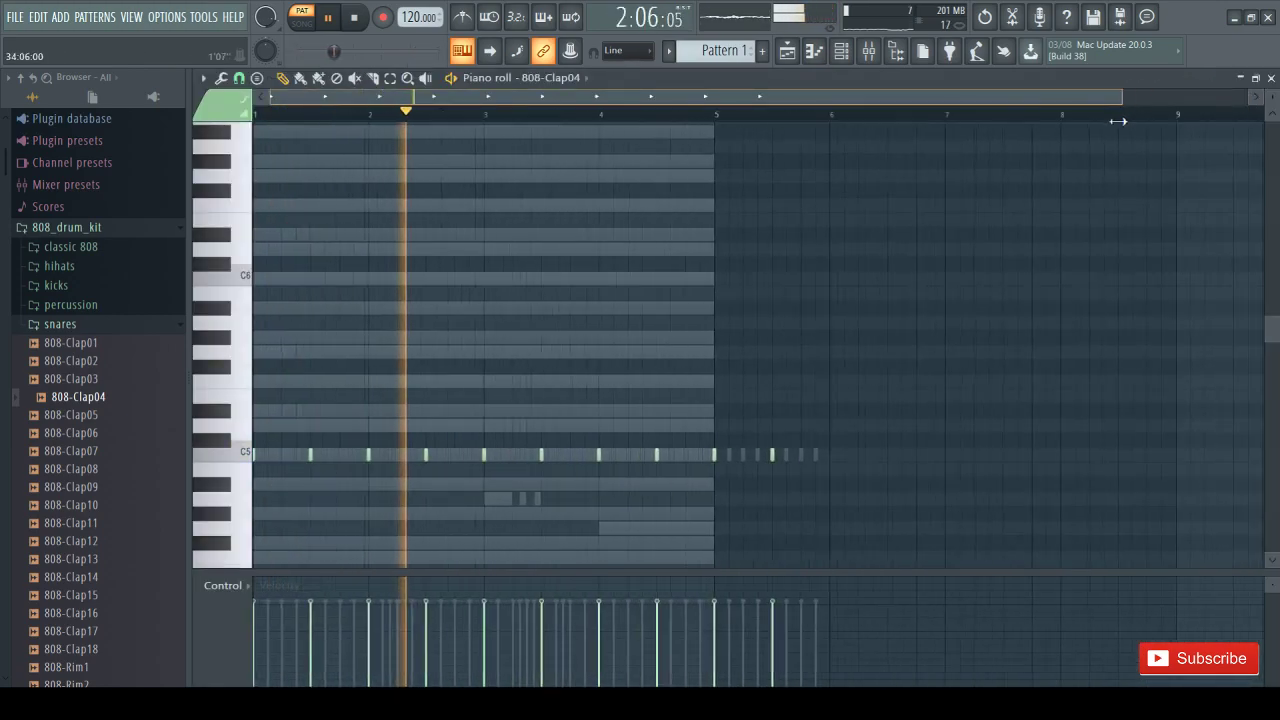
left_click_drag(990, 258, 262, 512)
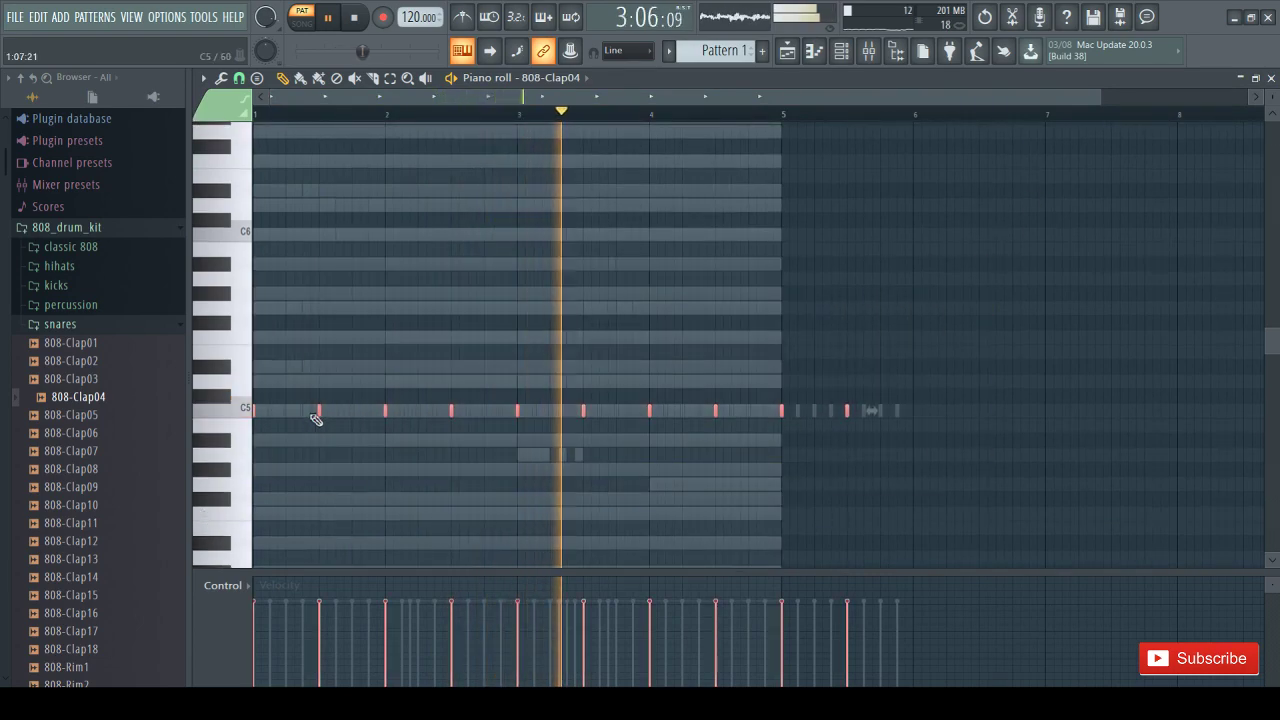
left_click_drag(320, 412, 316, 347)
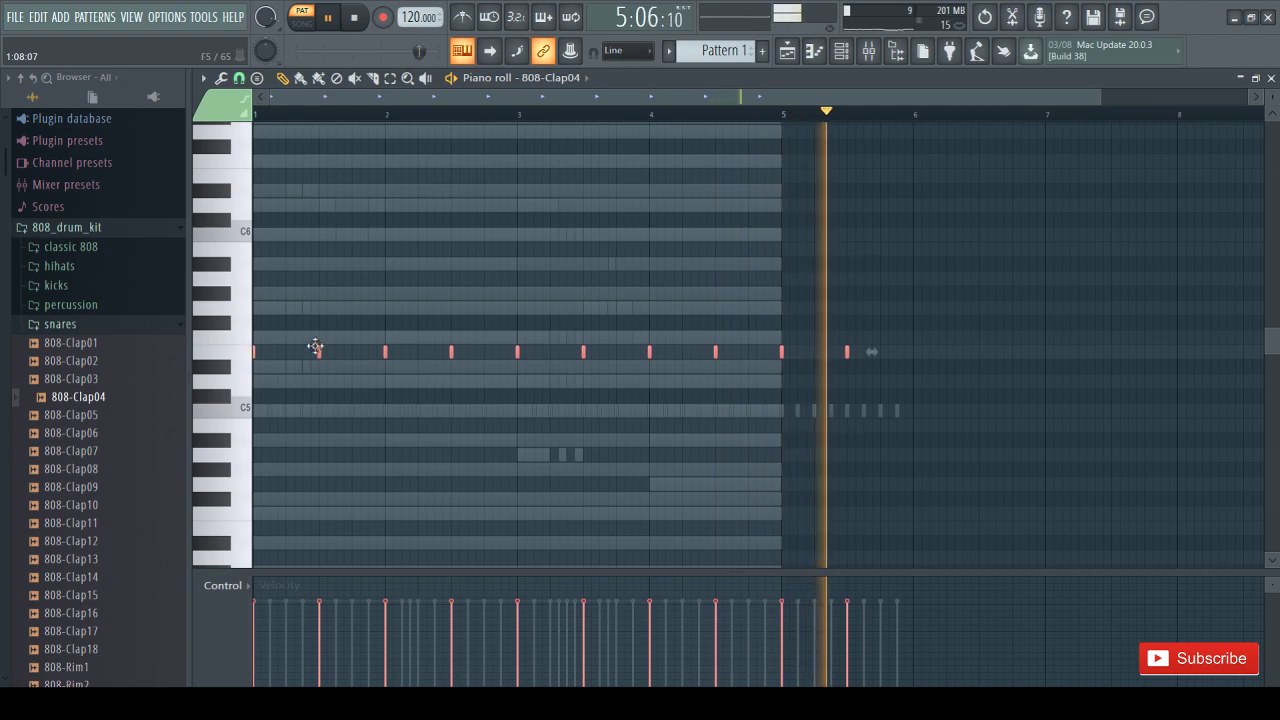
Delete the clap notes at the start of bars 1 to 5 and midway through bar 5, keeping one mid-bar hit in bars 1 to 4
right_click(954, 331)
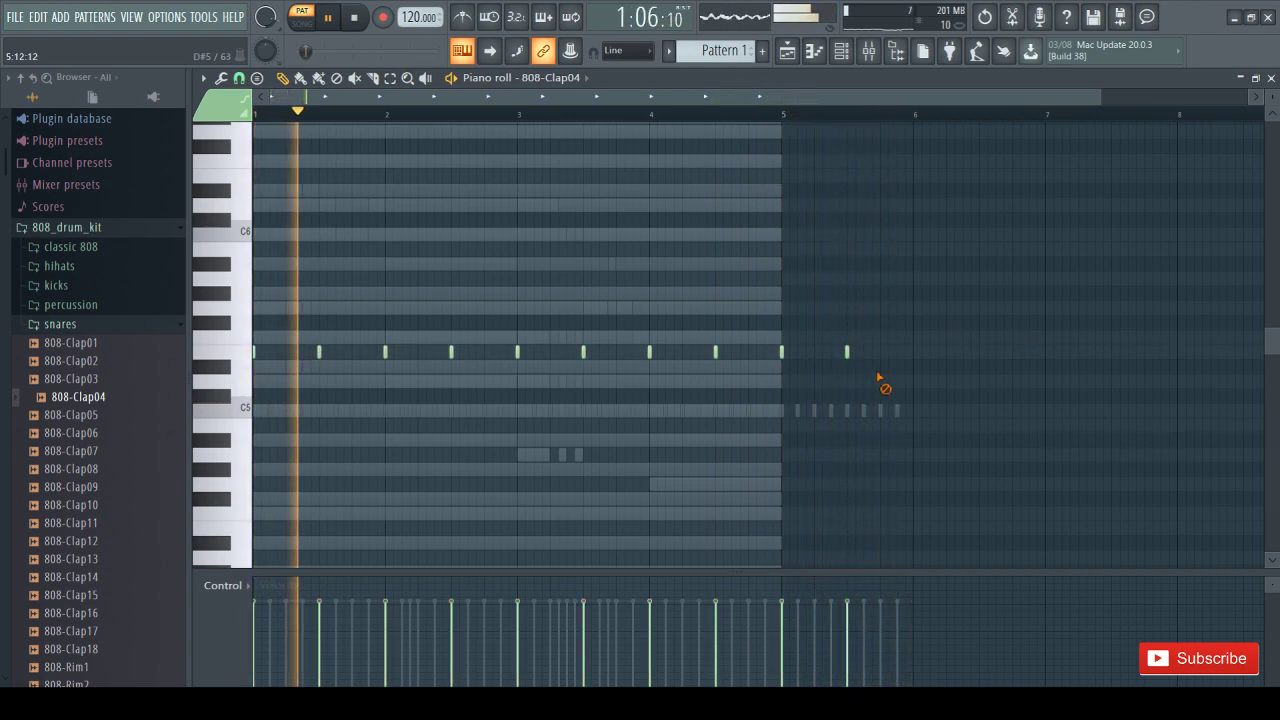
scroll(510, 364, "down", 1)
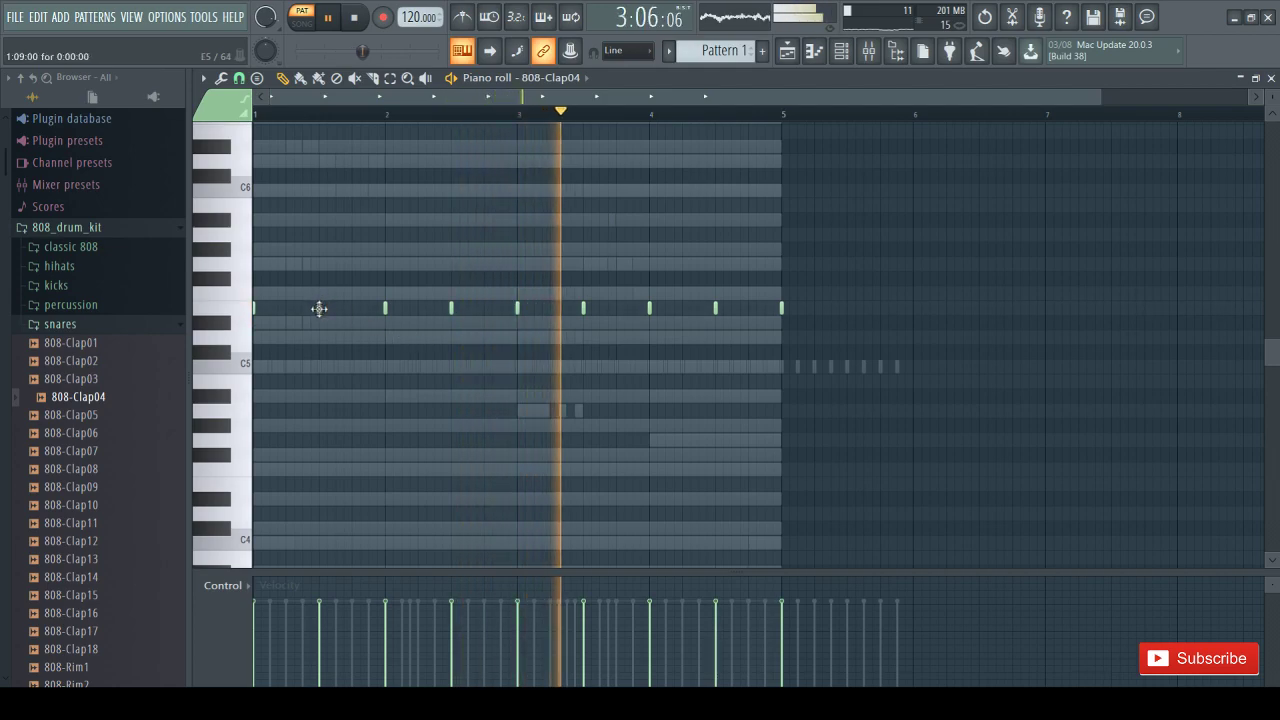
right_click(255, 308)
right_click(385, 308)
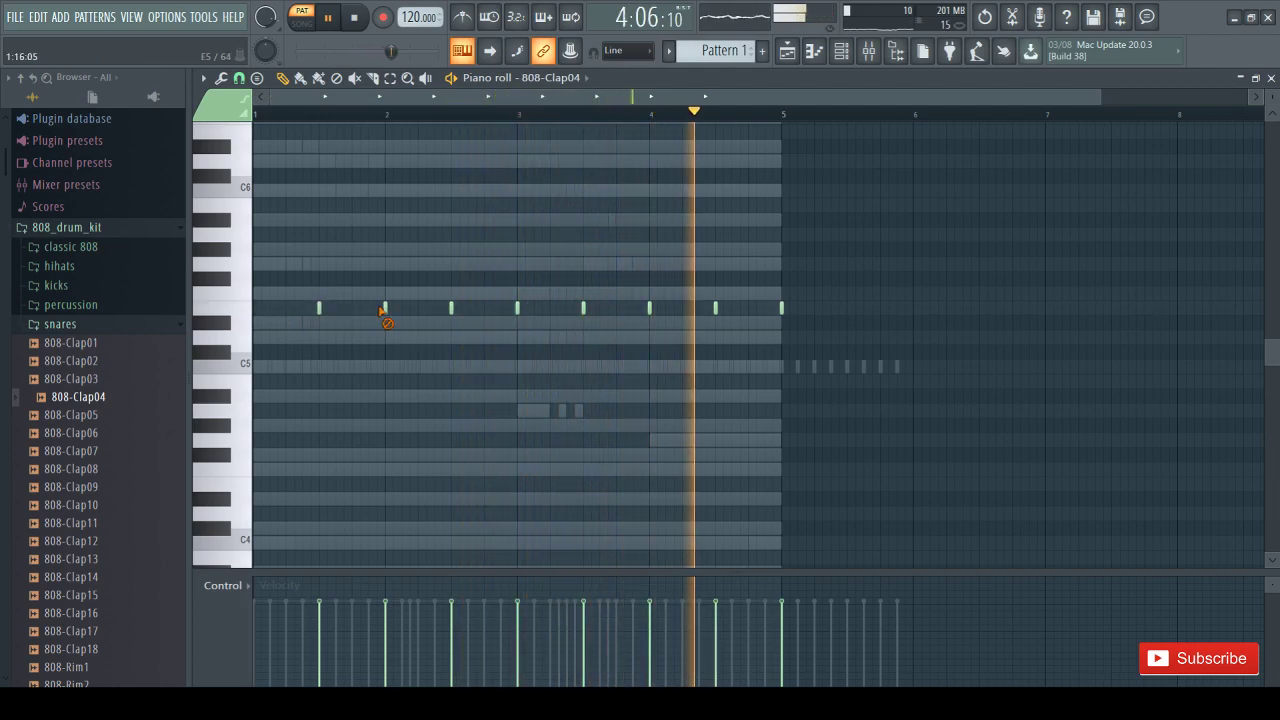
right_click(517, 308)
right_click(649, 308)
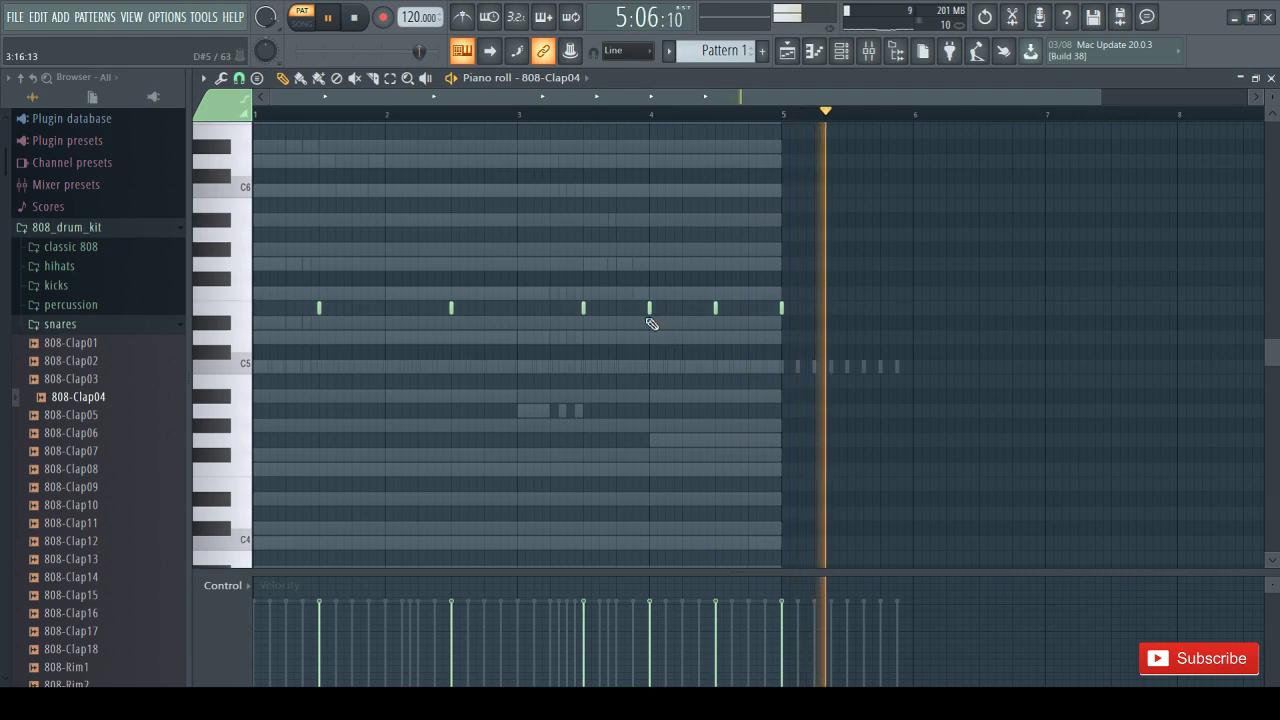
right_click(781, 308)
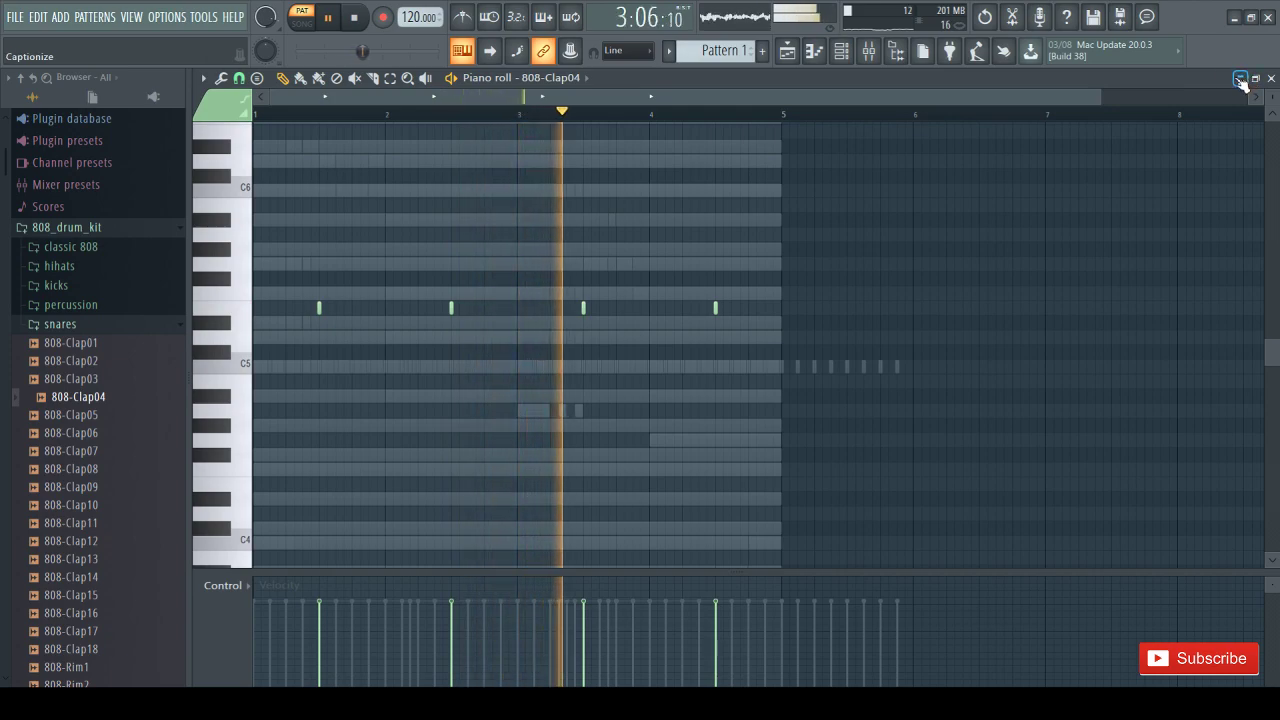
Stop playback and audition snare samples, including 808-Snare09, 808-Snare36, 808-Snare37, 808-Snare38 and 808-Snare22
scroll(113, 452, "down", 8)
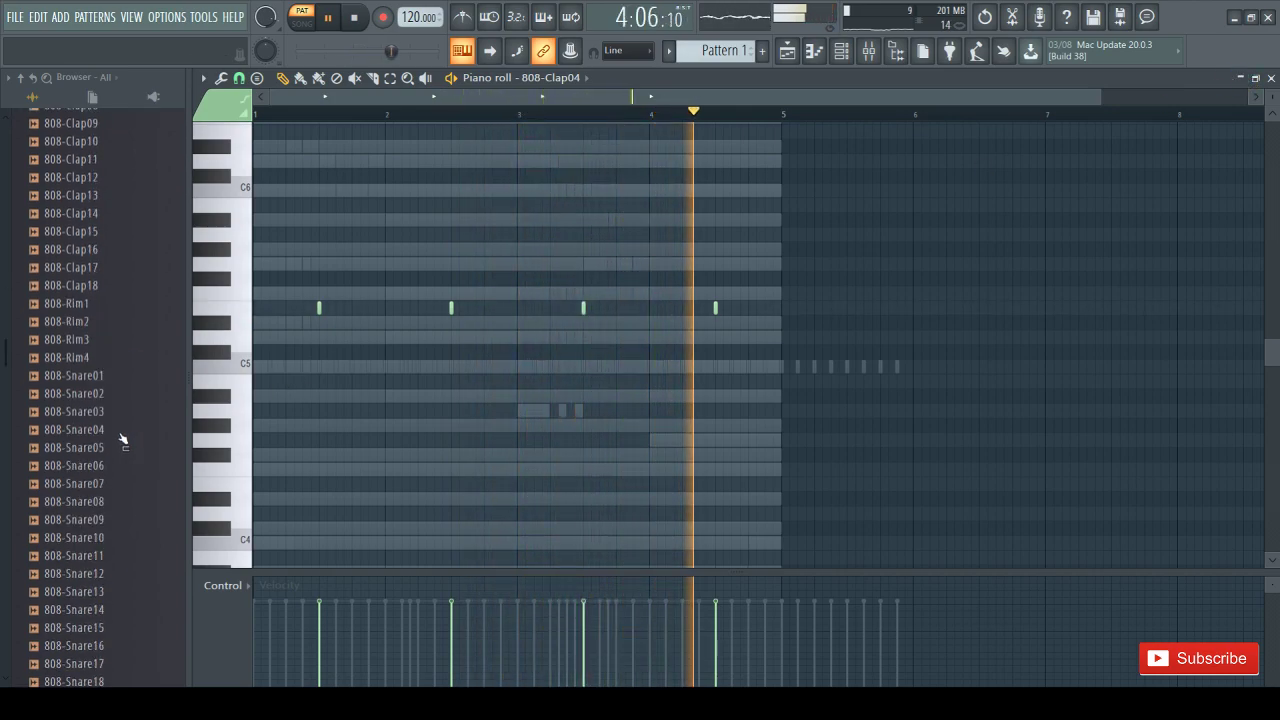
key("space")
scroll(95, 440, "down", 2)
left_click(87, 418)
left_click(123, 360)
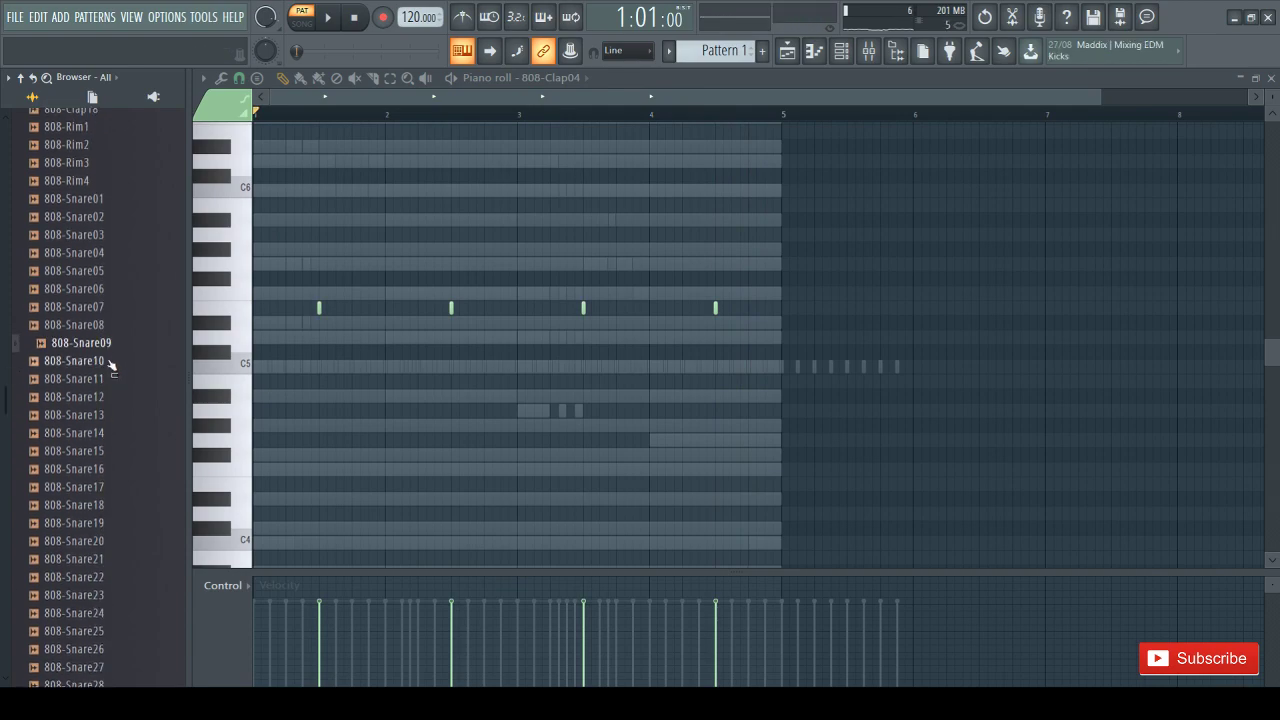
scroll(100, 400, "down", 7)
left_click(110, 397)
left_click(118, 452)
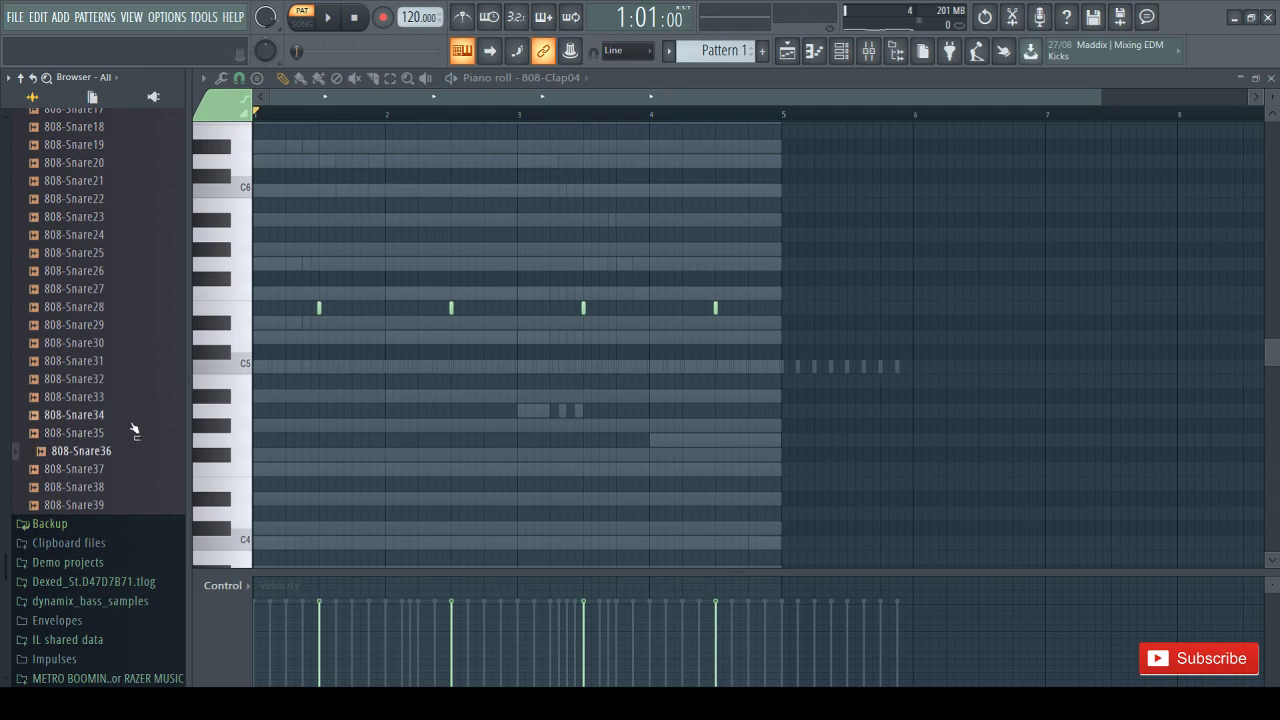
left_click(114, 469)
left_click(116, 487)
left_click(144, 200)
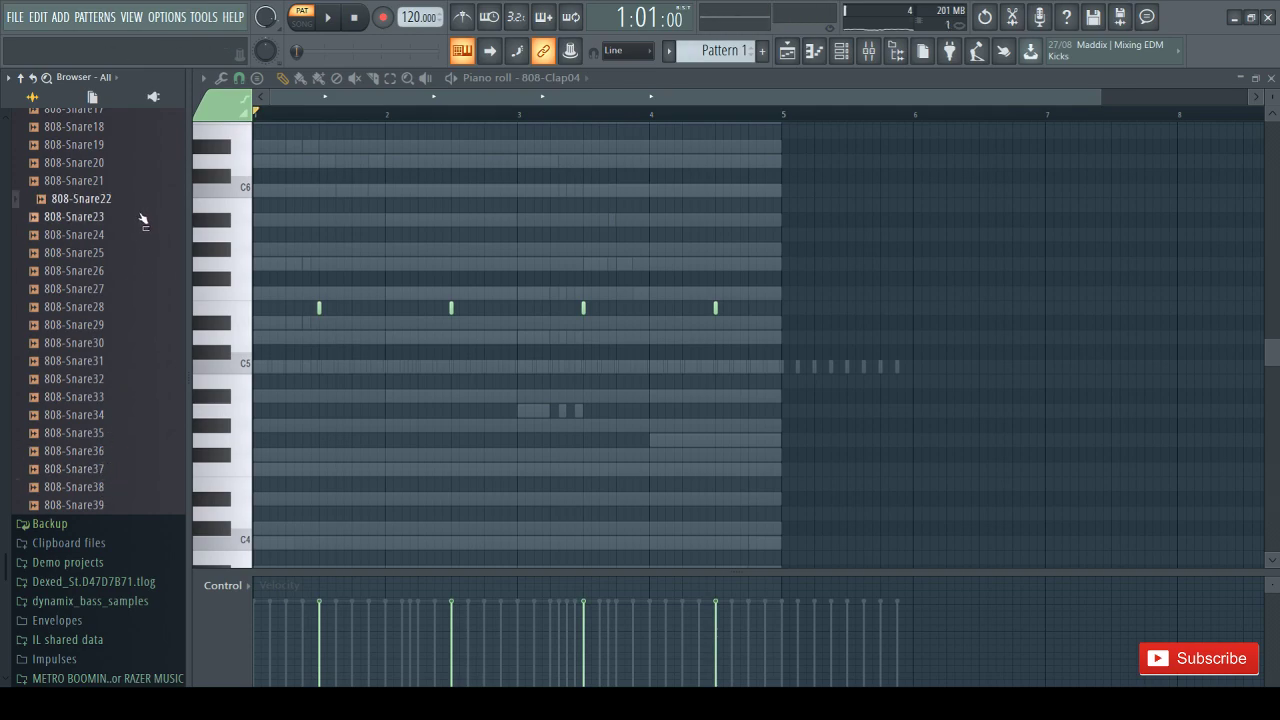
Audition more samples from the earlier part of the snares folder, finishing with 808-Snare15
scroll(146, 225, "up", 4)
left_click(163, 289)
scroll(155, 290, "up", 6)
left_click(144, 289)
left_click(98, 326)
left_click(70, 416)
scroll(68, 418, "down", 4)
left_click(73, 398)
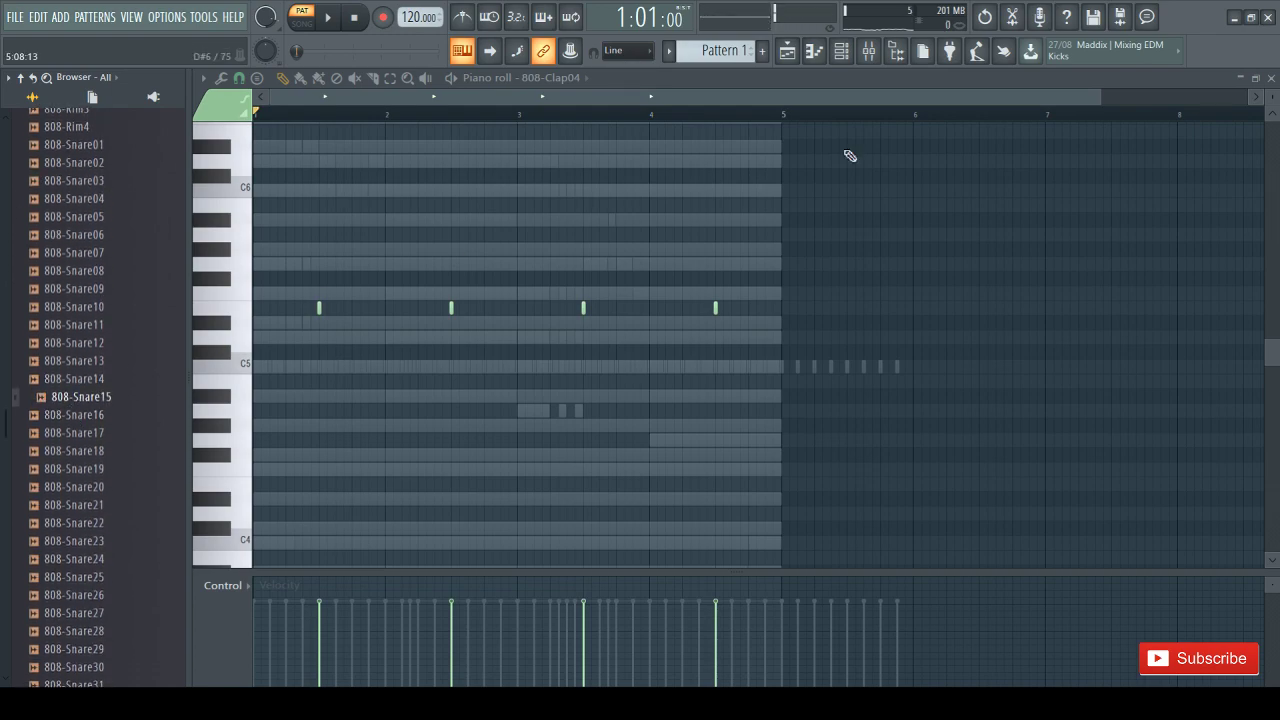
Add 808-Snare15 as a new channel with a hit midway through each of the four bars, and play the pattern
left_click(1240, 78)
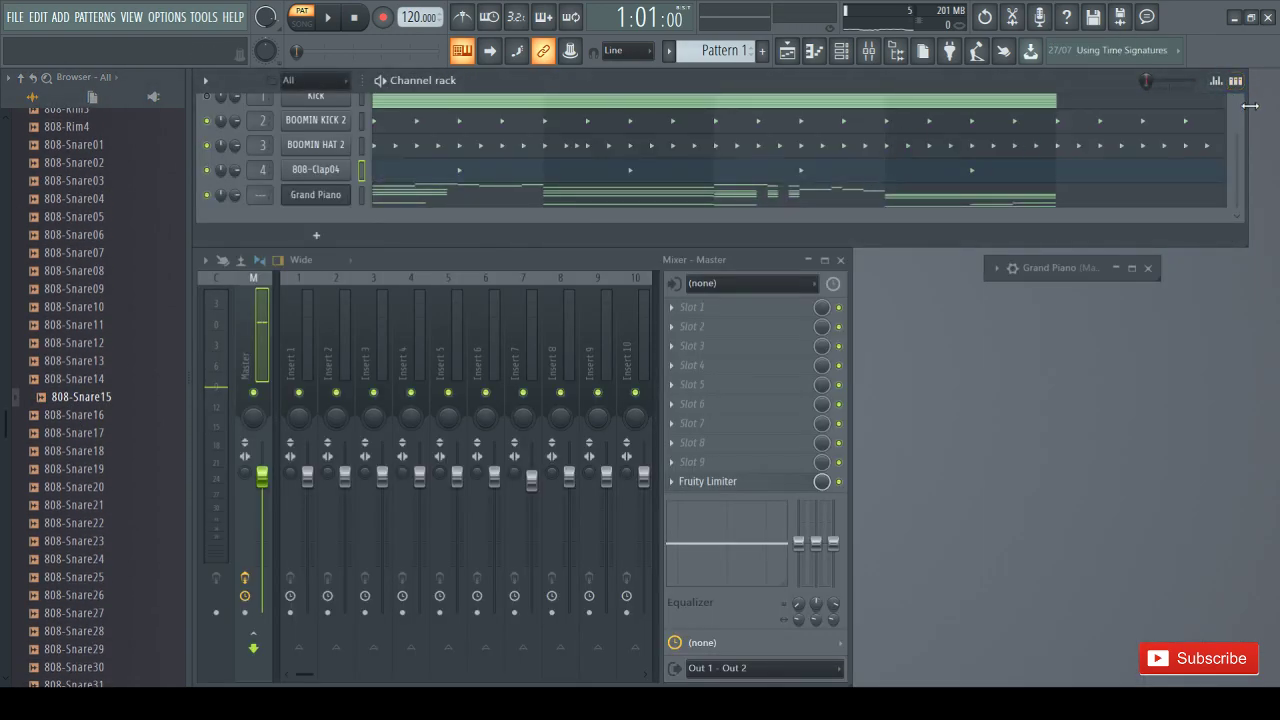
left_click(1236, 81)
left_click_drag(117, 375, 335, 215)
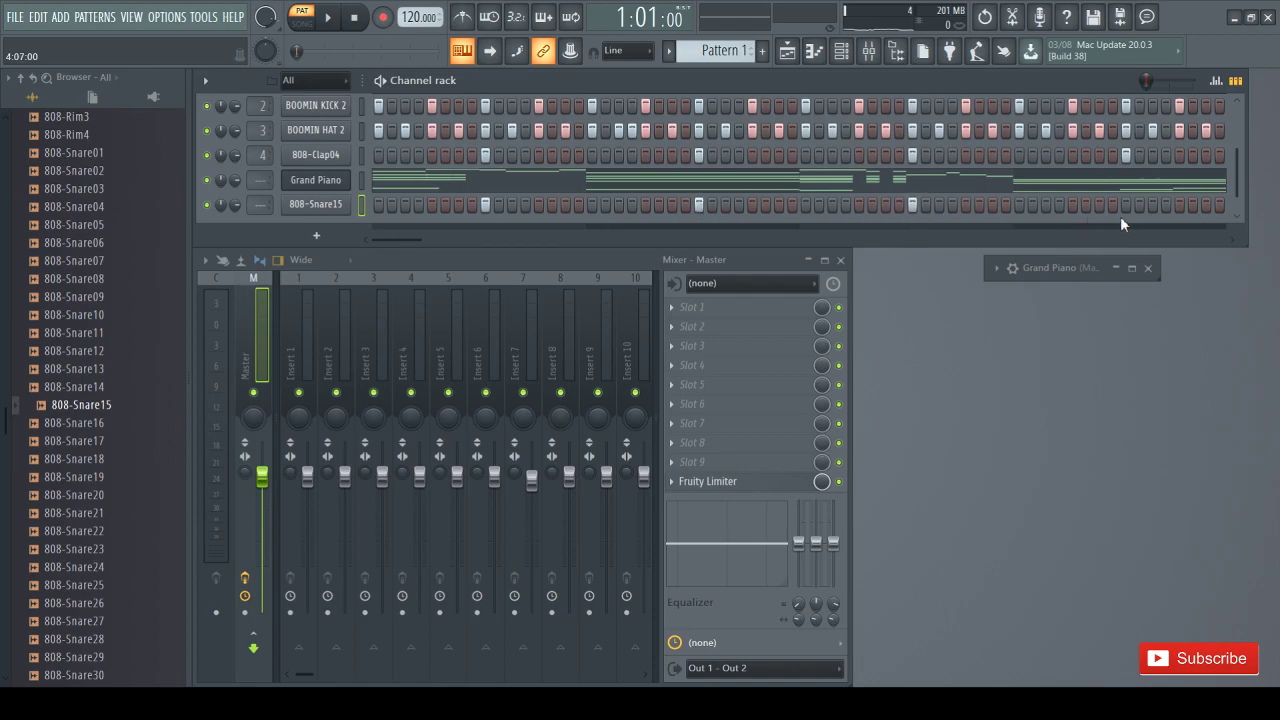
key("space")
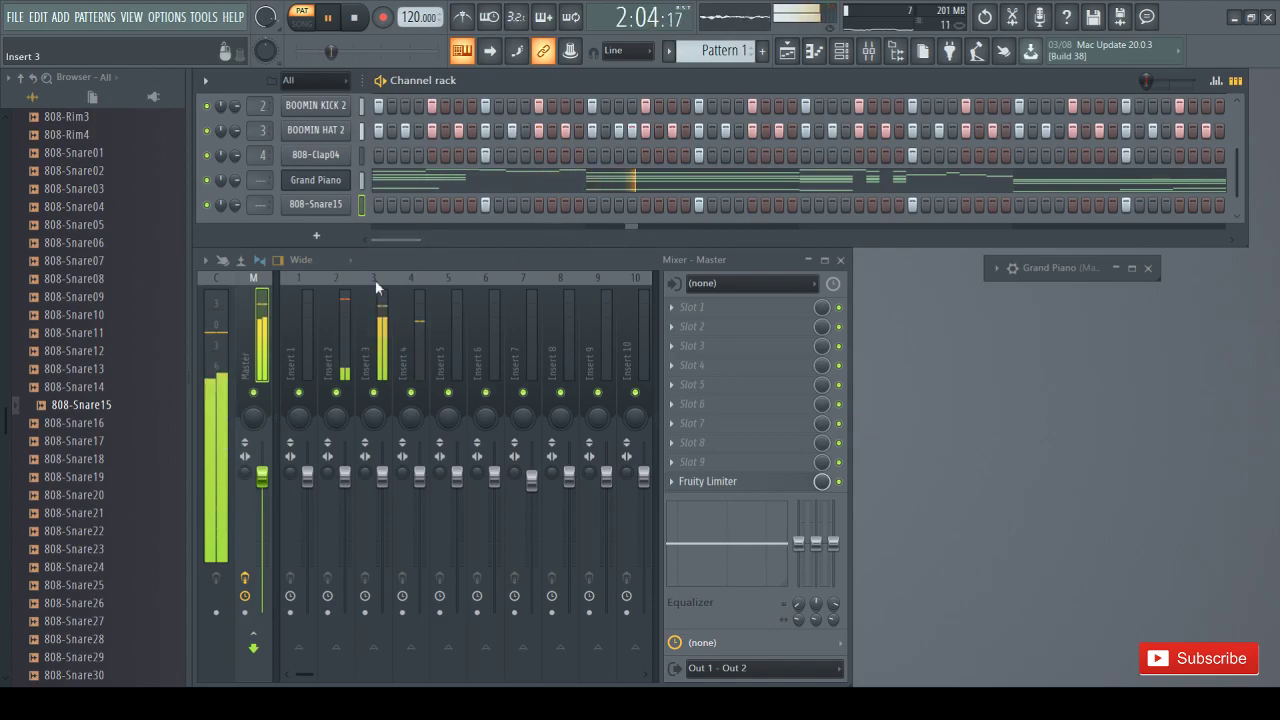
Browse to the Hats folder of the Drums pack in the sample library
scroll(300, 170, "up", 1)
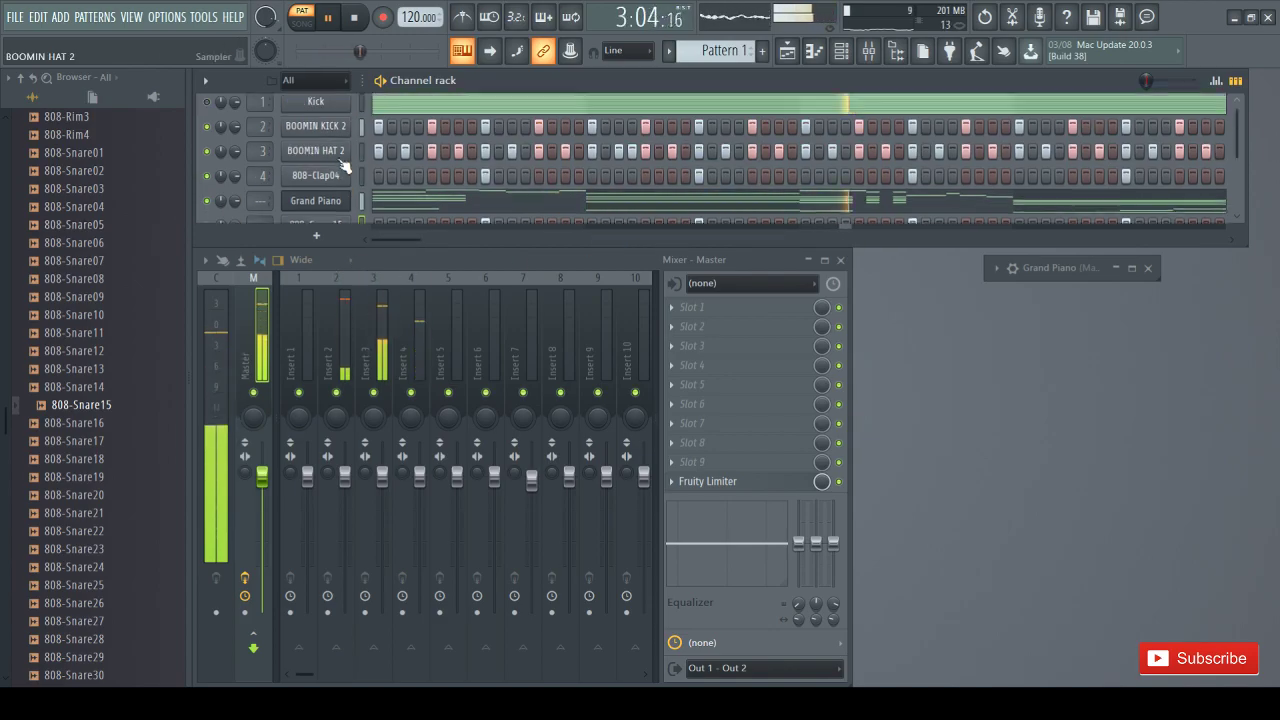
scroll(85, 310, "down", 10)
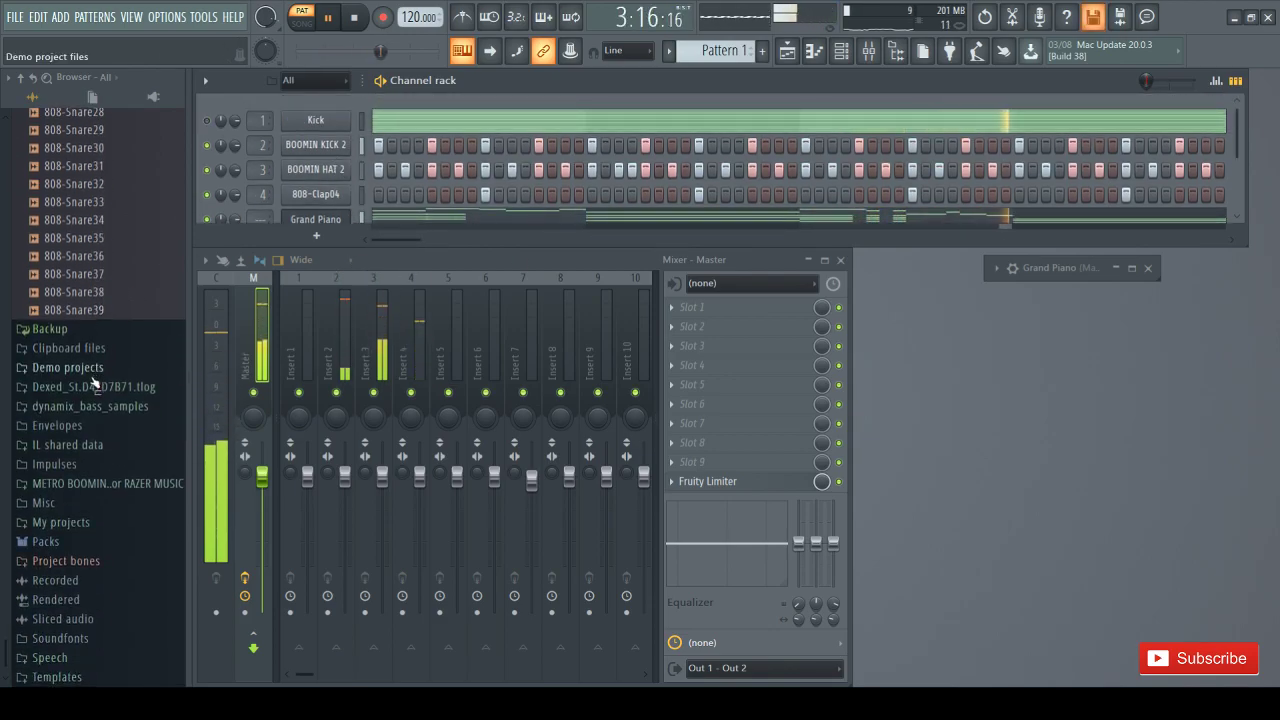
left_click(55, 540)
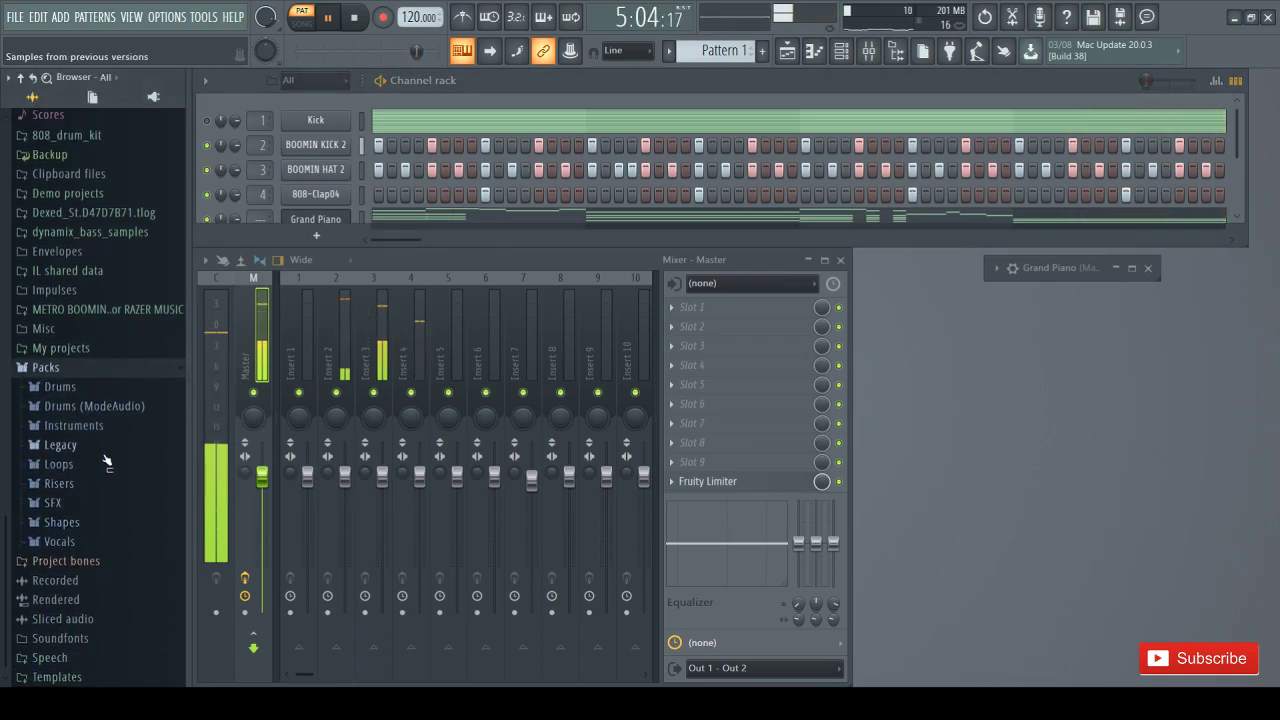
left_click(70, 387)
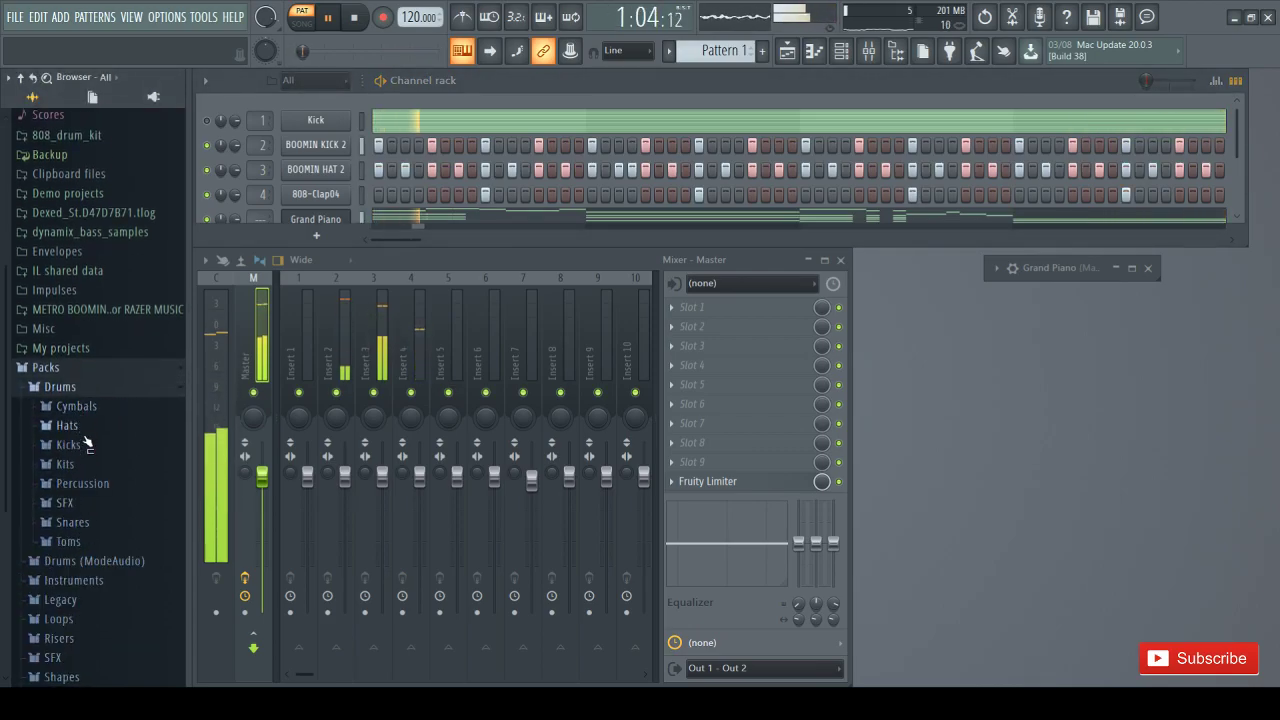
left_click(68, 425)
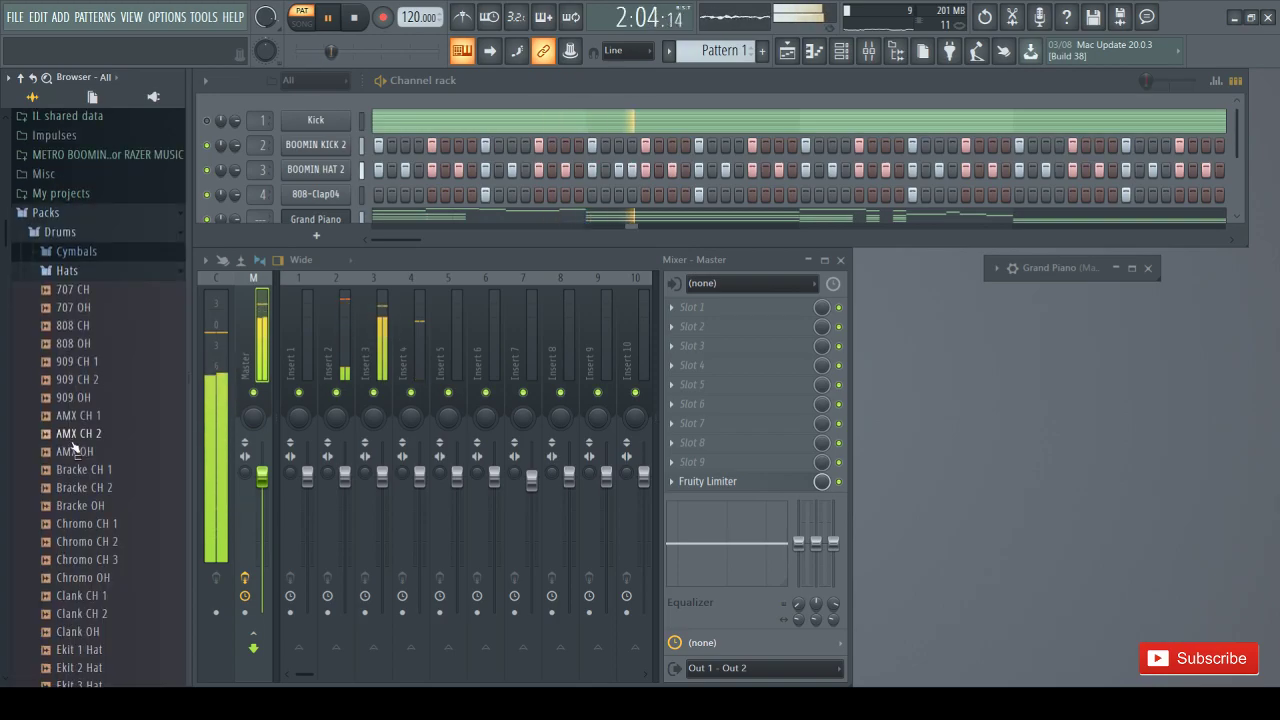
Stop playback and audition hat samples through the folder, including 808 CH, Ekit 3 Hat and SElect CH
key("space")
left_click(115, 328)
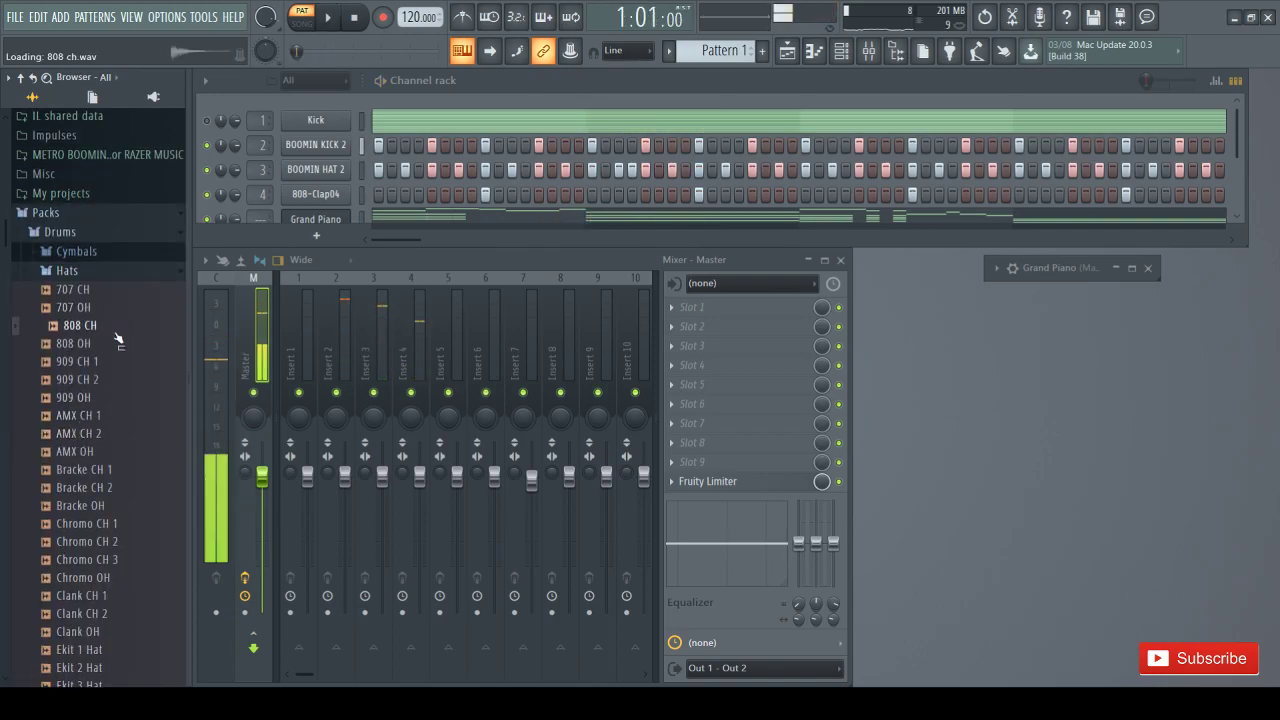
scroll(100, 420, "down", 6)
left_click(88, 433)
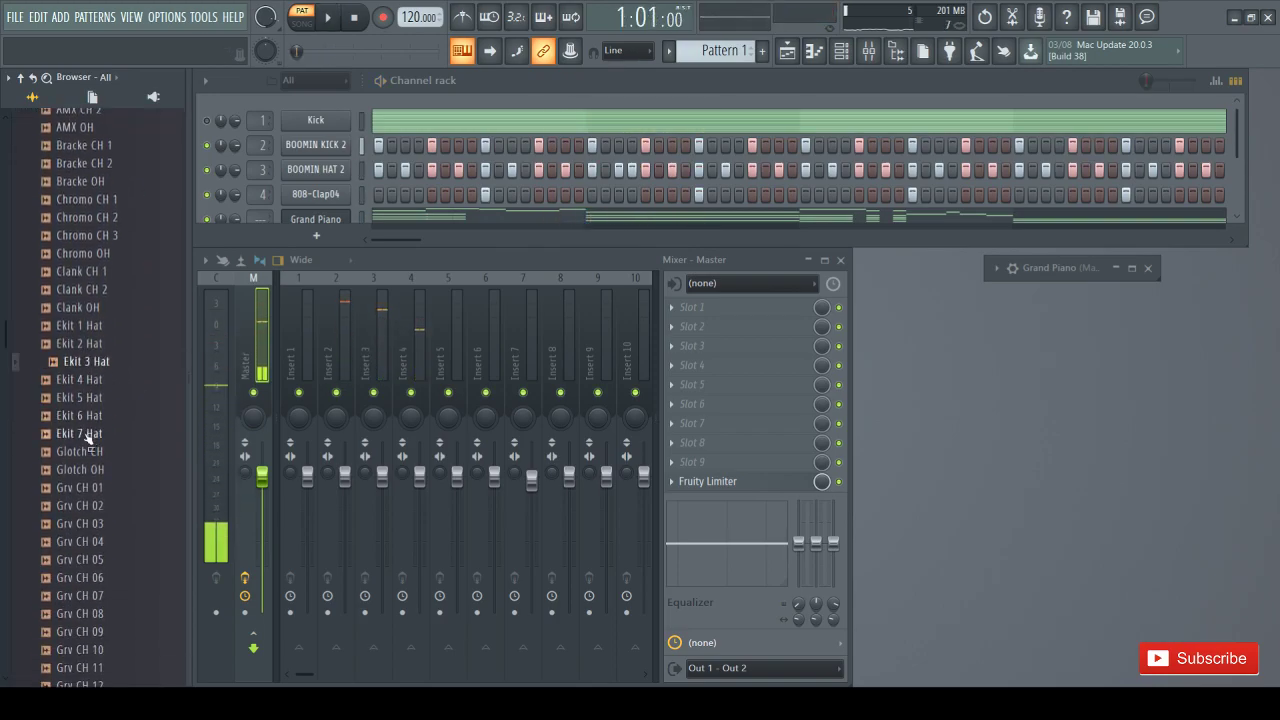
scroll(90, 450, "down", 4)
left_click(93, 467)
scroll(100, 478, "down", 2)
left_click(112, 487)
scroll(113, 487, "down", 4)
left_click(112, 487)
scroll(112, 487, "down", 2)
left_click(111, 487)
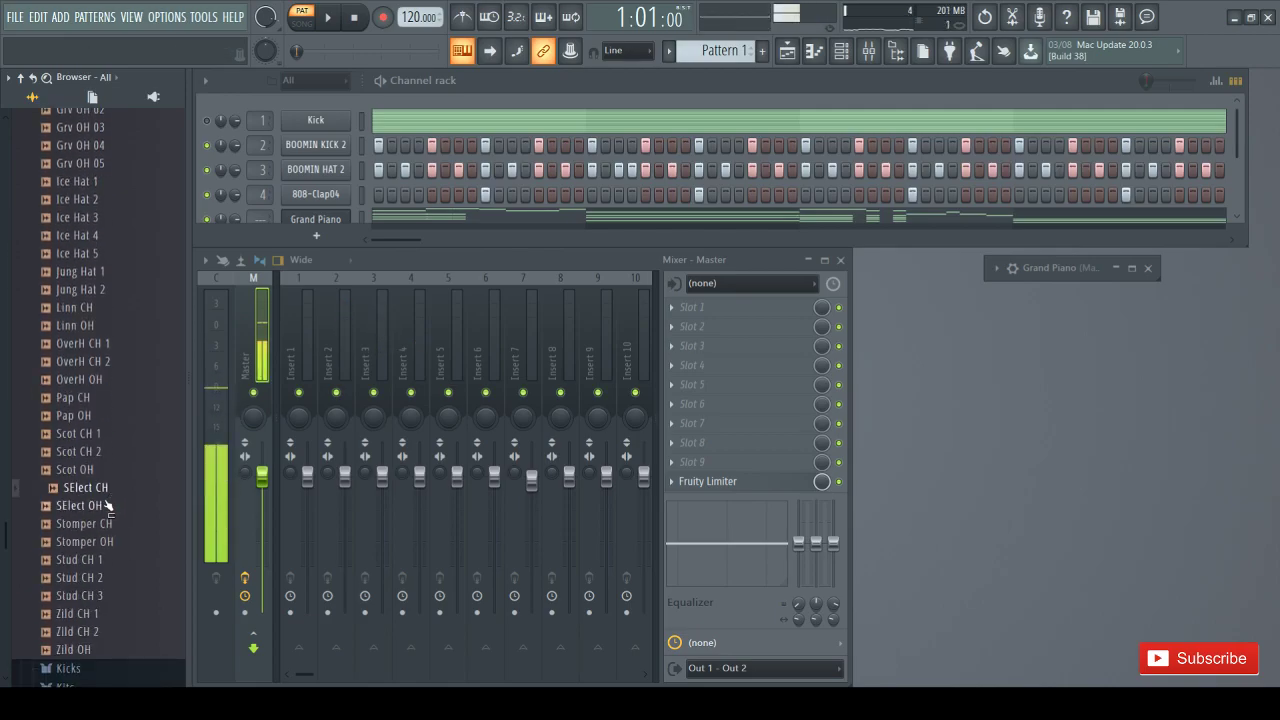
scroll(108, 502, "down", 4)
left_click(109, 491)
scroll(112, 485, "down", 1)
left_click(94, 333)
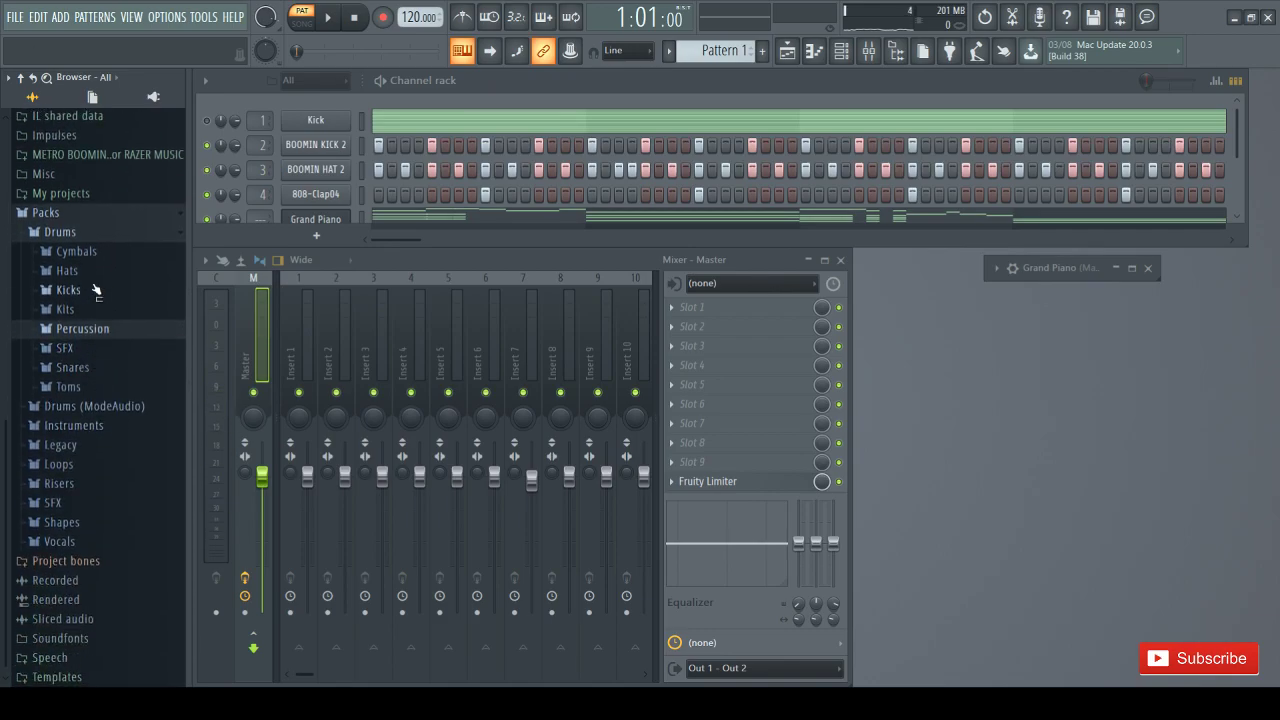
Replace the BOOMIN HAT 2 sample on channel 3 with 808 CH from the Hats folder and play the pattern
left_click(92, 279)
left_click(95, 307)
left_click(96, 327)
left_click_drag(95, 330, 257, 216)
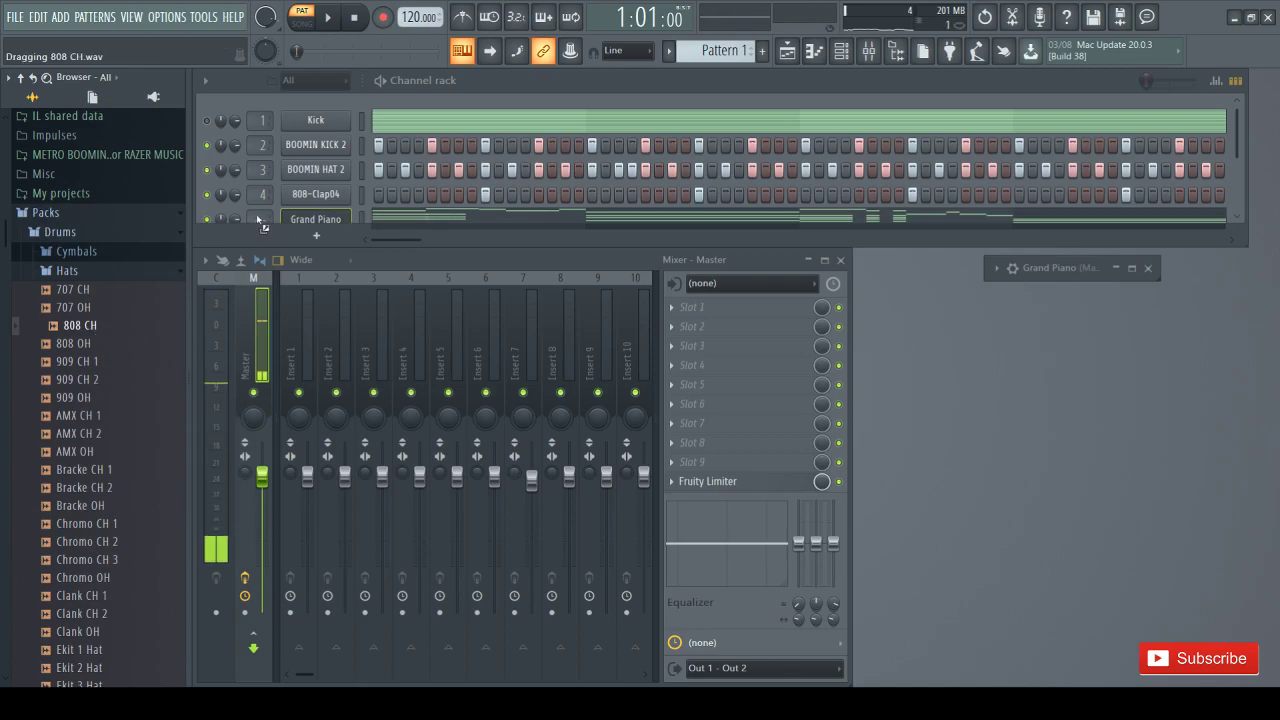
left_click_drag(297, 168, 303, 170)
key("space")
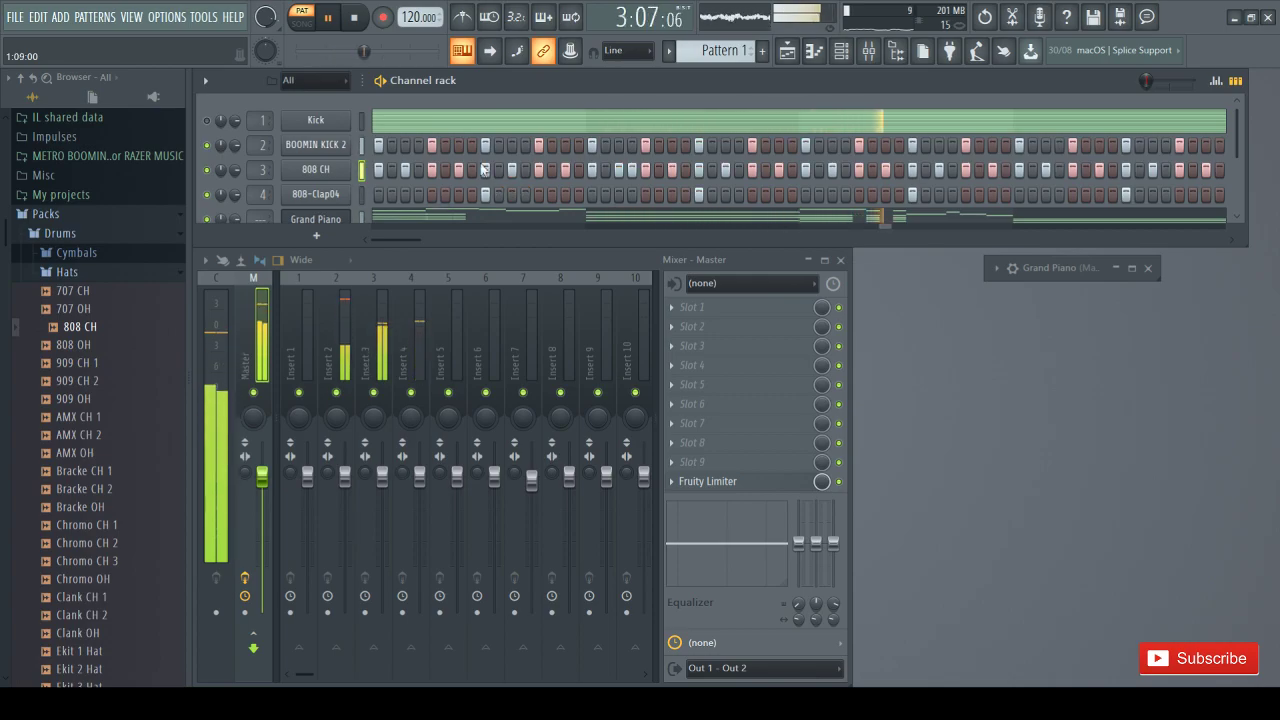
Set the project tempo to 130 BPM
scroll(420, 16, "up", 2)
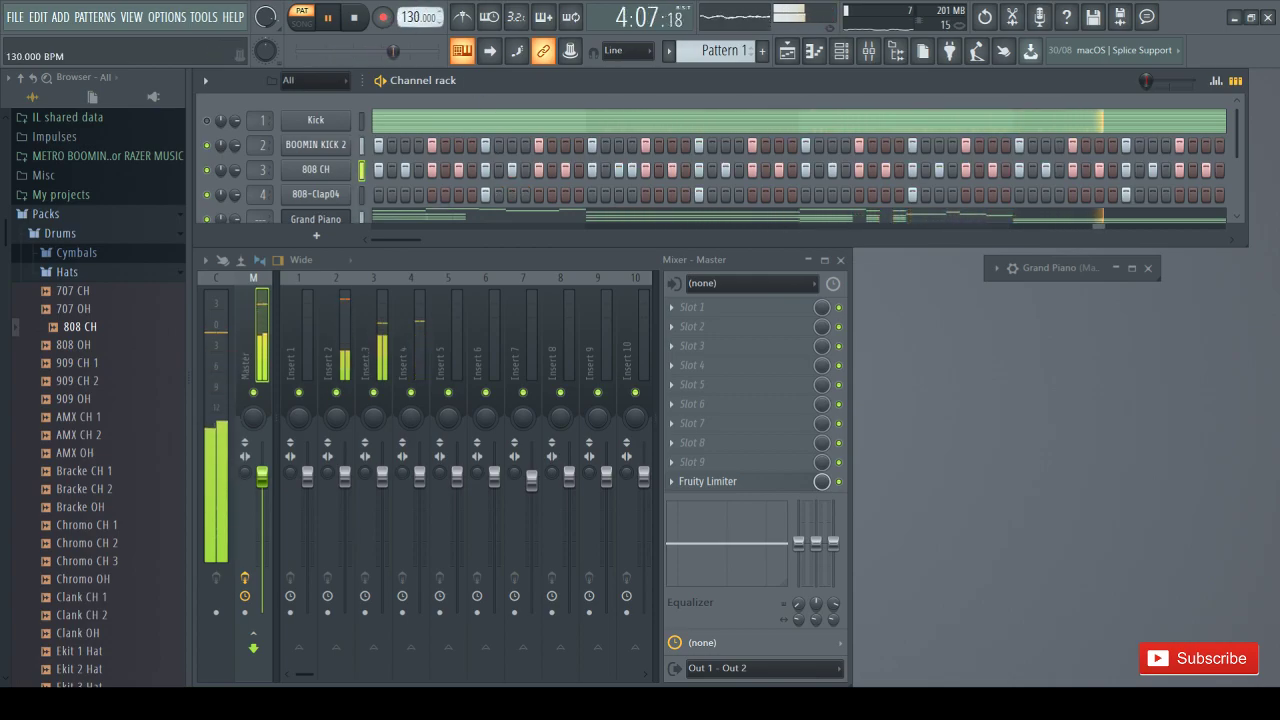
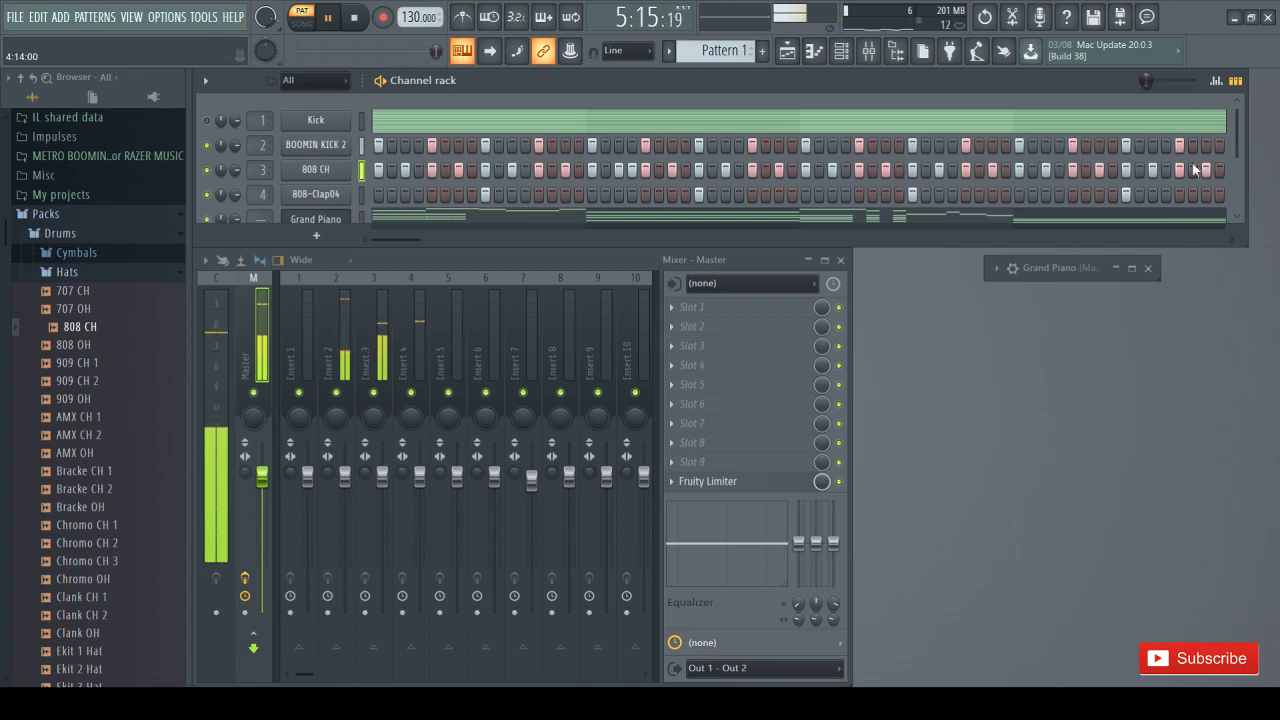
scroll(534, 159, "down", 2)
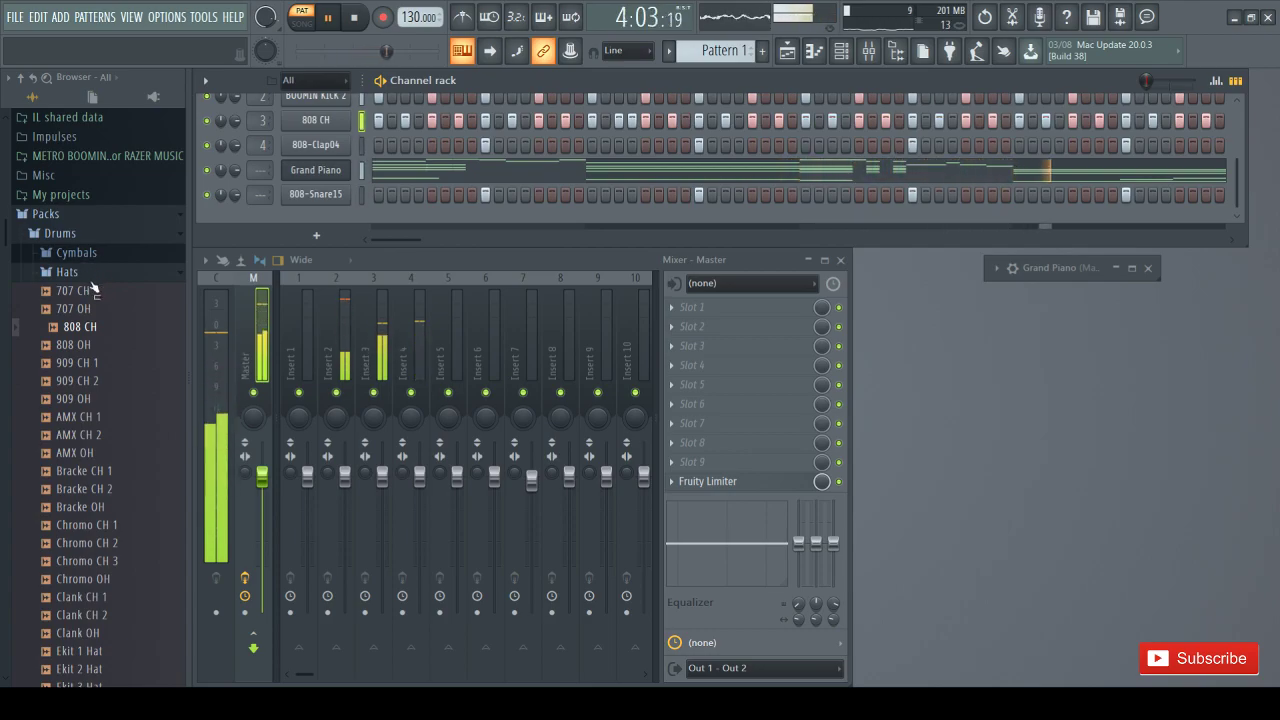
Stop playback and audition more hat samples, including Pap OH, Stud CH 1, Ice Hat 5 and Ice Hat 2
scroll(100, 350, "down", 10)
left_click(80, 416)
key("space")
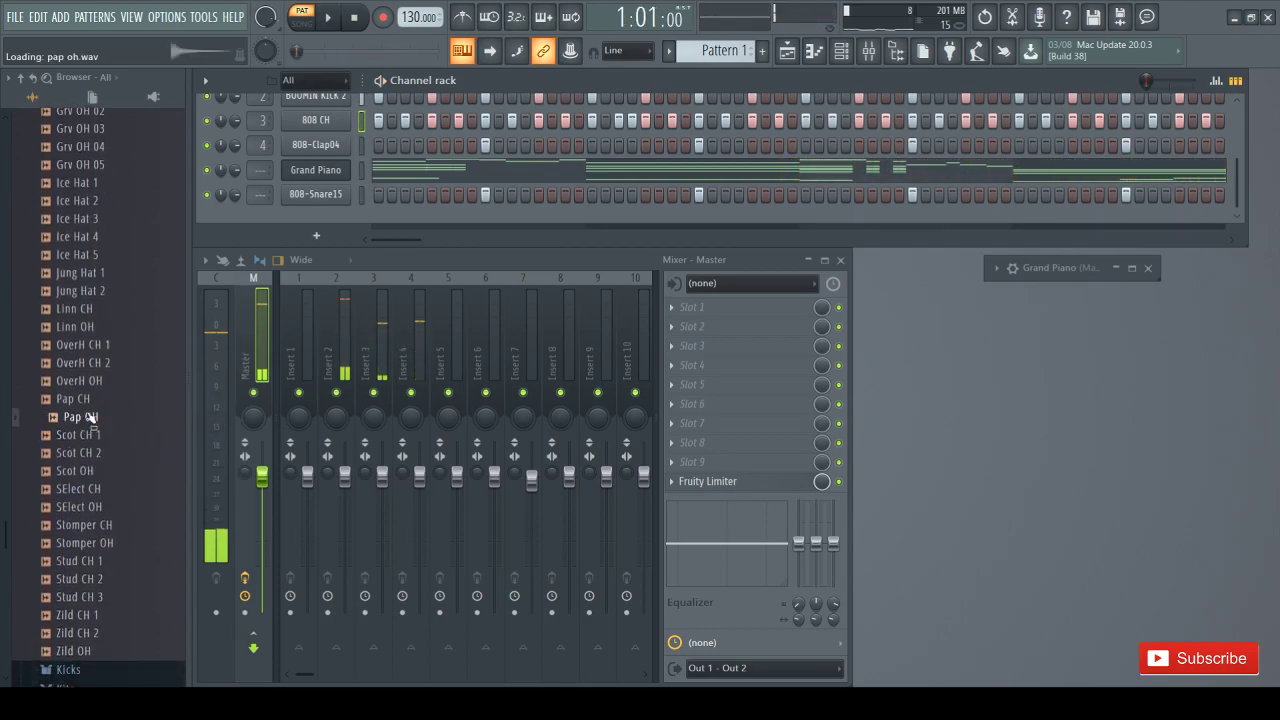
left_click(100, 560)
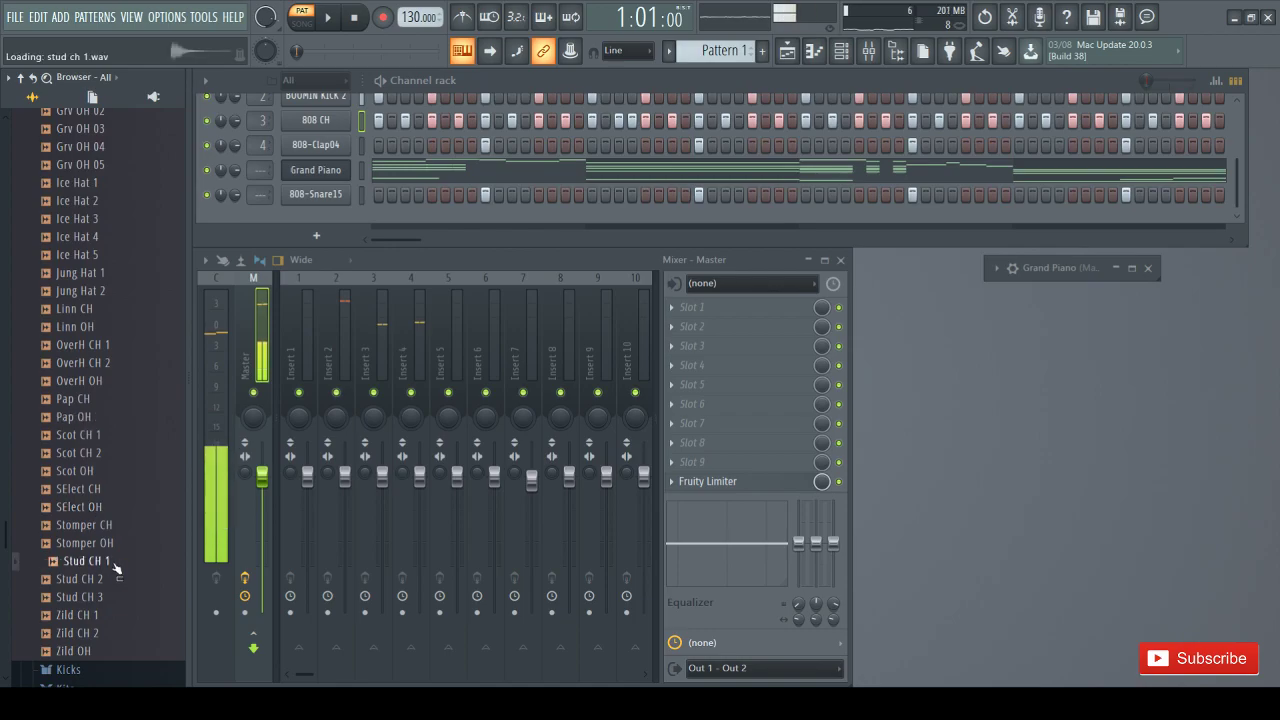
left_click(94, 254)
left_click(118, 202)
scroll(108, 240, "up", 8)
left_click(104, 238)
Add BOOMIN OPEN HAT 1 from the Metro Boomin sample folder as a new channel
scroll(106, 240, "up", 15)
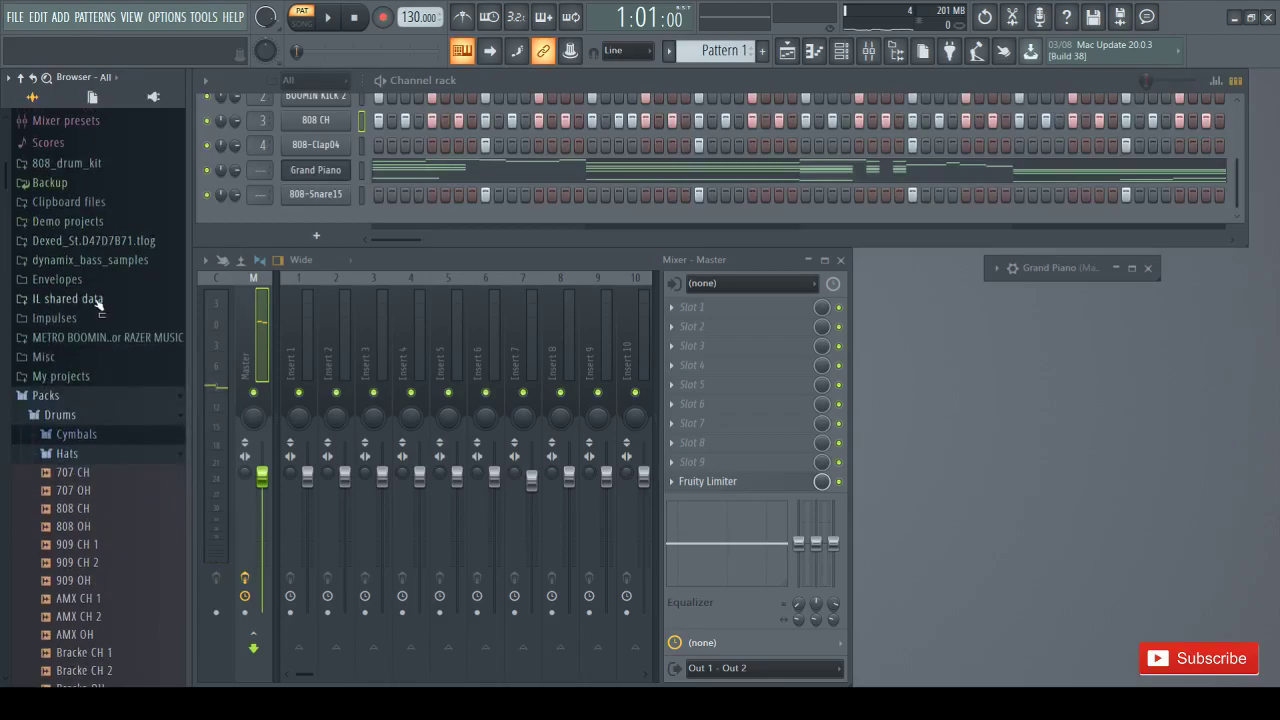
left_click(90, 337)
scroll(92, 380, "down", 5)
left_click(95, 448)
left_click_drag(91, 451, 312, 226)
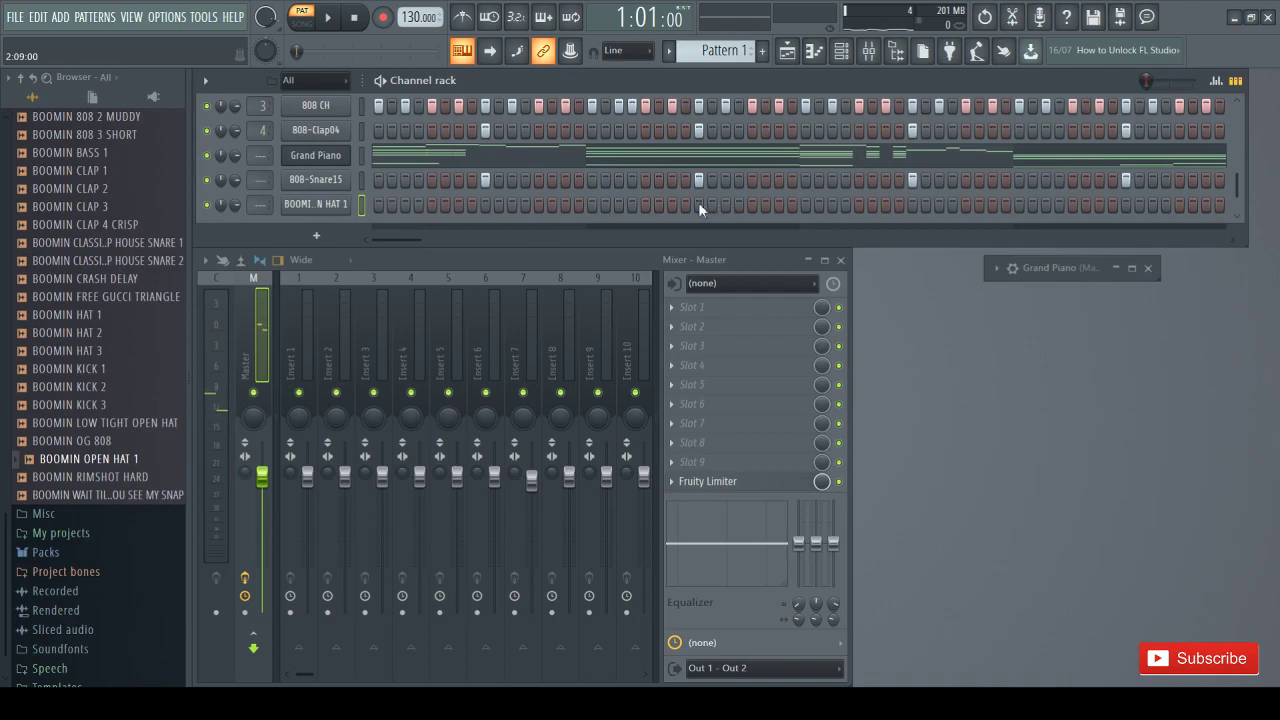
Place open hat hits on the second beat of bars 2 and 4 and play the pattern
left_click(1113, 204)
key("space")
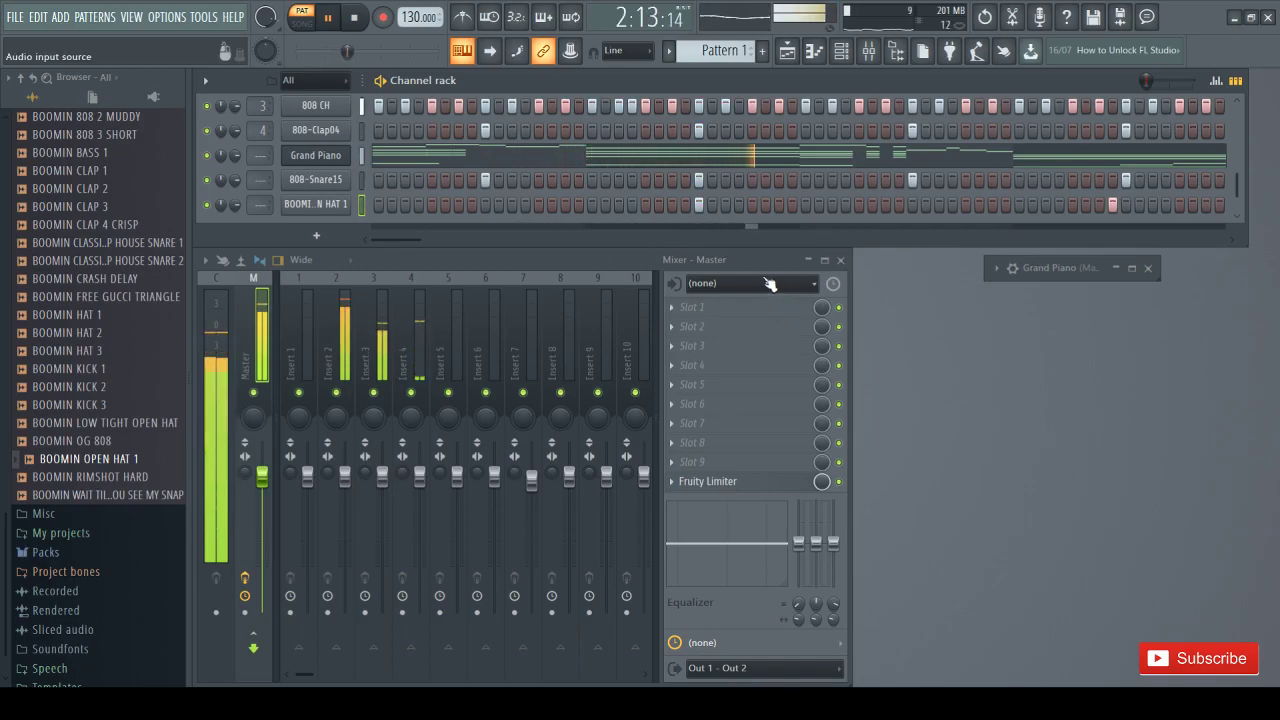
key("space")
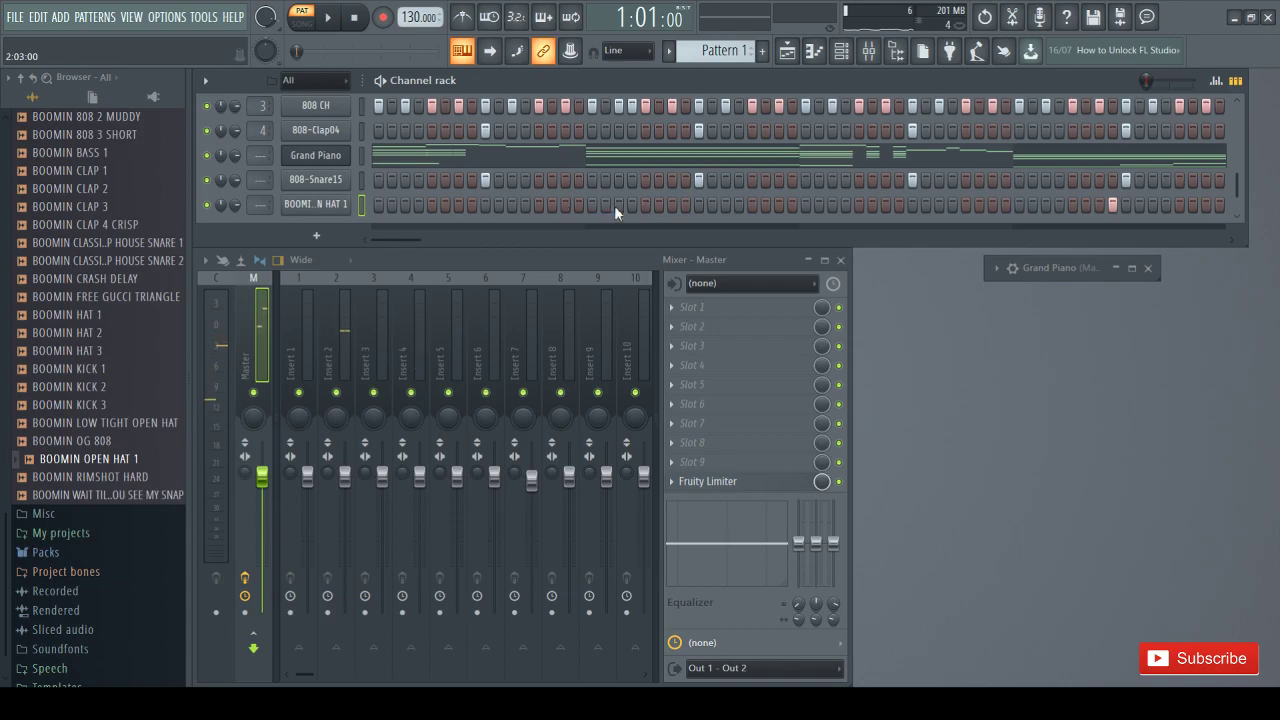
key("space")
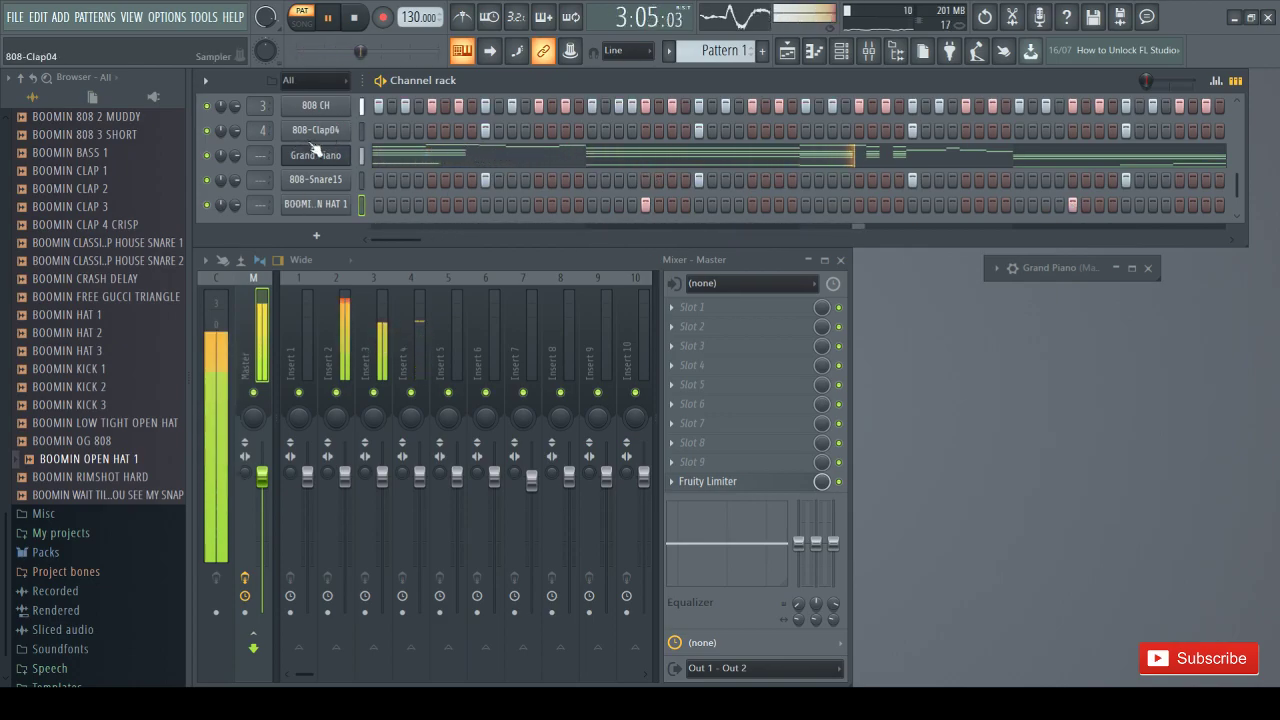
Adjust the BOOMIN KICK 2 and 808 CH step patterns, adding extra hat hits around the start of bar 4, and play back the result
scroll(338, 130, "up", 2)
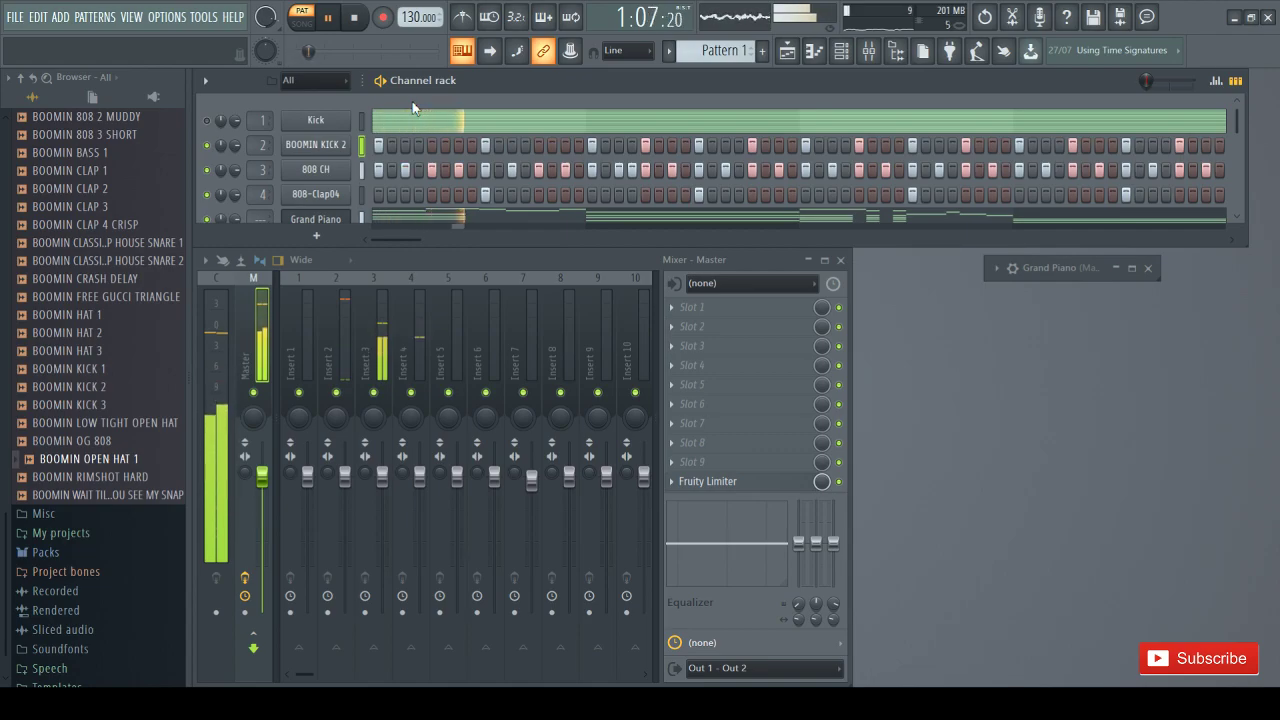
key("space")
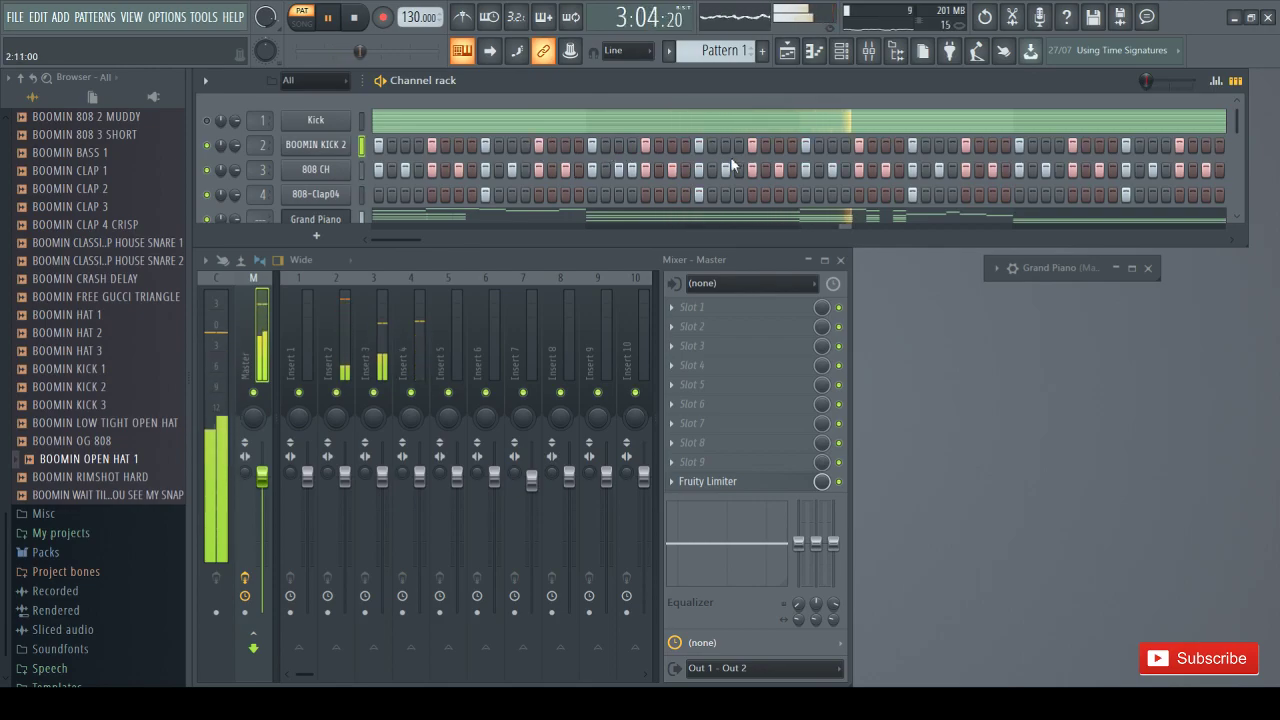
scroll(733, 166, "down", 2)
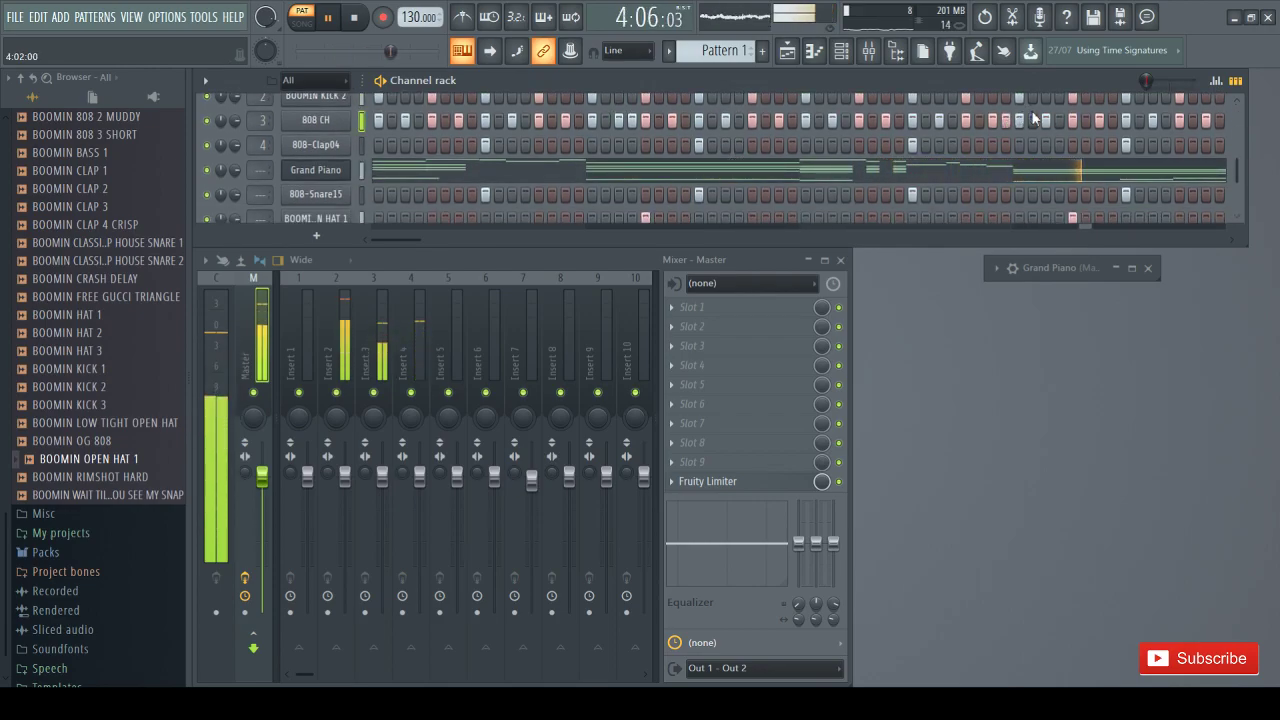
key("space")
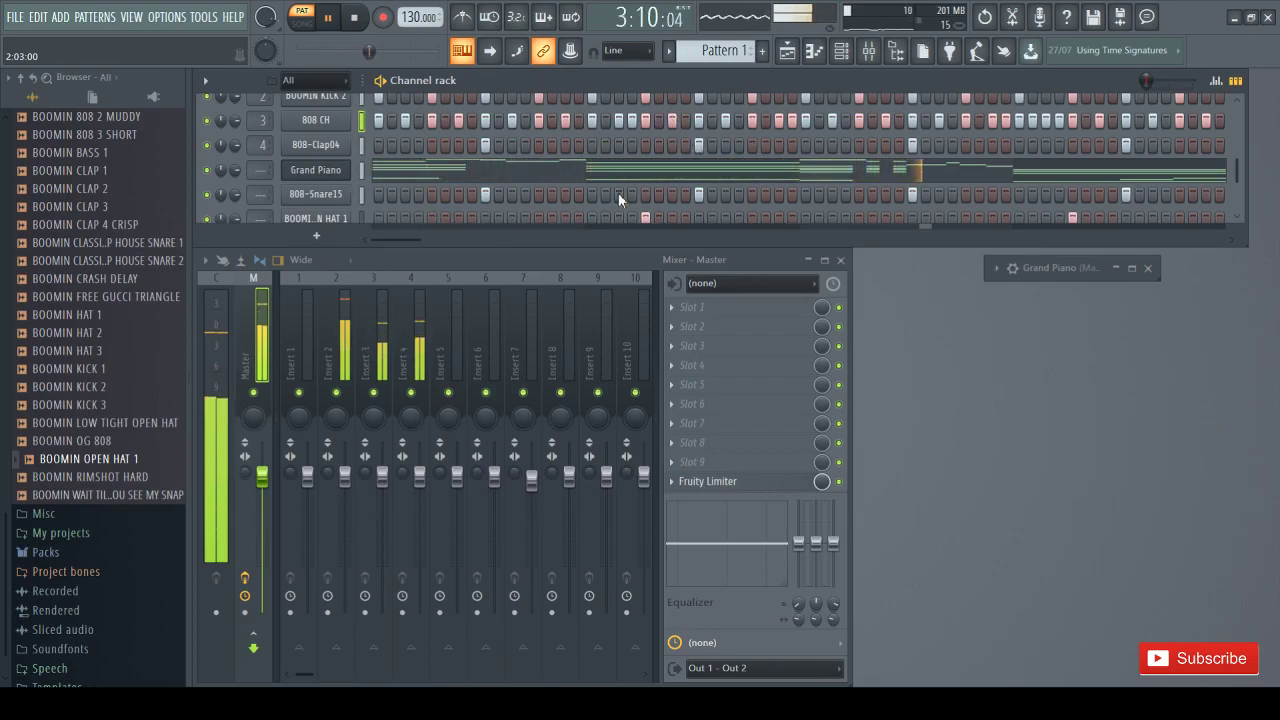
Audition BOOMIN RIMSHOT HARD and BOOMIN 808 2 MUDDY from the Metro Boomin folder while the pattern plays
scroll(365, 180, "down", 1)
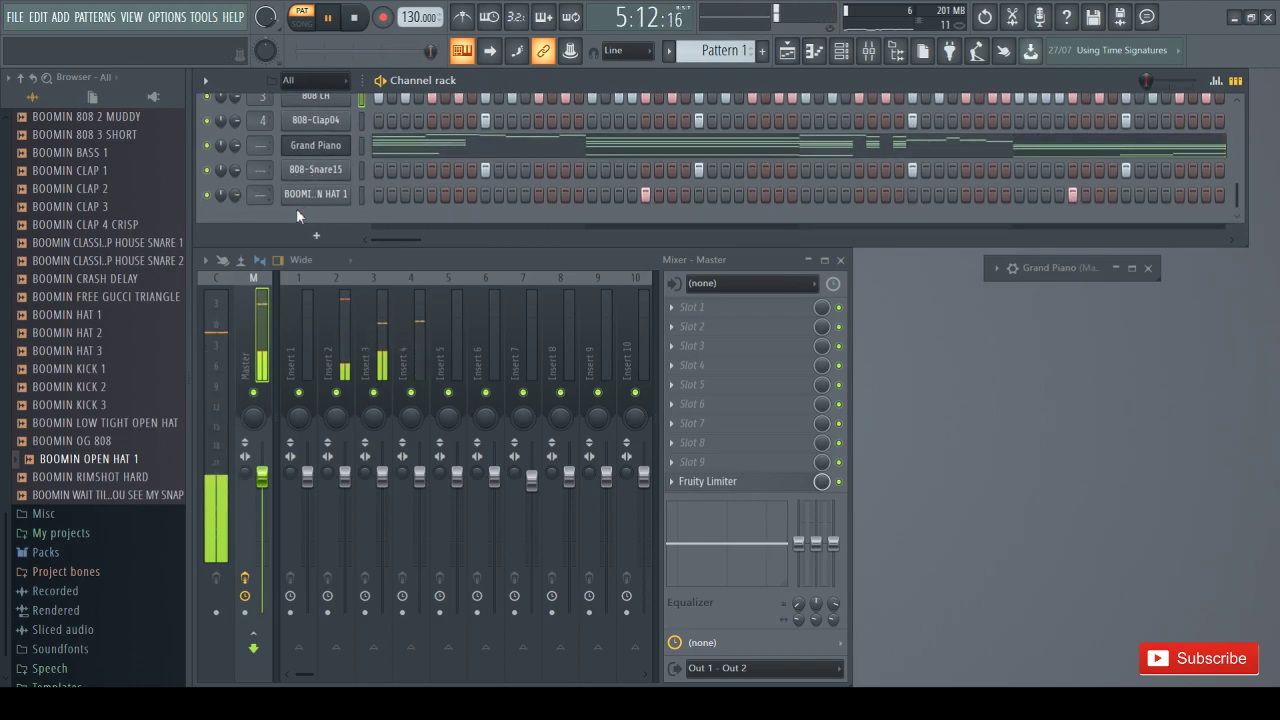
scroll(88, 410, "down", 1)
left_click(84, 467)
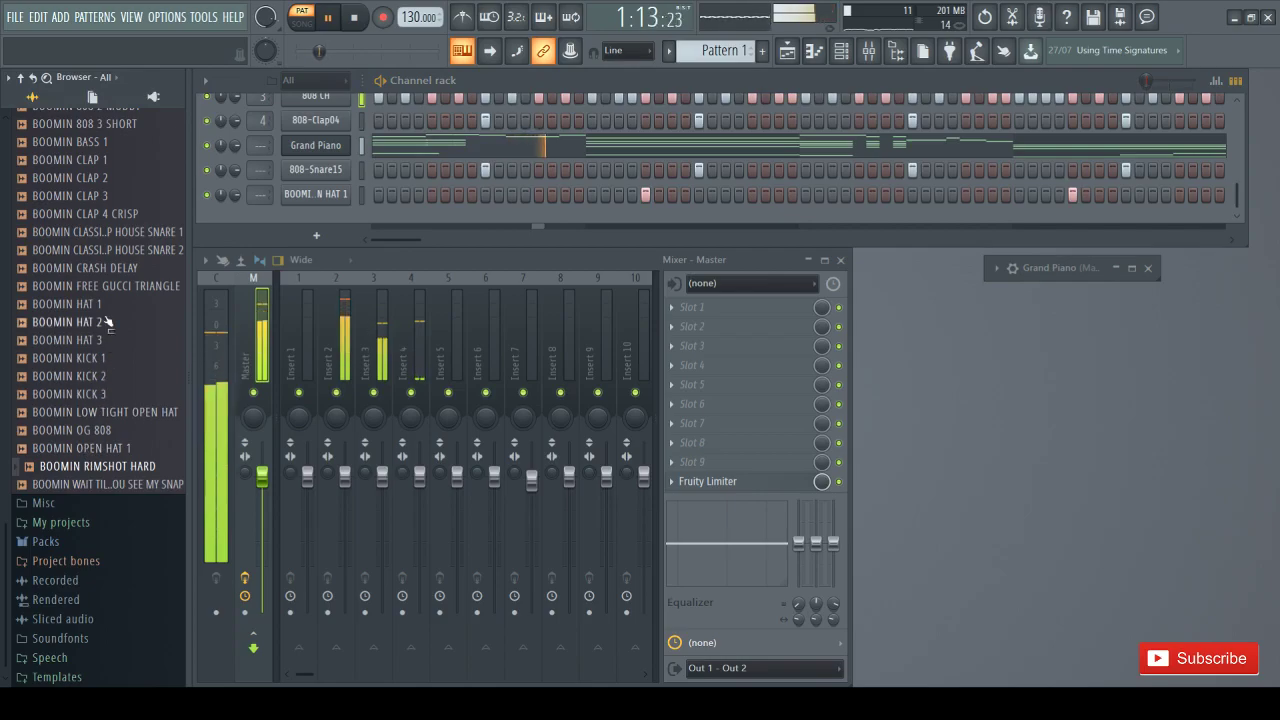
scroll(108, 341, "up", 6)
left_click(128, 430)
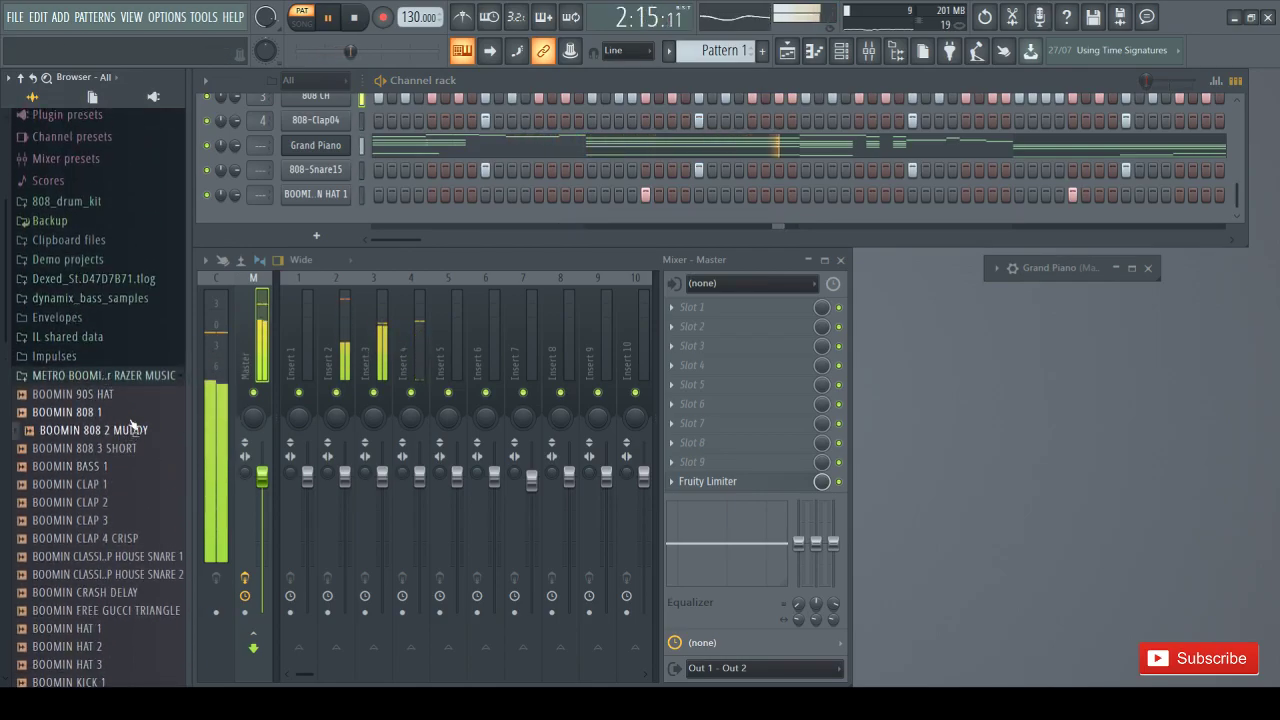
Add BOOMIN 808 3 SHORT as a new channel and open its piano roll at full size
left_click(80, 449)
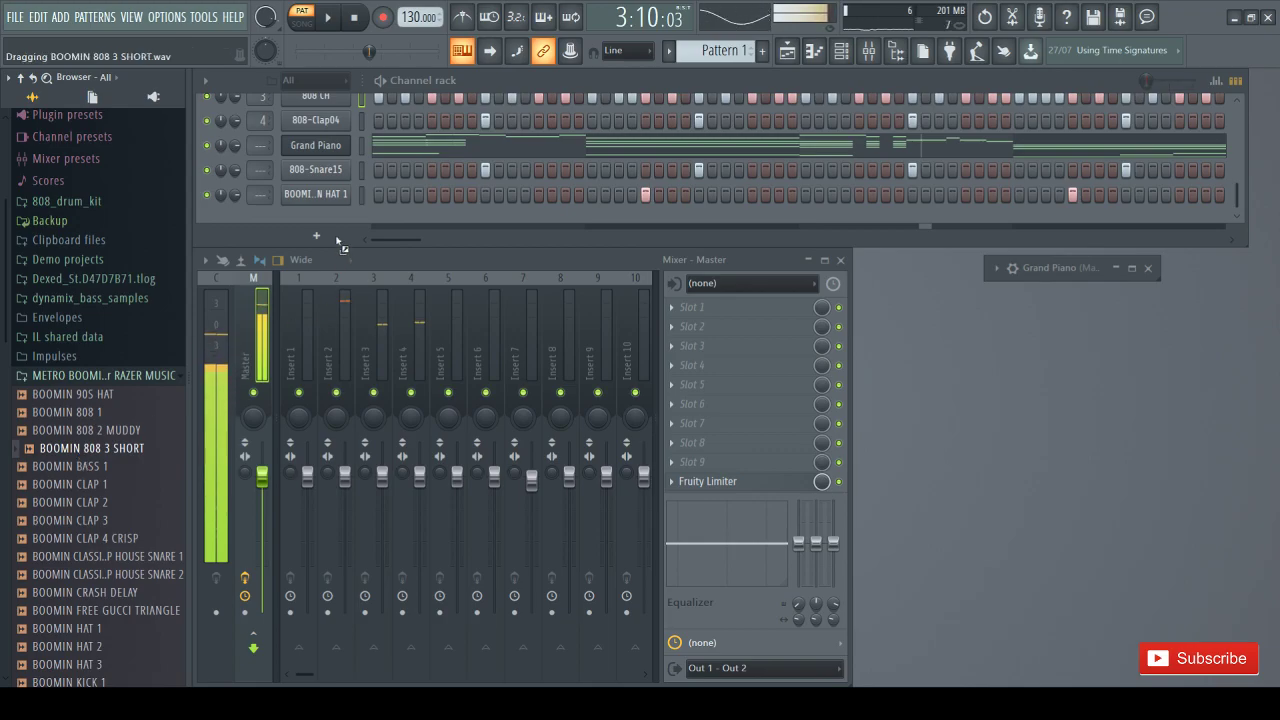
left_click_drag(340, 247, 340, 218)
key("F7")
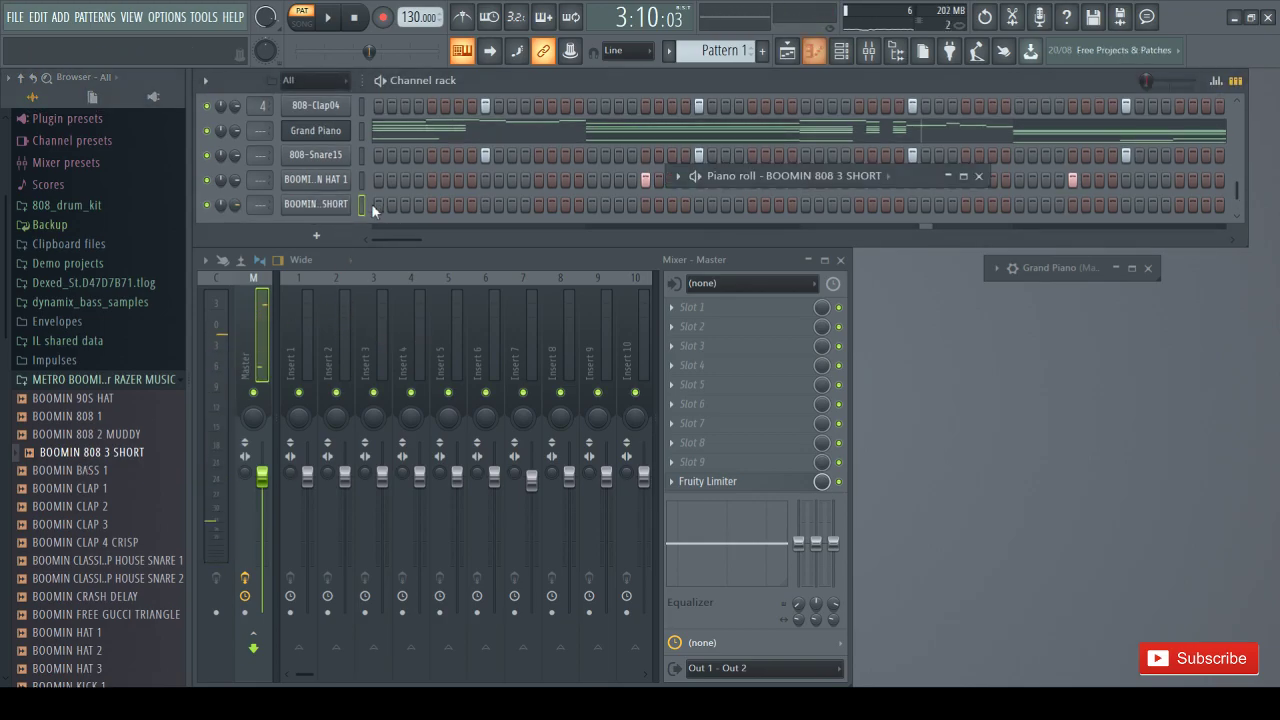
left_click(963, 177)
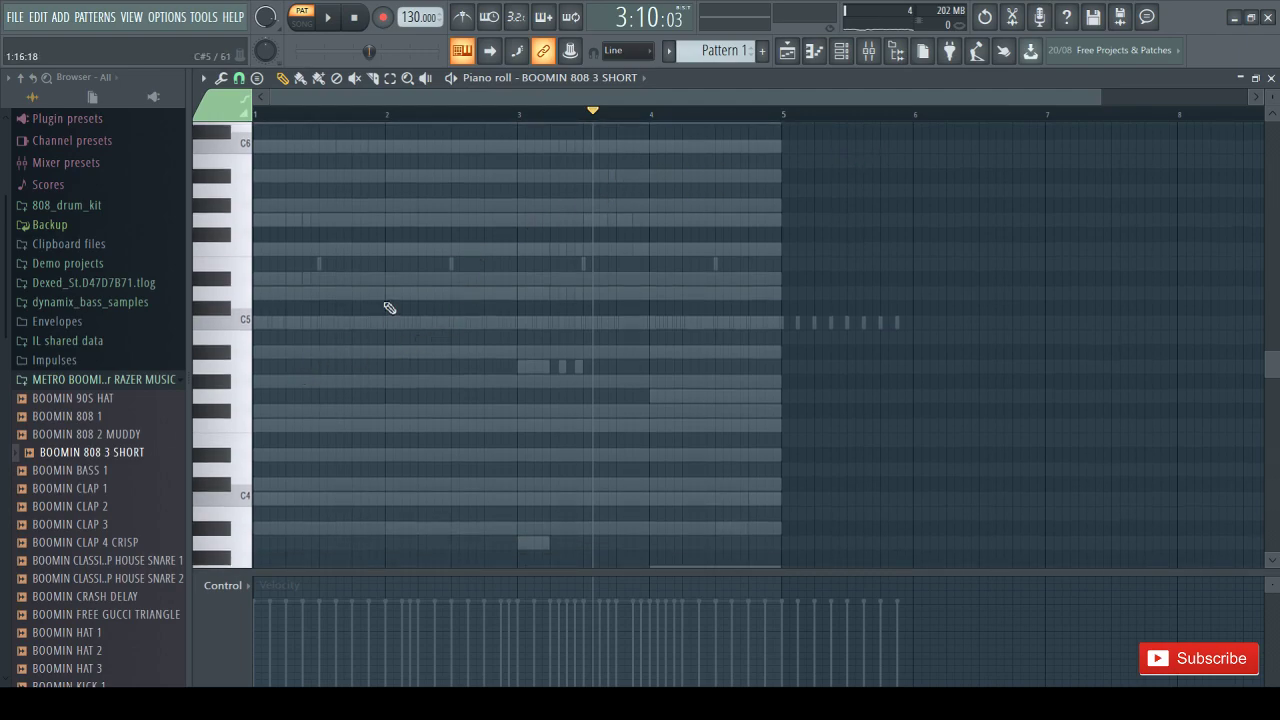
scroll(390, 307, "down", 2)
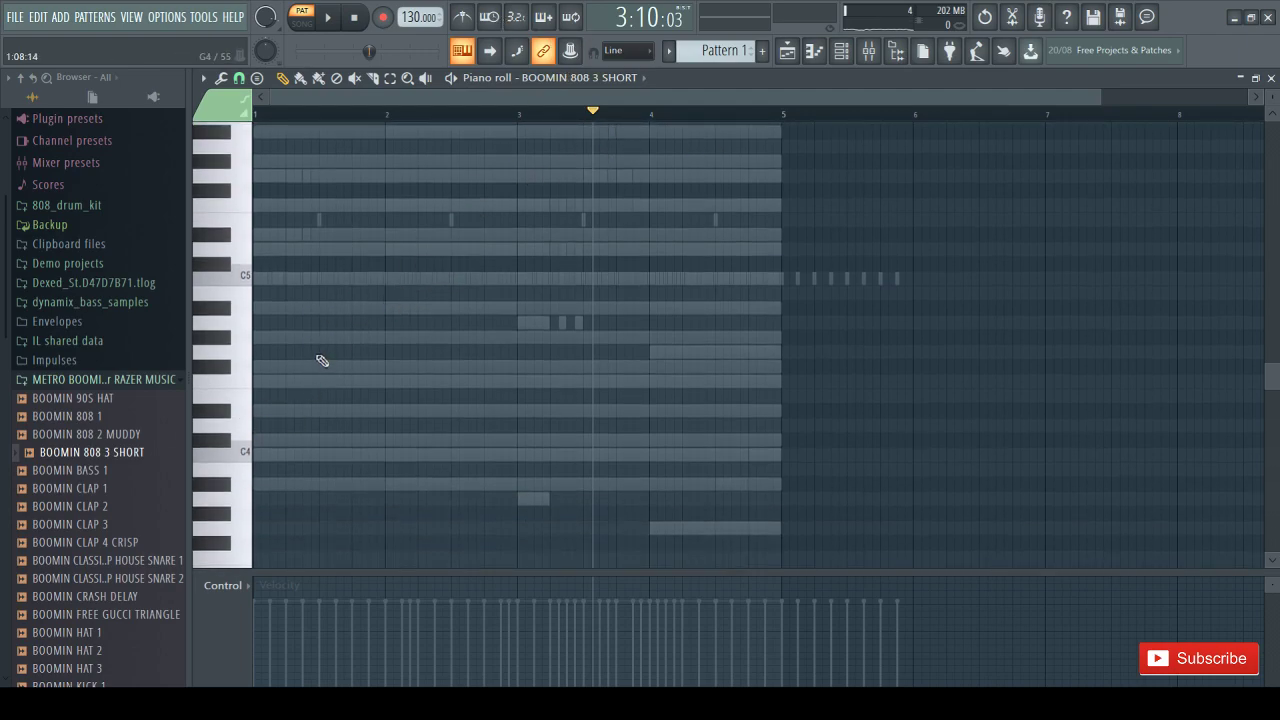
scroll(303, 346, "up", 2)
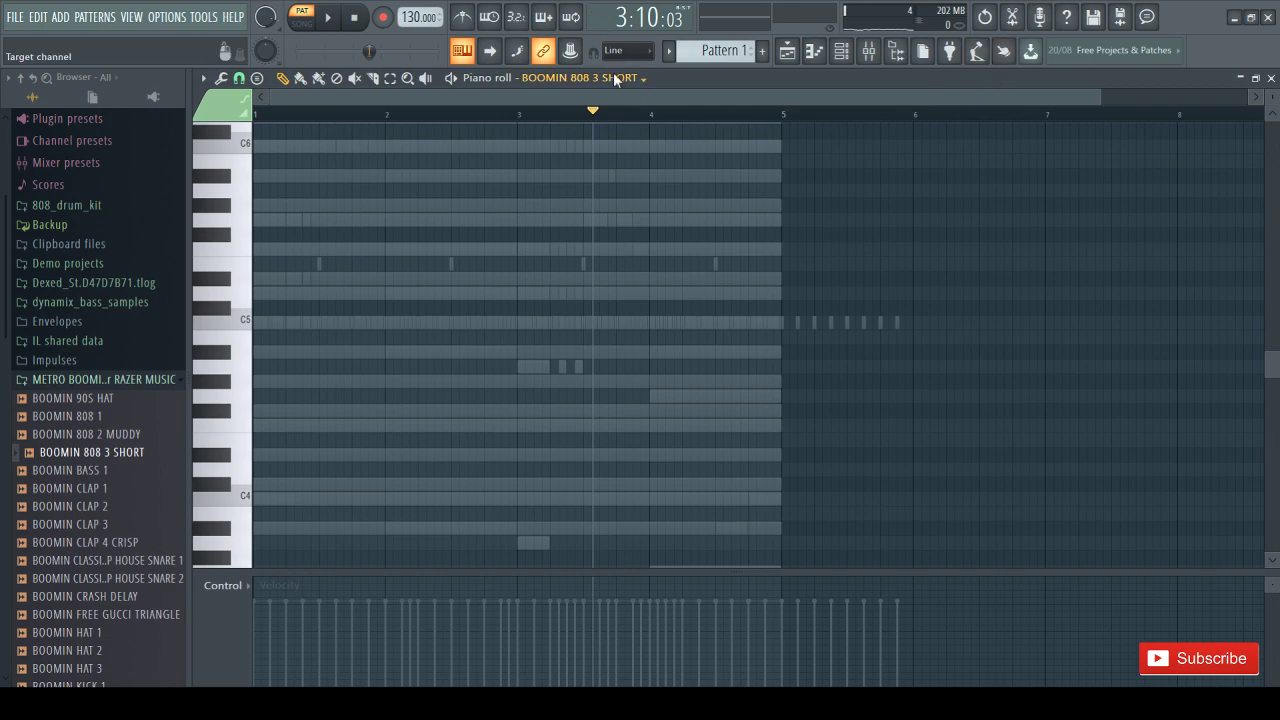
Copy the low bass notes between G3 and C4 from the Grand Piano into BOOMIN 808 3 SHORT and play the pattern
double_click(571, 160)
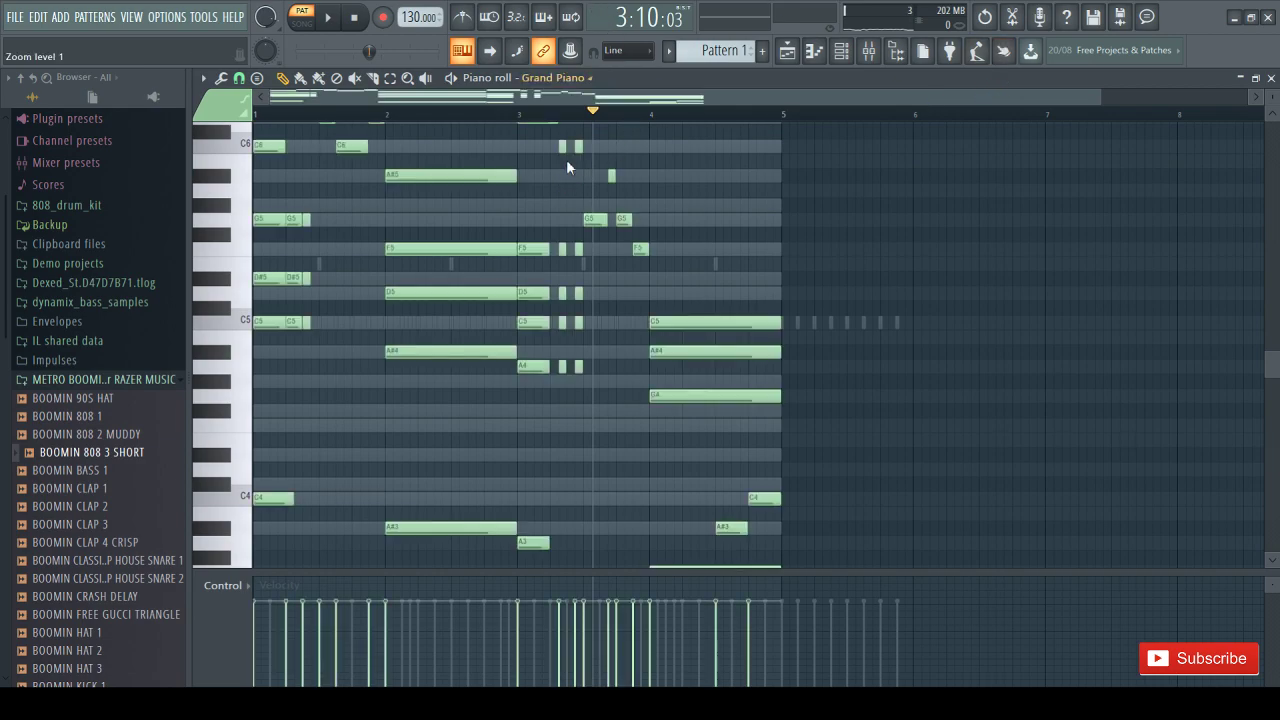
scroll(619, 224, "down", 6)
scroll(790, 351, "up", 6)
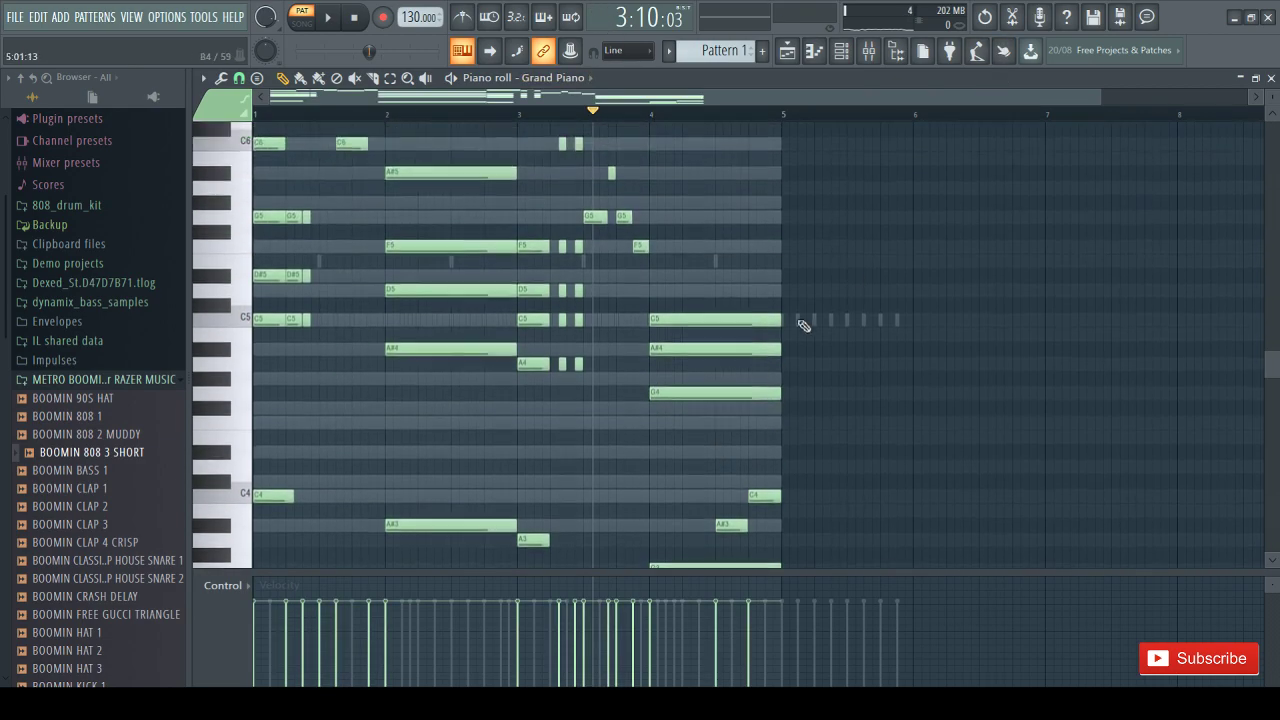
left_click_drag(1098, 100, 1190, 100)
scroll(706, 337, "down", 8)
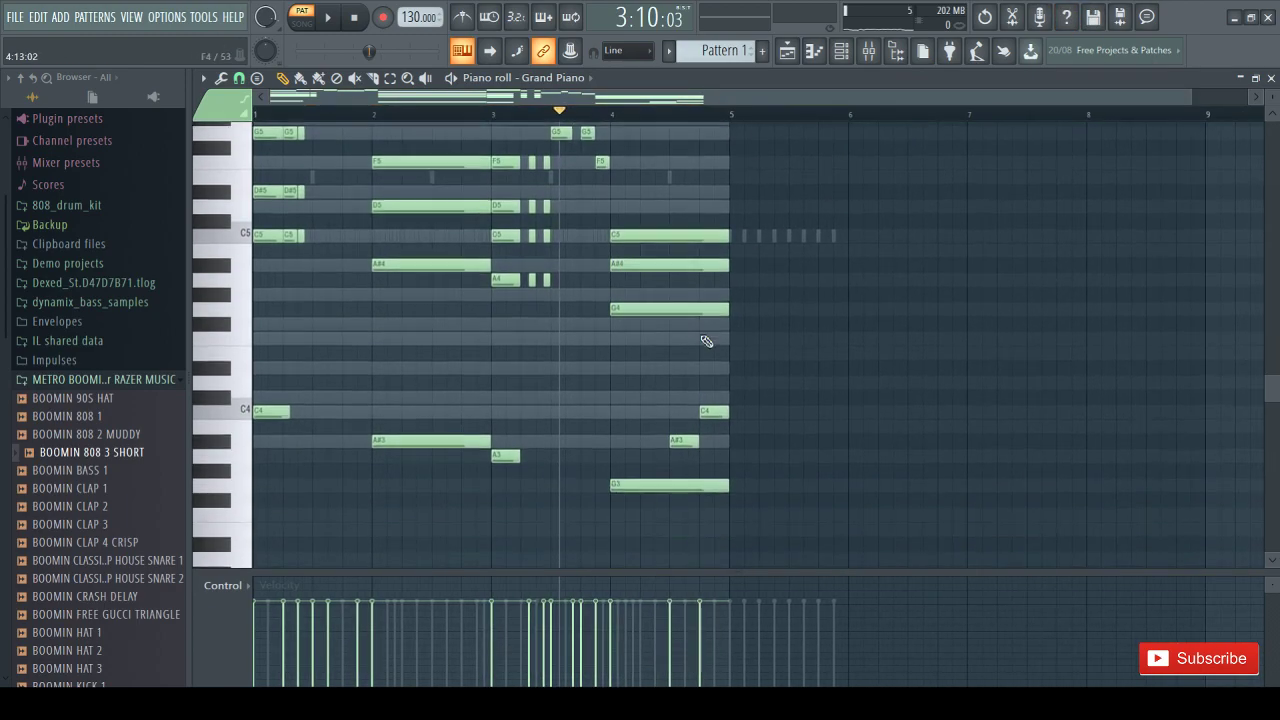
left_click_drag(784, 287, 293, 447)
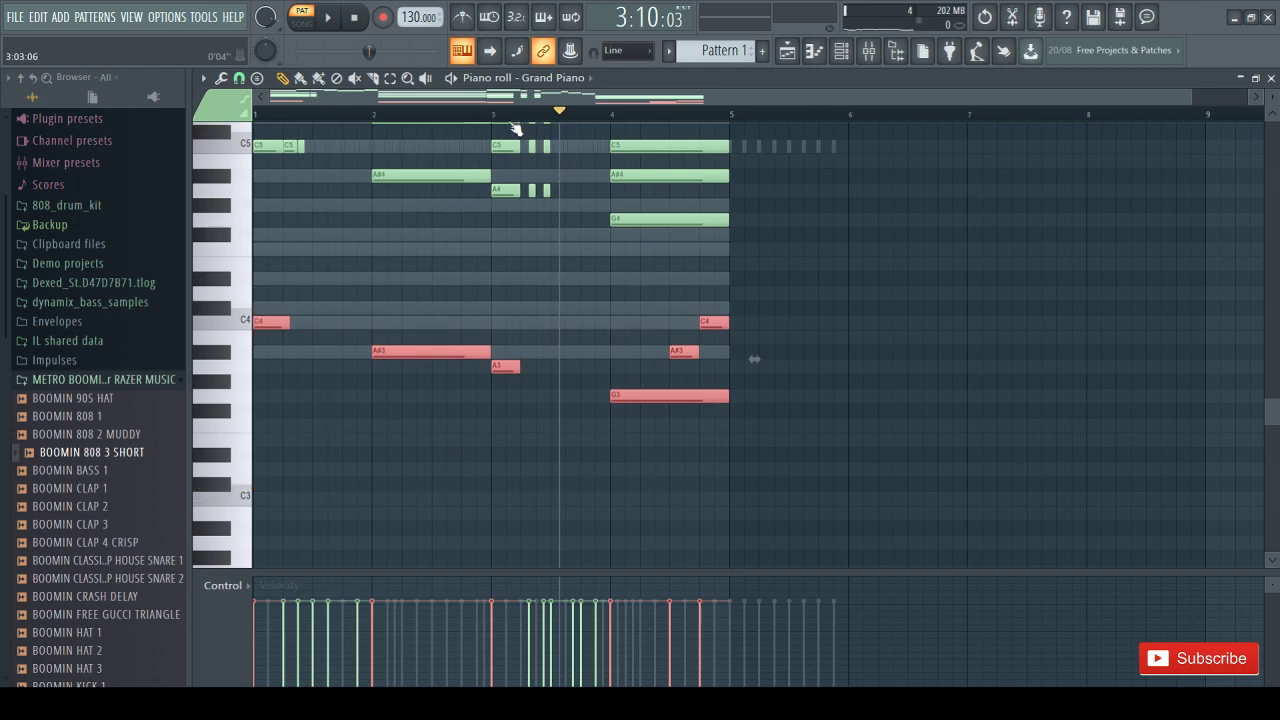
left_click(593, 213)
key("ctrl+v")
key("space")
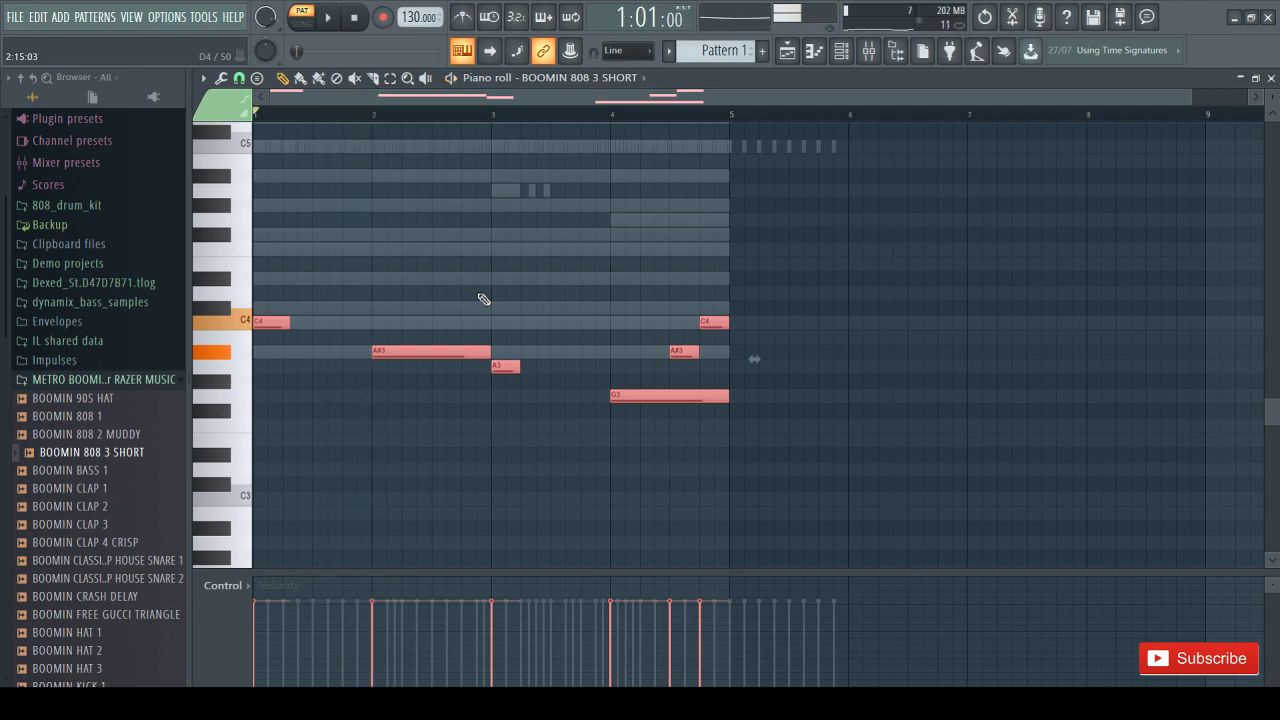
Transpose the 808 bass notes up one octave and play the pattern
key("ctrl+Up")
key("space")
scroll(449, 306, "up", 4)
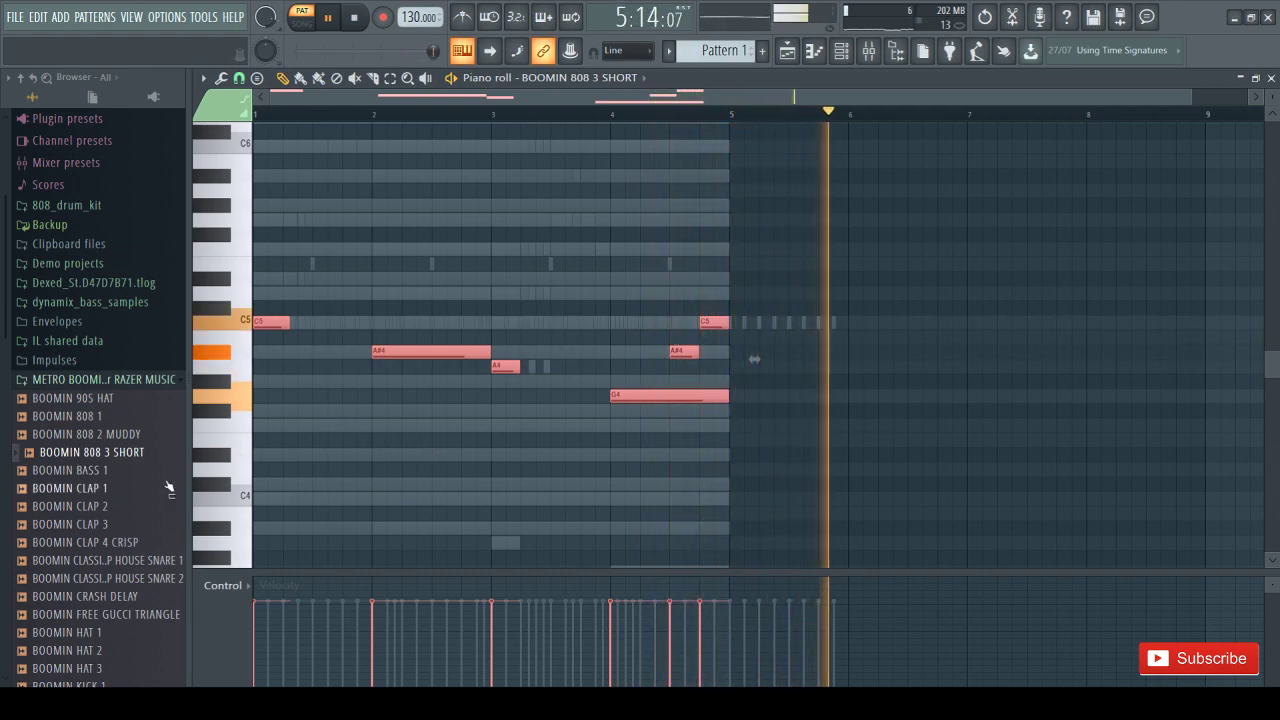
Erase the 808 CH closed hi-hat notes that run past the start of bar 5
scroll(670, 253, "up", 3)
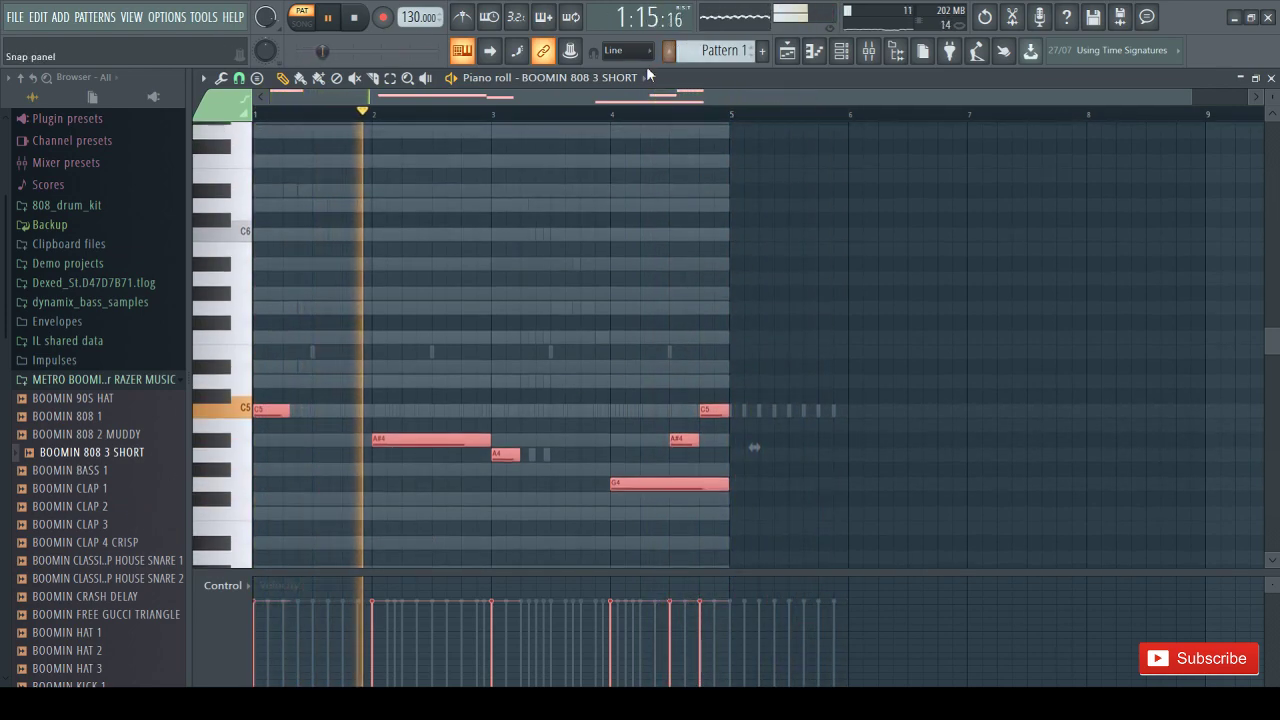
key("Up")
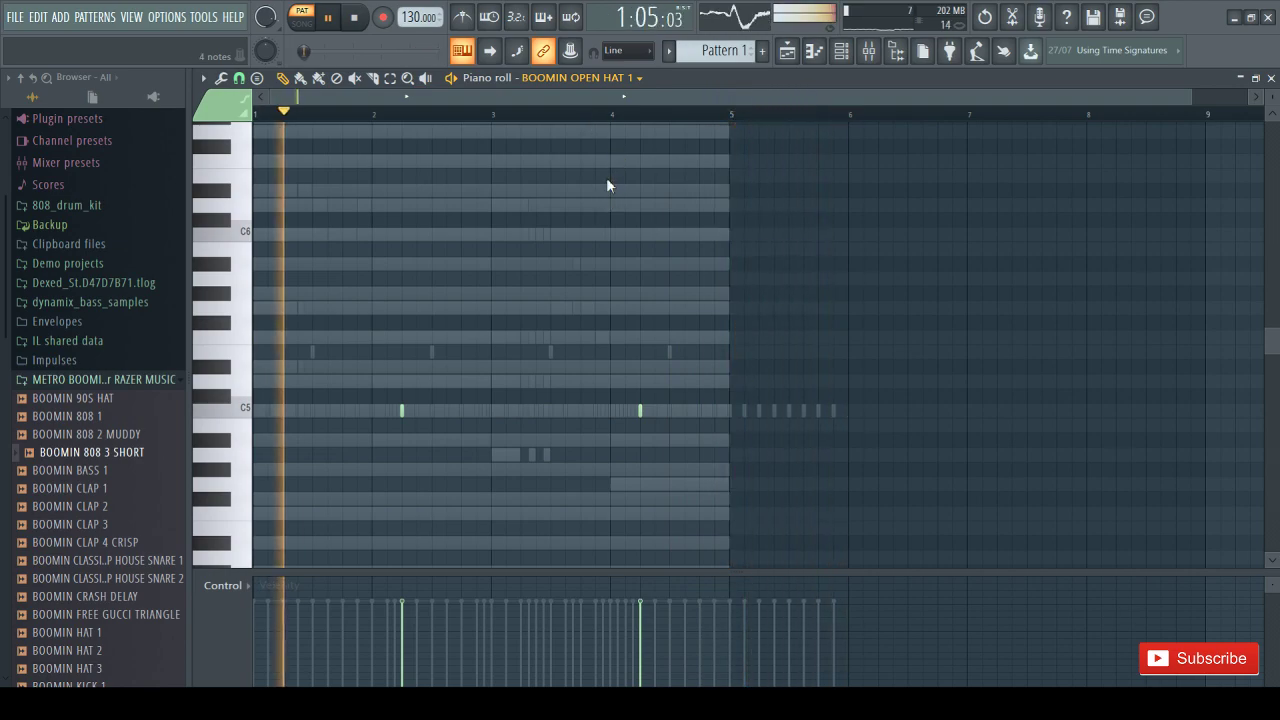
left_click(574, 141)
mouse_move(813, 410)
left_mouse_down()
mouse_move(743, 409)
mouse_move(851, 410)
mouse_move(759, 409)
left_mouse_up()
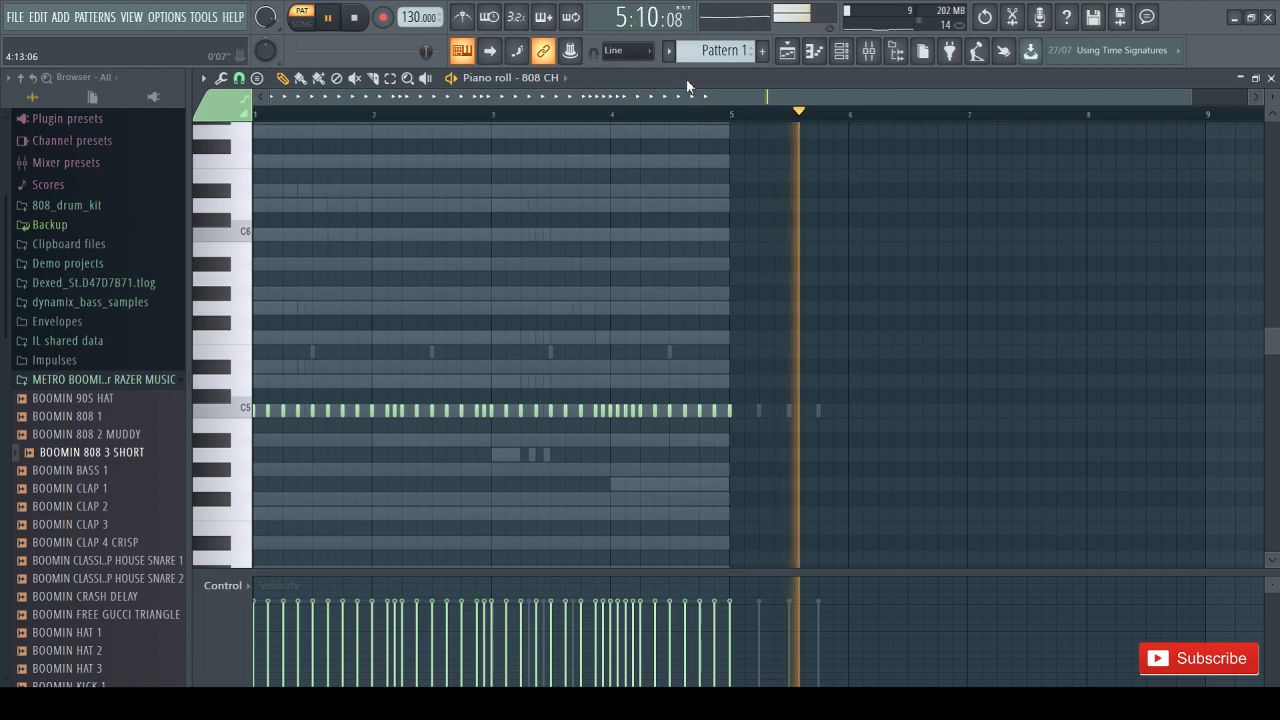
Erase the BOOMIN KICK 2 notes from bar 5 onward and restart playback of the pattern
left_click(583, 119)
left_click_drag(822, 411, 758, 411)
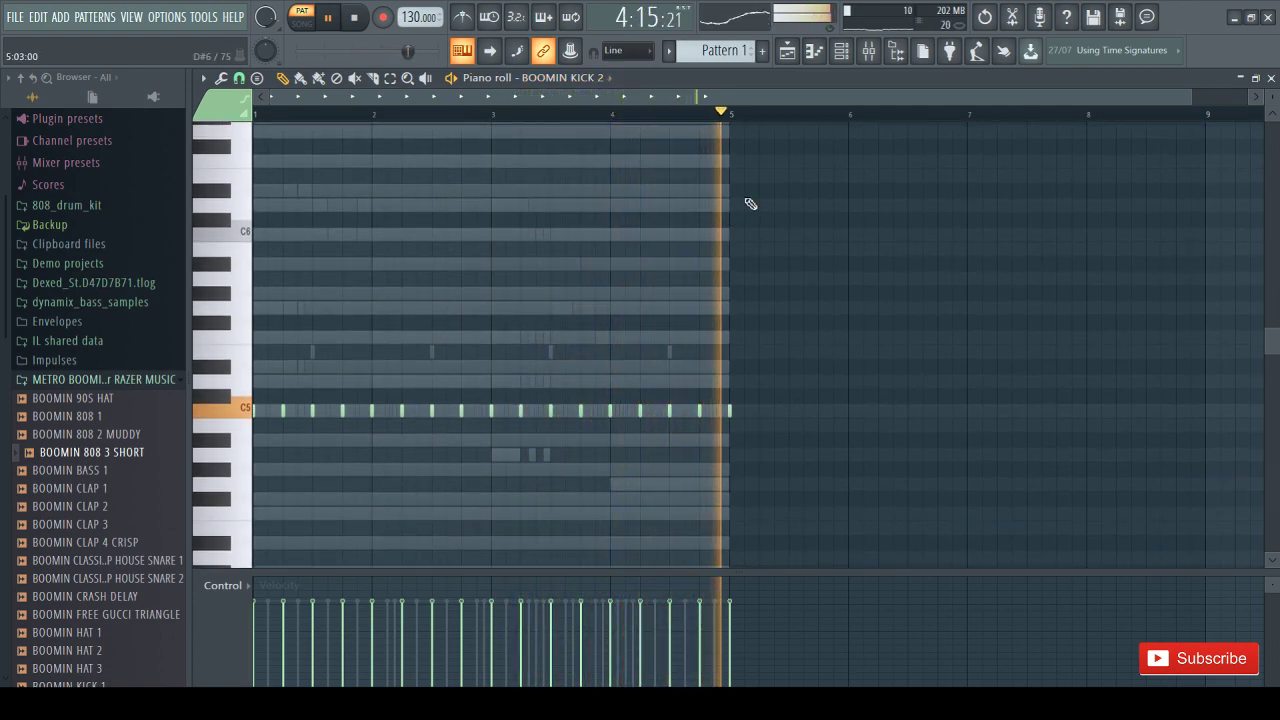
scroll(720, 395, "down", 3)
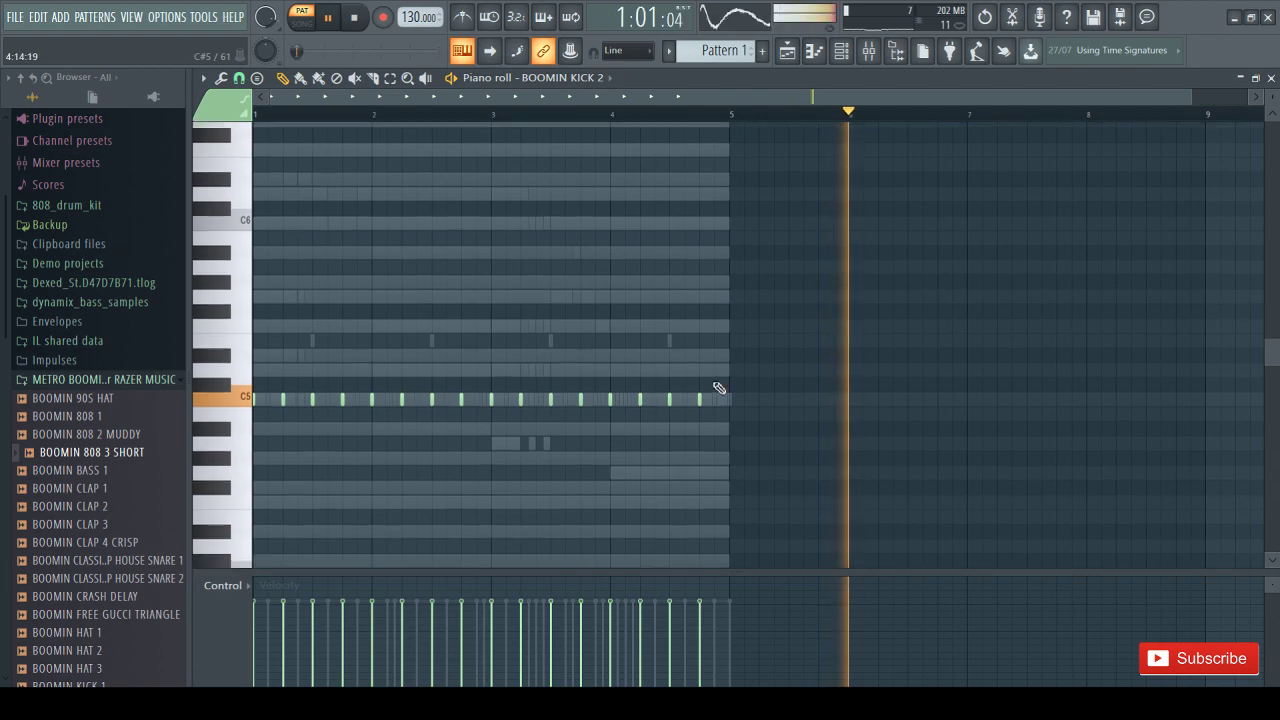
key("space")
key("space")
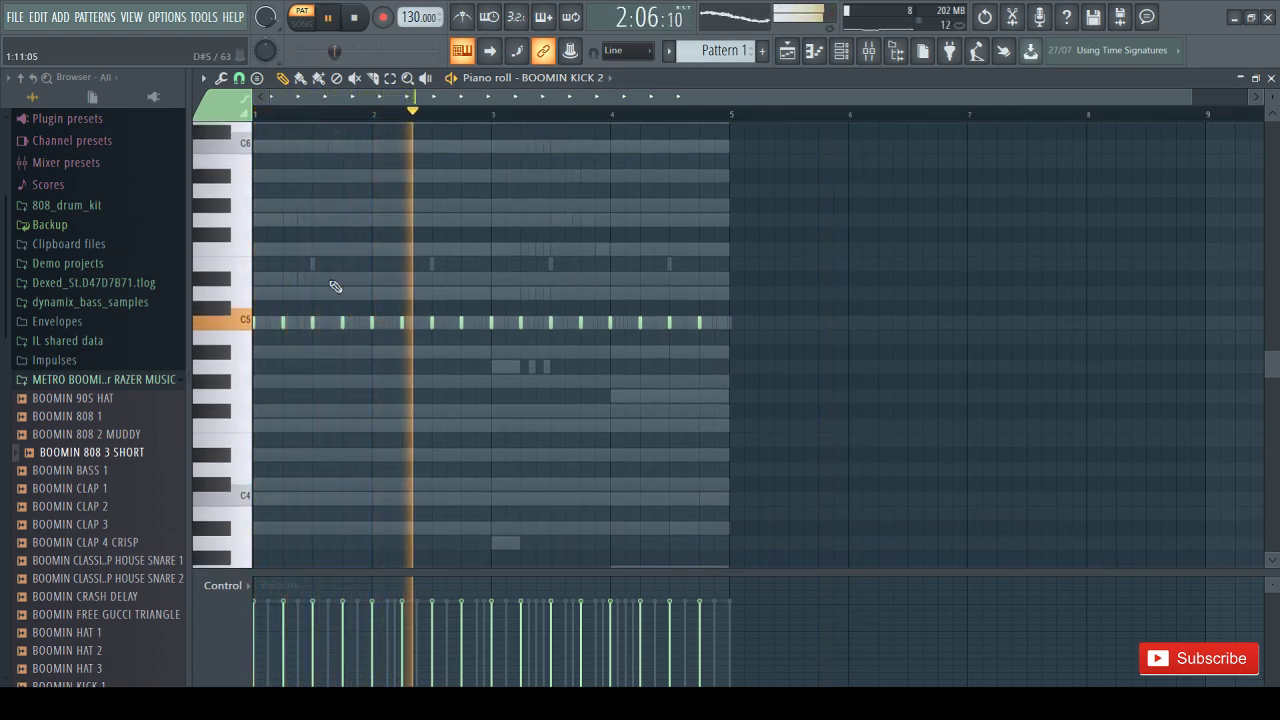
Display the Grand Piano channel's notes in the piano roll for review
scroll(163, 271, "down", 3)
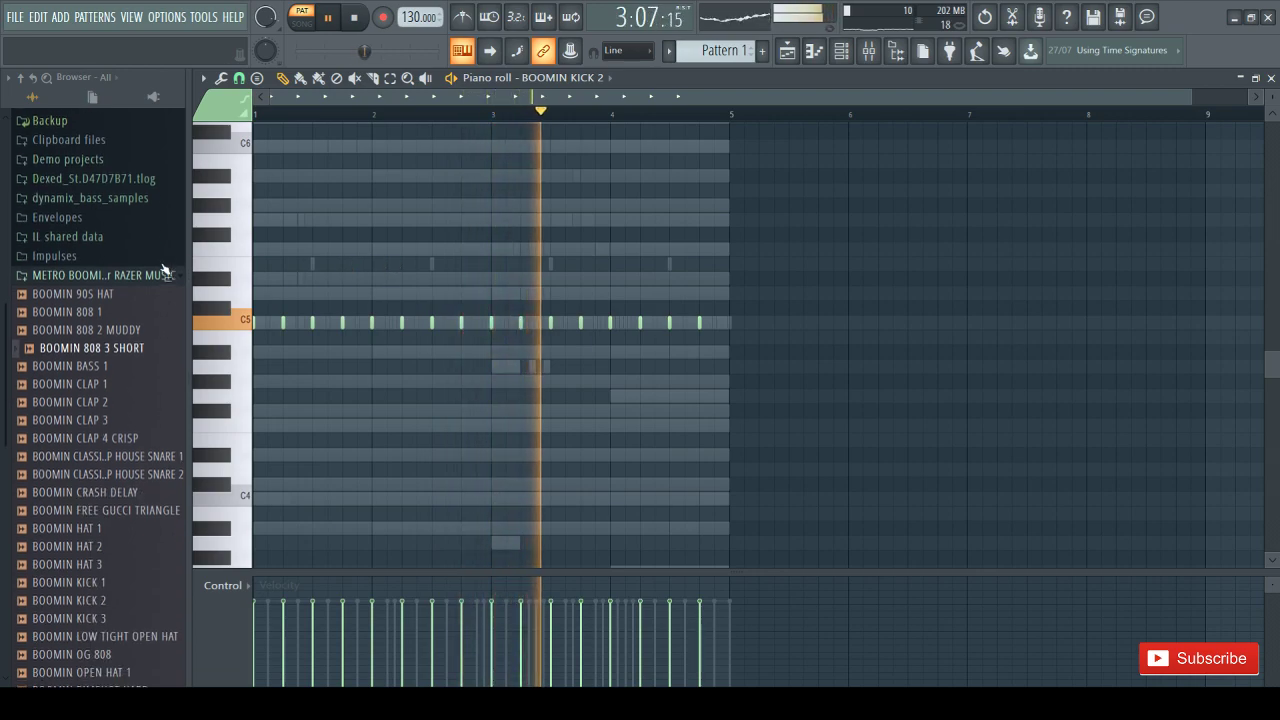
scroll(129, 271, "down", 3)
scroll(117, 290, "down", 3)
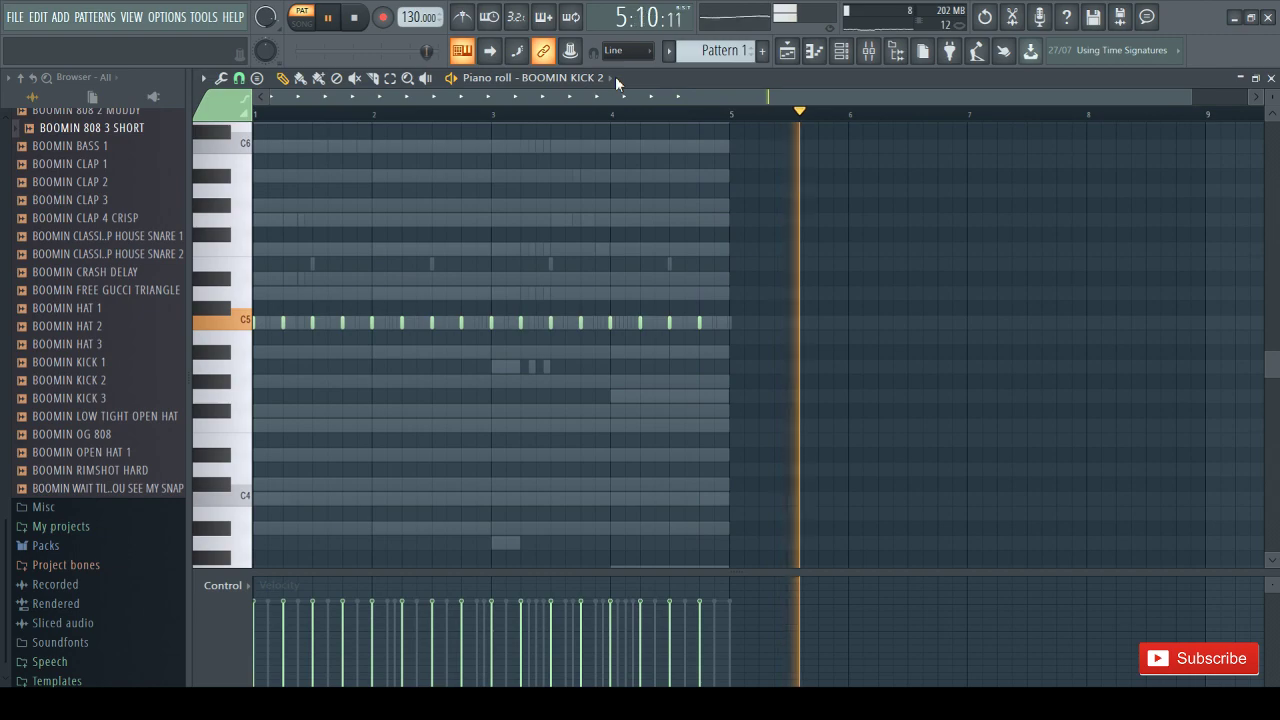
right_click(577, 172)
right_click(577, 172)
scroll(709, 257, "up", 4)
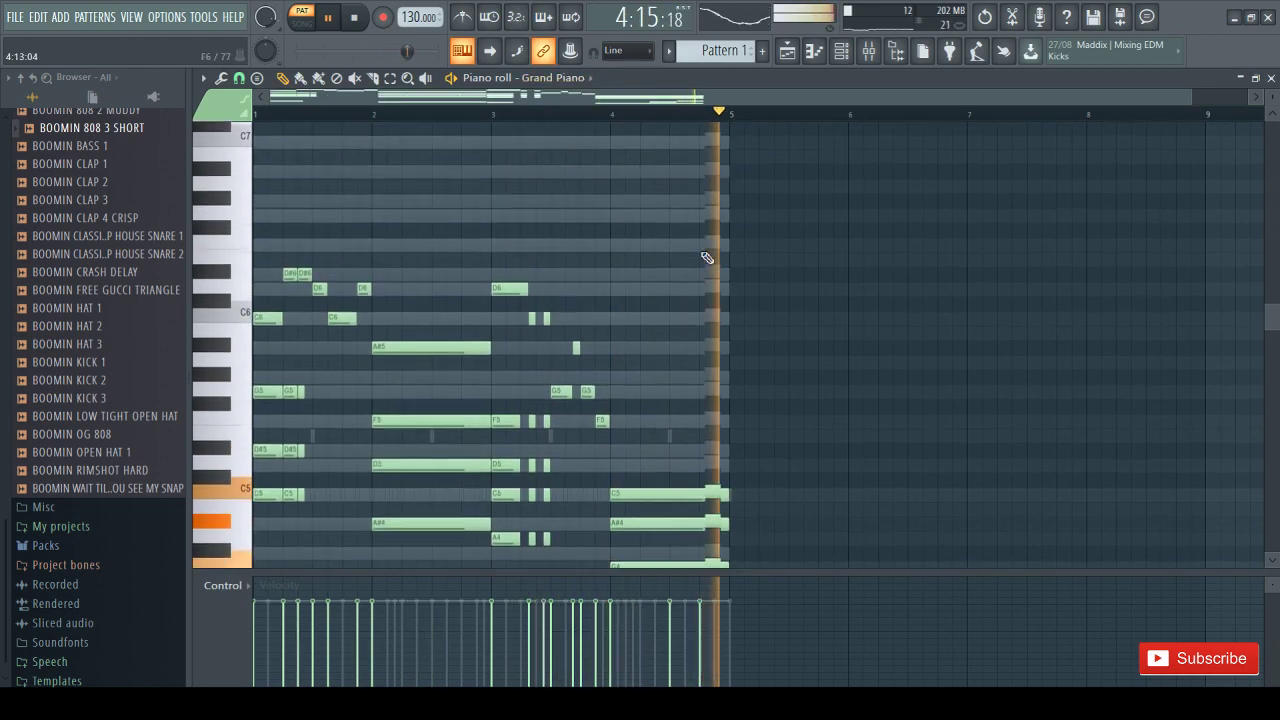
Stop playback, shrink the piano roll out of the way and add the GMS synth from the Synth classic plugins as a new channel
left_click(1245, 78)
key("space")
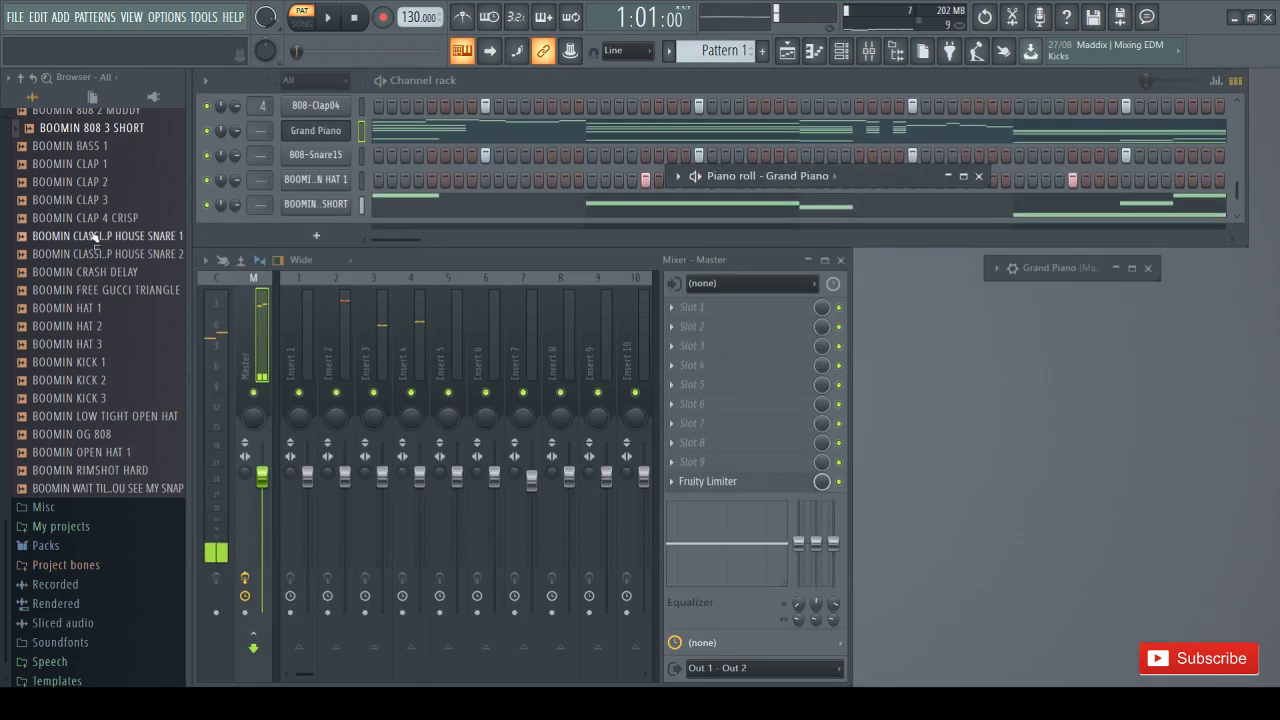
scroll(86, 290, "up", 7)
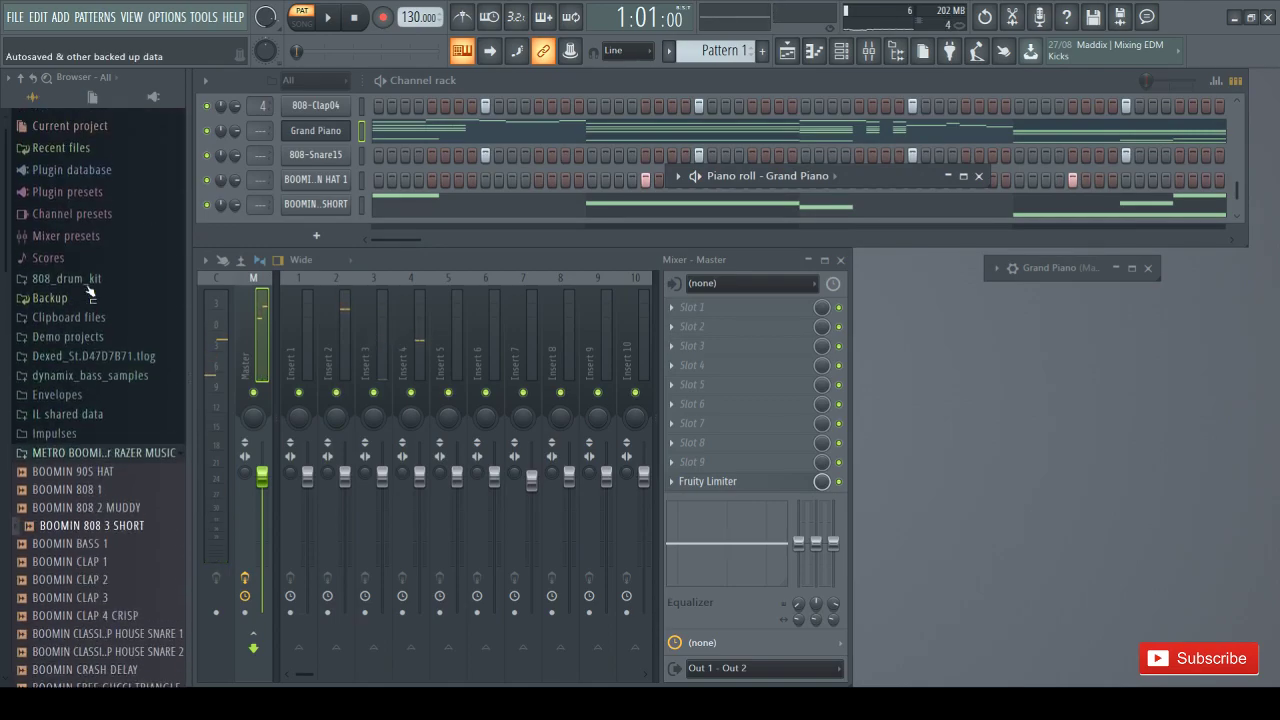
left_click(148, 96)
left_click_drag(108, 422, 261, 251)
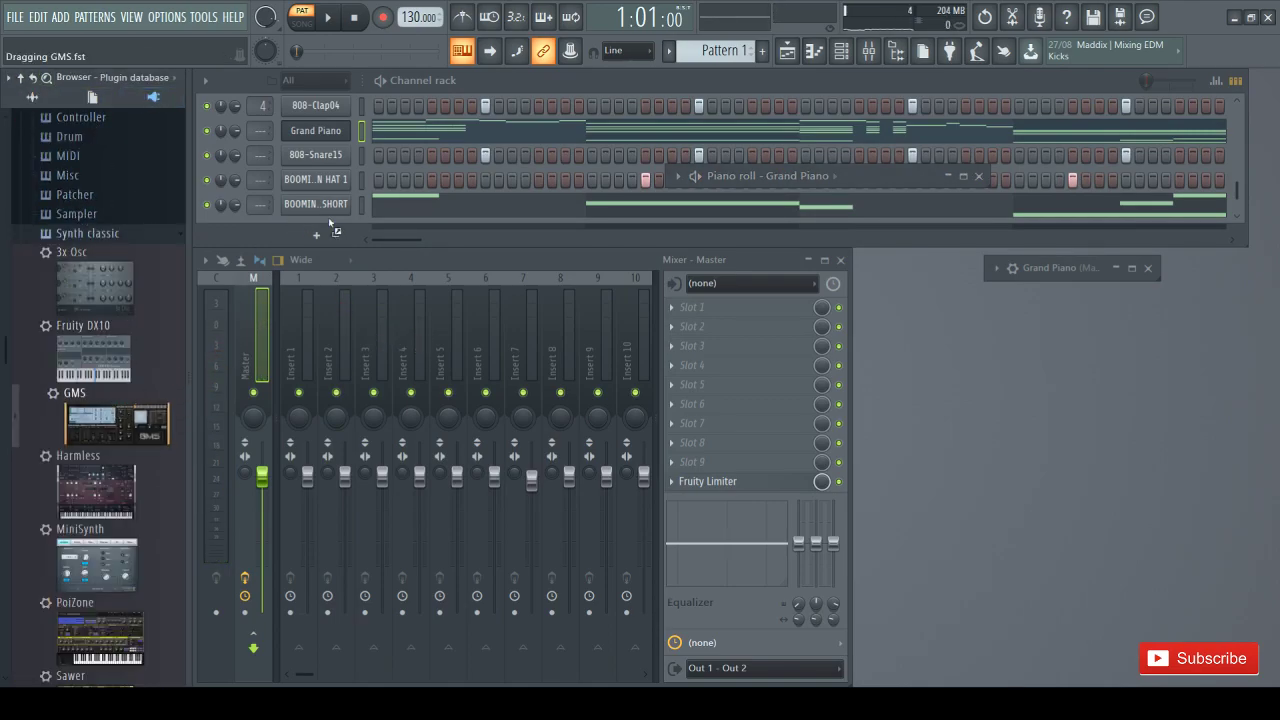
left_click_drag(330, 222, 332, 226)
Open the GMS presets library, choose the Pads & Textures bank and load Pad 3 MC
left_click(378, 344)
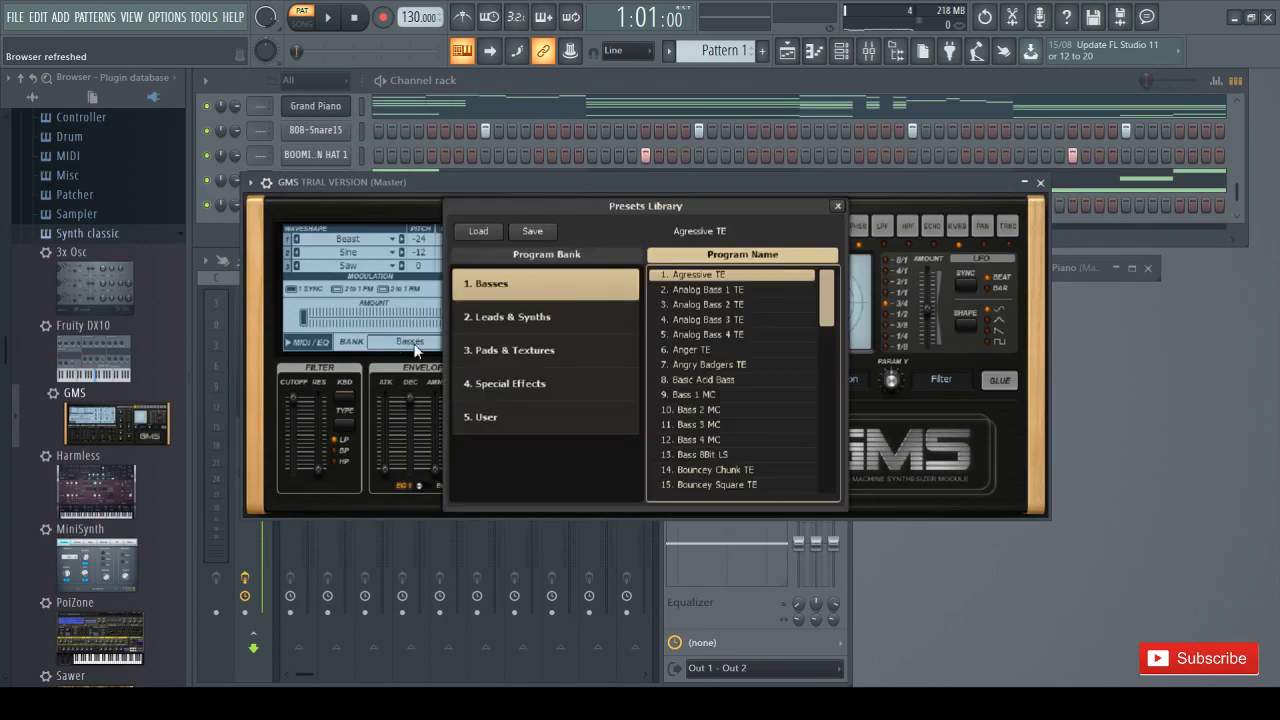
left_click(562, 317)
left_click(594, 355)
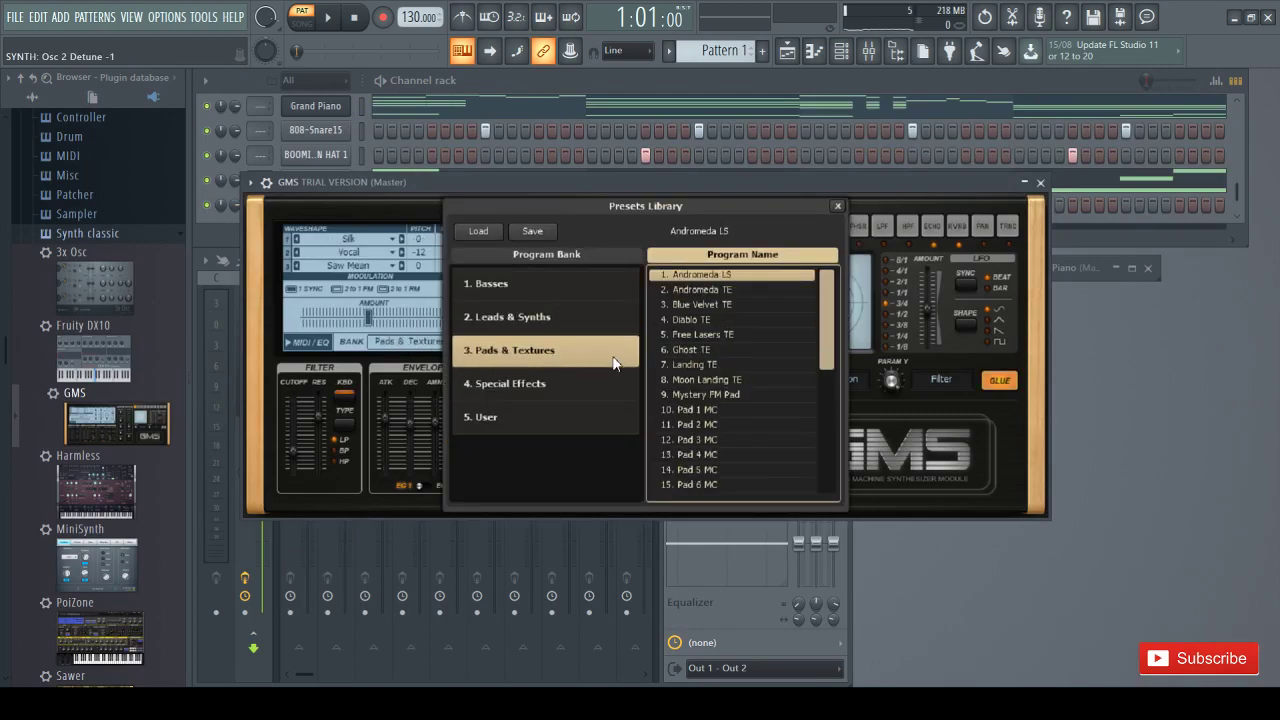
scroll(720, 375, "down", 3)
left_click(714, 395)
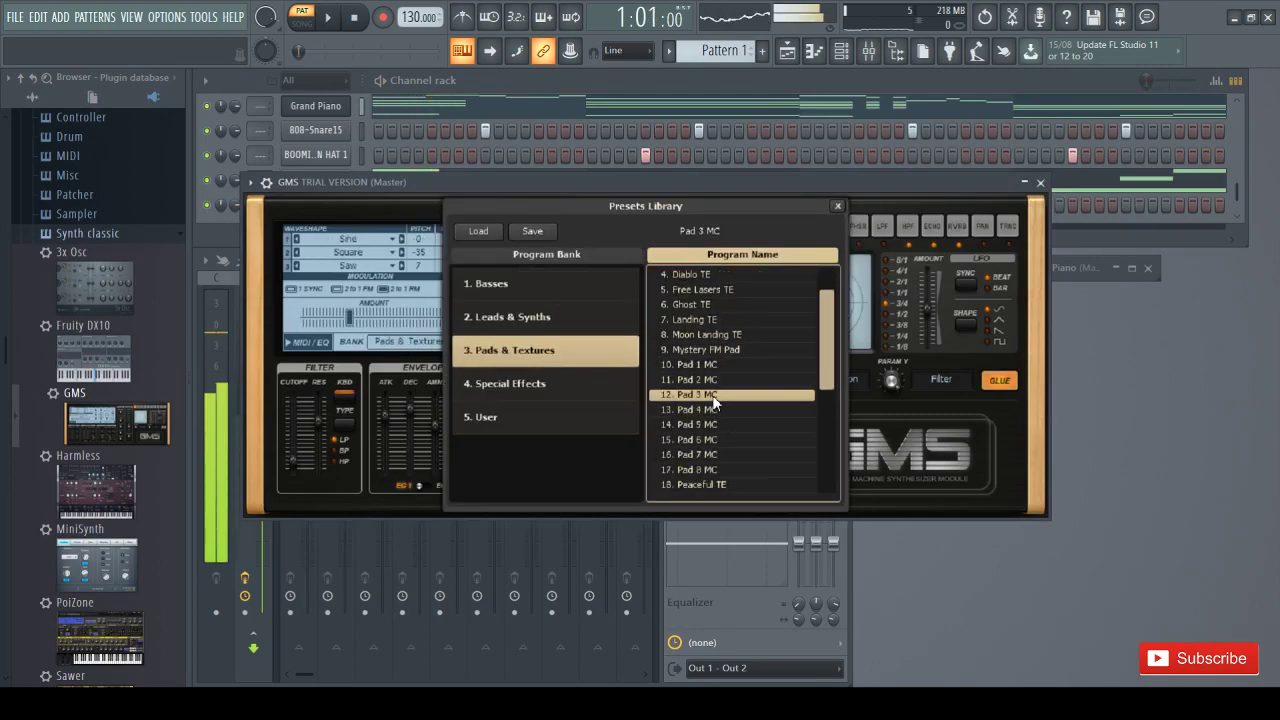
Audition other pad presets such as Diablo TE, Landing TE, Ghost TE and Andromeda TE
scroll(714, 395, "up", 3)
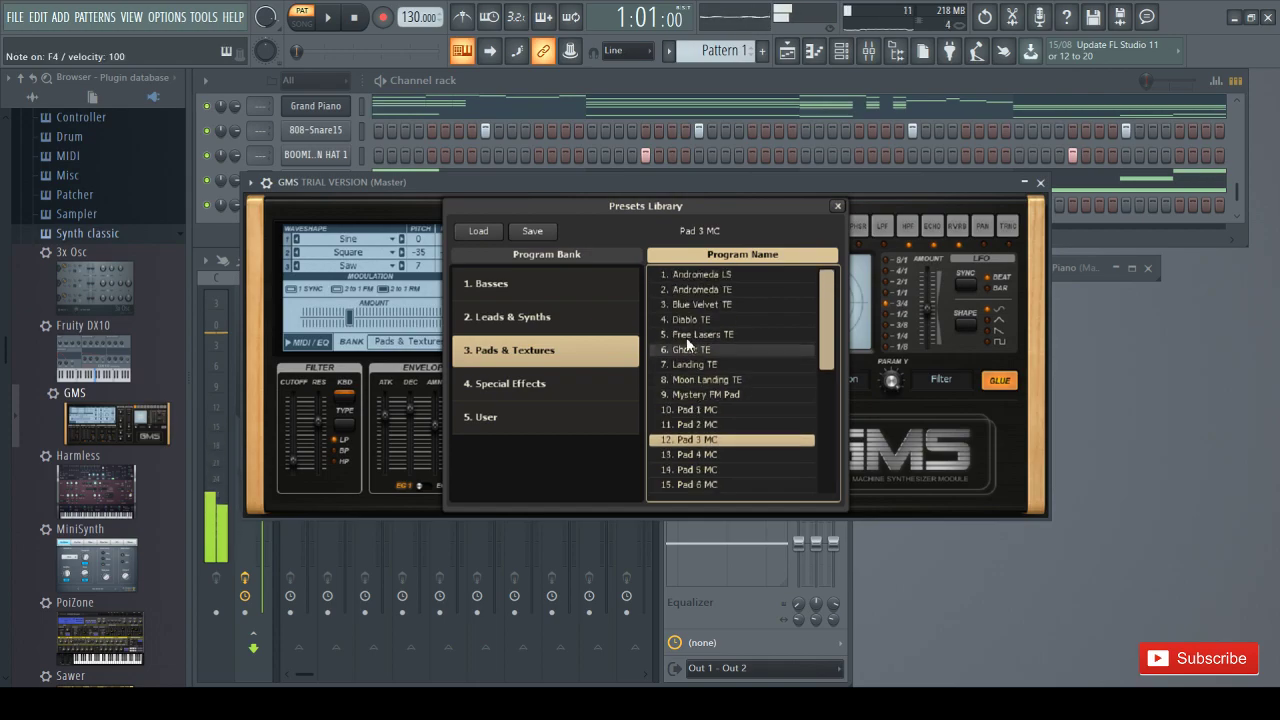
left_click(680, 319)
left_click(725, 290)
left_click(722, 304)
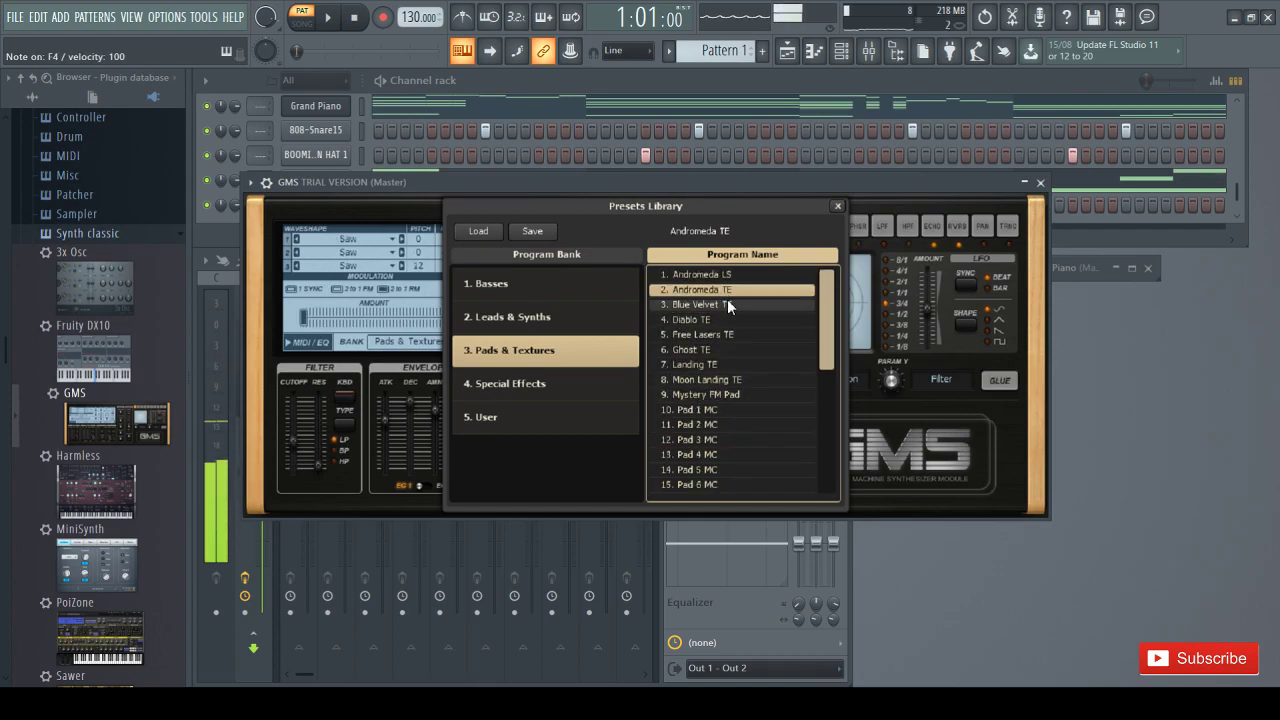
left_click(715, 366)
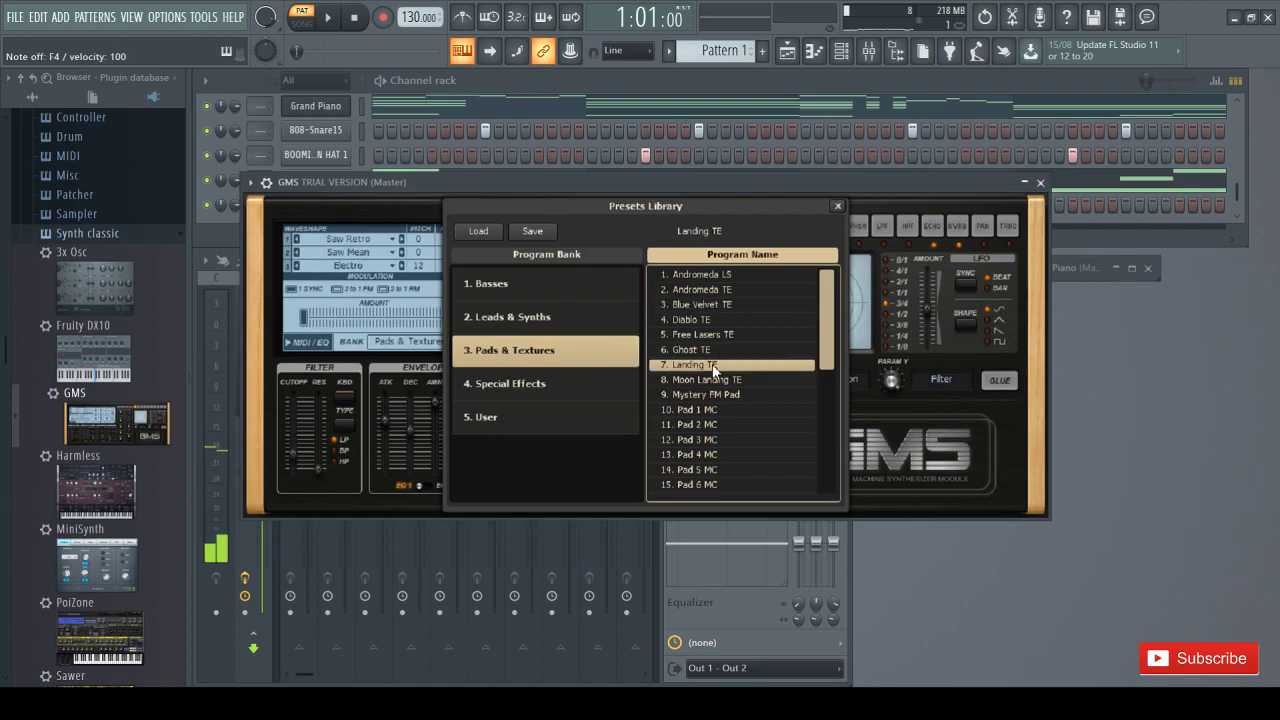
left_click(710, 350)
left_click(740, 290)
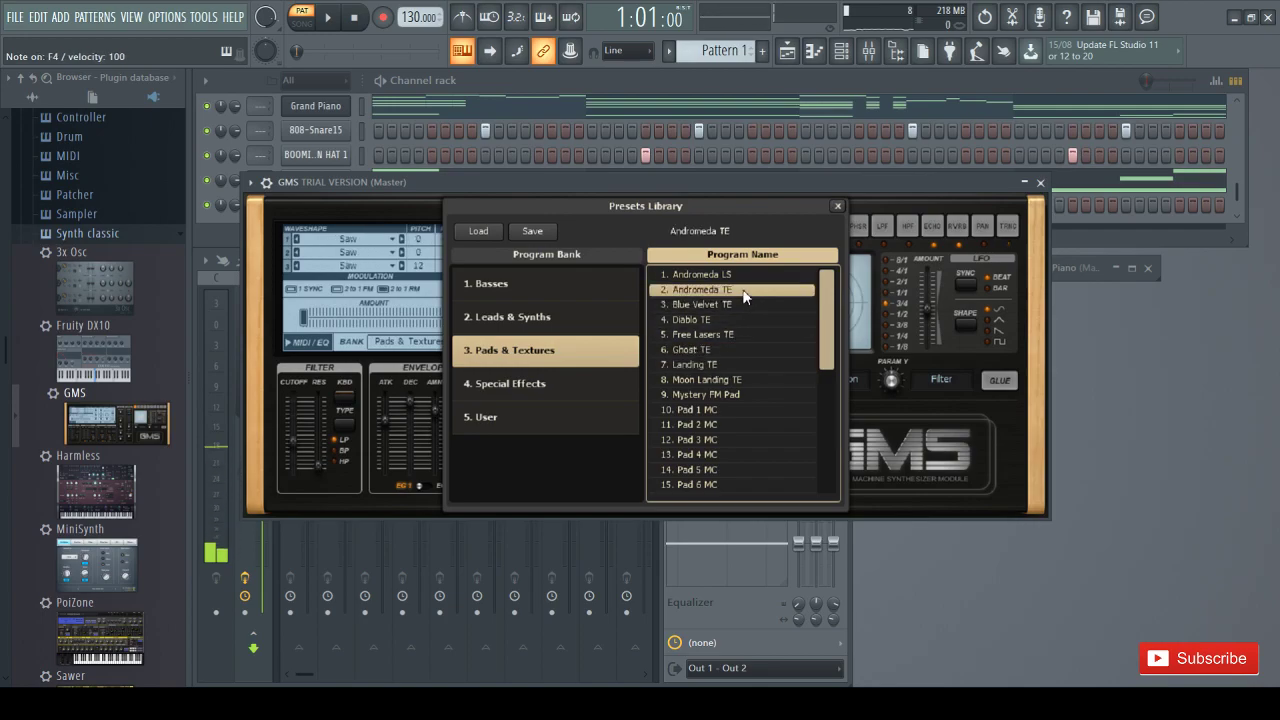
Load the Pad 7 MC preset and audition it by playing several different notes
scroll(718, 335, "down", 2)
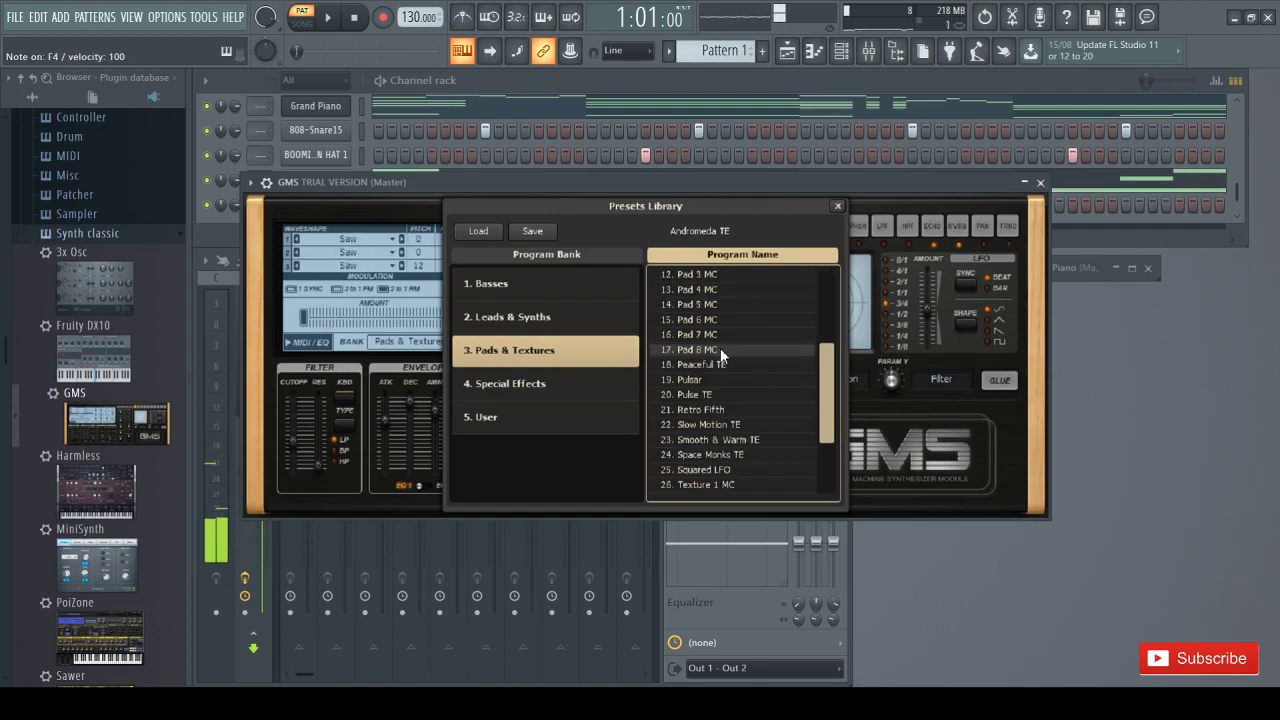
left_click(724, 336)
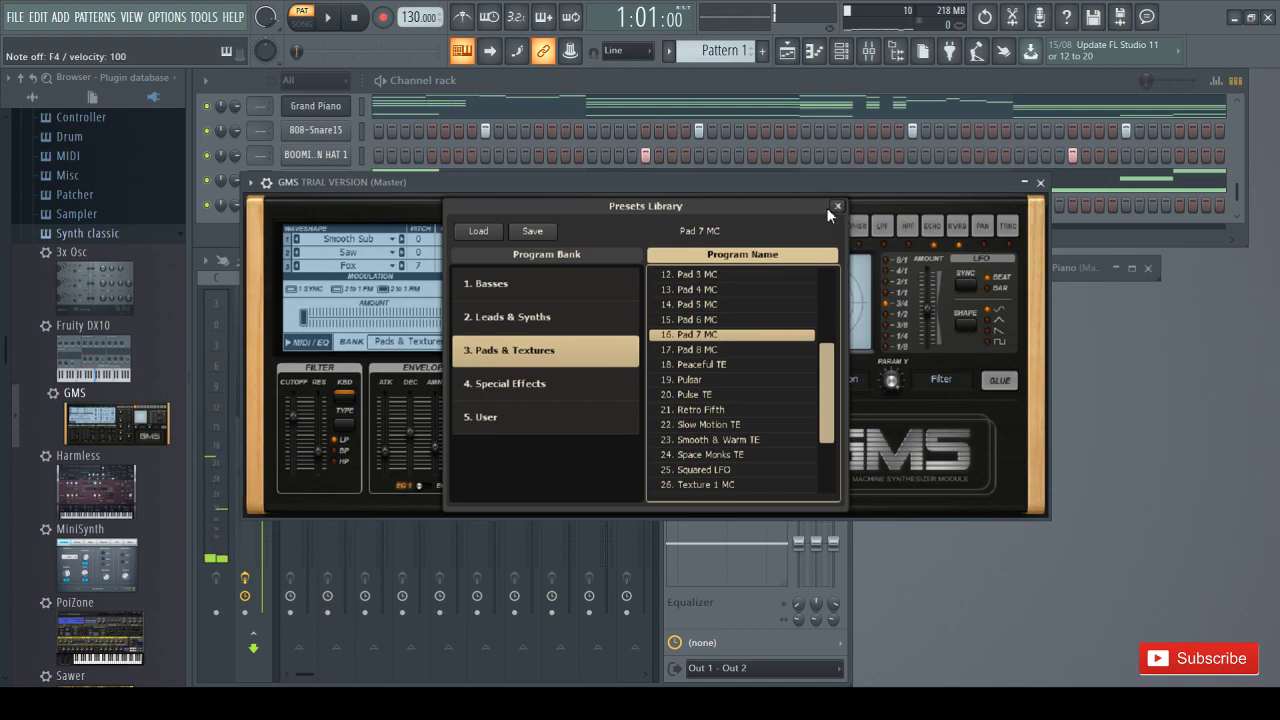
key("m")
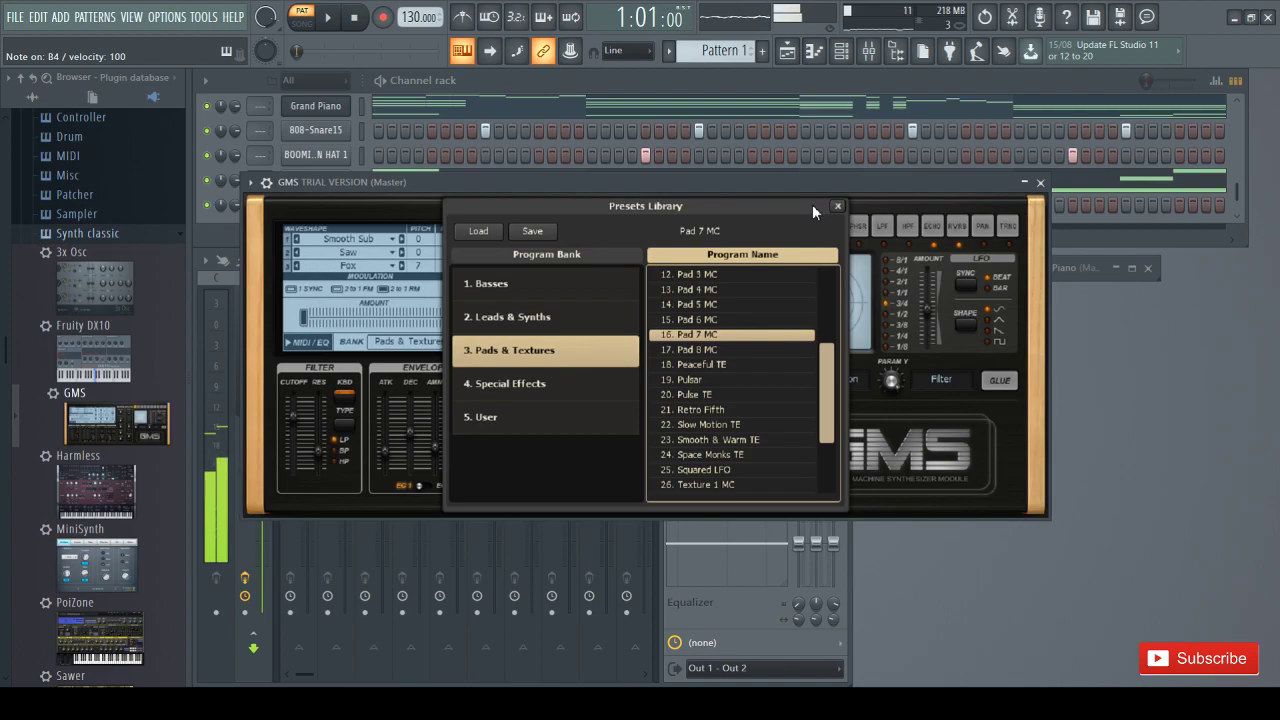
key("n")
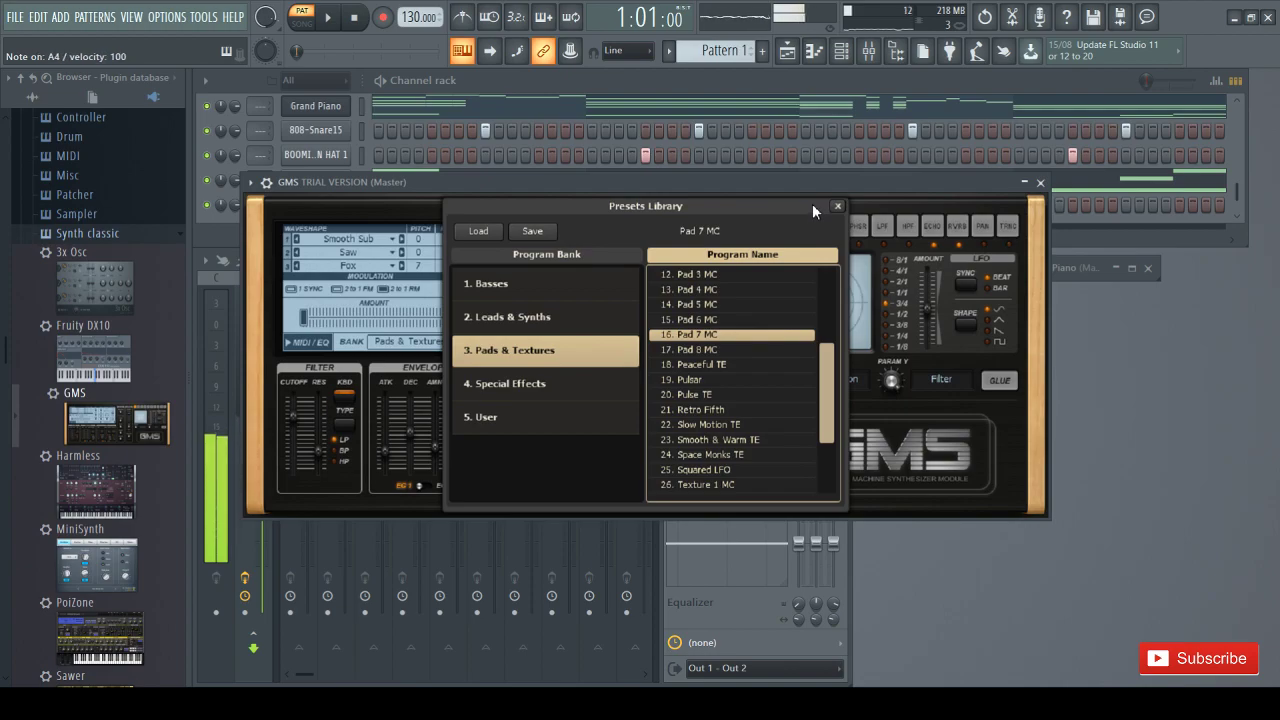
key("v")
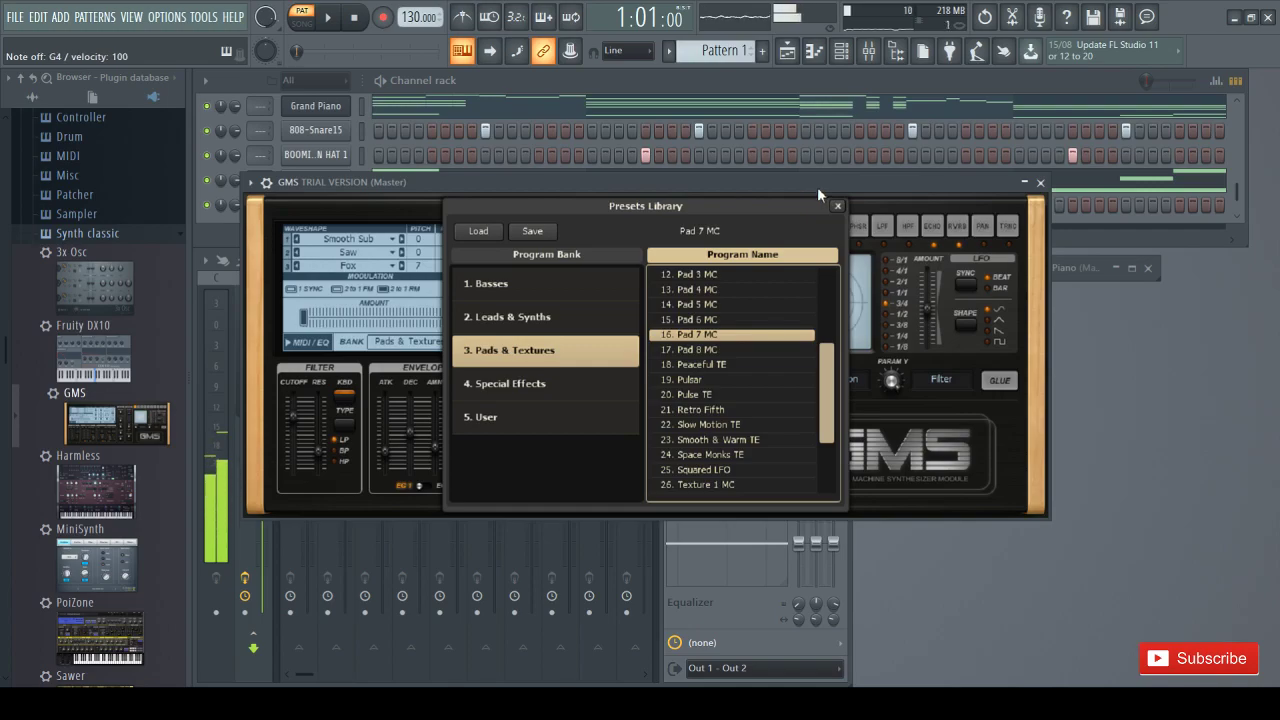
key("b")
key("b")
Compare the Retro Fifth and Pulsar presets, keep Retro Fifth loaded and close the GMS synth
left_click(760, 413)
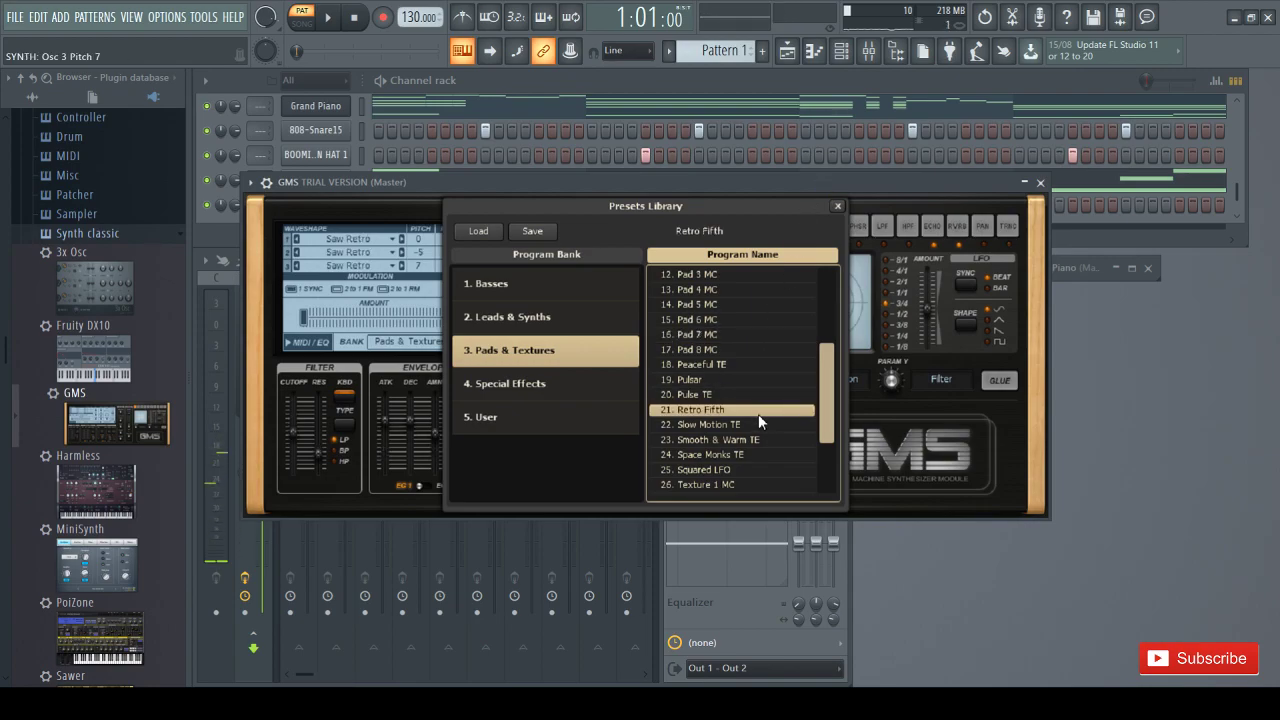
key("m")
left_click(726, 378)
key("m")
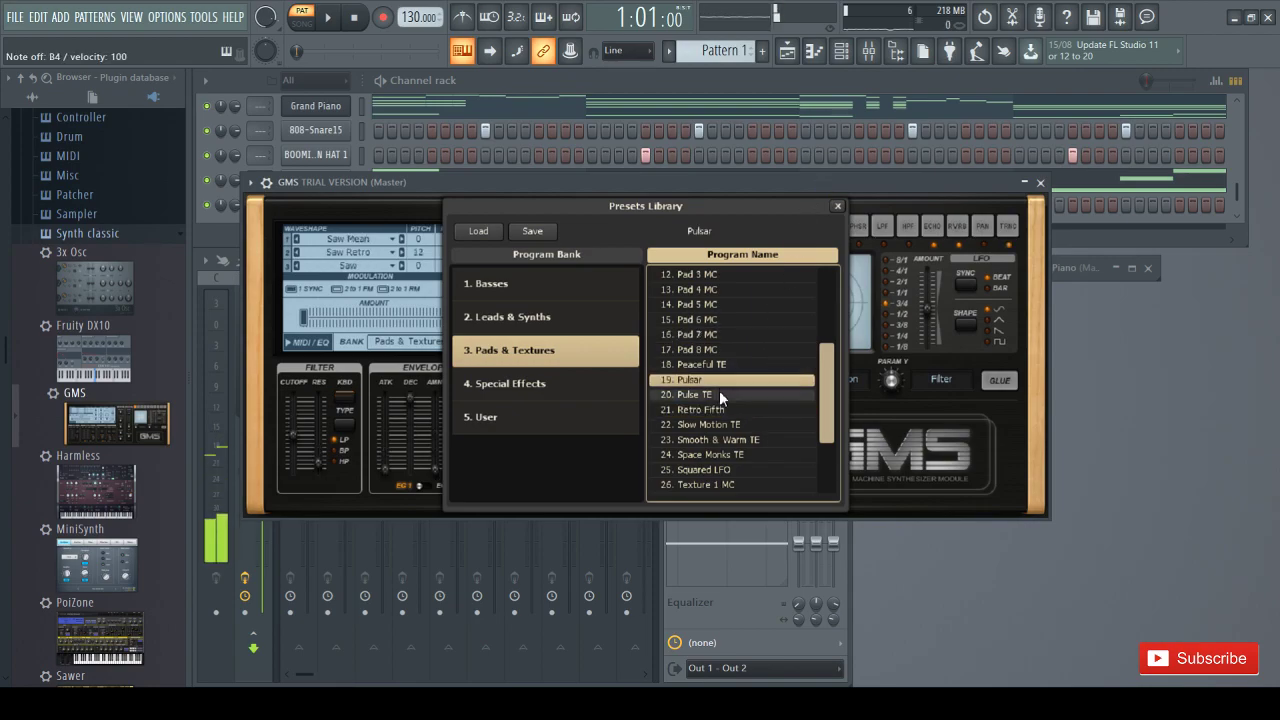
left_click(721, 413)
key("m")
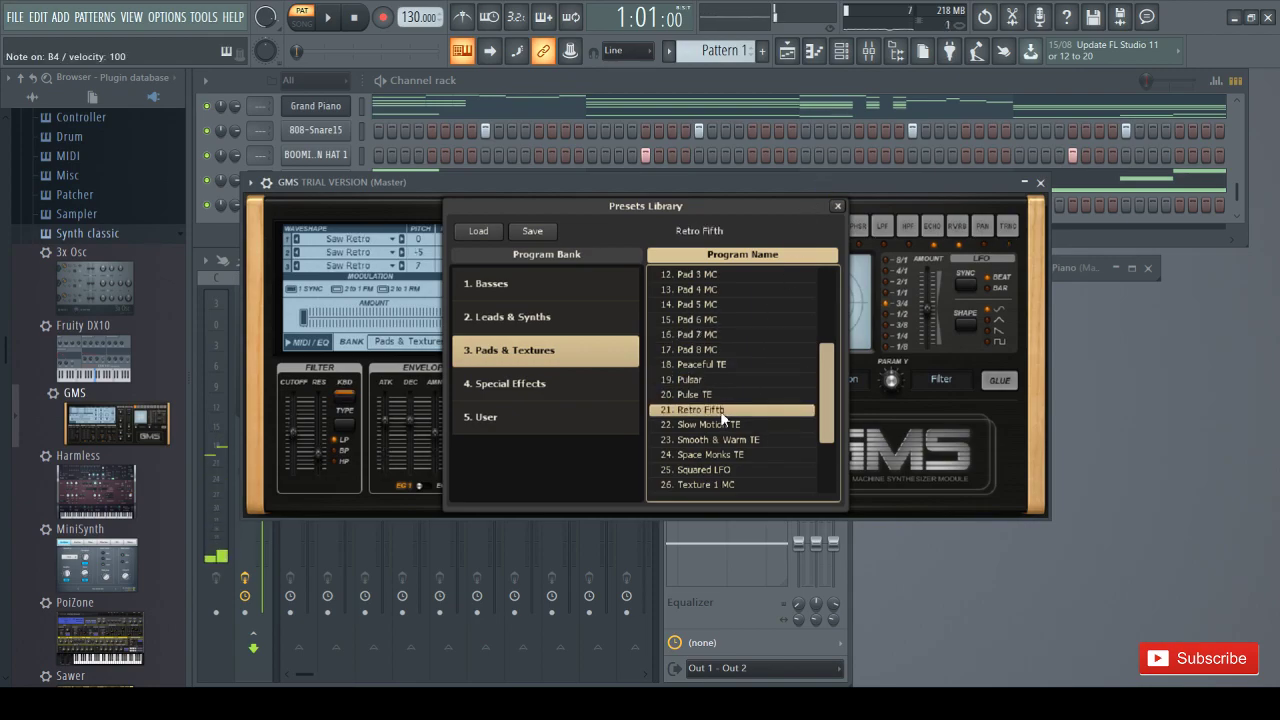
left_click(838, 206)
left_click(1040, 183)
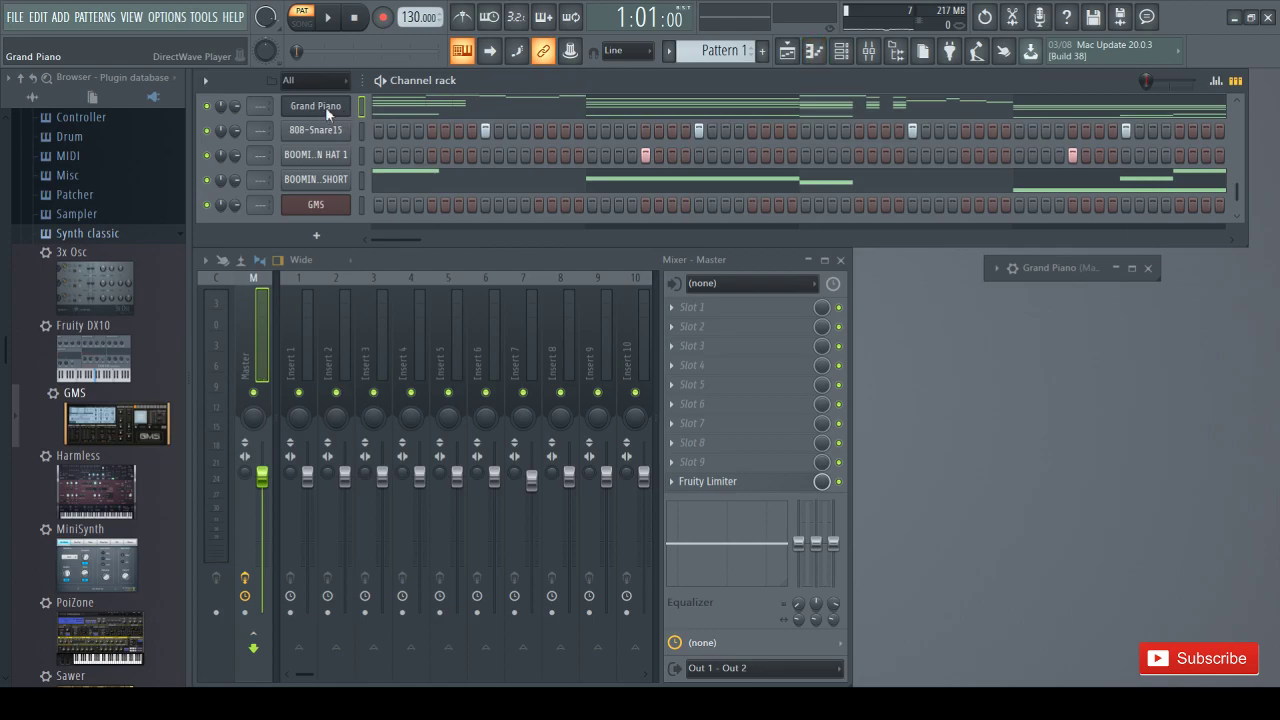
Open the Grand Piano channel in the maximized piano roll, clearing any stray notes placed after bar 5
left_click(376, 114)
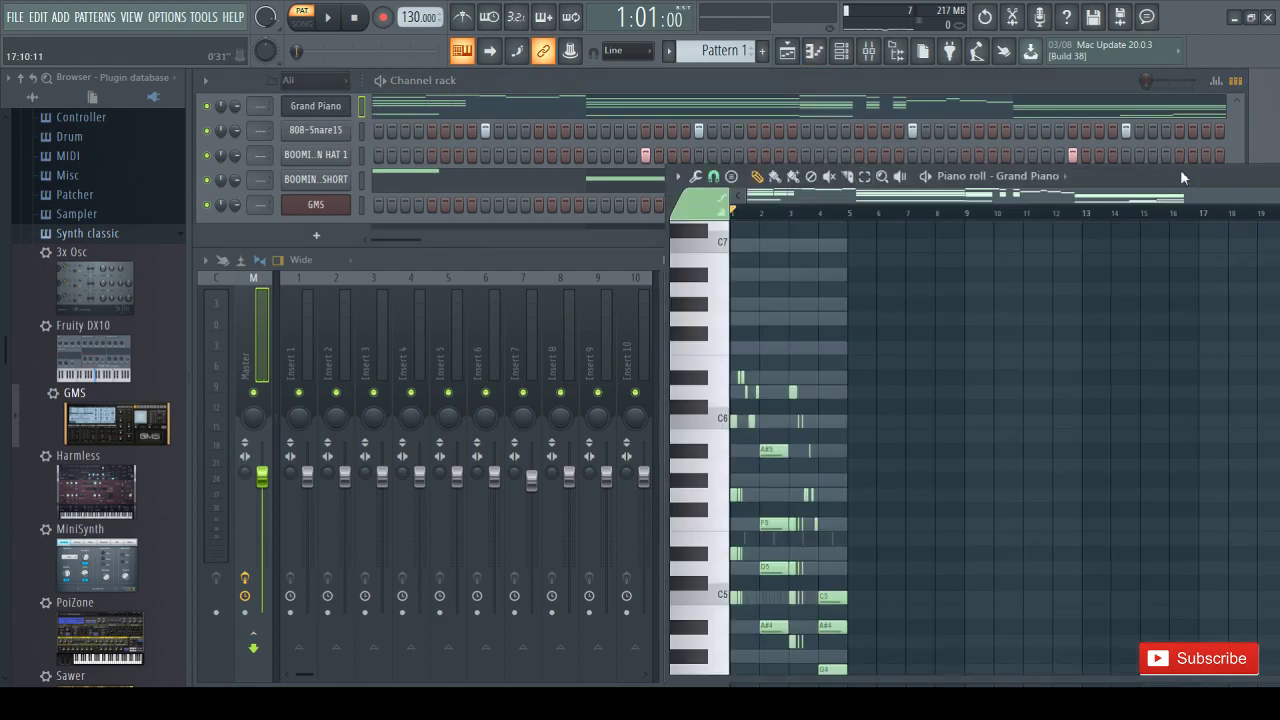
double_click(1181, 177)
left_click(1269, 123)
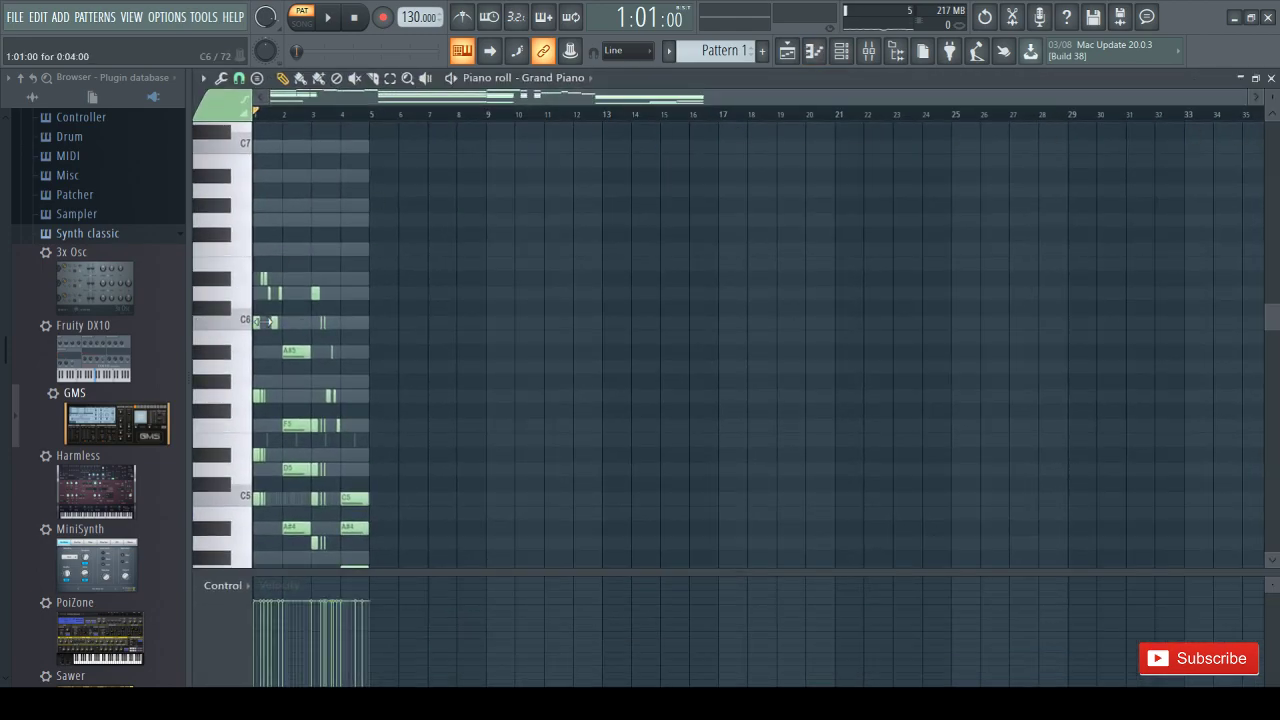
scroll(252, 326, "down", 2)
left_click(400, 161)
right_click(400, 161)
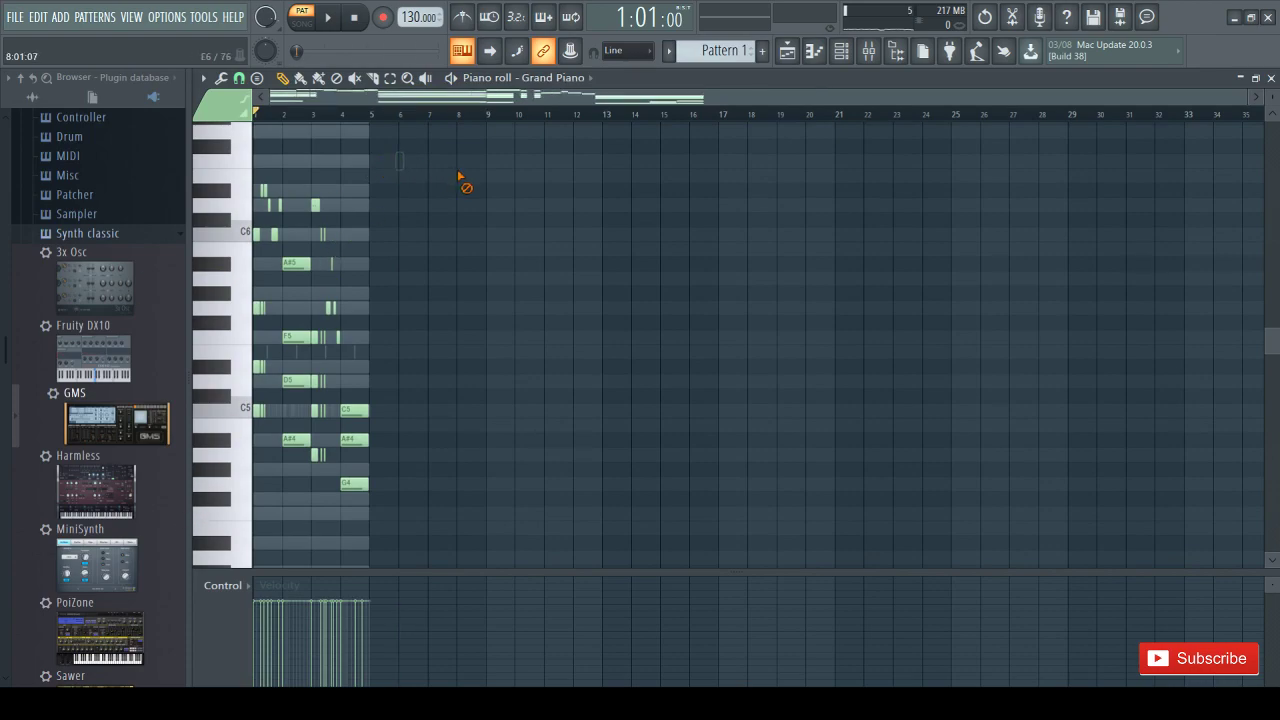
left_click_drag(1248, 101, 1059, 85)
left_click(931, 161)
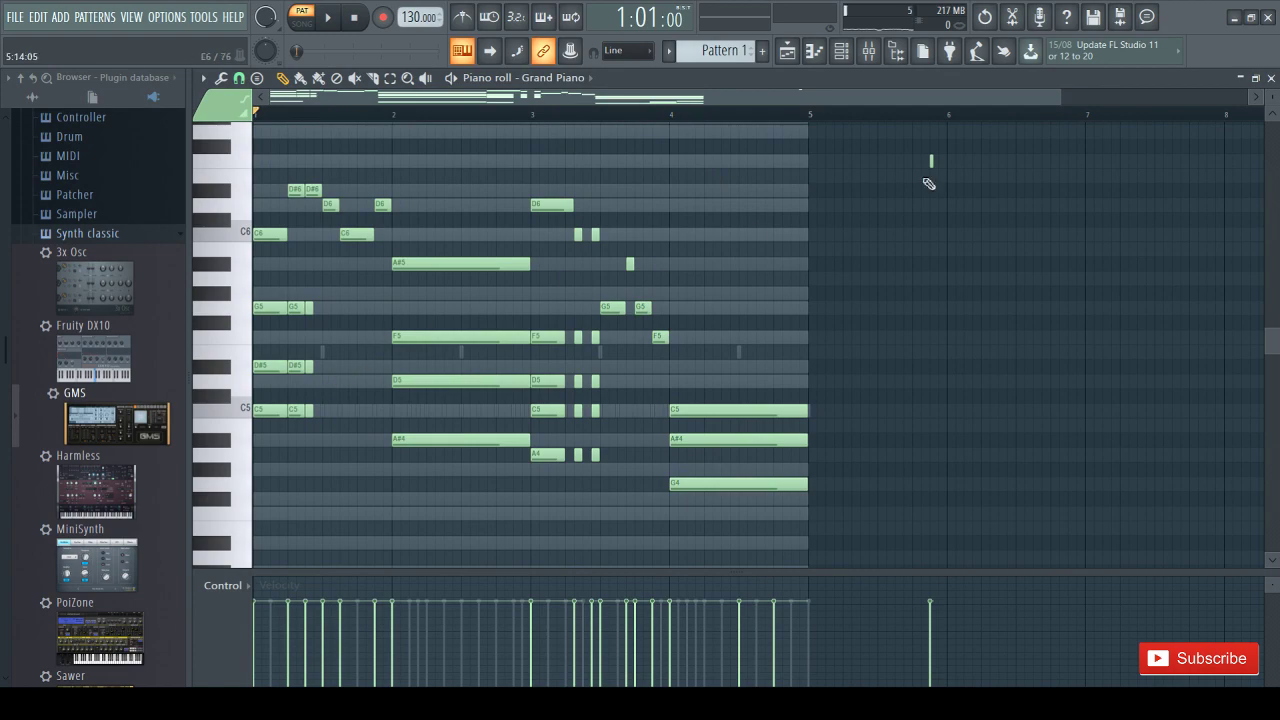
right_click(938, 162)
Copy all the Grand Piano notes into the GMS channel's piano roll and play the pattern
left_click_drag(878, 168, 210, 540)
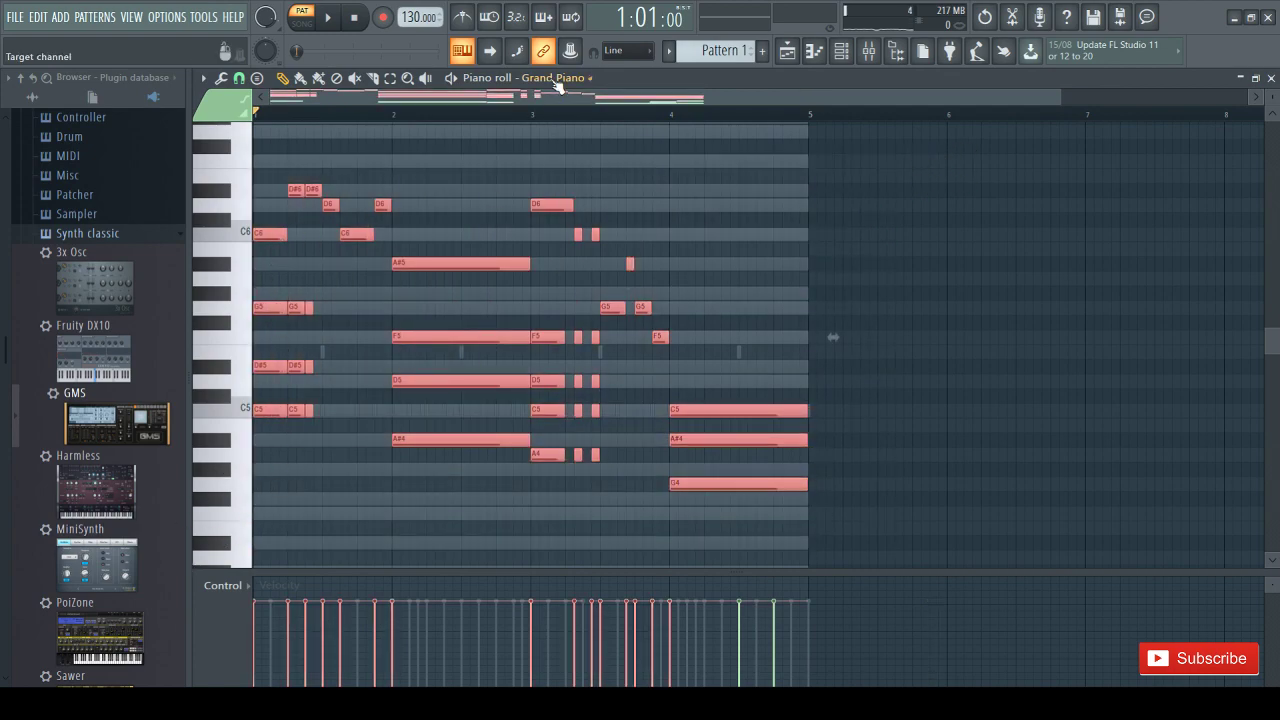
key("Down")
key("ctrl+v")
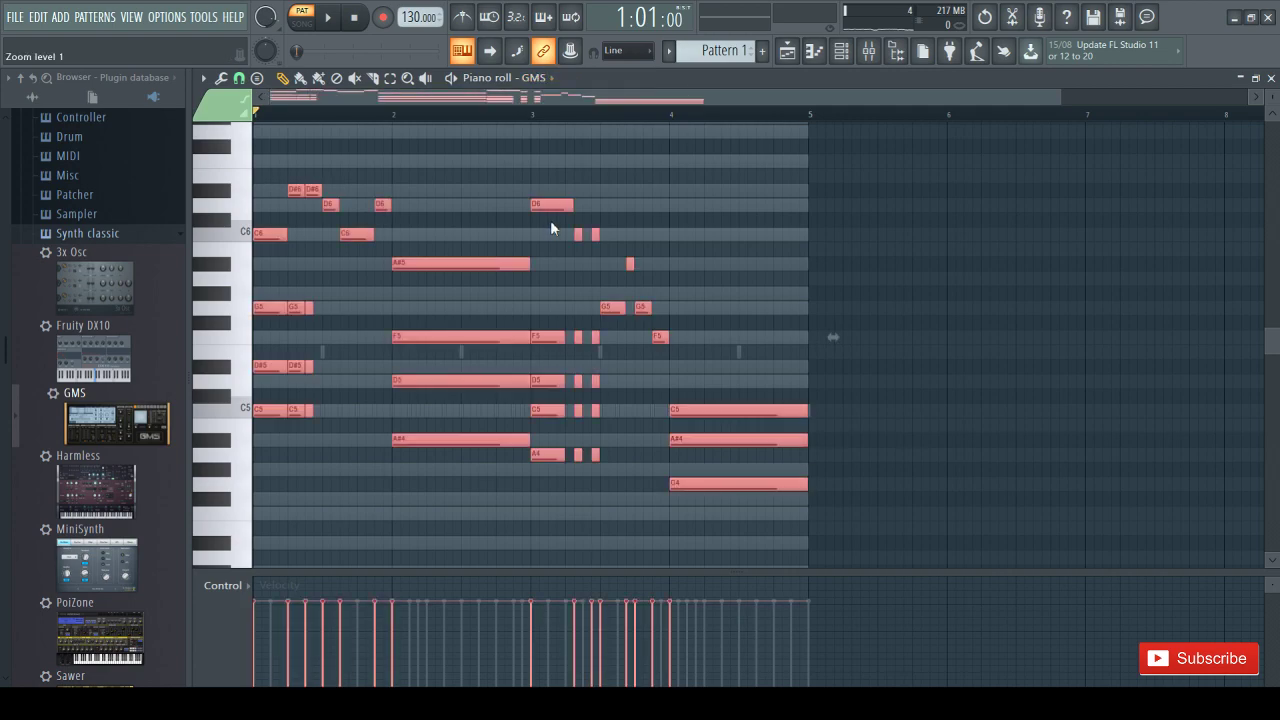
key("ctrl+d")
key("space")
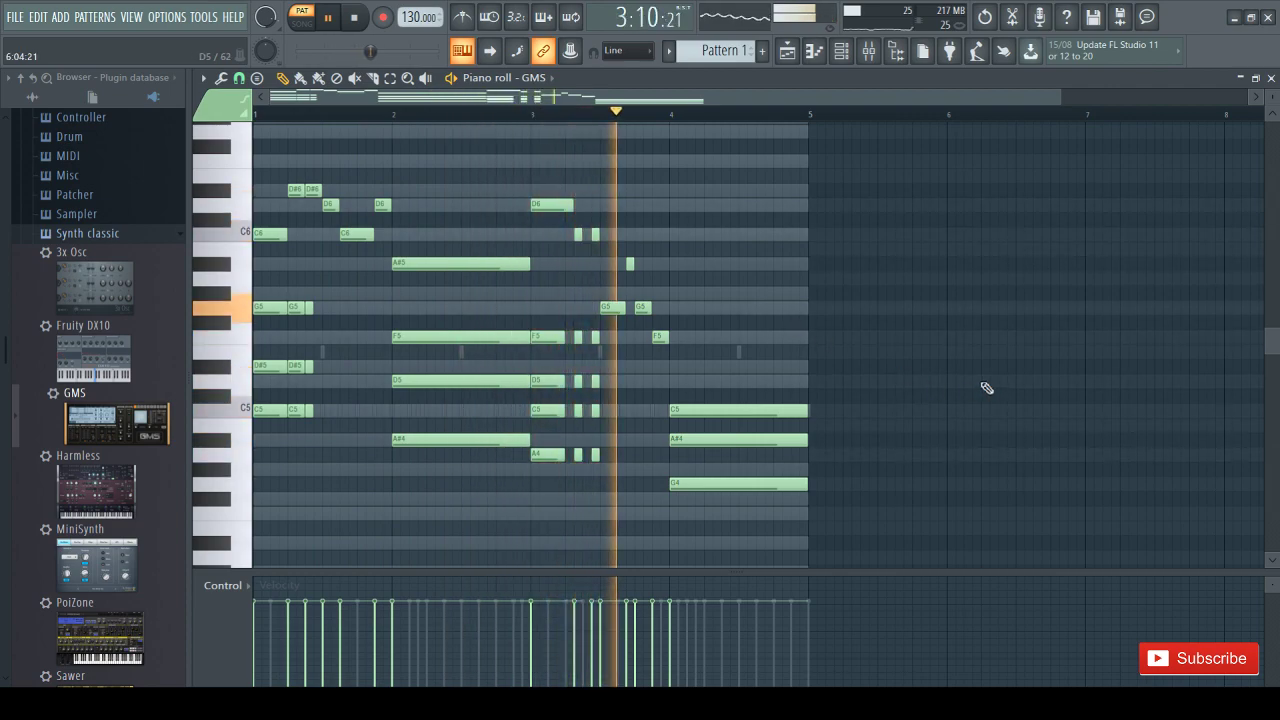
Look over the copied GMS notes while they play, and stop playback and minimize the piano roll
scroll(914, 351, "down", 4)
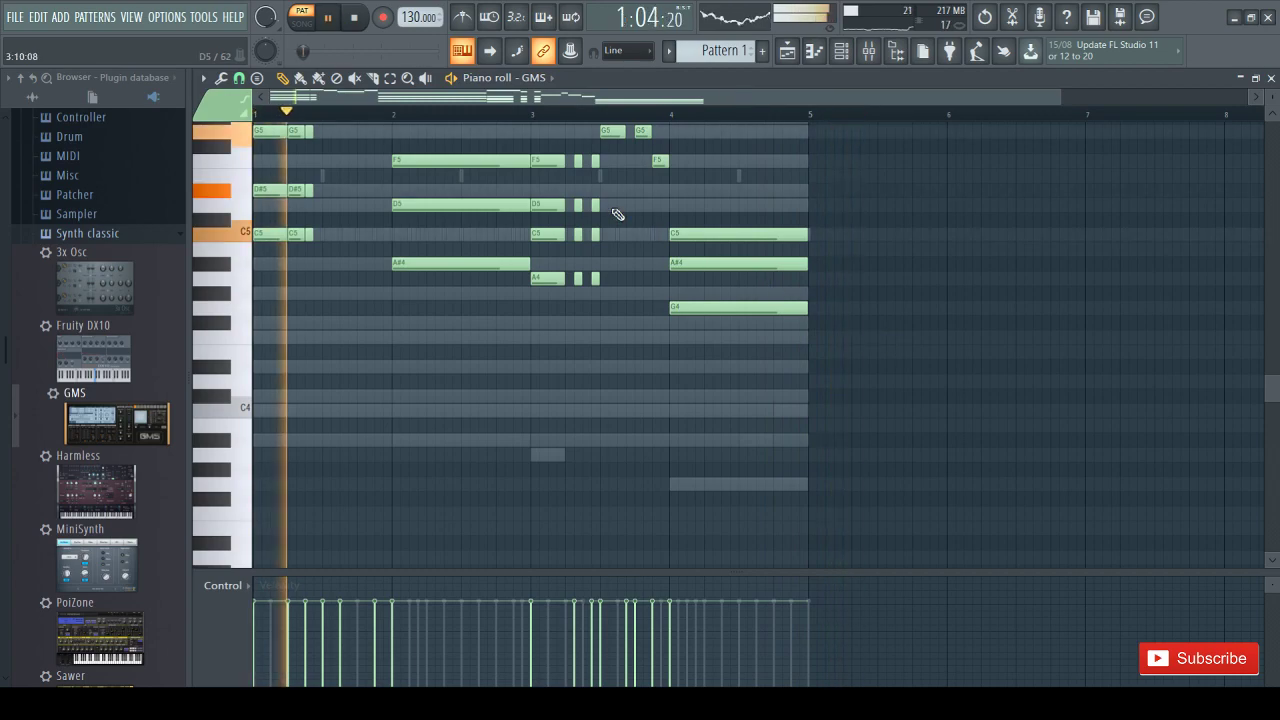
scroll(616, 213, "up", 3)
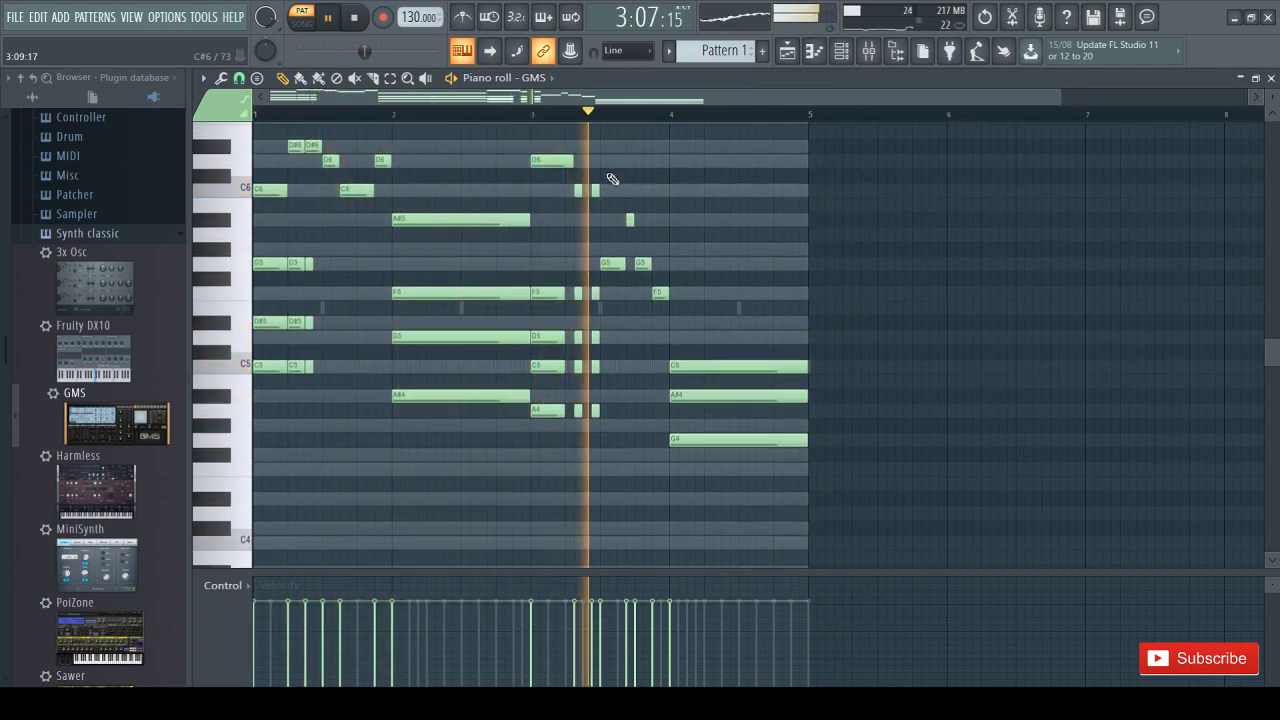
key("space")
left_click(1241, 79)
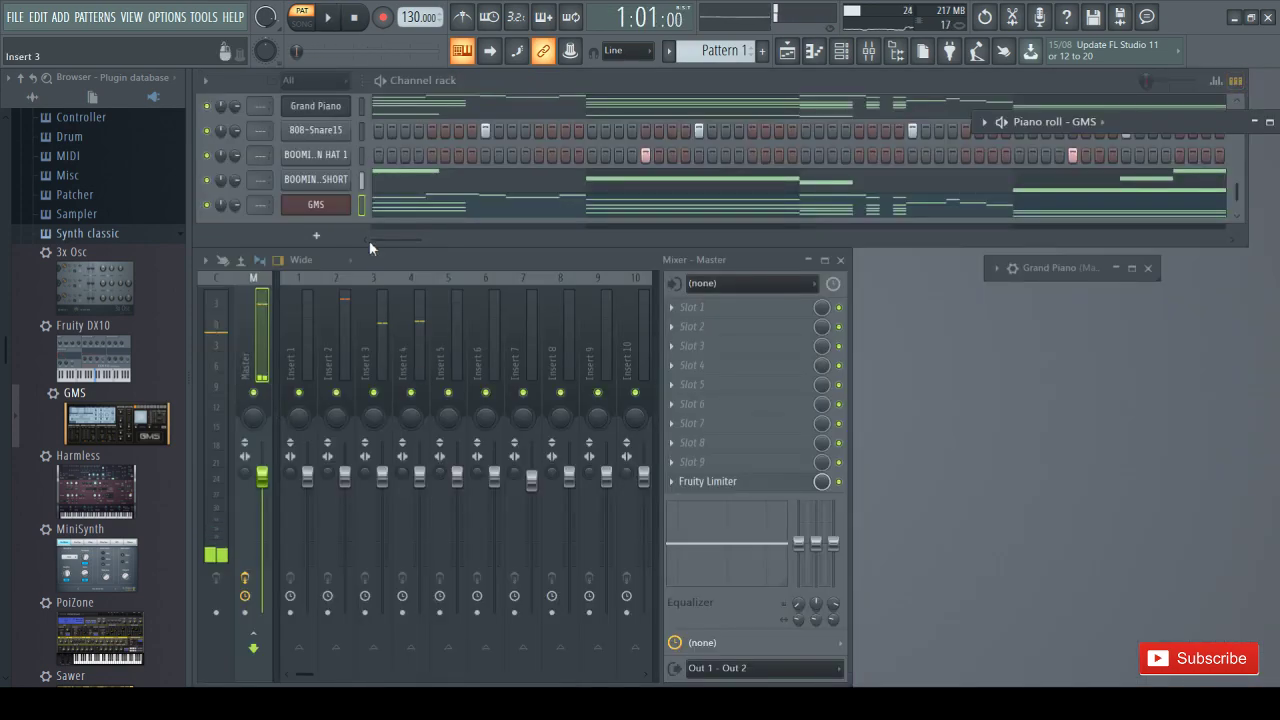
Reopen the GMS synth's window in full and bring up its presets library
left_click(323, 205)
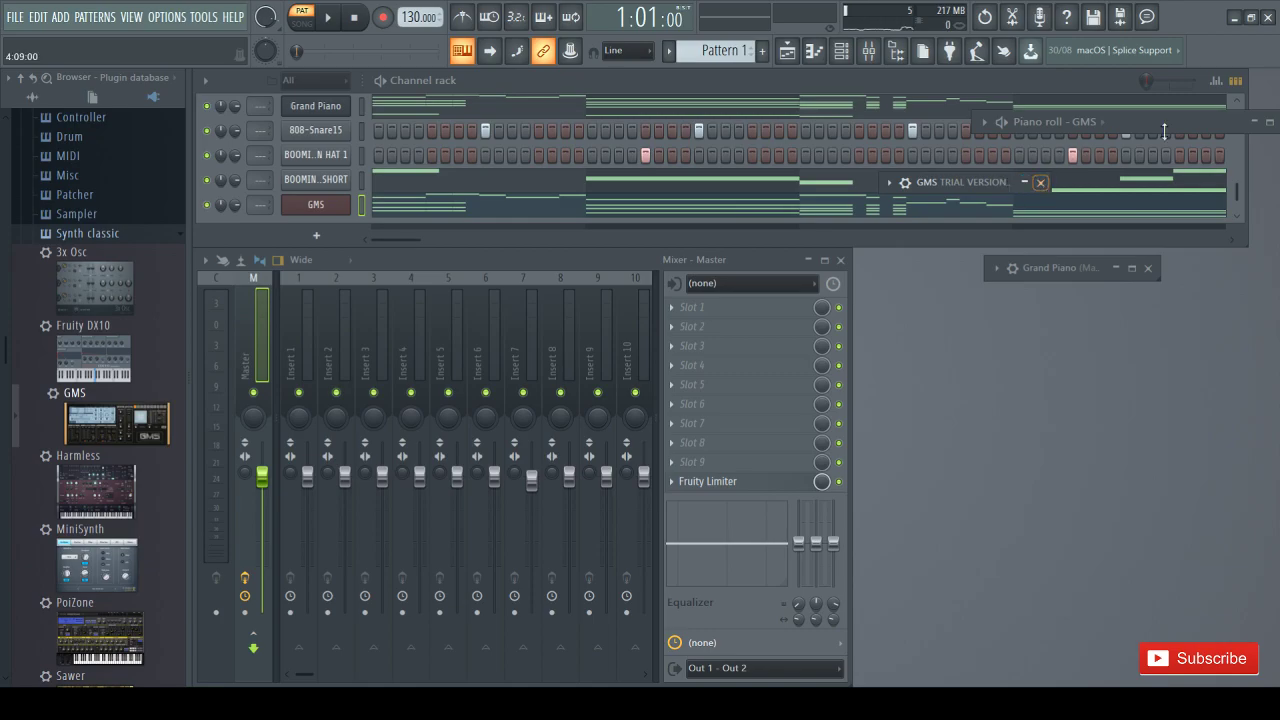
left_click(916, 192)
left_click_drag(1177, 175, 627, 110)
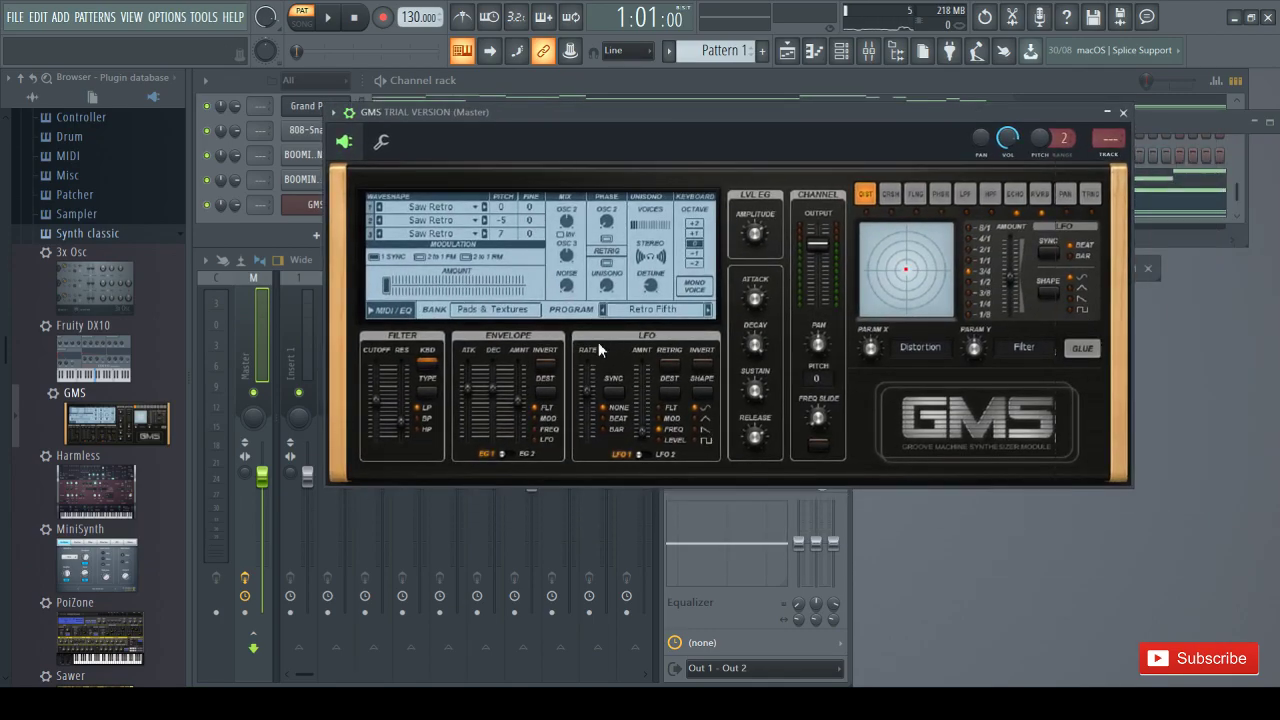
left_click(671, 313)
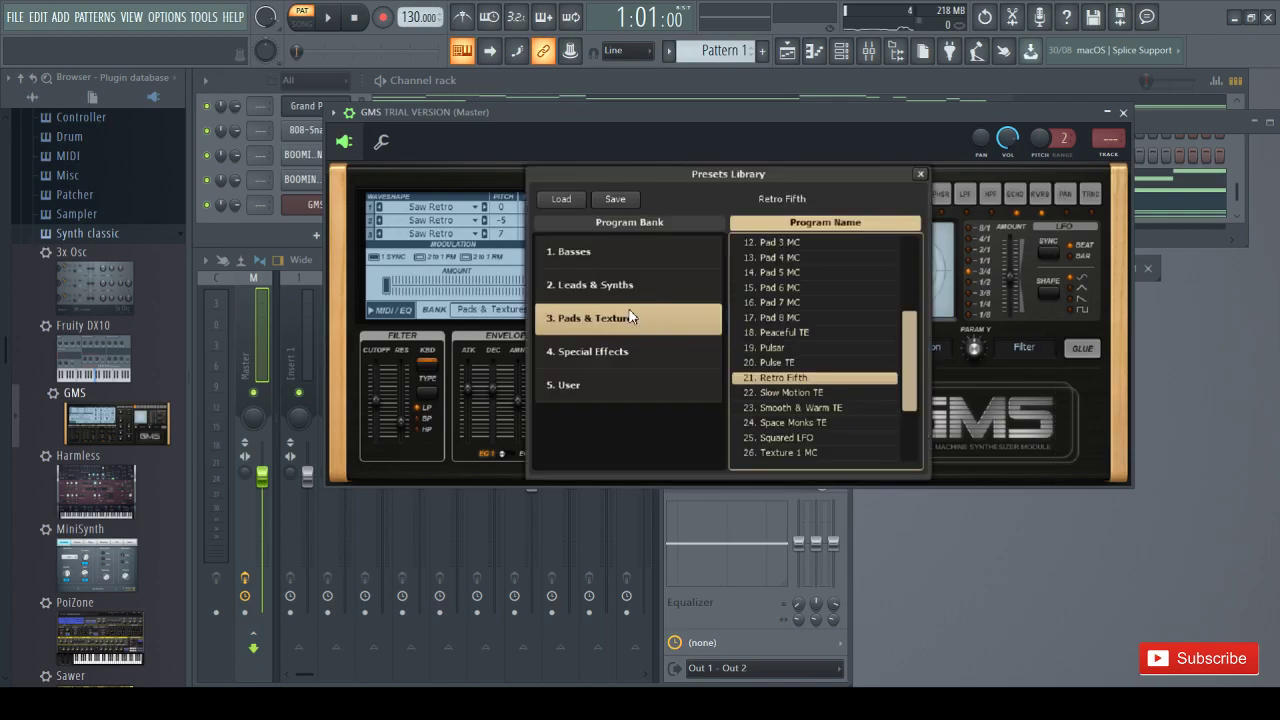
Audition the Pulsar and Pad 8 MC presets from the Pads & Textures bank
left_click(796, 350)
left_click(788, 362)
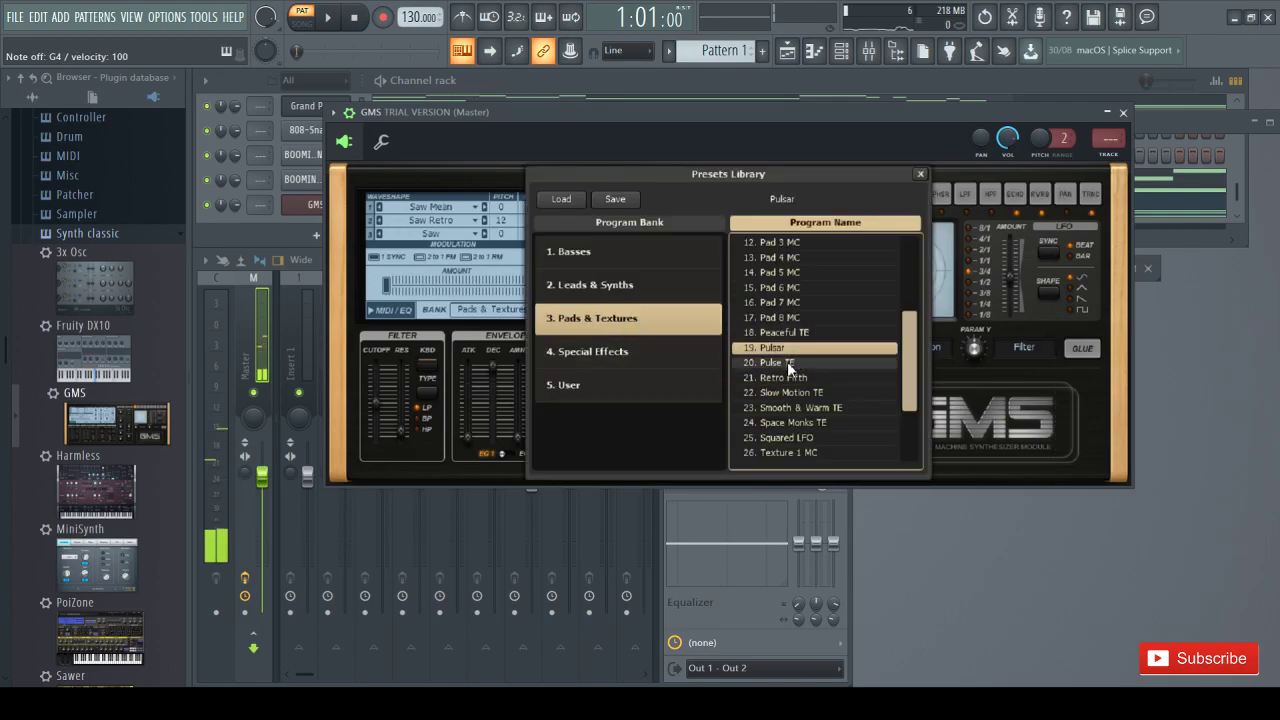
scroll(798, 347, "up", 1)
left_click(808, 329)
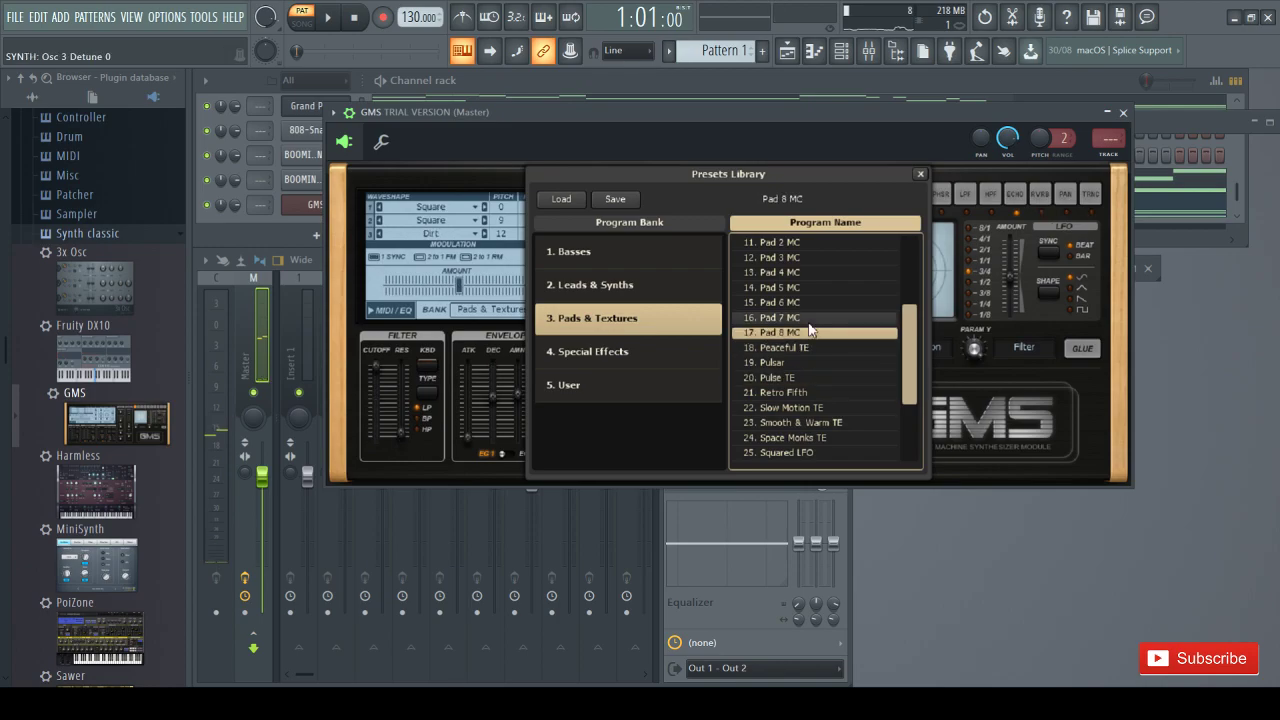
left_click(808, 322)
left_click(805, 331)
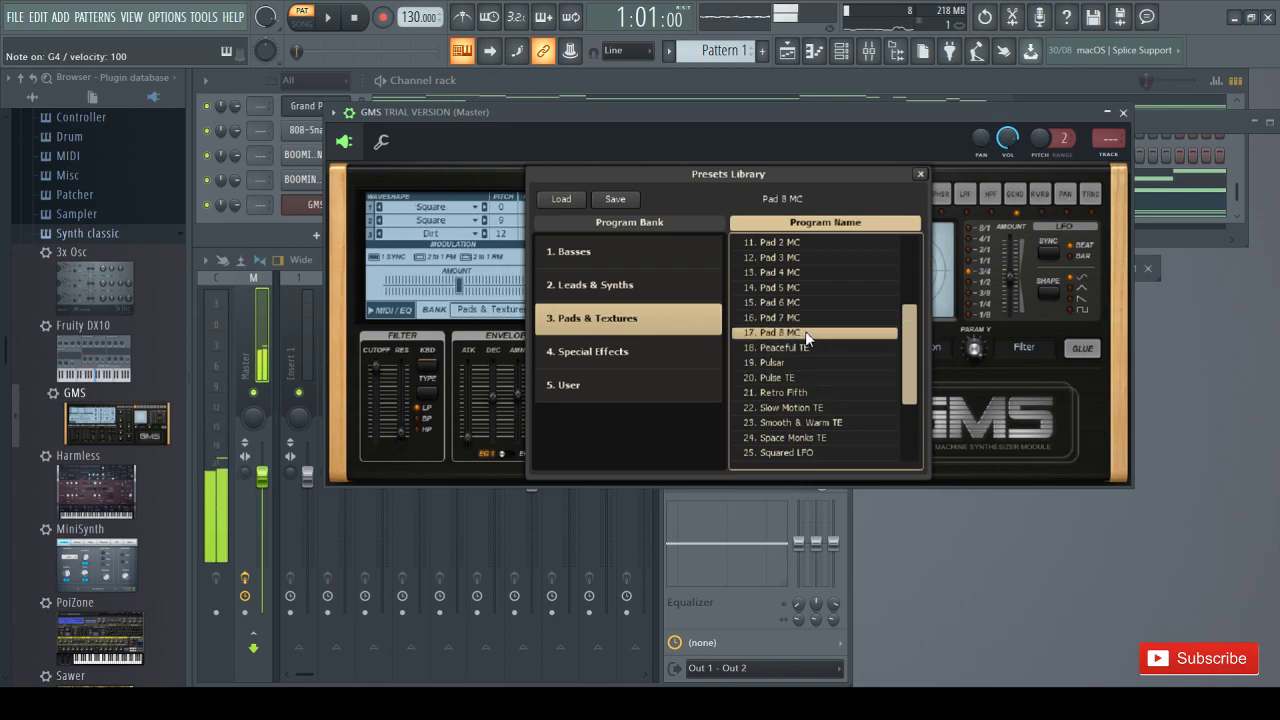
Audition presets in the Leads & Synths bank, load Epic Chordz TE and close the GMS synth
left_click(660, 286)
left_click(824, 302)
left_click(822, 332)
scroll(824, 322, "down", 4)
left_click(833, 319)
left_click(813, 332)
scroll(813, 330, "up", 2)
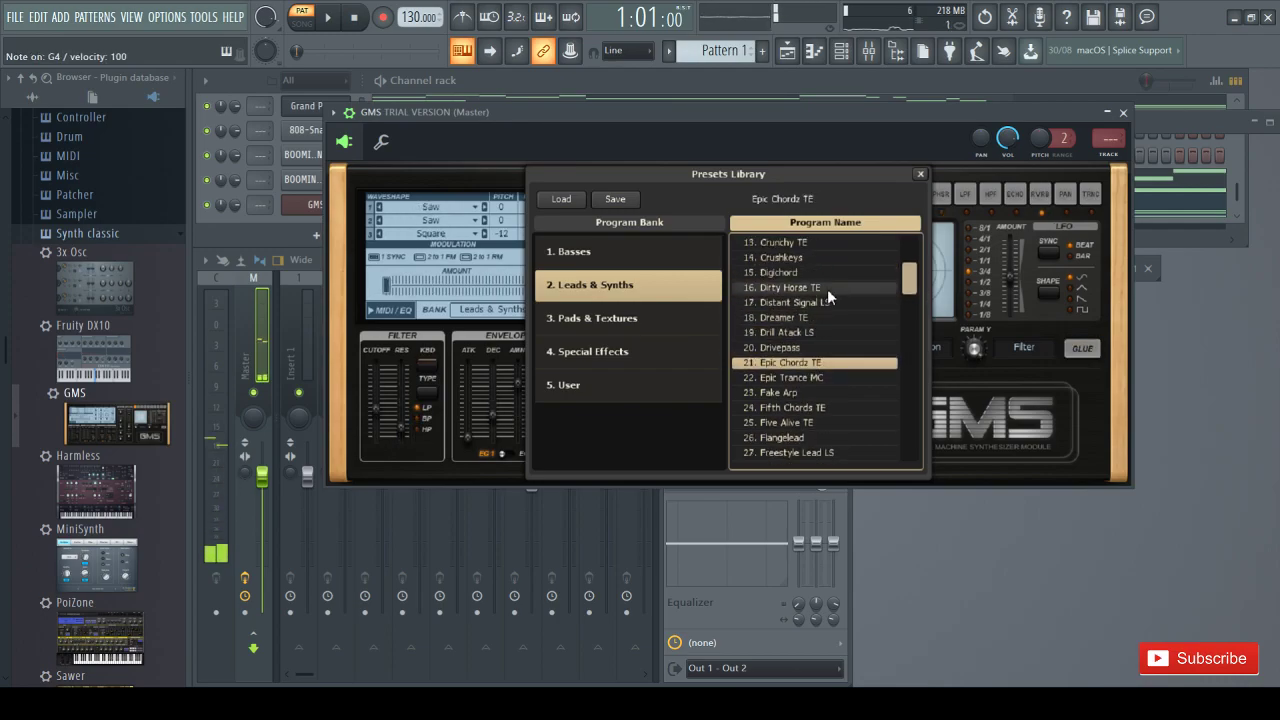
left_click(826, 274)
left_click(802, 365)
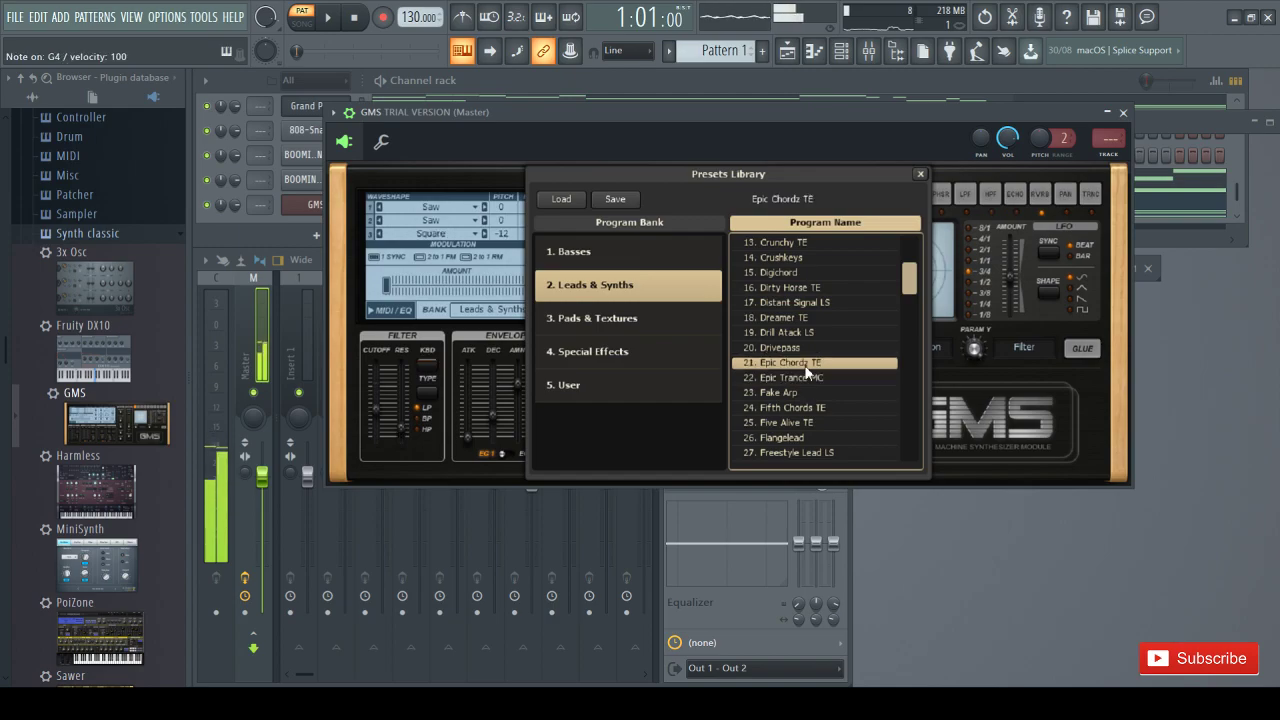
left_click(1122, 113)
Open the GMS channel's piano roll, play the pattern and reposition the window so its notes are in view
left_click(359, 211)
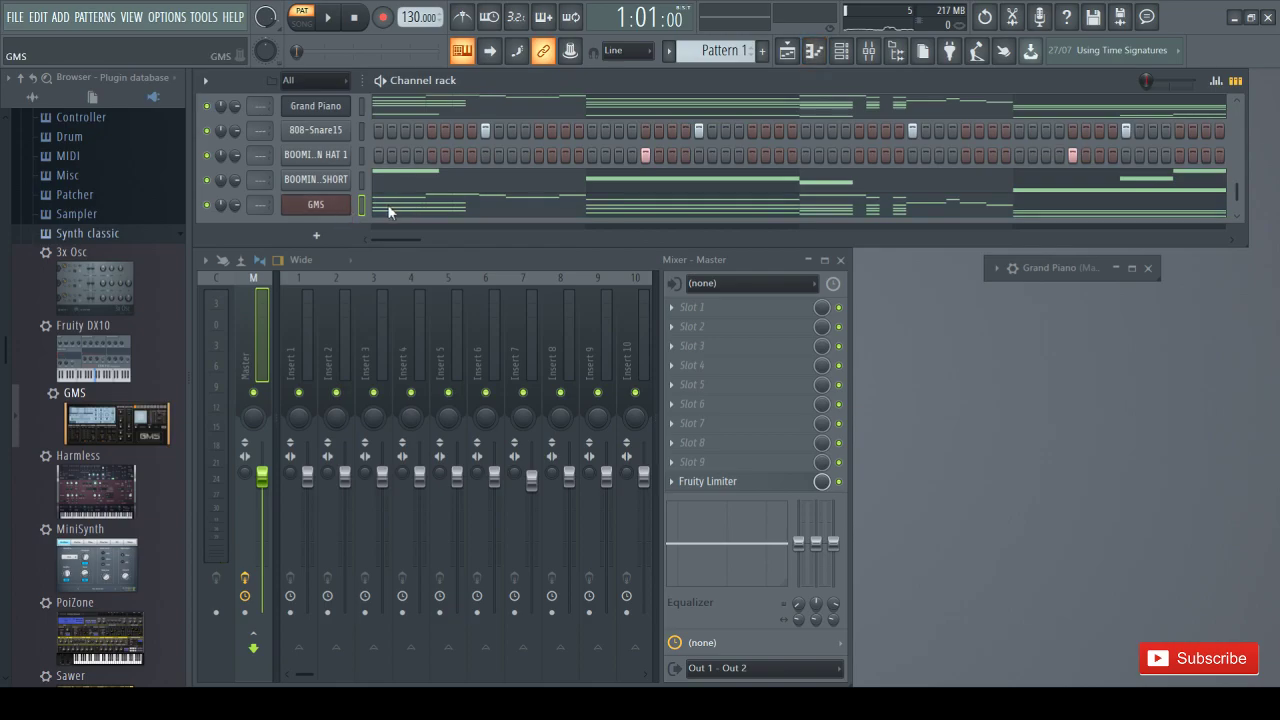
left_click(388, 211)
key("space")
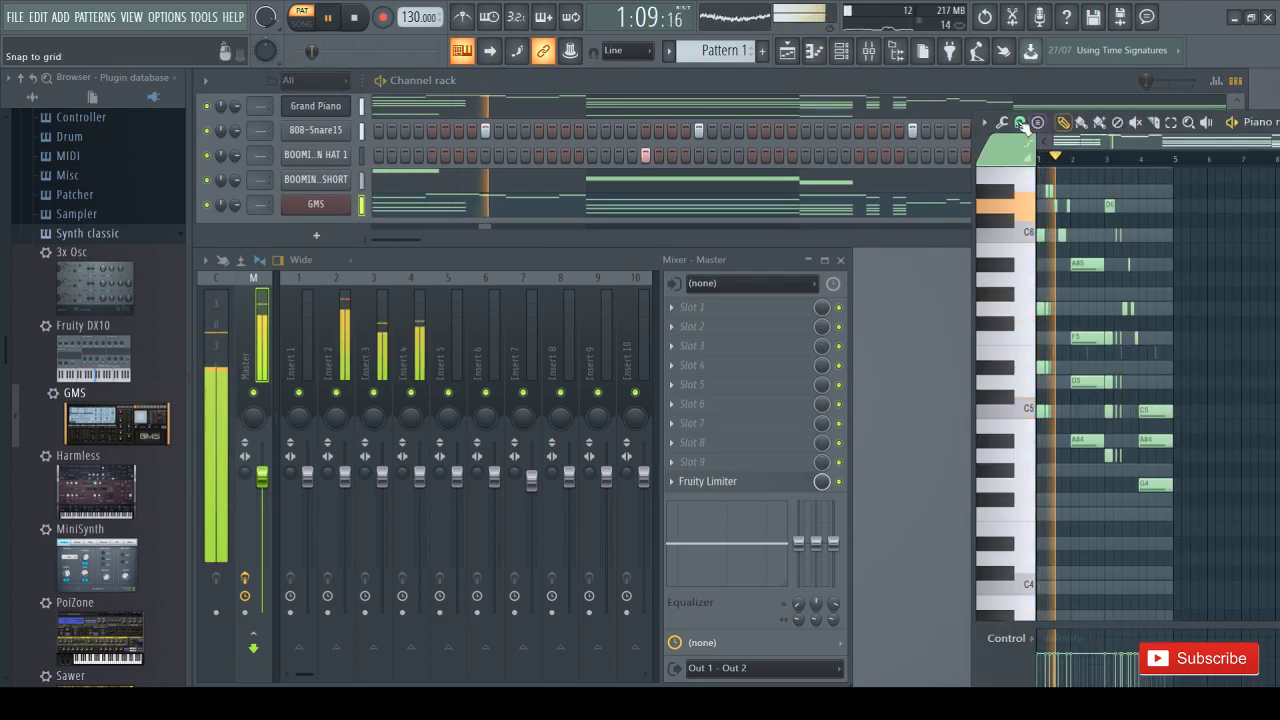
left_click_drag(977, 136, 268, 297)
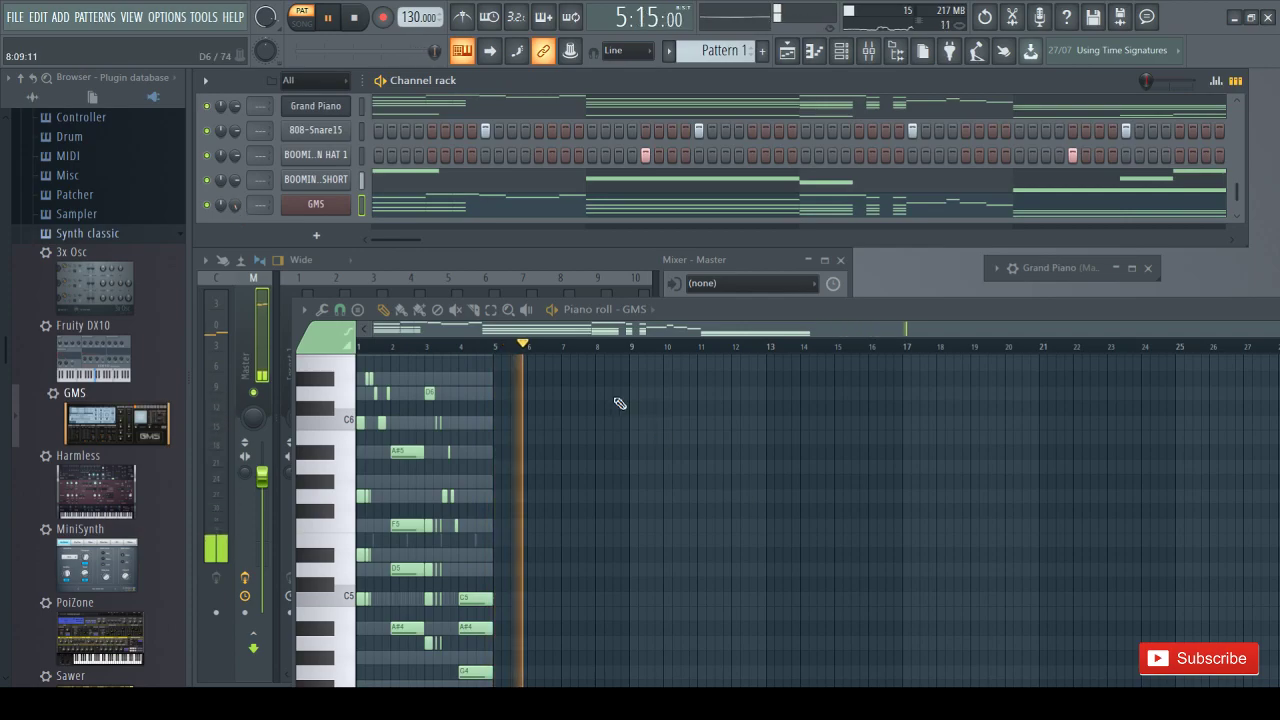
left_click_drag(722, 311, 771, 246)
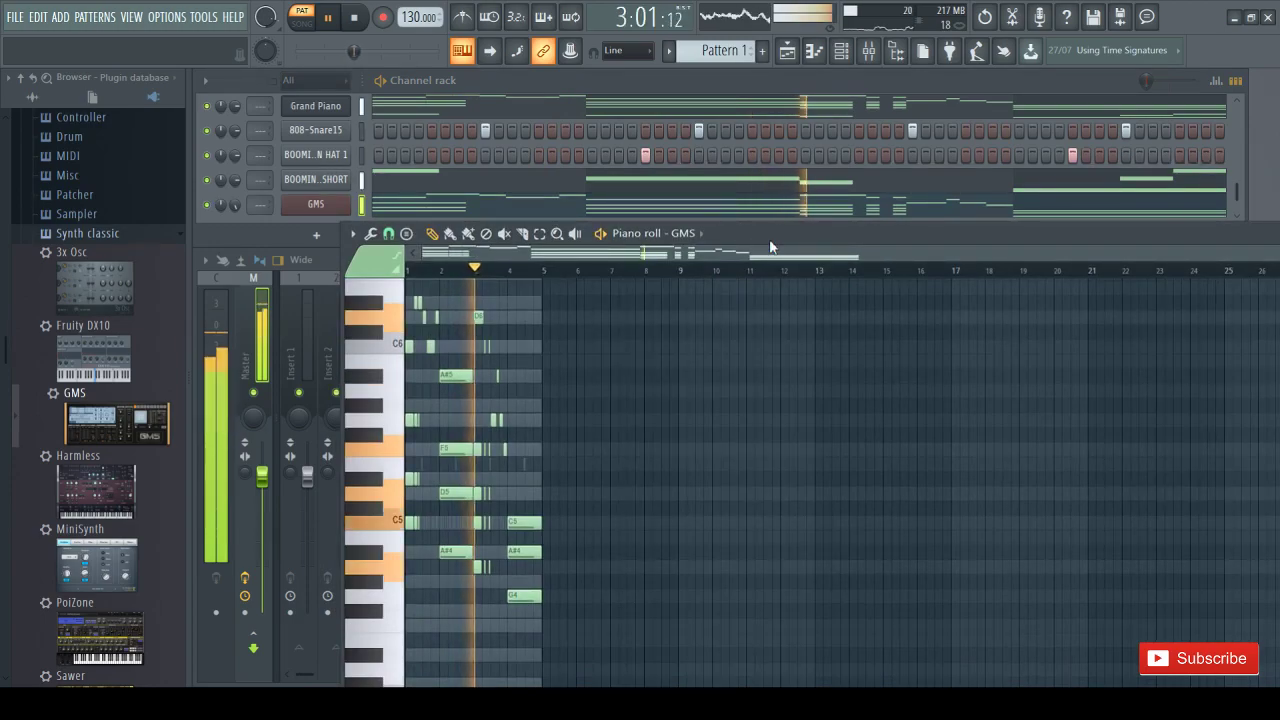
left_click_drag(770, 242, 773, 201)
scroll(586, 349, "up", 2)
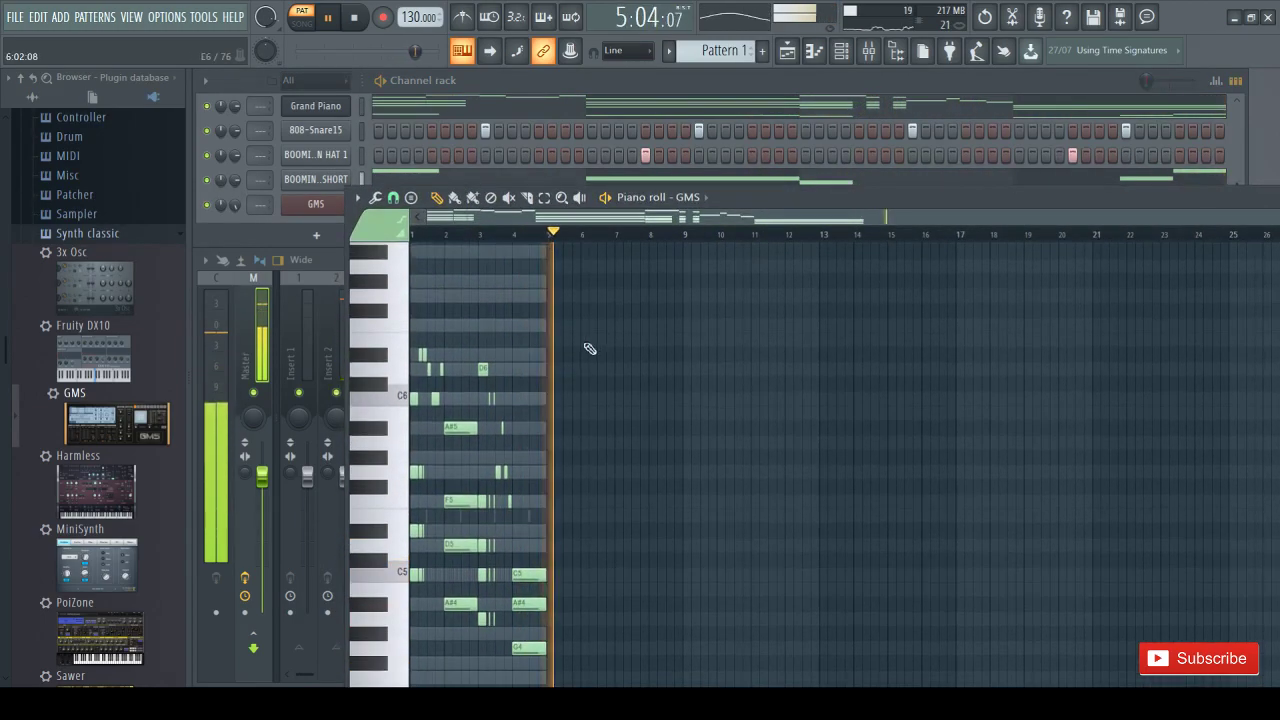
Transpose all the GMS notes up one octave and check them during playback
left_click_drag(593, 344, 297, 591)
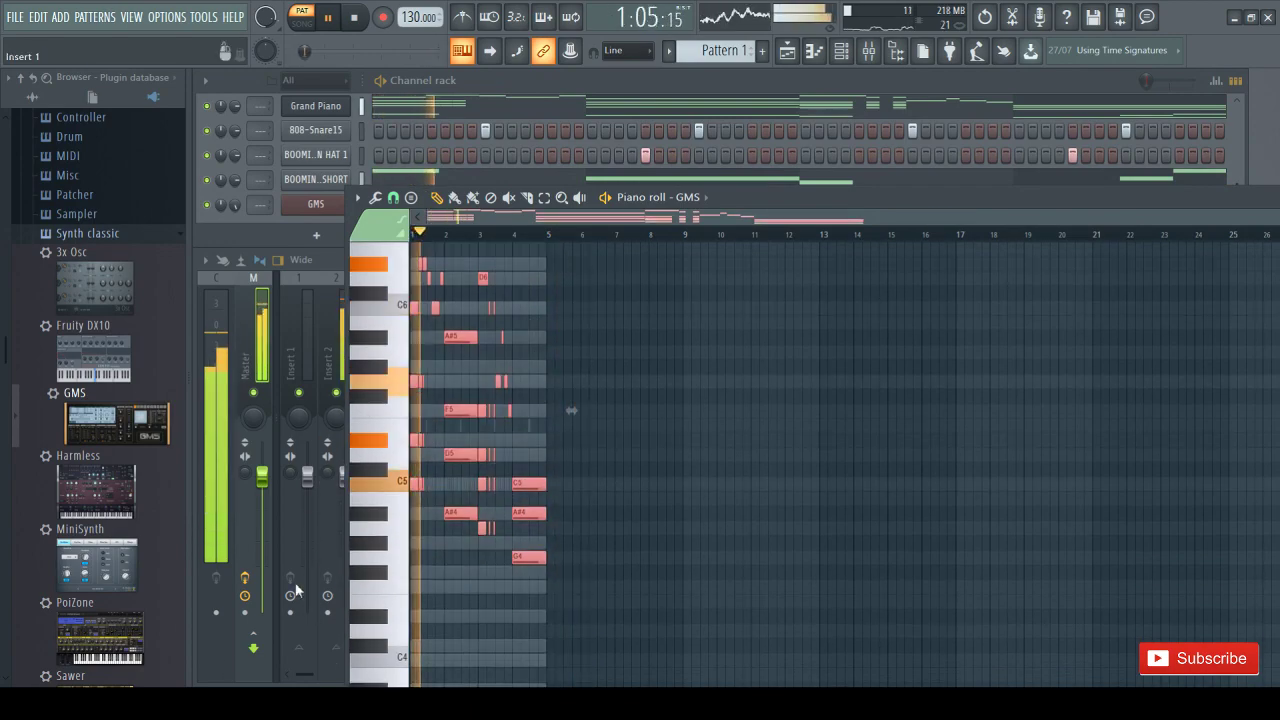
key("ctrl+Up")
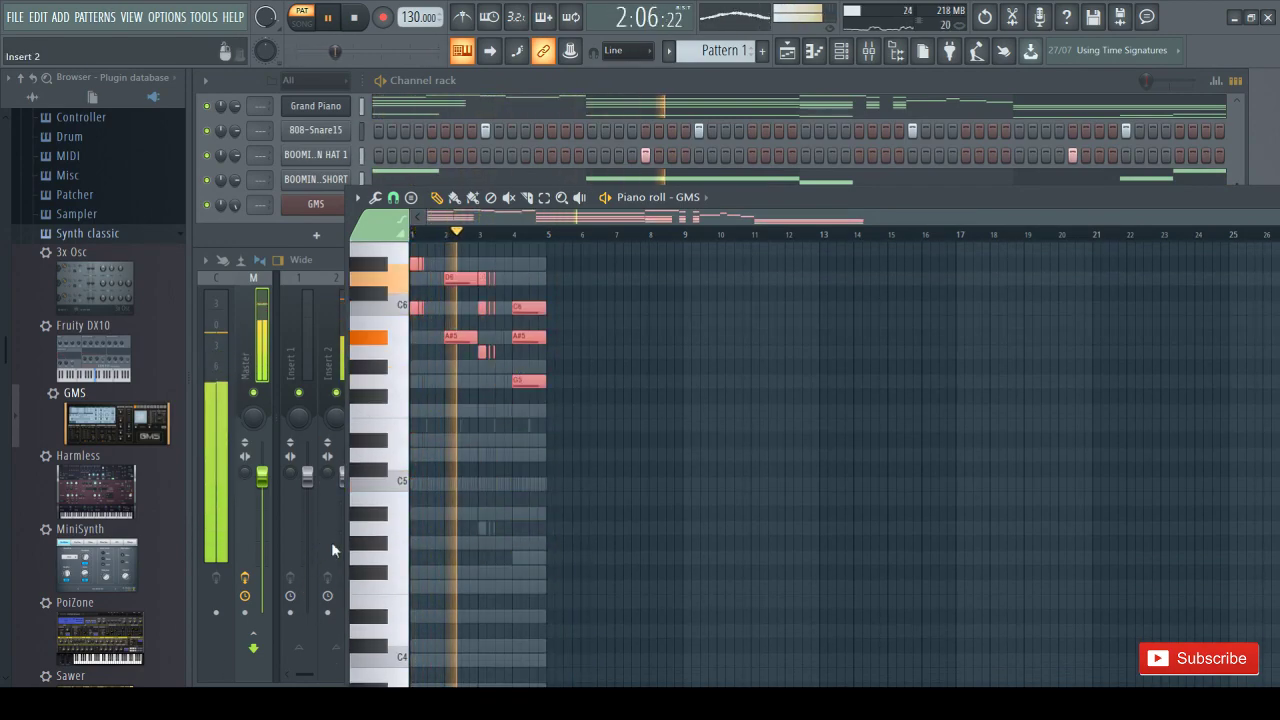
scroll(555, 496, "up", 3)
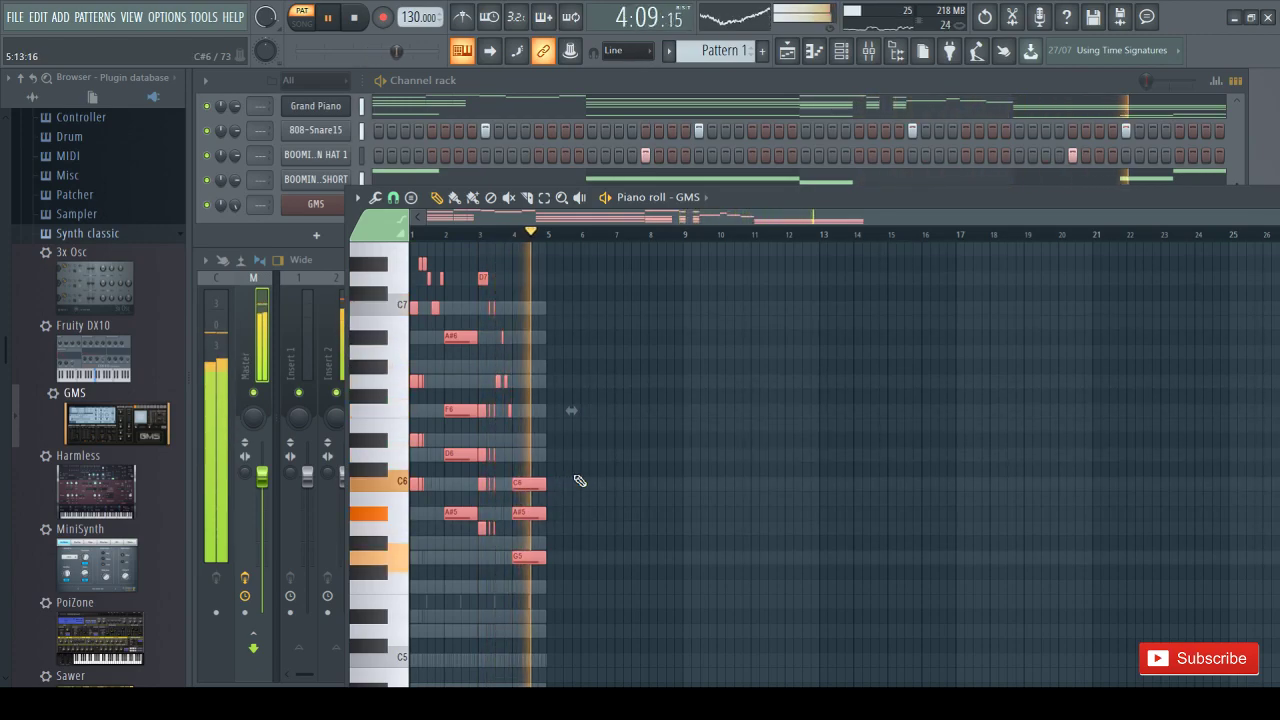
scroll(531, 457, "down", 3)
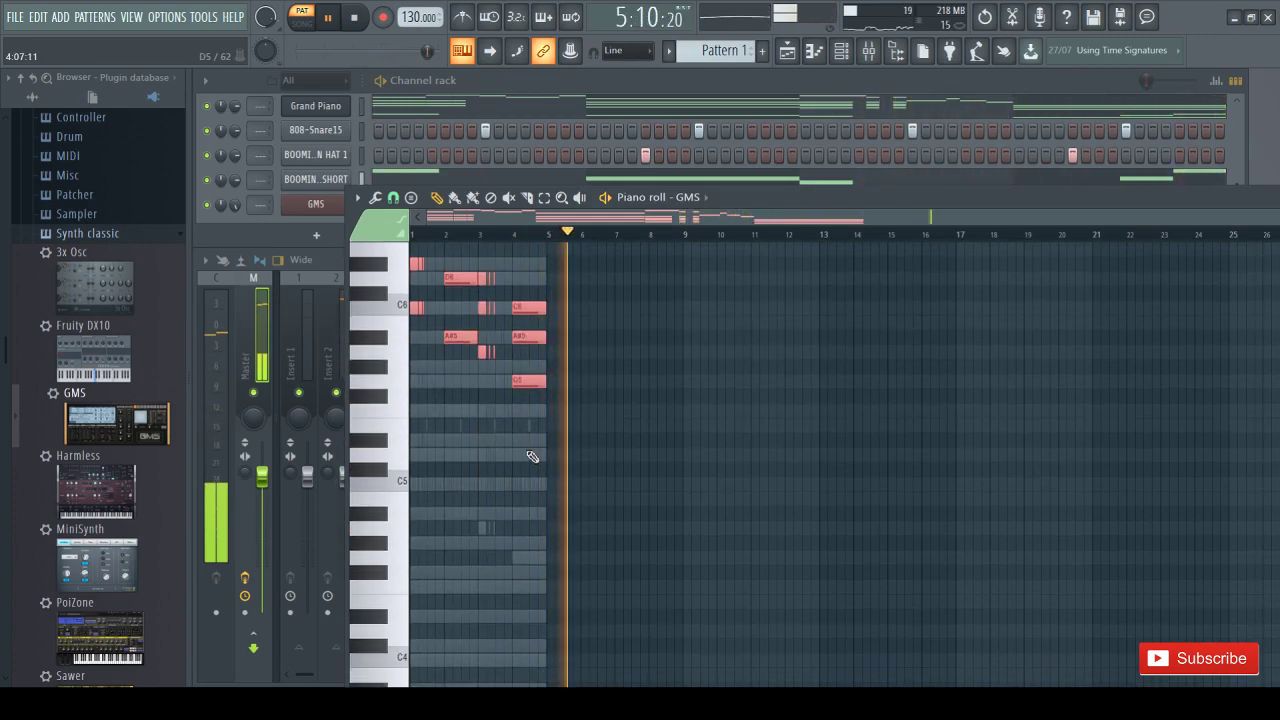
scroll(531, 457, "down", 3)
scroll(531, 457, "up", 6)
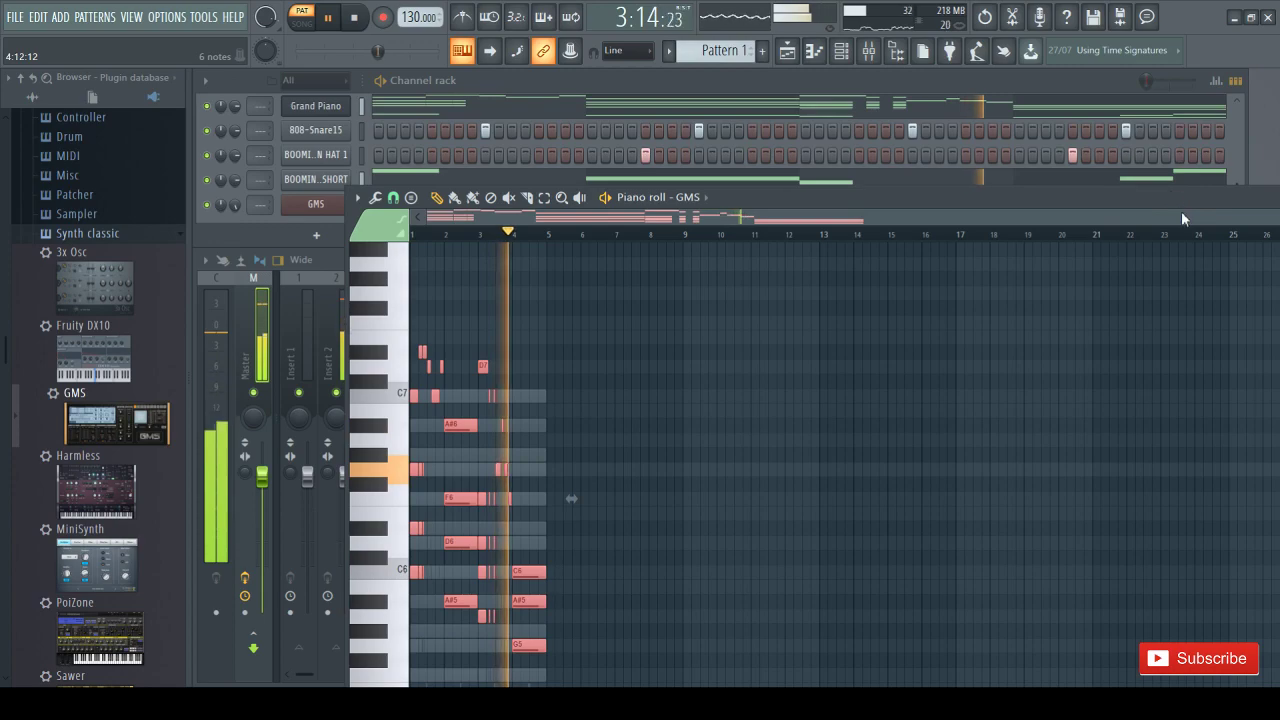
Minimize the GMS piano roll and the mixer, and set the project tempo to 115 BPM
left_click_drag(1184, 213, 980, 246)
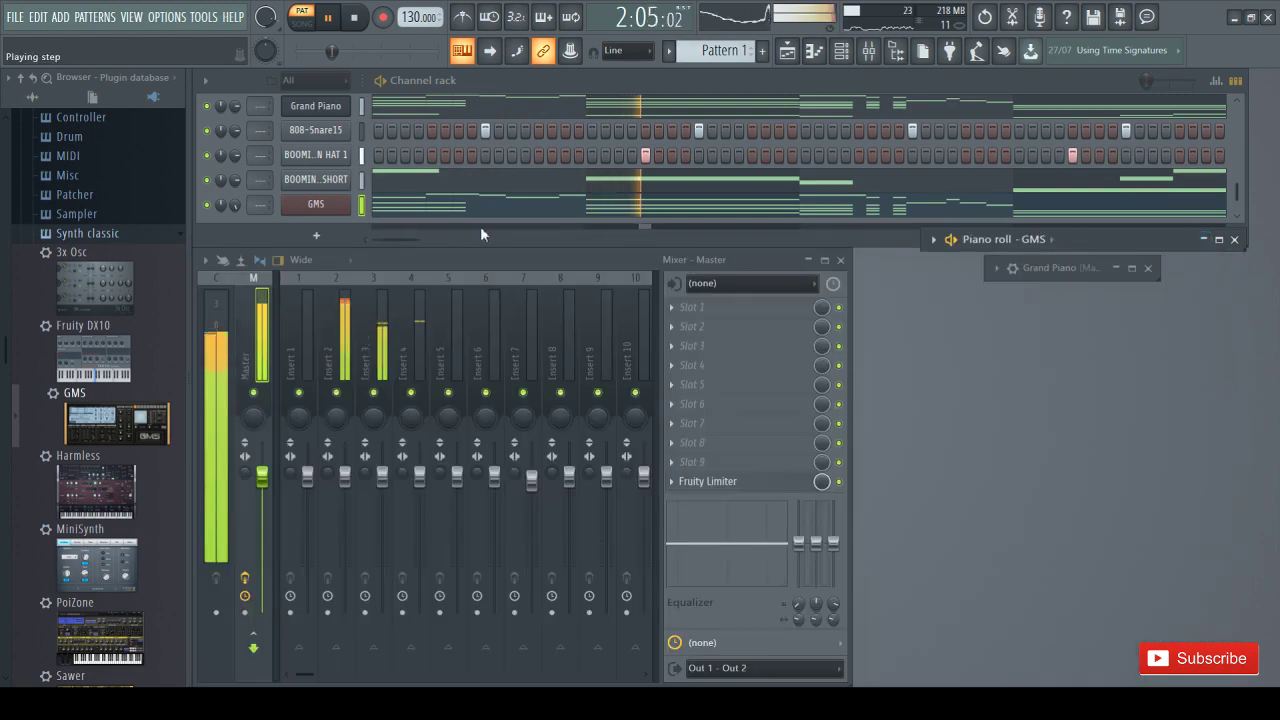
left_click(1204, 240)
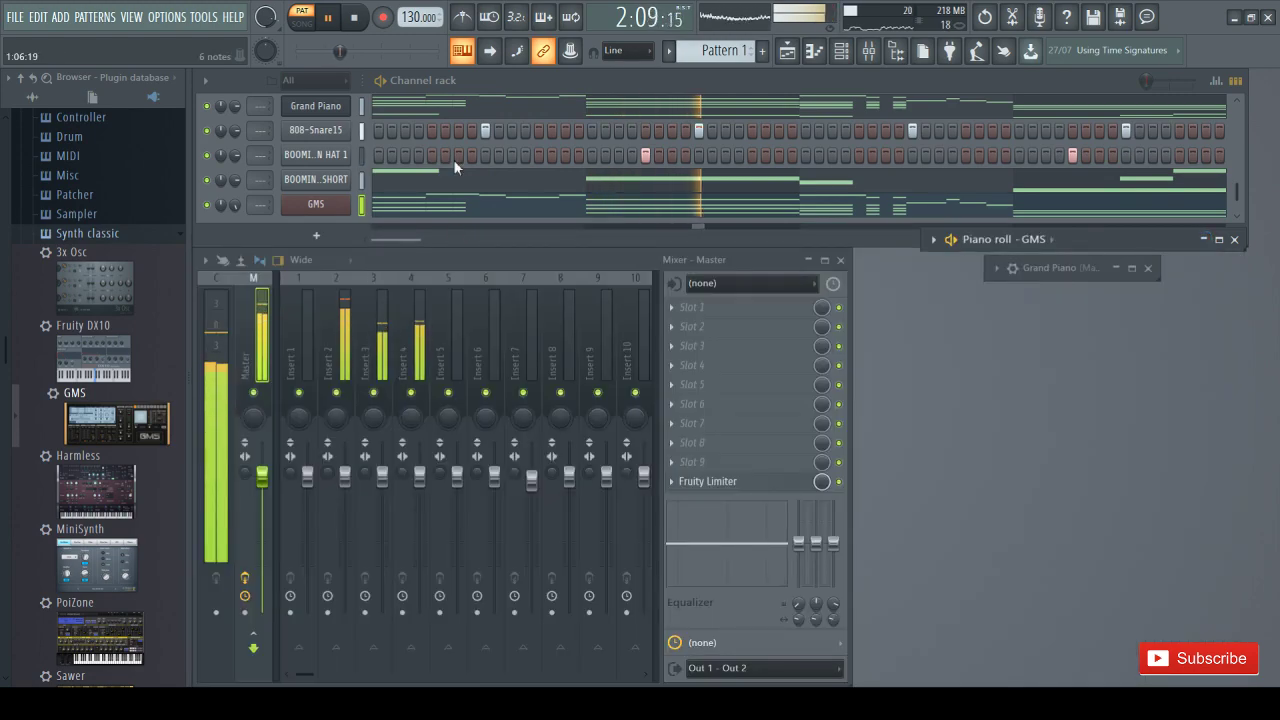
left_click(808, 260)
left_click_drag(419, 17, 419, 38)
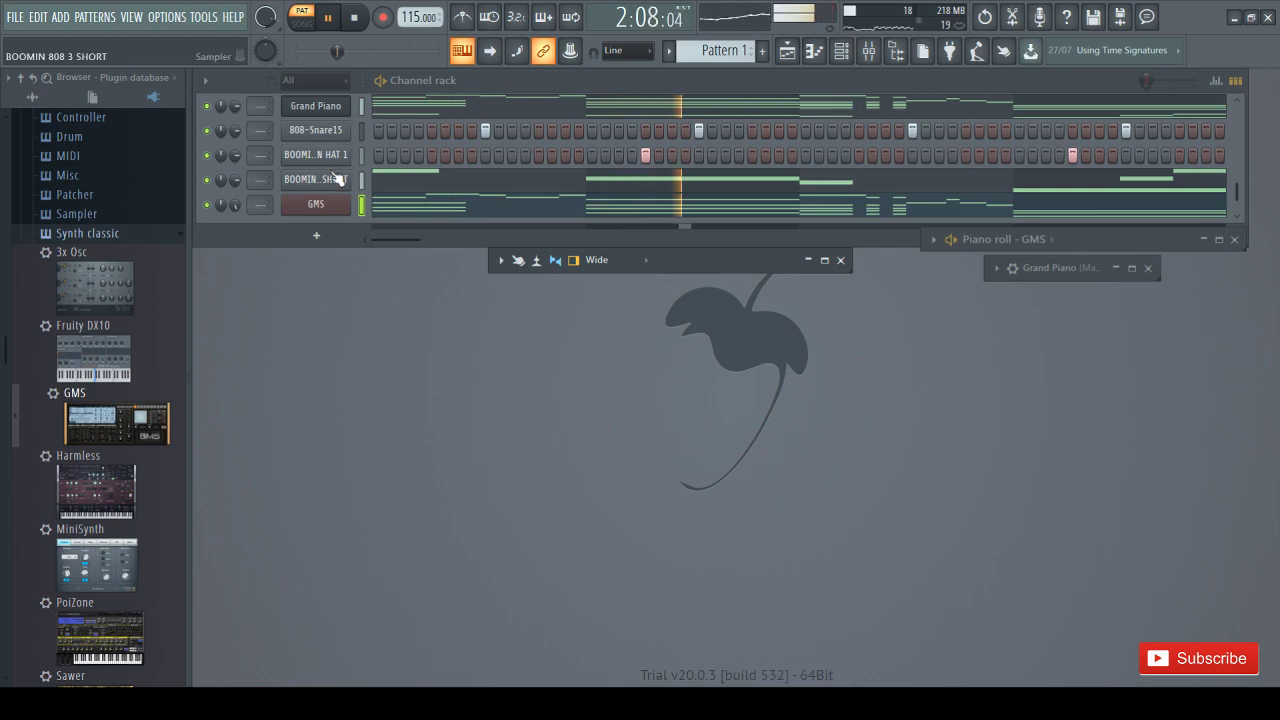
Rework the BOOMIN KICK 2 row so its kicks fall on steps 1, 3, 5, 13, 23, 33, 41, 49, 57 and 61
scroll(350, 175, "up", 3)
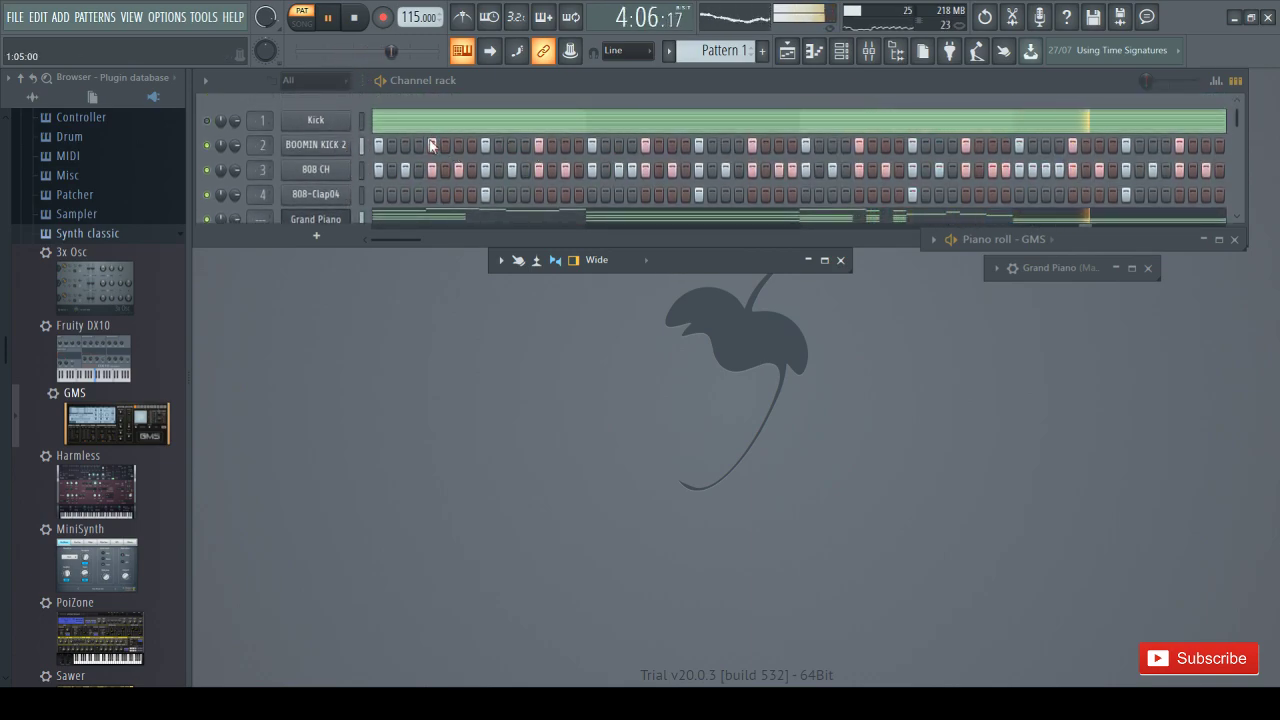
key("F7")
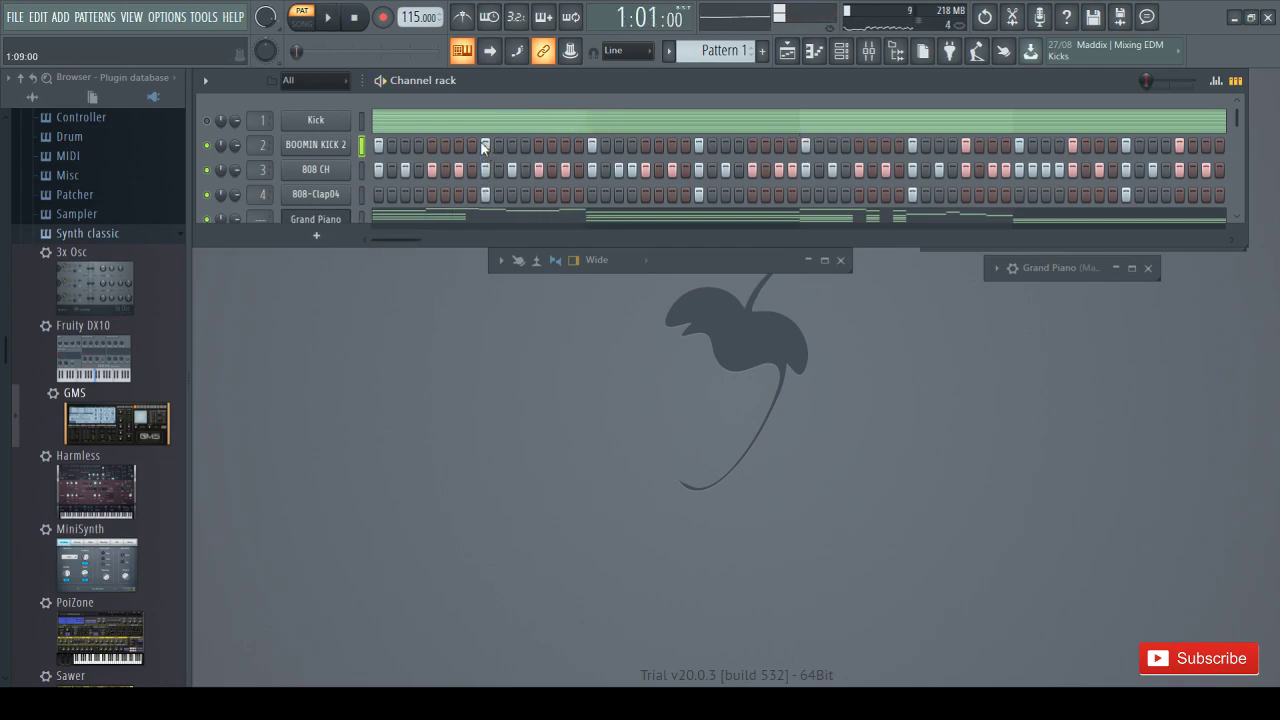
left_click(430, 145)
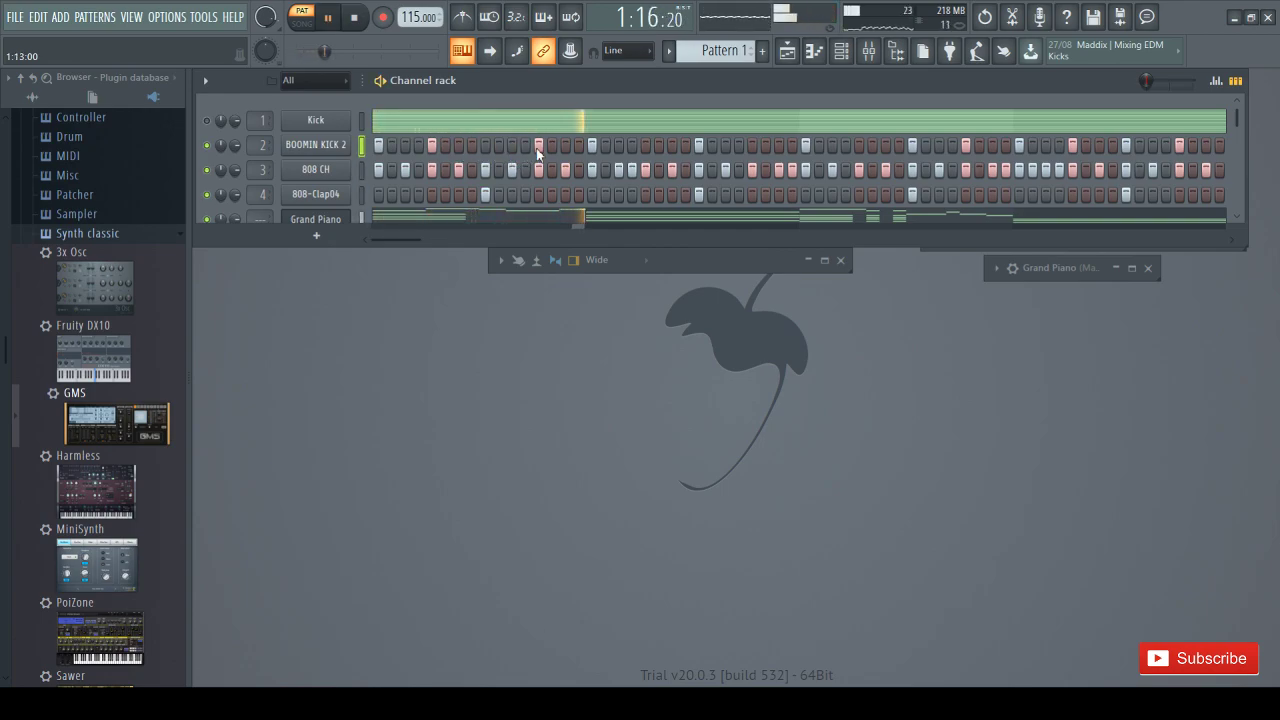
left_click(645, 170)
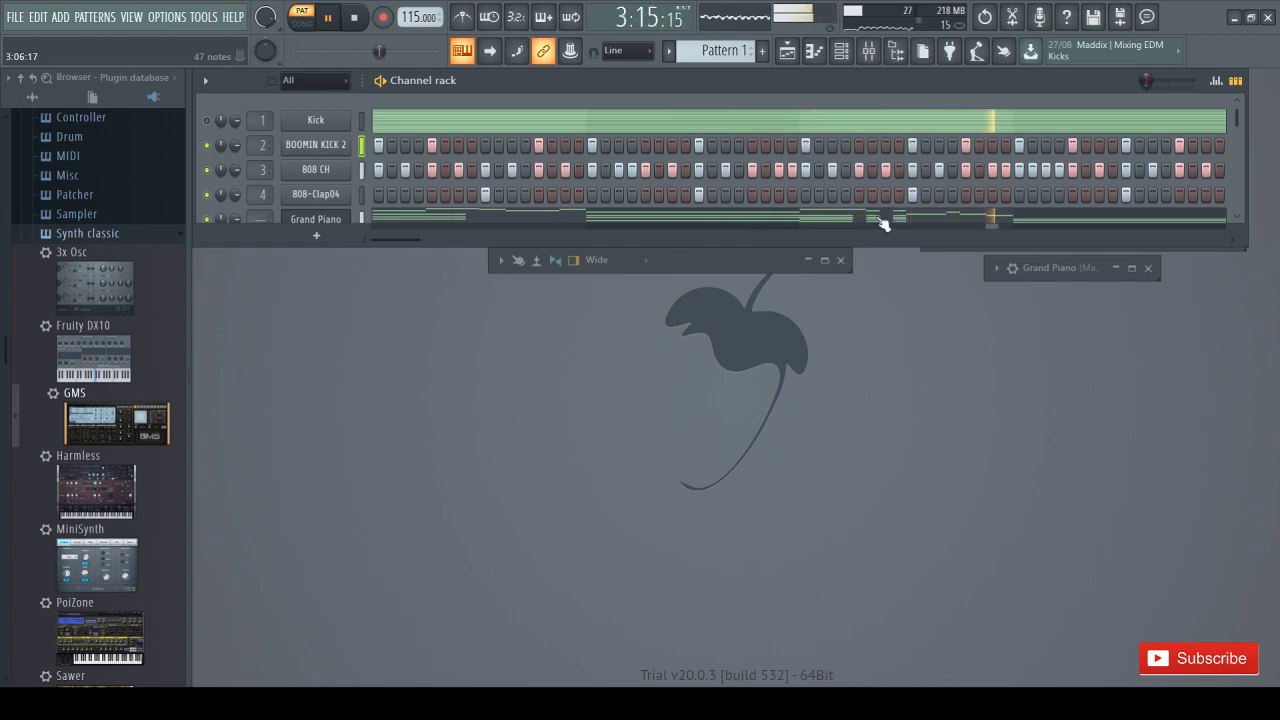
left_click(1100, 170)
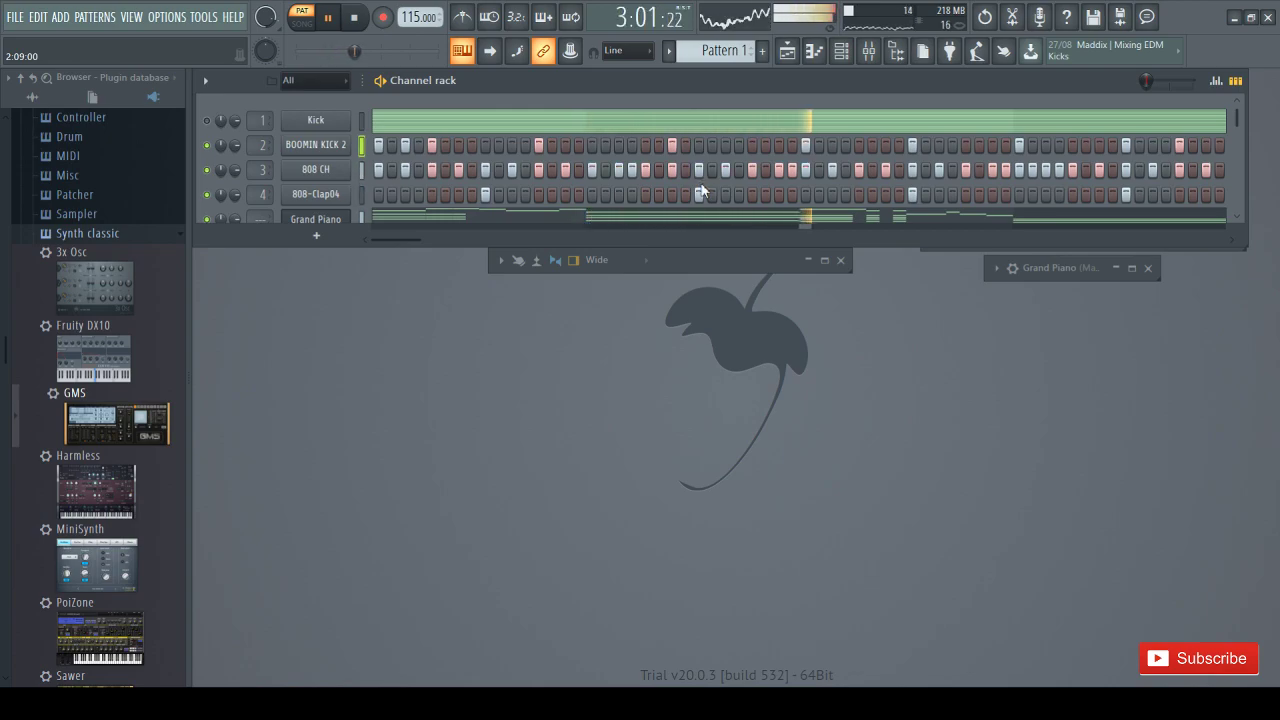
Look through the synth and effect plugins in the browser and review the channel rack rows while the pattern plays
scroll(1040, 140, "down", 1)
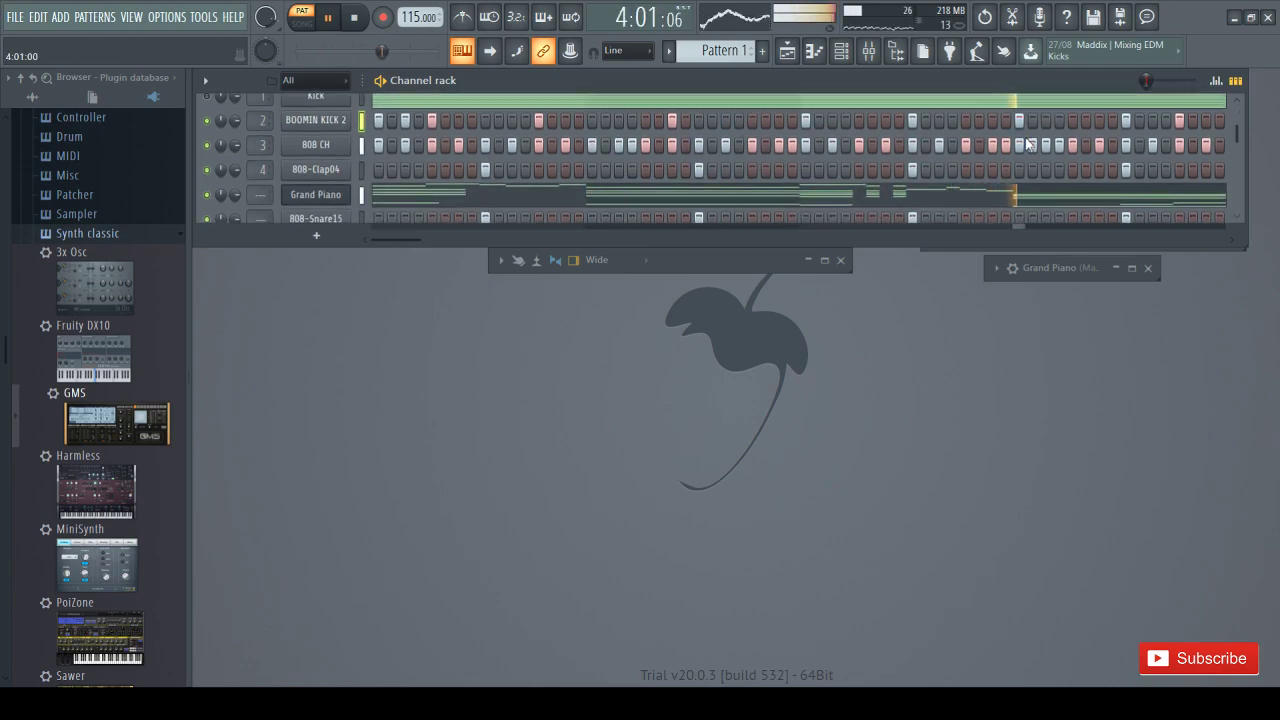
scroll(76, 443, "down", 6)
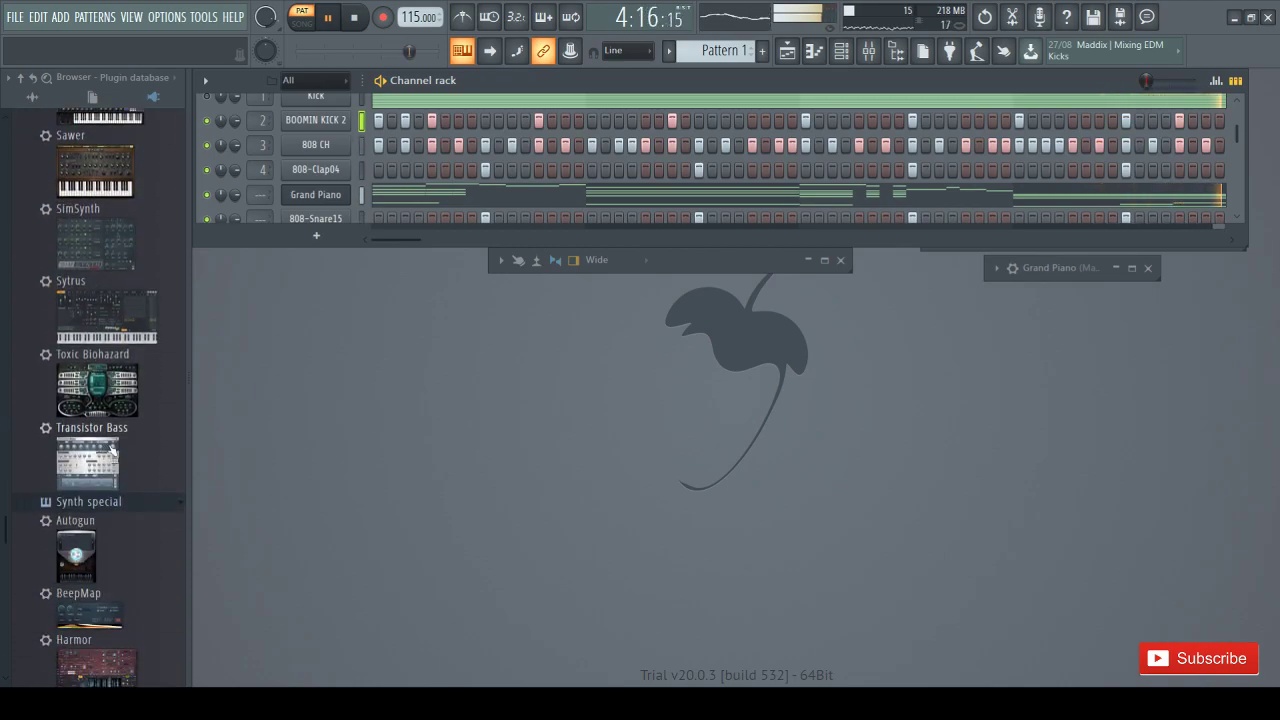
scroll(146, 428, "down", 6)
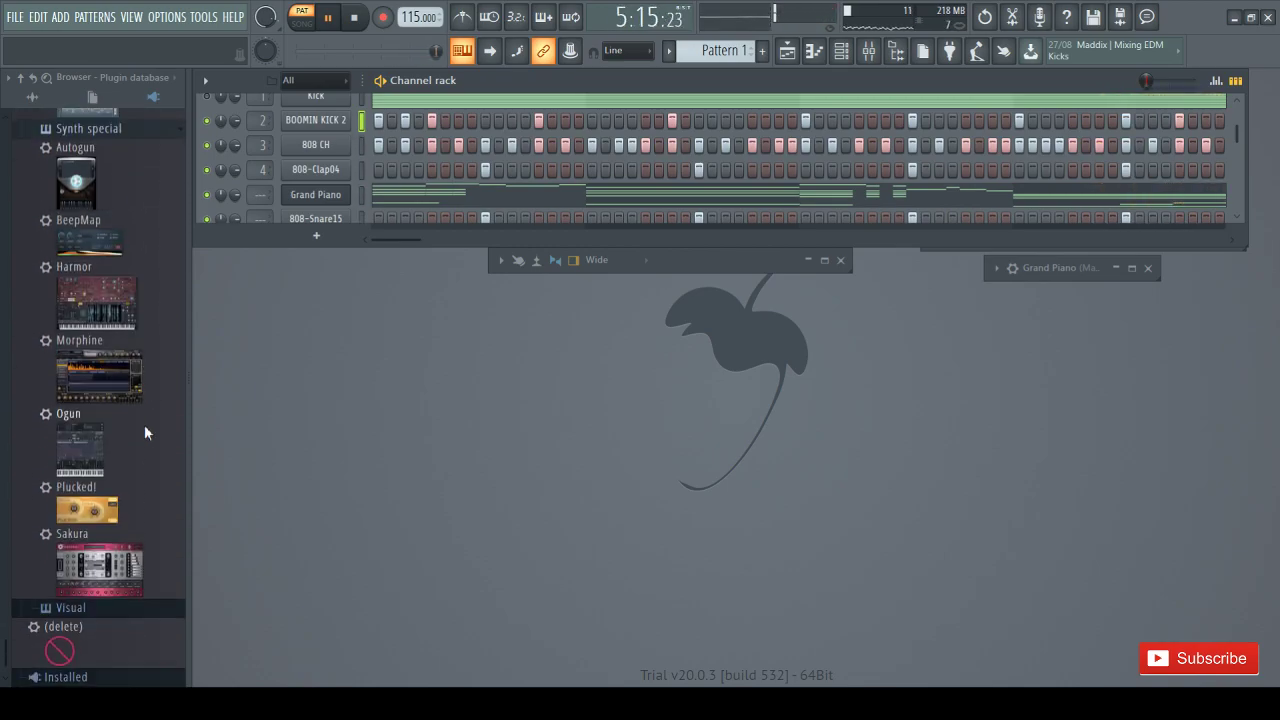
scroll(144, 420, "up", 10)
scroll(141, 400, "up", 10)
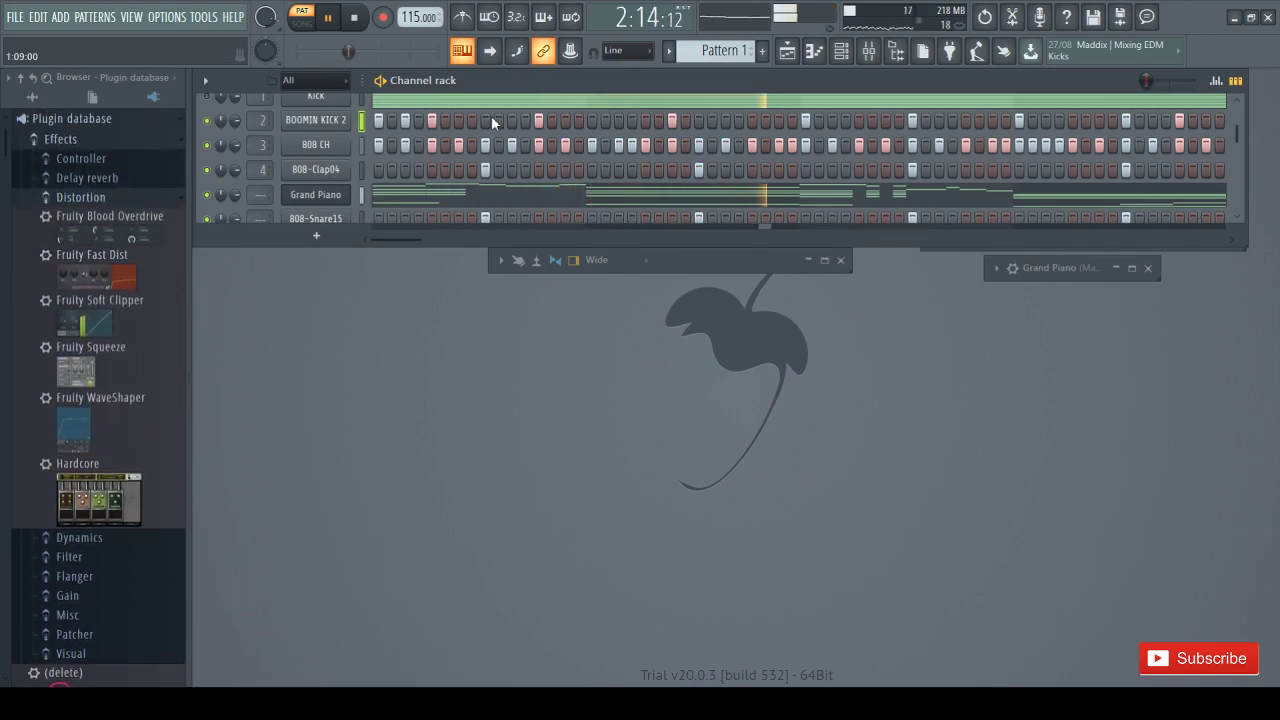
scroll(420, 191, "down", 4)
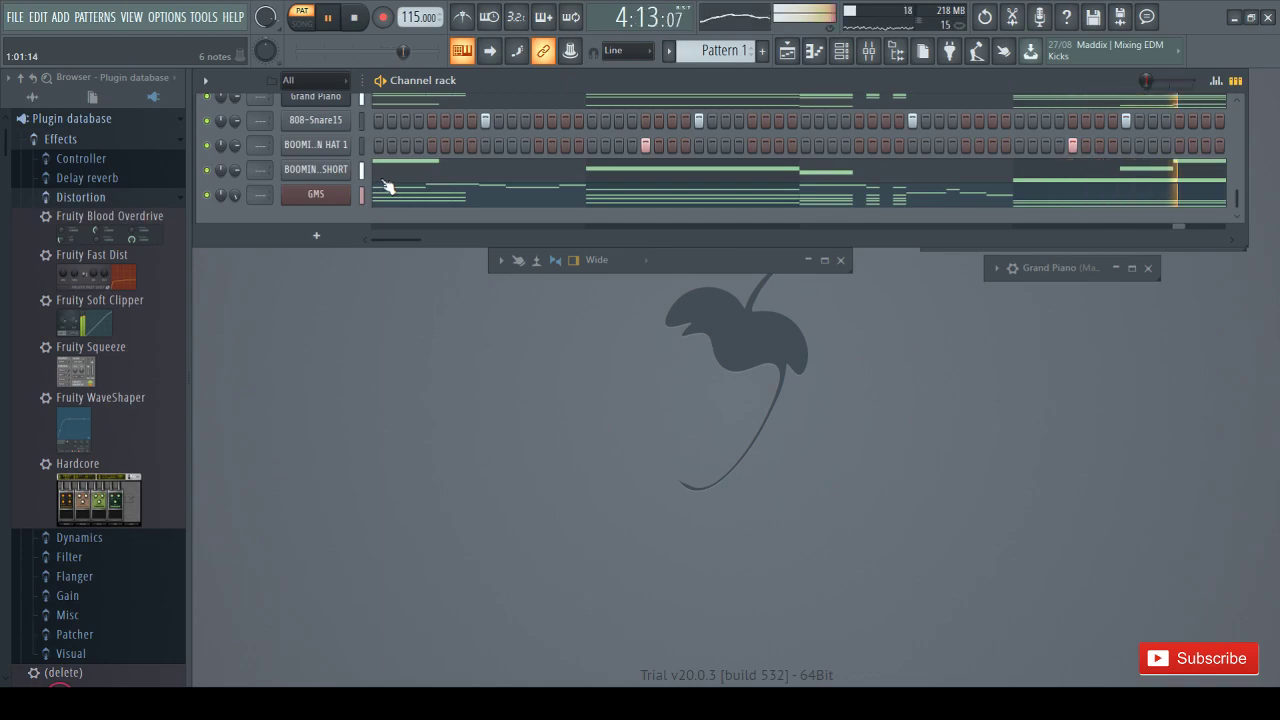
scroll(388, 189, "up", 4)
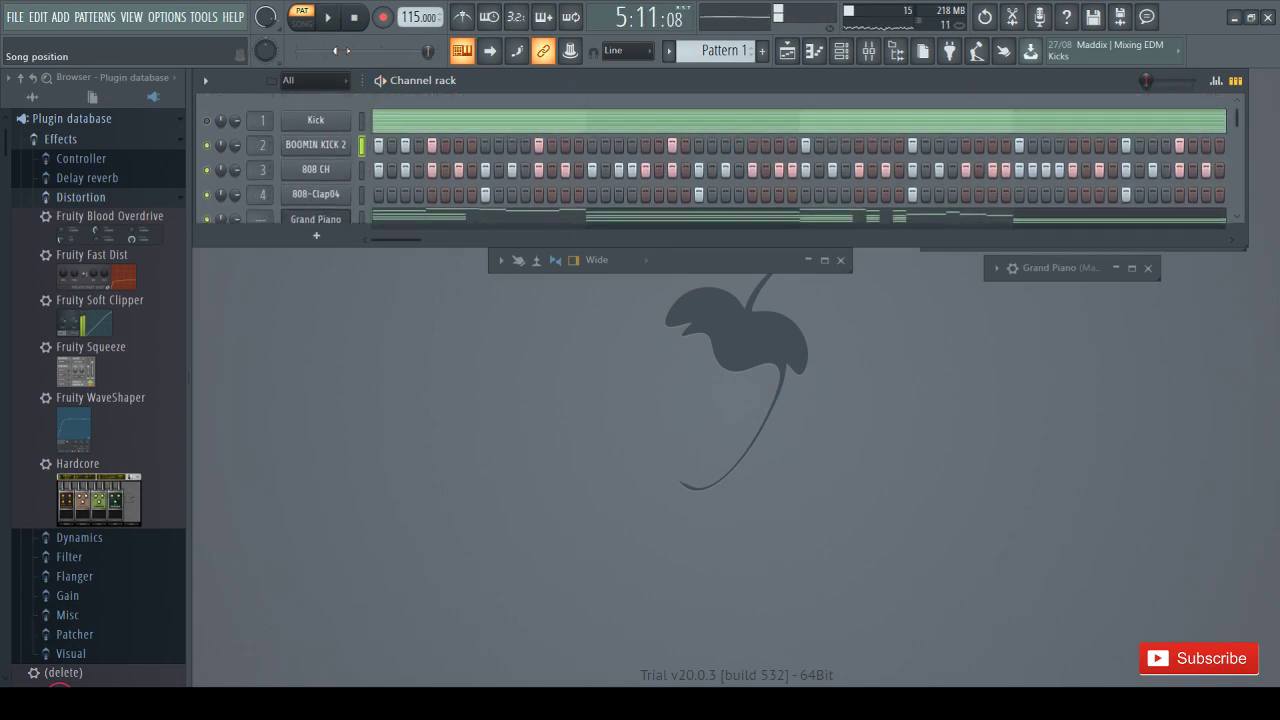
Replace the BOOMIN 808 SHORT channel's sound with the Ibanez preset from the Bass instrument pack and minimize its plugin window
scroll(318, 215, "down", 4)
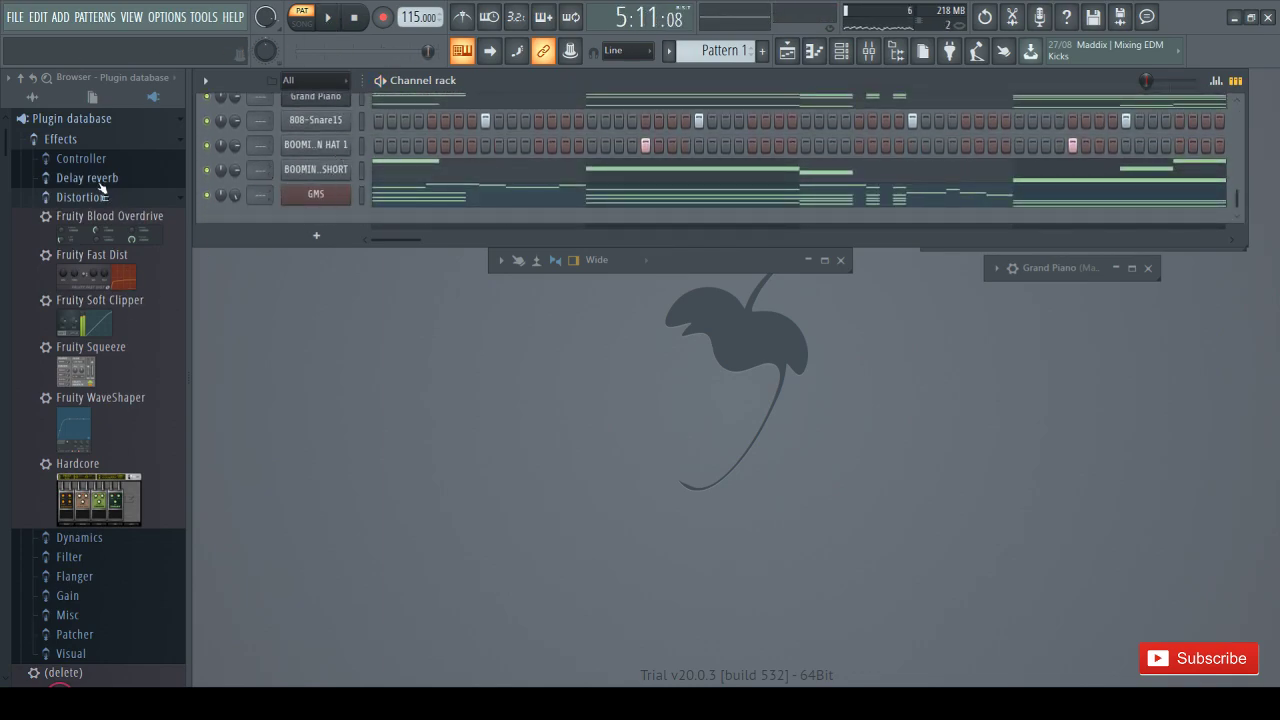
scroll(142, 393, "down", 15)
scroll(100, 478, "down", 3)
scroll(100, 478, "up", 6)
left_click(32, 96)
scroll(44, 300, "down", 8)
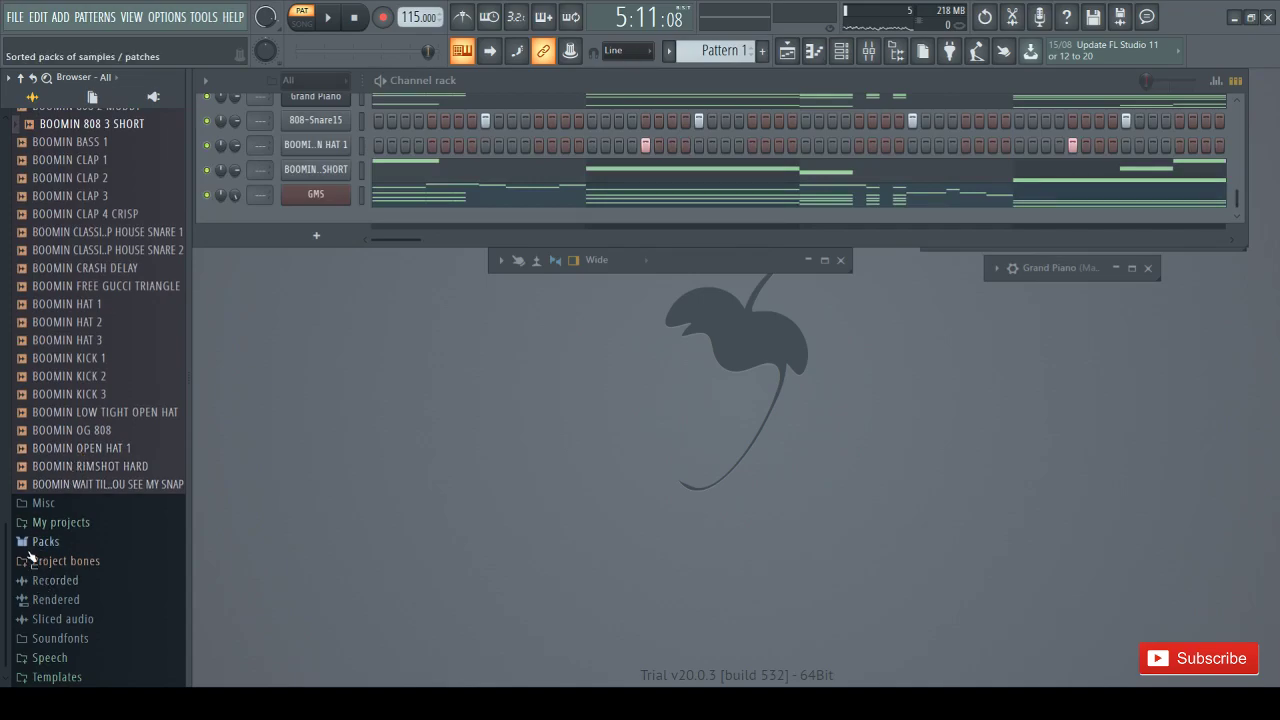
left_click(29, 551)
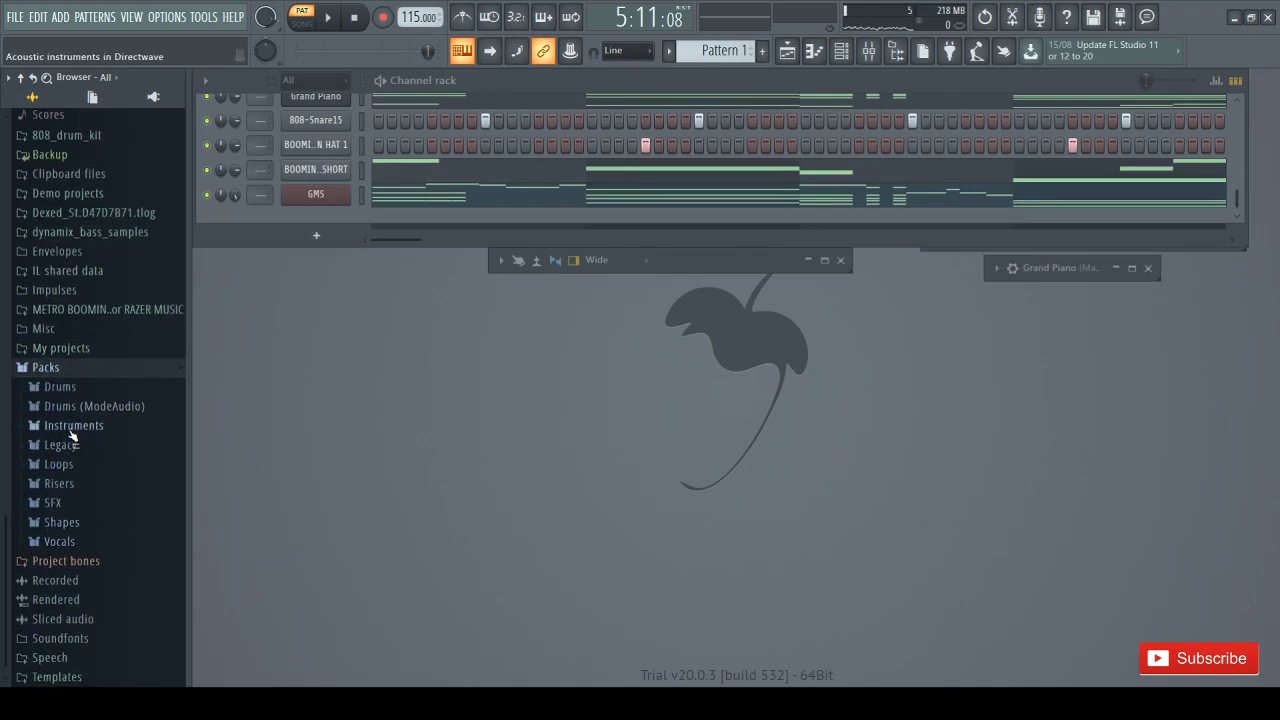
left_click(71, 428)
left_click(86, 449)
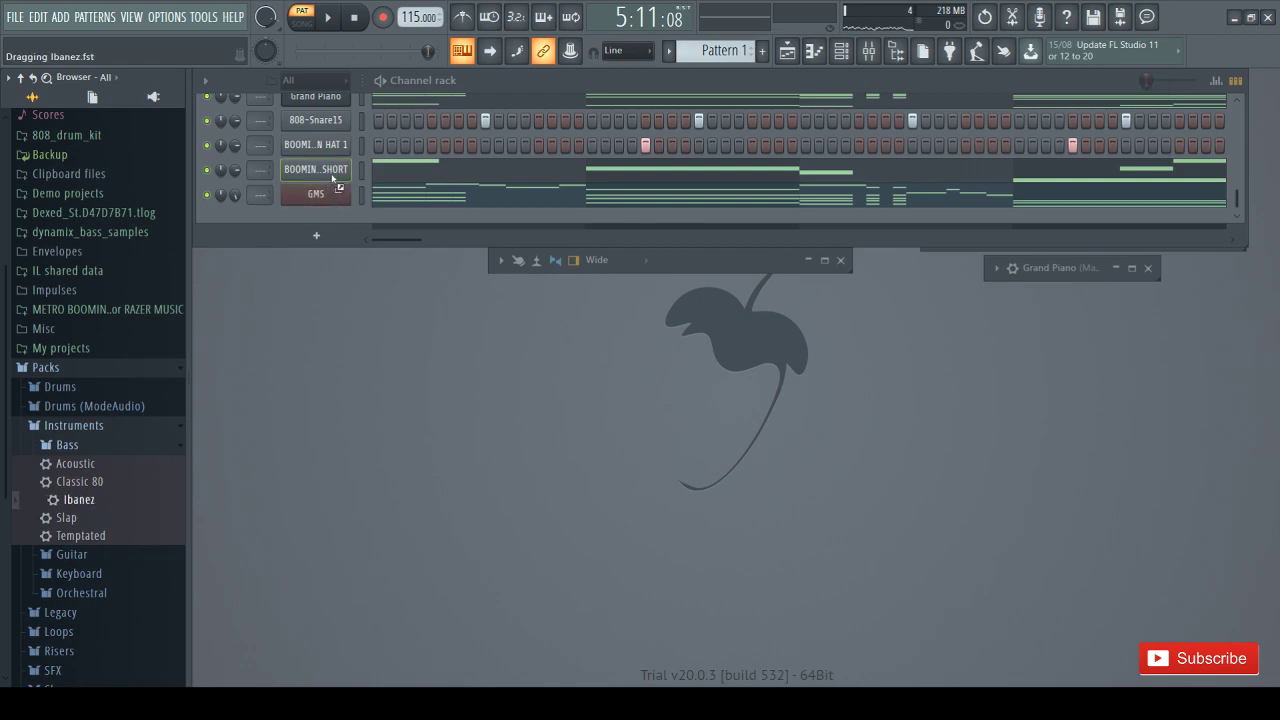
left_click_drag(332, 178, 336, 178)
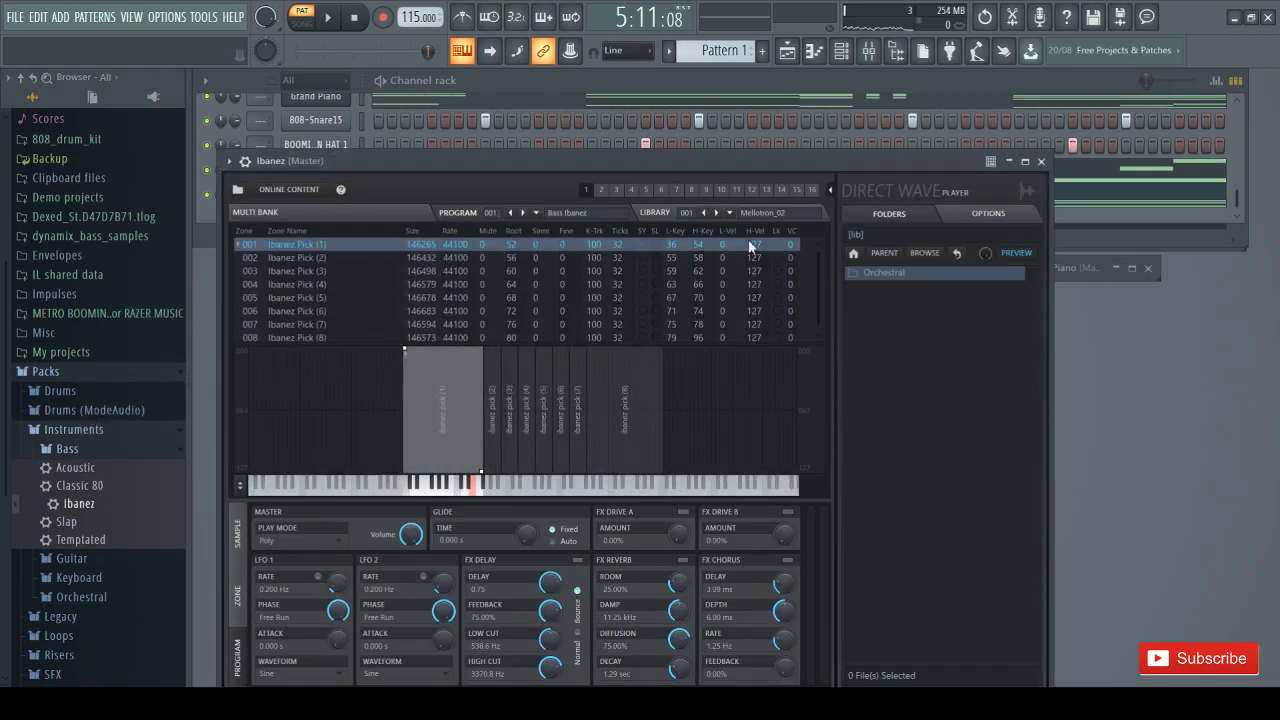
left_click(1009, 162)
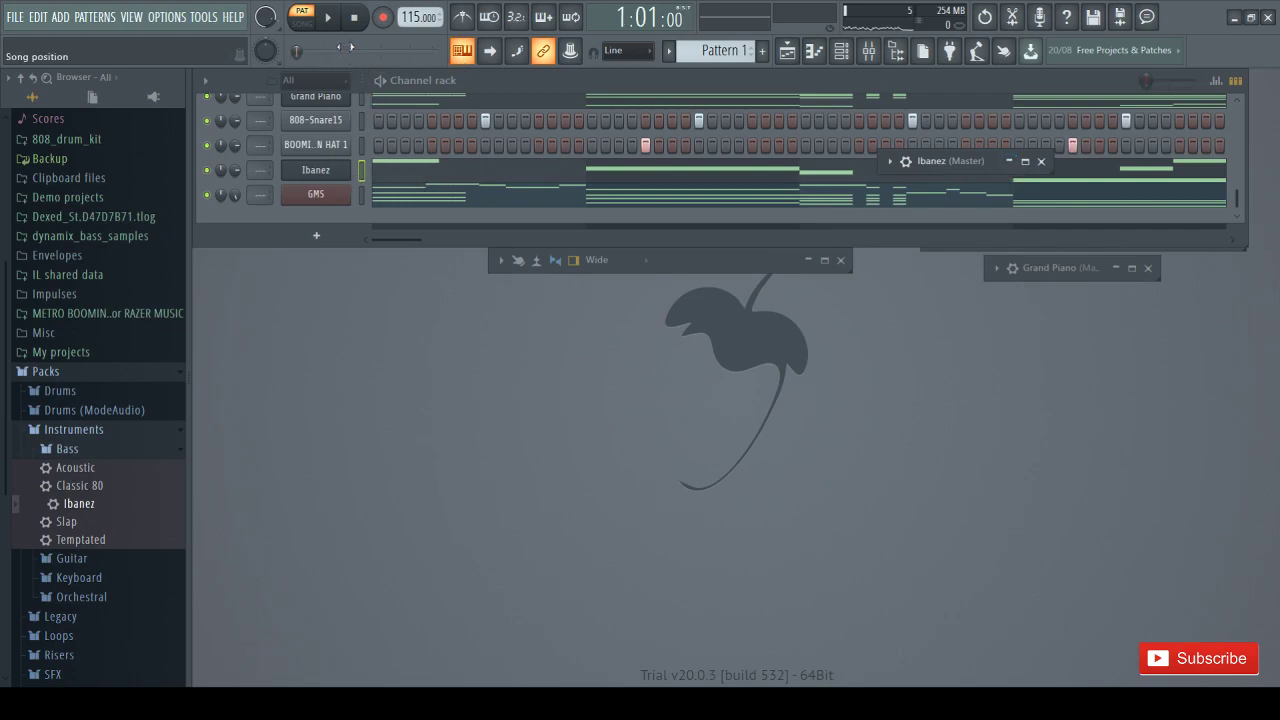
Play the pattern with the Ibanez bass, audition notes on the plugin's keyboard and minimize its window again
left_click(332, 22)
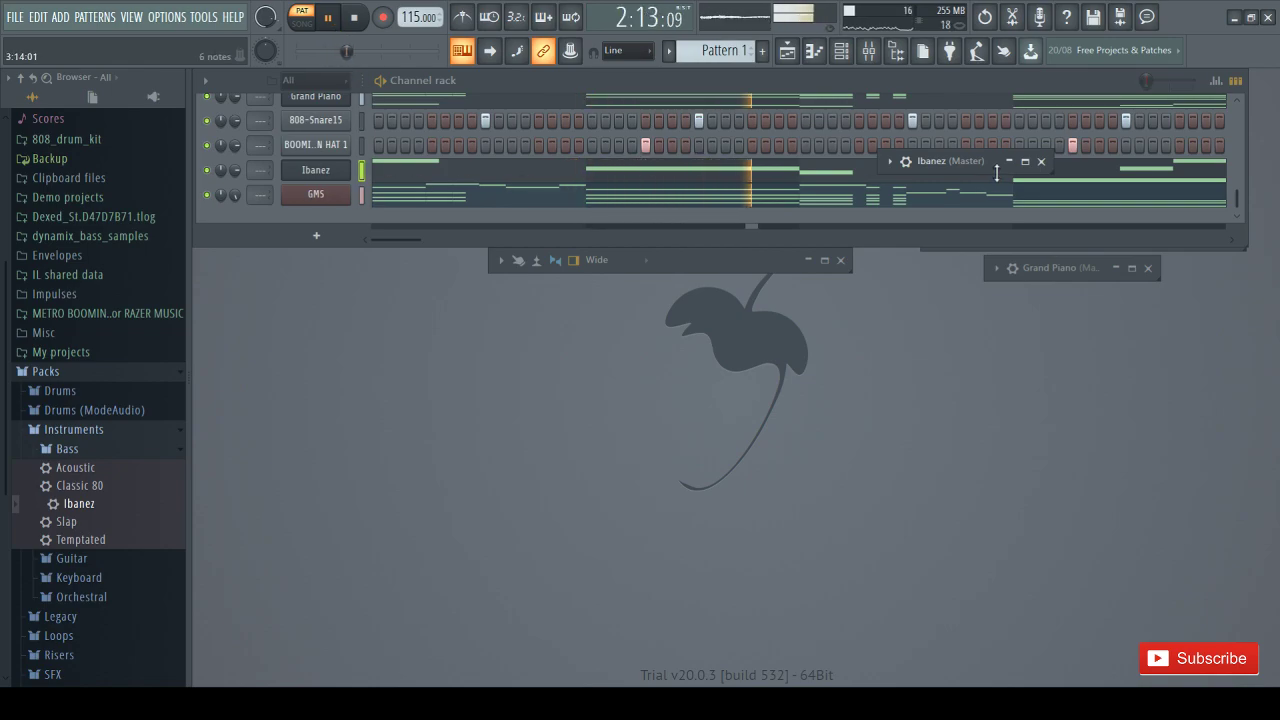
left_click(1025, 162)
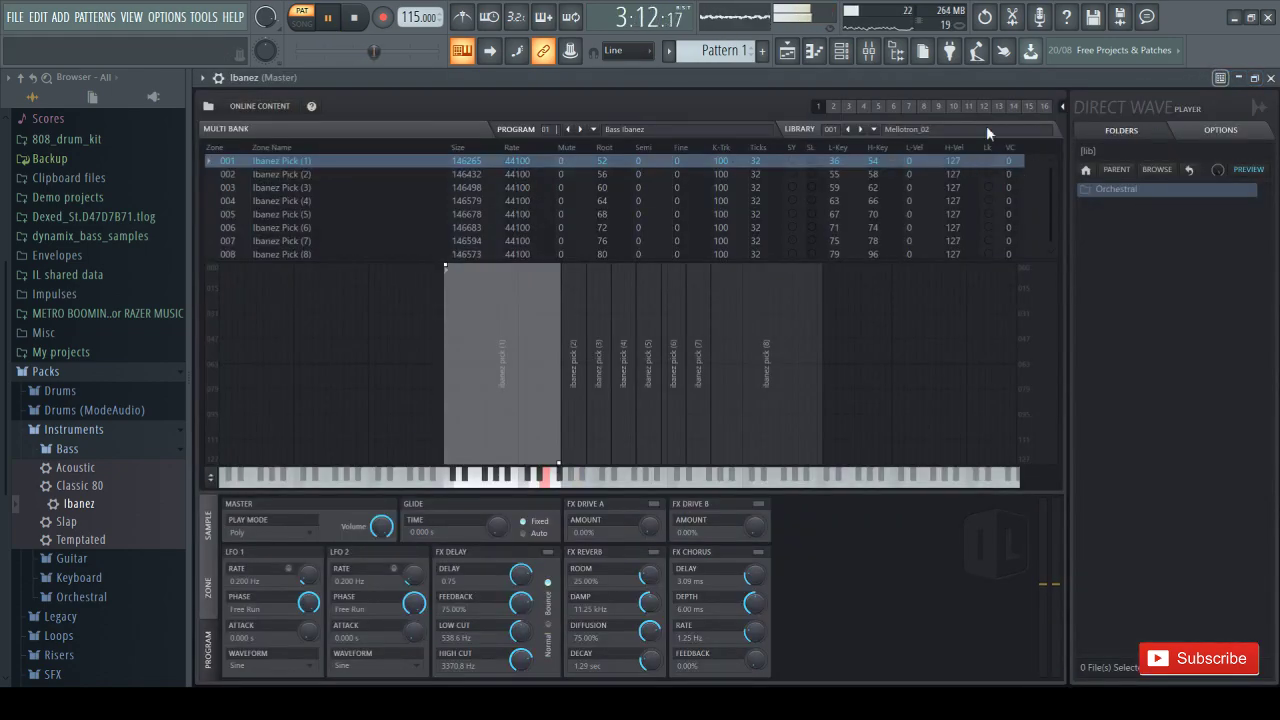
left_click(327, 17)
left_click(570, 478)
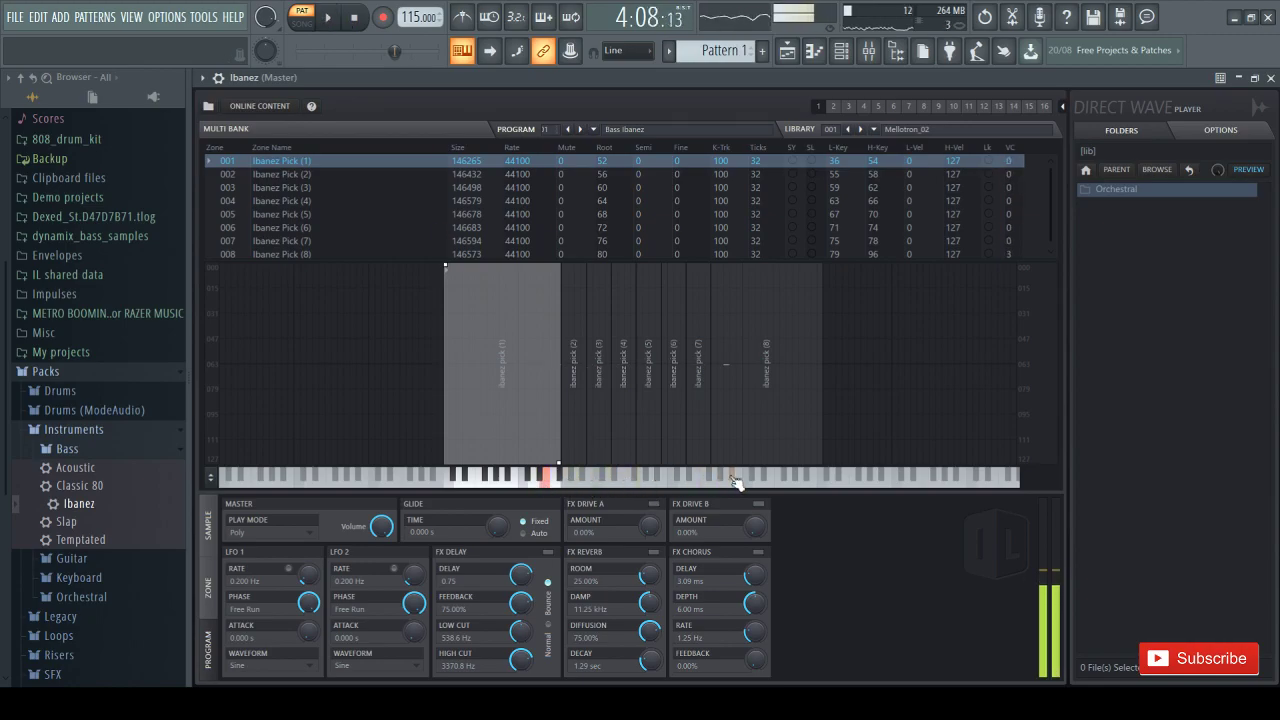
left_click(503, 483)
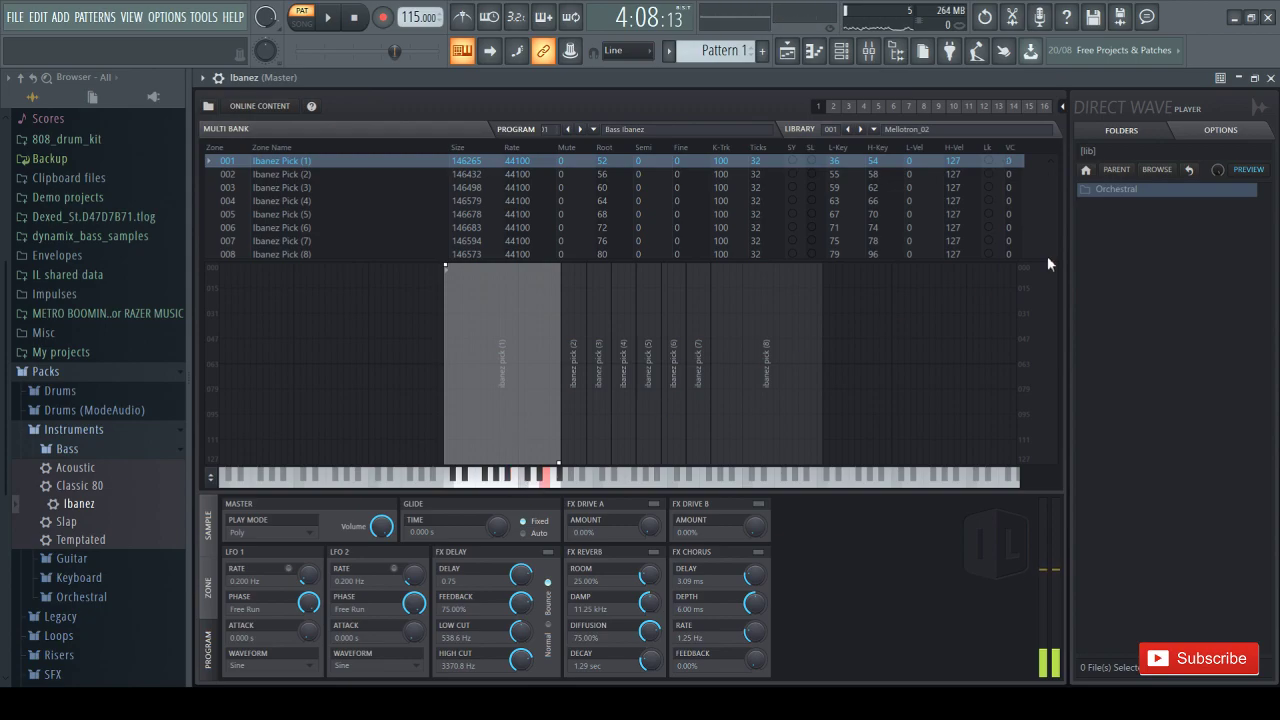
left_click(1250, 78)
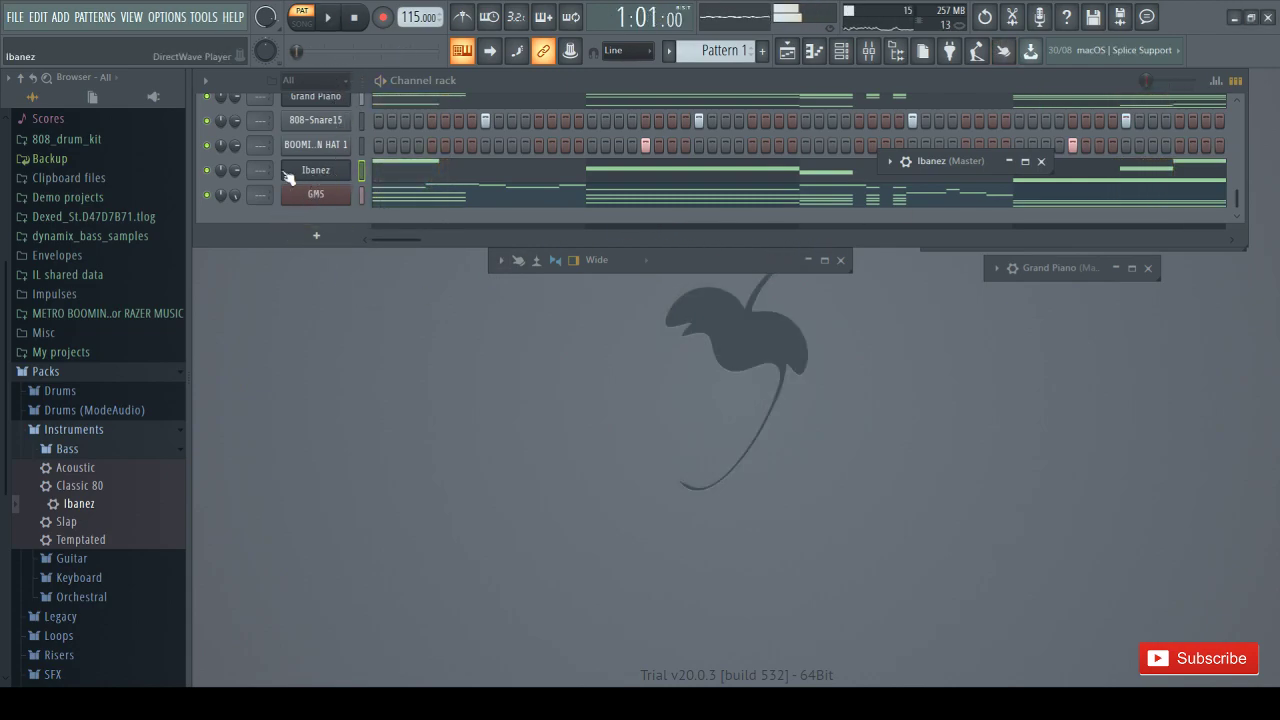
Solo the Ibanez channel during playback and show its piano roll maximized and zoomed in on the four bars
key("space")
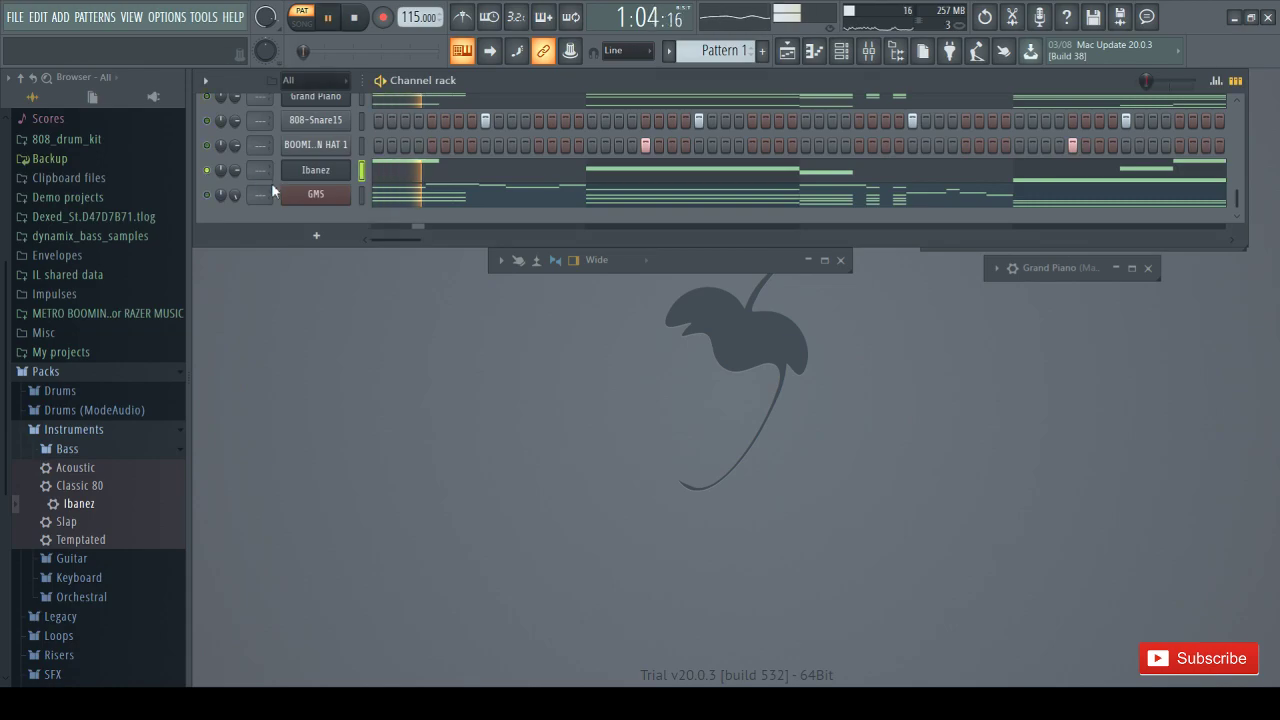
left_click_drag(236, 171, 241, 175)
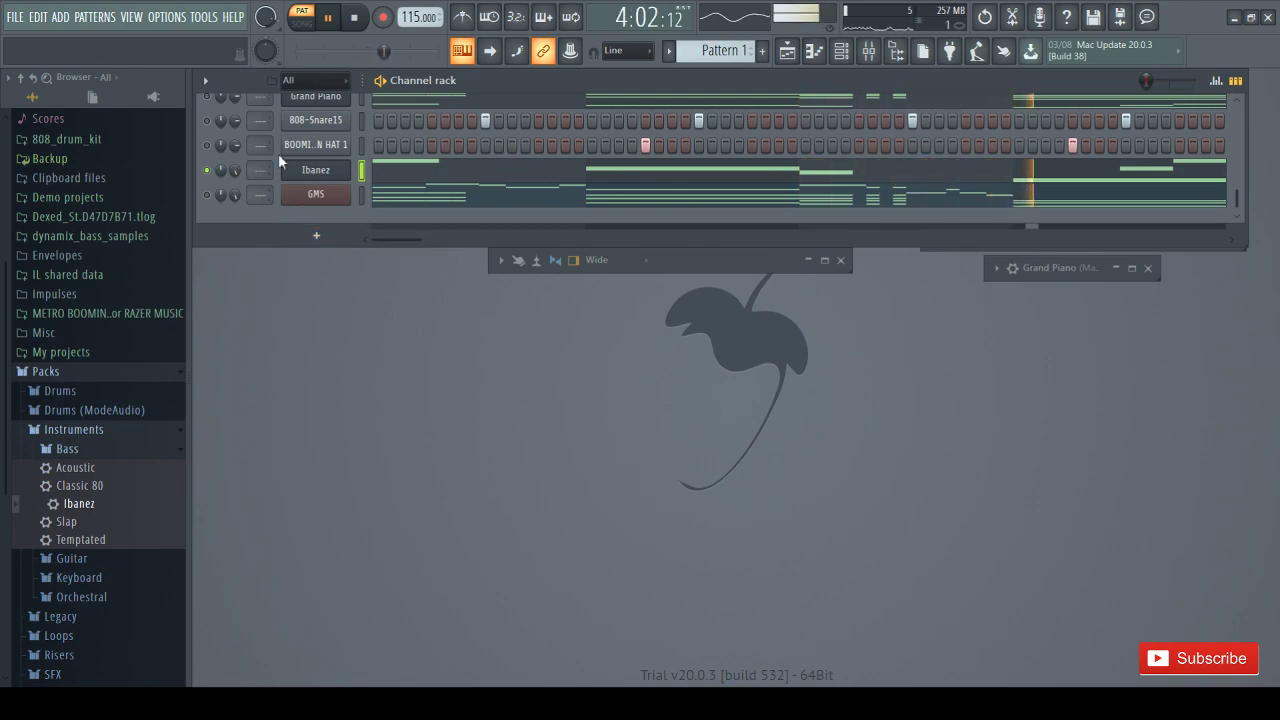
left_click(814, 50)
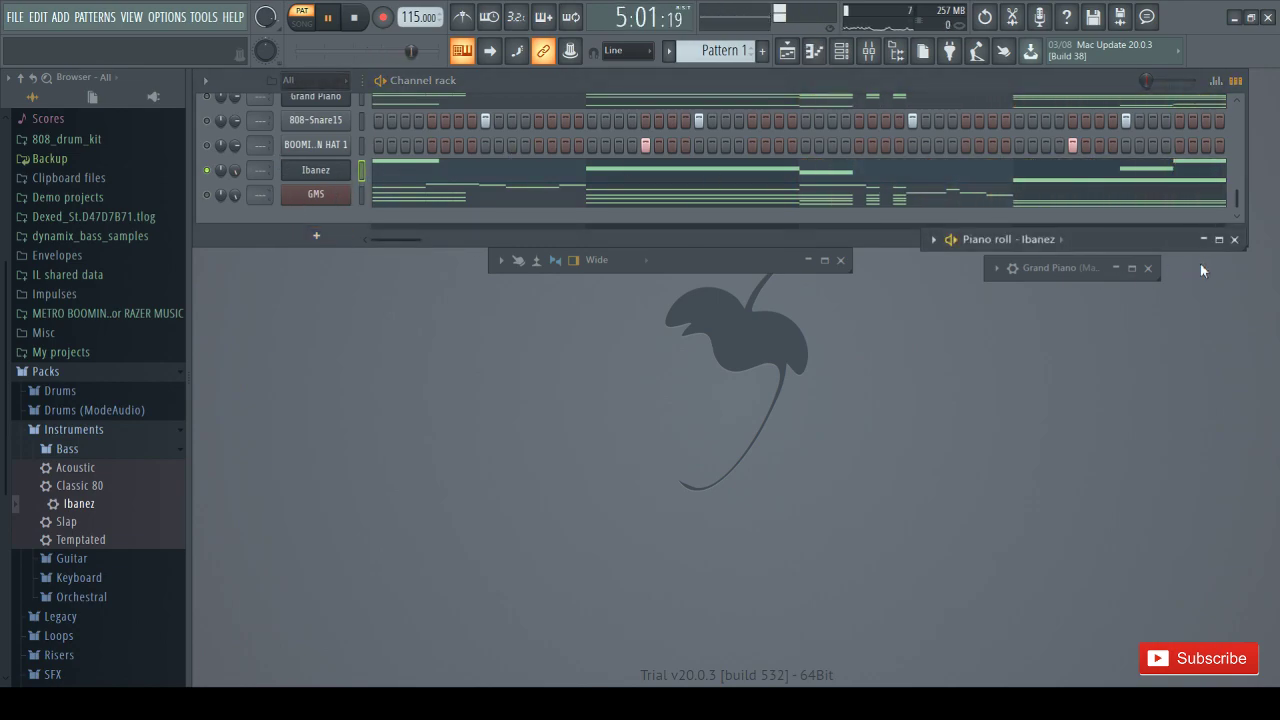
left_click(1219, 240)
scroll(443, 364, "down", 5)
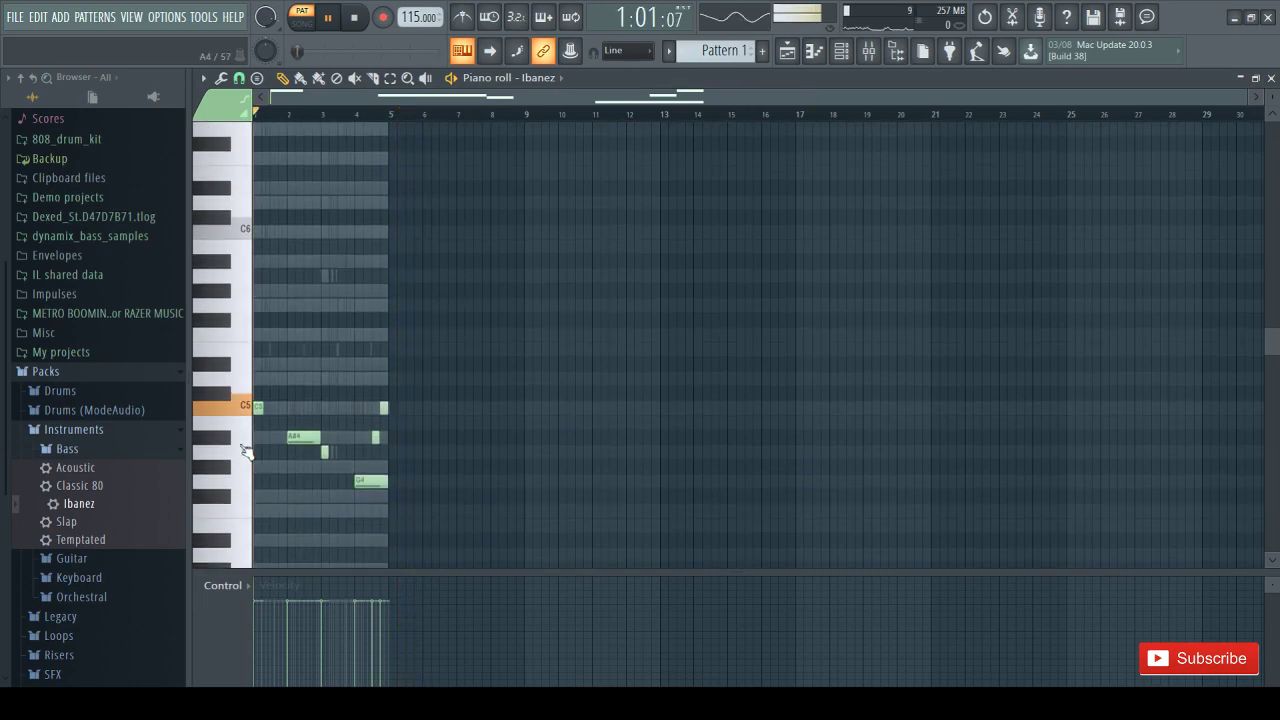
scroll(568, 229, "up", 2)
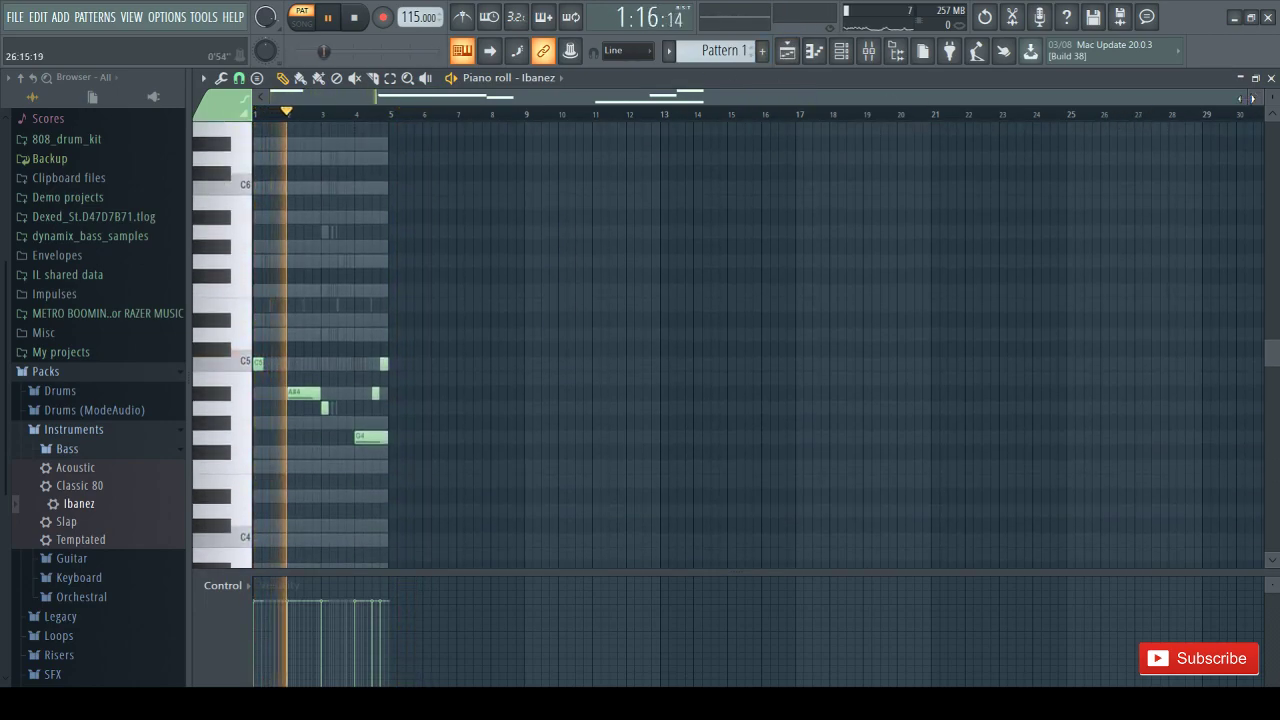
left_click_drag(1247, 97, 981, 98)
key("space")
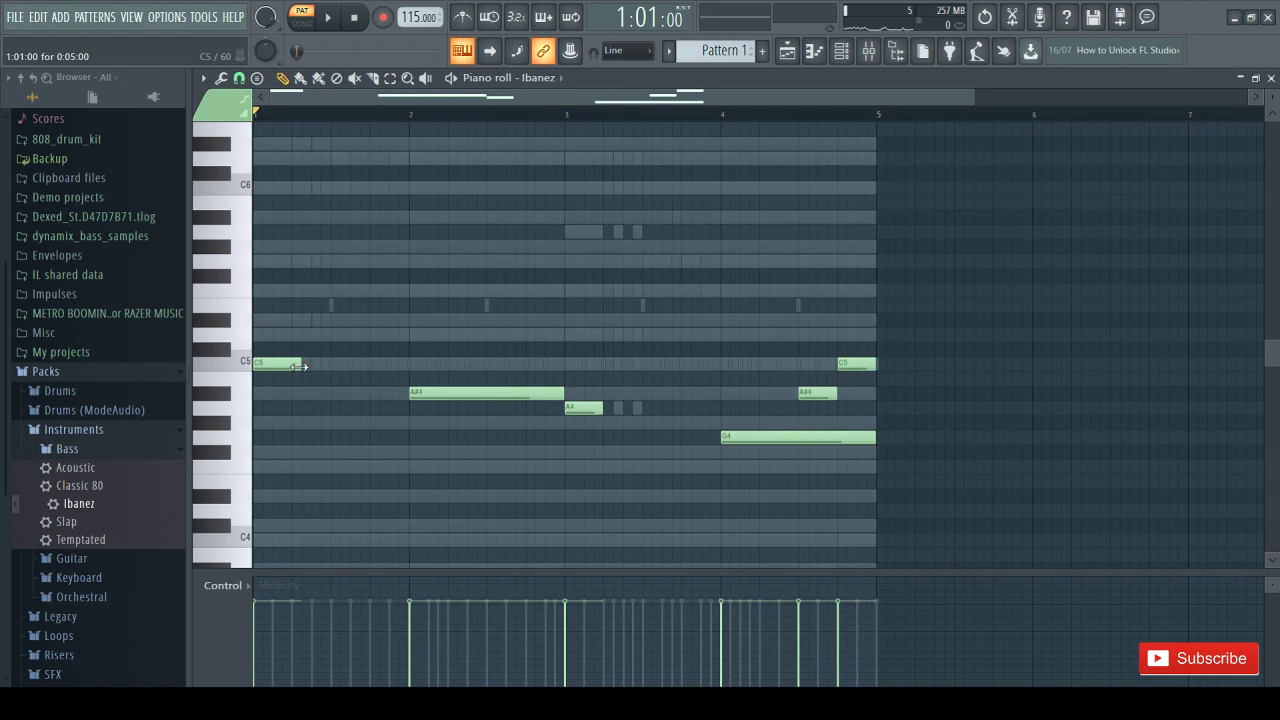
Shorten the opening C5 note to four steps and add C5 notes on steps 5, 7, 11 and 13 of bar 1
left_click(301, 368)
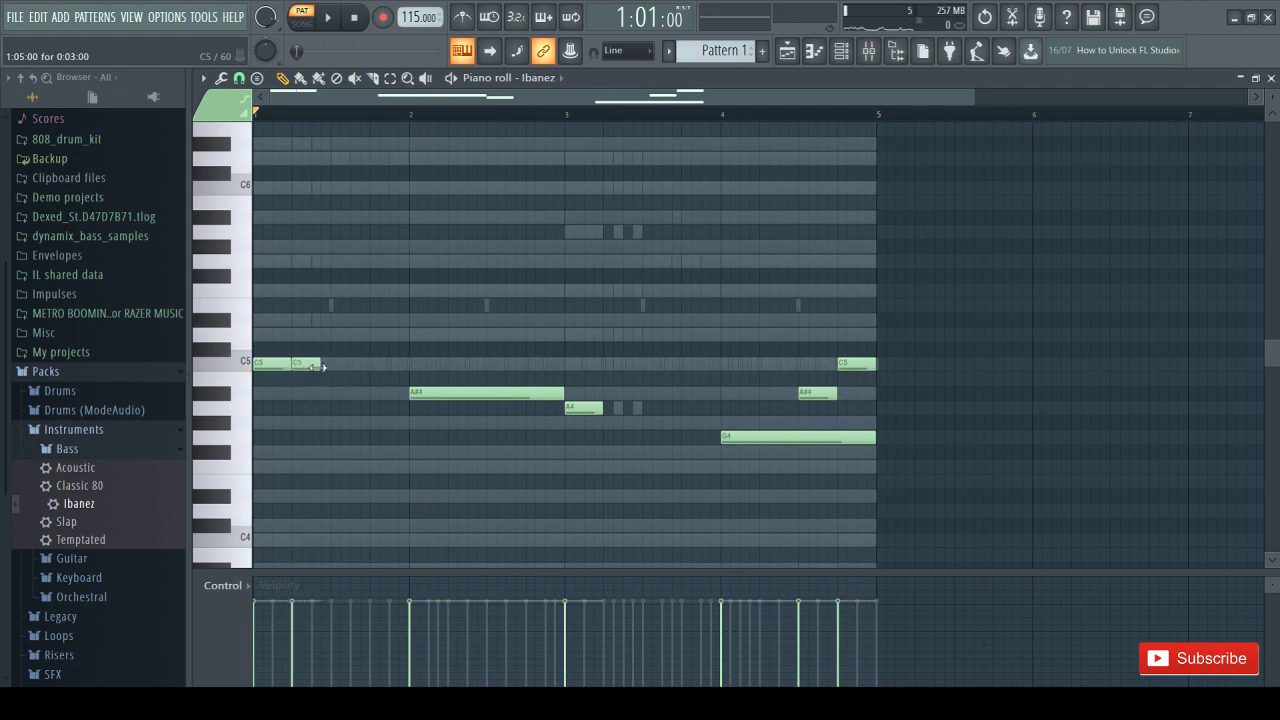
left_click(310, 366)
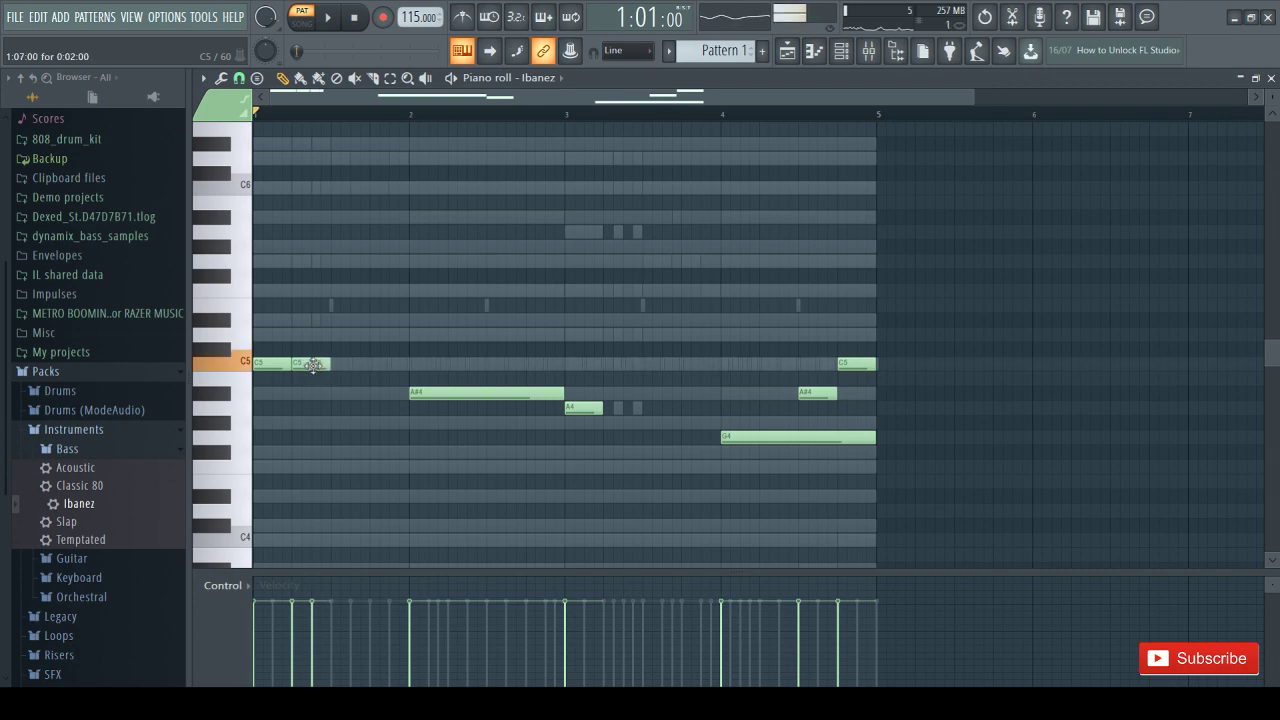
left_click(337, 366)
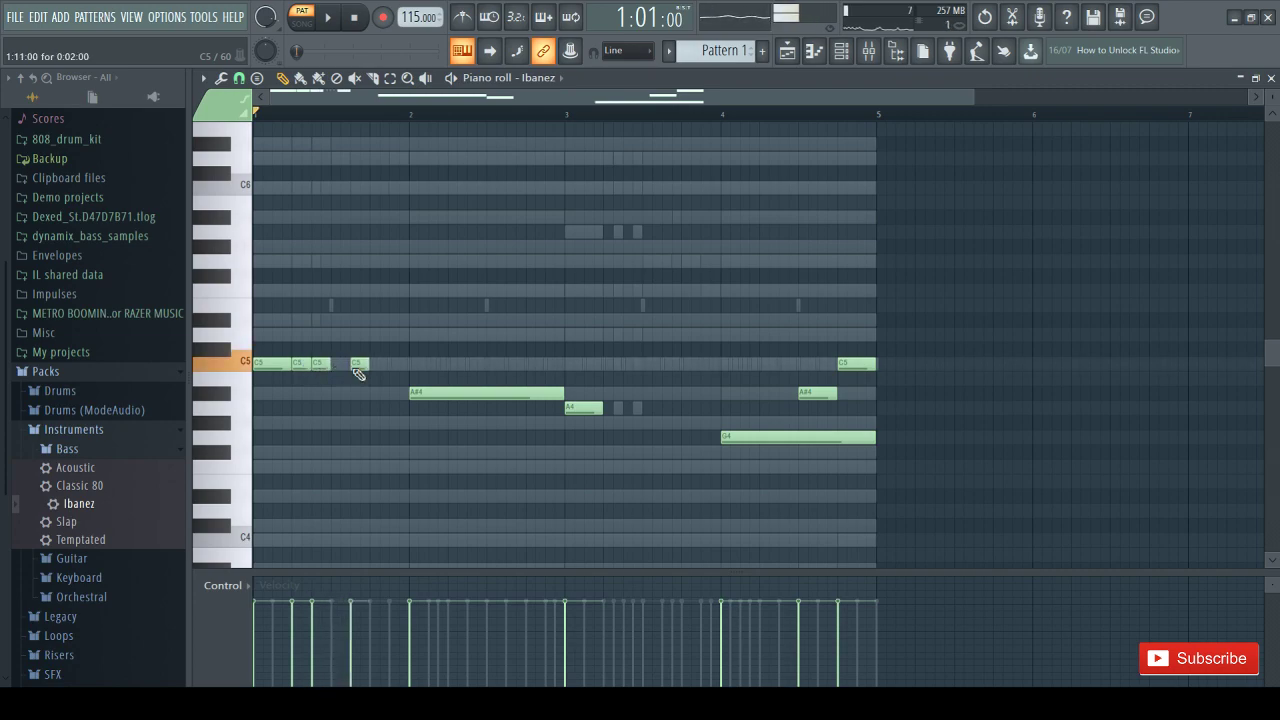
left_click(376, 366)
key("space")
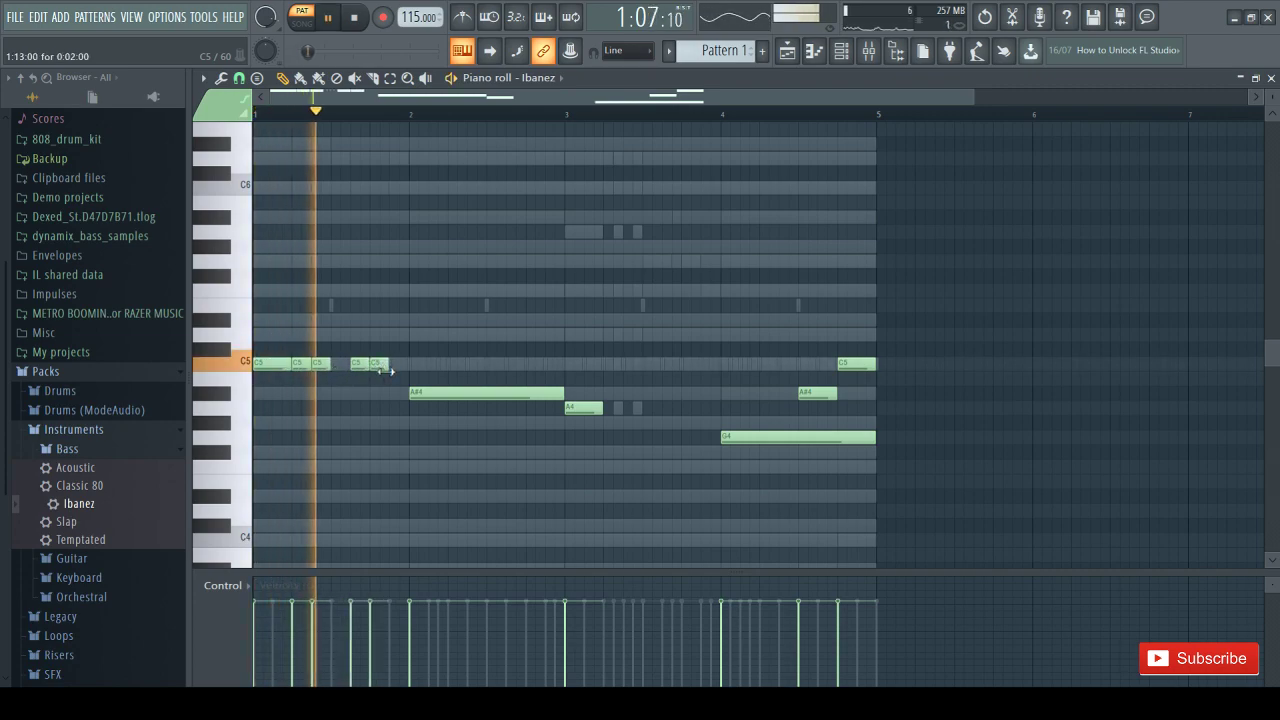
Shorten the C5 note on step 7 to one step, add another C5 on step 8 and play the bass line
key("space")
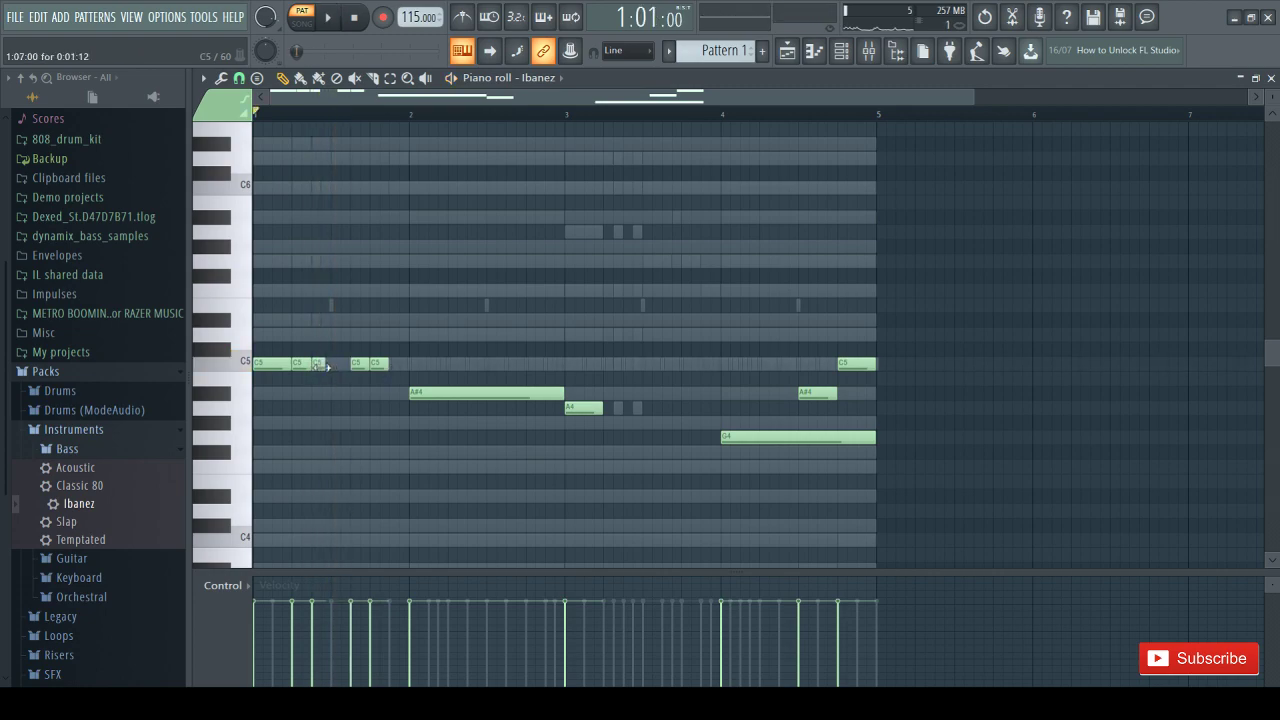
left_click(328, 366)
key("space")
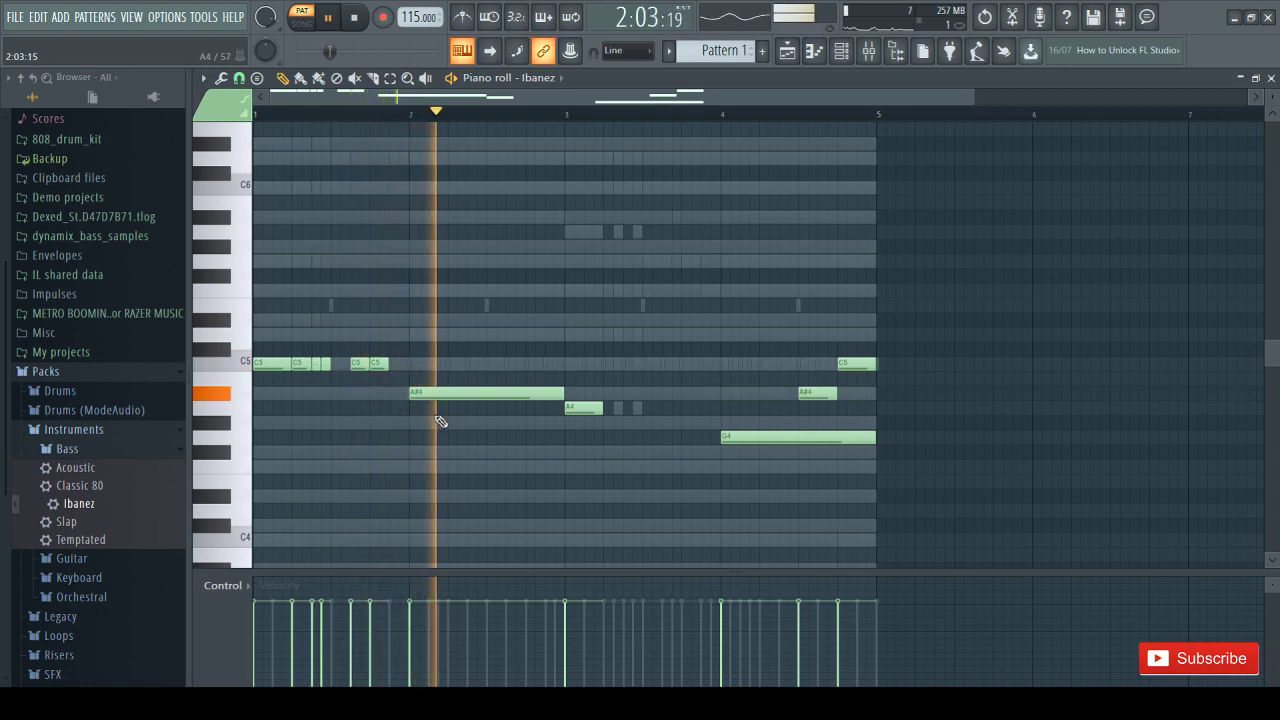
key("space")
Copy bar 1's C5 rhythm into bar 2, delete the long A#4 note there and lower the copied notes to A#4
left_click_drag(410, 315, 207, 370)
left_click_drag(360, 363, 537, 374)
right_click(625, 372)
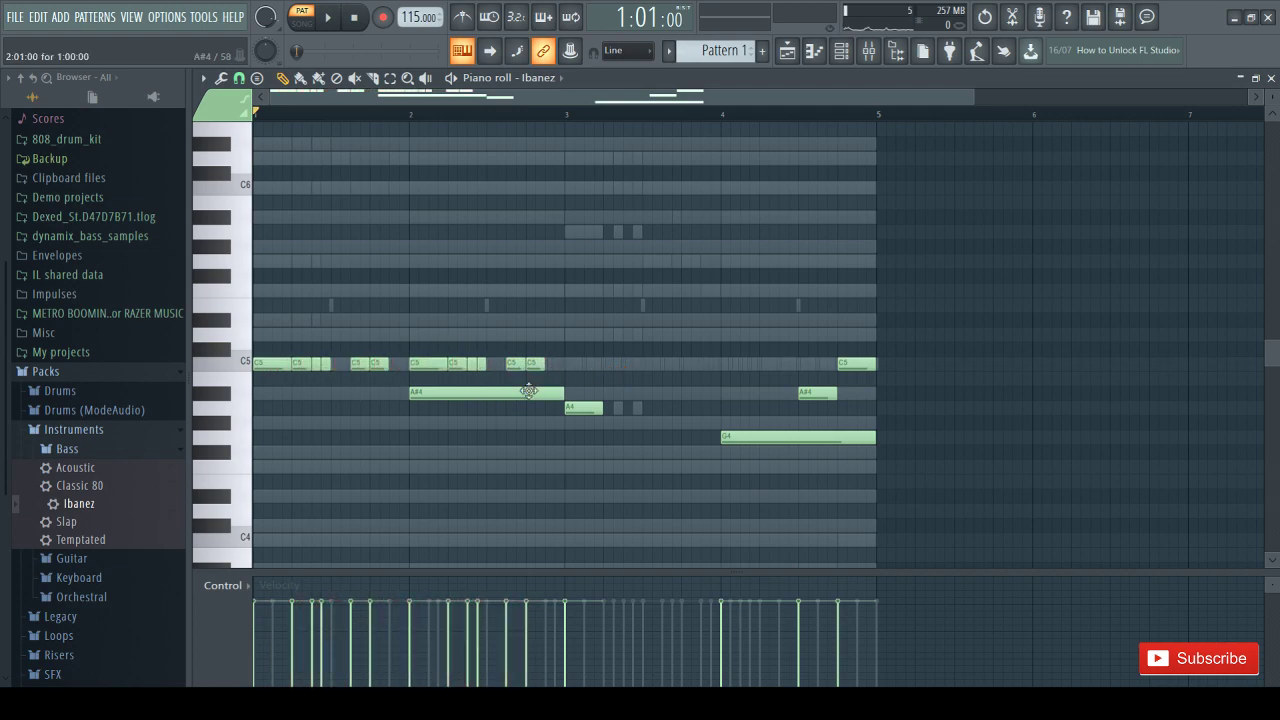
right_click(529, 388)
left_click_drag(576, 314, 429, 401)
key("space")
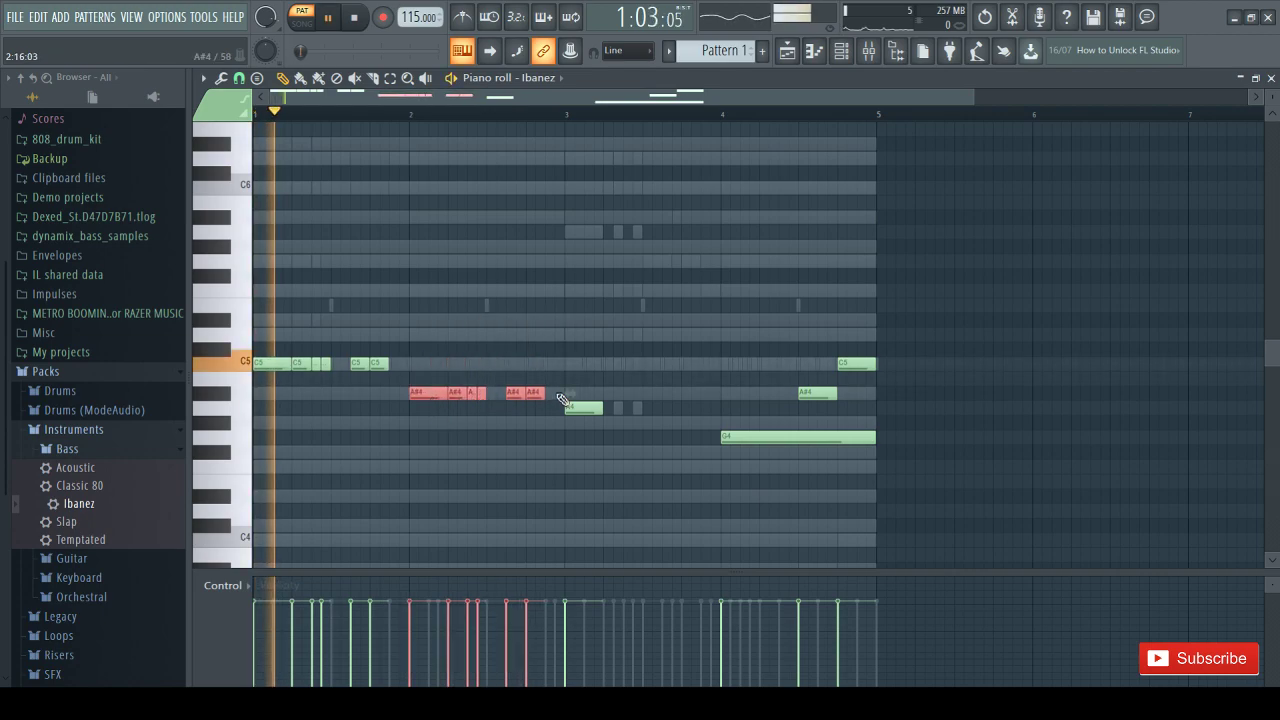
key("space")
Shorten the opening C5 note of bar 1 to three steps
right_click(380, 290)
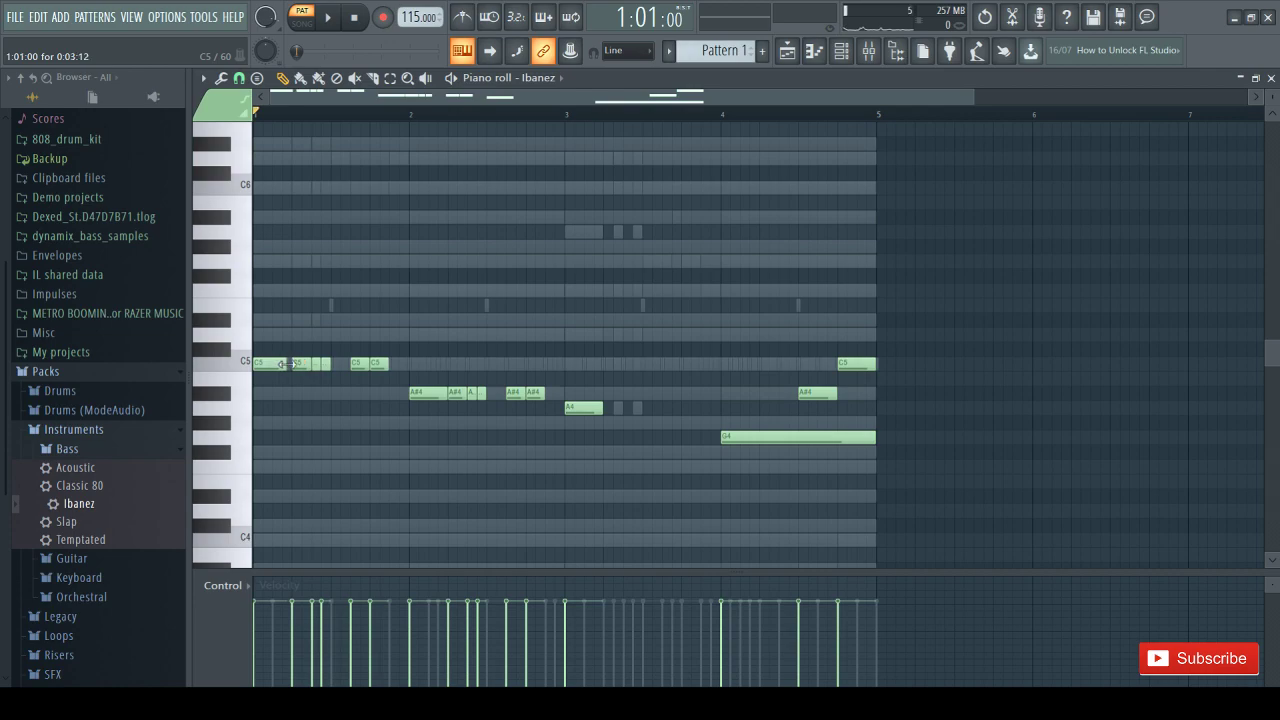
left_click_drag(335, 353, 298, 367)
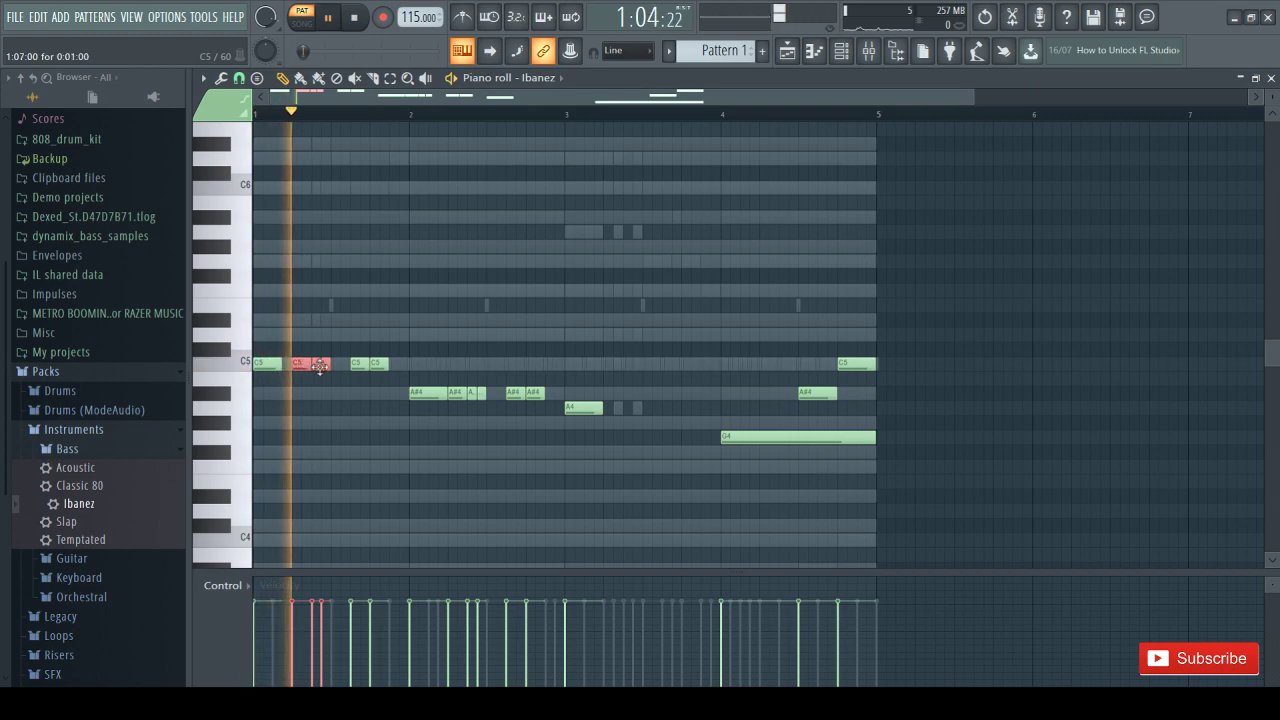
right_click(381, 296)
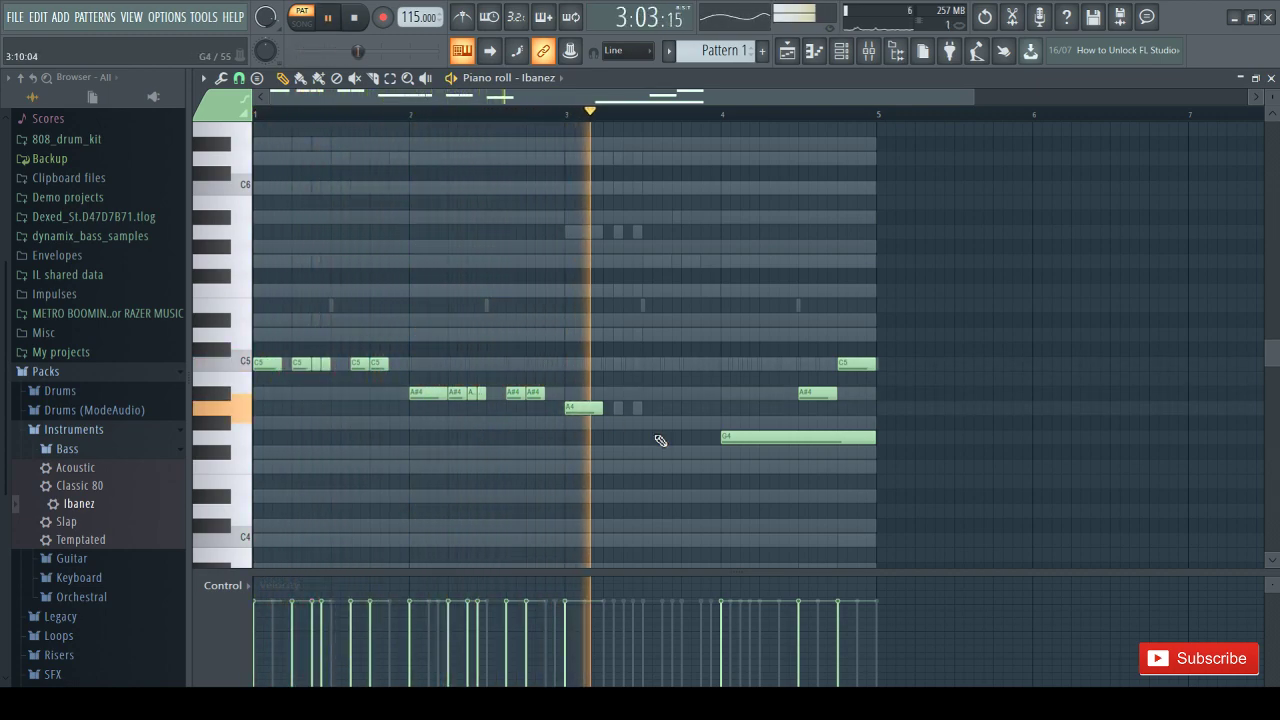
Extend the A4 note to fill bar 3 and raise the last note of bar 4 to D5
left_click_drag(606, 415, 720, 432)
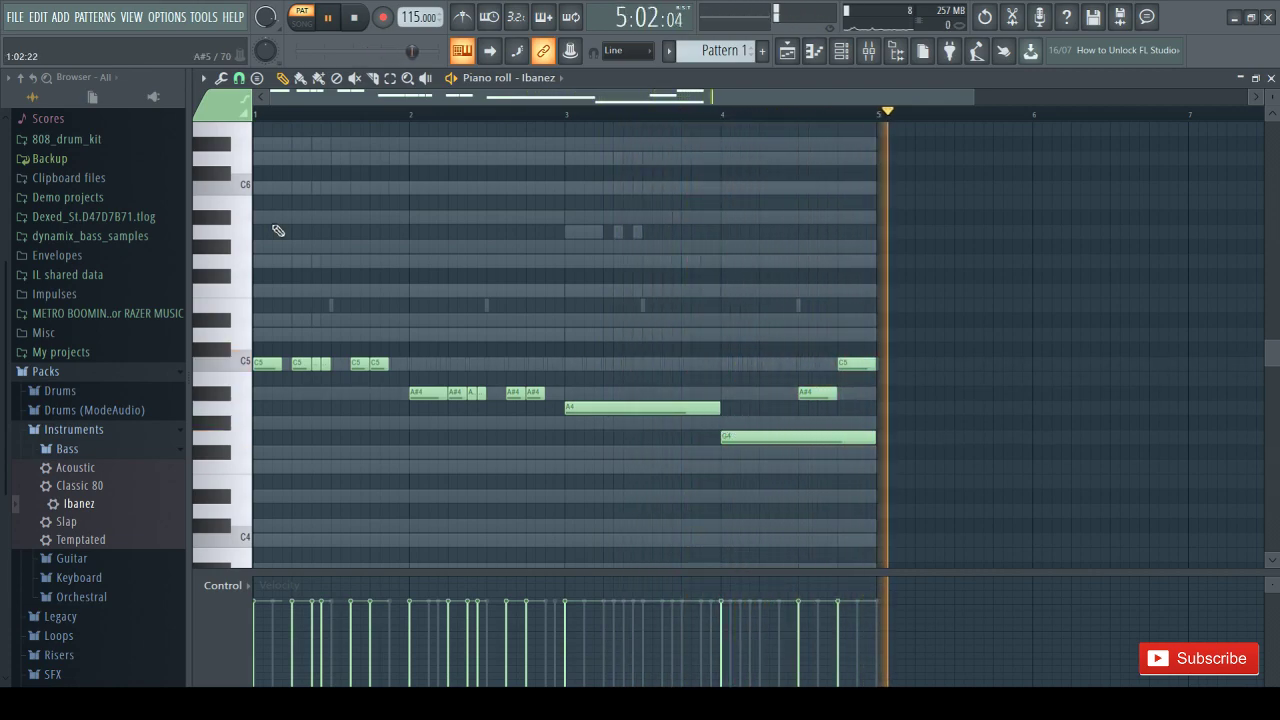
left_click_drag(868, 362, 872, 334)
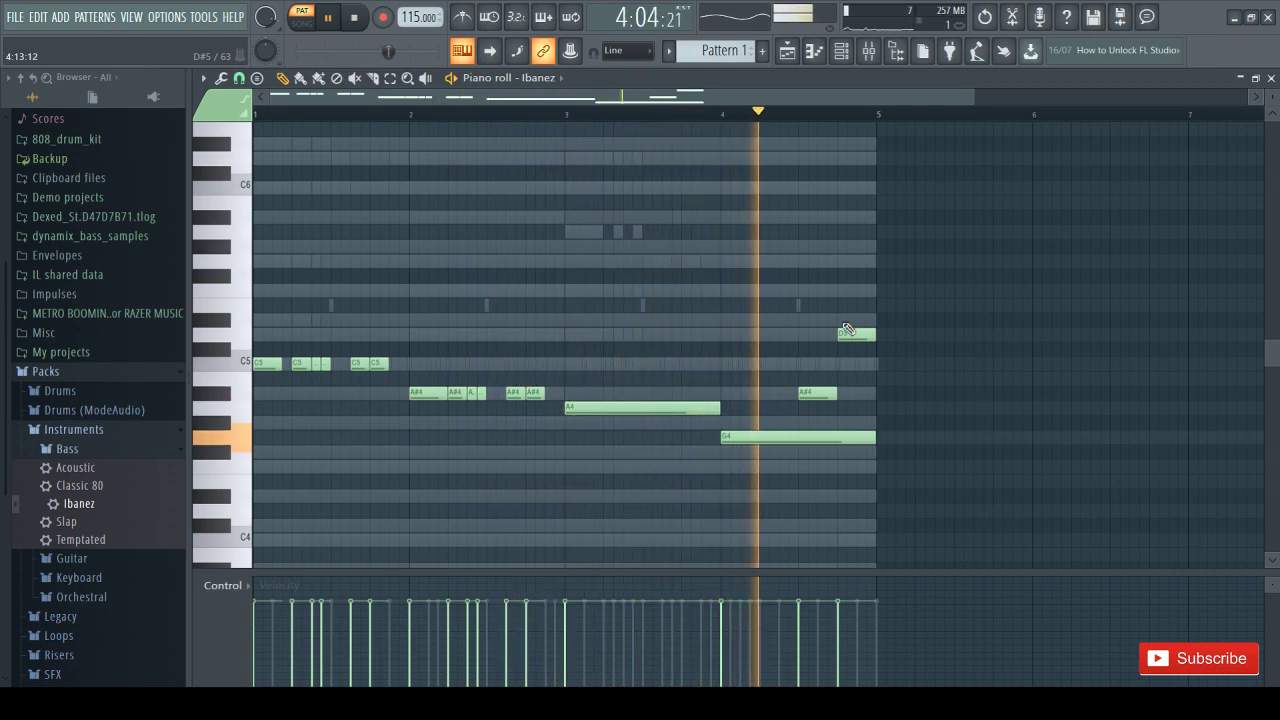
key("space")
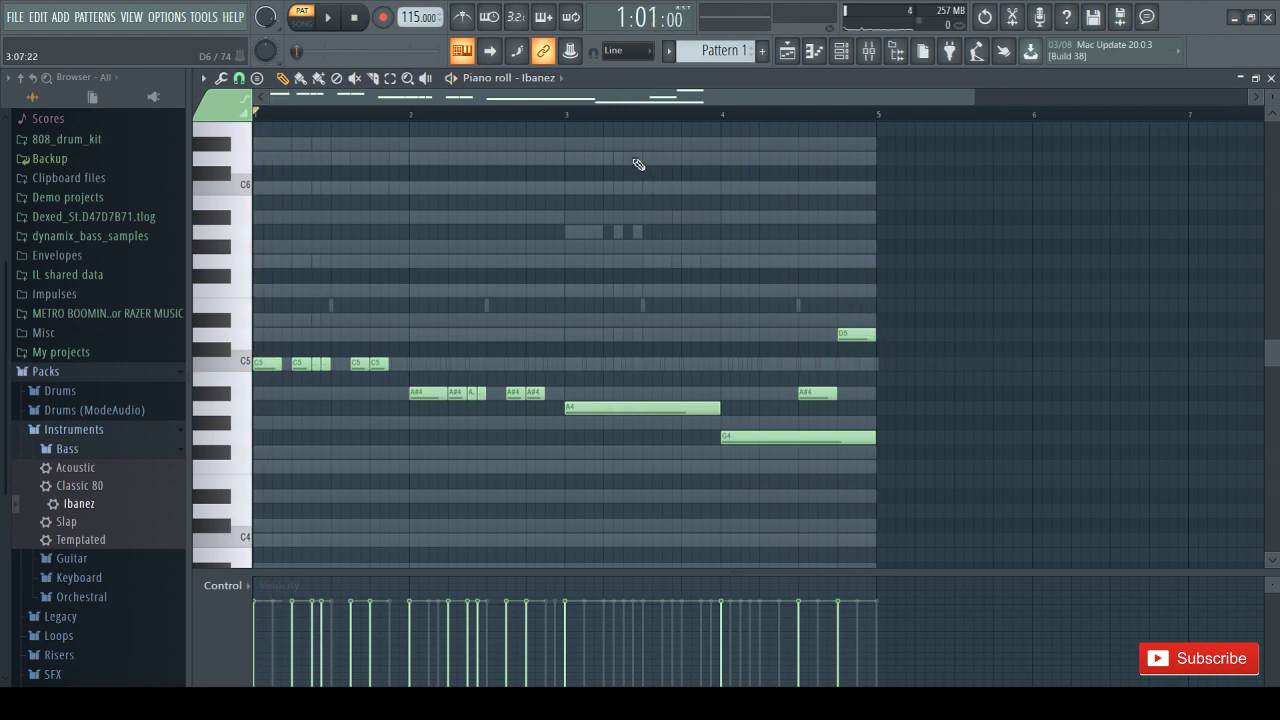
Apply quick legato to all Ibanez notes, listen to the result and minimize the piano roll
key("ctrl+l")
key("space")
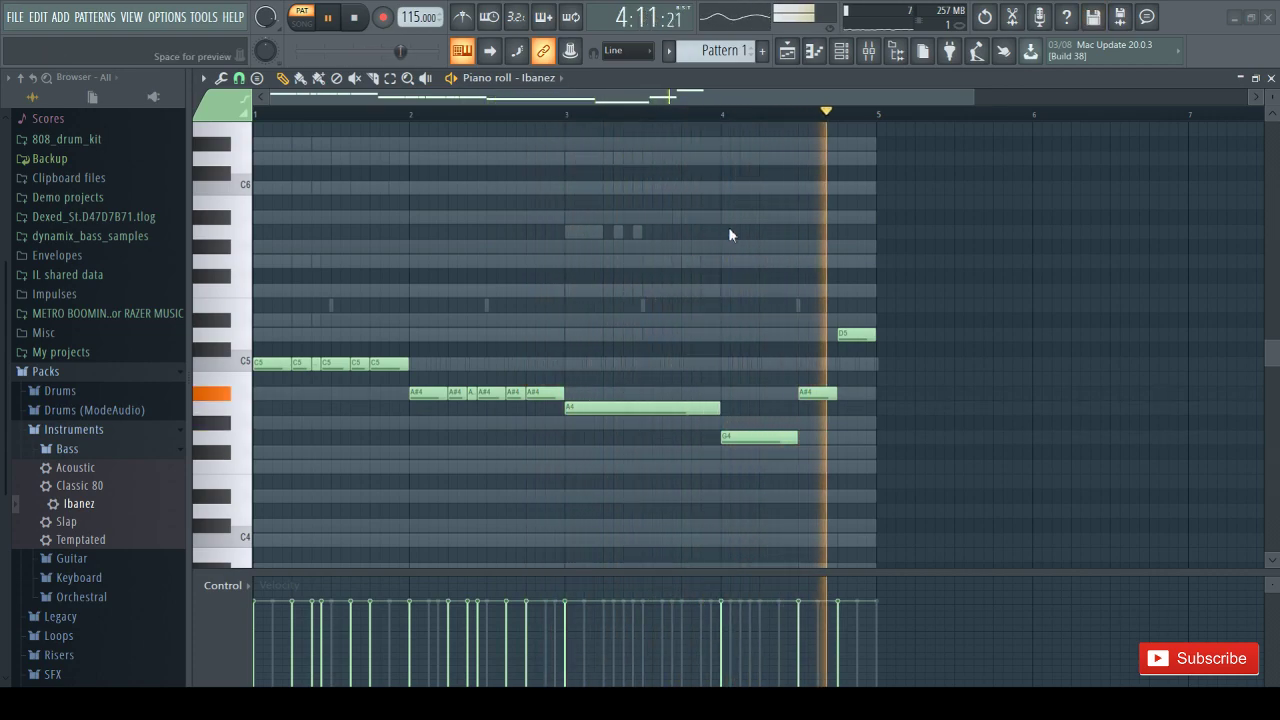
key("space")
left_click(1239, 78)
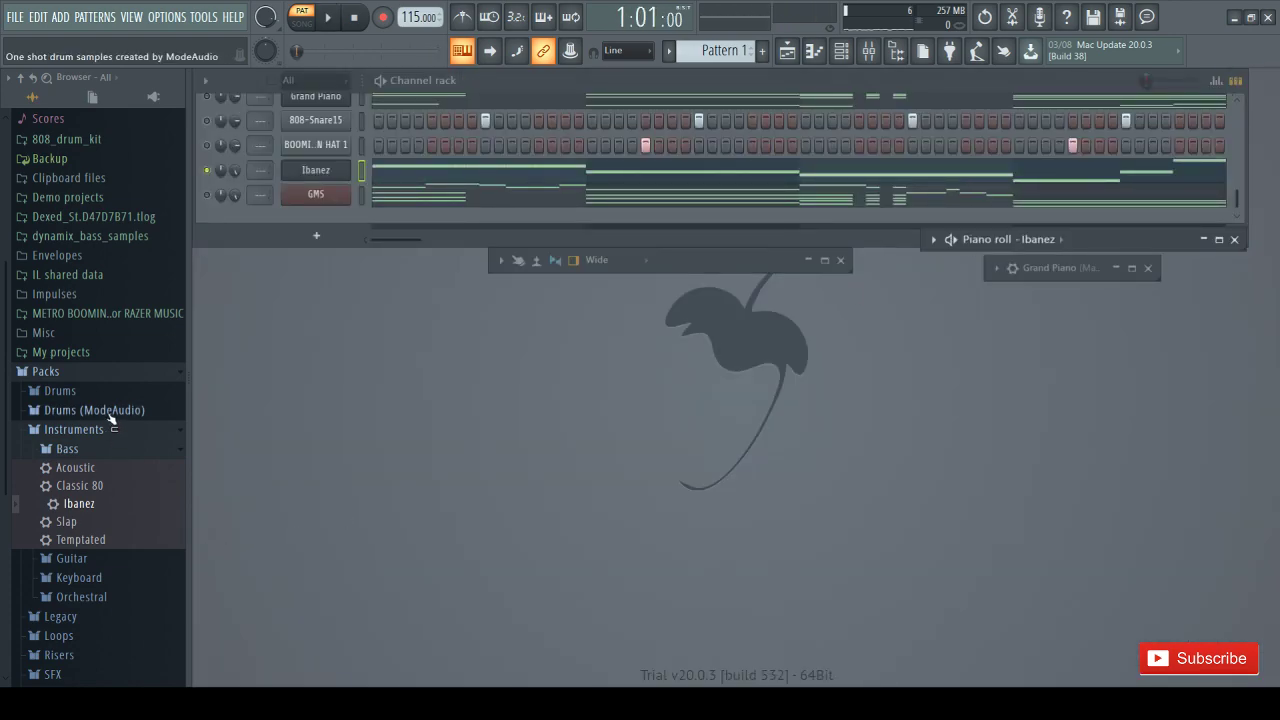
Turn off solo on the Ibanez channel and play the pattern with all channels
scroll(112, 418, "down", 5)
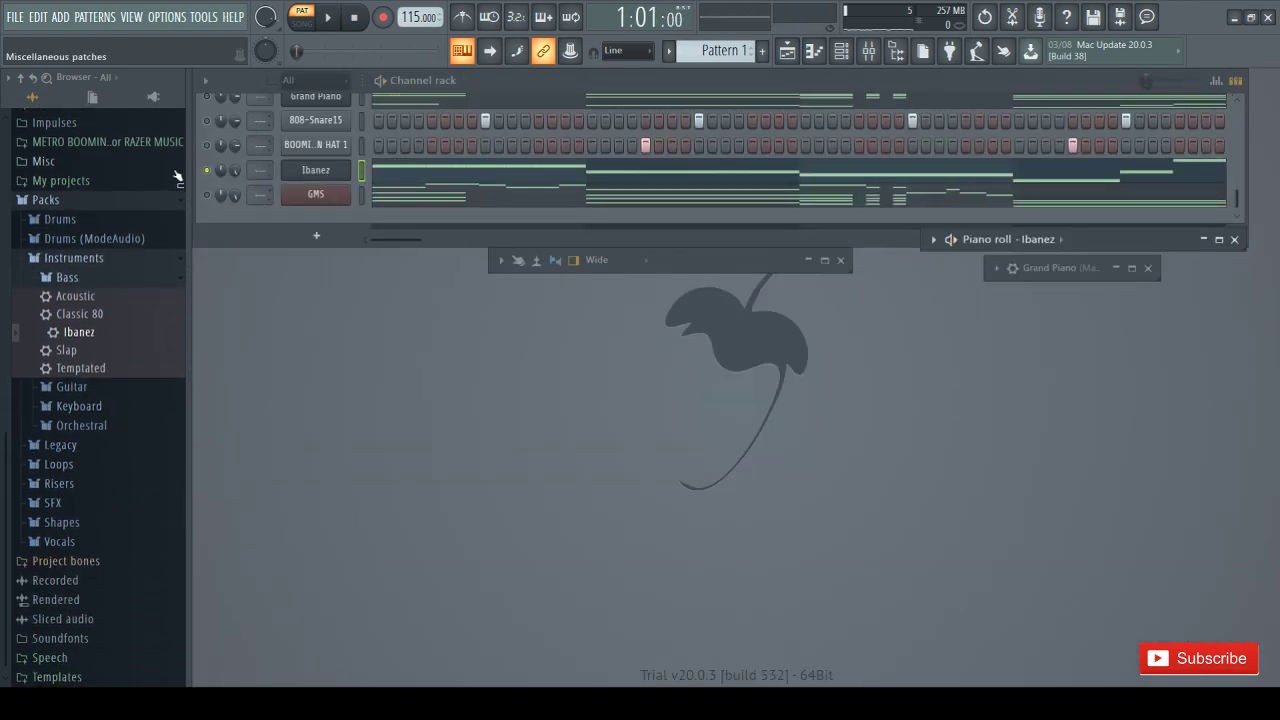
left_click(210, 177)
key("space")
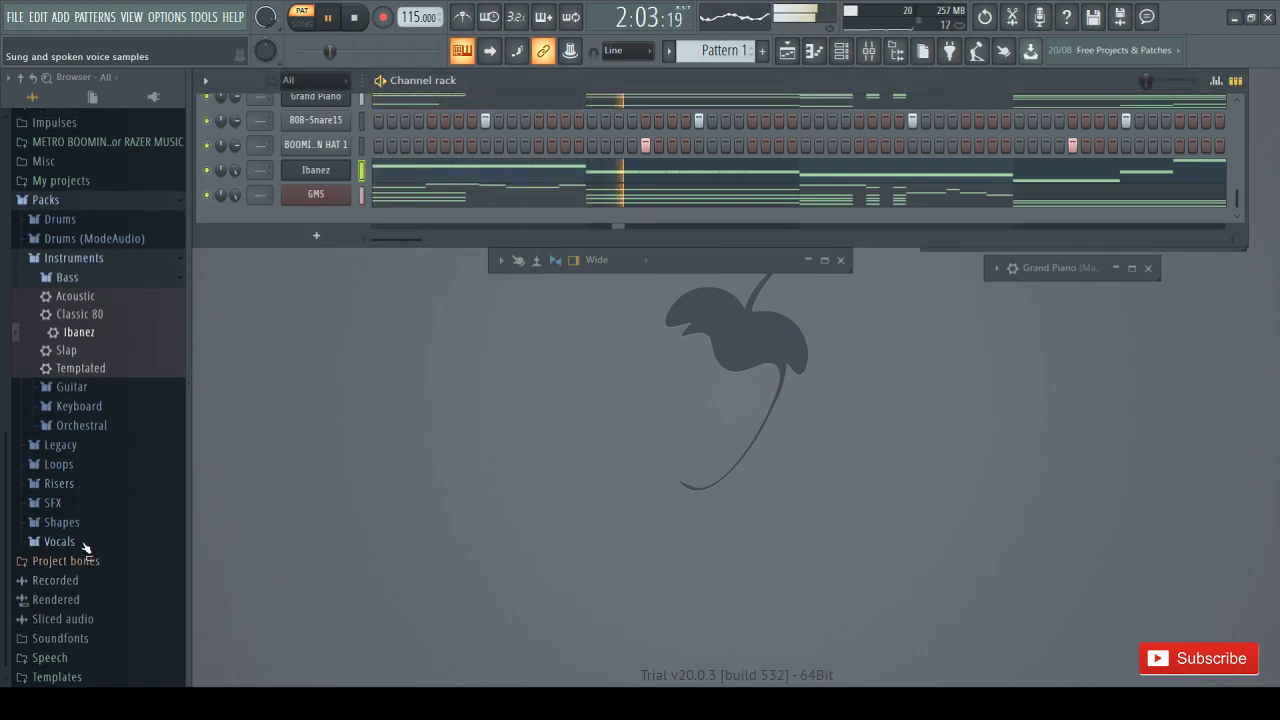
Audition drum loops from the Loops pack, including DL Glitch, DL Electron, DL Dubby and DL Minimus
left_click(66, 467)
key("space")
left_click(135, 500)
scroll(125, 470, "down", 5)
left_click(90, 340)
left_click(104, 322)
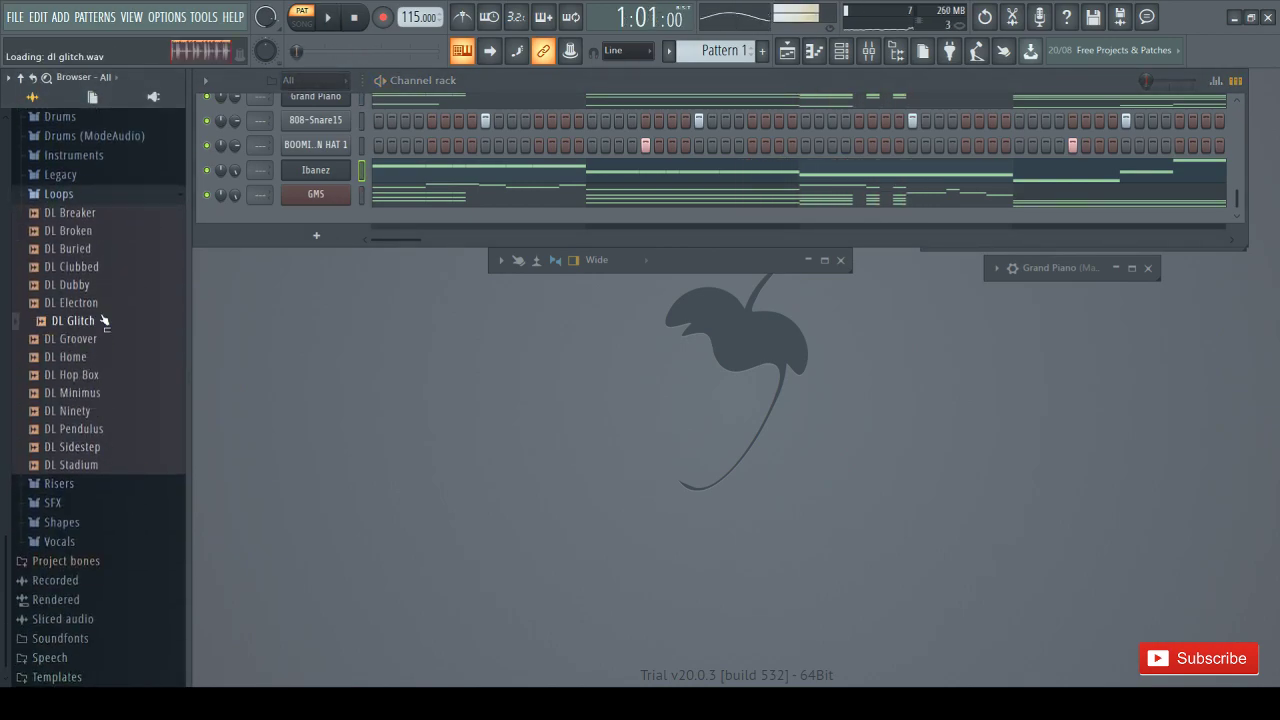
left_click(100, 305)
left_click(100, 288)
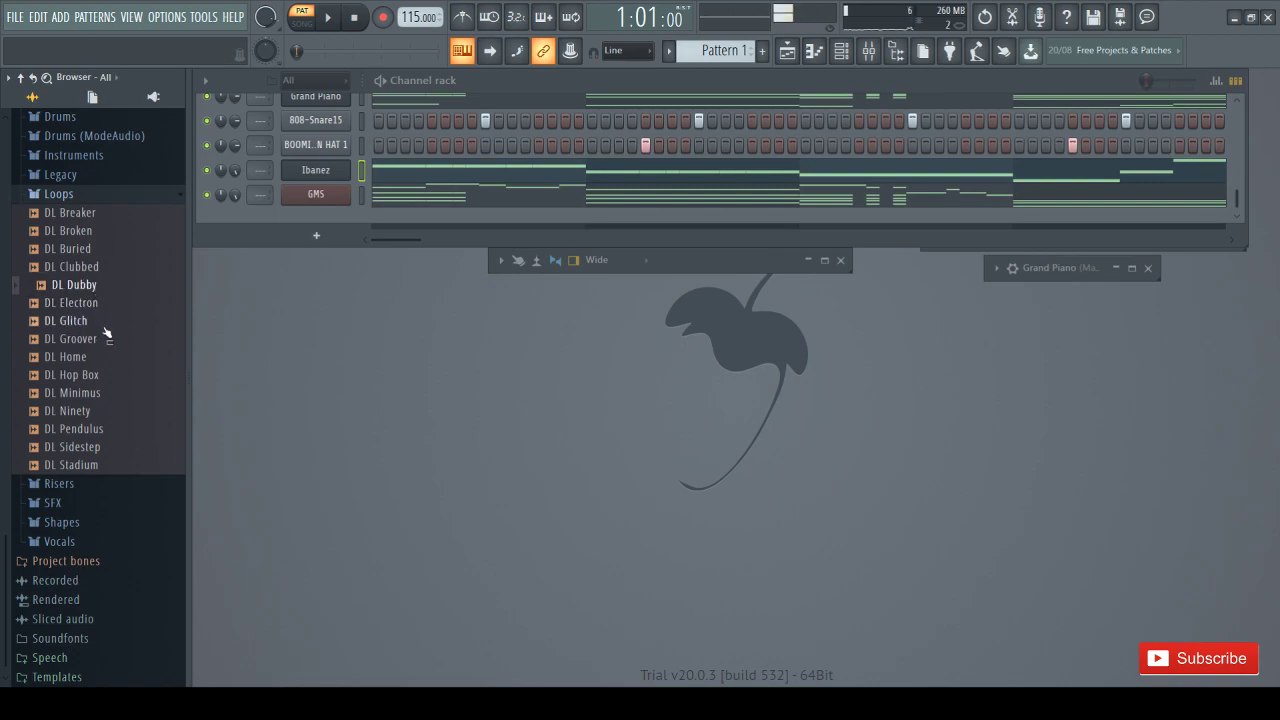
left_click(97, 395)
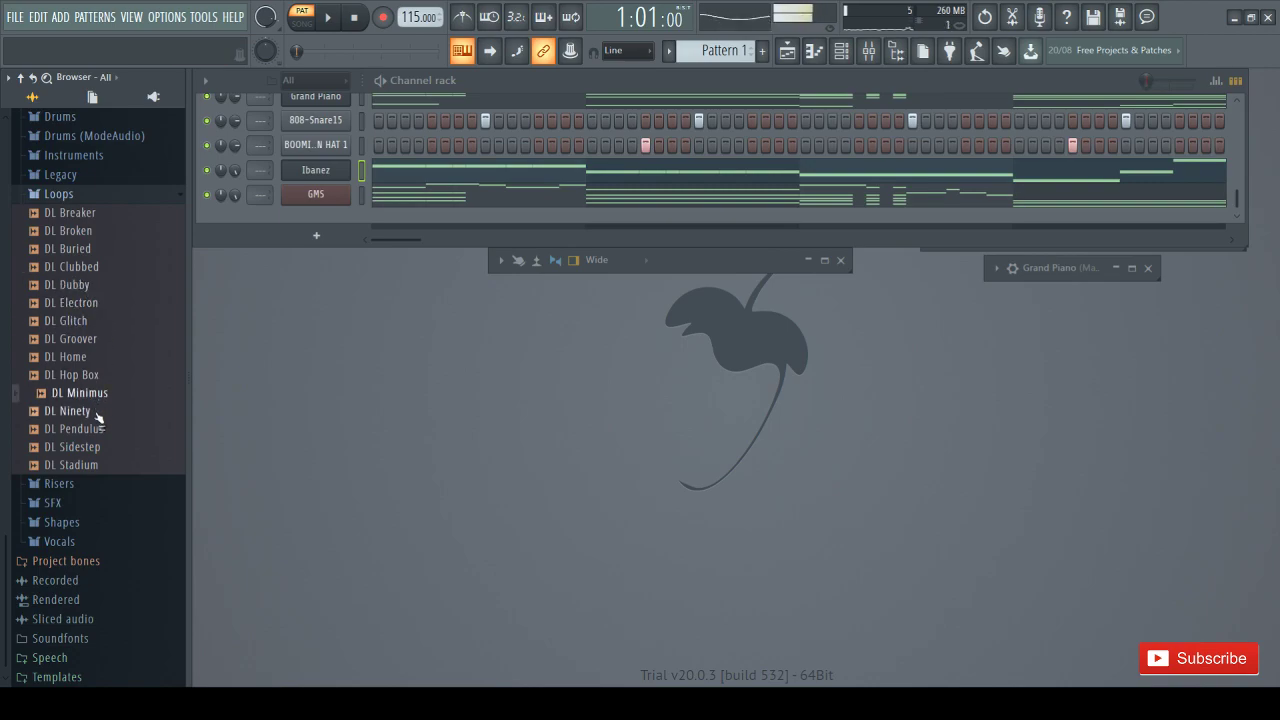
key("space")
Add the DL Groover loop as a new channel, trigger it on the first step of Pattern 1 and start playback
left_click(86, 359)
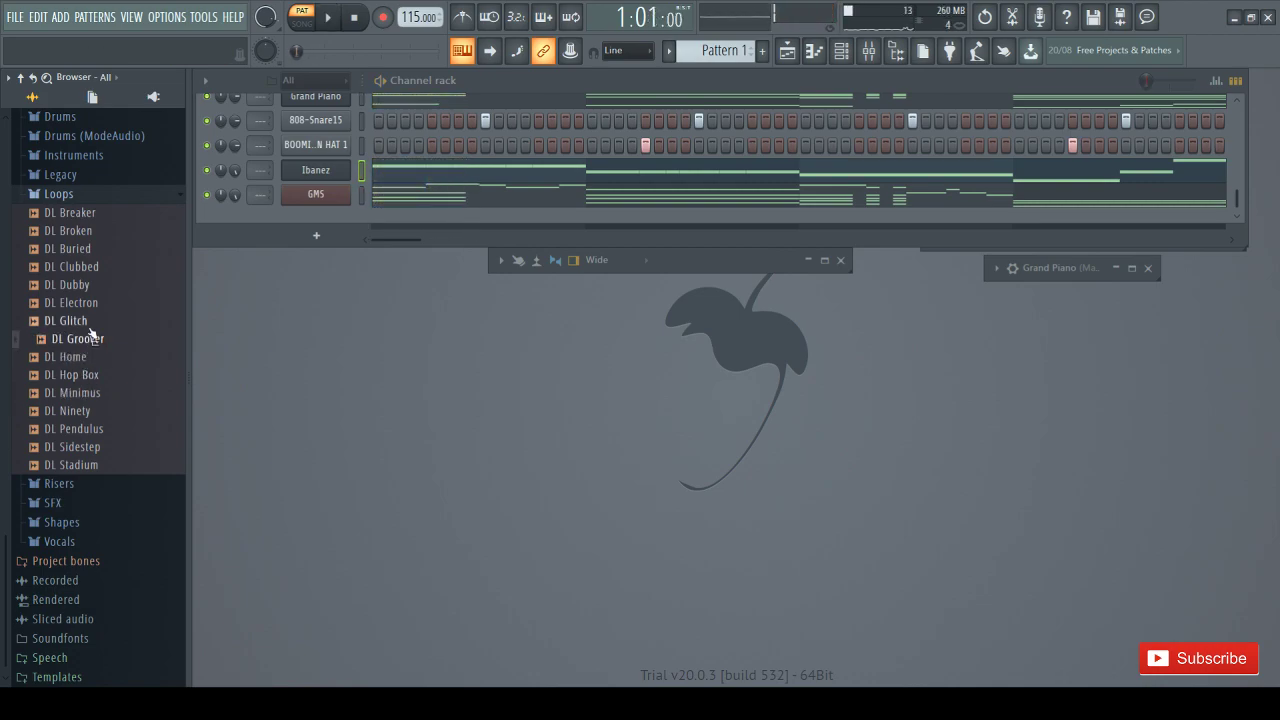
left_click_drag(325, 236, 320, 222)
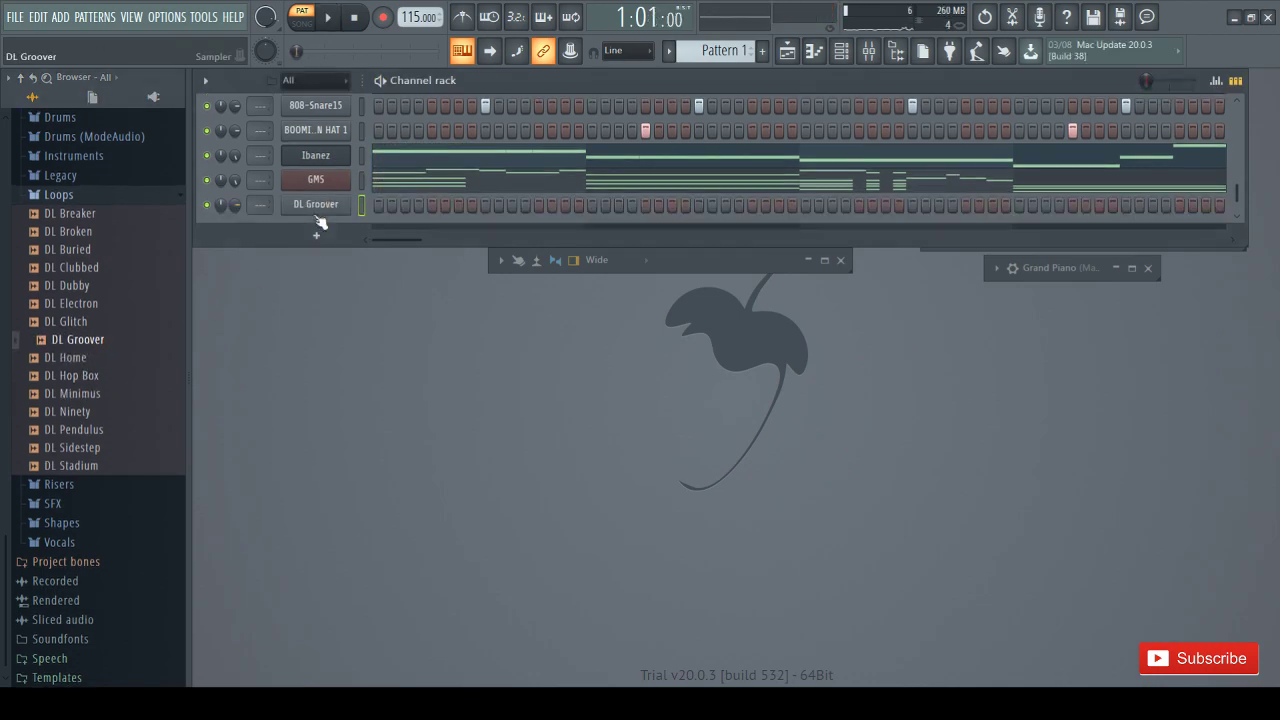
key("space")
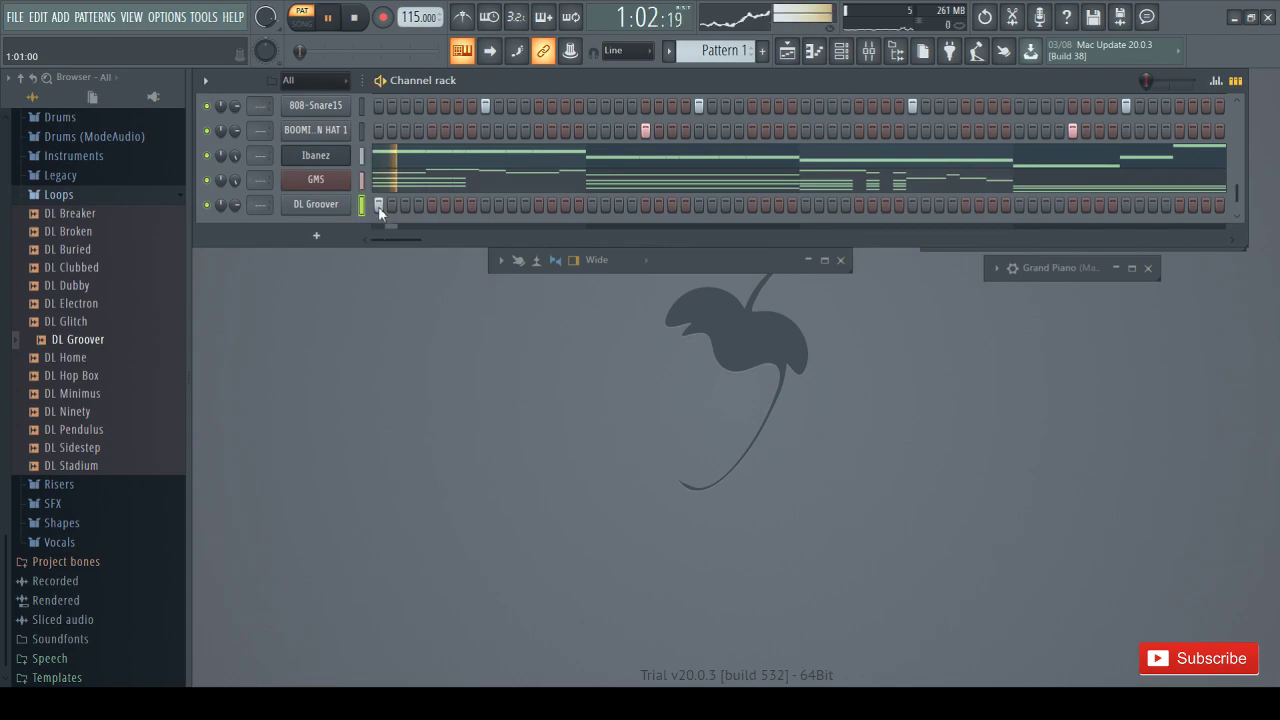
key("F4")
scroll(415, 212, "up", 2)
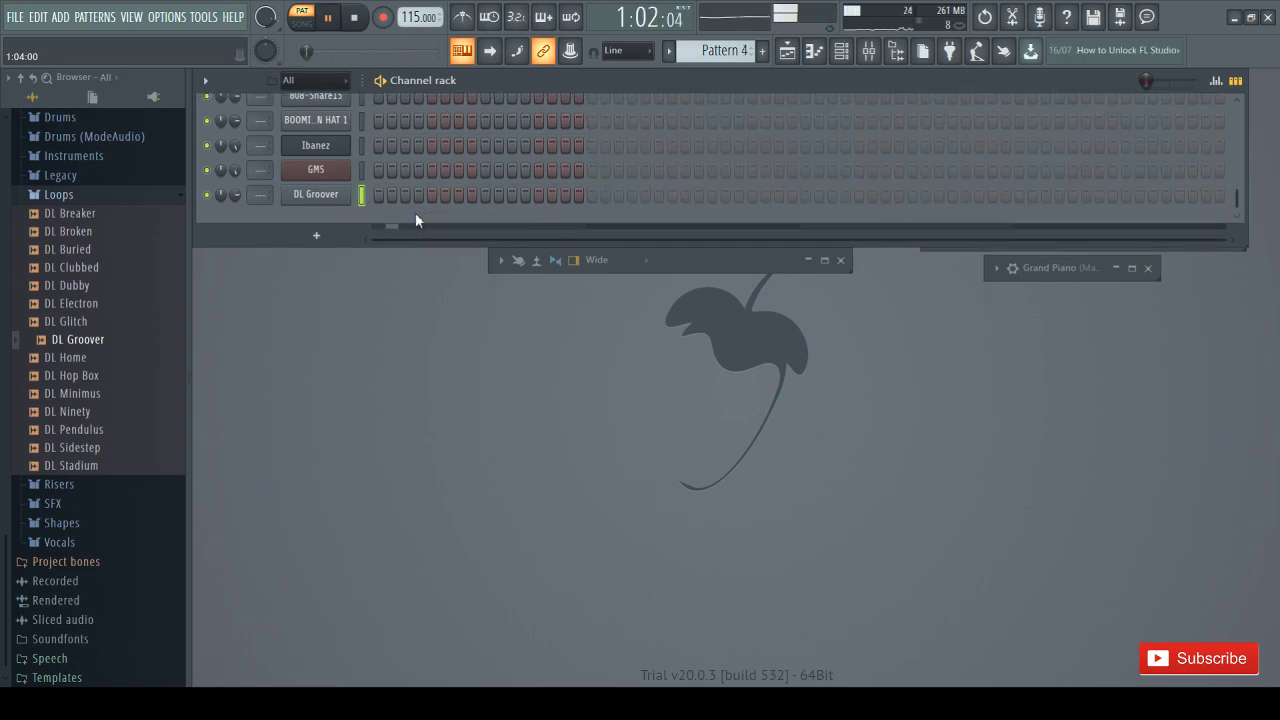
scroll(415, 212, "down", 3)
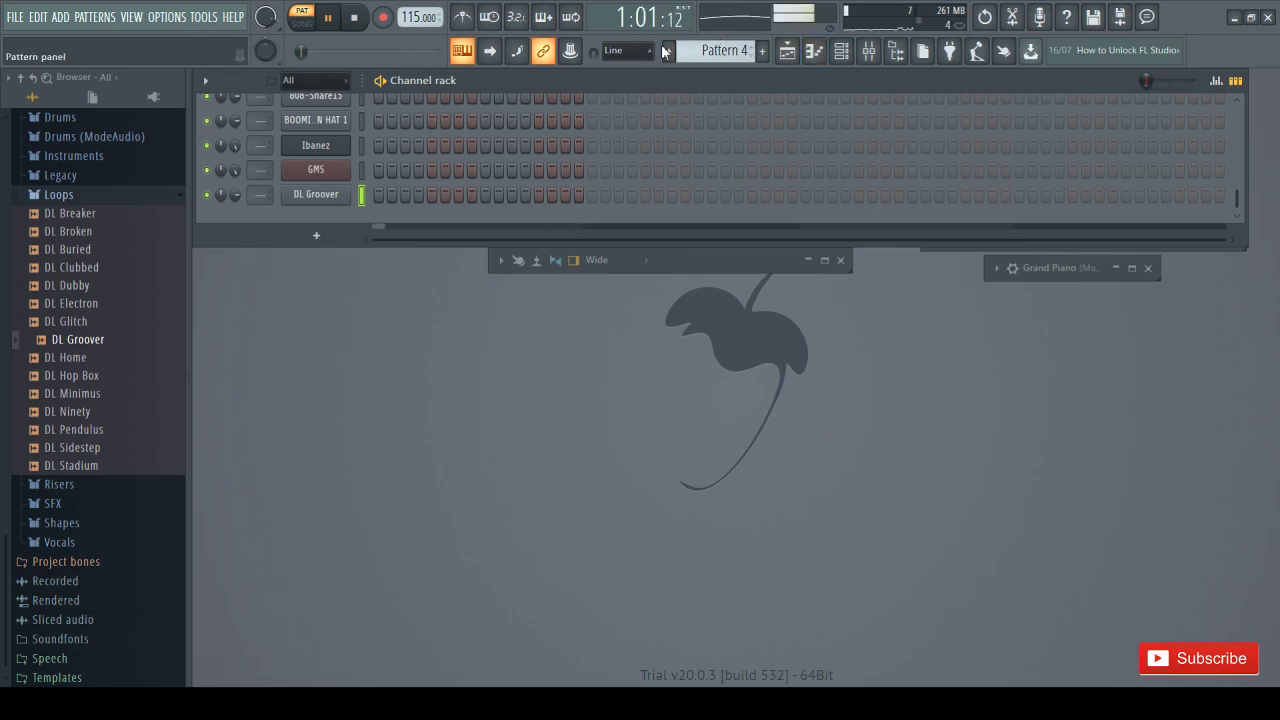
key("Up")
key("Up")
key("Up")
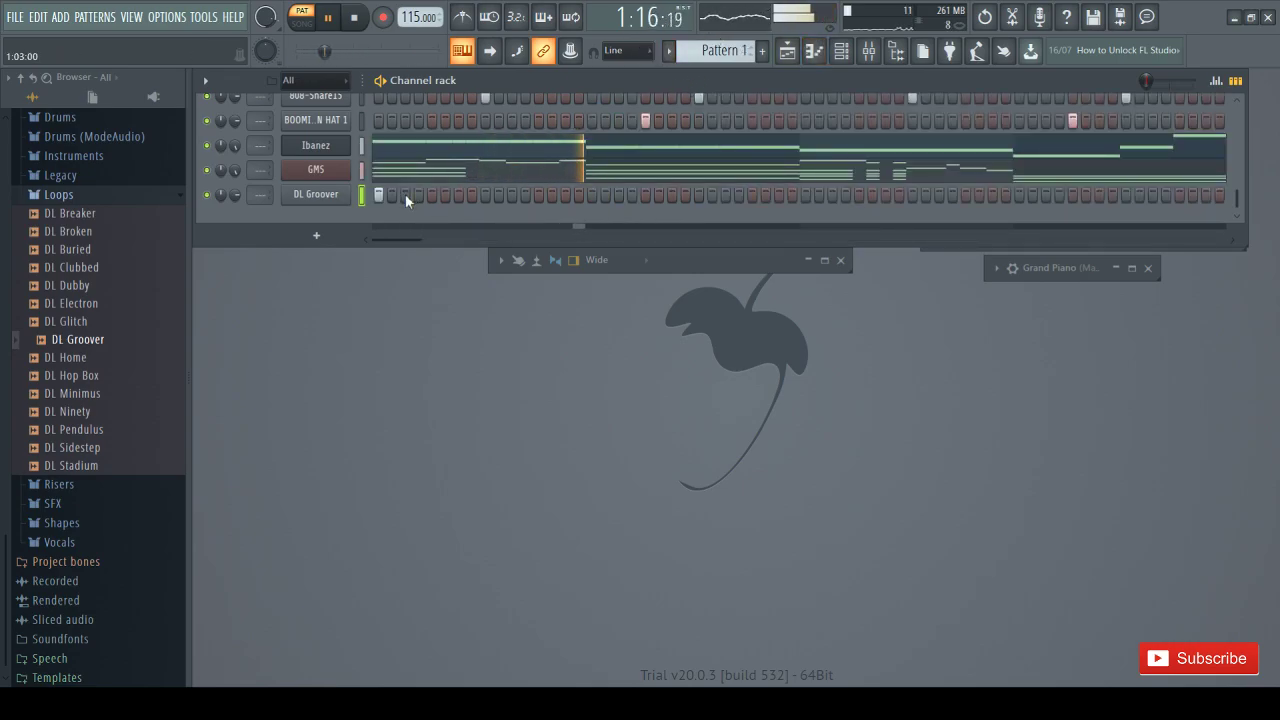
Listen to Pattern 1 with the DL Groover loop, stop playback and locate the loop in the channel rack
scroll(403, 196, "up", 3)
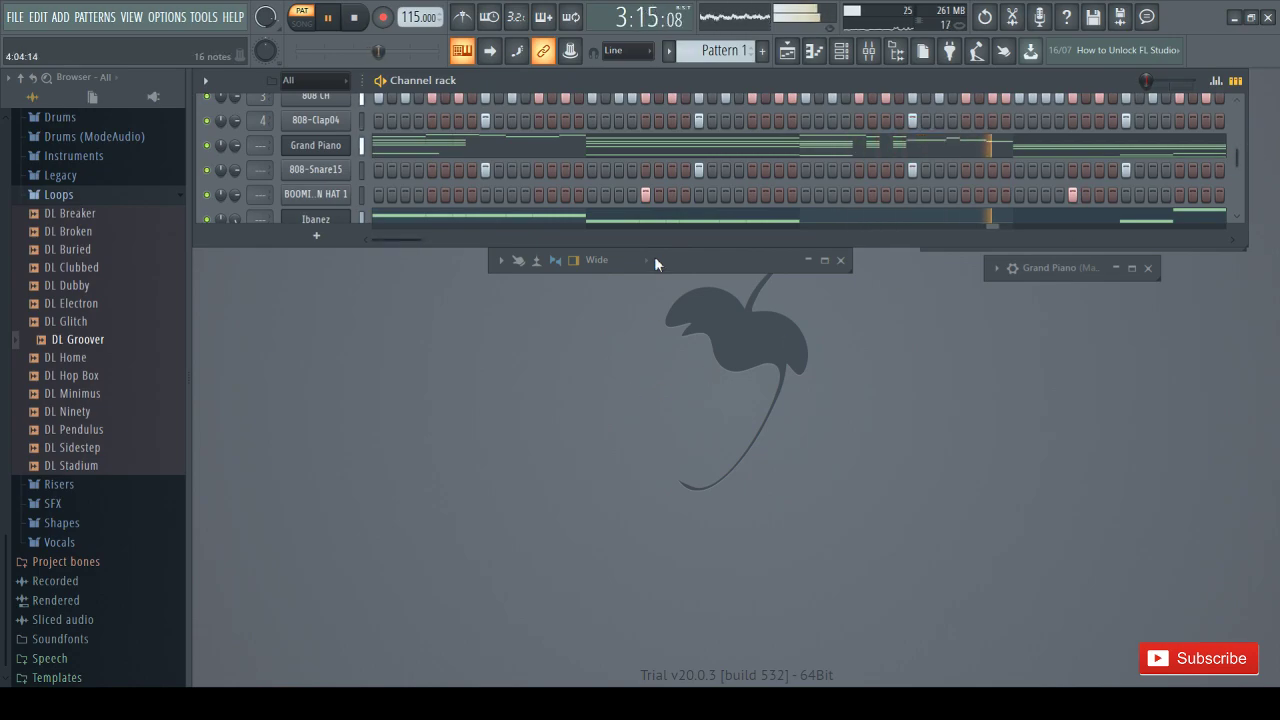
left_click_drag(657, 250, 663, 279)
left_click(443, 314)
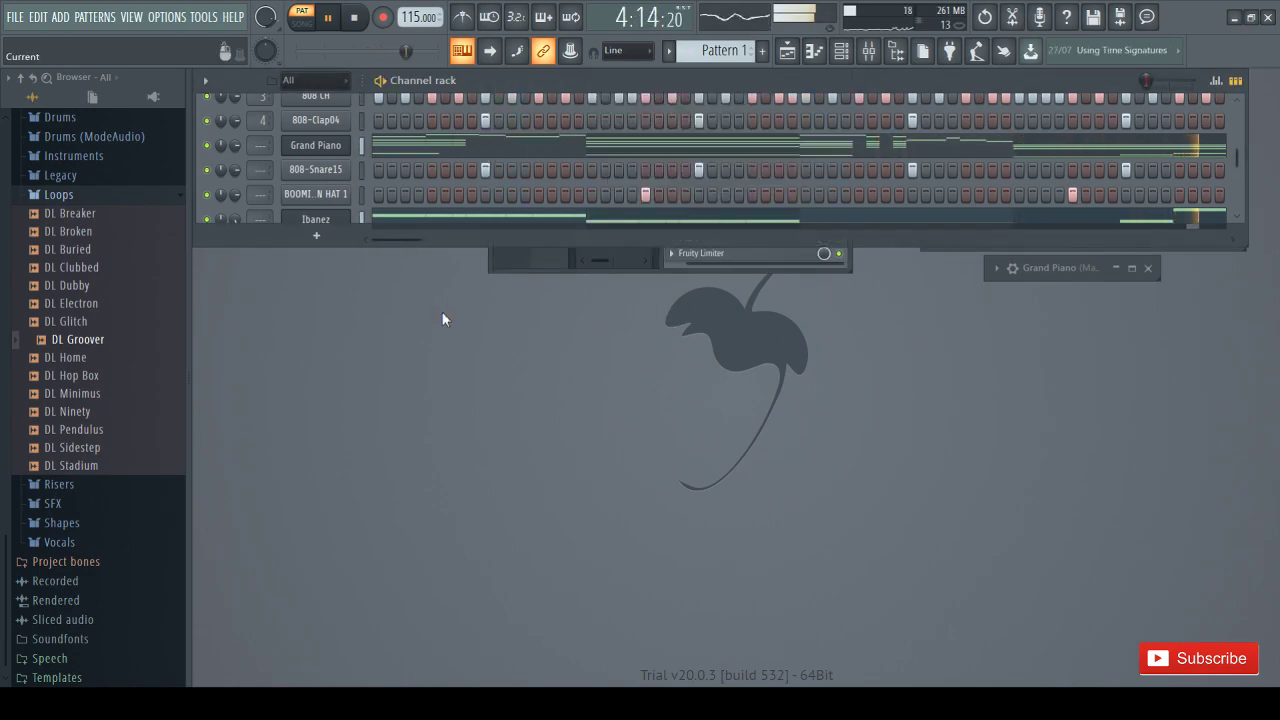
key("space")
scroll(706, 176, "up", 3)
scroll(353, 222, "down", 5)
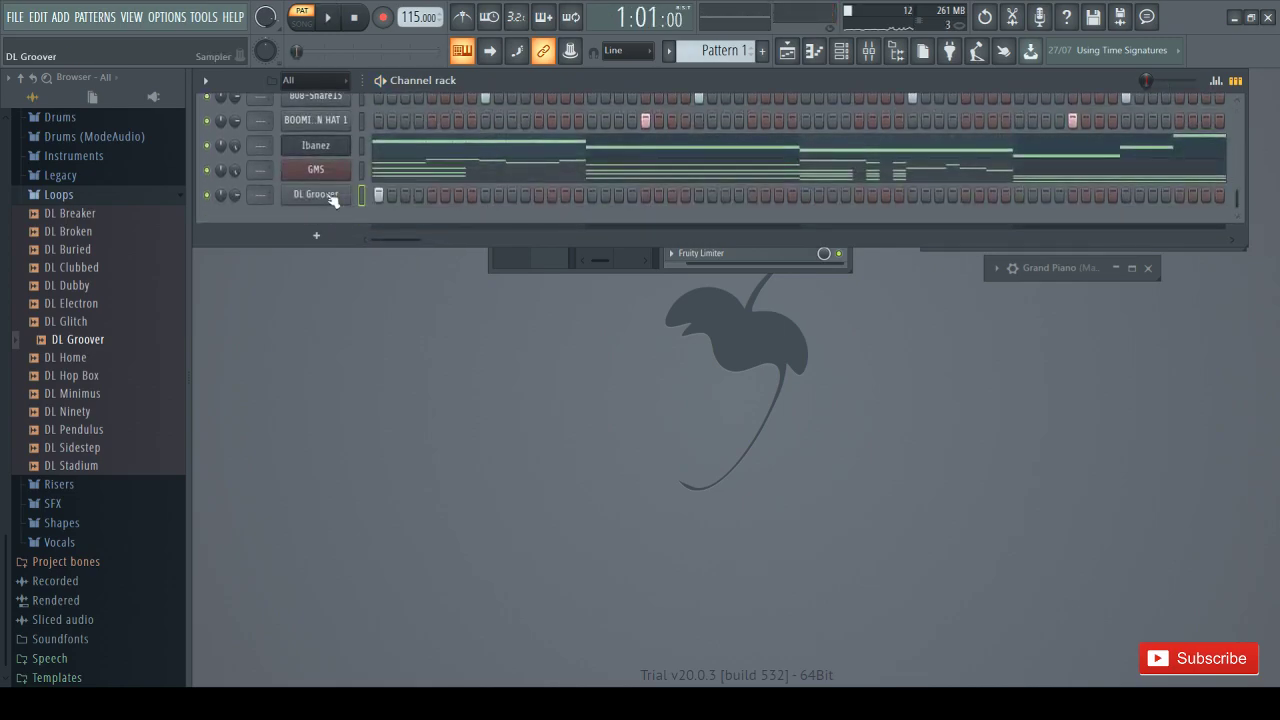
left_click_drag(78, 340, 81, 345)
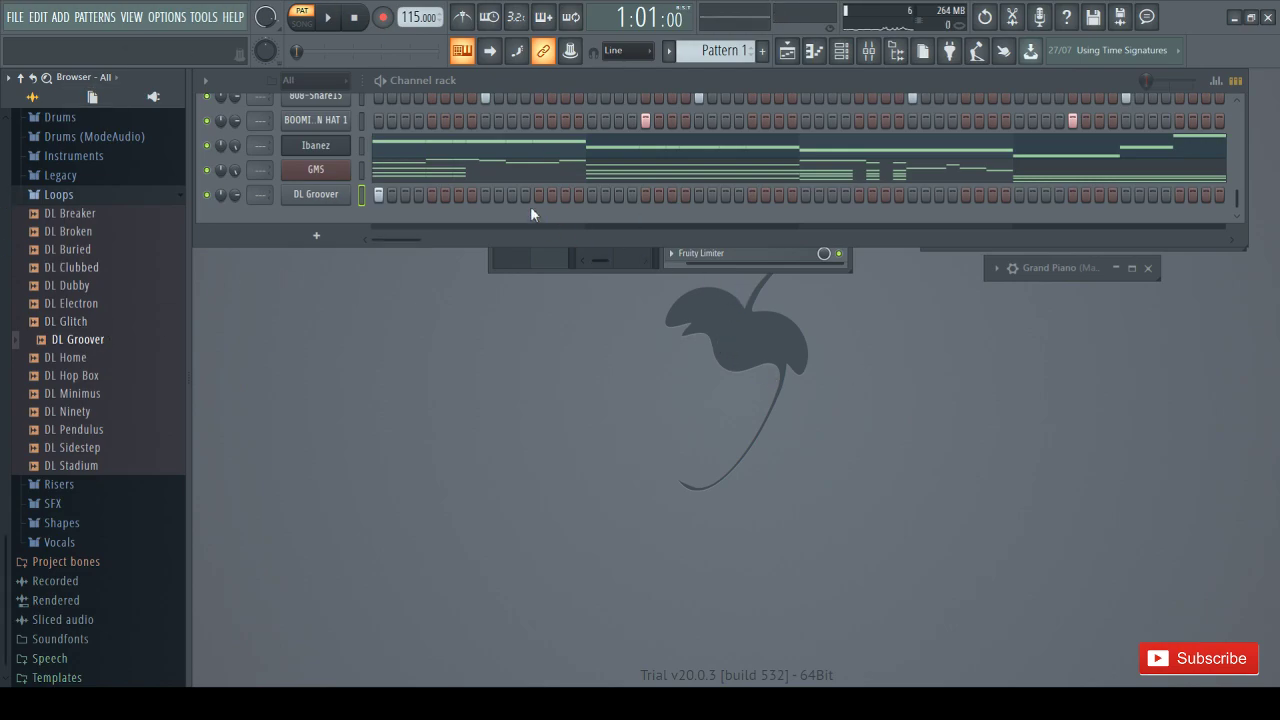
Select all channels from Kick through DL Groover in the channel rack, then shrink the rack window
scroll(330, 145, "up", 4)
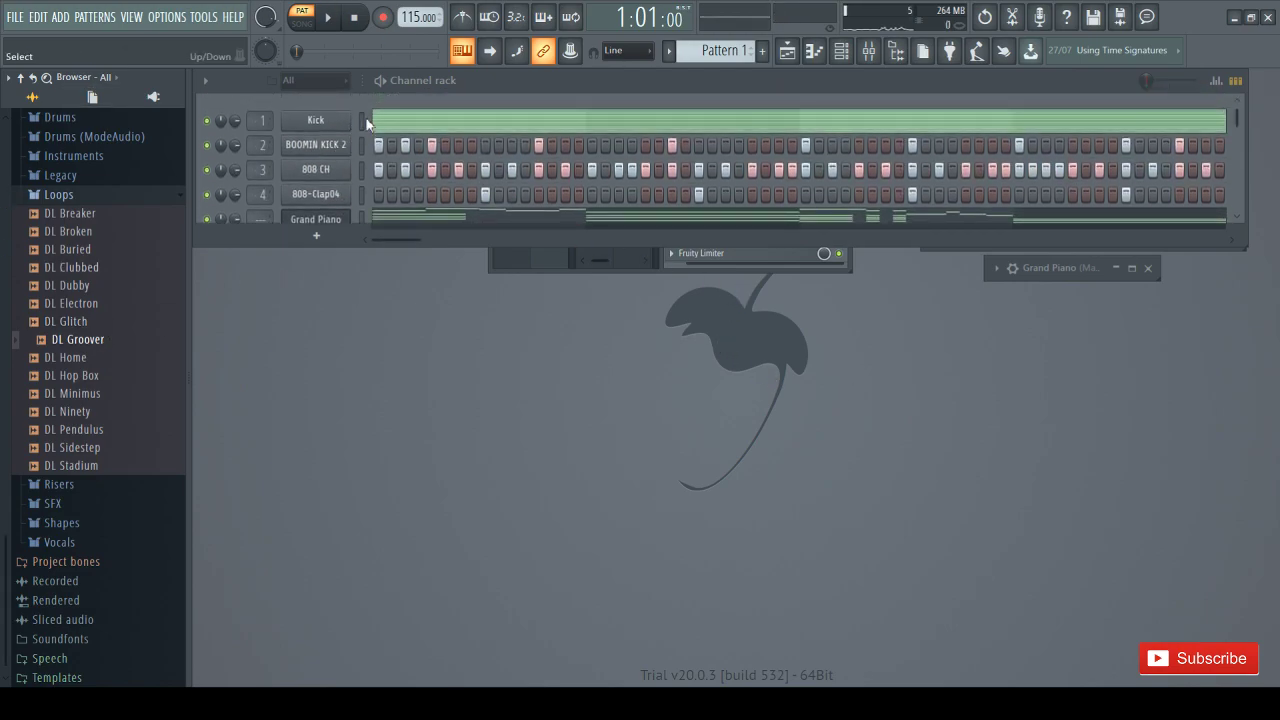
left_click_drag(366, 122, 365, 170)
scroll(371, 181, "down", 4)
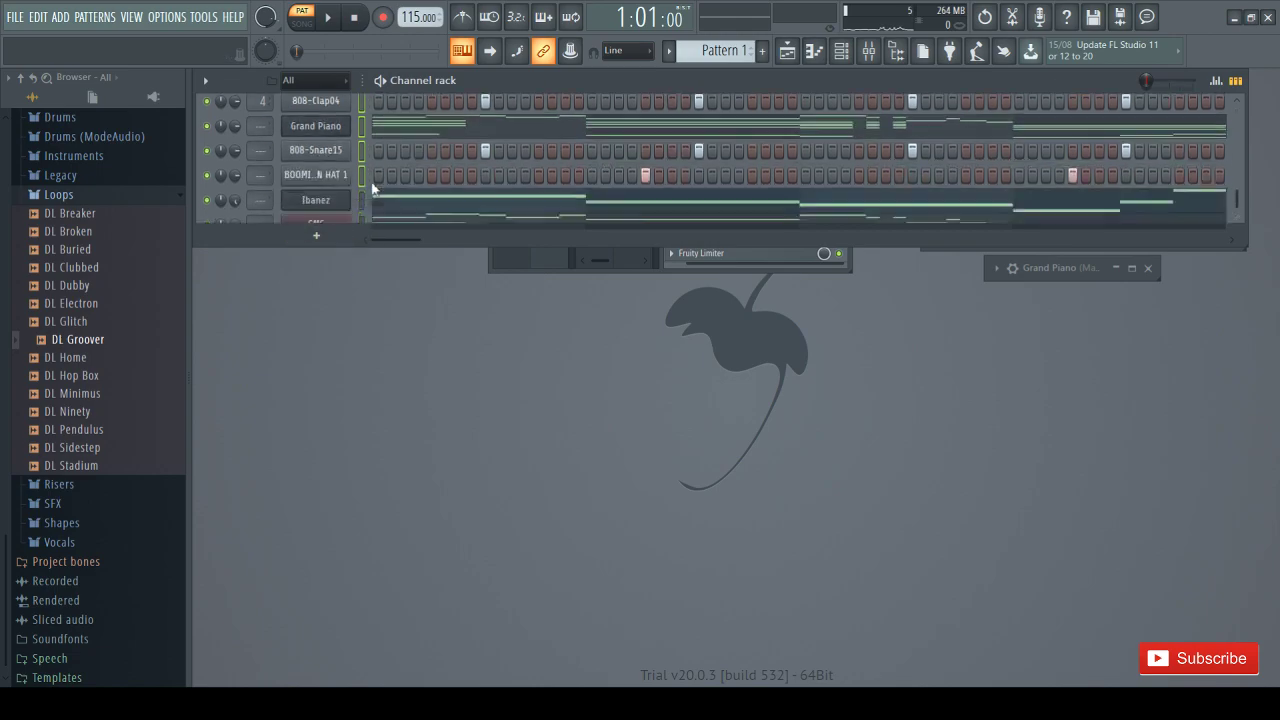
scroll(367, 183, "up", 4)
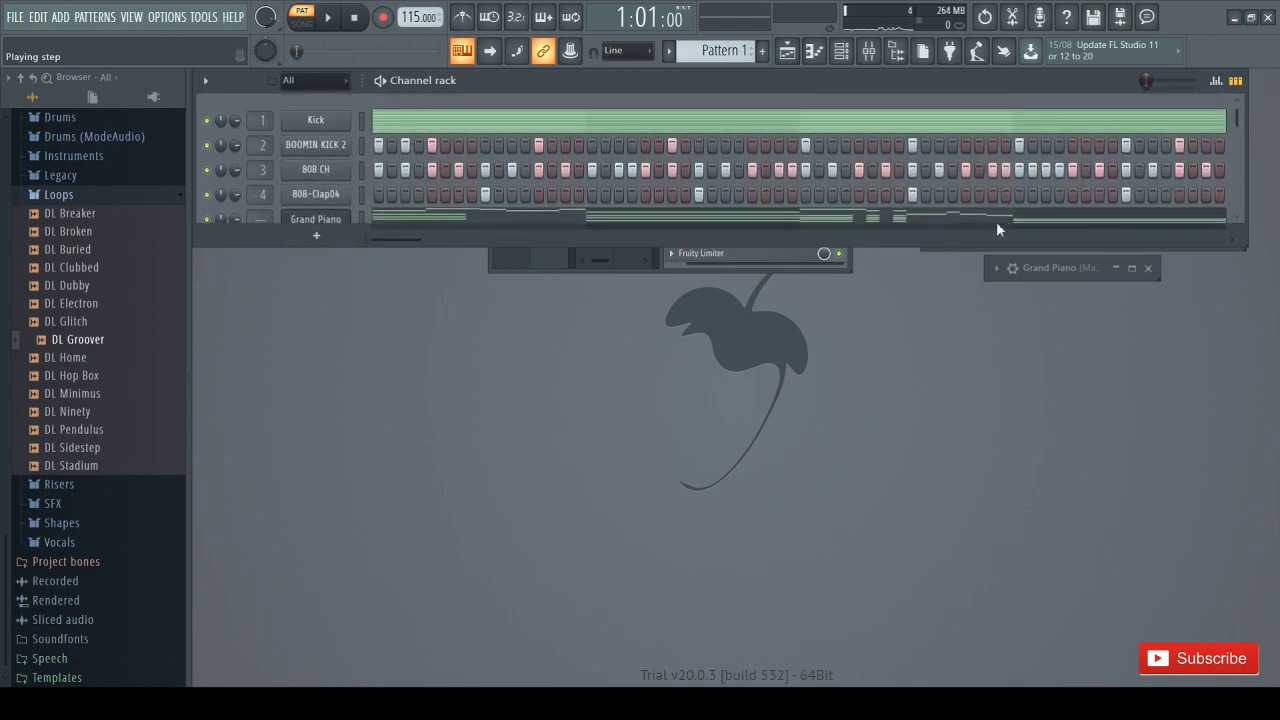
left_click_drag(865, 249, 865, 395)
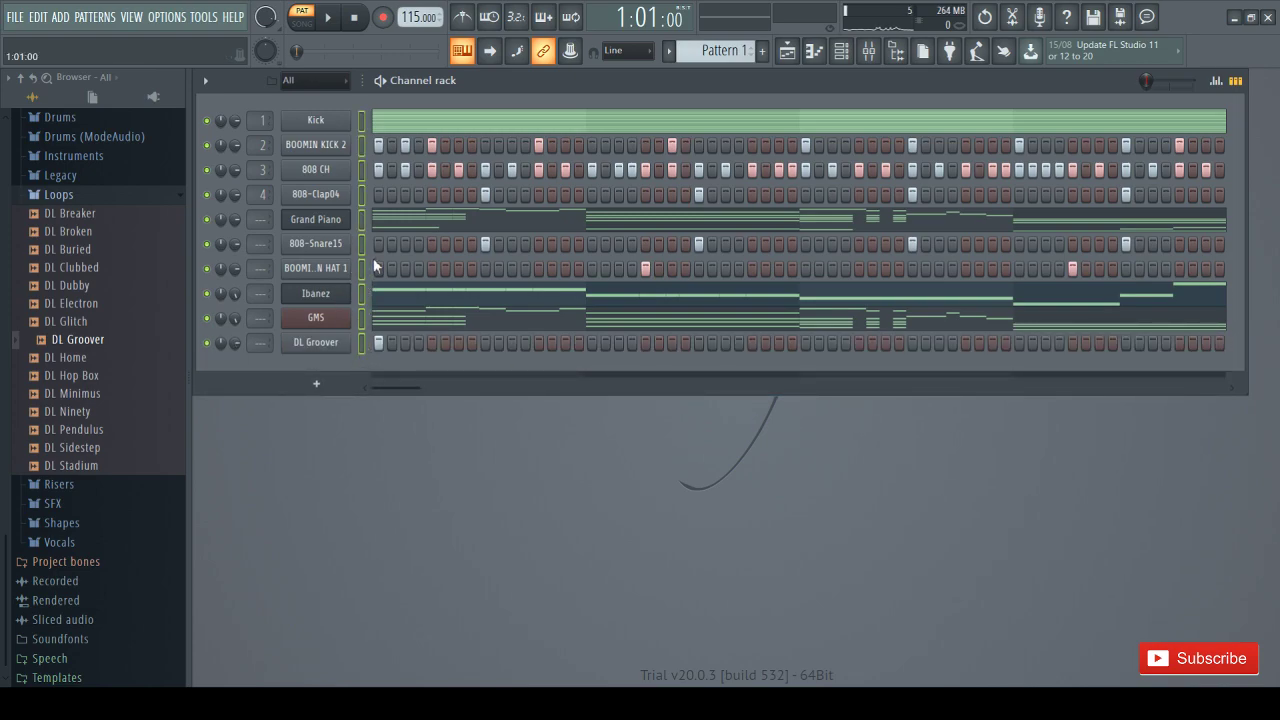
left_click_drag(803, 397, 900, 182)
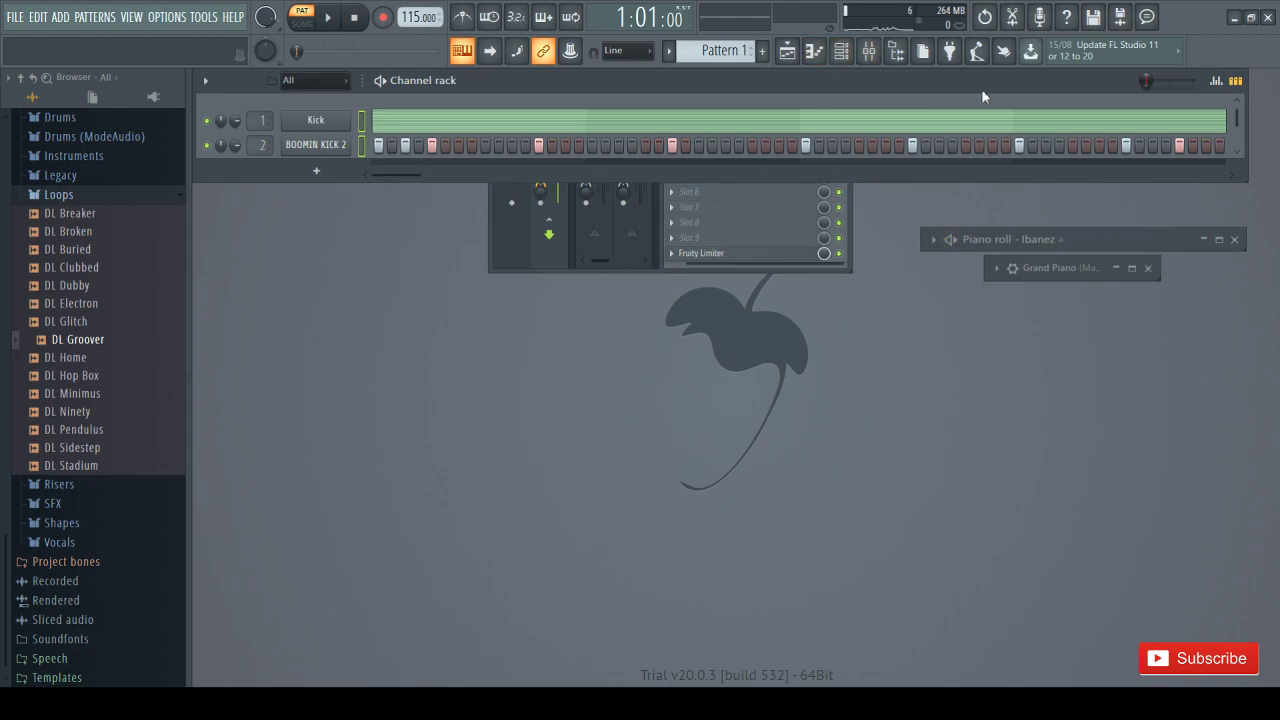
Open the mixer at full size and route the selected channels to consecutive tracks, starting with Kick on the master
left_click(868, 56)
left_click(814, 52)
left_click(825, 73)
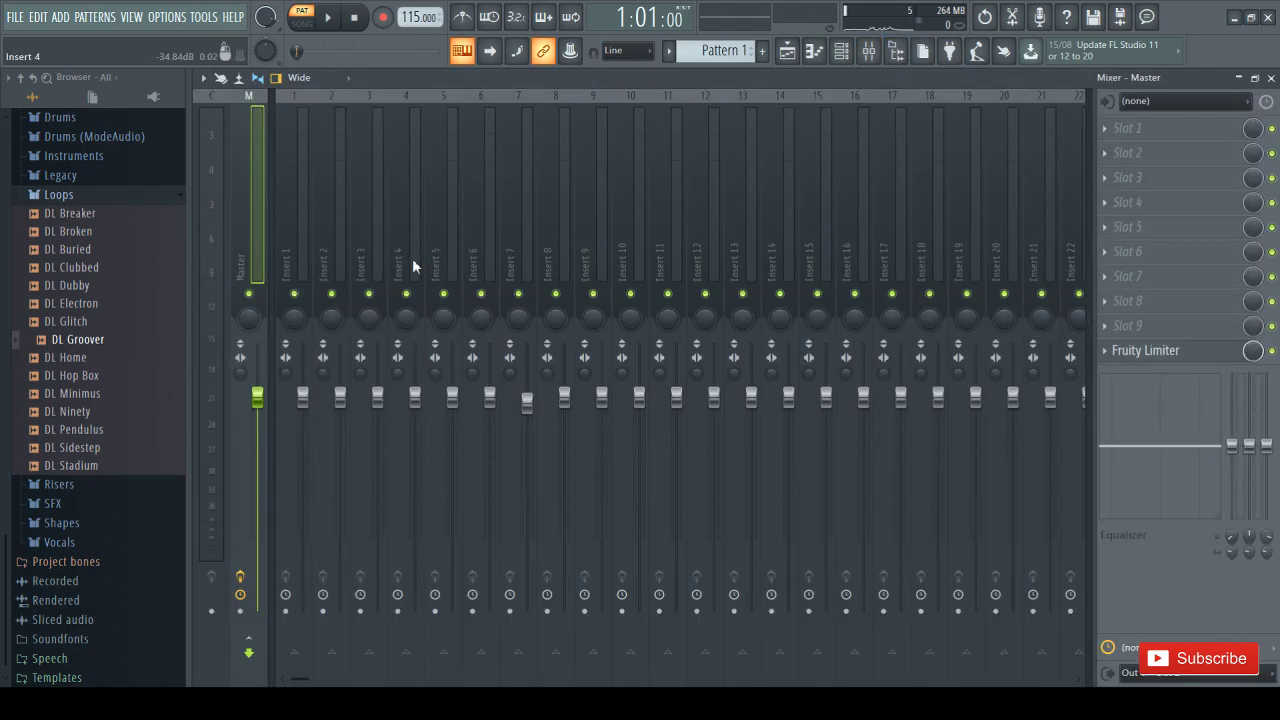
key("ctrl+l")
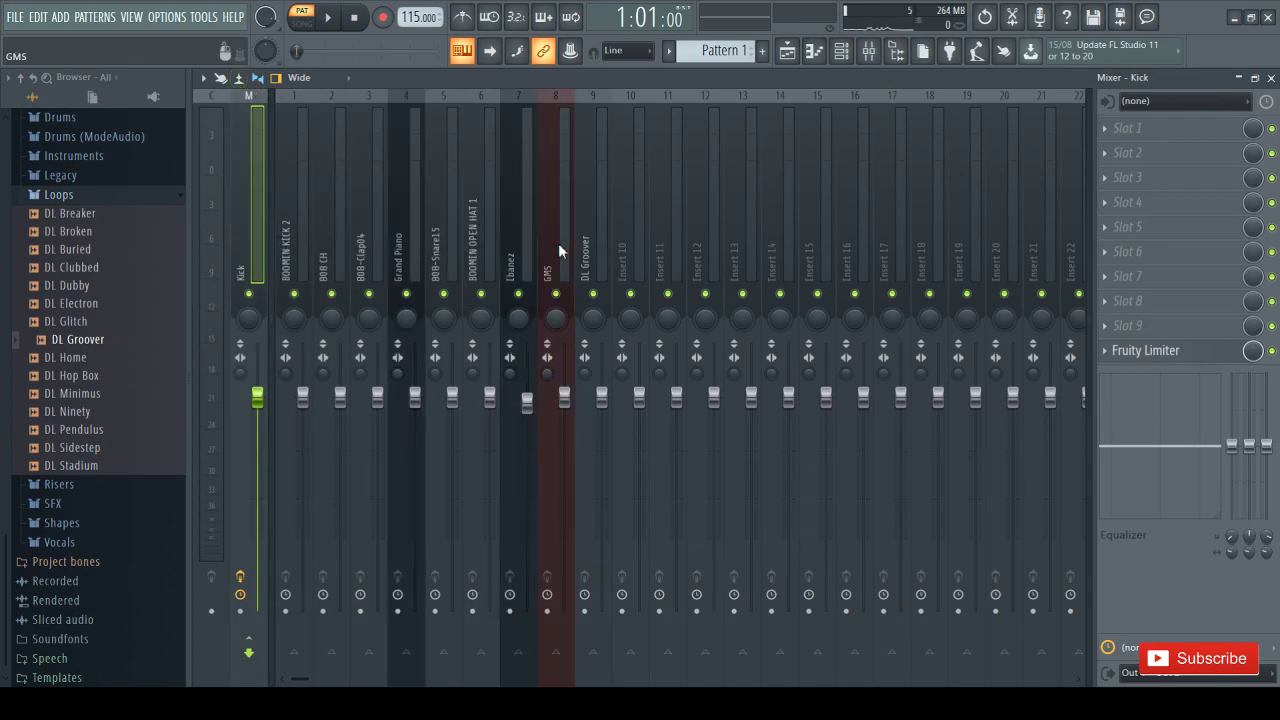
Go through the newly routed mixer tracks from GMS back to Kick to check their assignments
left_click(559, 250)
left_click(528, 250)
left_click(477, 256)
left_click(438, 257)
left_click(407, 261)
left_click(372, 265)
left_click(333, 266)
left_click(302, 265)
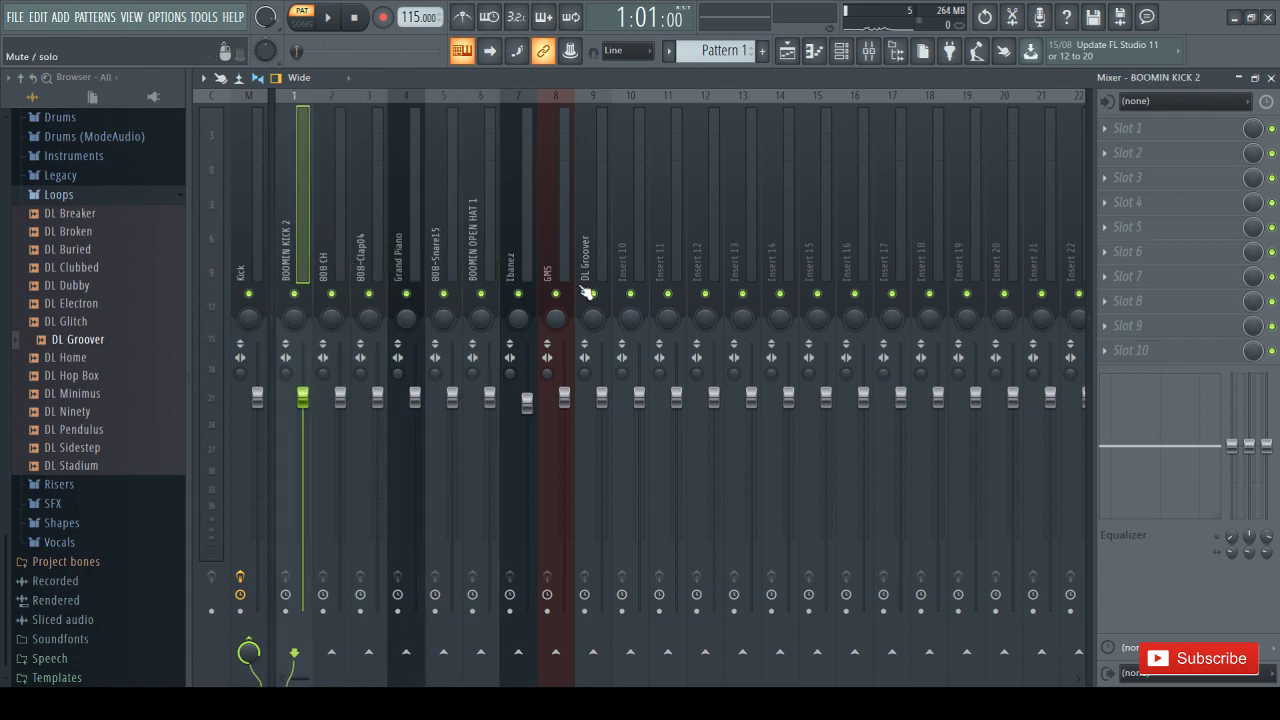
left_click(258, 273)
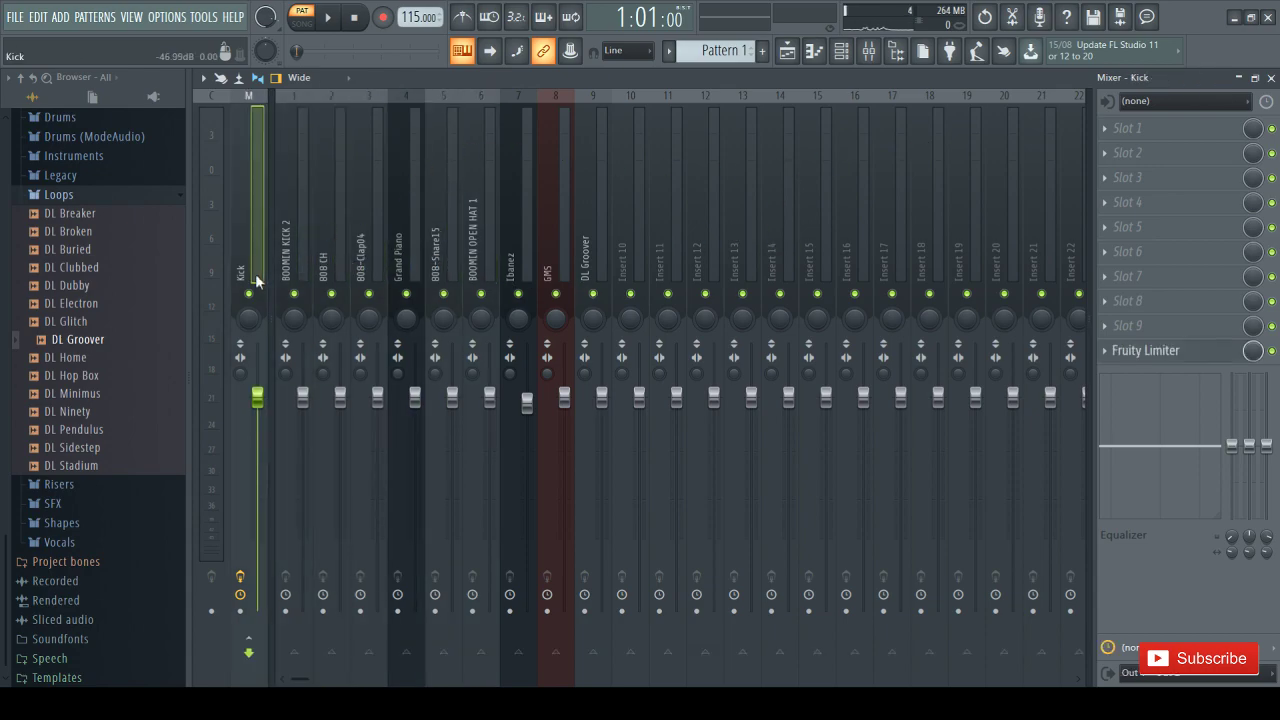
scroll(276, 165, "right", 2)
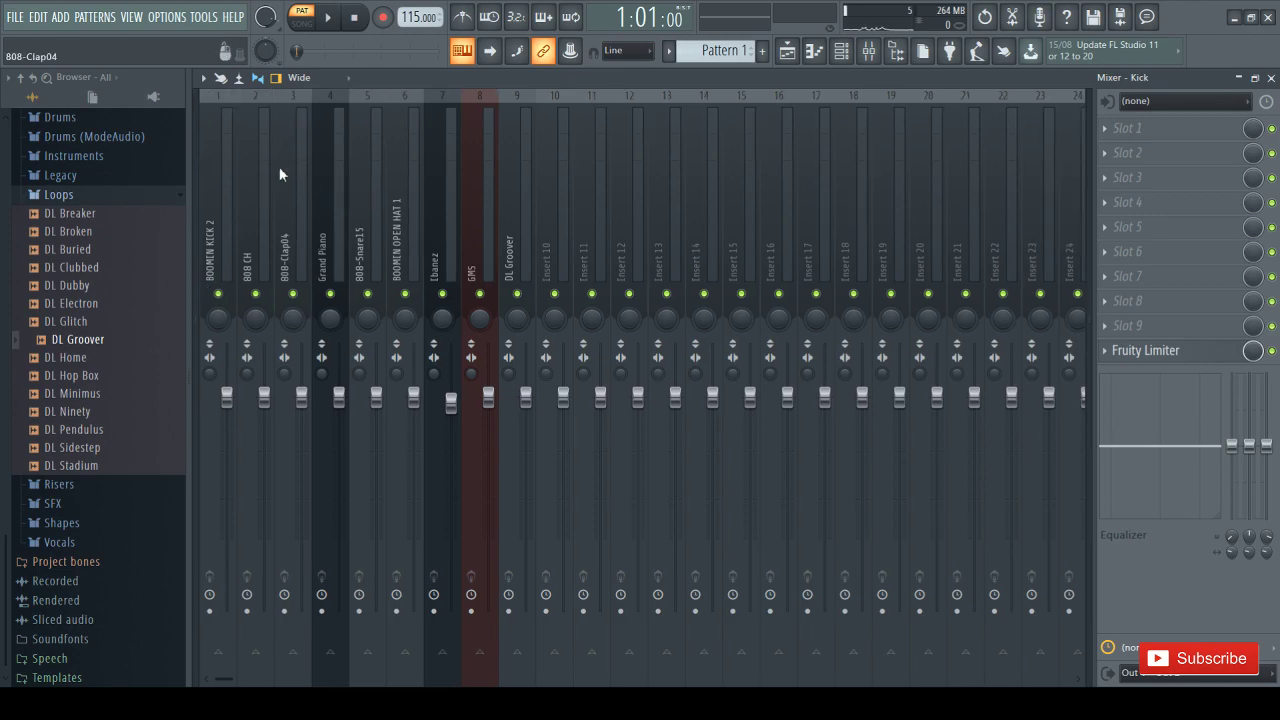
scroll(198, 164, "left", 2)
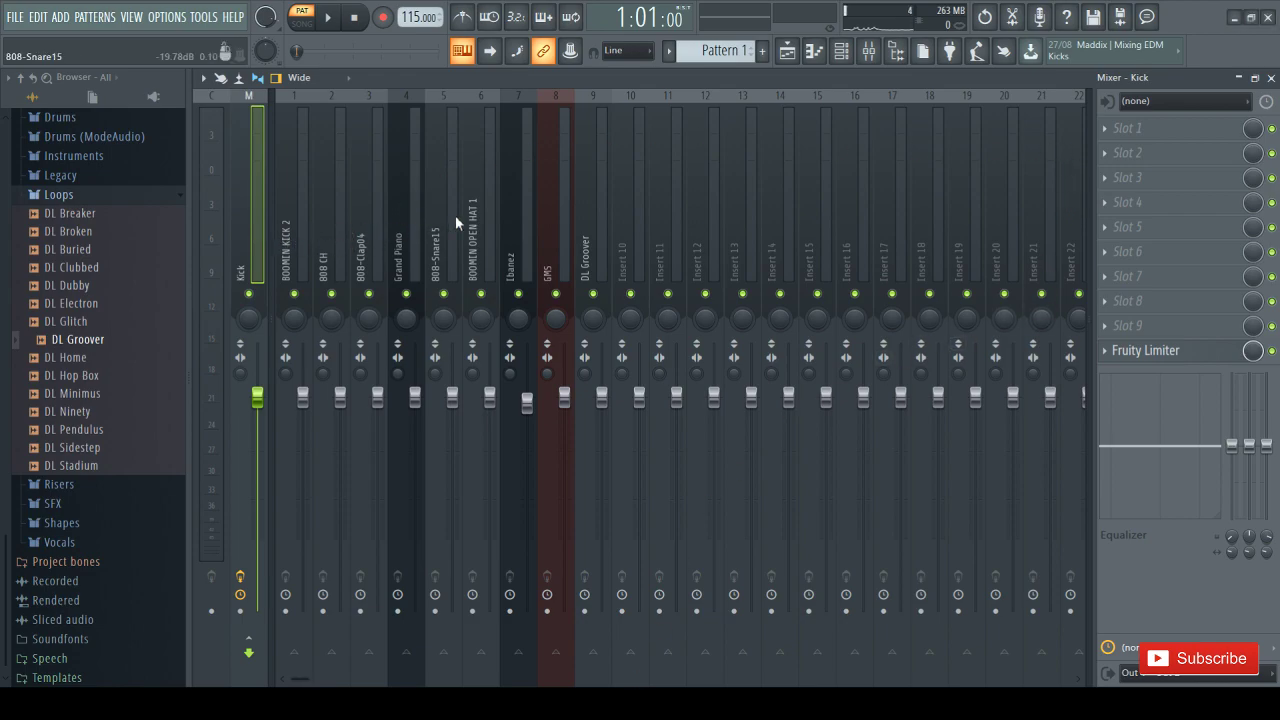
Load Fruity Reeverb 2 in the first effect slot of the Grand Piano track, preview the pattern and minimize the reverb window
left_click(409, 257)
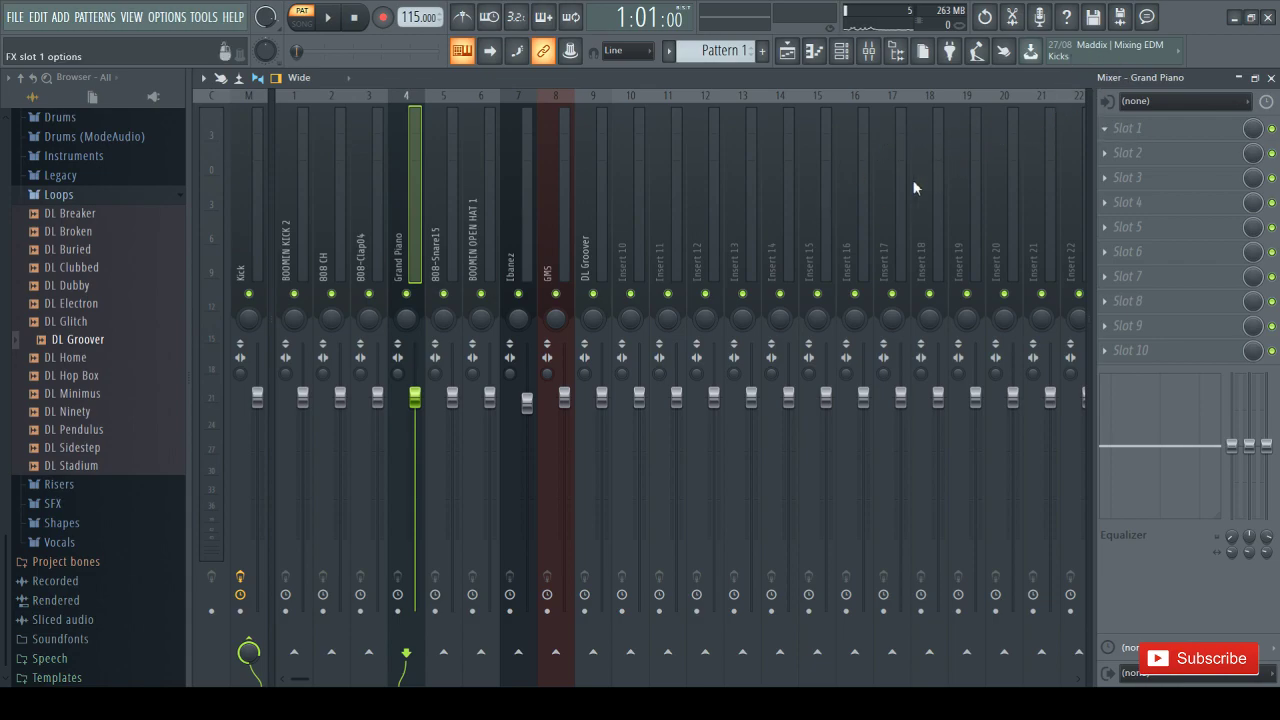
left_click(906, 227)
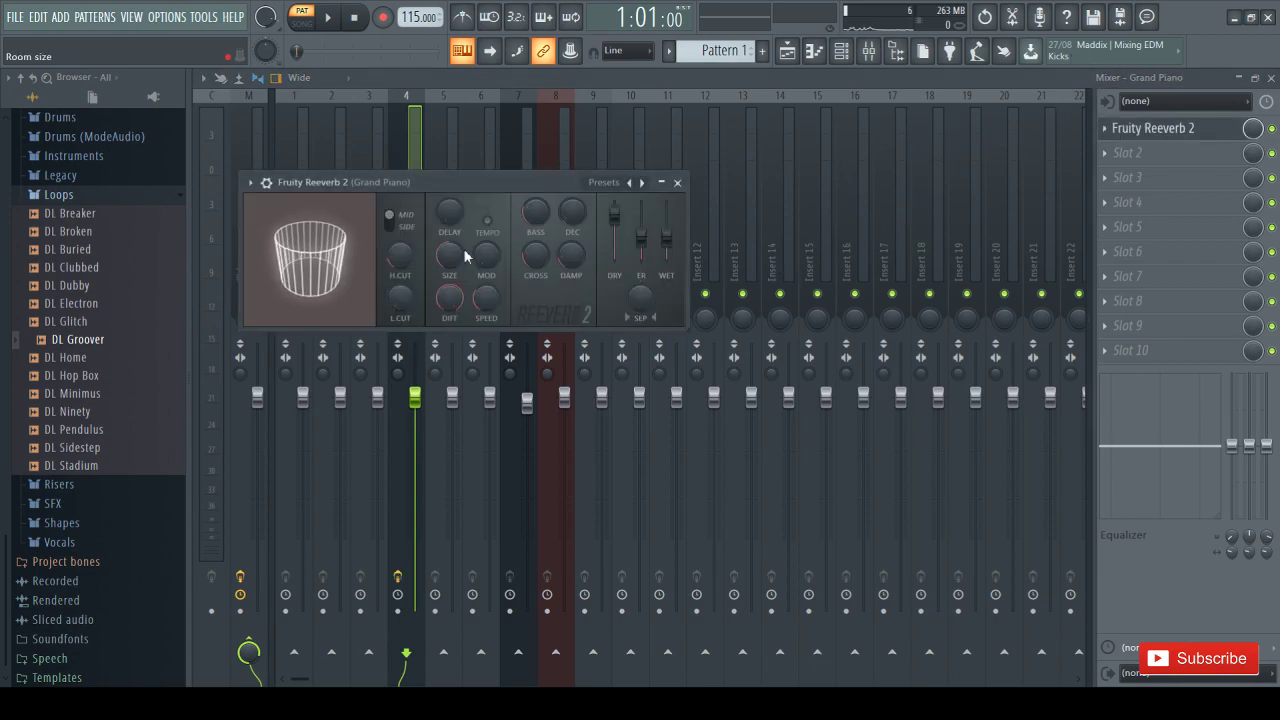
left_click(343, 22)
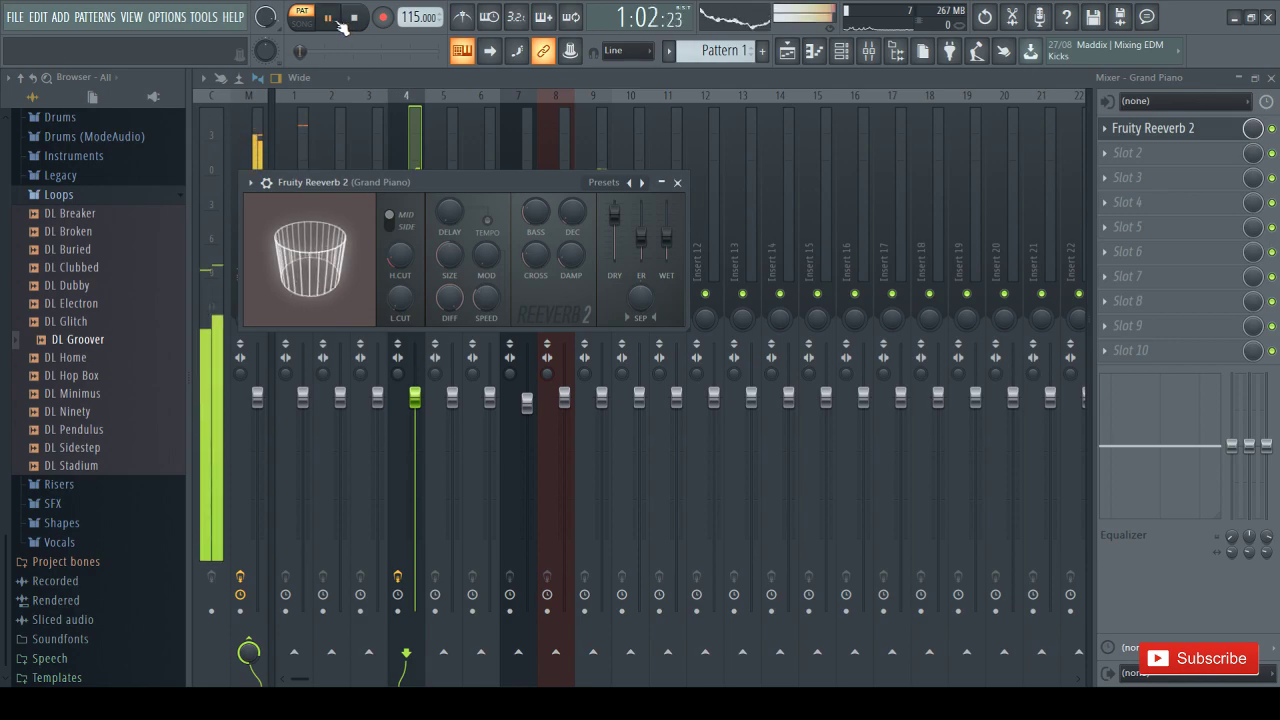
left_click(661, 182)
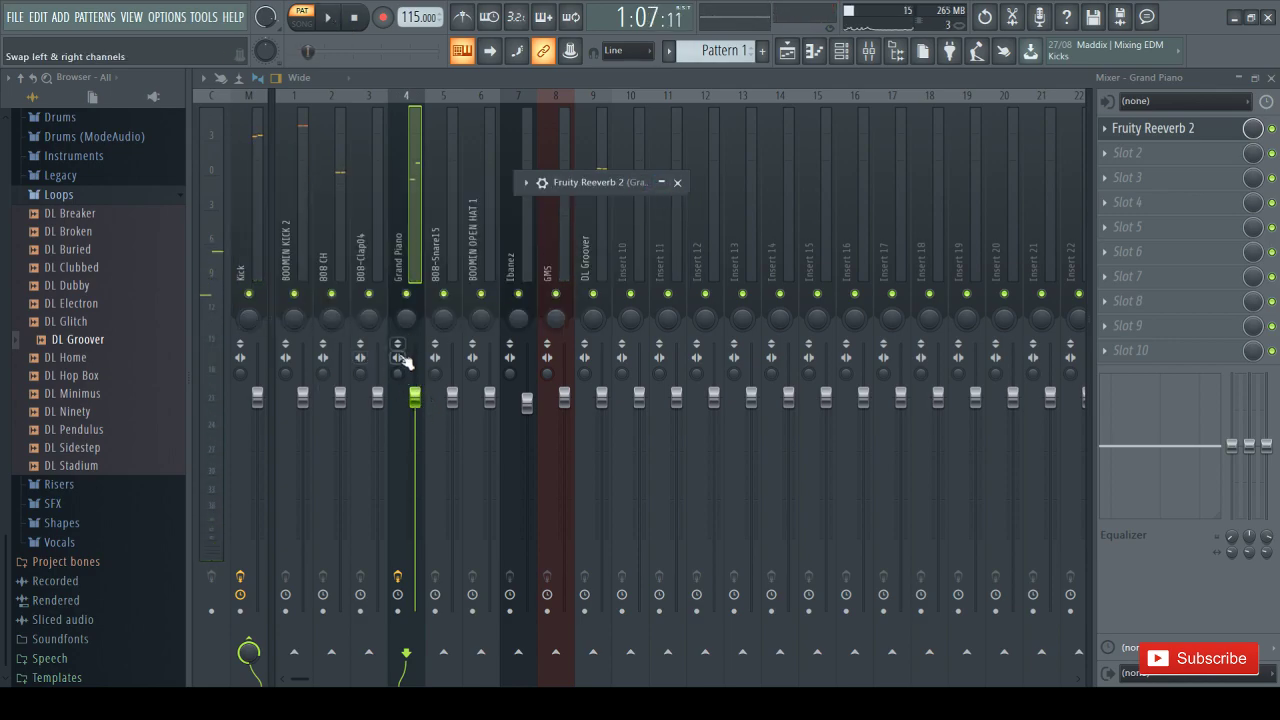
Solo the Grand Piano mixer track, play the pattern and toggle the Kick master track off and back on
right_click(405, 297)
right_click(406, 296)
right_click(406, 296)
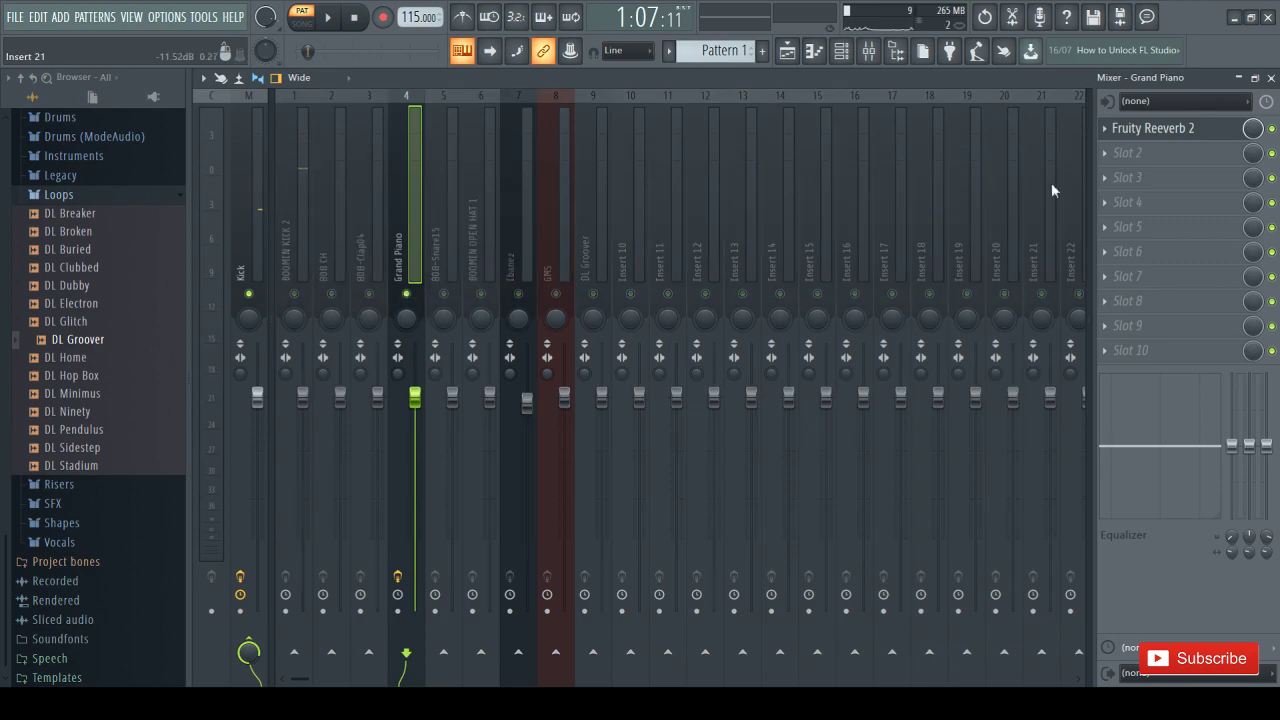
key("space")
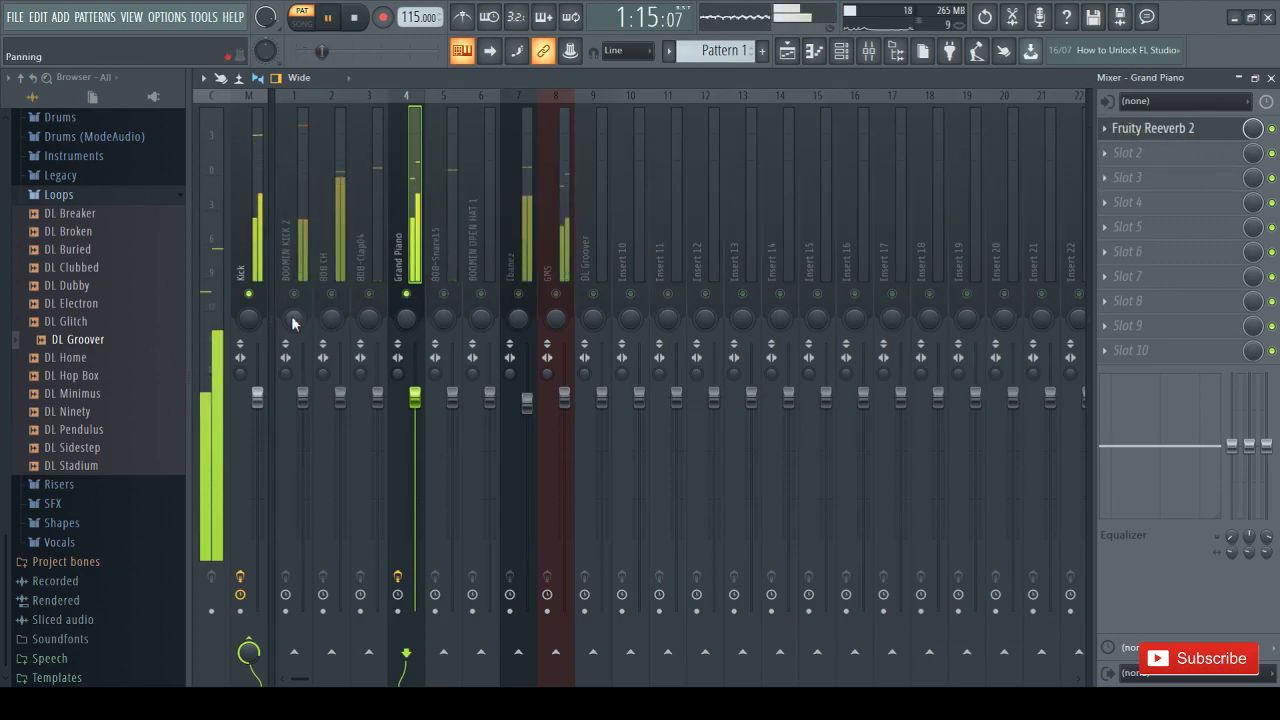
left_click(249, 296)
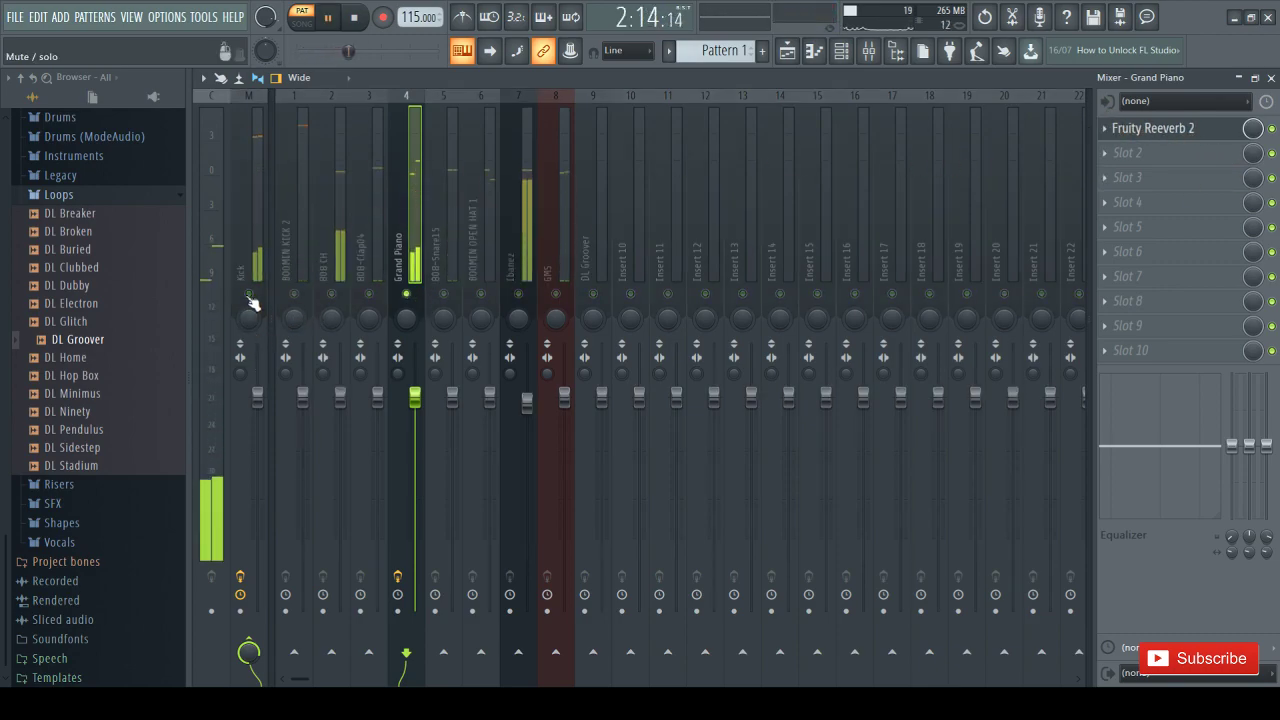
left_click(249, 296)
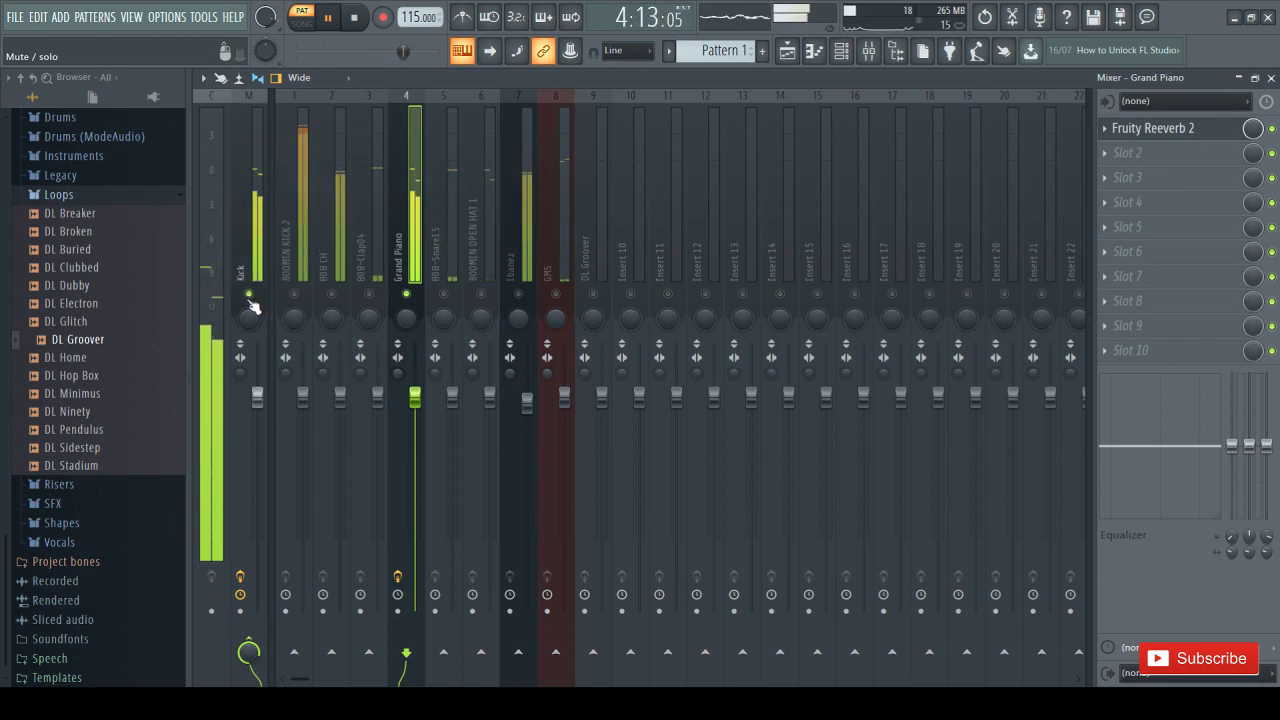
Reopen Fruity Reeverb 2 on the Grand Piano track, examine its decay and wet controls during playback, and close it
key("space")
key("space")
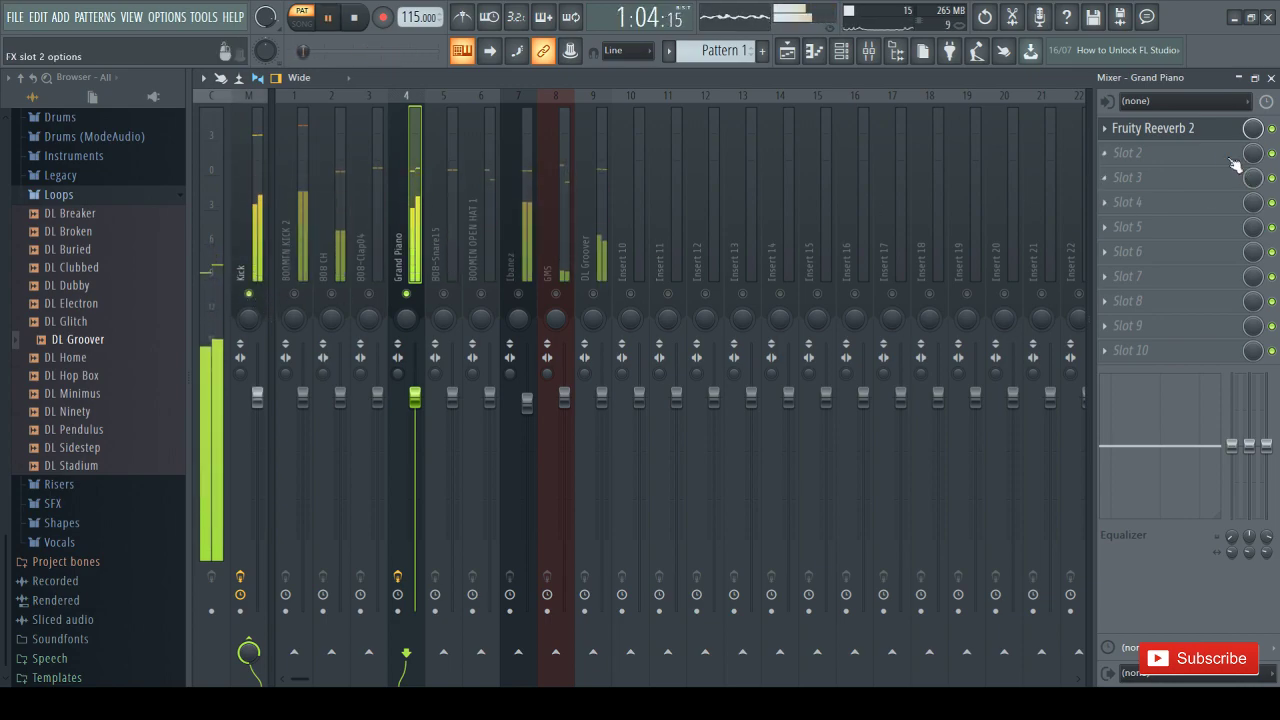
left_click(1128, 127)
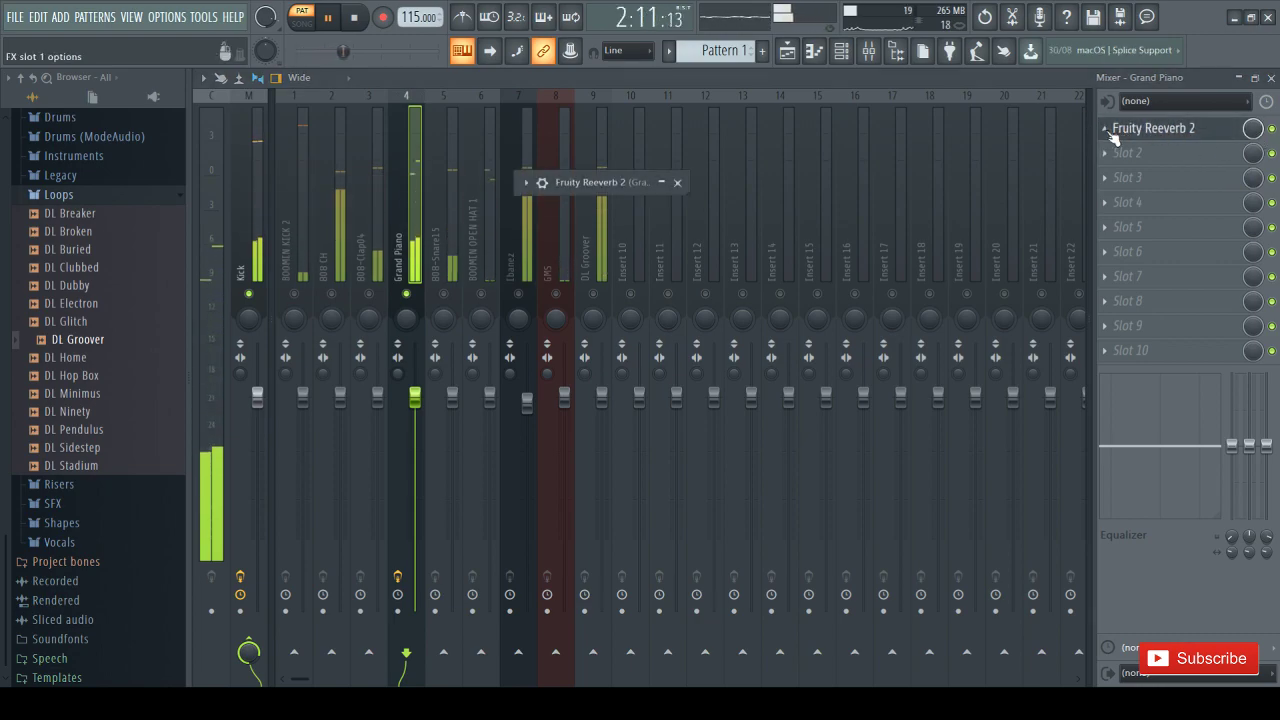
left_click(543, 184)
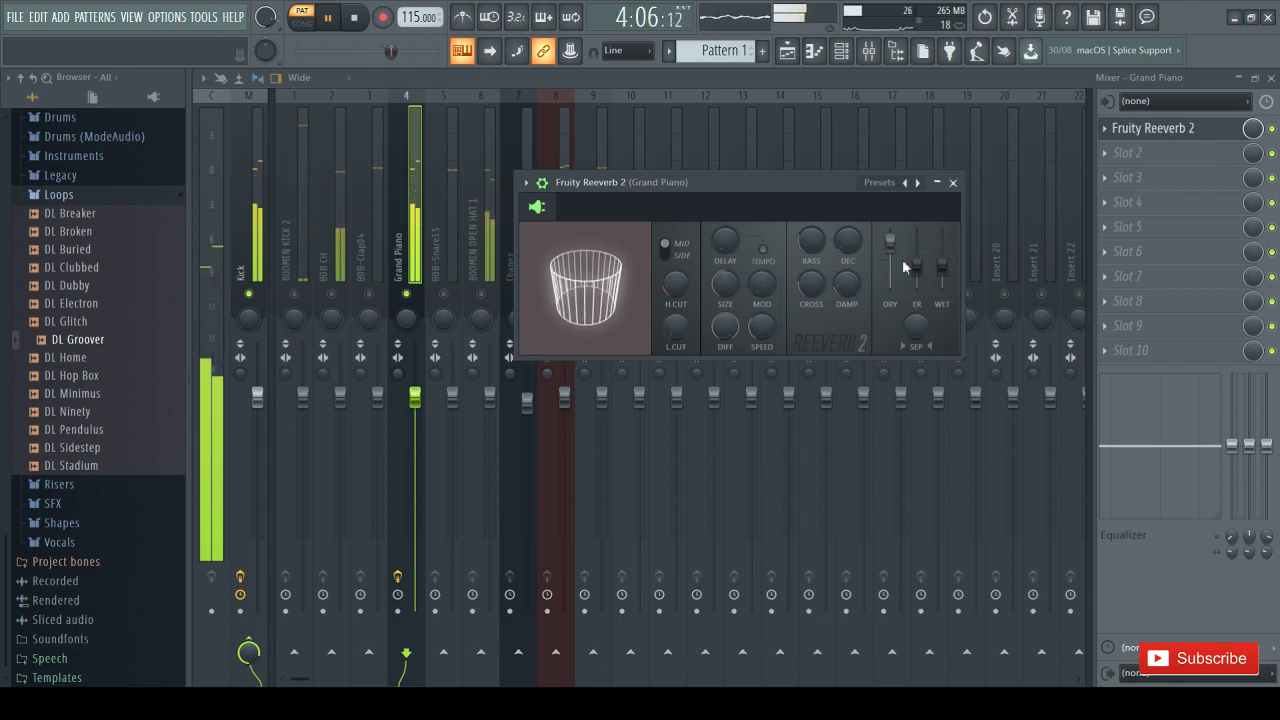
left_click_drag(845, 245, 846, 257)
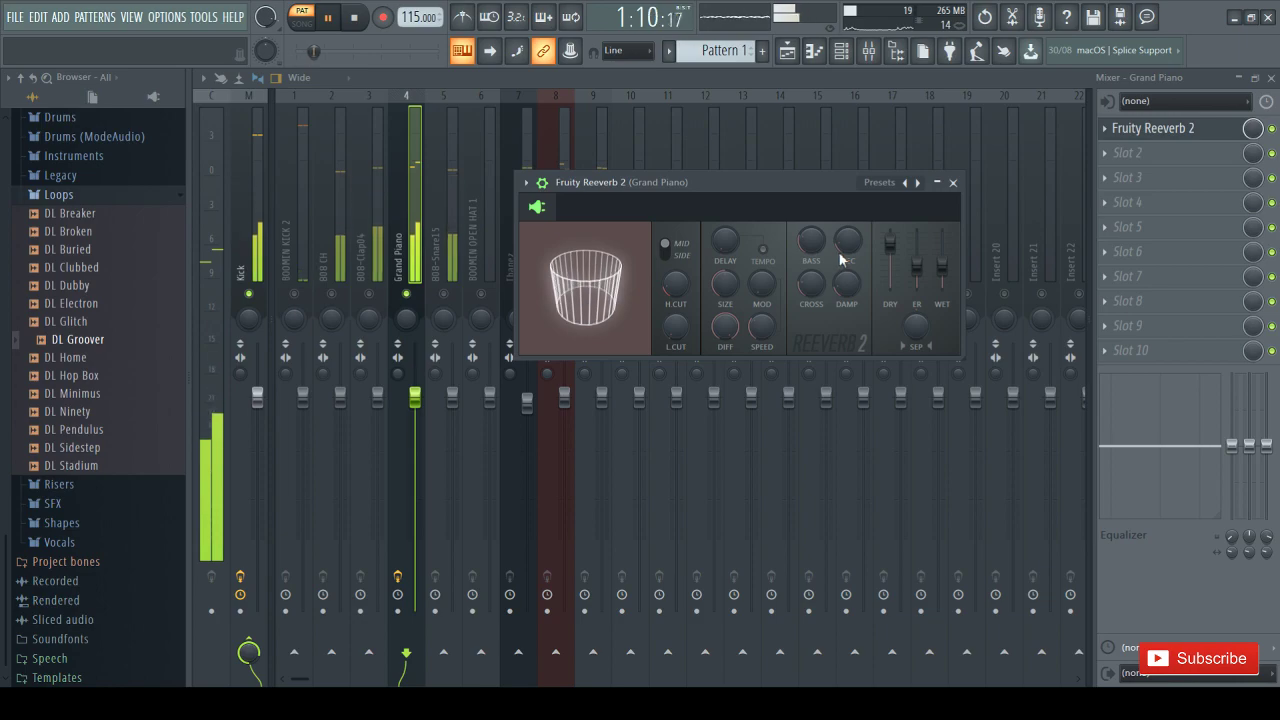
key("space")
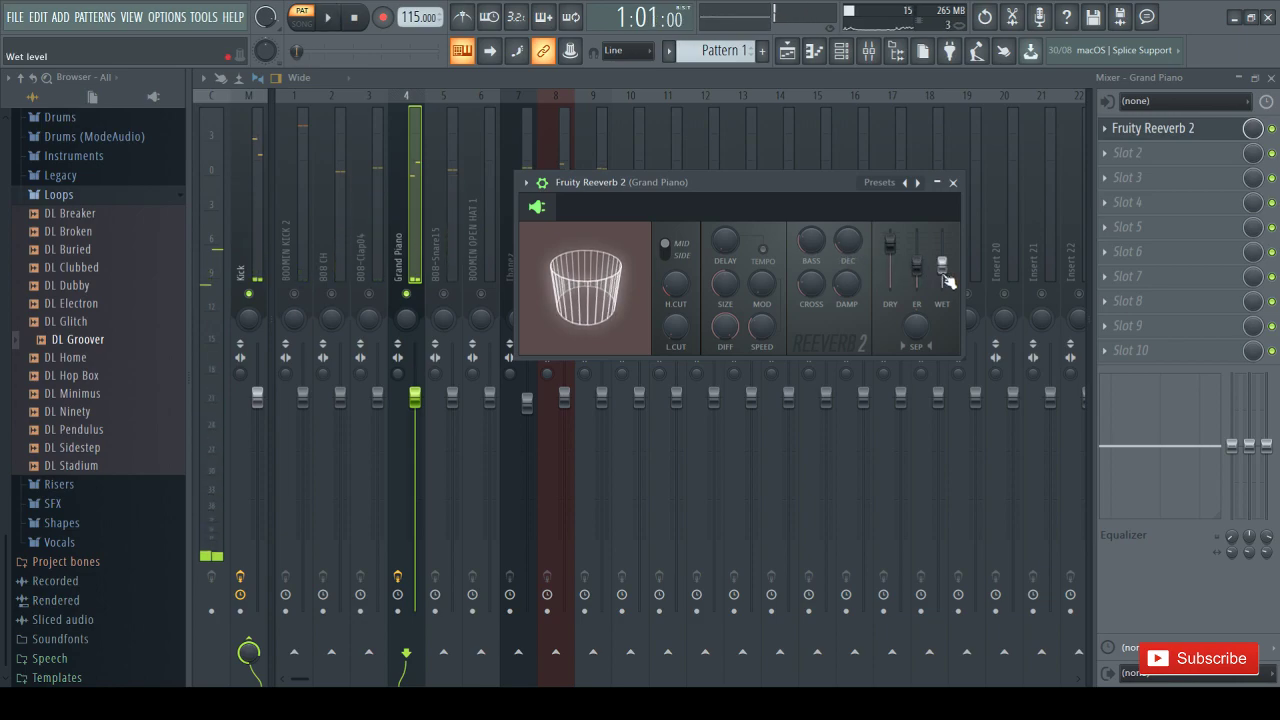
left_click(953, 182)
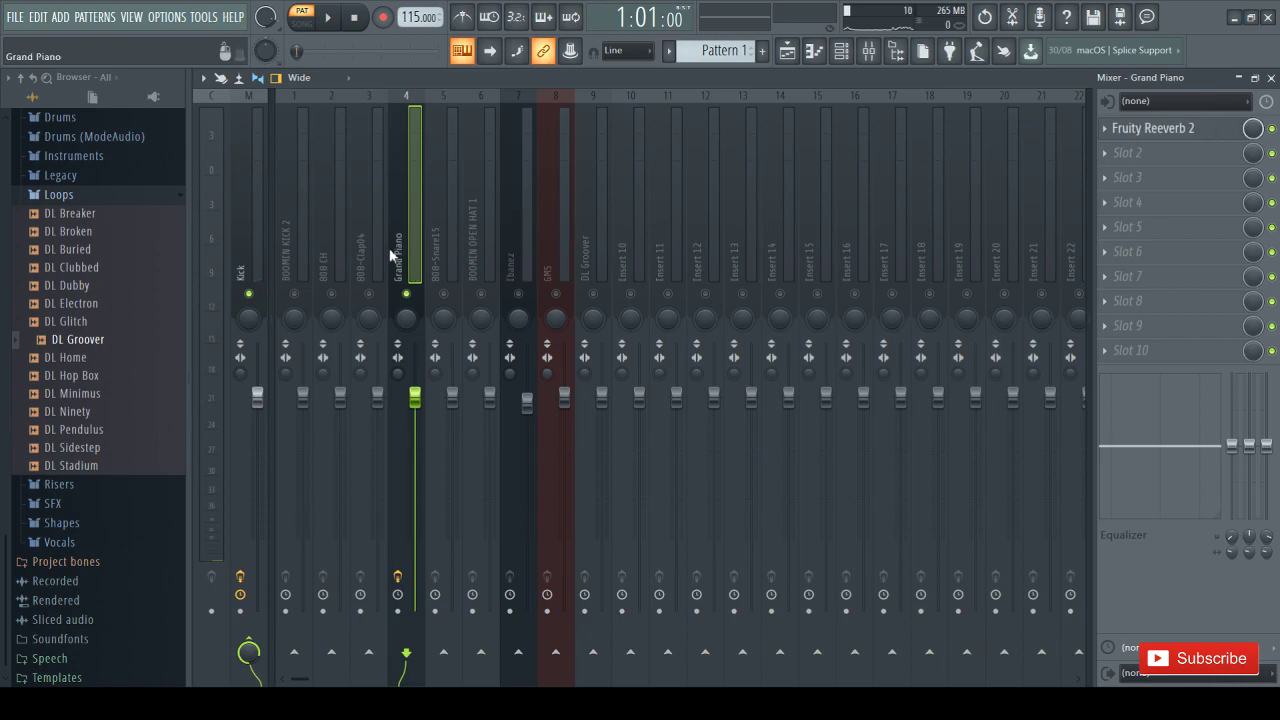
Play the pattern with the Grand Piano unsoloed and lower the DL Groover mixer track's volume
key("space")
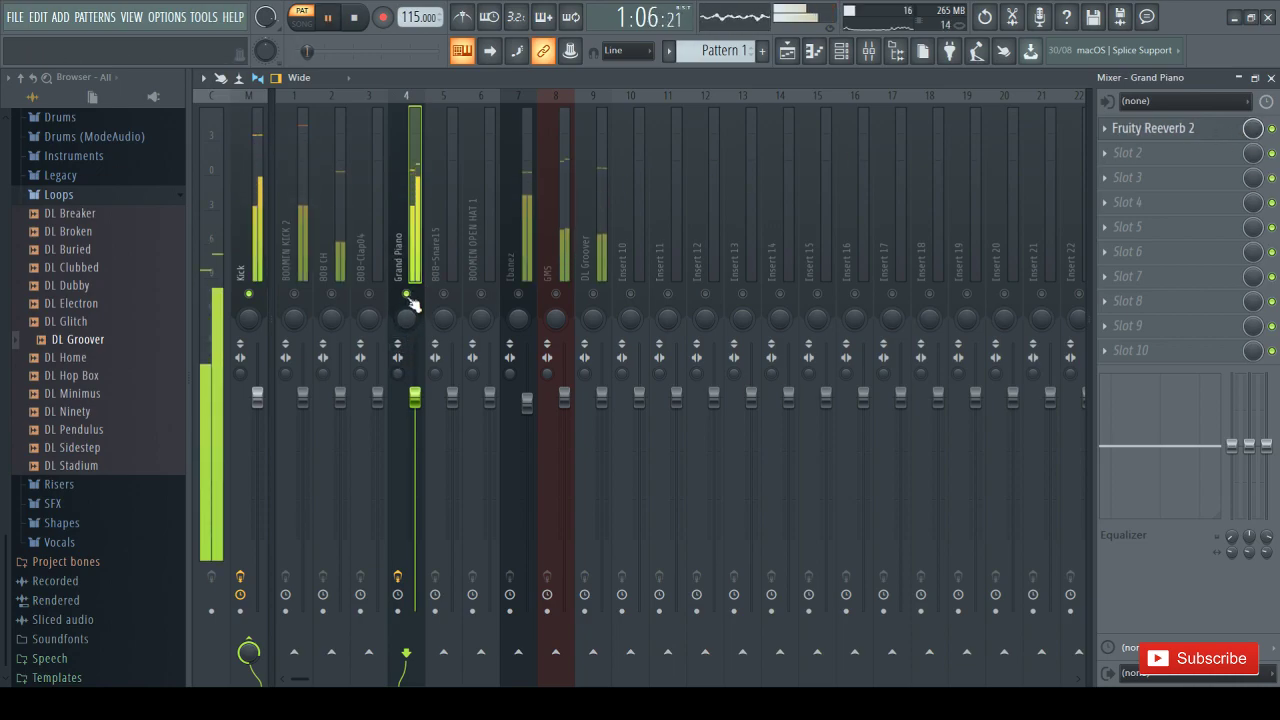
right_click(407, 295)
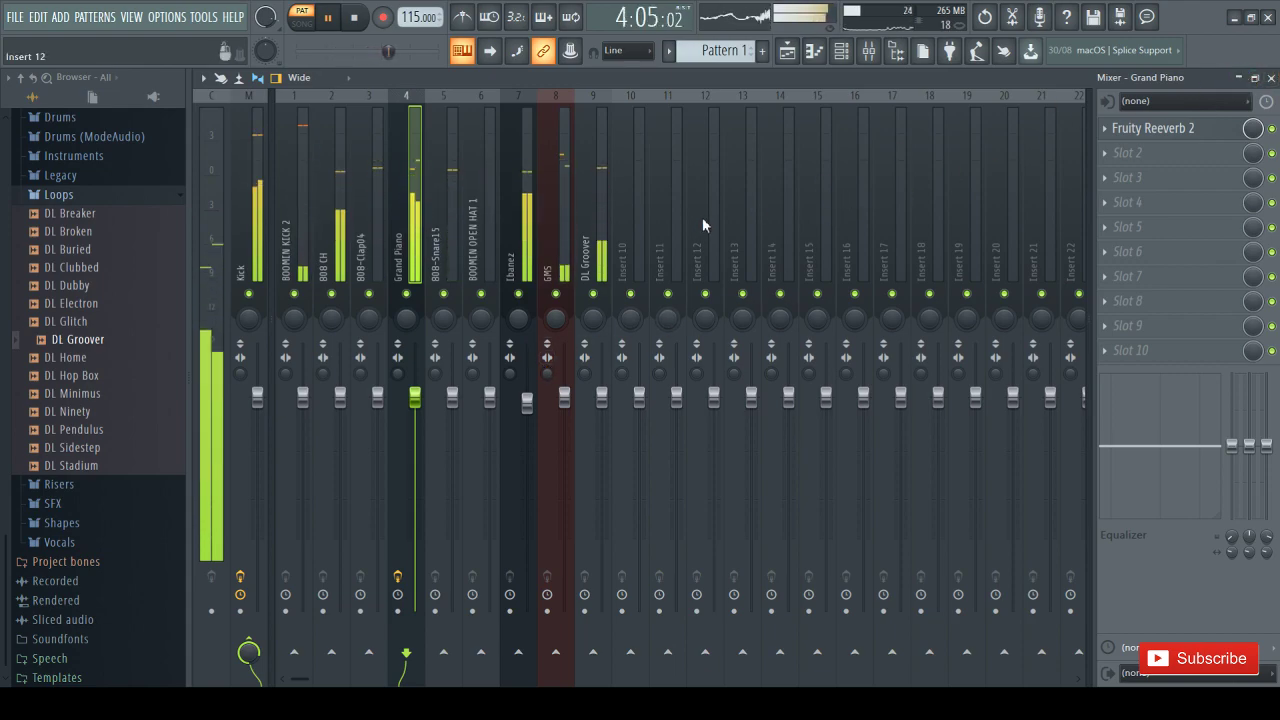
left_click_drag(602, 398, 604, 472)
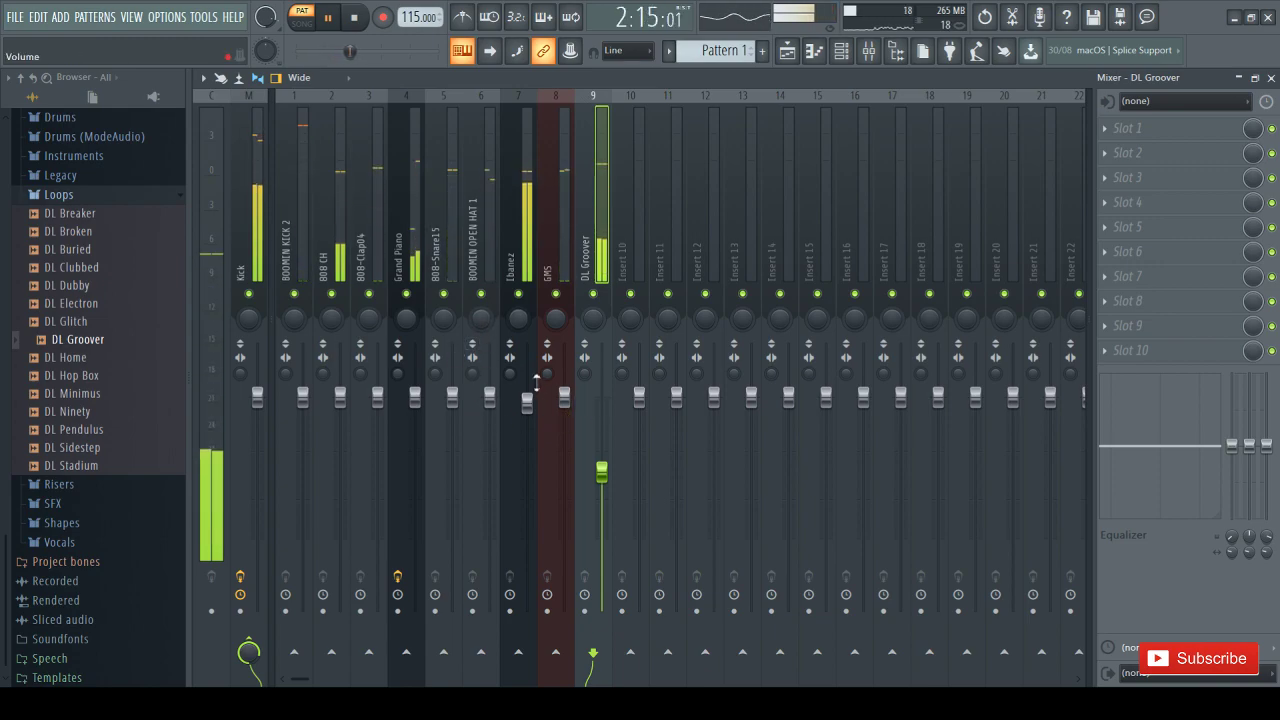
Raise the mixer volumes of the Ibanez, 808-Clap04 and 808-Snare15 tracks during playback
left_click_drag(528, 400, 527, 368)
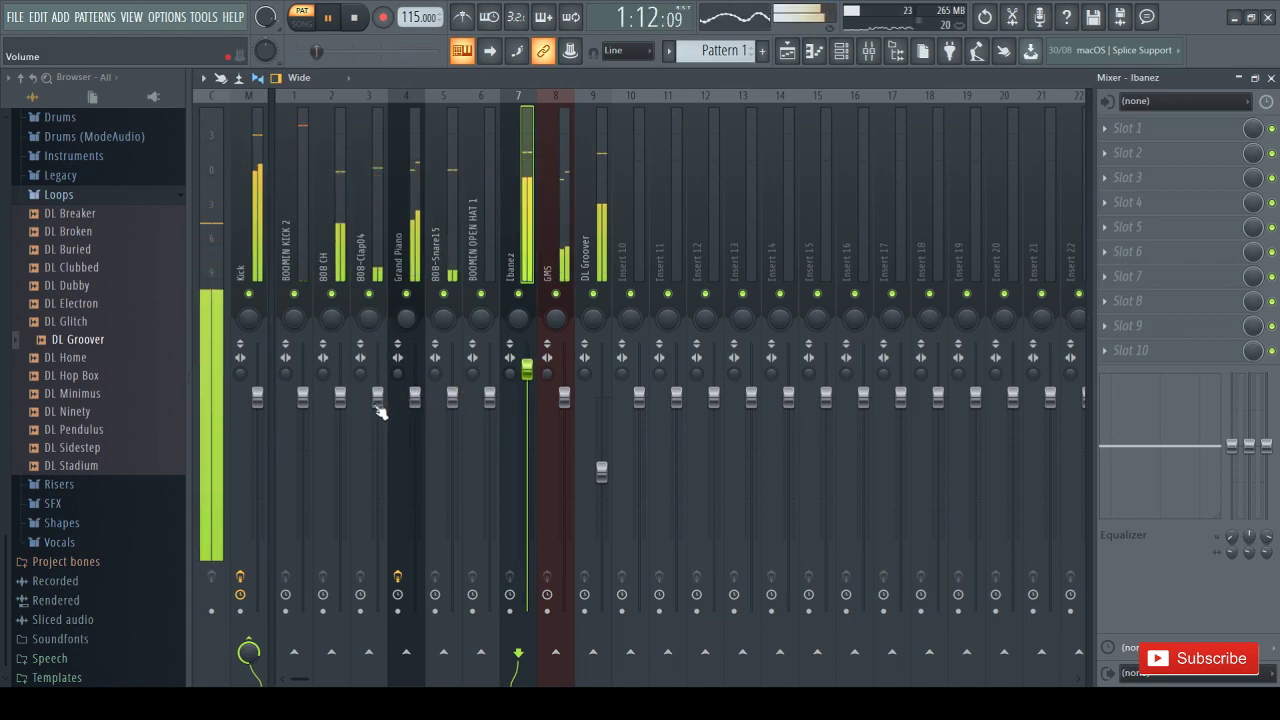
left_click_drag(378, 397, 378, 370)
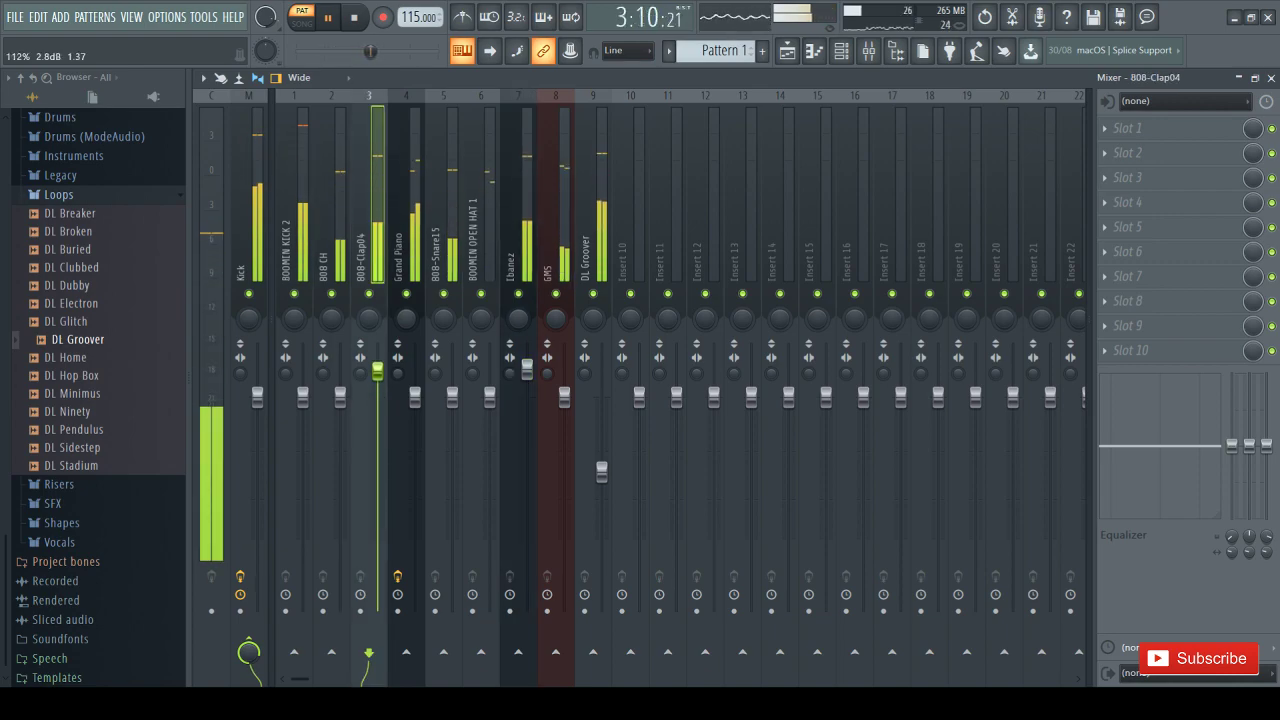
left_click_drag(378, 370, 378, 358)
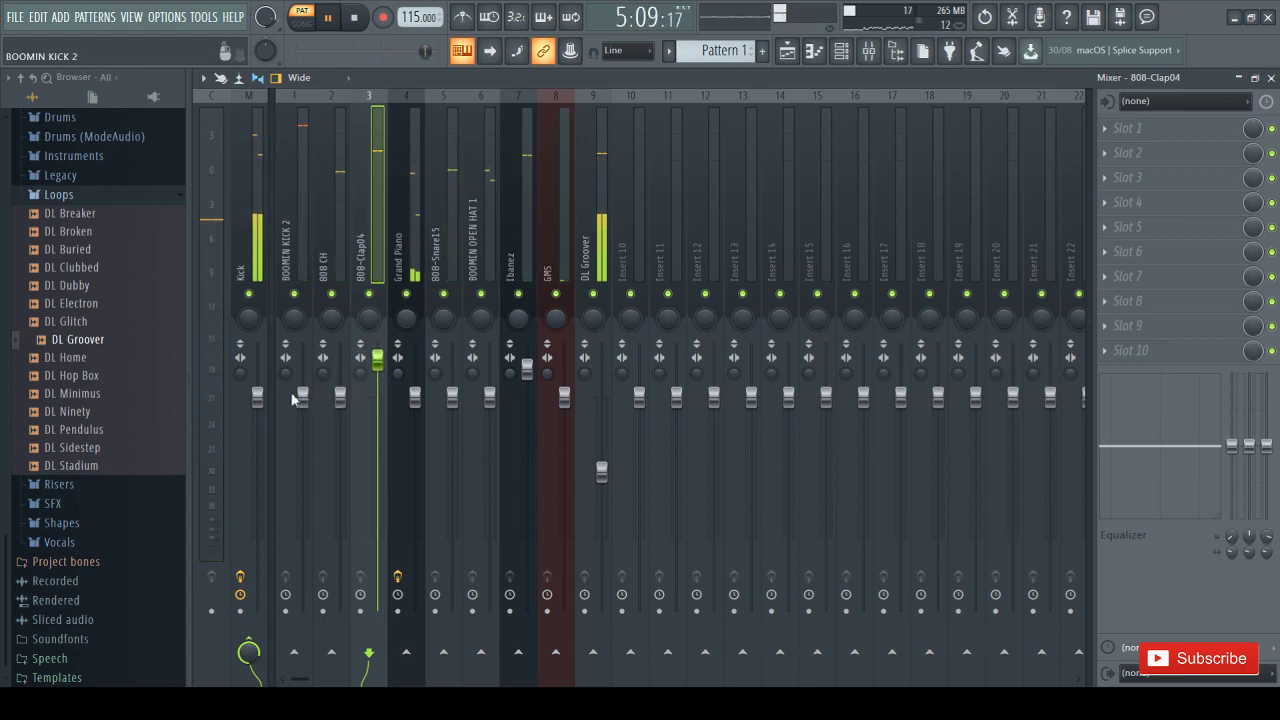
left_click_drag(452, 397, 452, 362)
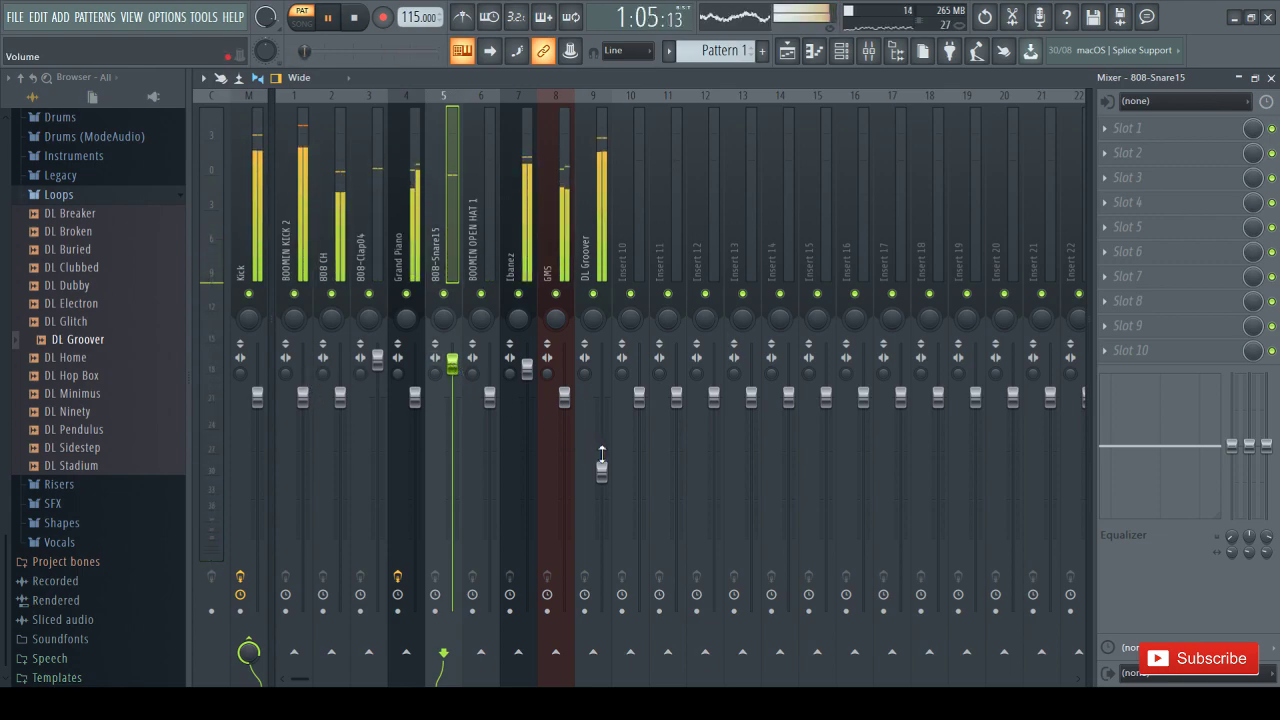
Raise the Kick master volume slightly, lower the GMS track's volume, and pause playback with the mixer minimized
mouse_move(257, 398)
left_mouse_down()
mouse_move(257, 540)
mouse_move(257, 344)
mouse_move(257, 393)
left_mouse_up()
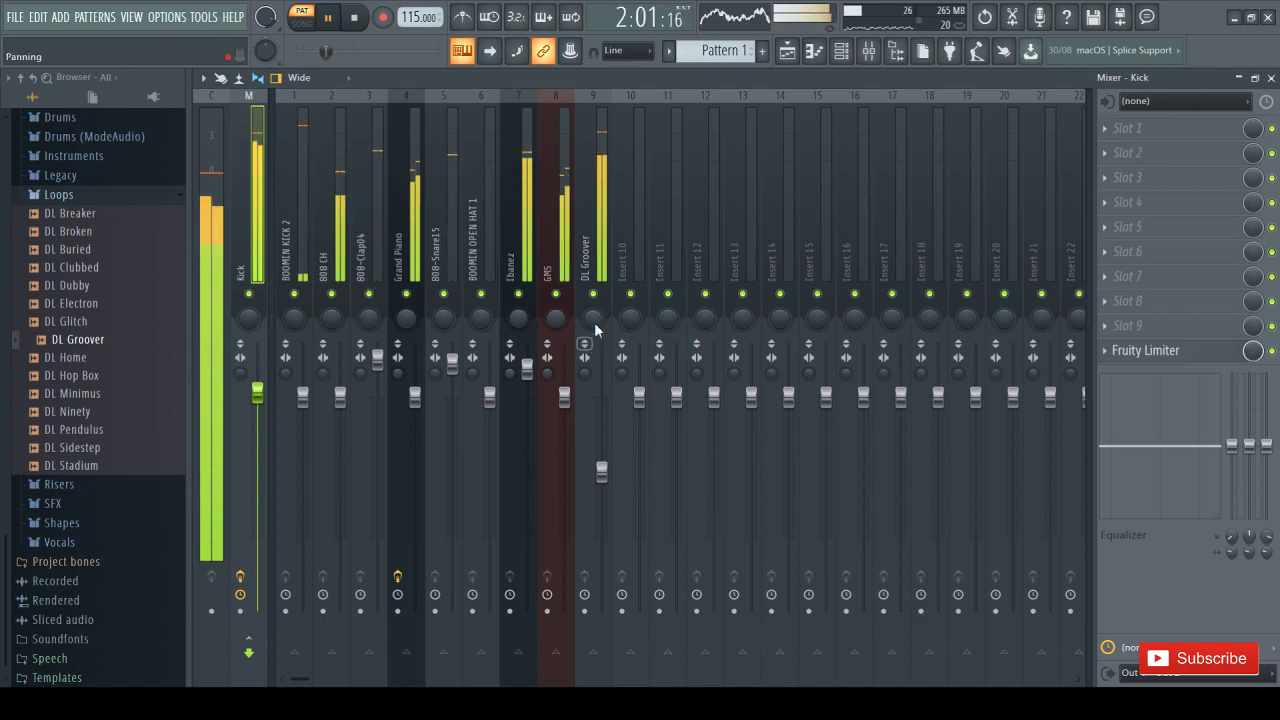
left_click_drag(566, 404, 570, 425)
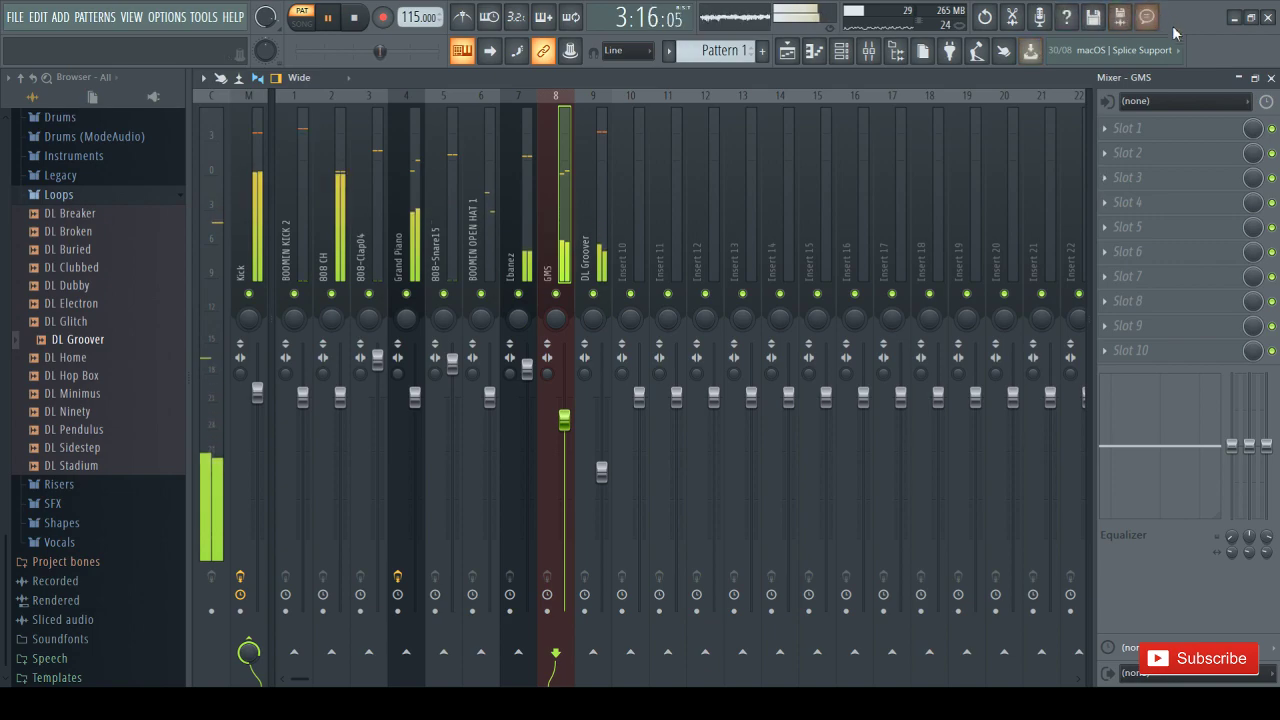
left_click(1239, 78)
left_click(329, 19)
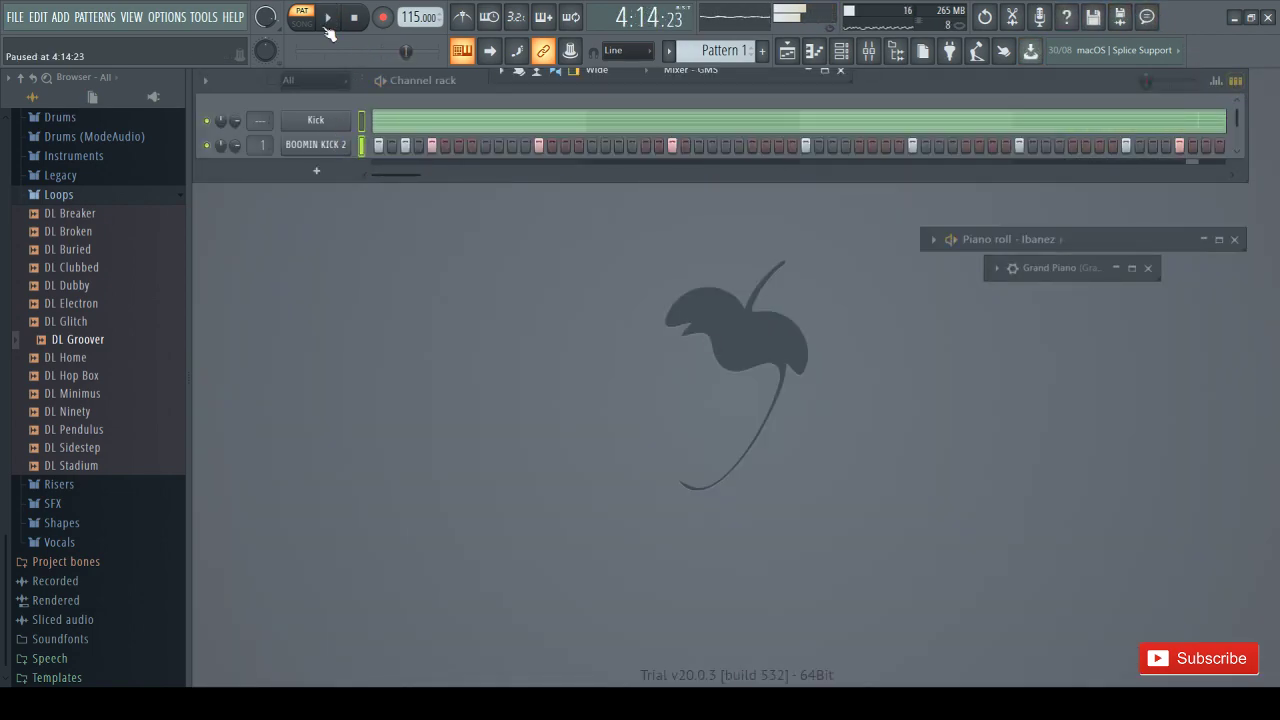
Add the Sytrus synth string preset Cello as a new channel, audition it and close its plugin window
left_click_drag(383, 185, 397, 410)
scroll(60, 200, "up", 5)
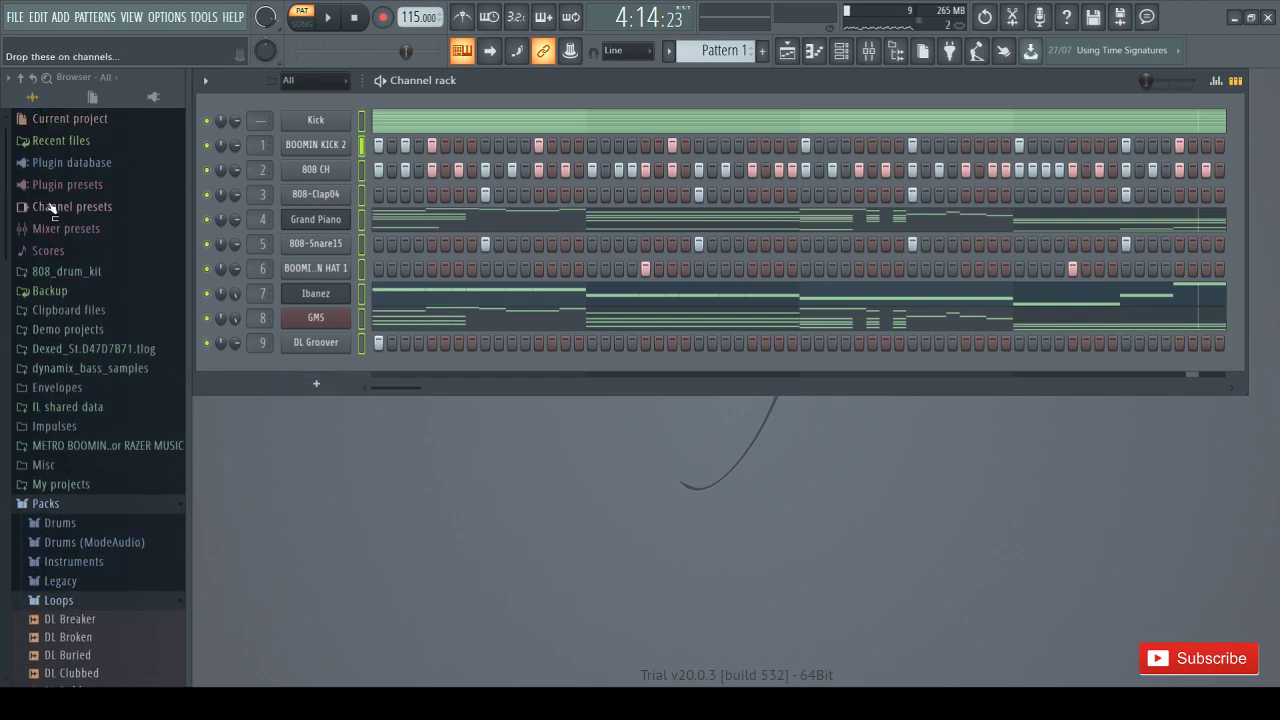
left_click(47, 78)
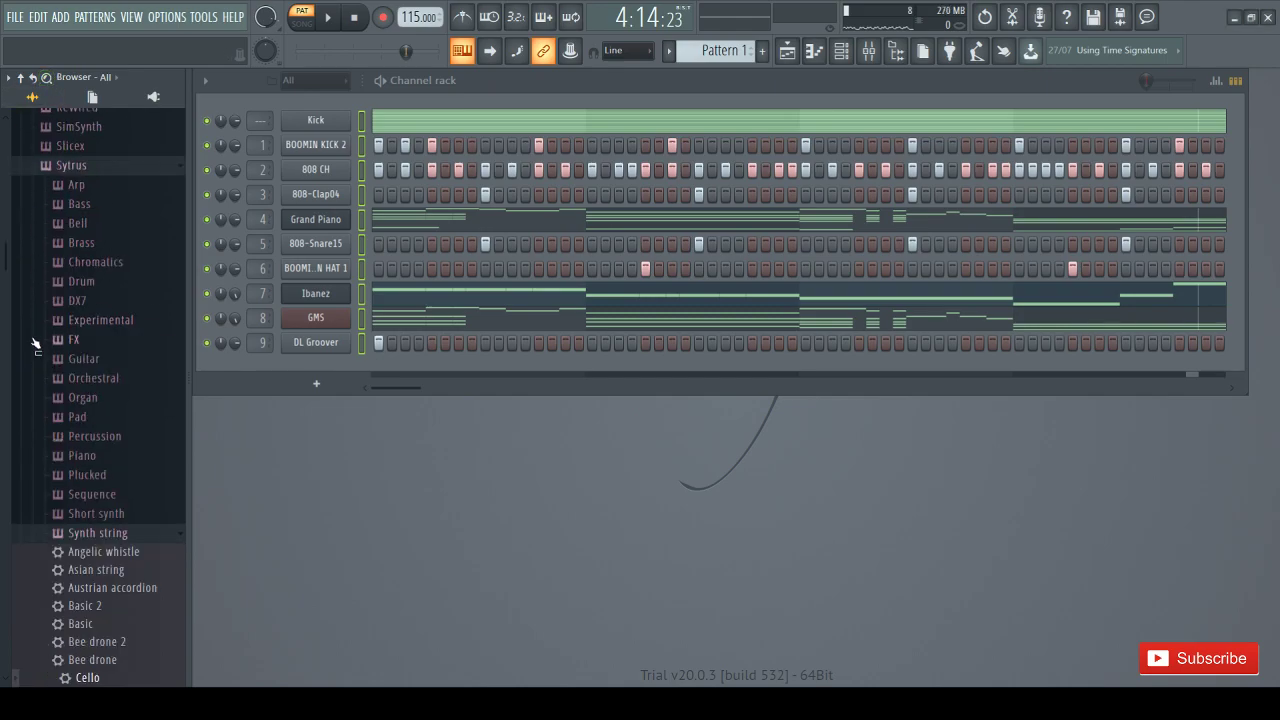
scroll(35, 345, "down", 2)
left_click_drag(316, 412, 309, 367)
left_click_drag(600, 598, 881, 590)
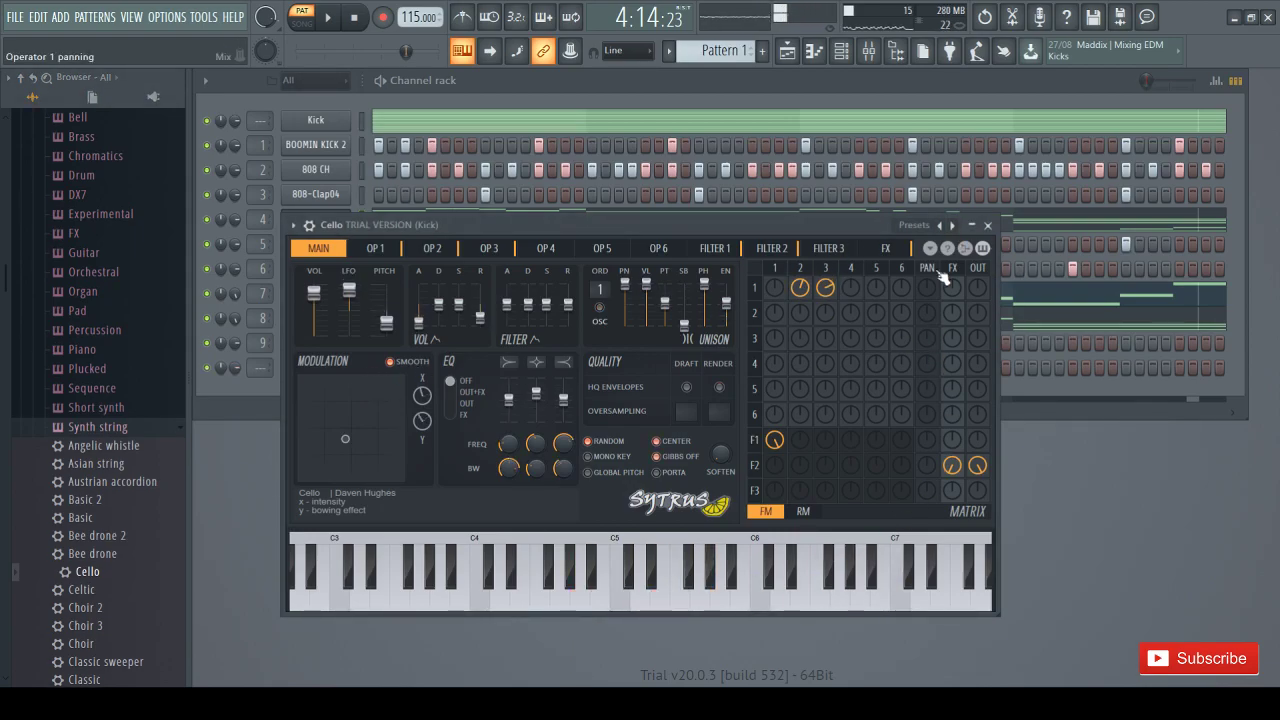
left_click(987, 226)
Copy the opening GMS chord (C6, D#6, G6, C7) into the Cello piano roll and stretch it to fill bar 1
left_click(393, 365)
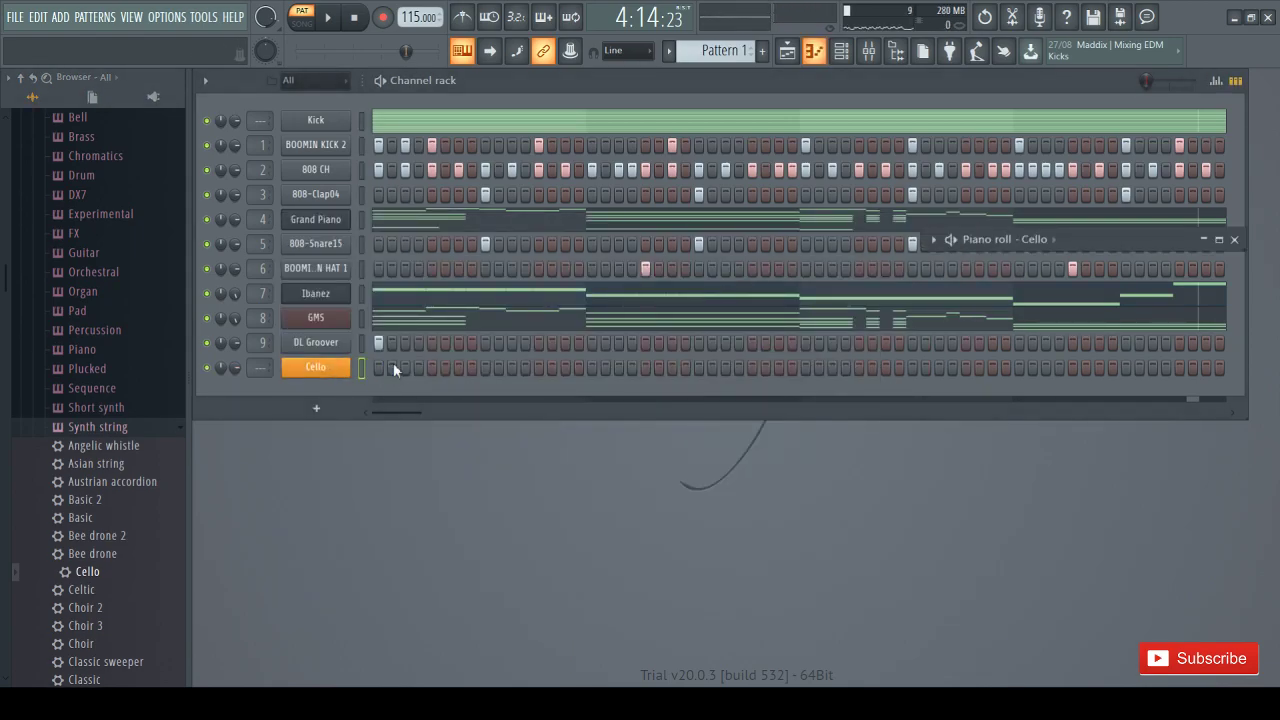
left_click(1221, 242)
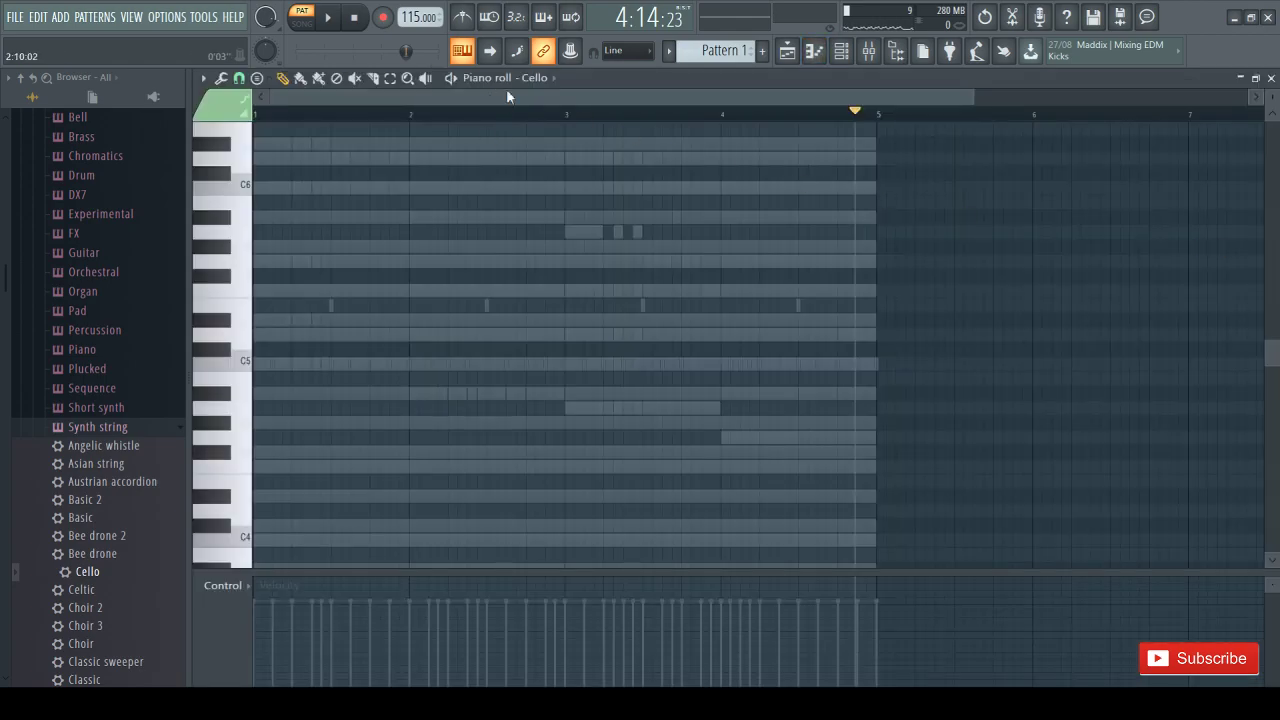
double_click(572, 230)
scroll(876, 170, "up", 2)
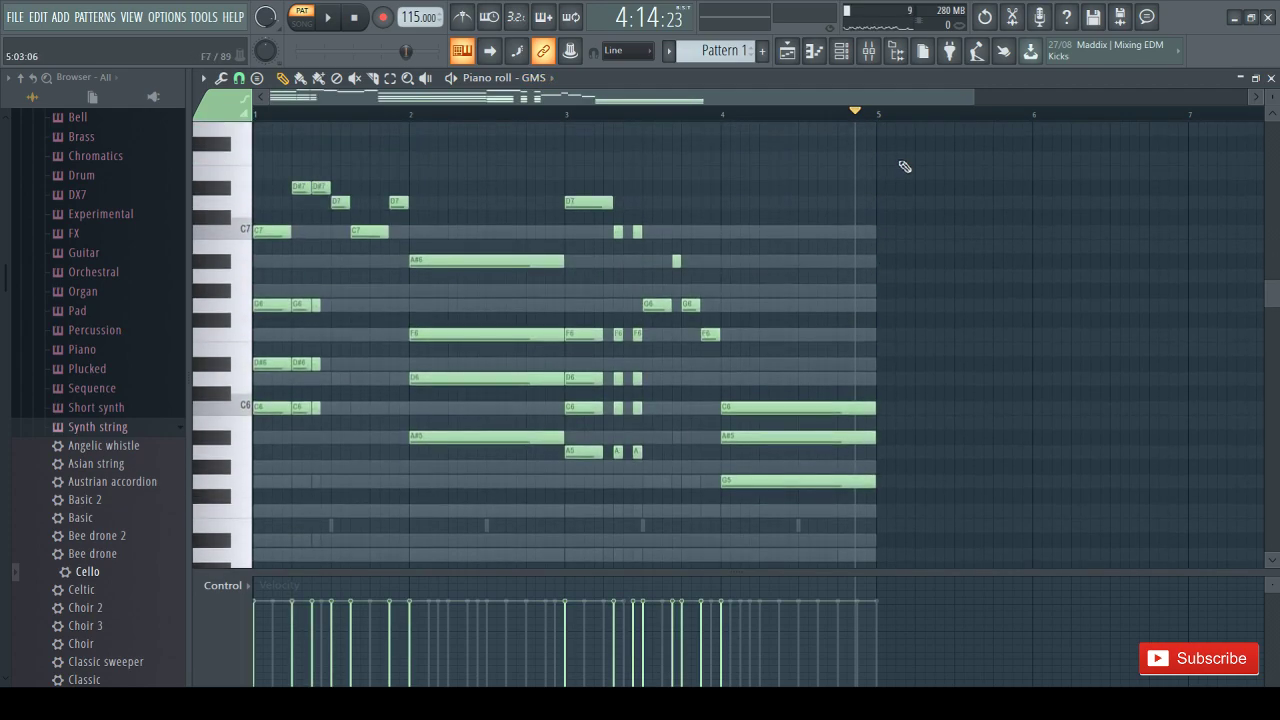
left_click_drag(302, 210, 268, 271)
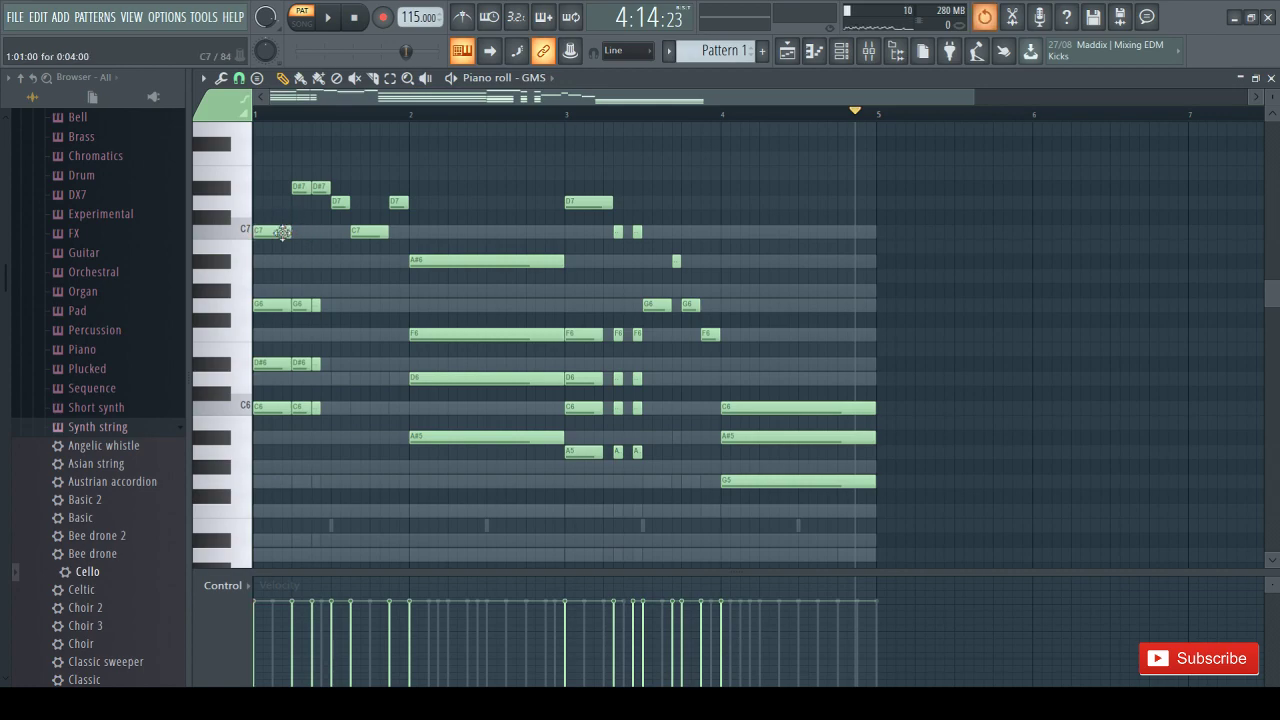
left_click_drag(277, 268, 227, 467)
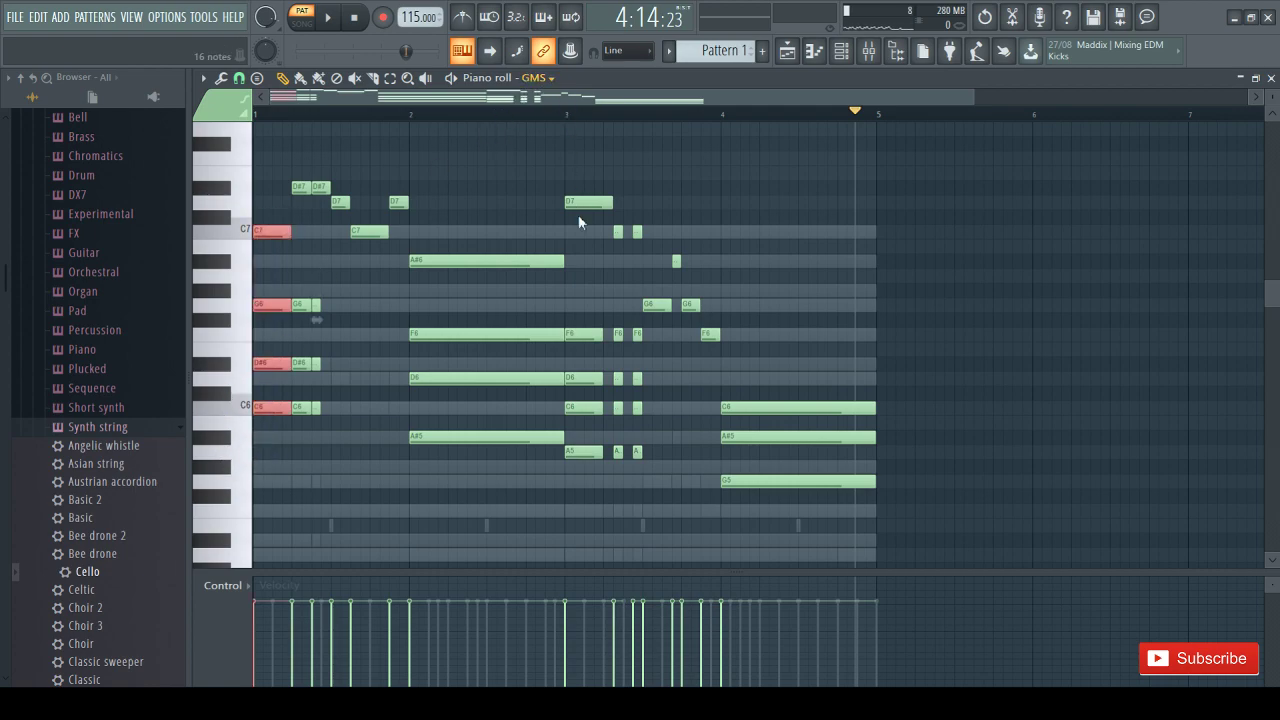
left_click(579, 254)
key("ctrl+v")
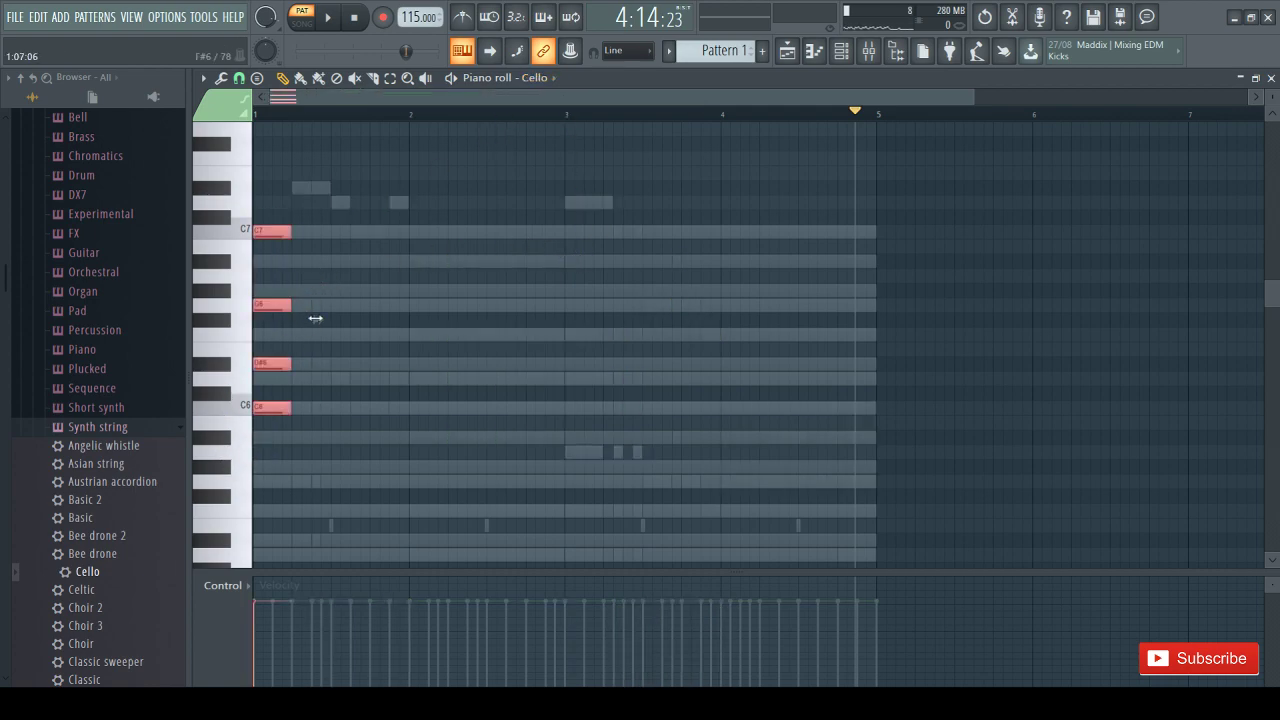
left_click_drag(315, 318, 425, 303)
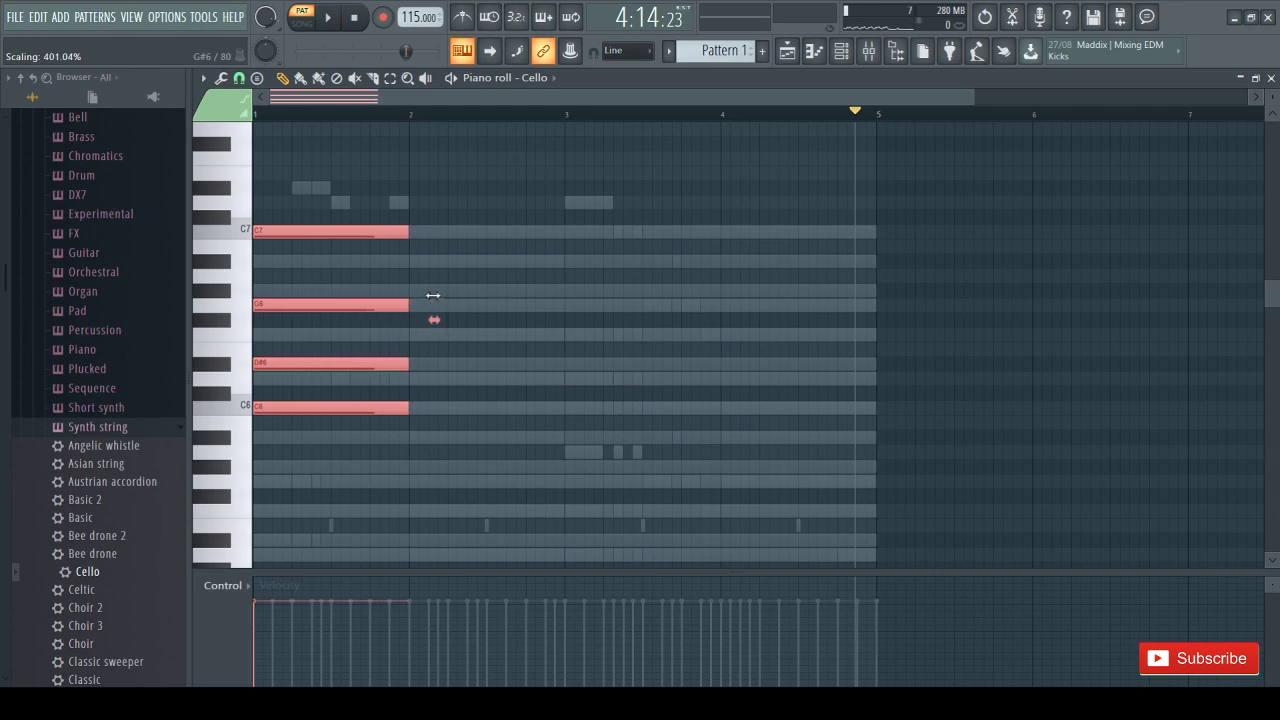
left_click(449, 297)
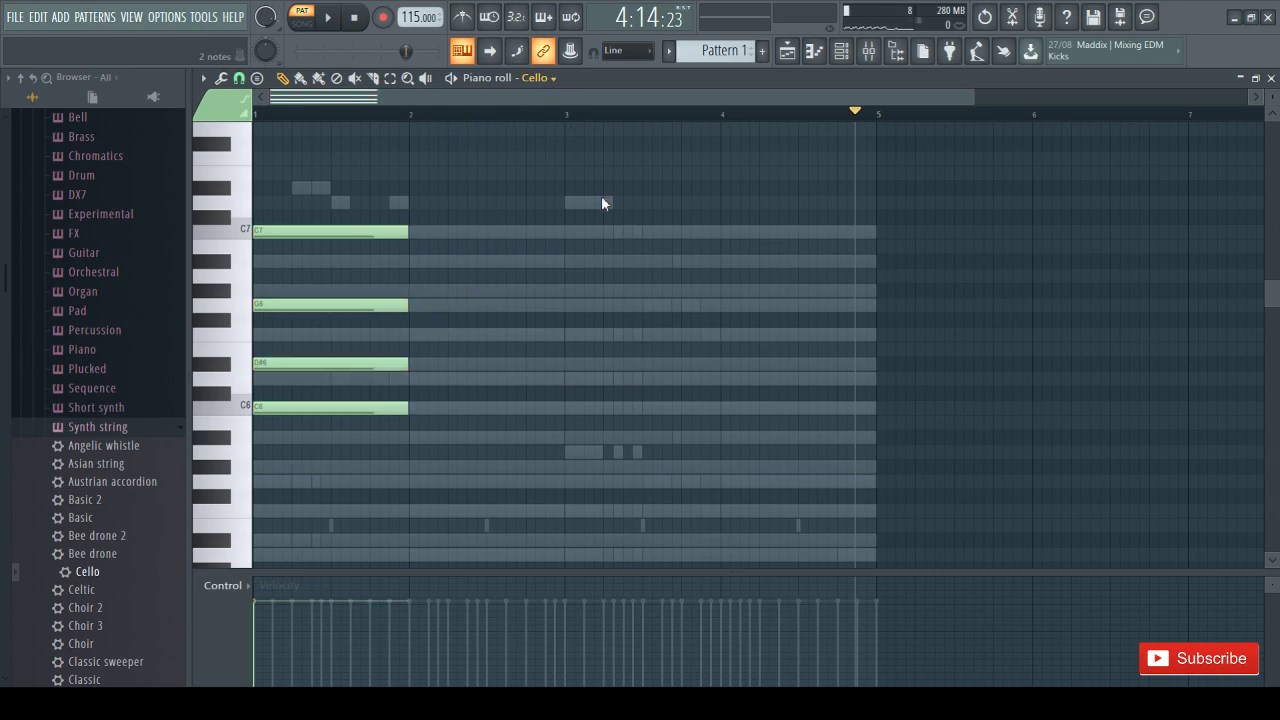
Copy the bar 2 GMS chord (A#5, D6, F6, A#6) into the Cello piano roll at bar 2
double_click(588, 240)
left_click_drag(544, 210, 388, 504)
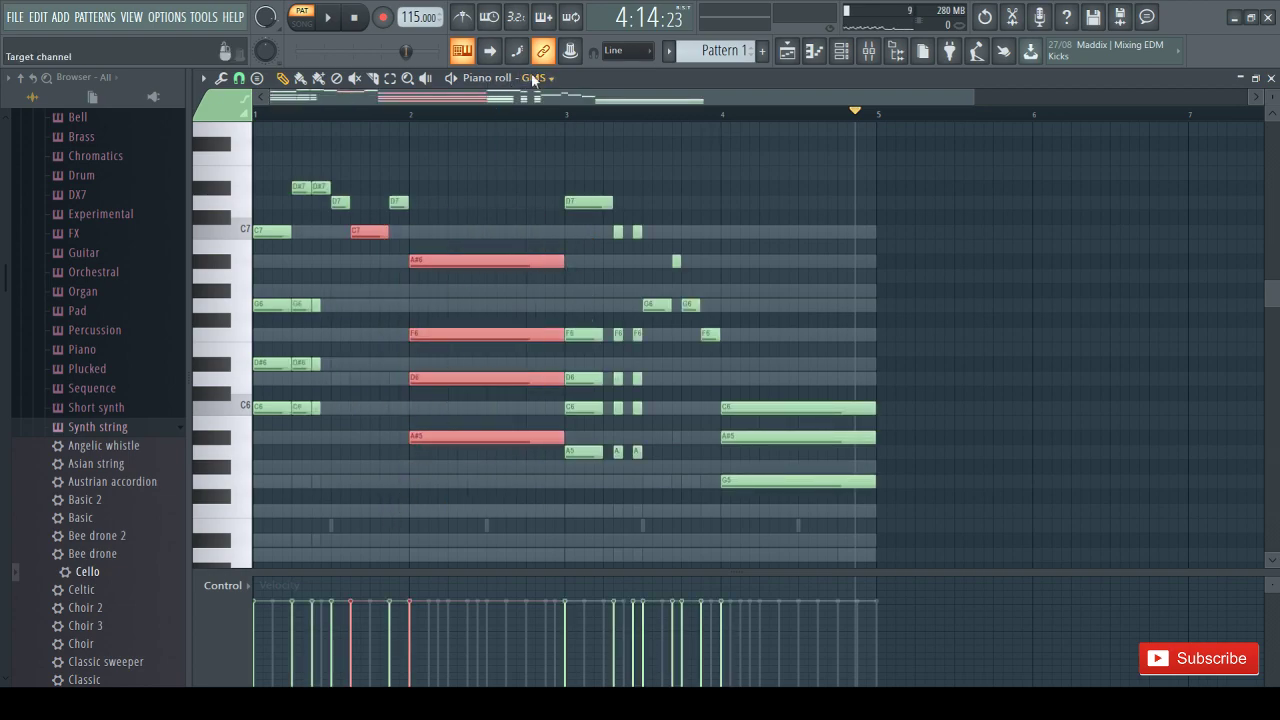
right_click(569, 257)
right_click(569, 257)
key("ctrl+v")
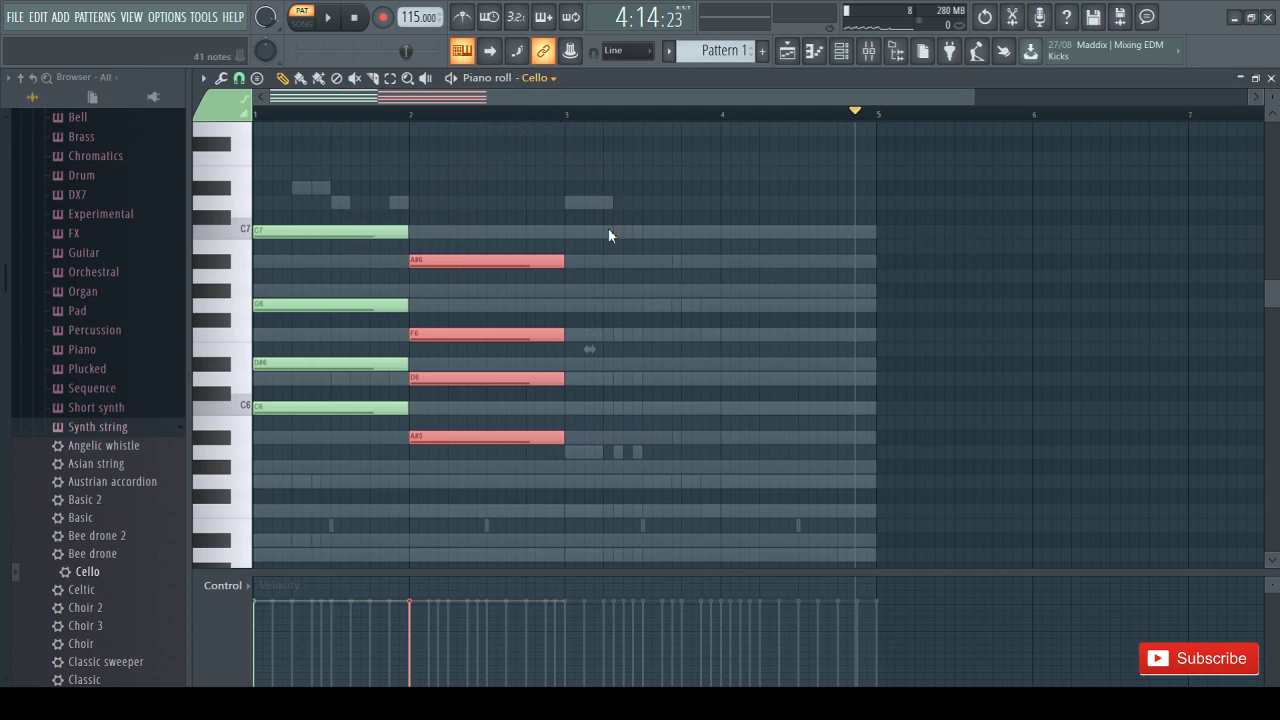
Copy the first bar 3 GMS chord (A5, C6, D6, F6) to bar 3 of the Cello part and stretch it to fill the bar
right_click(598, 205)
right_click(598, 205)
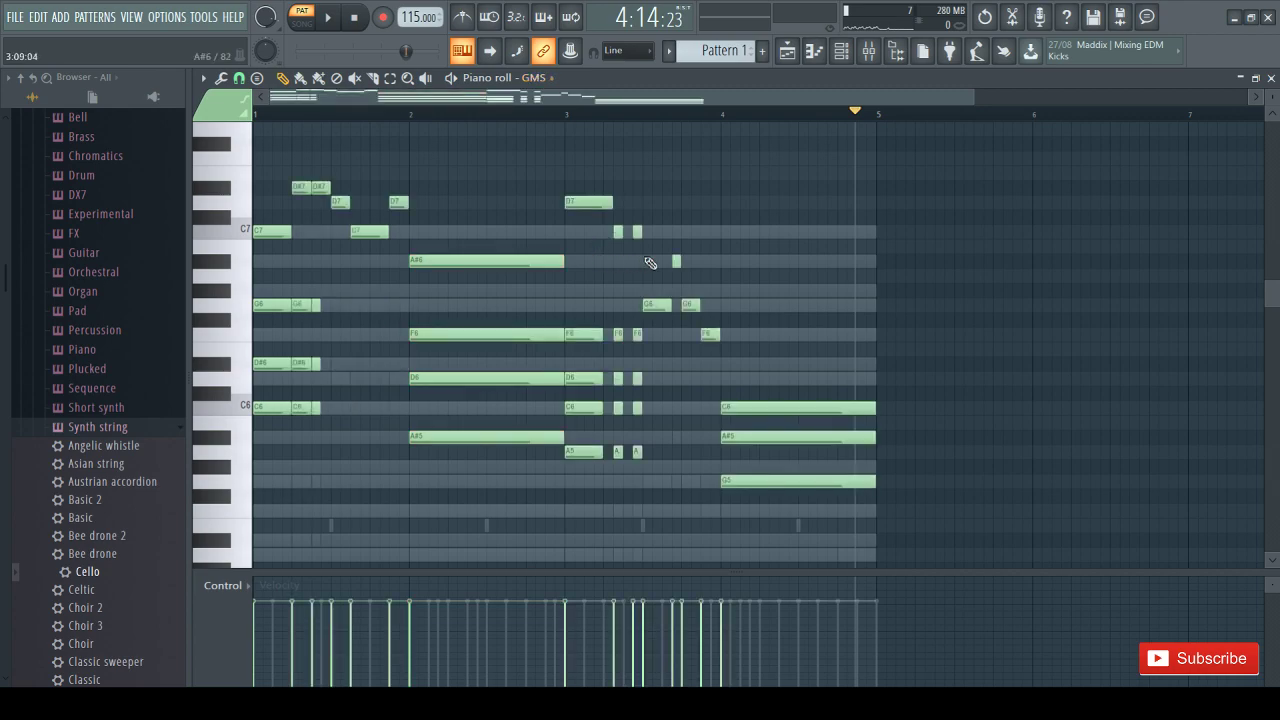
left_click_drag(587, 357, 571, 484)
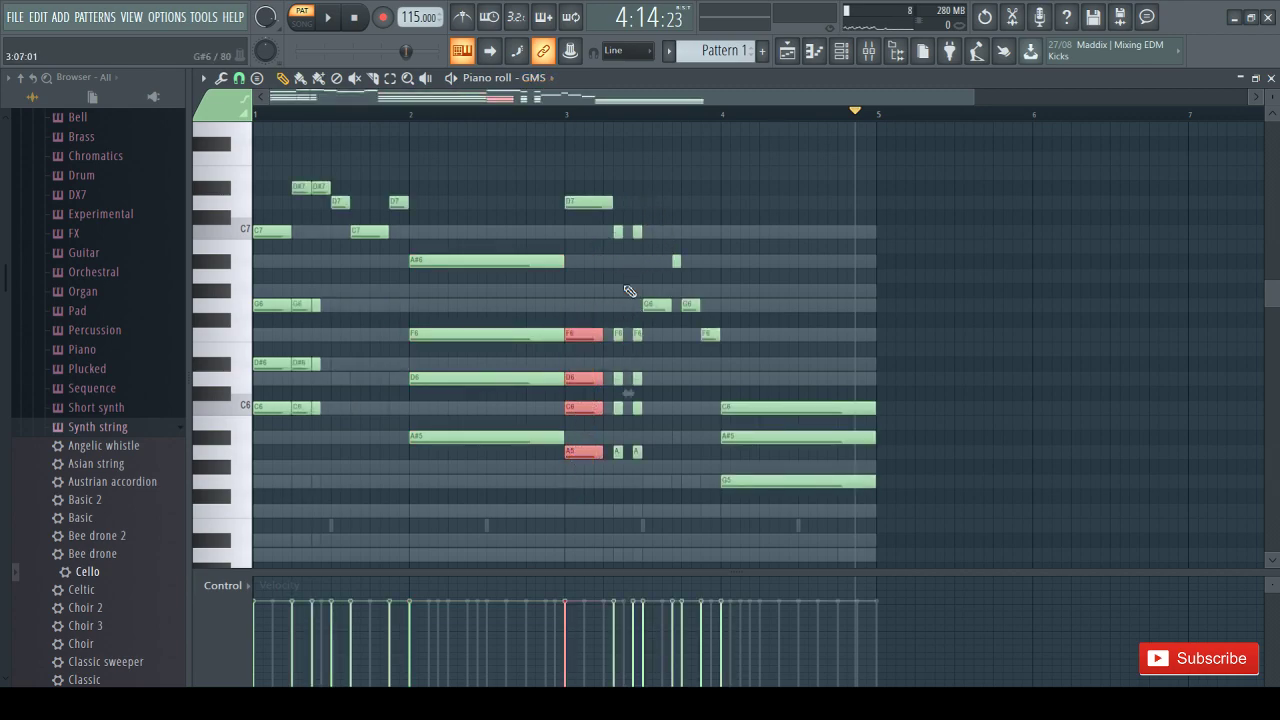
left_click(581, 256)
key("ctrl+v")
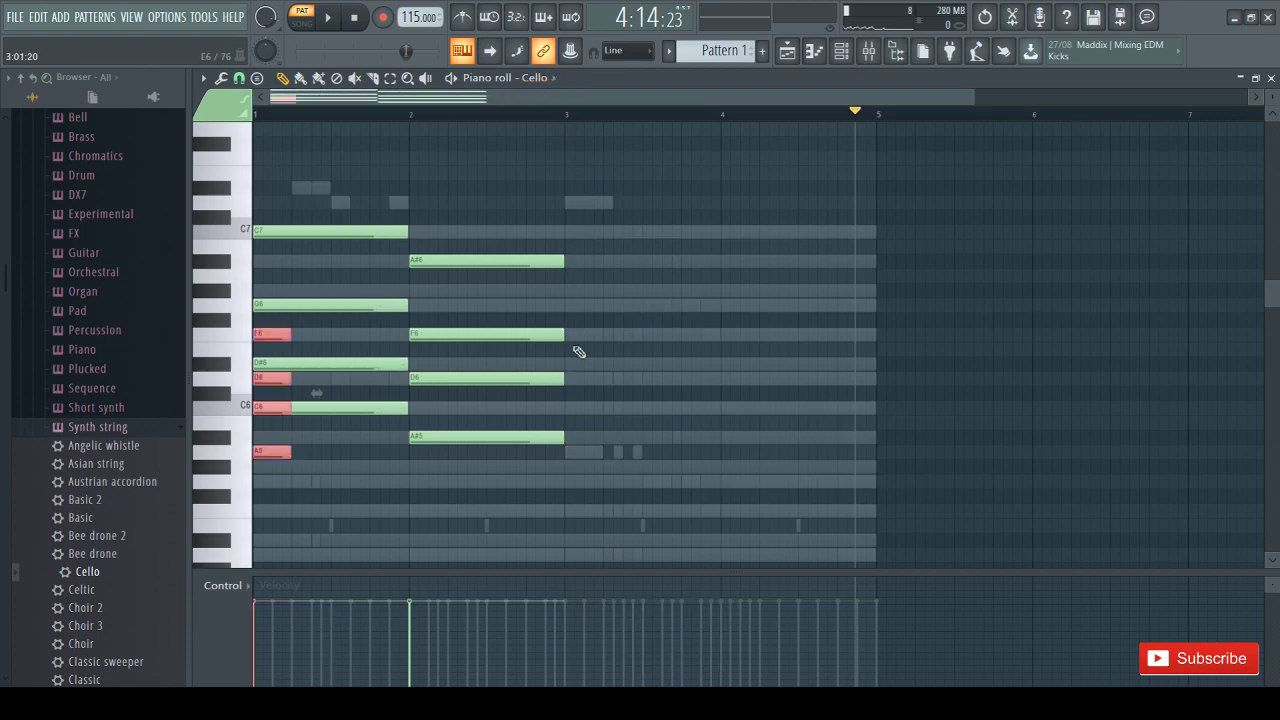
left_click_drag(274, 339, 591, 327)
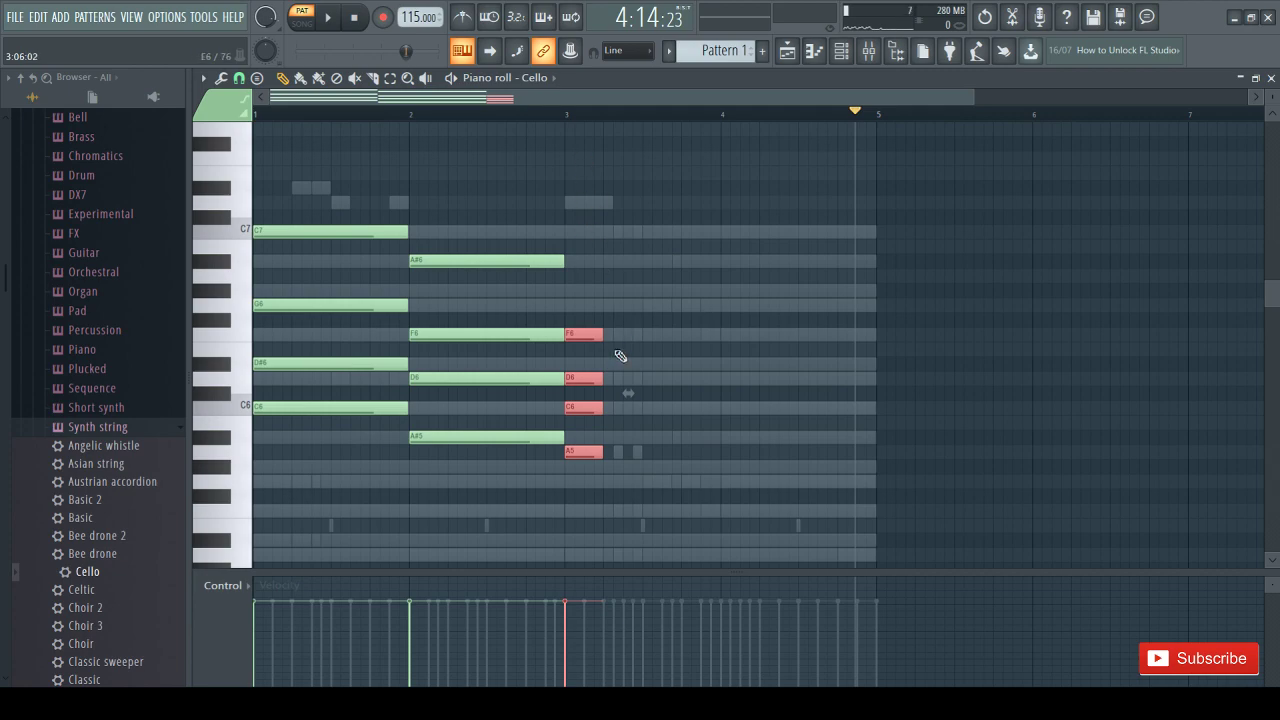
left_click_drag(629, 392, 763, 386)
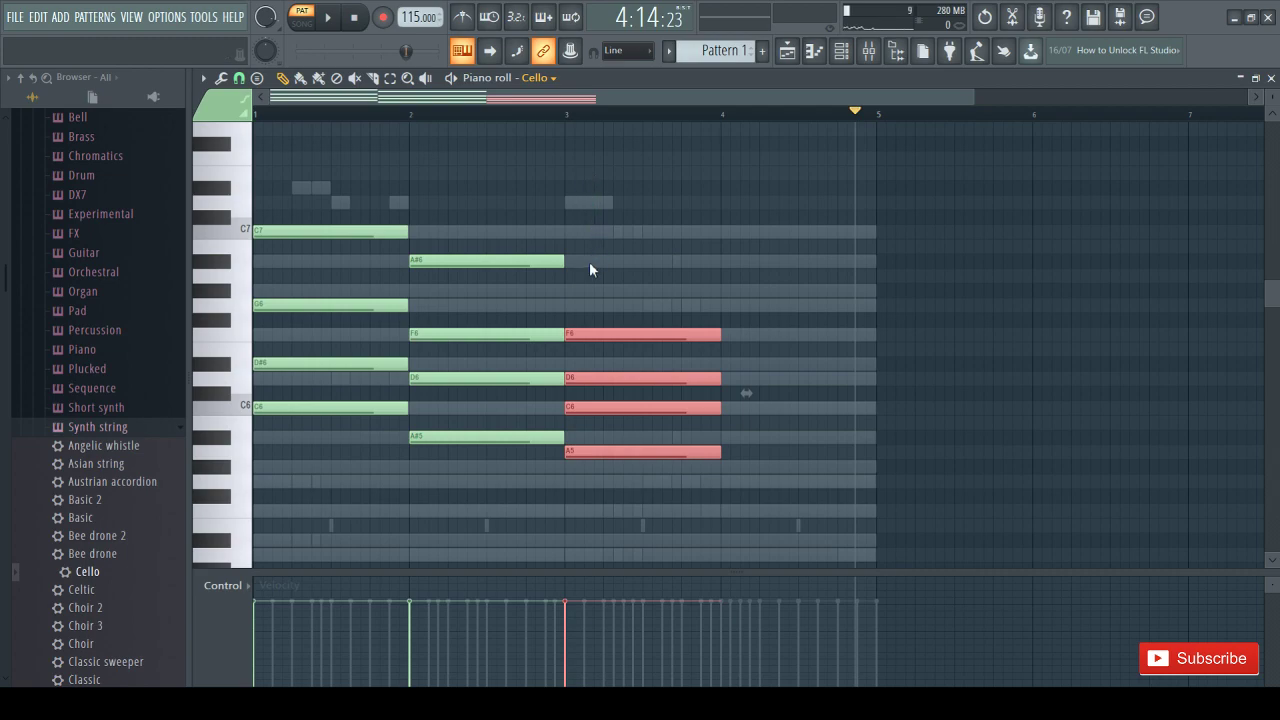
left_click(736, 272)
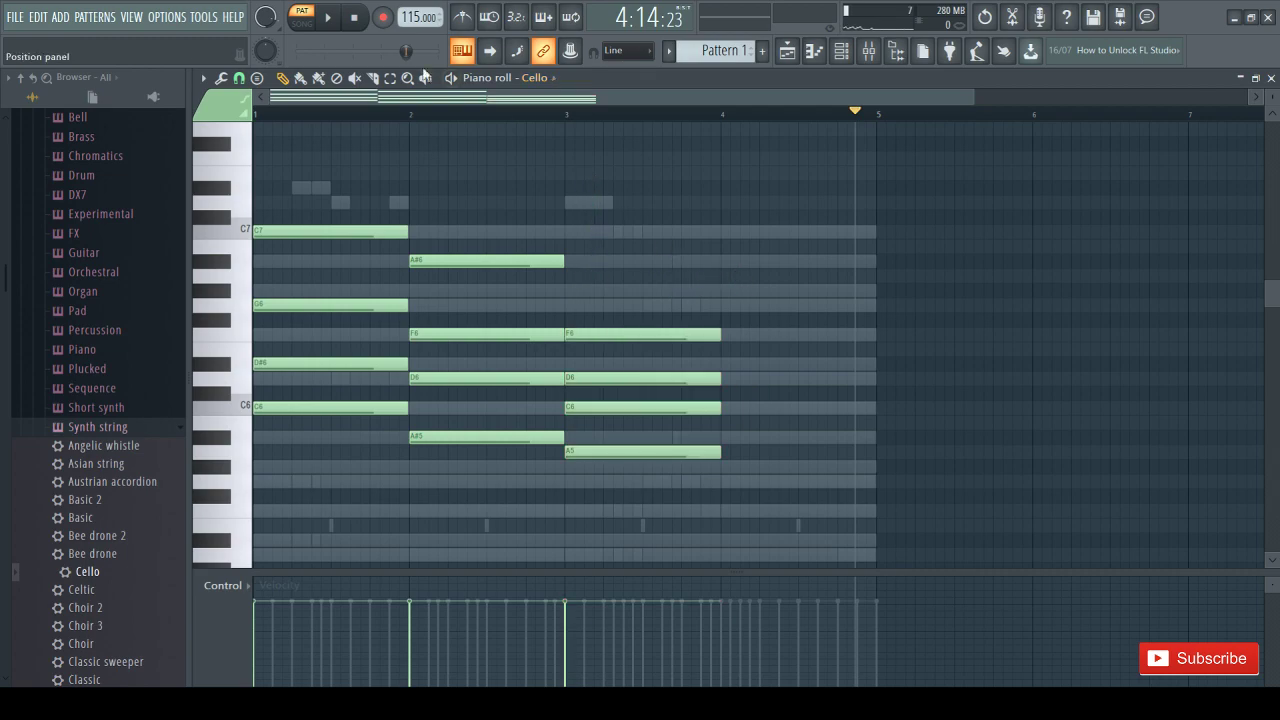
Copy the bar 4 GMS chord (G5, A#5, C6) into the Cello piano roll and place it at bar 4
key("space")
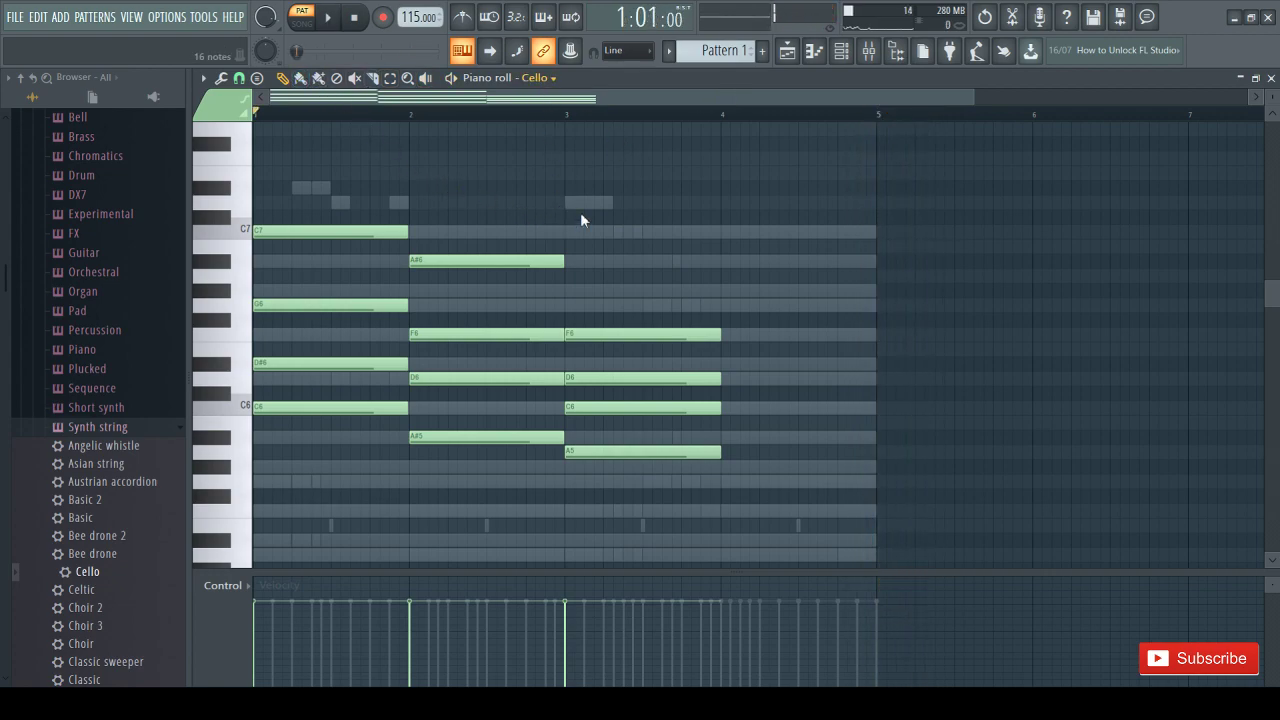
double_click(585, 204)
left_click_drag(858, 372, 740, 563)
scroll(790, 410, "down", 3)
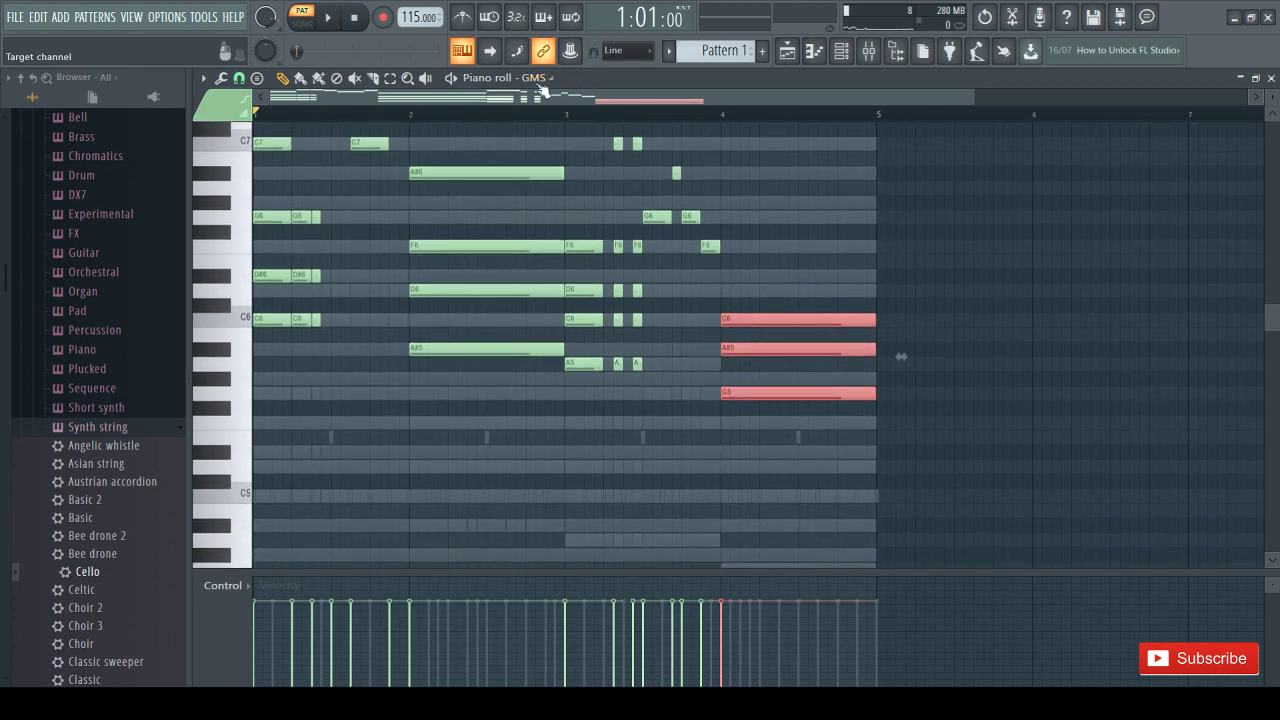
left_click(593, 249)
key("ctrl+v")
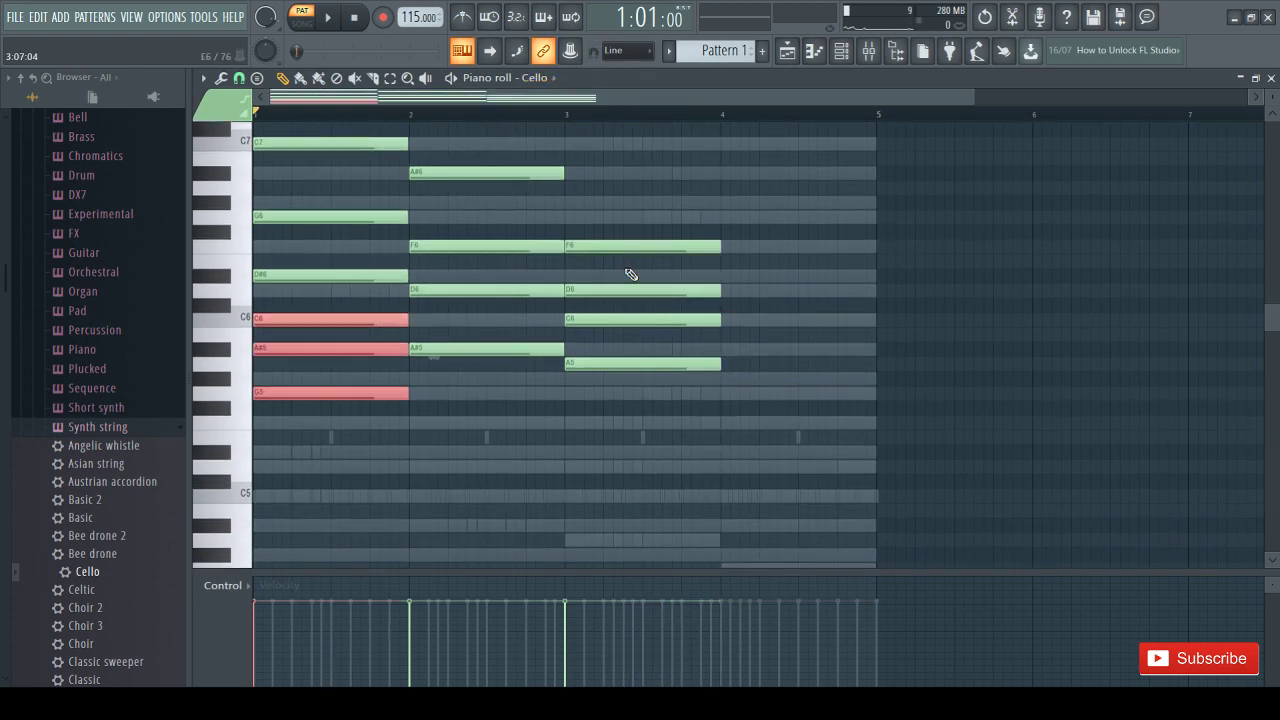
left_click_drag(371, 350, 829, 346)
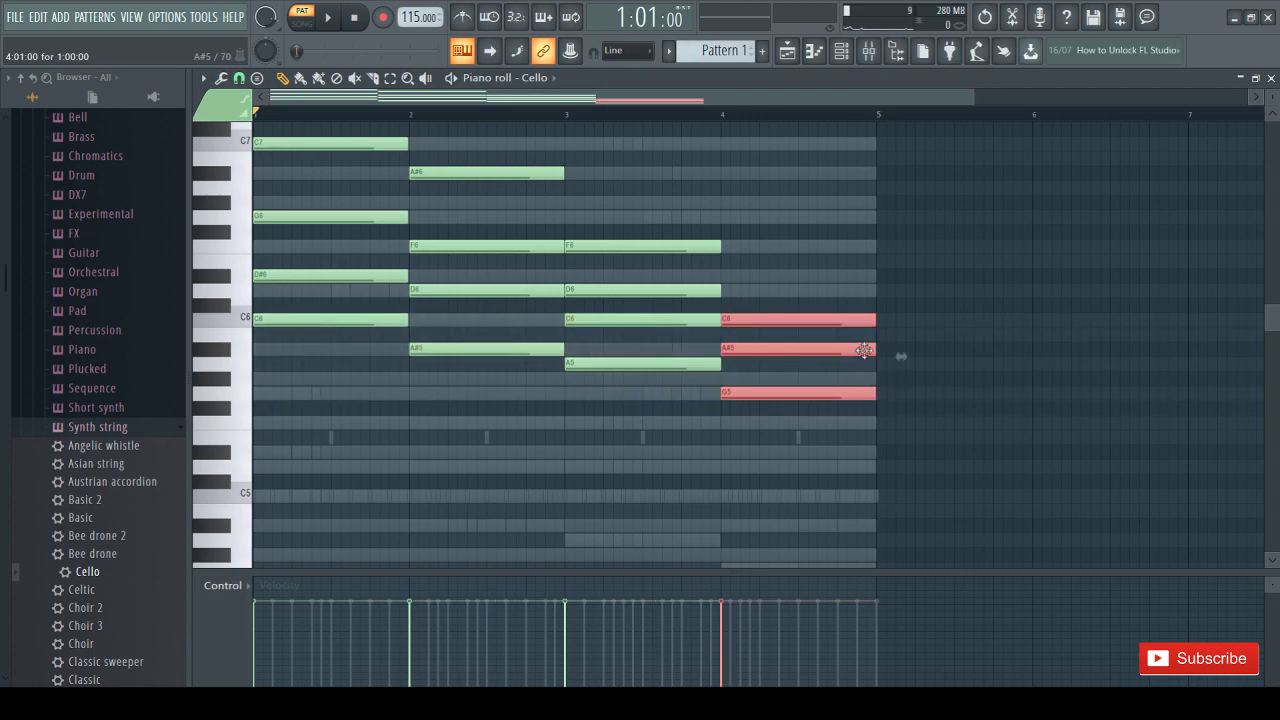
Play the pattern, put the piano roll away and route the Cello channel to mixer track 10
key("space")
scroll(480, 255, "up", 4)
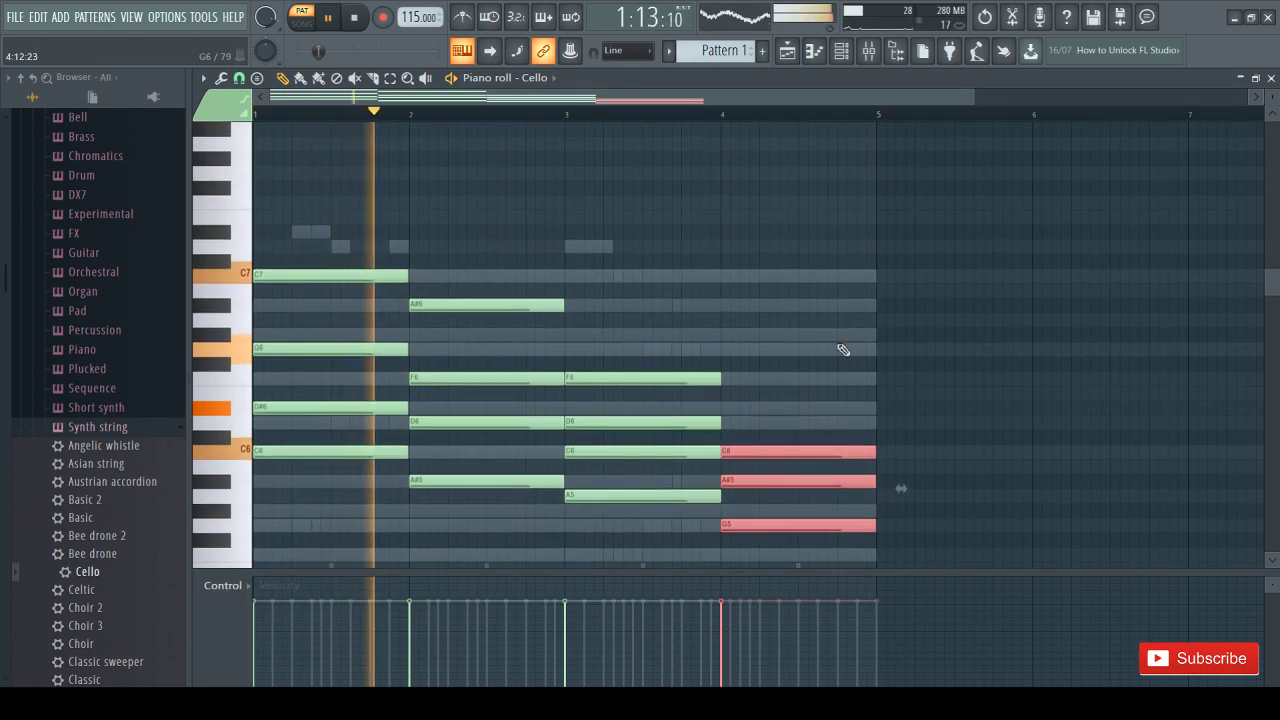
left_click(1242, 78)
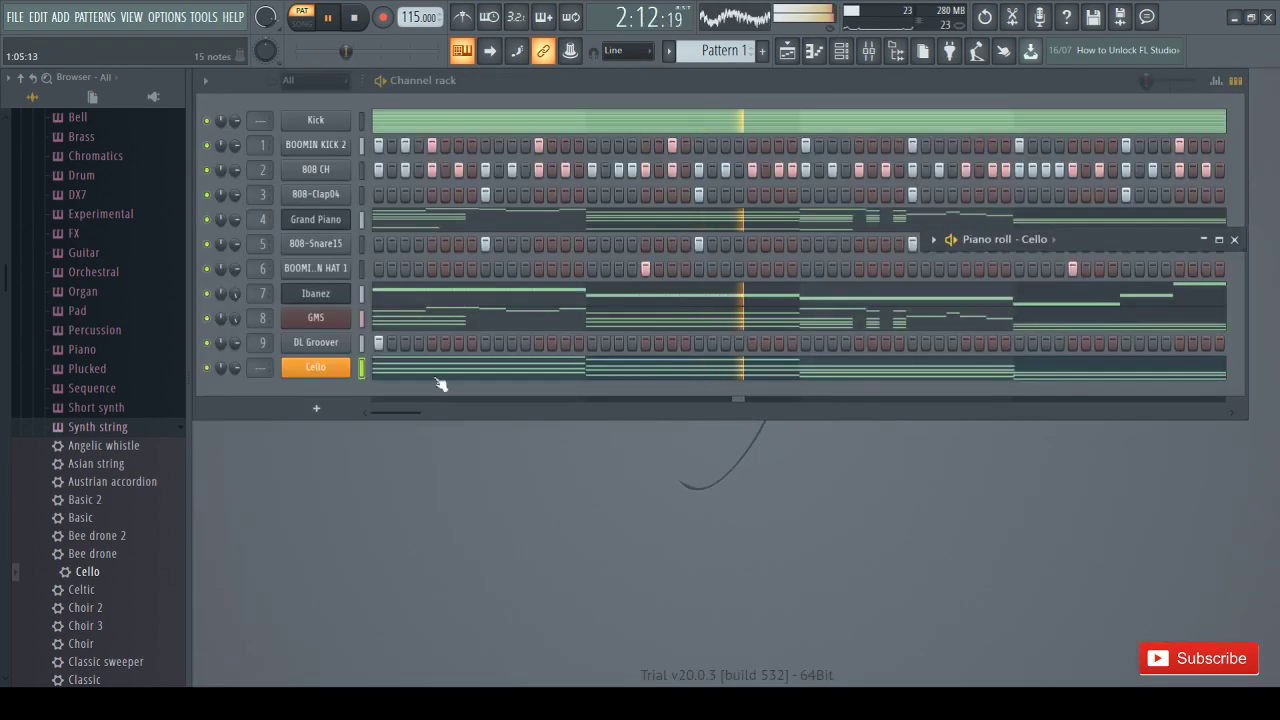
left_click_drag(260, 368, 260, 318)
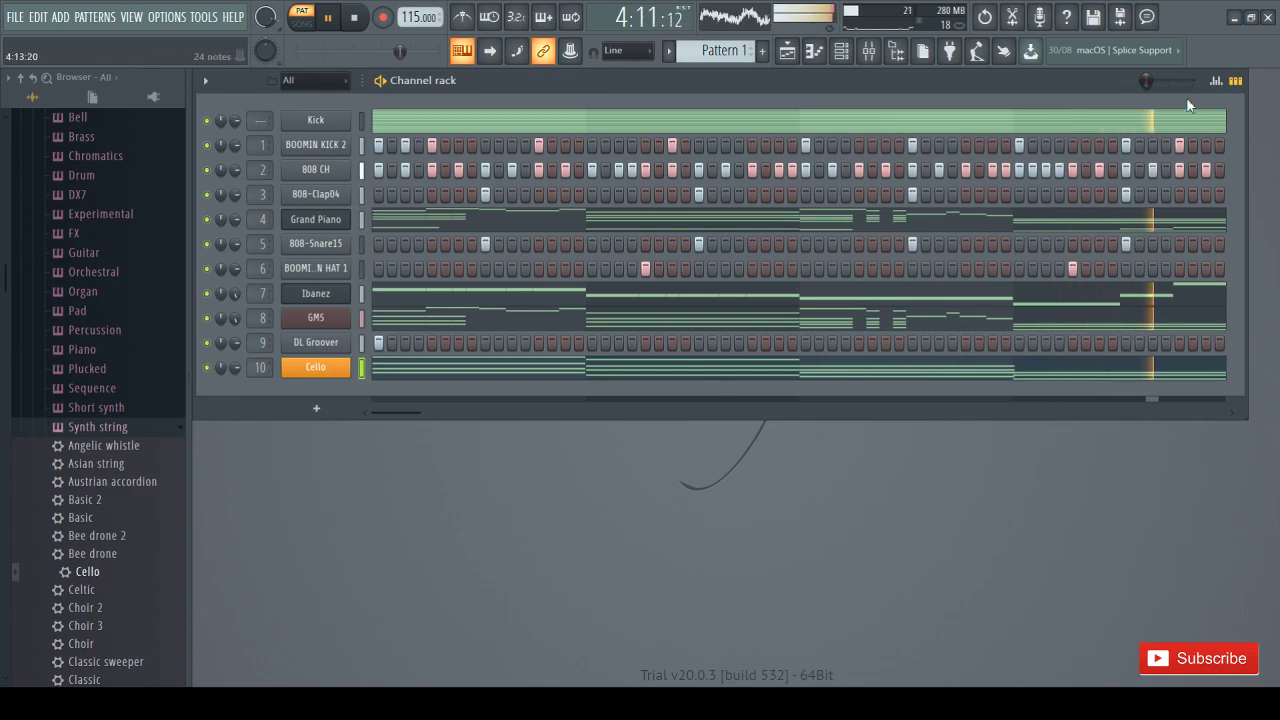
Lower the volume of mixer Insert 10 to about the level of the DL Groover fader
left_click(868, 50)
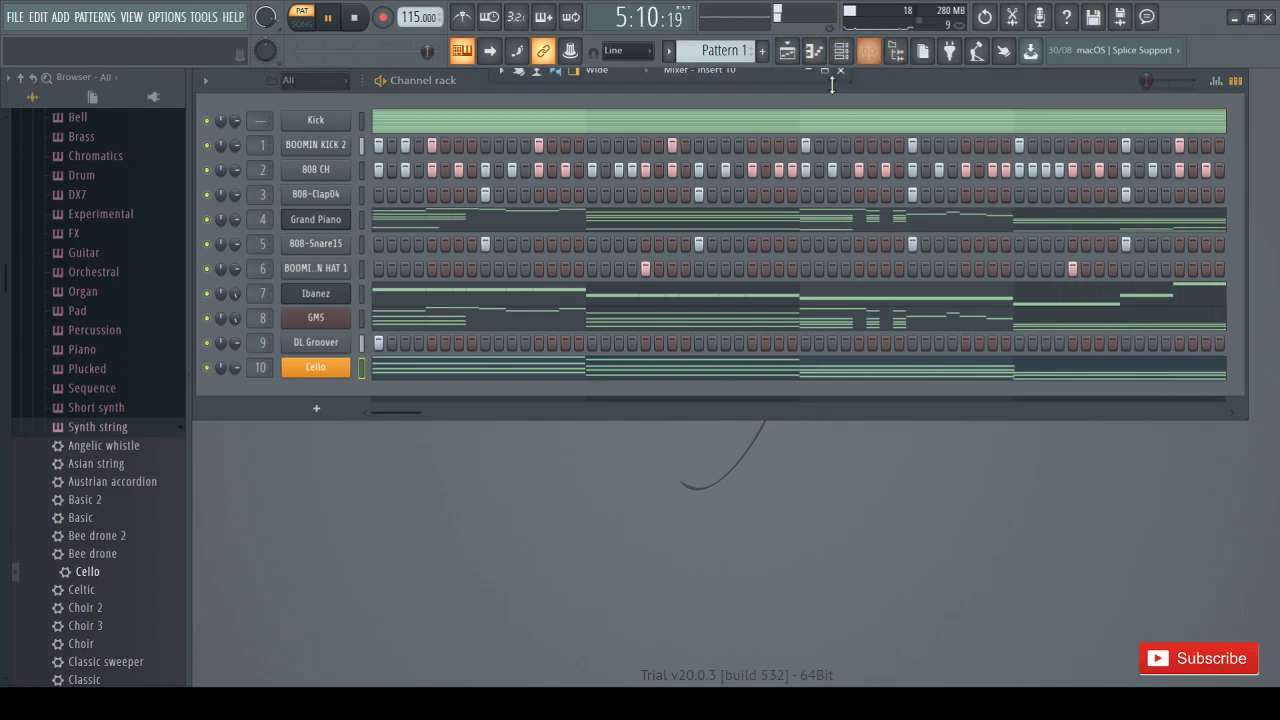
left_click(834, 80)
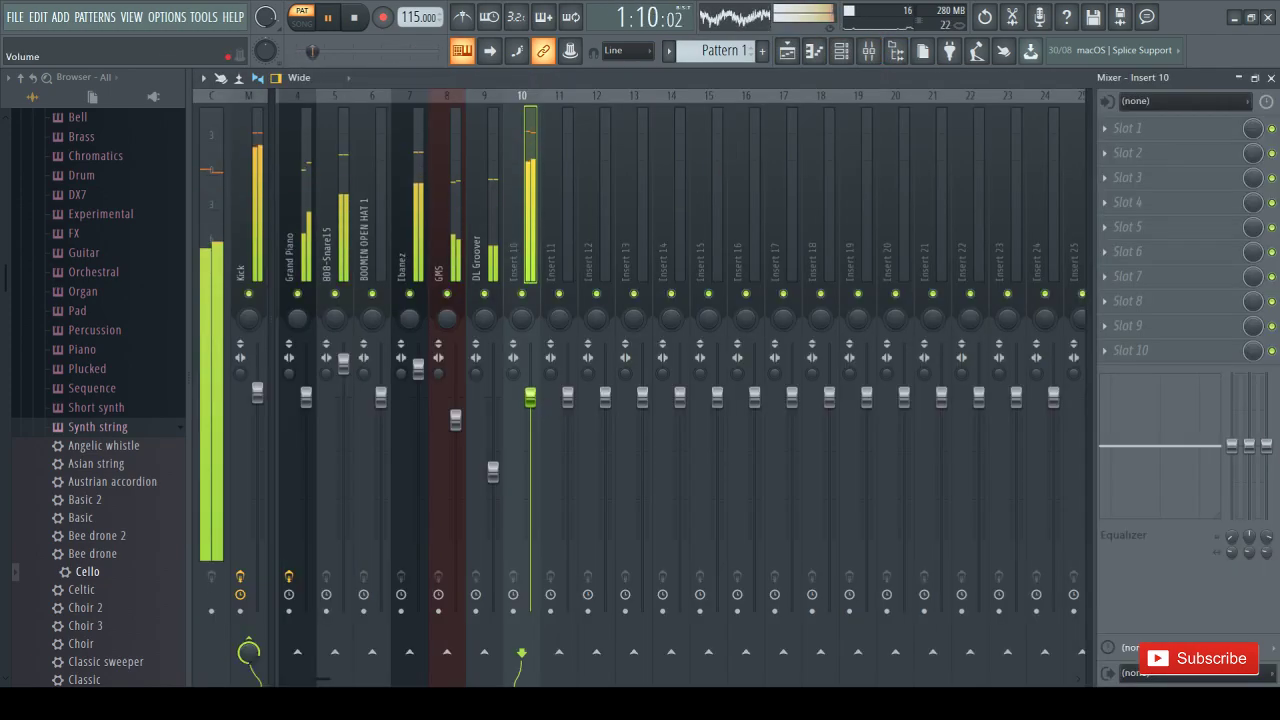
left_click_drag(530, 462, 531, 471)
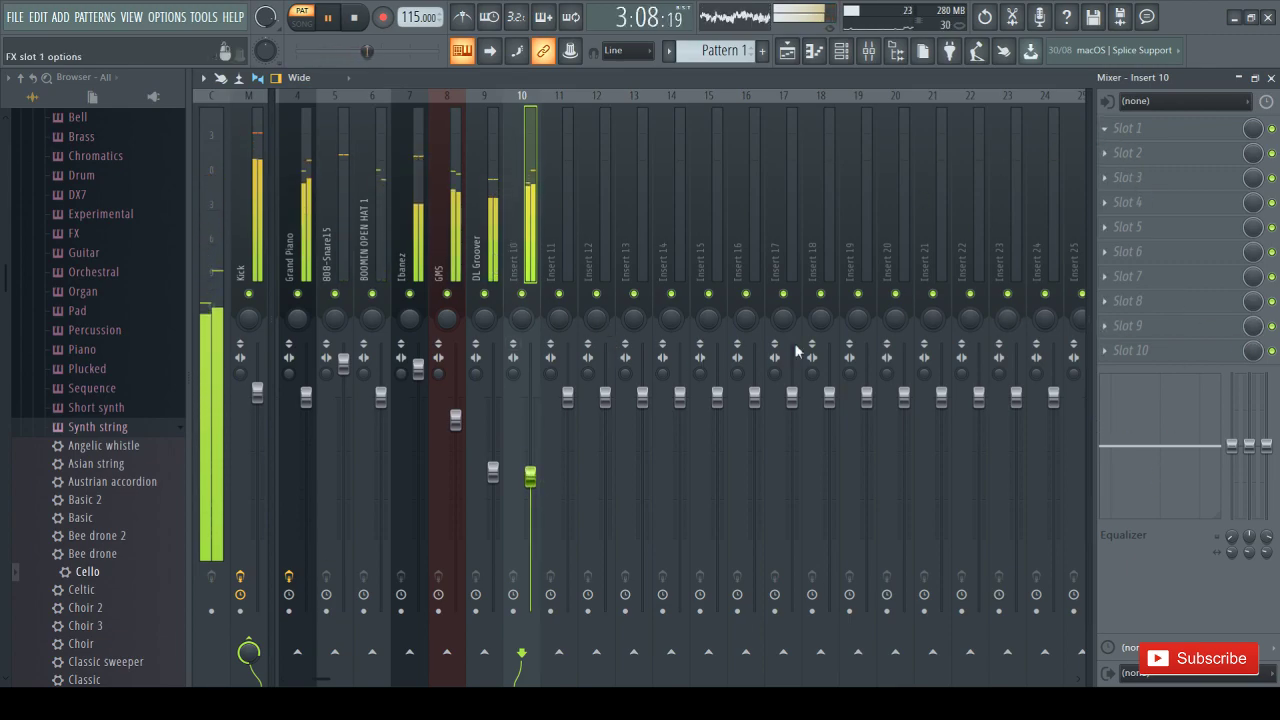
Load Fruity WaveShaper and Fruity parametric EQ 2 on Insert 10, cutting the lows with band 1 and the highs with band 7 at -18 dB, 1516 Hz
left_click(877, 307)
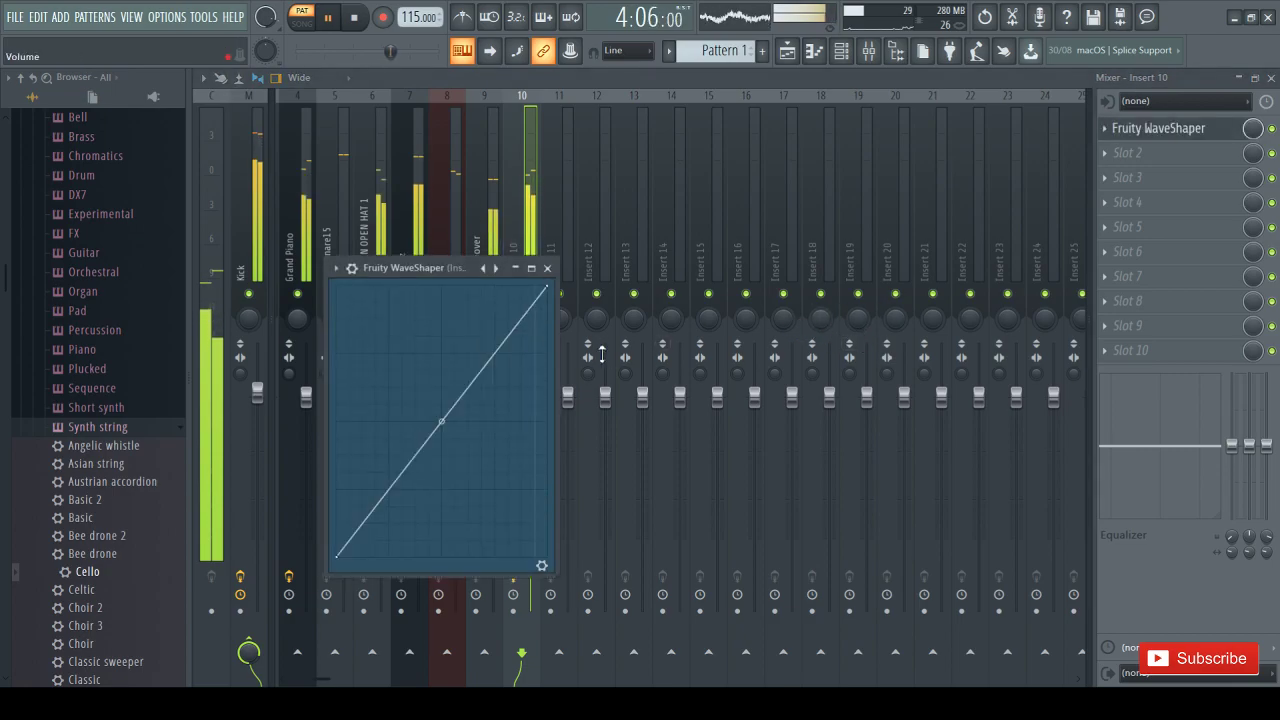
left_click(547, 268)
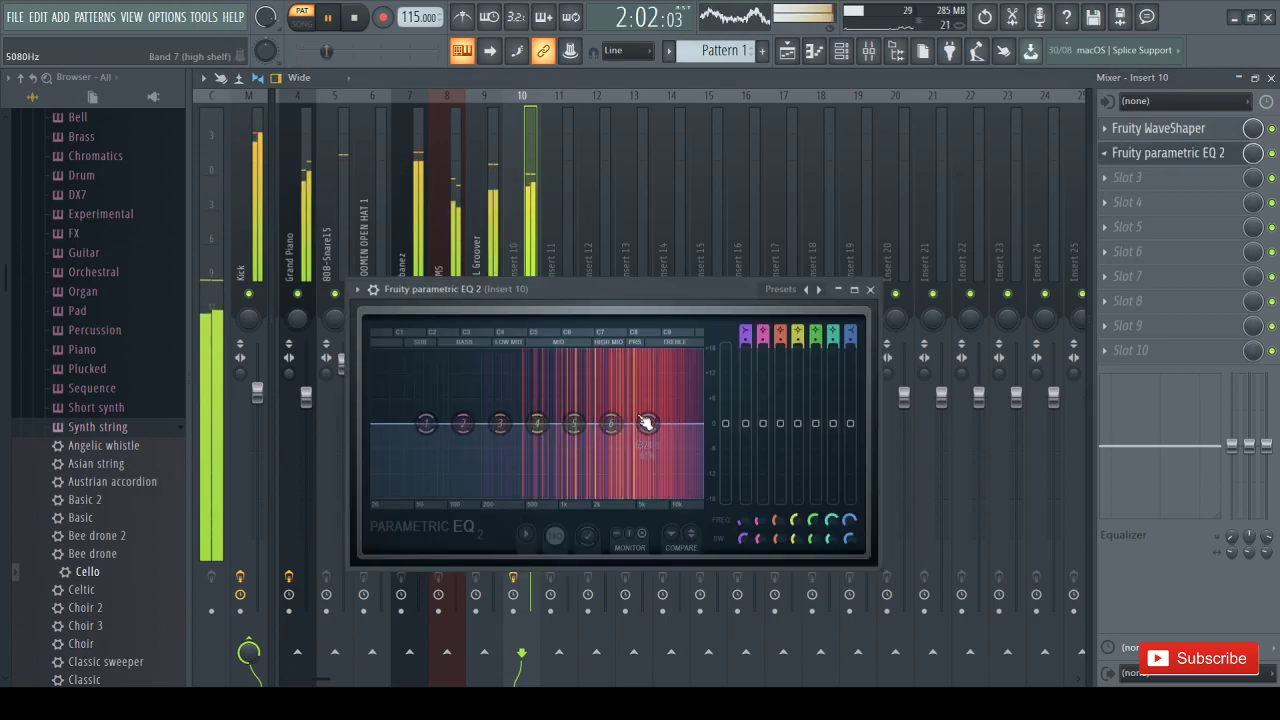
left_click_drag(426, 424, 407, 495)
left_click_drag(692, 400, 579, 494)
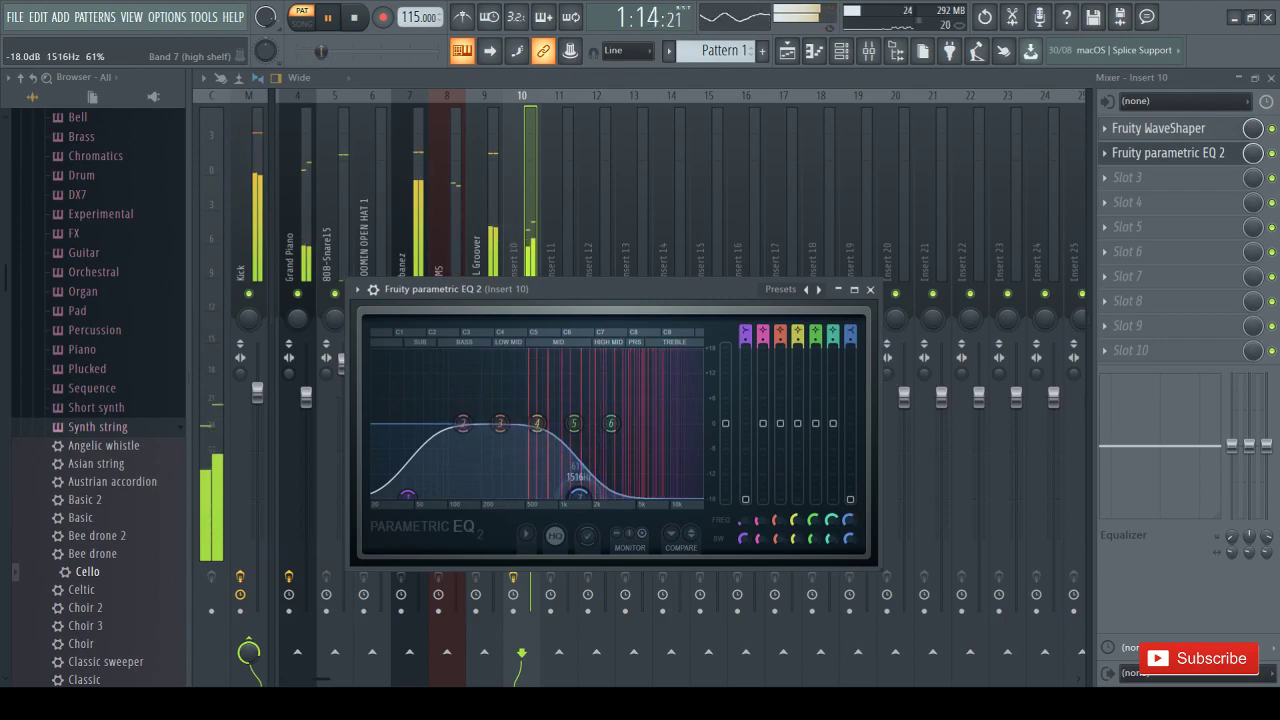
Close the equalizer window, solo Insert 10 and play the pattern to hear the Cello alone
left_click_drag(737, 288, 746, 441)
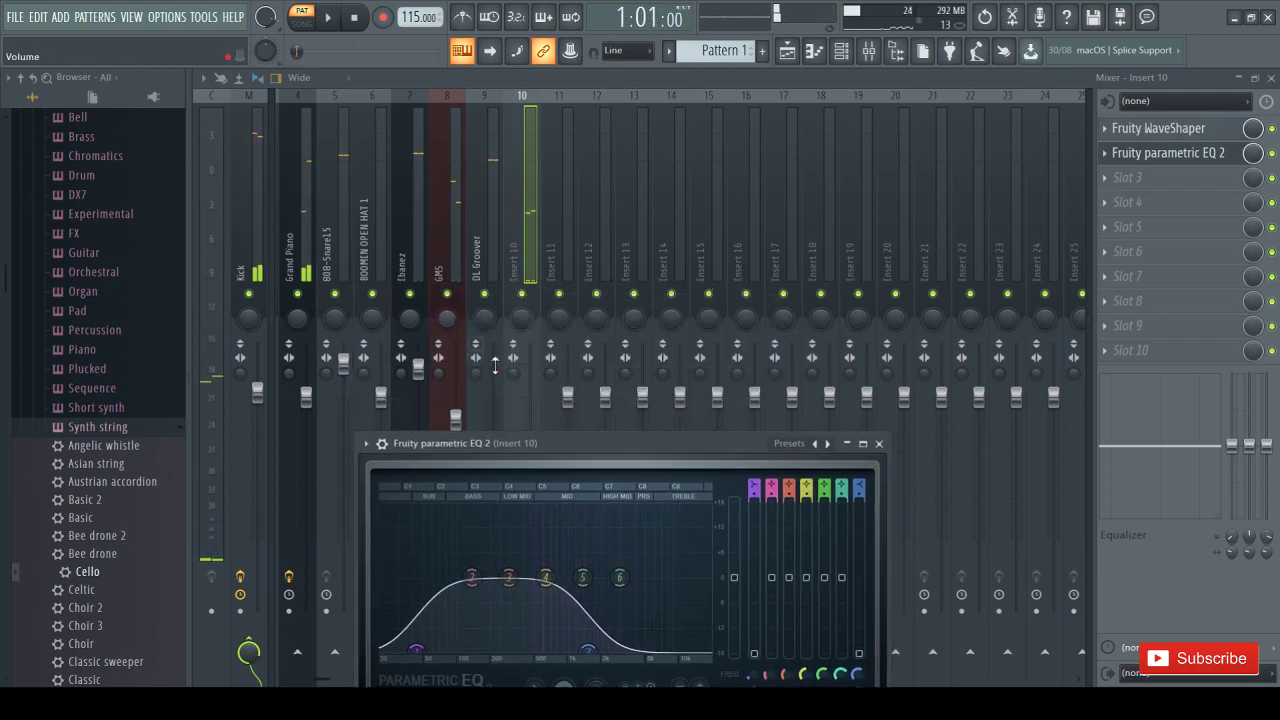
left_click_drag(574, 449, 566, 477)
right_click(520, 295)
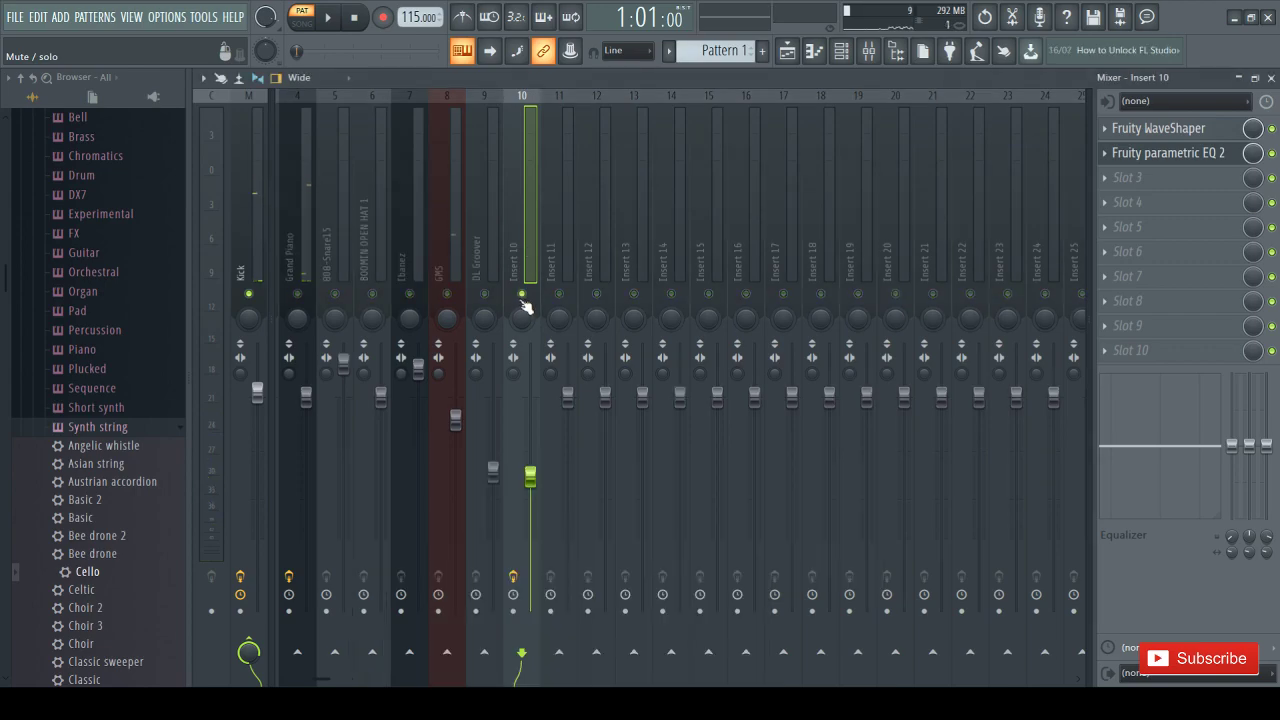
key("space")
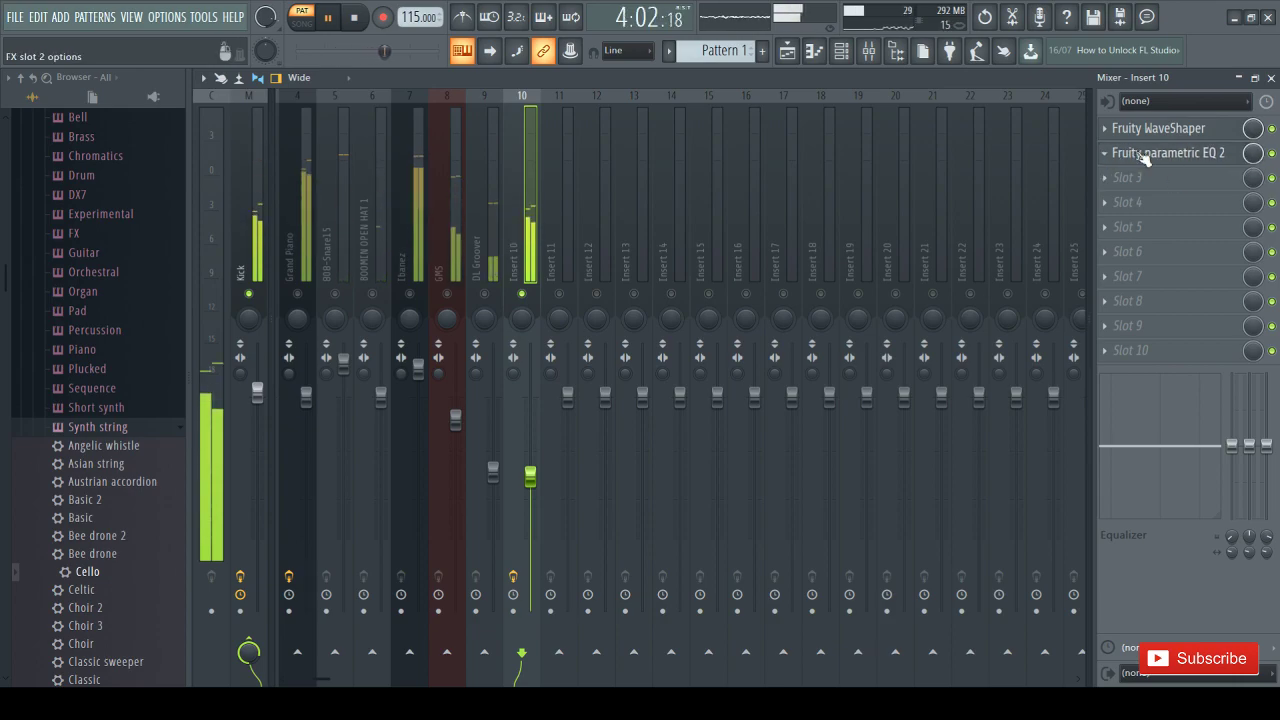
Refine the Insert 10 equalizer by boosting band 2 near 80 Hz, cutting band 4 deeply at about 872 Hz and adjusting bands 3 and 6
left_click(1204, 166)
left_click_drag(771, 471, 776, 182)
left_click_drag(549, 332, 429, 286)
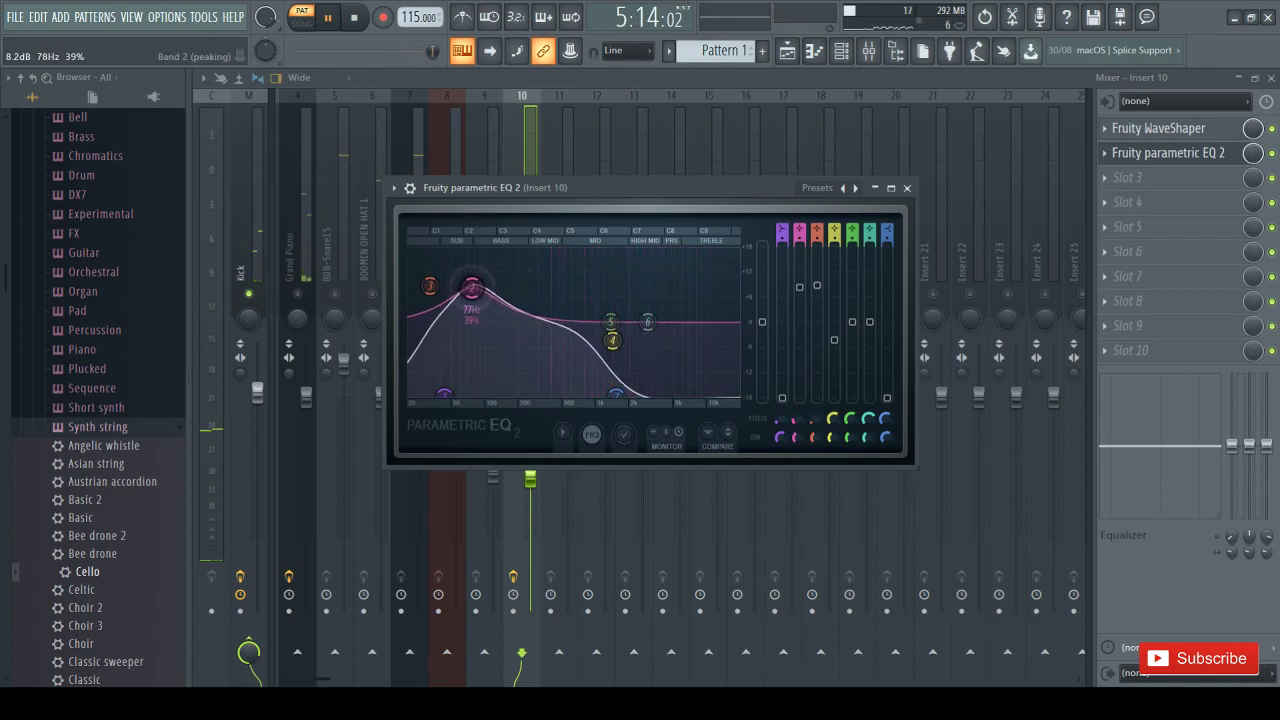
left_click_drag(471, 289, 506, 290)
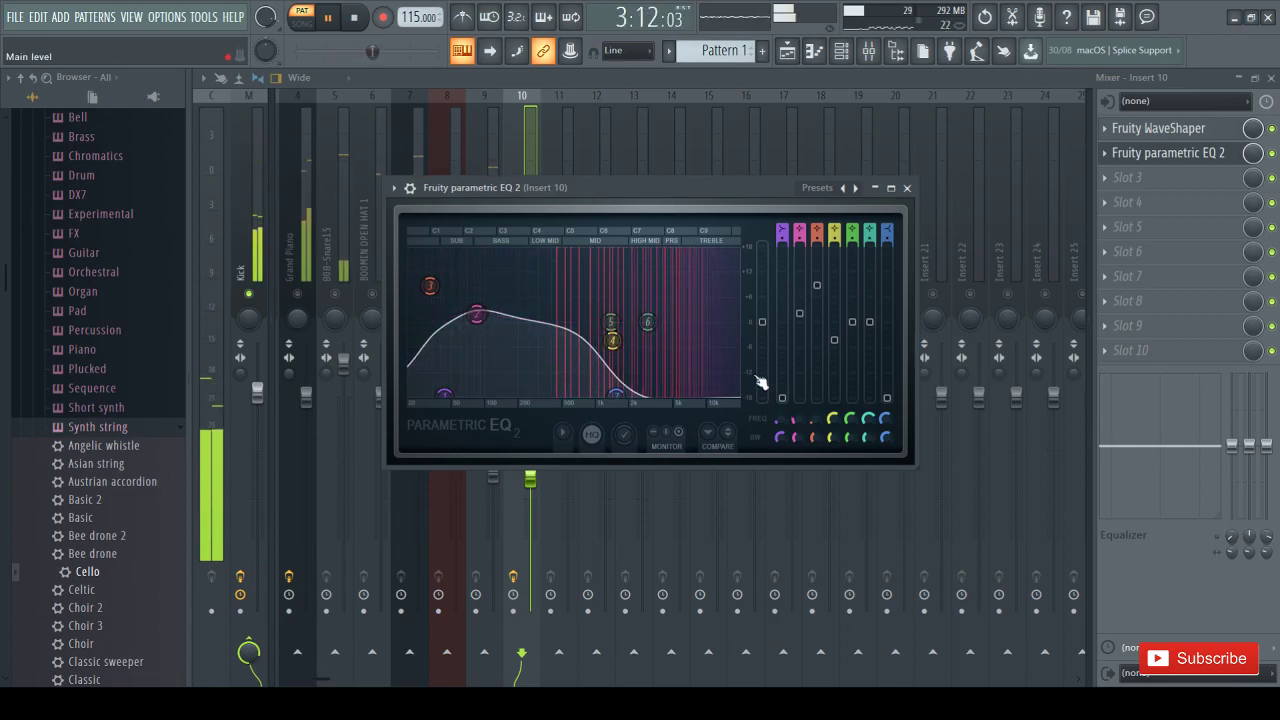
left_click_drag(587, 355, 606, 373)
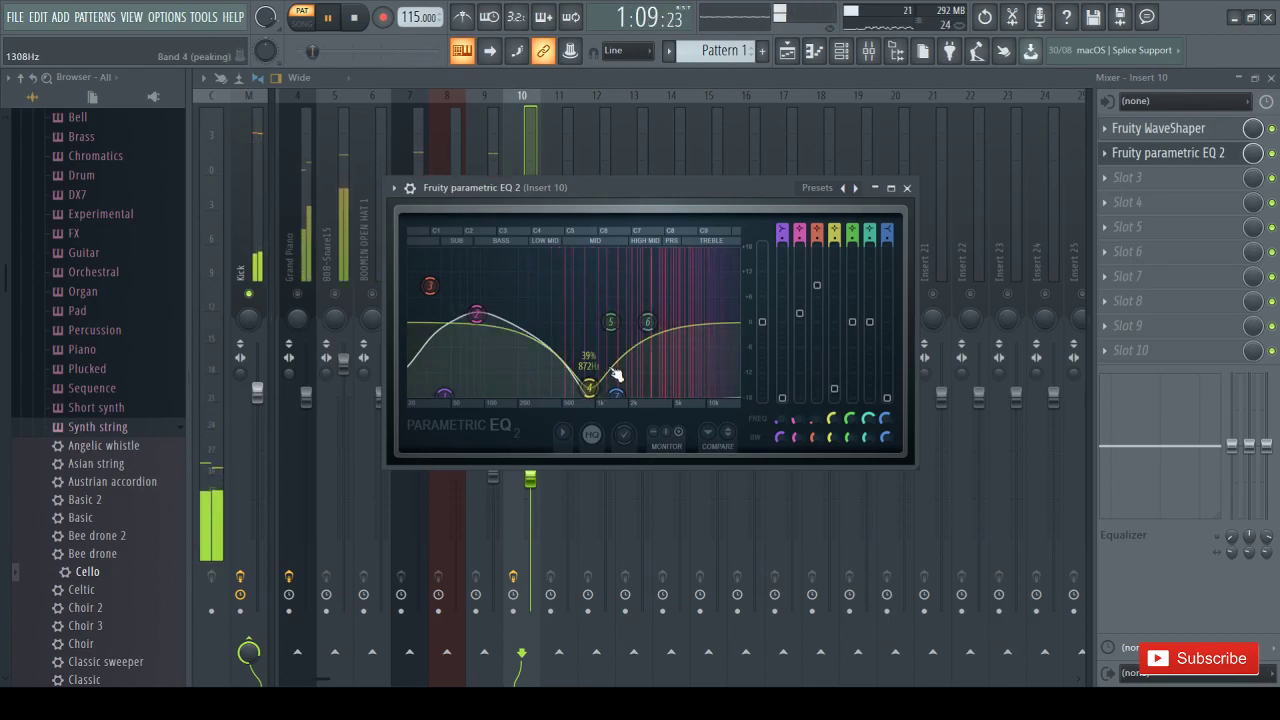
mouse_move(650, 323)
left_mouse_down()
mouse_move(649, 299)
mouse_move(657, 323)
left_mouse_up()
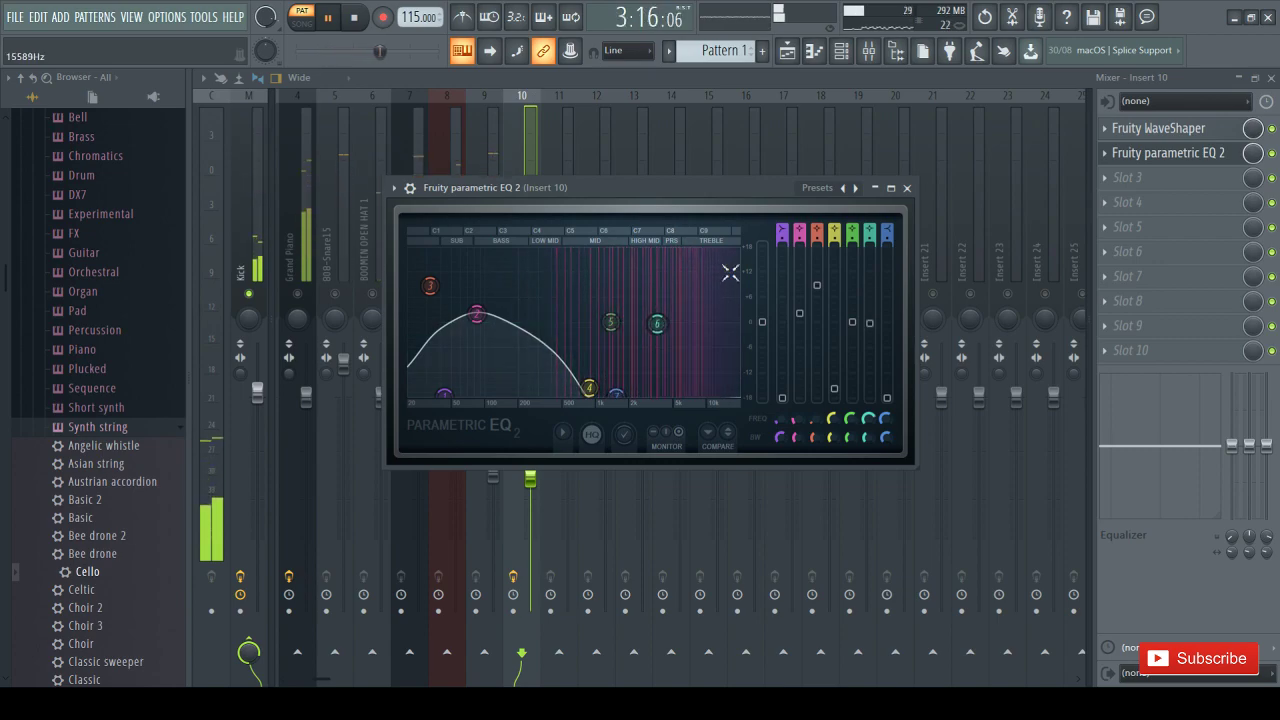
left_click(907, 189)
scroll(171, 334, "down", 4)
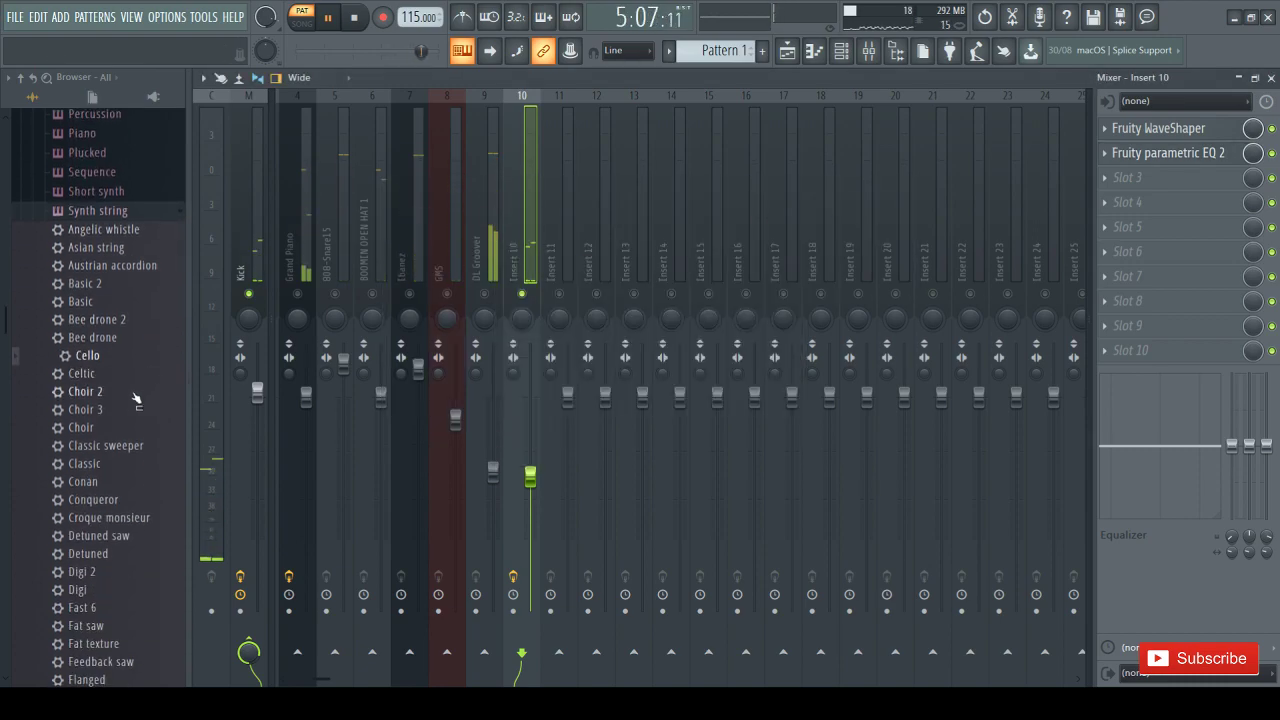
scroll(115, 390, "down", 8)
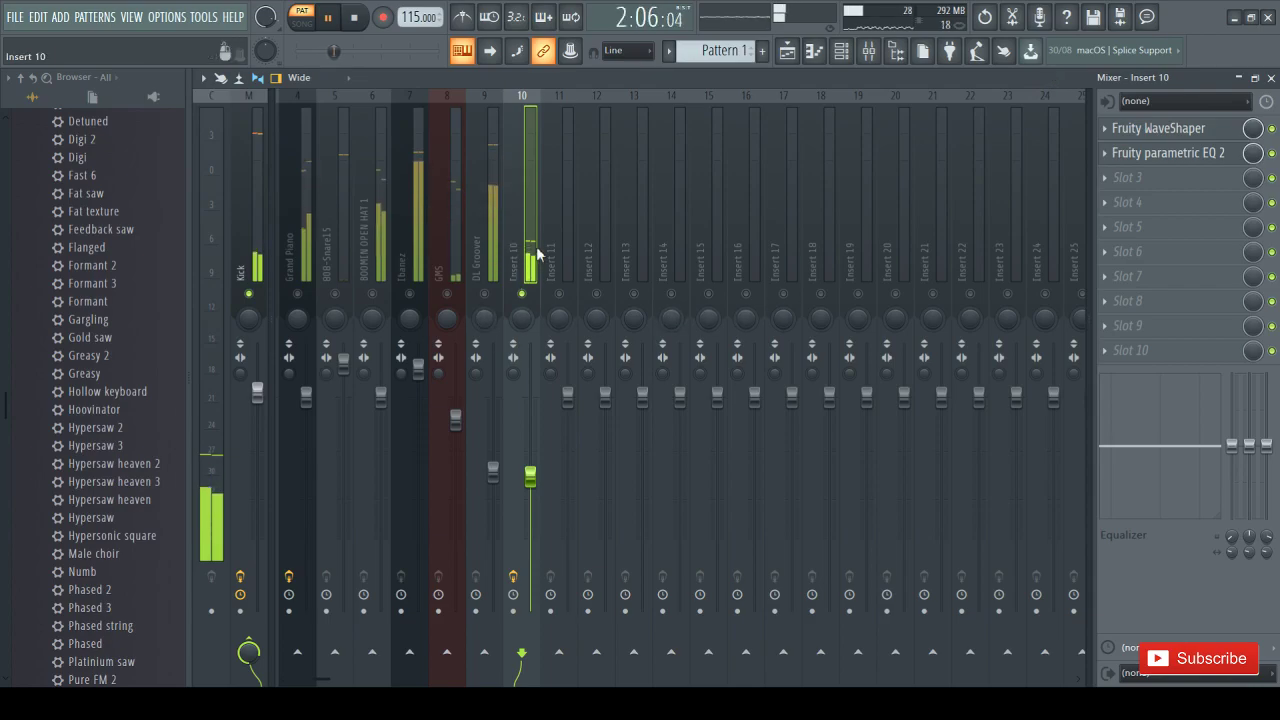
Transpose all the Cello chords down two octaves in the piano roll, then put the piano roll away
left_click(1241, 78)
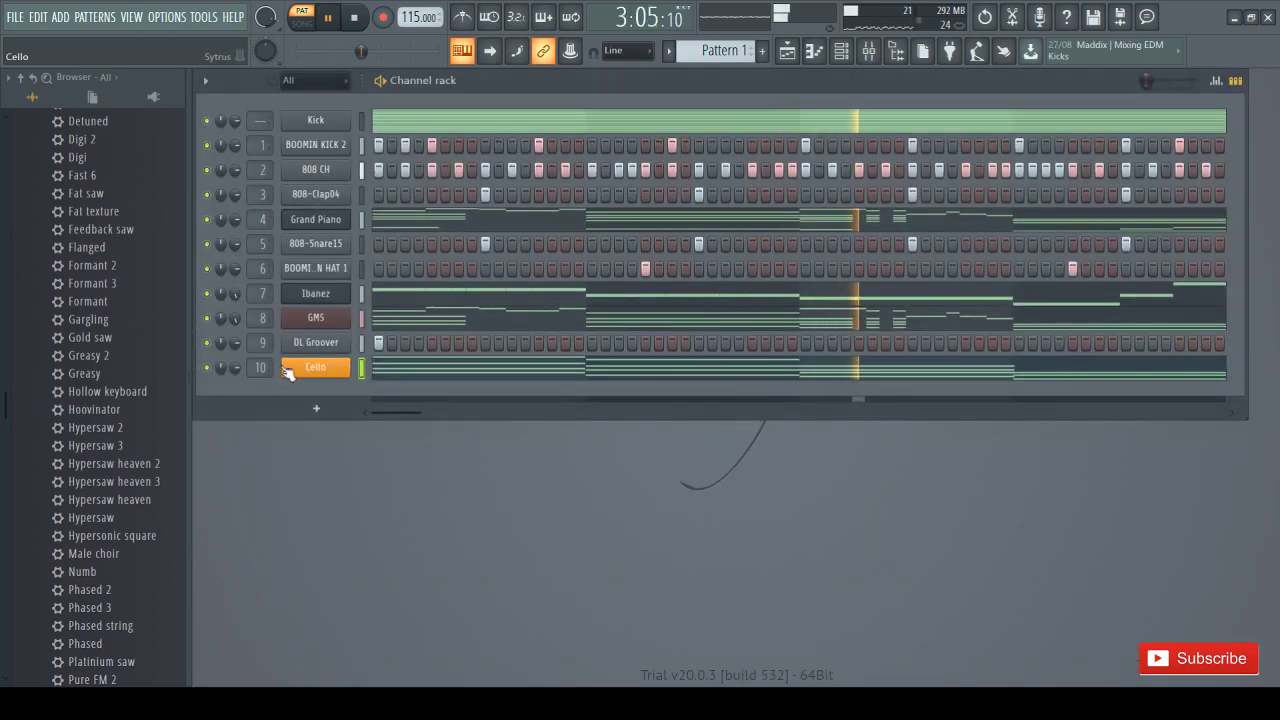
left_click(378, 370)
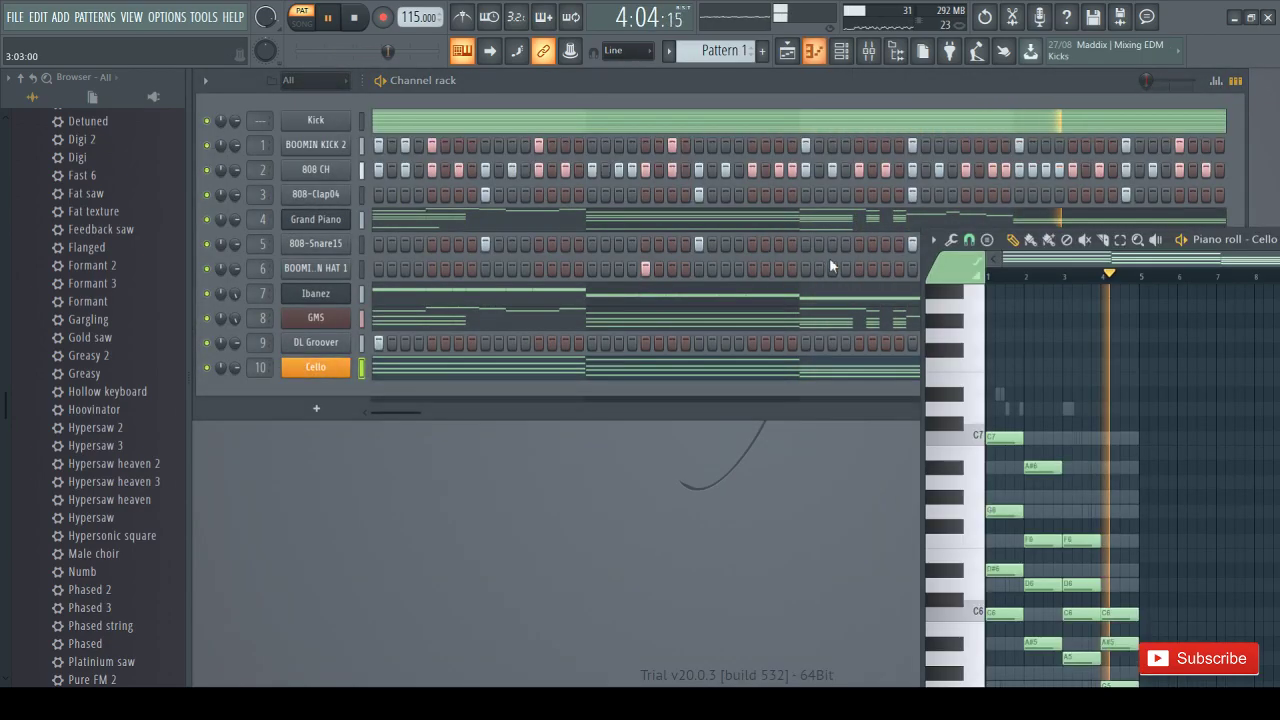
left_click_drag(932, 257, 110, 311)
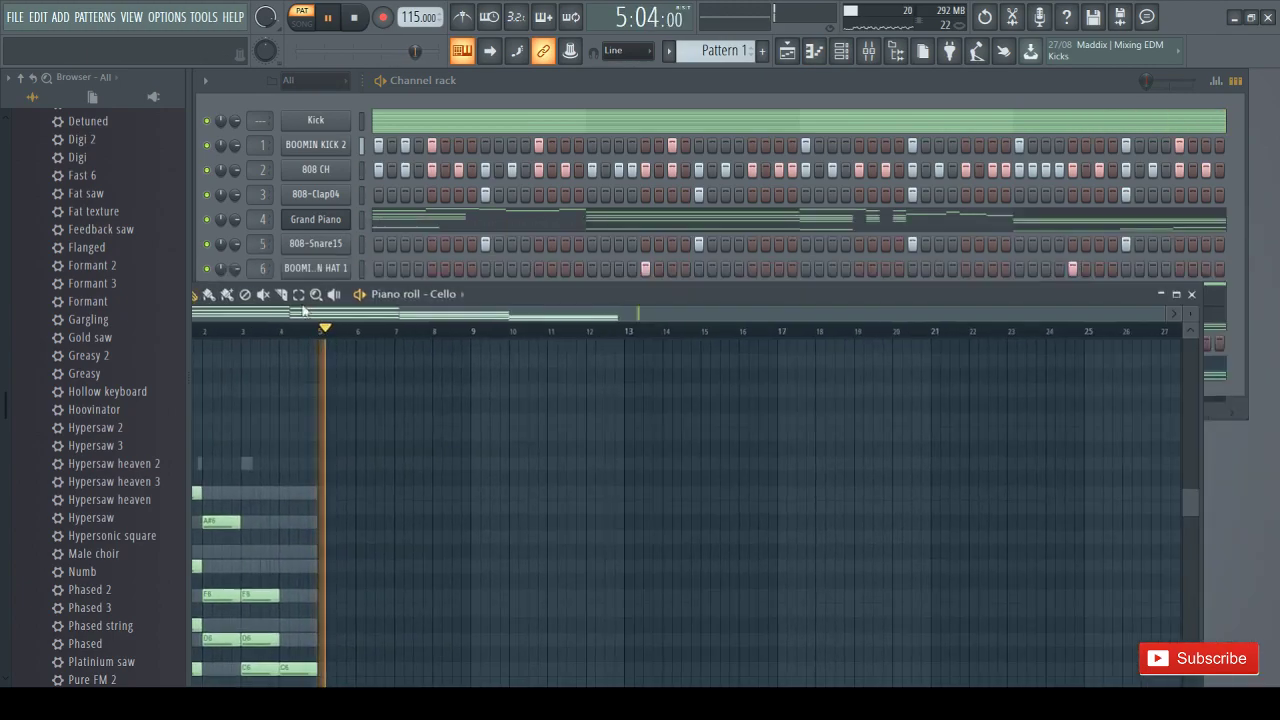
left_click(1183, 302)
left_click_drag(577, 151, 220, 515)
key("ctrl+Down")
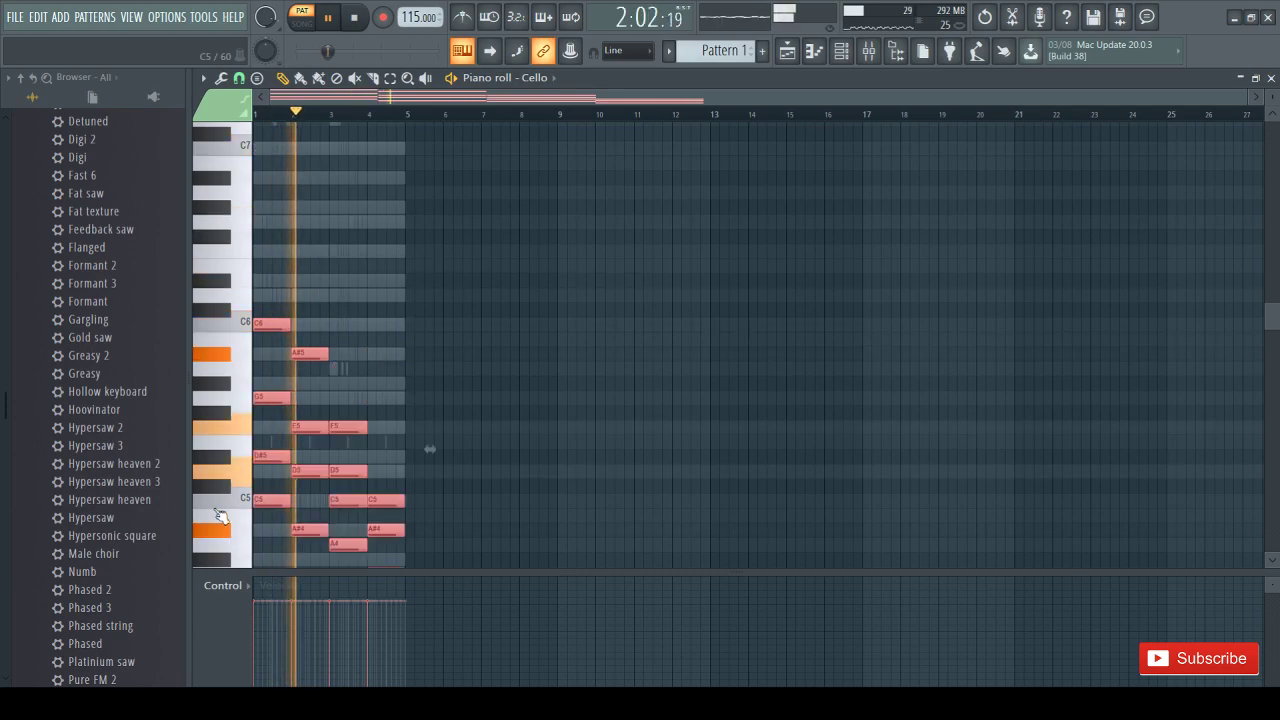
scroll(516, 381, "down", 2)
scroll(516, 381, "down", 1)
key("ctrl+Down")
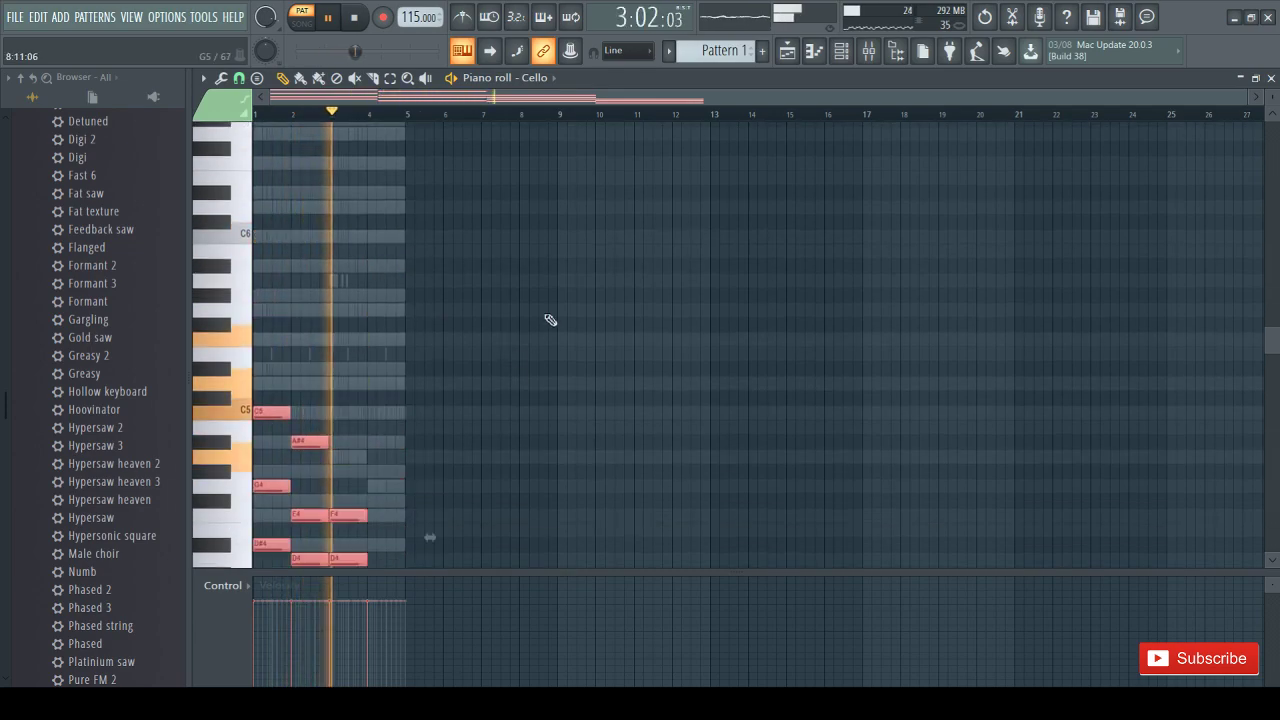
scroll(602, 258, "down", 1)
scroll(558, 226, "down", 3)
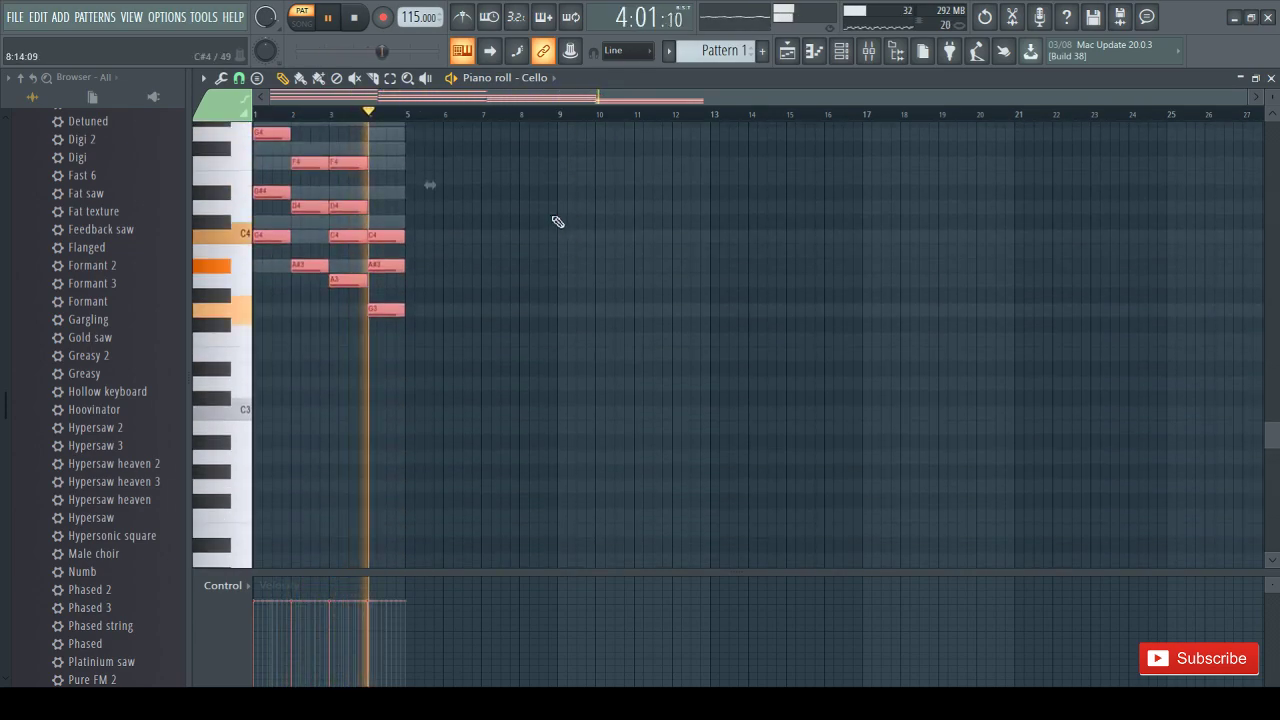
scroll(558, 223, "up", 3)
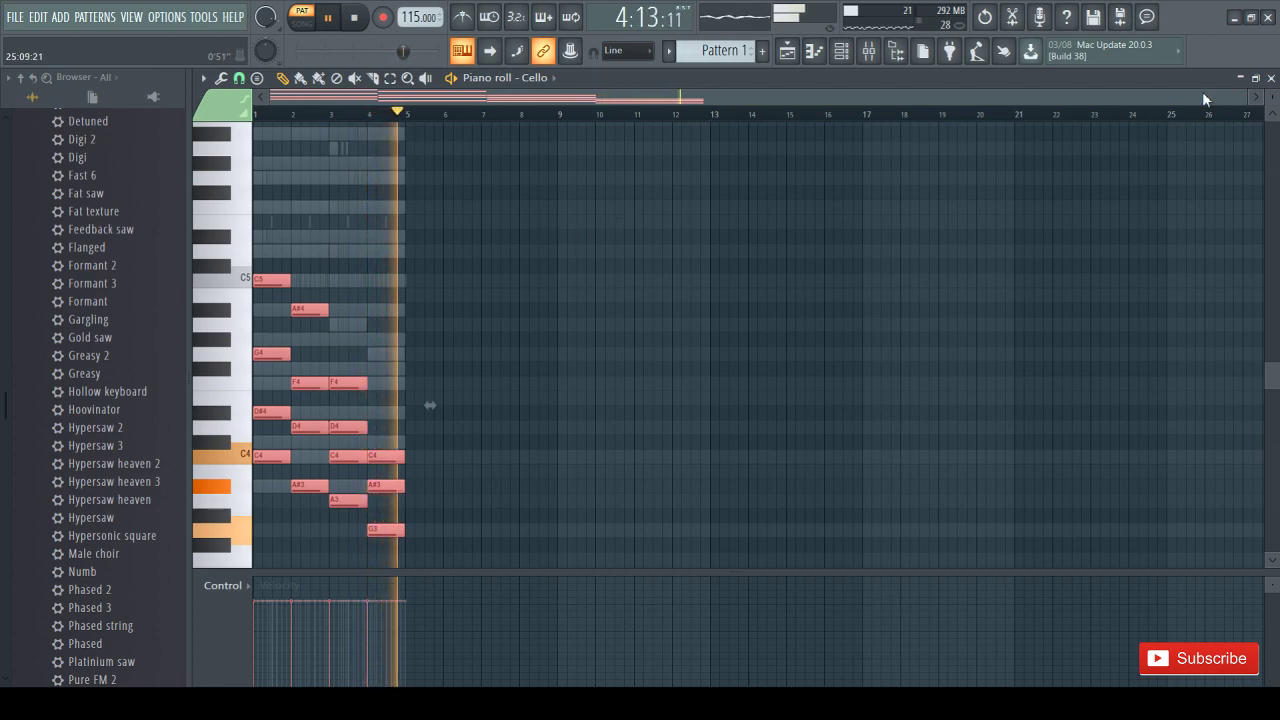
left_click(1241, 78)
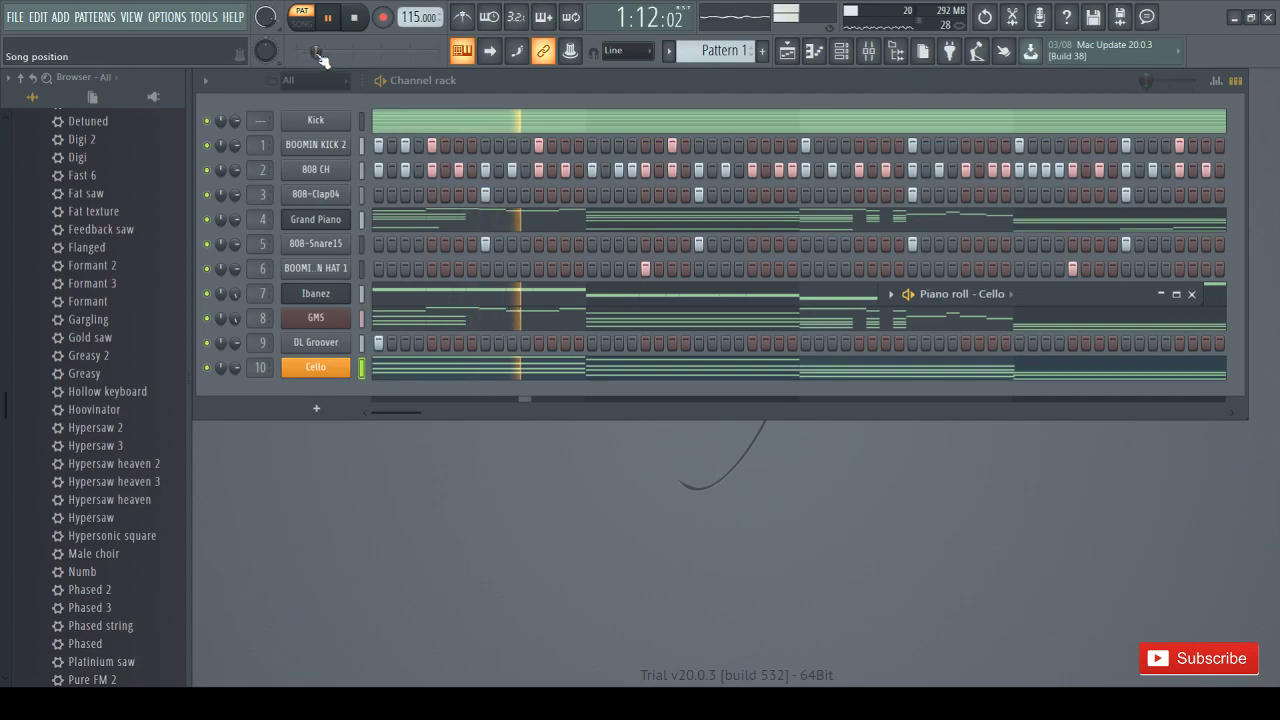
Bring up the mixer and unsolo Insert 10 so all tracks play together
left_click(868, 56)
left_click(868, 56)
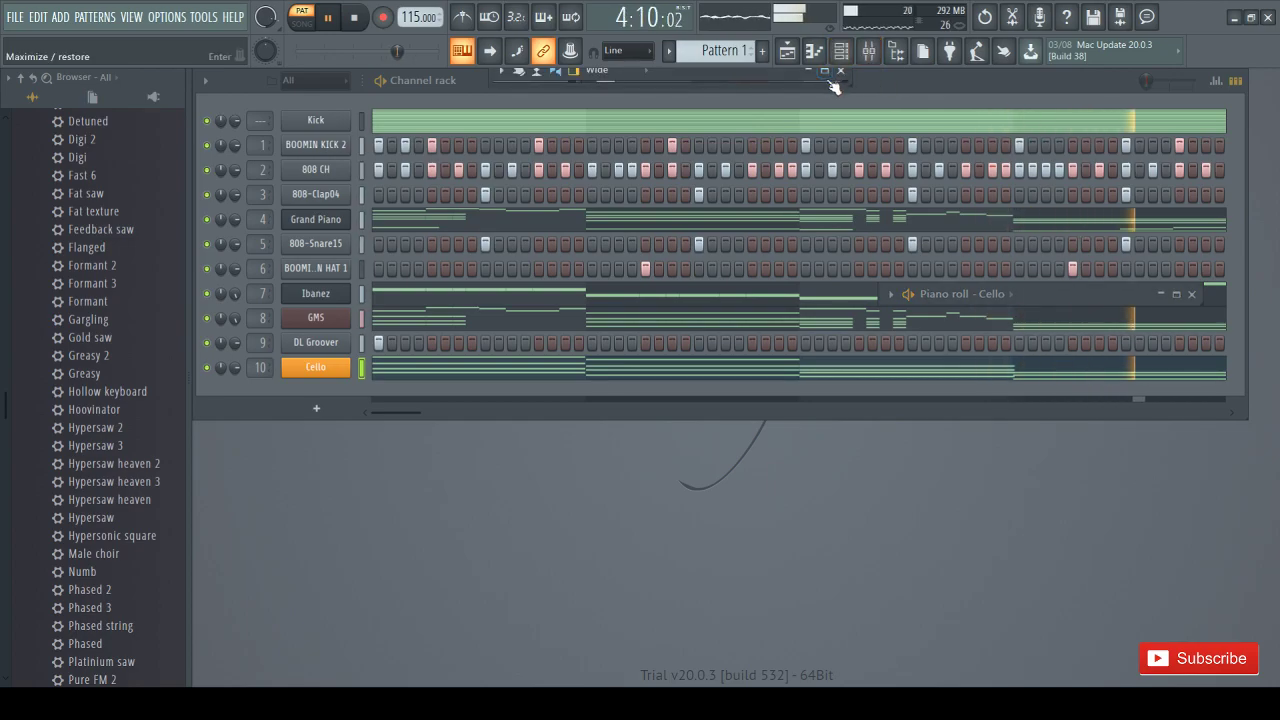
left_click(868, 52)
right_click(522, 294)
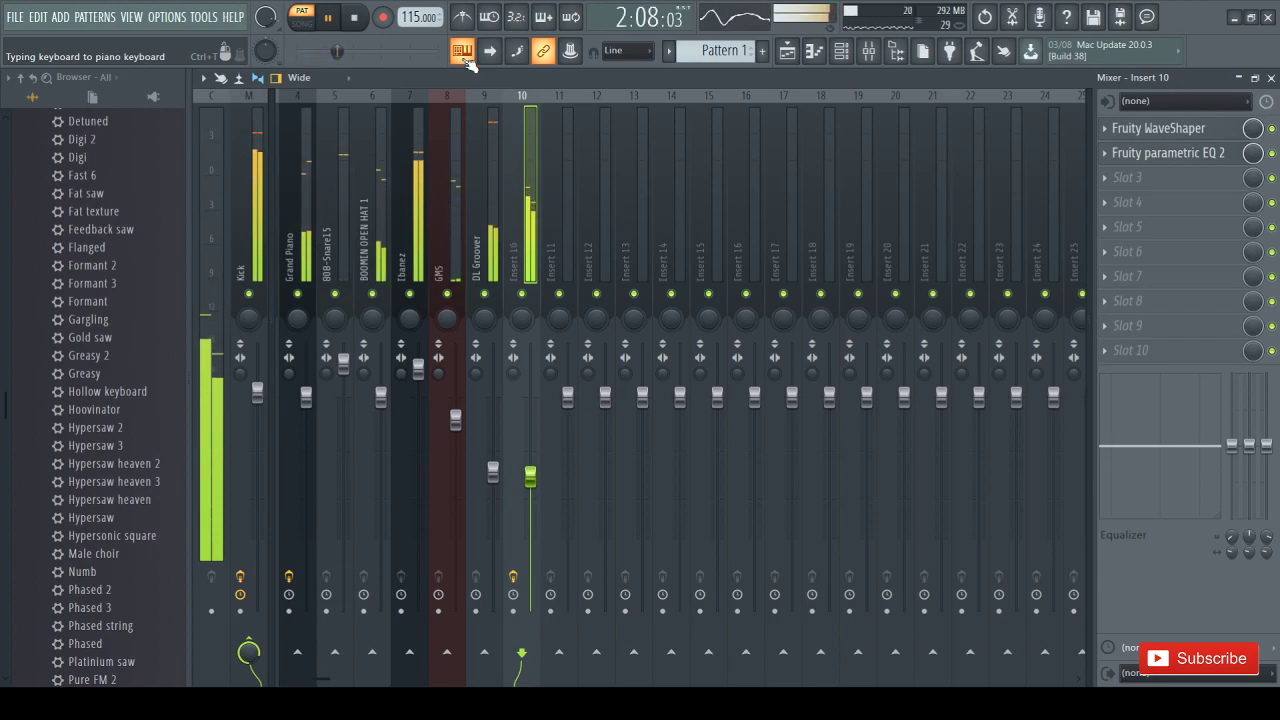
Raise the Insert 10 volume slightly above the DL Groover fader, pause playback and put the mixer away
left_click_drag(530, 477, 530, 454)
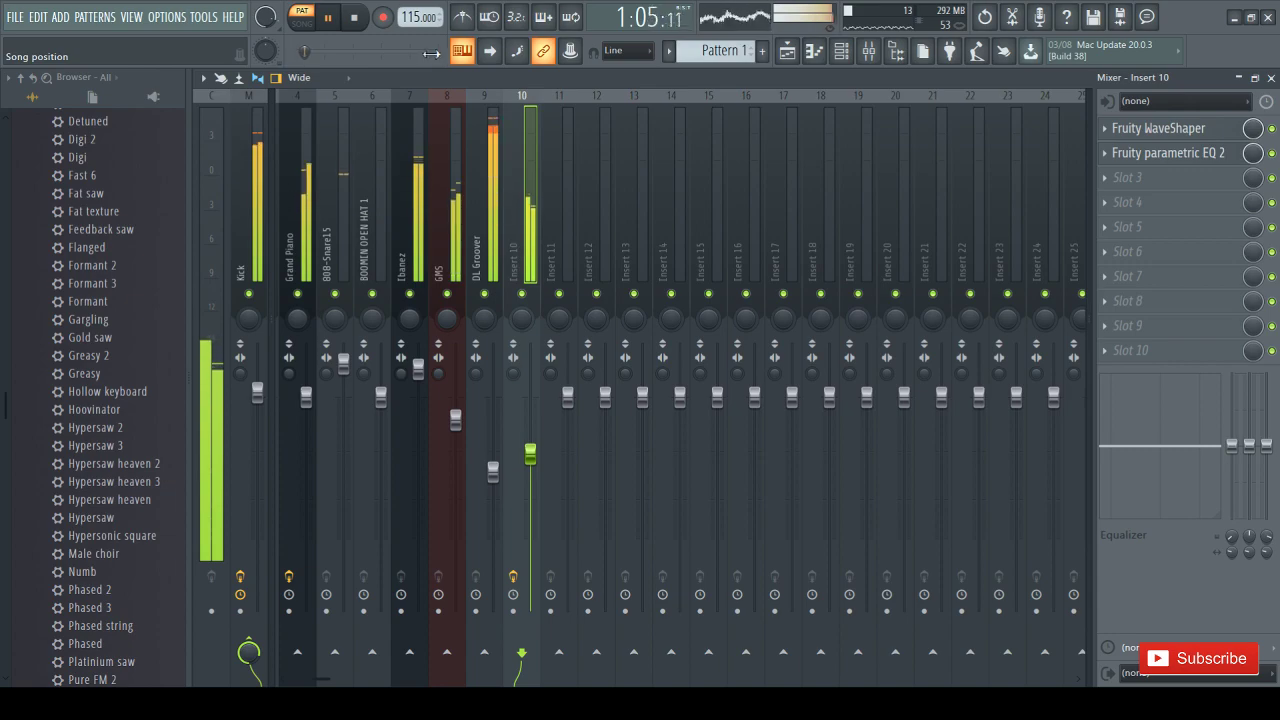
left_click(330, 20)
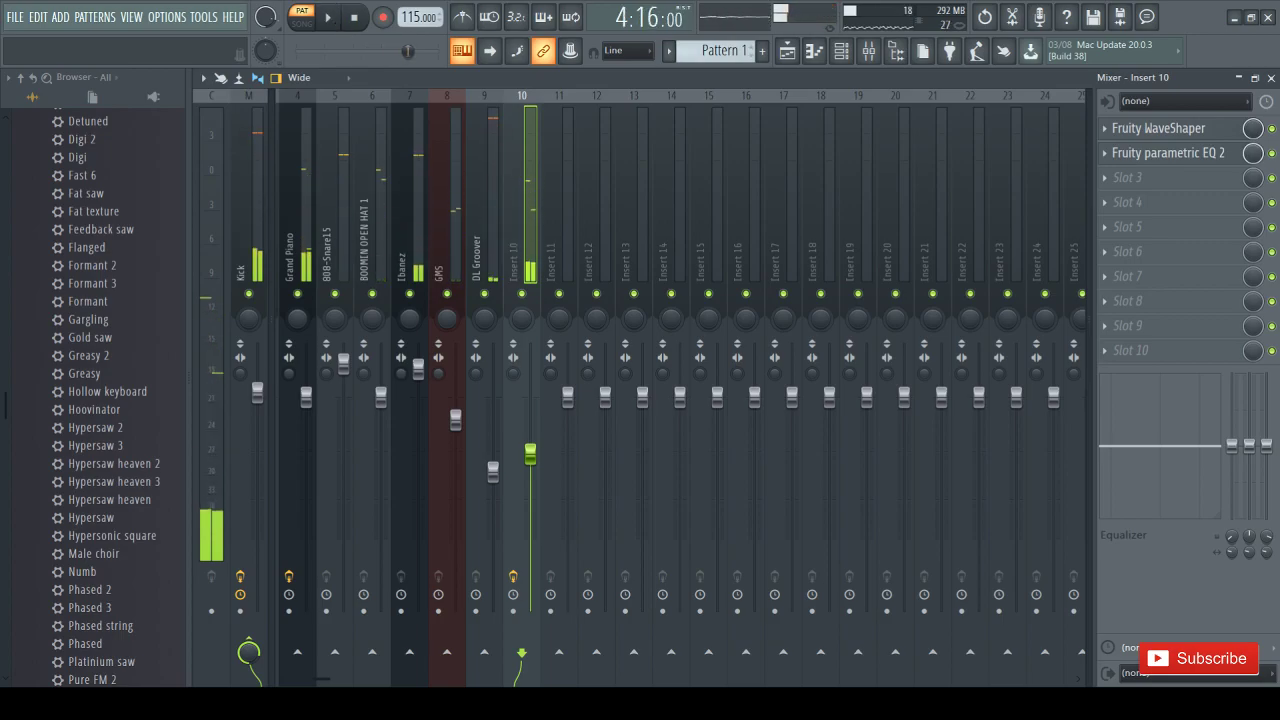
left_click(1238, 78)
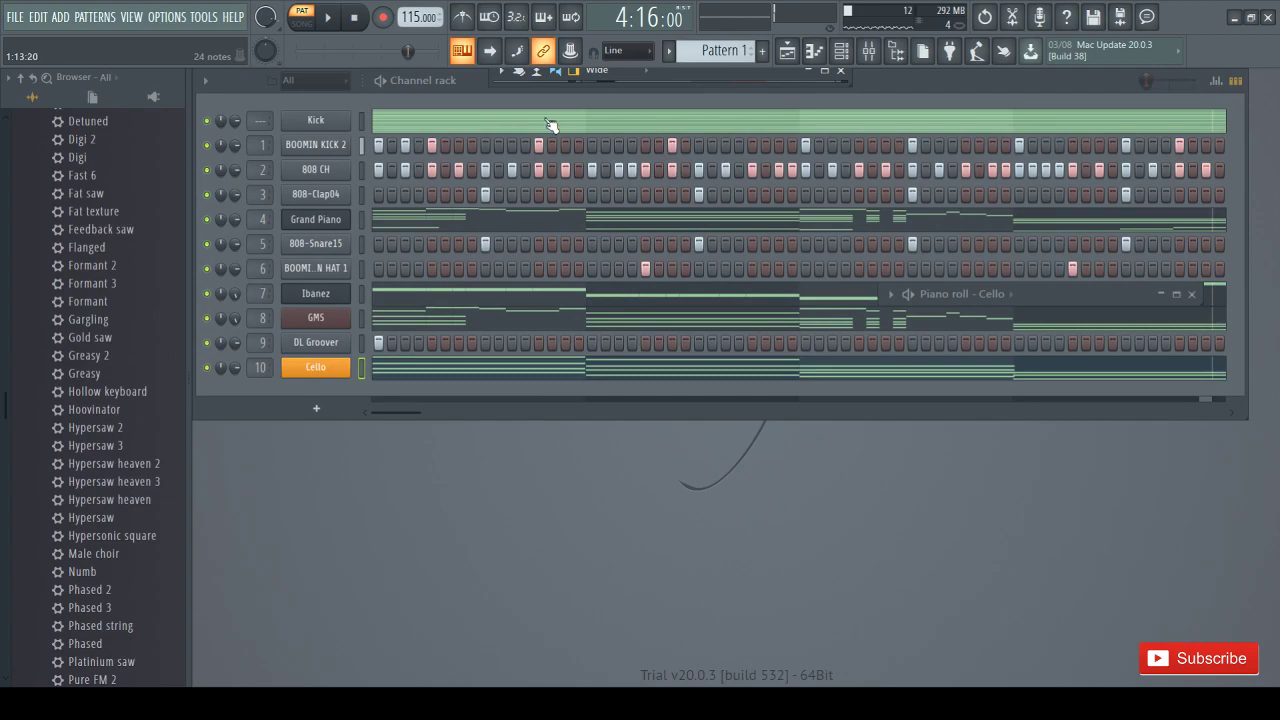
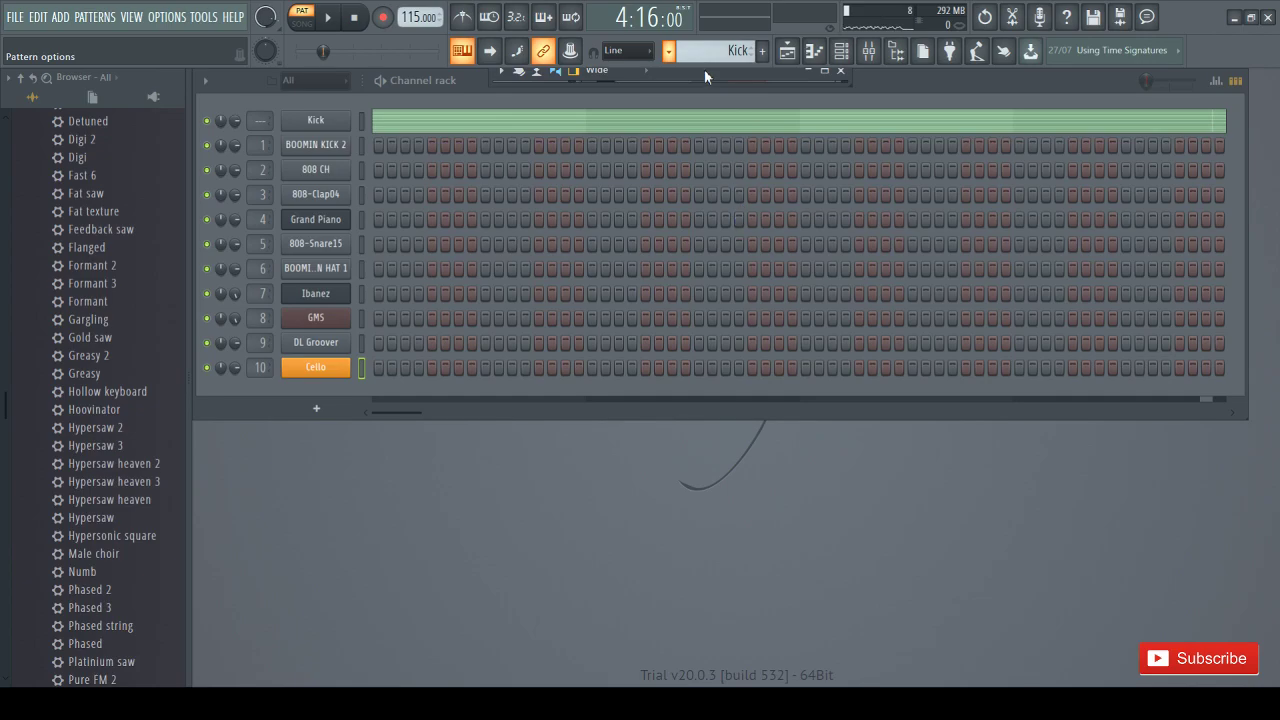
Review the separate Ibanez and Cello patterns and bring up the playlist
left_click(714, 177)
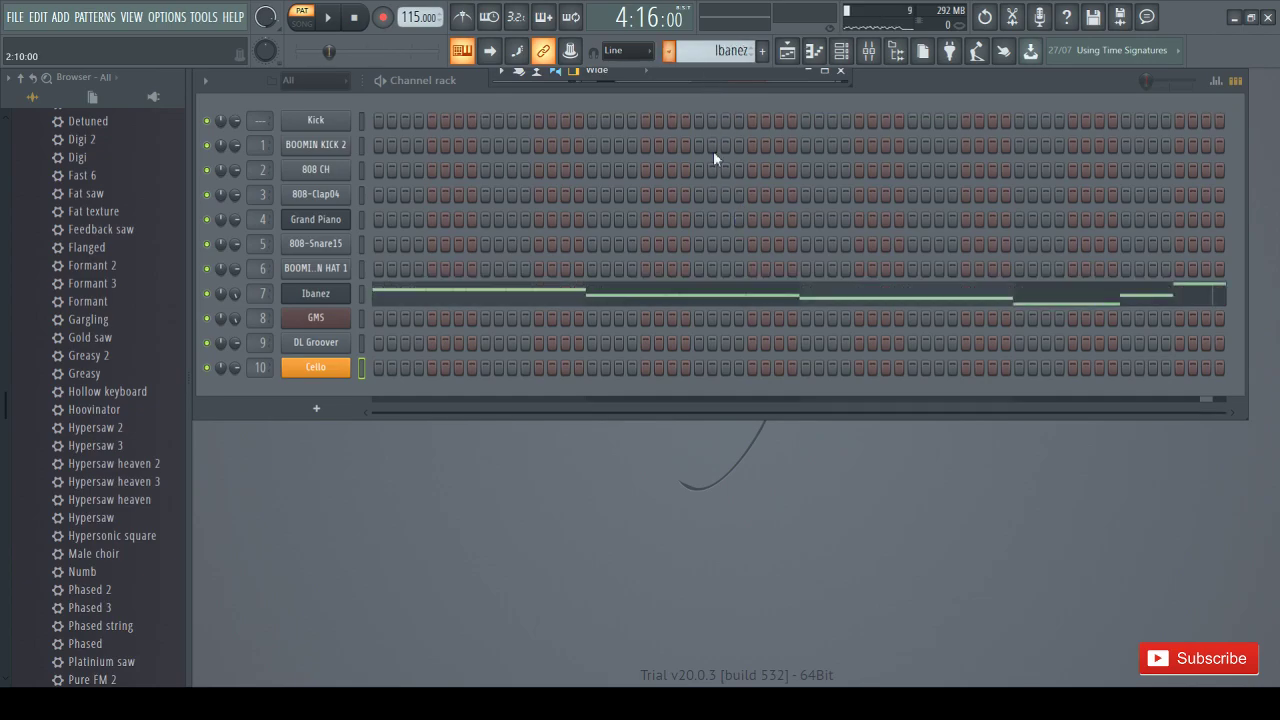
left_click(700, 217)
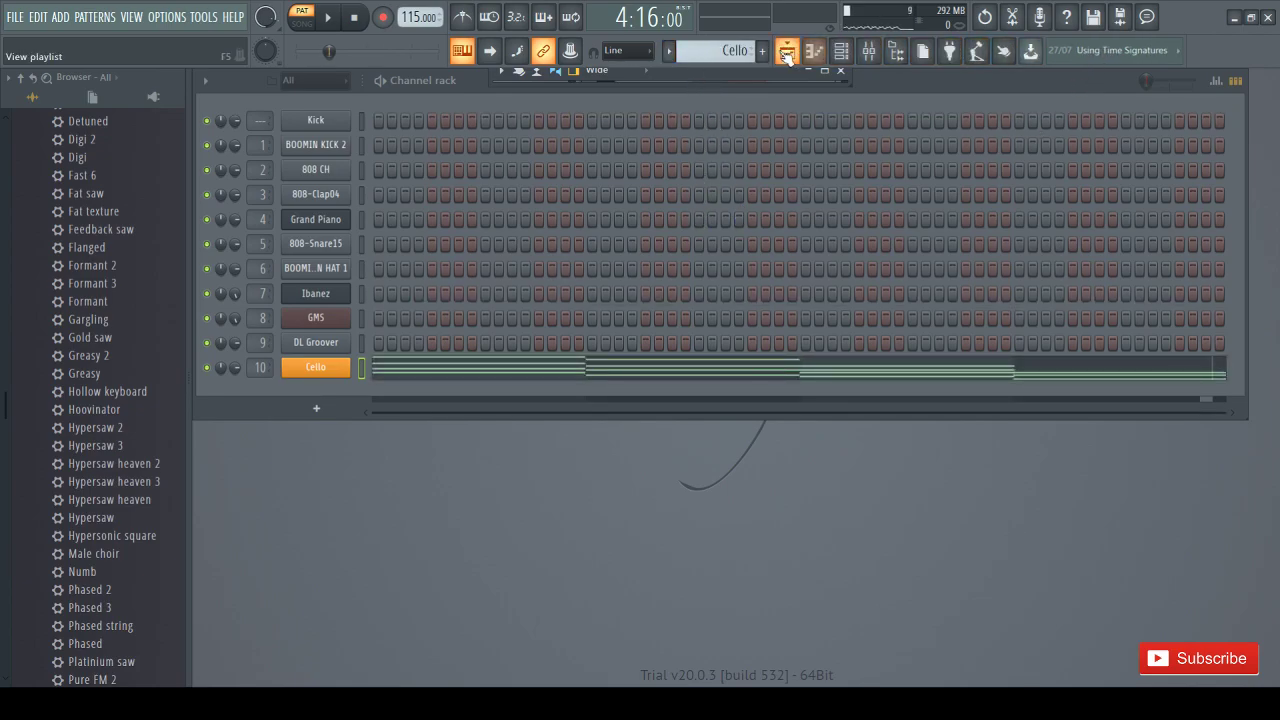
left_click(787, 53)
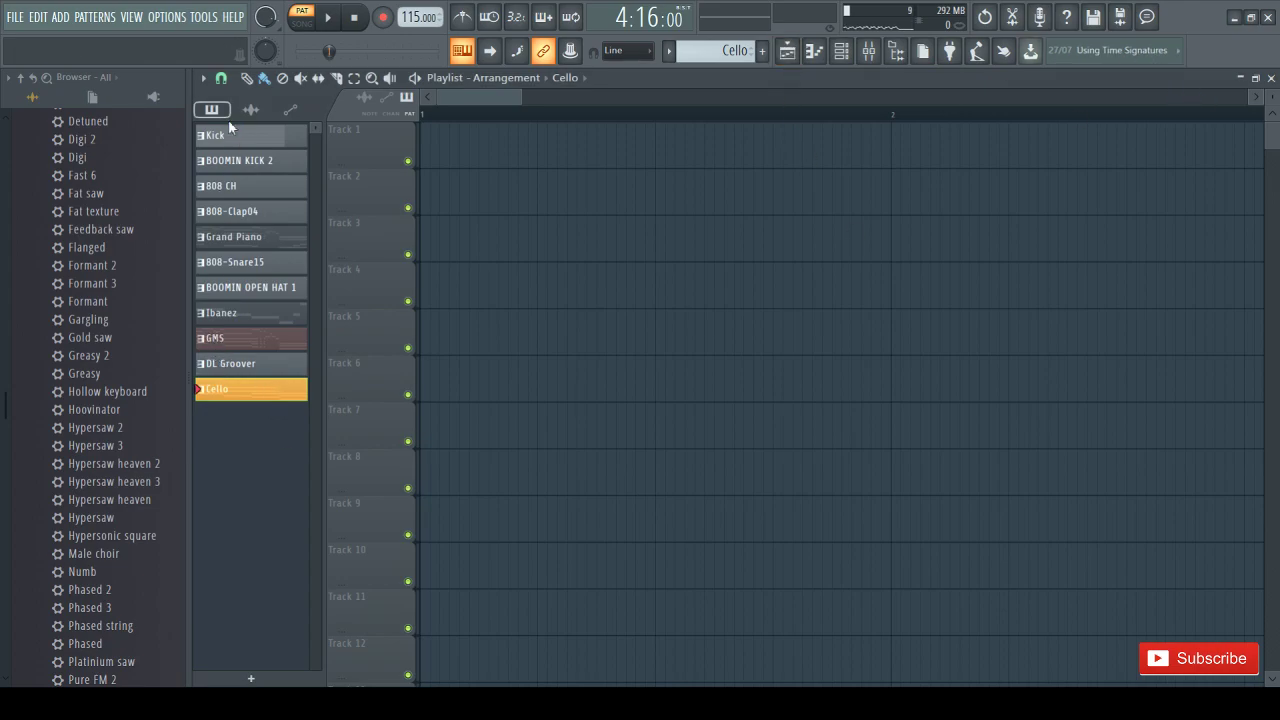
left_click(430, 142)
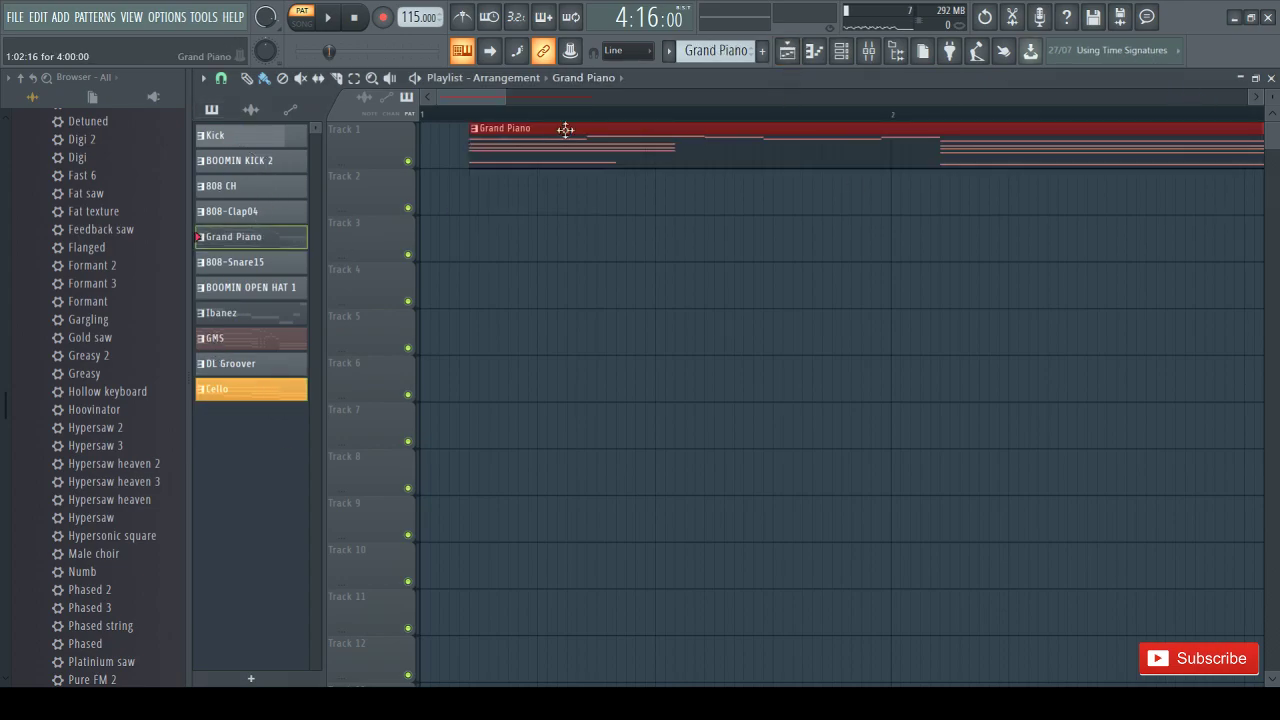
left_click_drag(511, 97, 887, 137)
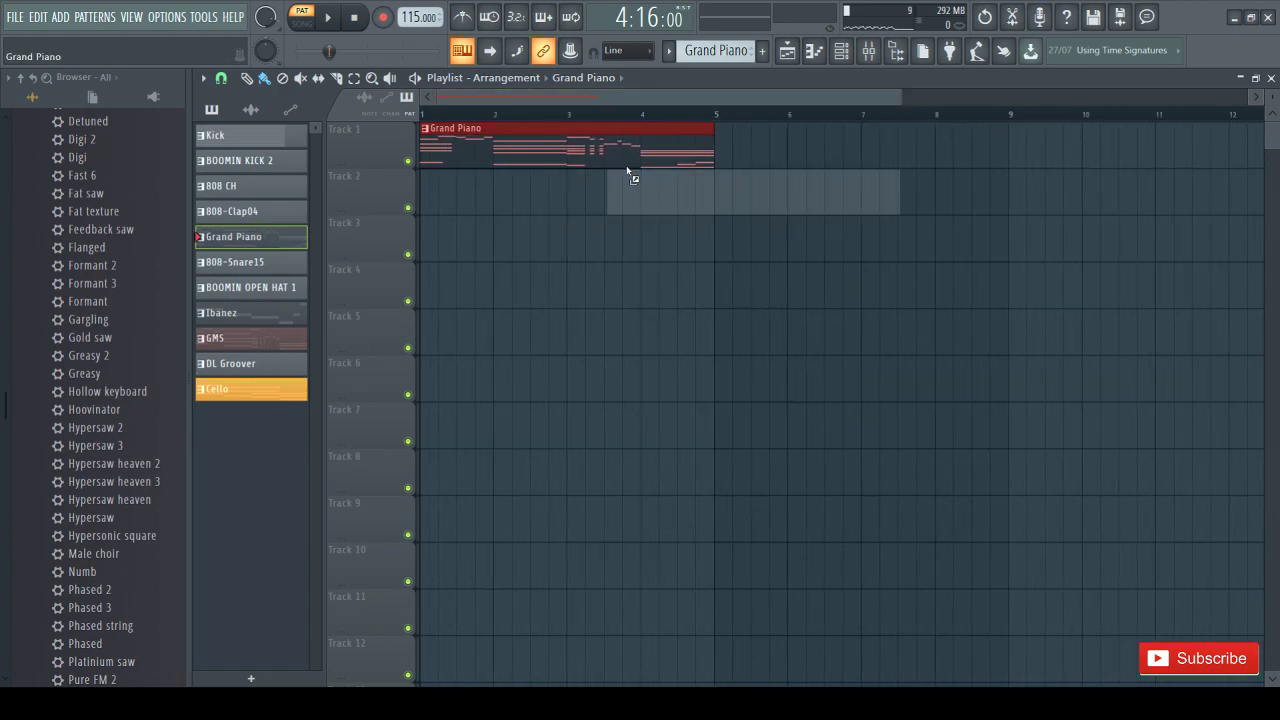
left_click(772, 147)
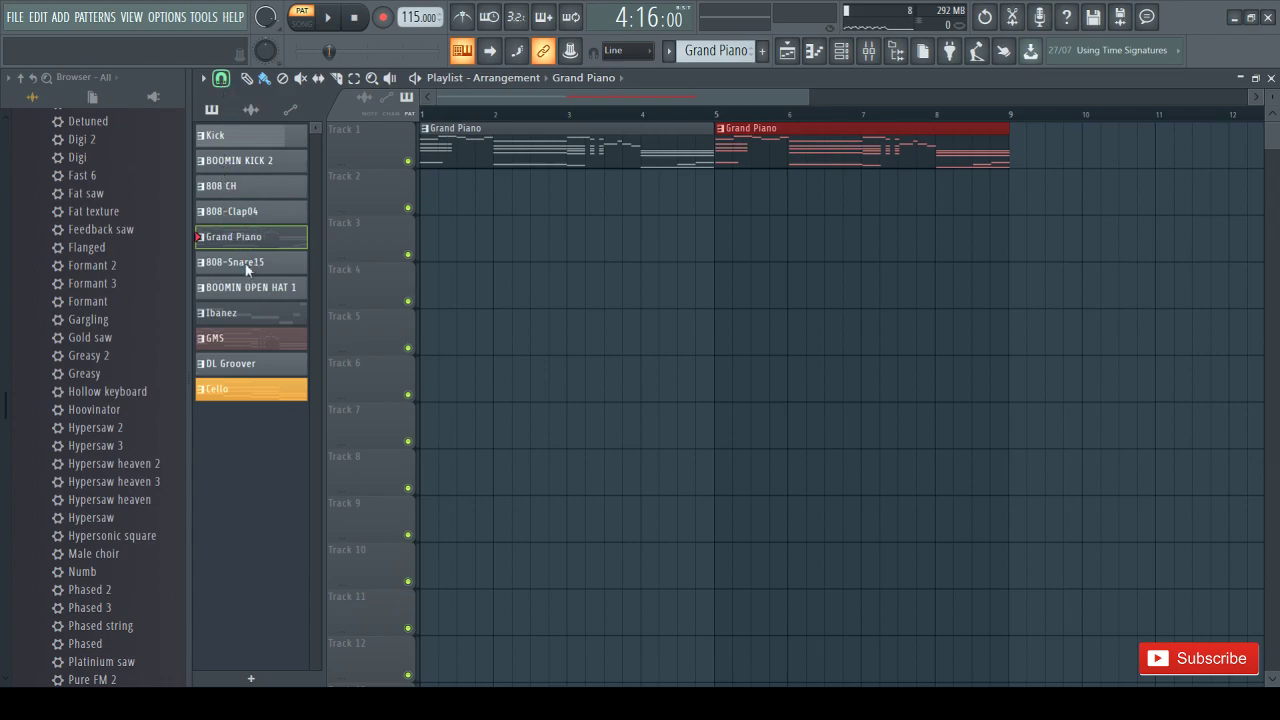
left_click_drag(831, 150, 813, 150)
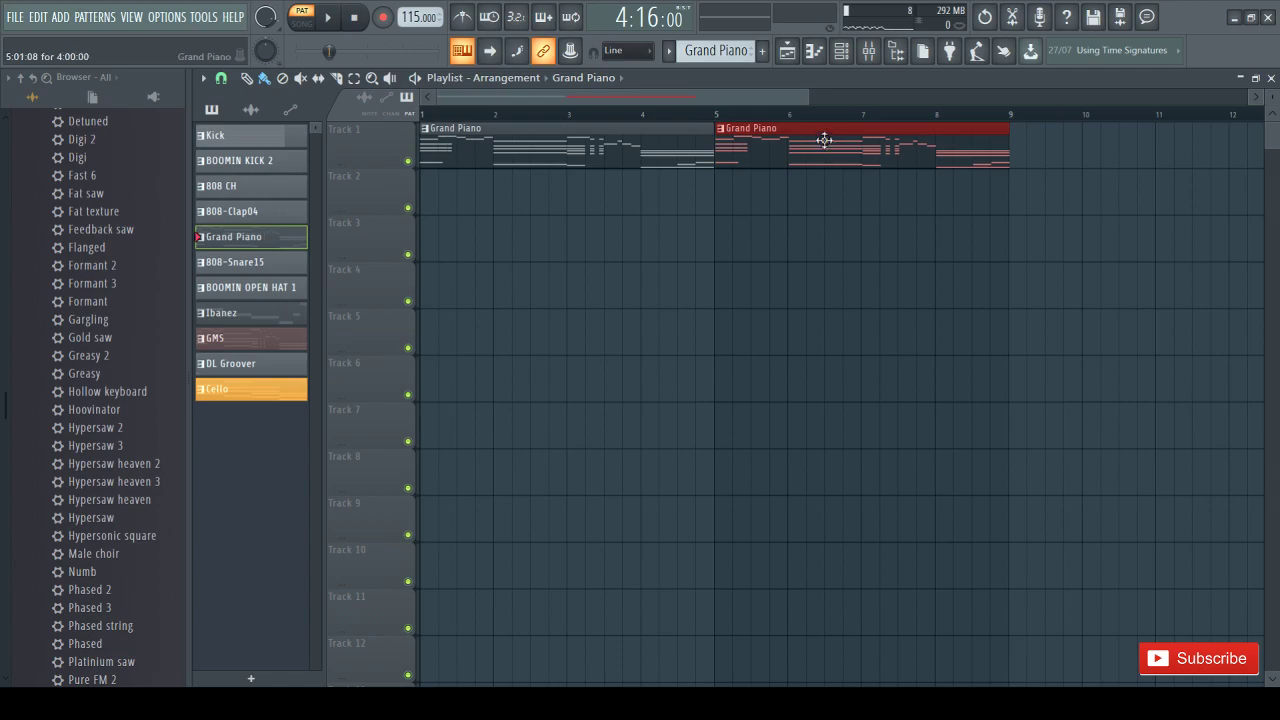
right_click(811, 154)
right_click(668, 158)
Place Grand Piano clips on Track 1 of the playlist, aligned to the starts of bars 1 and 5
left_click(576, 158)
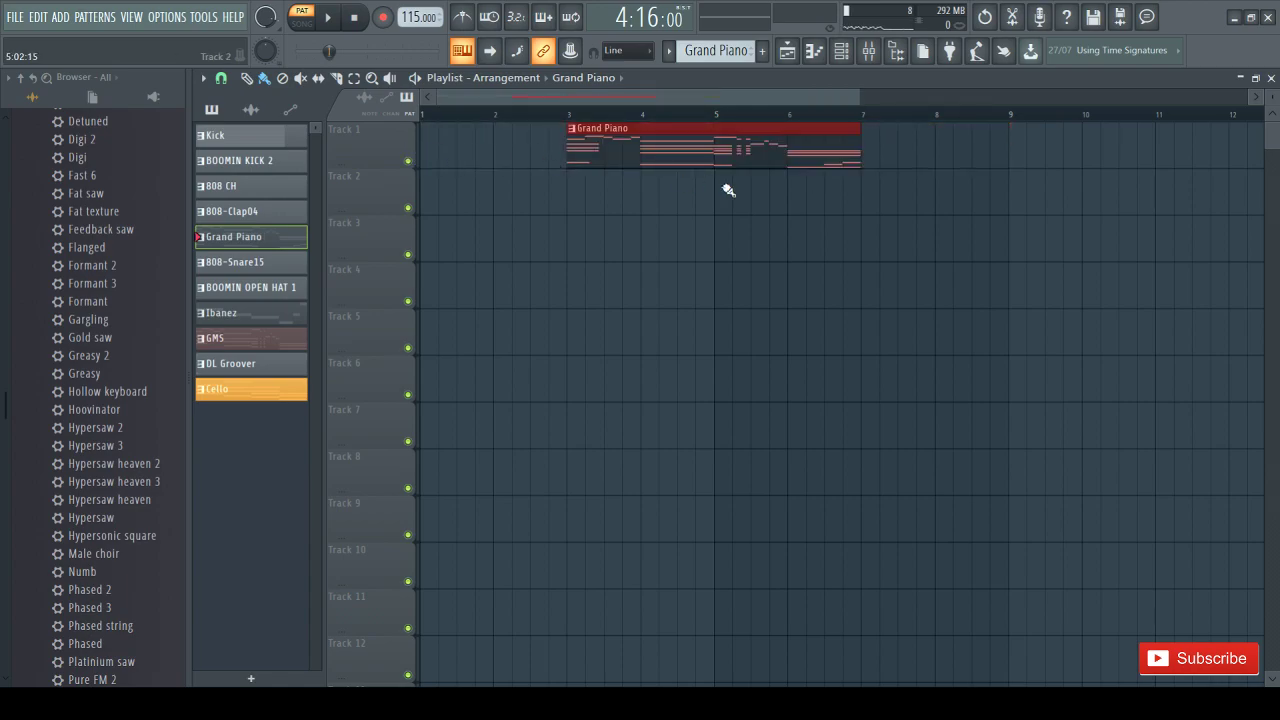
left_click(738, 188)
right_click(745, 190)
left_click_drag(740, 147, 592, 147)
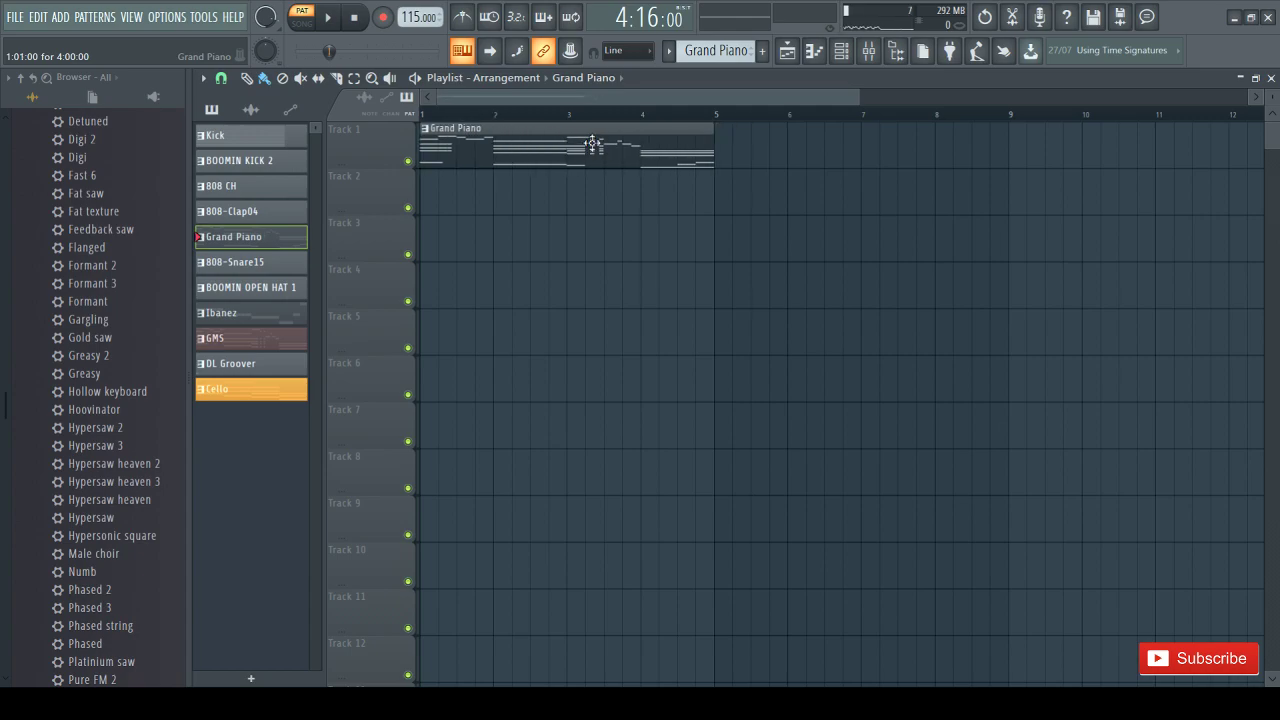
left_click(770, 160)
left_click_drag(897, 158, 824, 152)
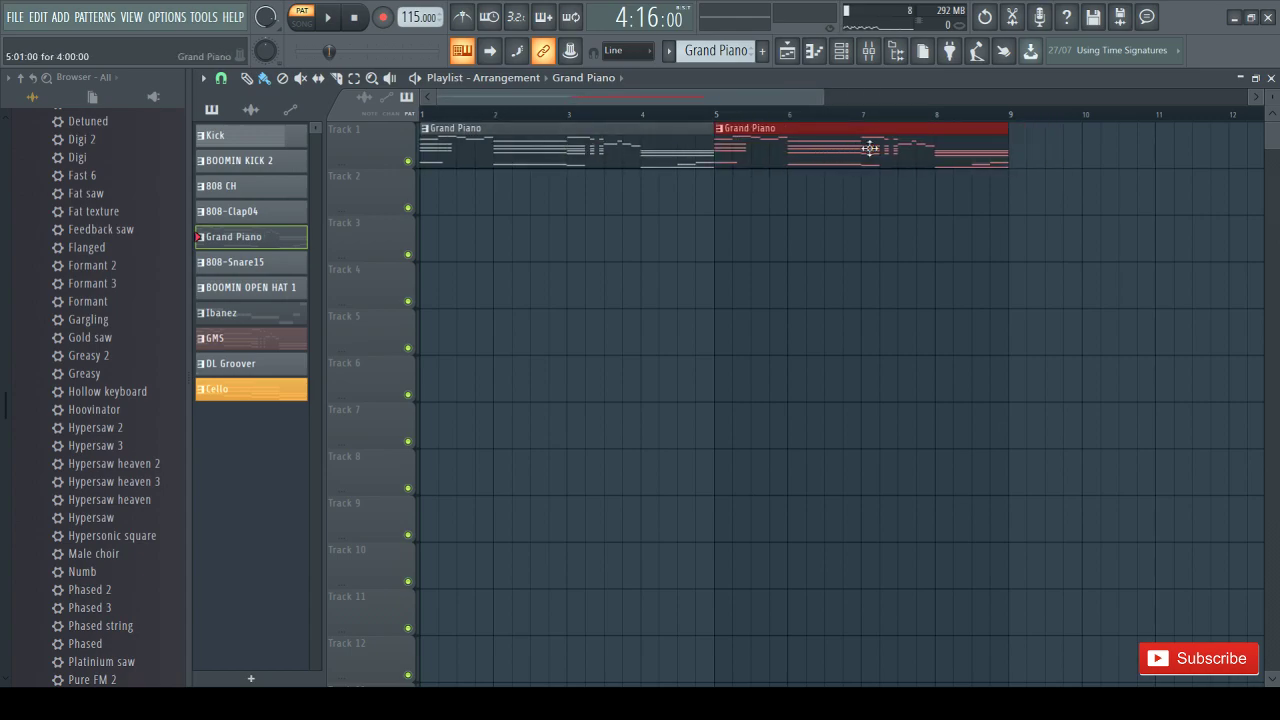
Extend the Grand Piano part on Track 1 with back-to-back clips starting at bars 9, 13 and 17
left_click(1068, 151)
left_click_drag(1109, 151, 1075, 161)
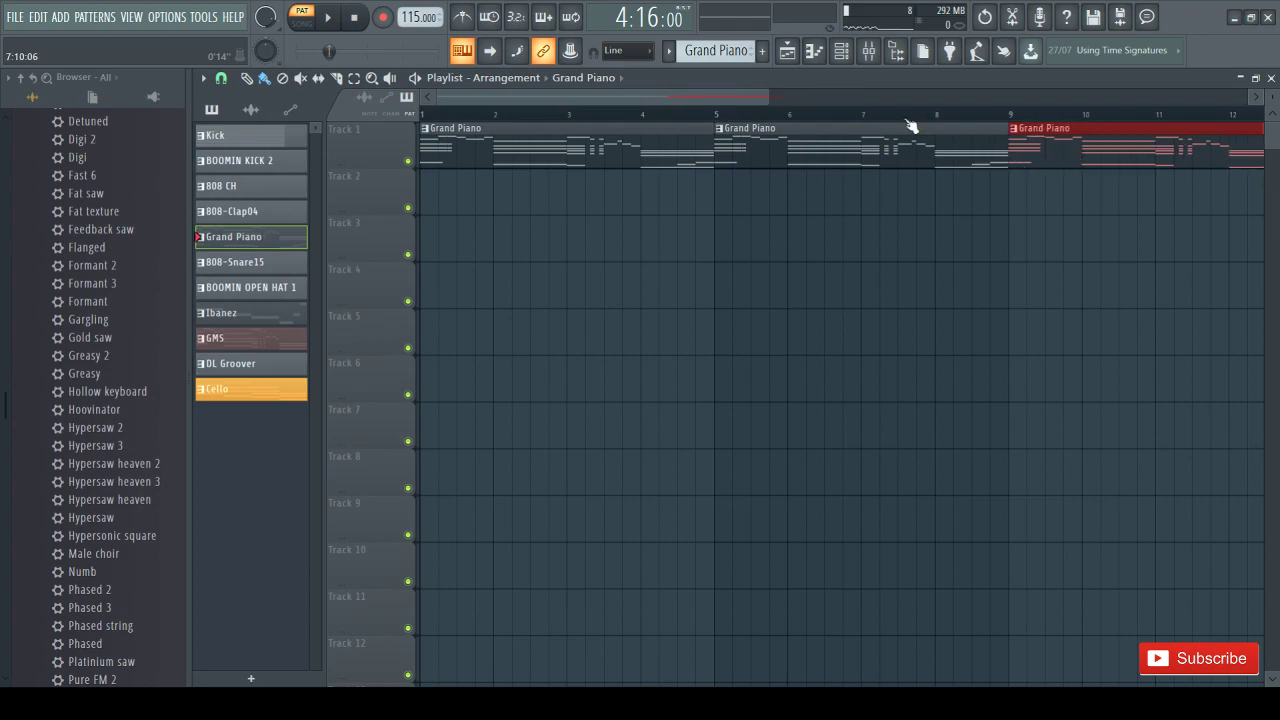
left_click_drag(704, 98, 849, 101)
left_click(1069, 154)
left_click_drag(1125, 158, 998, 146)
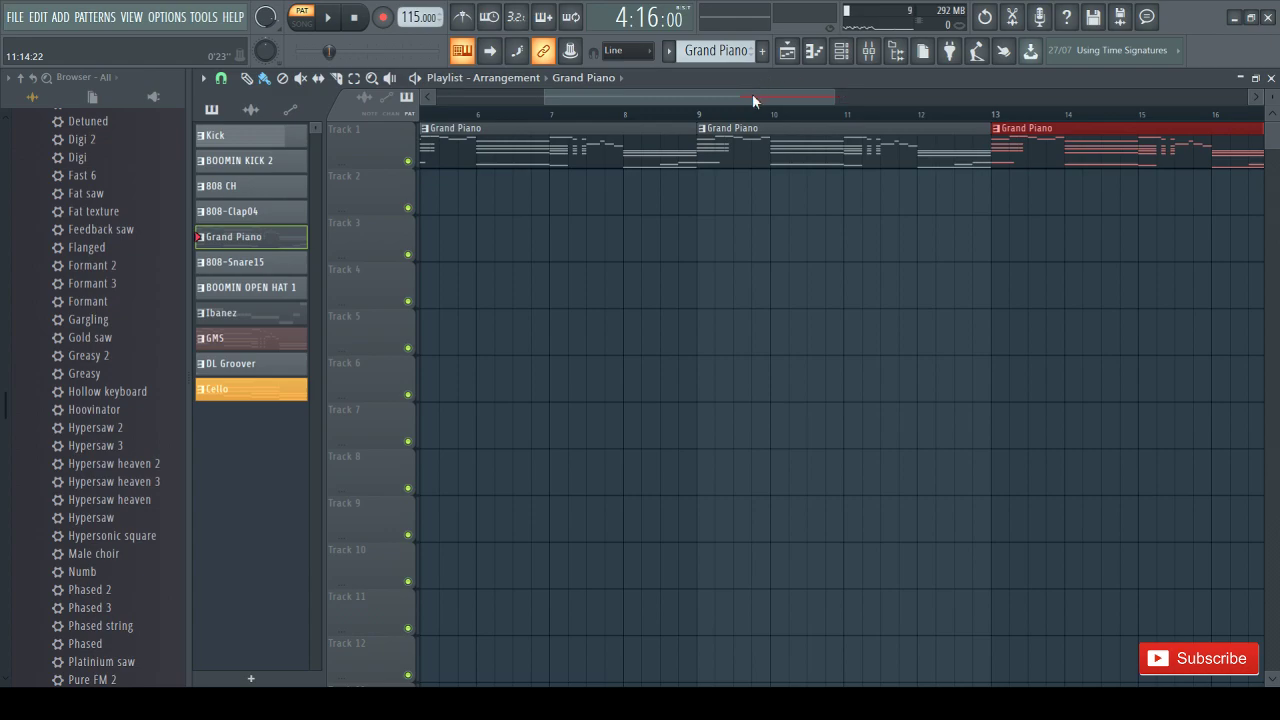
left_click_drag(752, 94, 898, 96)
left_click(1000, 149)
left_click_drag(1000, 149, 559, 104)
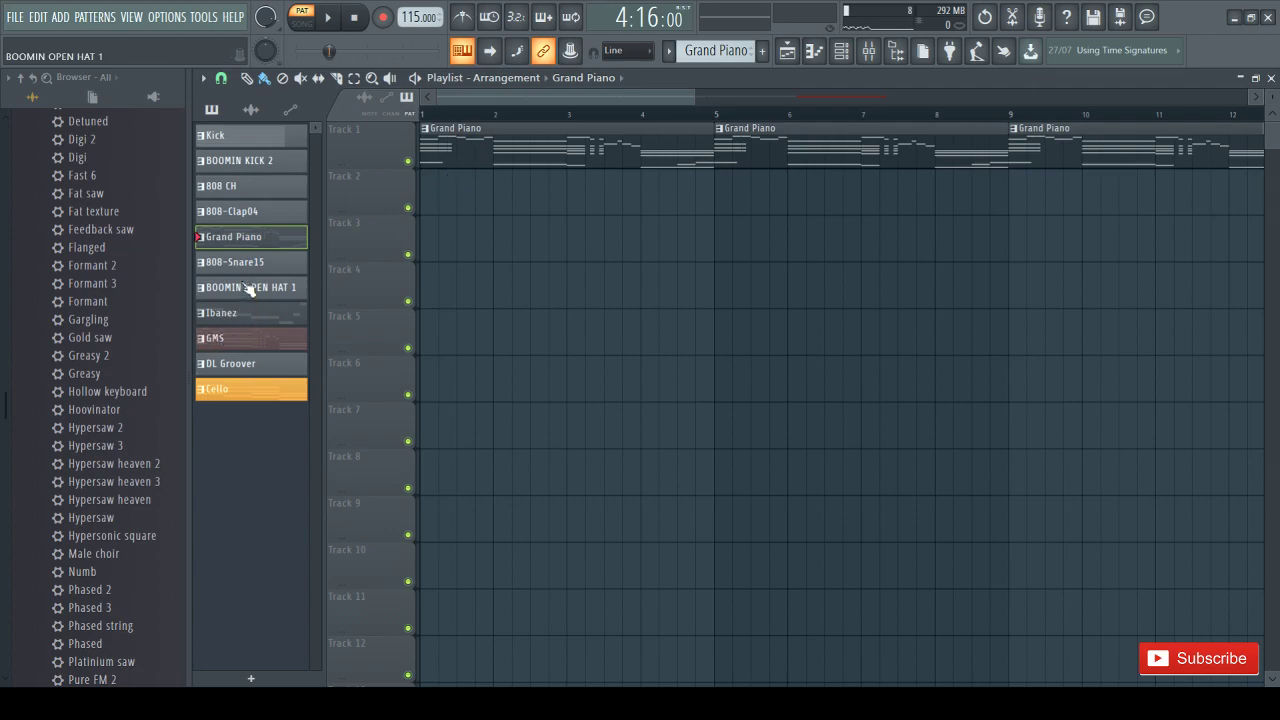
Place BOOMIN KICK 2, 808-Clap04 and 808-Snare15 clips at bar 5 on Tracks 2, 3 and 4 respectively
left_click(748, 194)
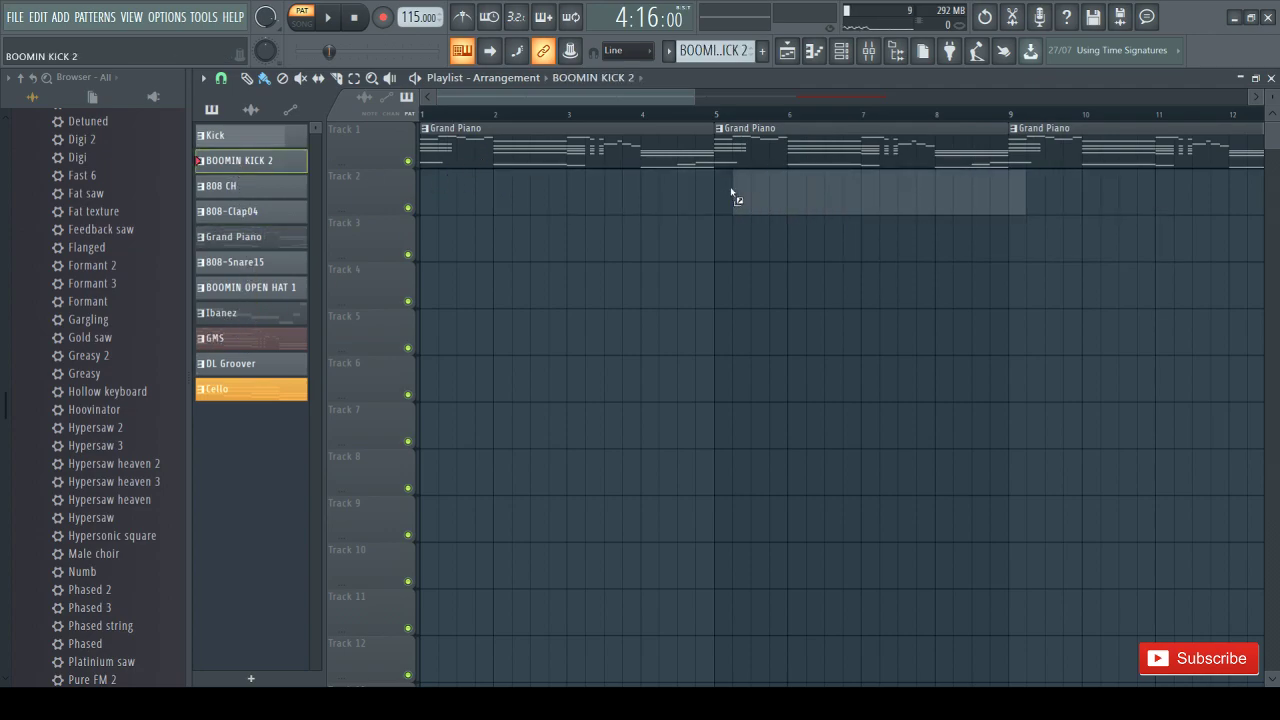
left_click_drag(248, 222, 688, 254)
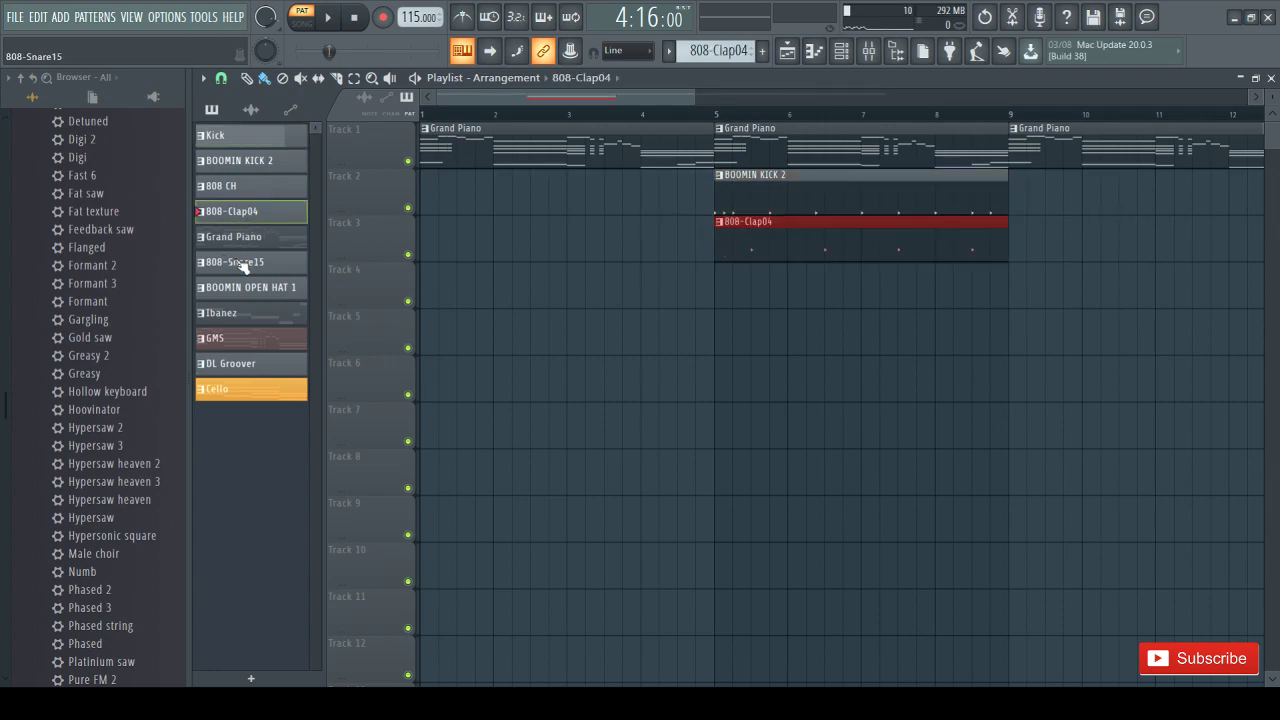
left_click_drag(304, 268, 808, 304)
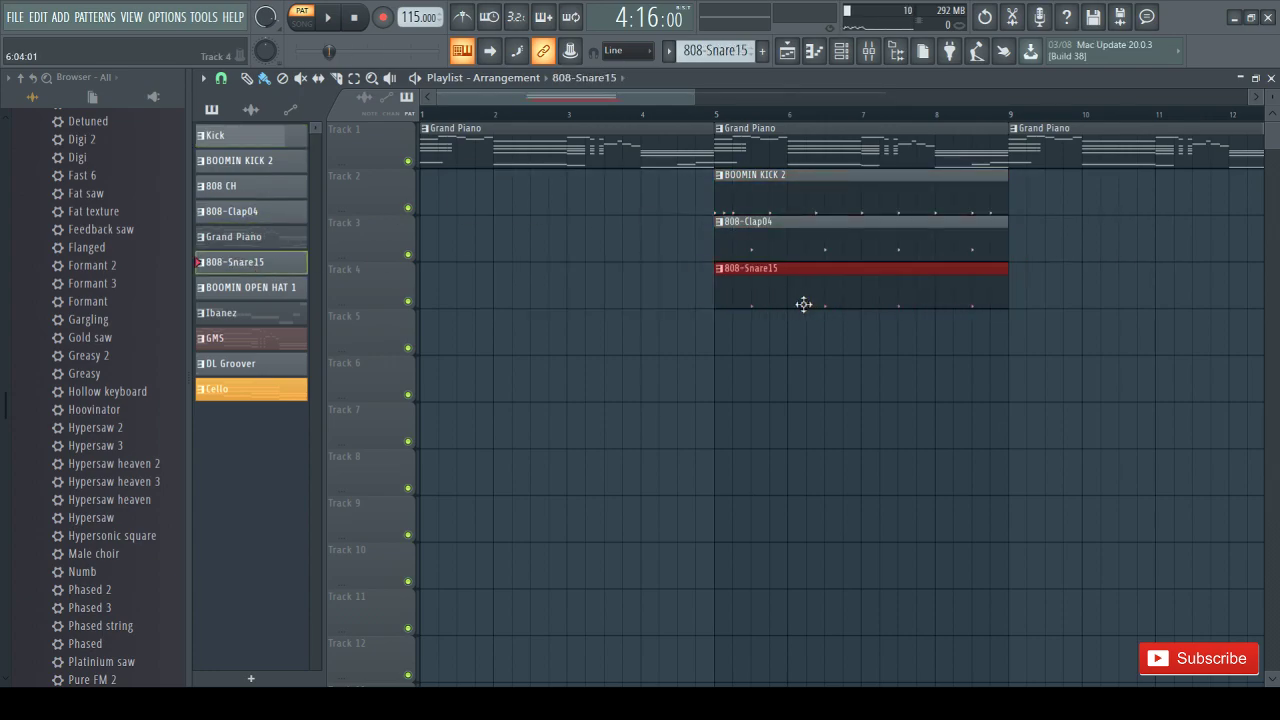
Place BOOMIN KICK 2, 808-Clap04, 808-Snare15 and 808 CH clips at bar 9 on Tracks 2, 3, 4 and 5 respectively
left_click_drag(252, 161, 1012, 205)
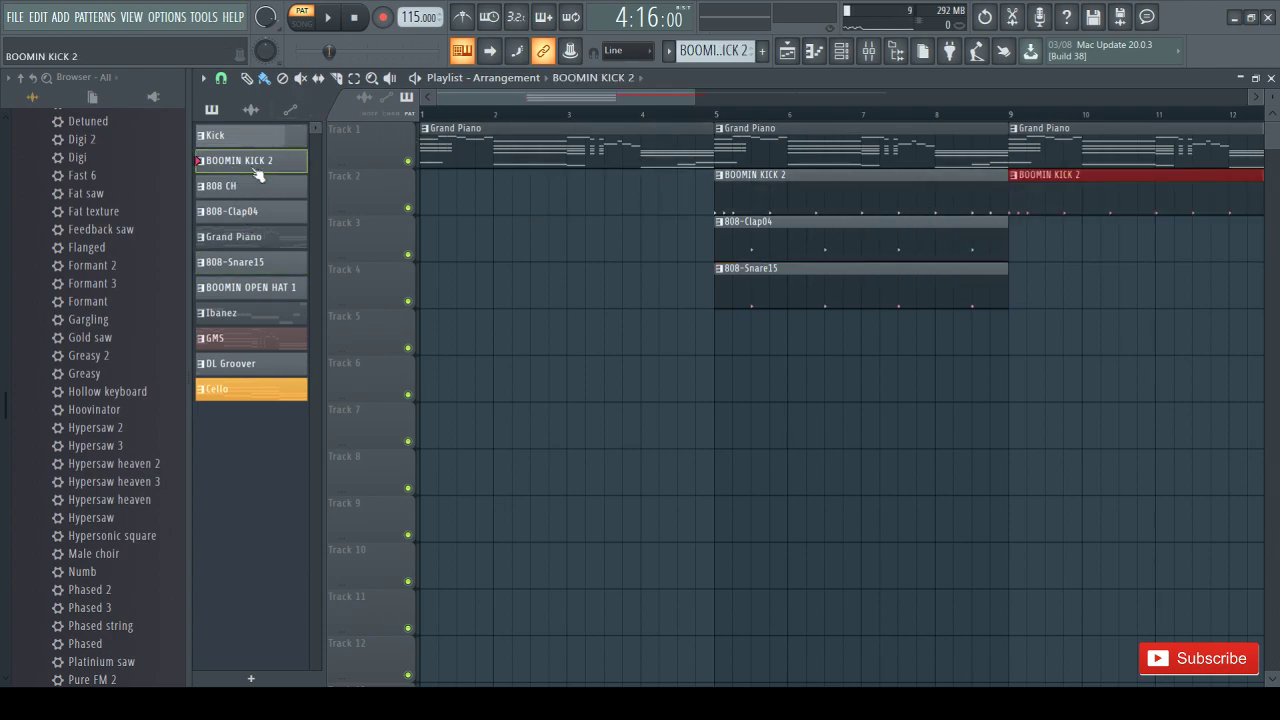
left_click_drag(245, 193, 1012, 330)
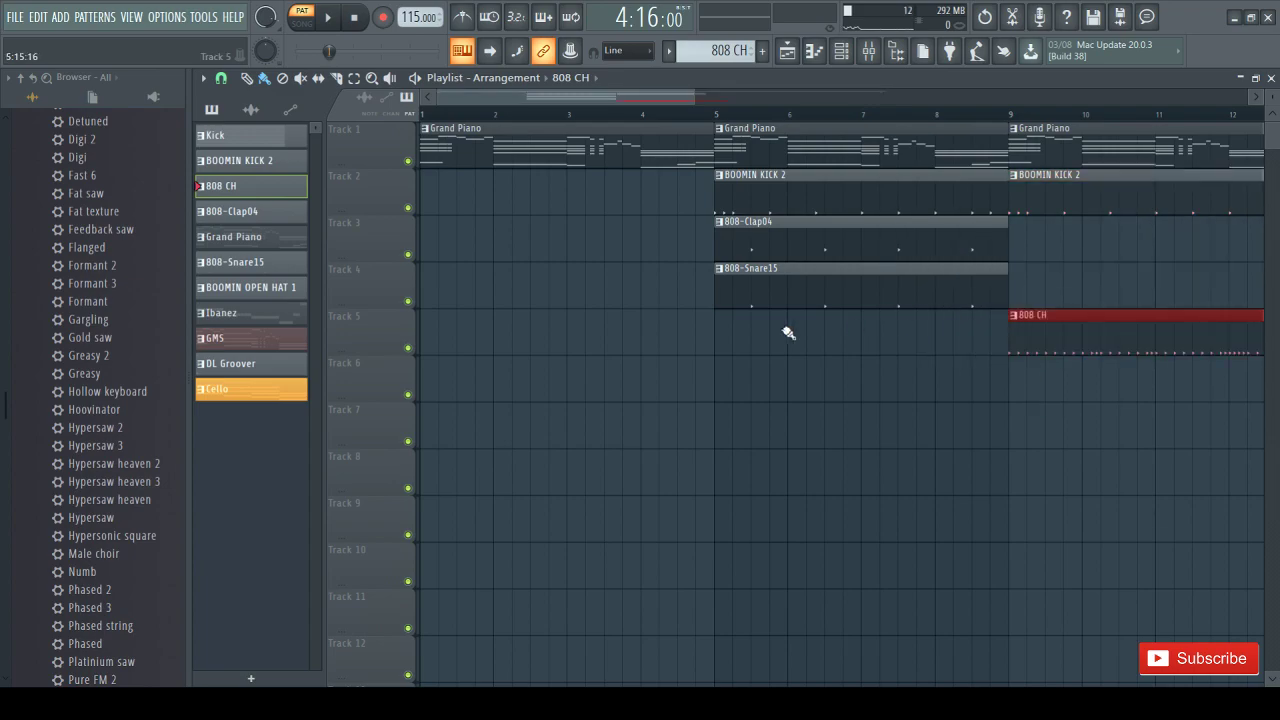
left_click_drag(620, 100, 763, 100)
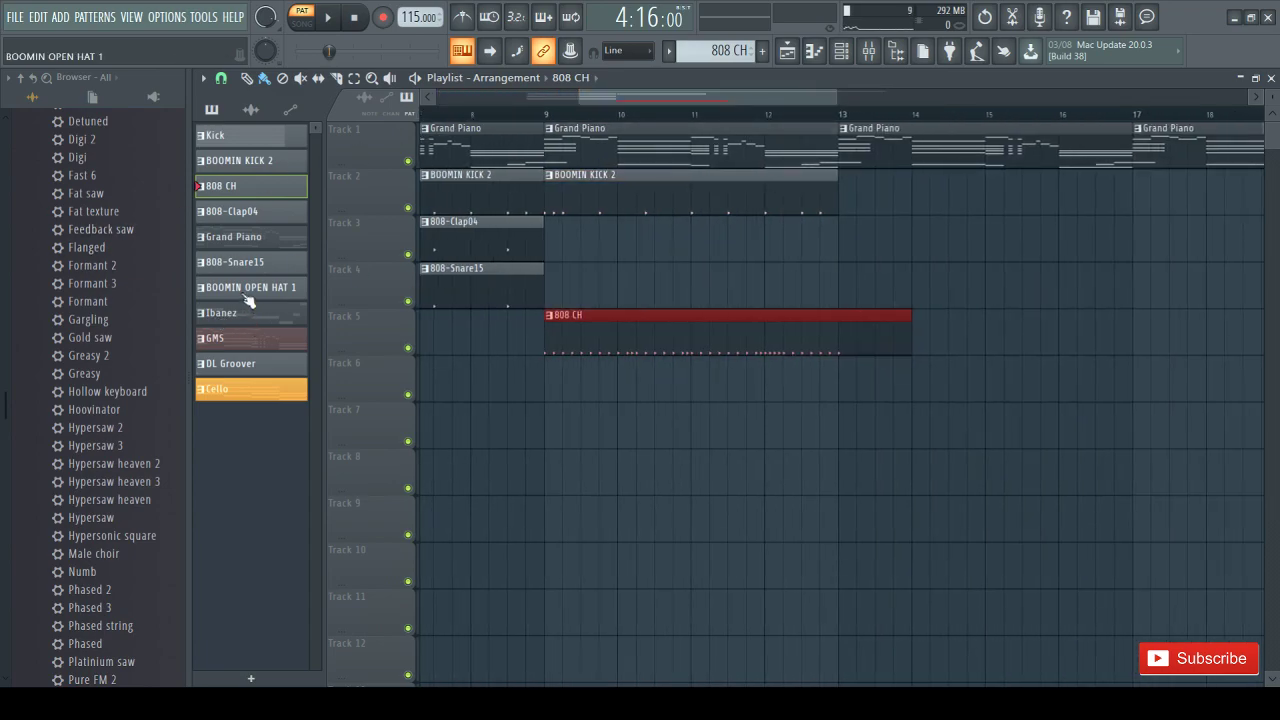
left_click_drag(426, 287, 540, 303)
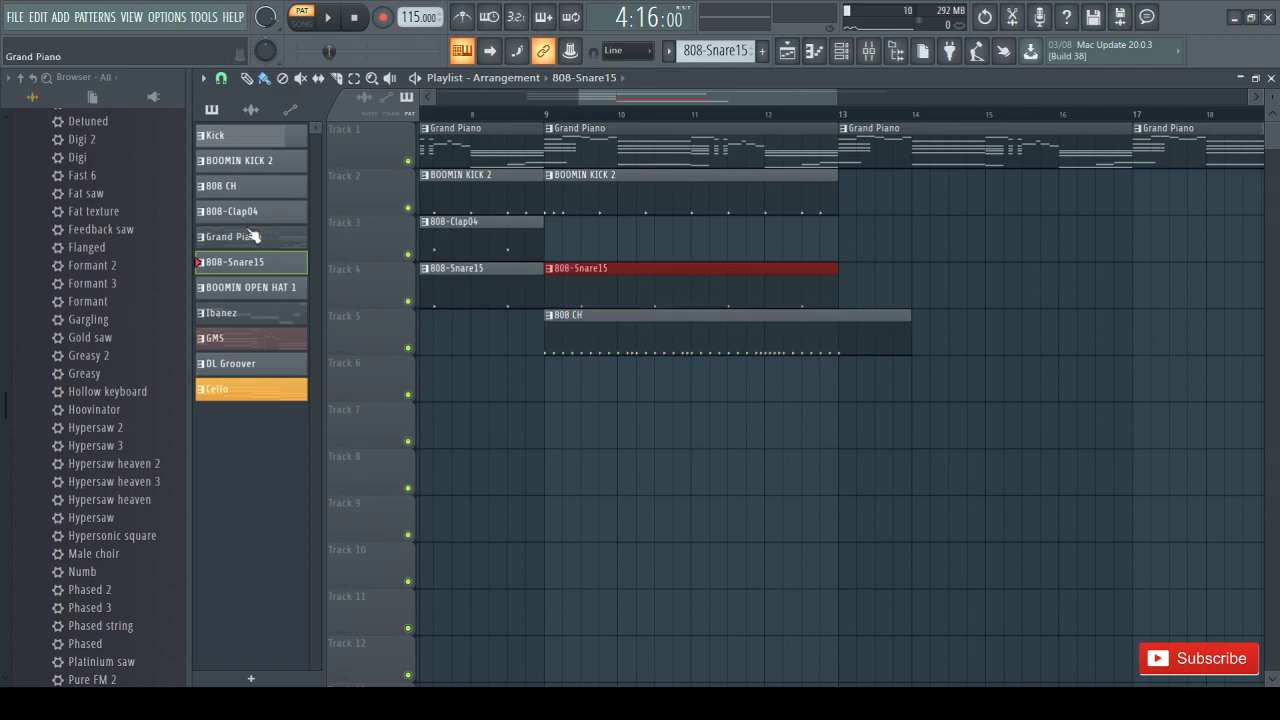
left_click_drag(232, 211, 690, 245)
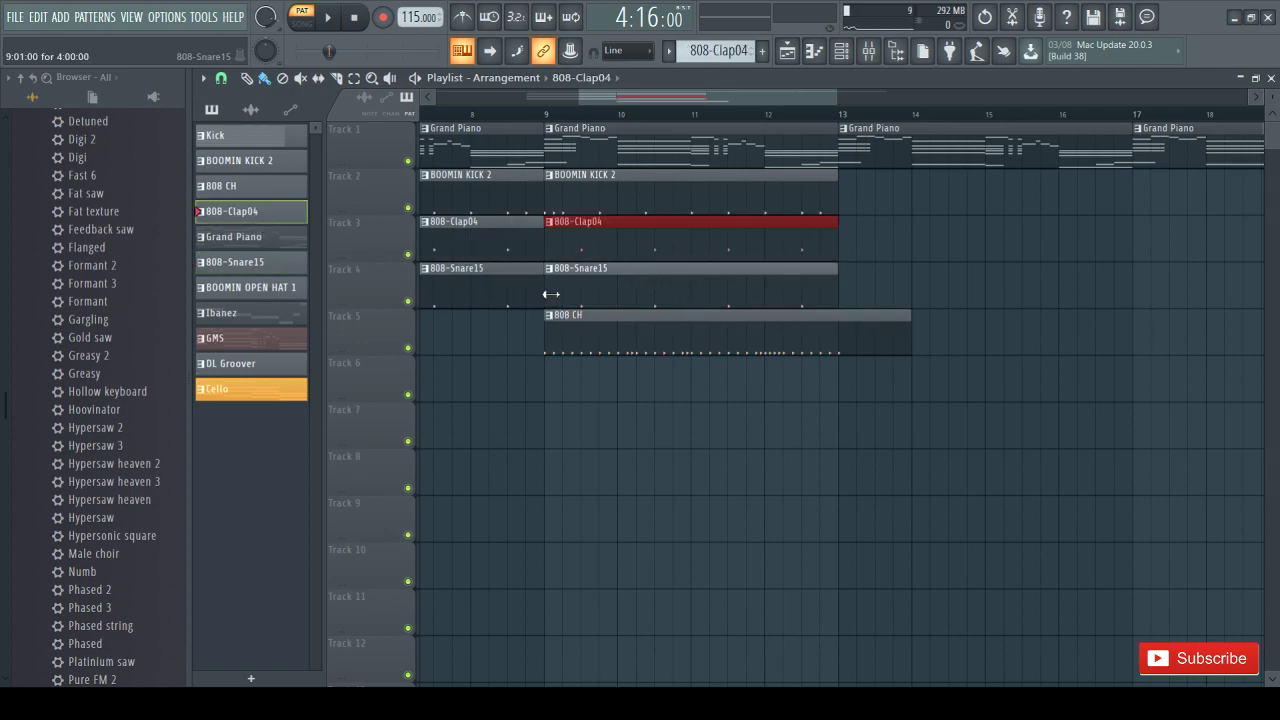
Add a GMS clip on Track 2 just after bar 13 and shift it with all the drum clips down one track
left_click_drag(443, 320, 858, 205)
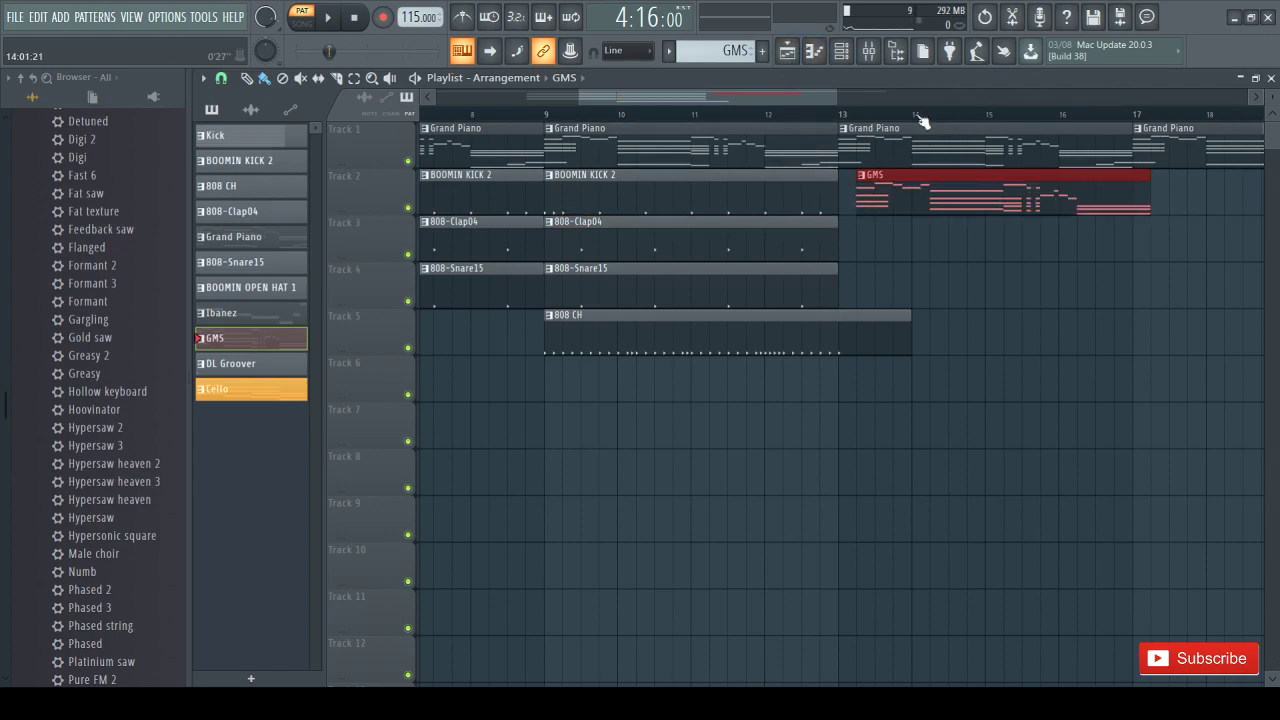
scroll(839, 92, "down", 5)
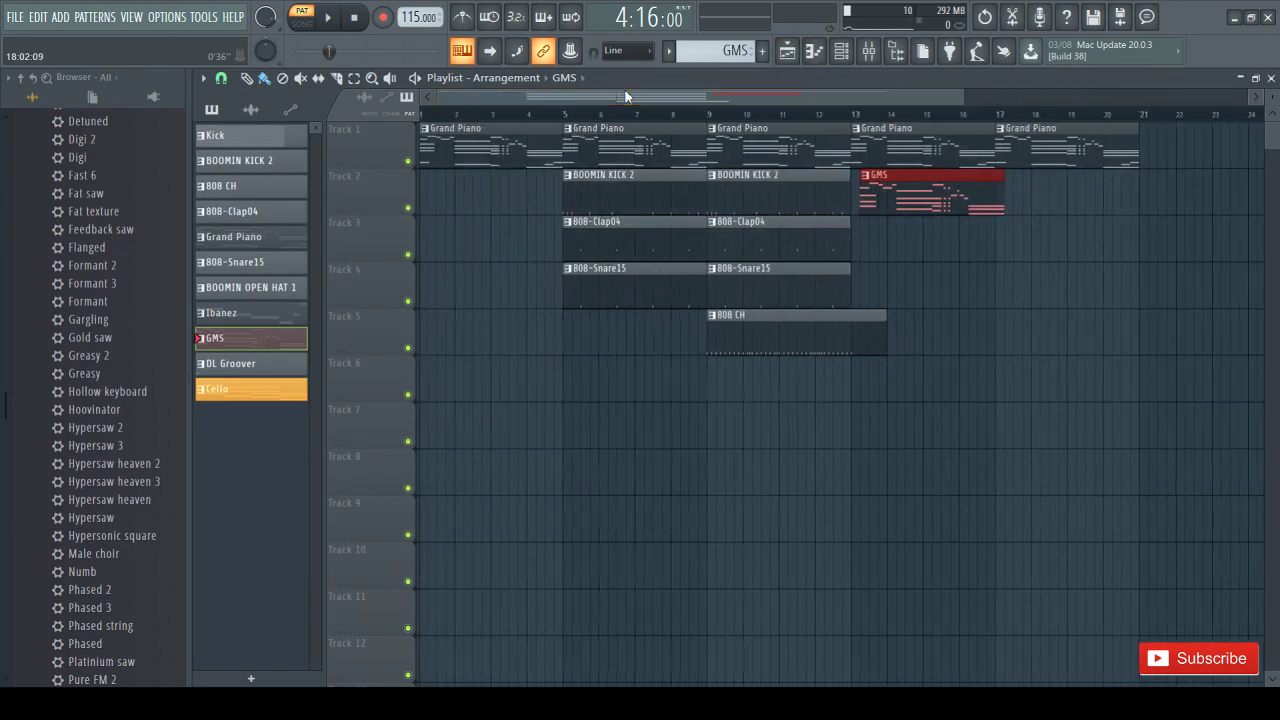
left_click_drag(1029, 170, 545, 345)
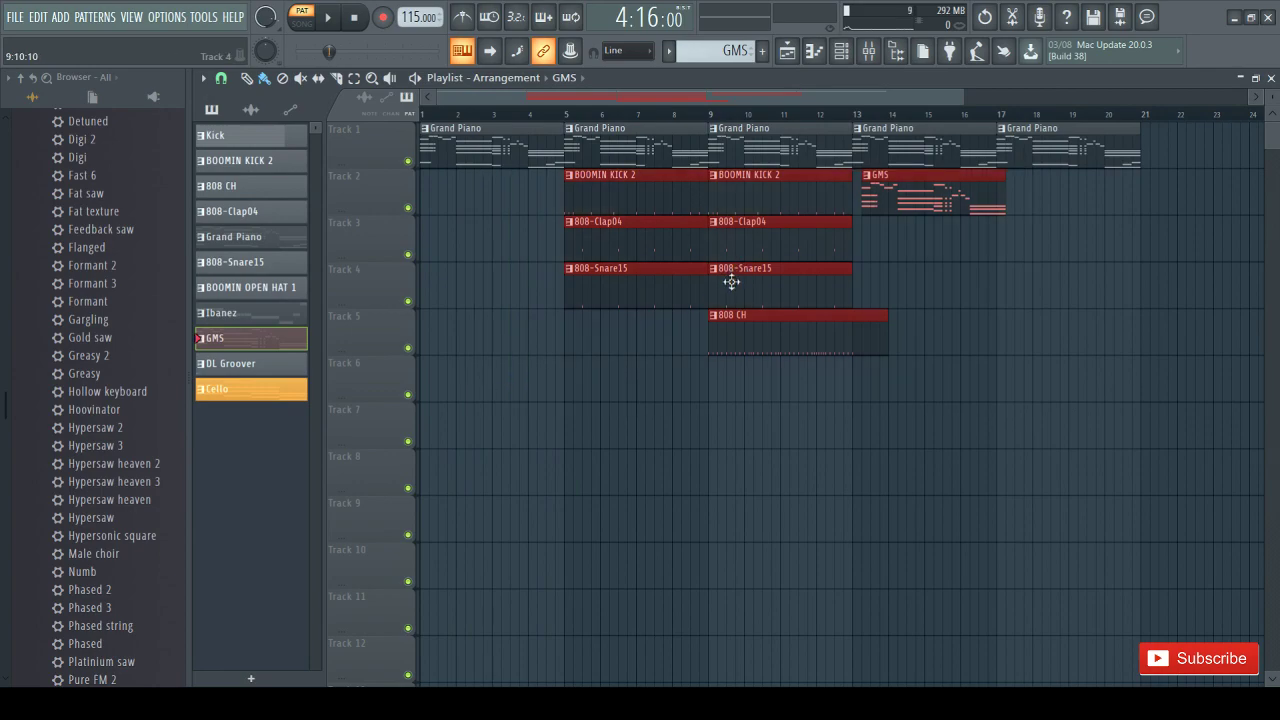
left_click_drag(733, 306, 733, 323)
left_click(959, 292)
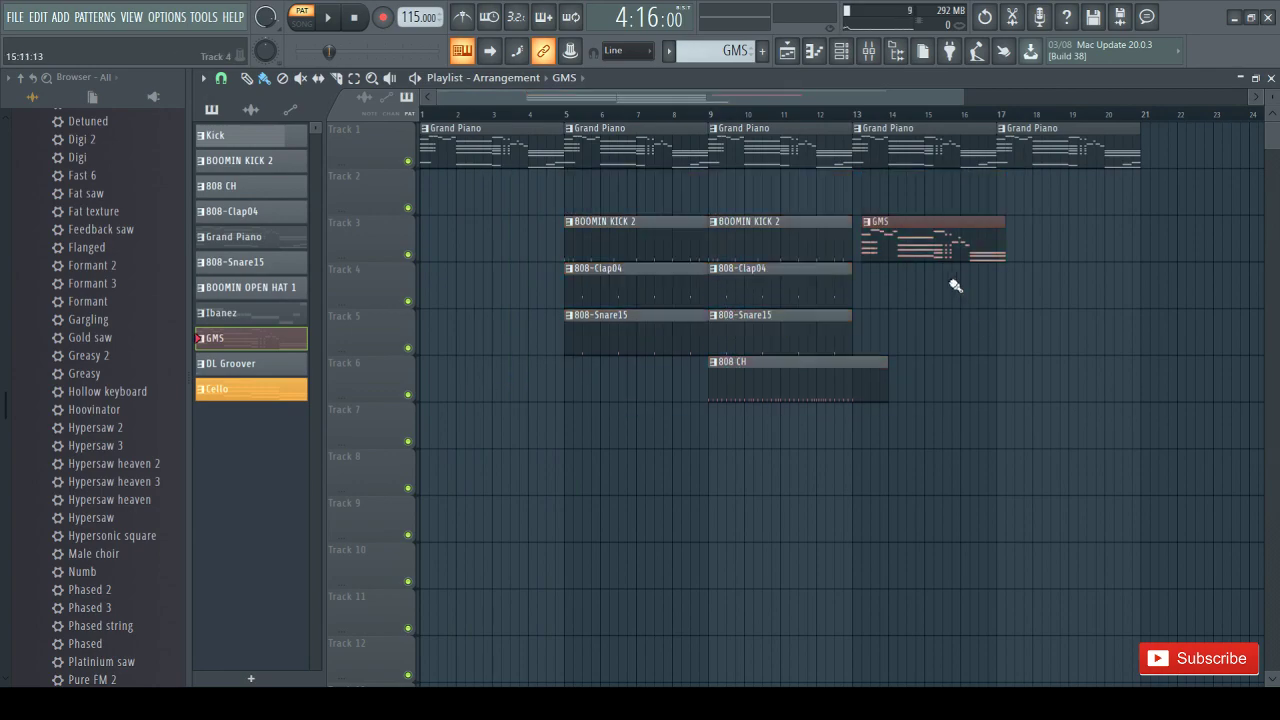
Move the GMS clip to bar 5 on Track 2 and repeat it at bars 9, 13 and 17
left_click_drag(914, 224, 633, 179)
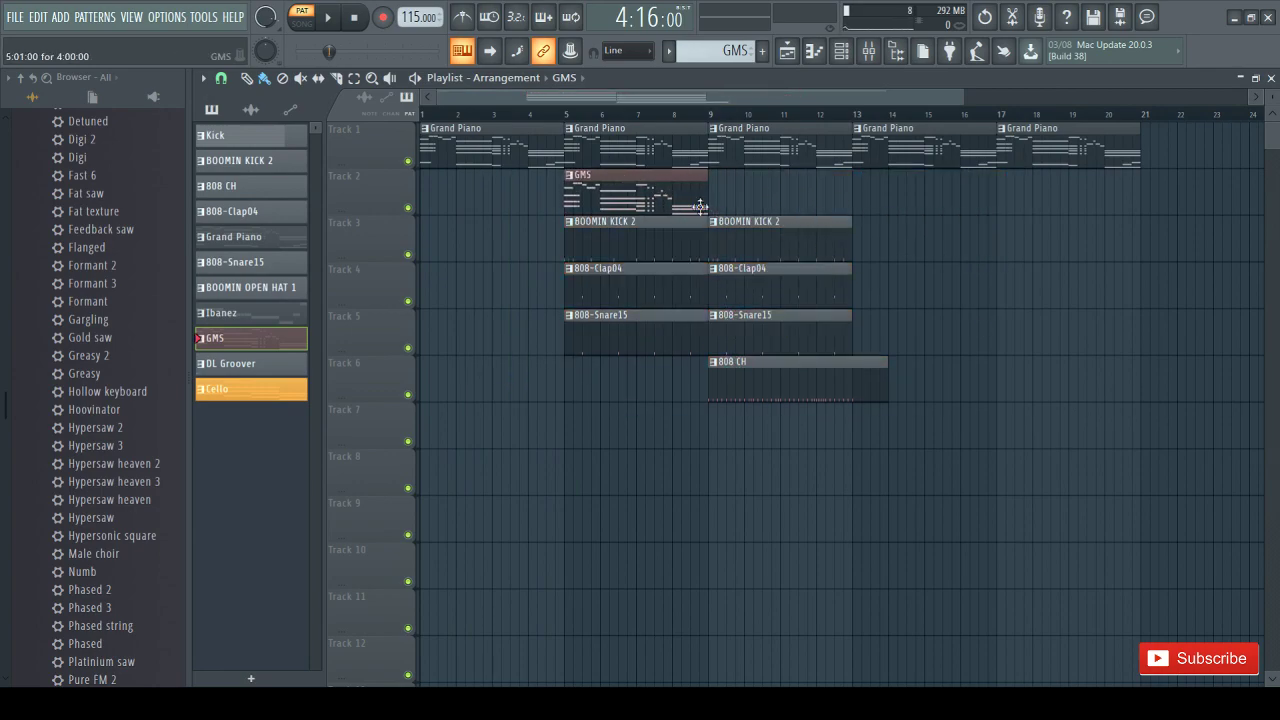
left_click(758, 211)
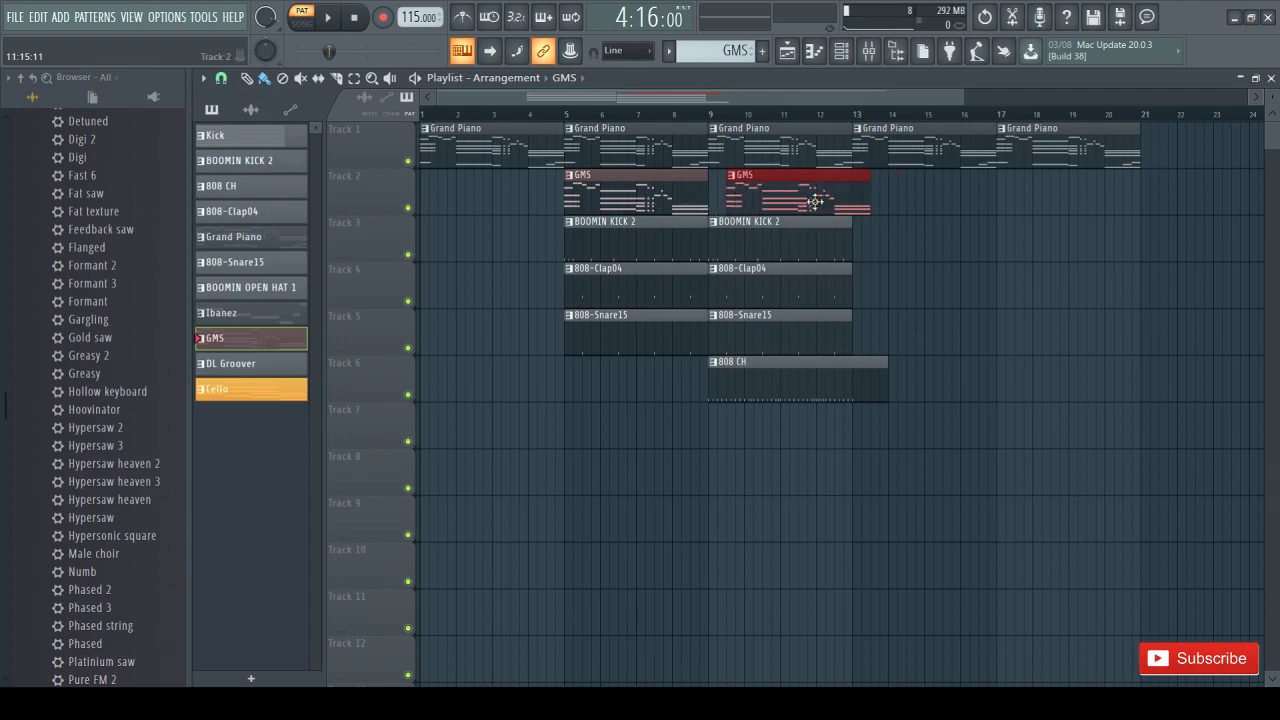
left_click(928, 204)
left_click_drag(1100, 208, 1048, 212)
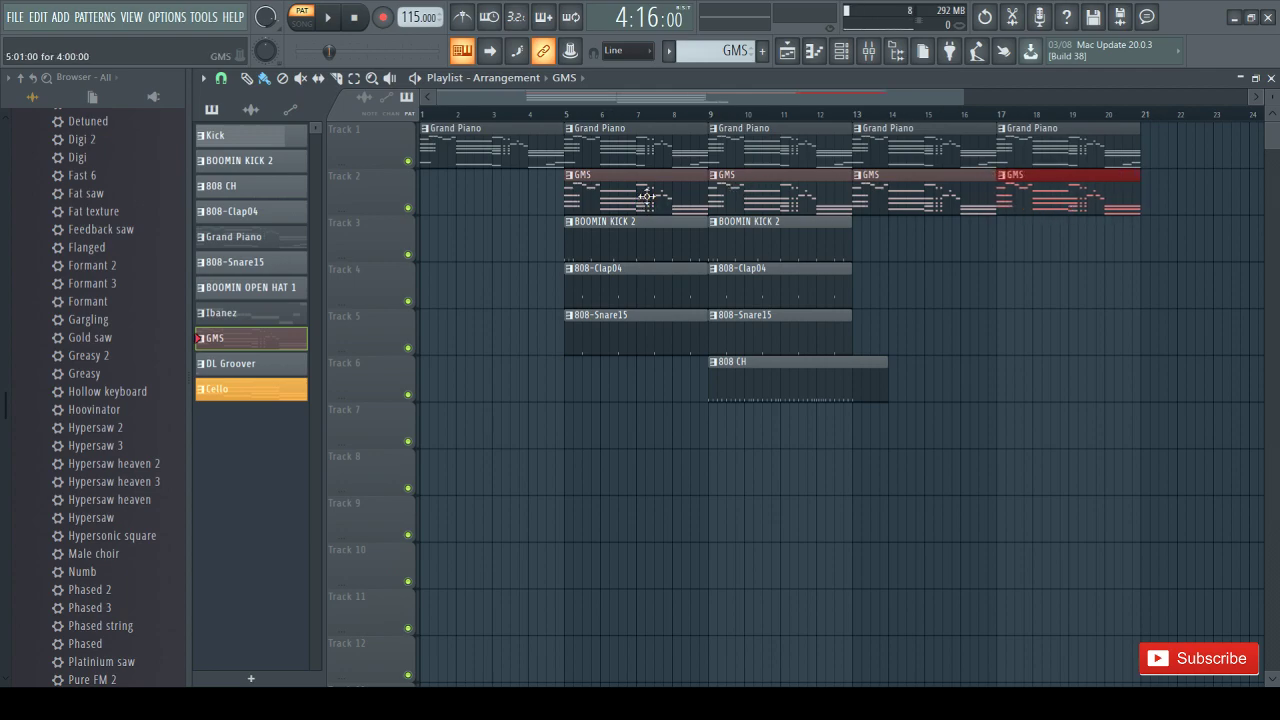
With the song playing, trim the 808 CH clip on Track 6 to end at bar 13 and repeat it at bars 13 and 17
key("space")
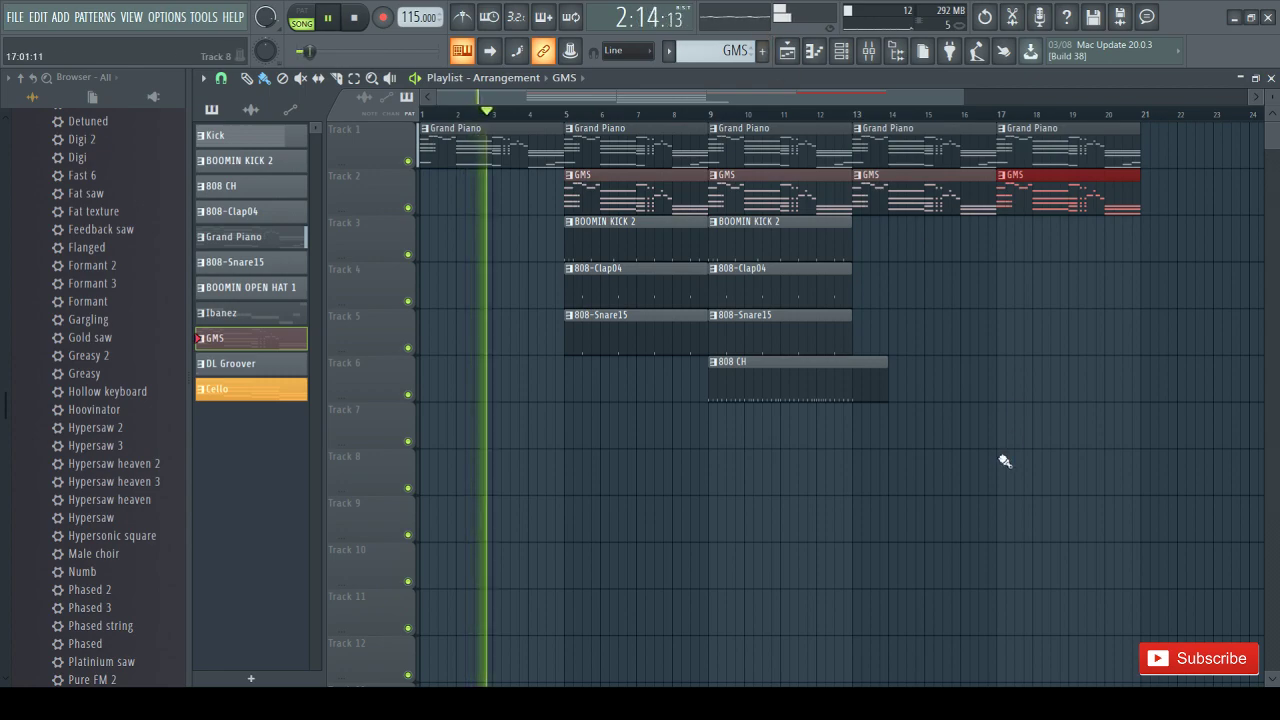
left_click_drag(885, 385, 855, 389)
left_click(870, 386)
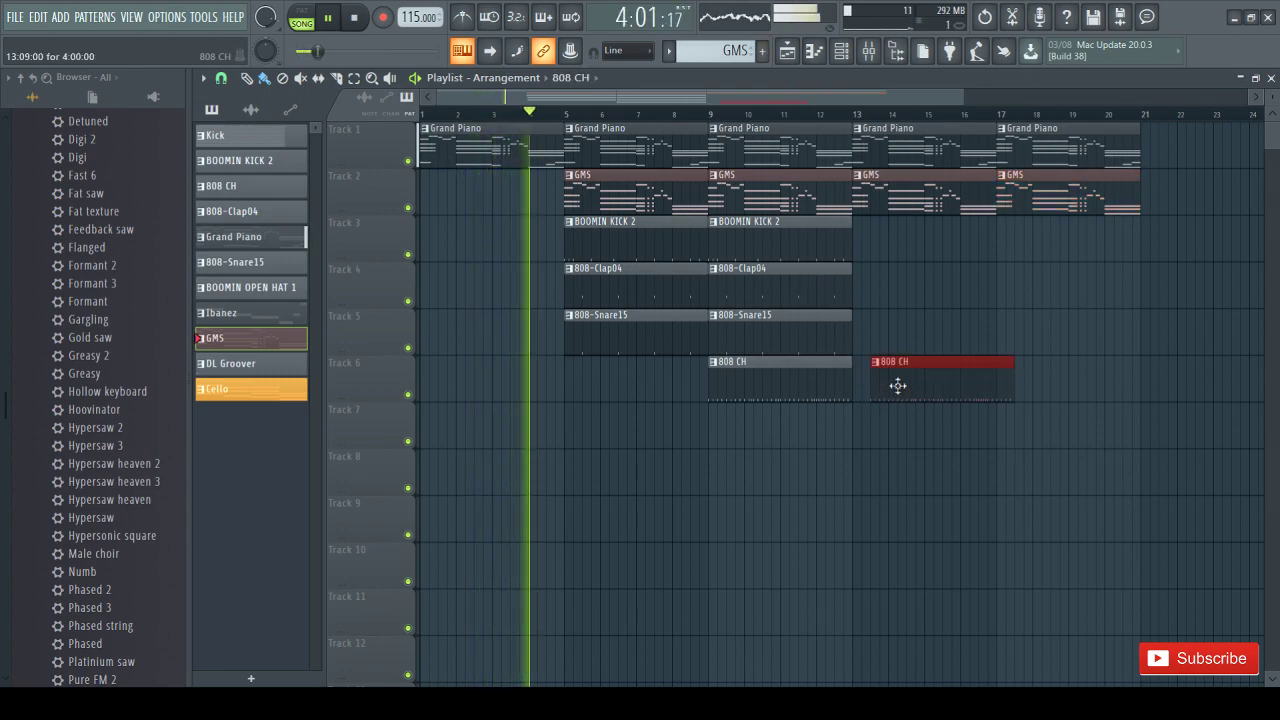
left_click(1020, 390)
Repeat the 808-Snare15 clip on Track 5 and the 808-Clap04 clip on Track 4 at bars 13 and 17
left_click(751, 349)
left_click_drag(933, 350, 894, 340)
left_click(1040, 342)
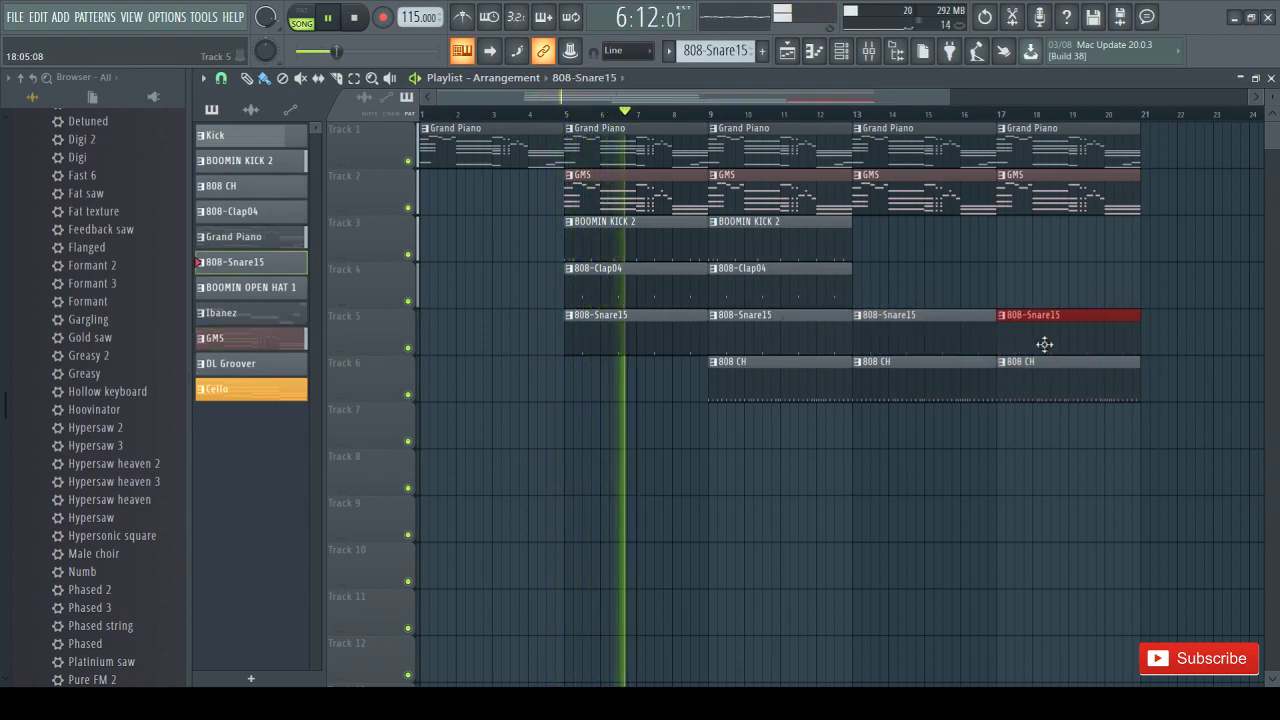
left_click(800, 294)
left_click_drag(930, 290, 874, 286)
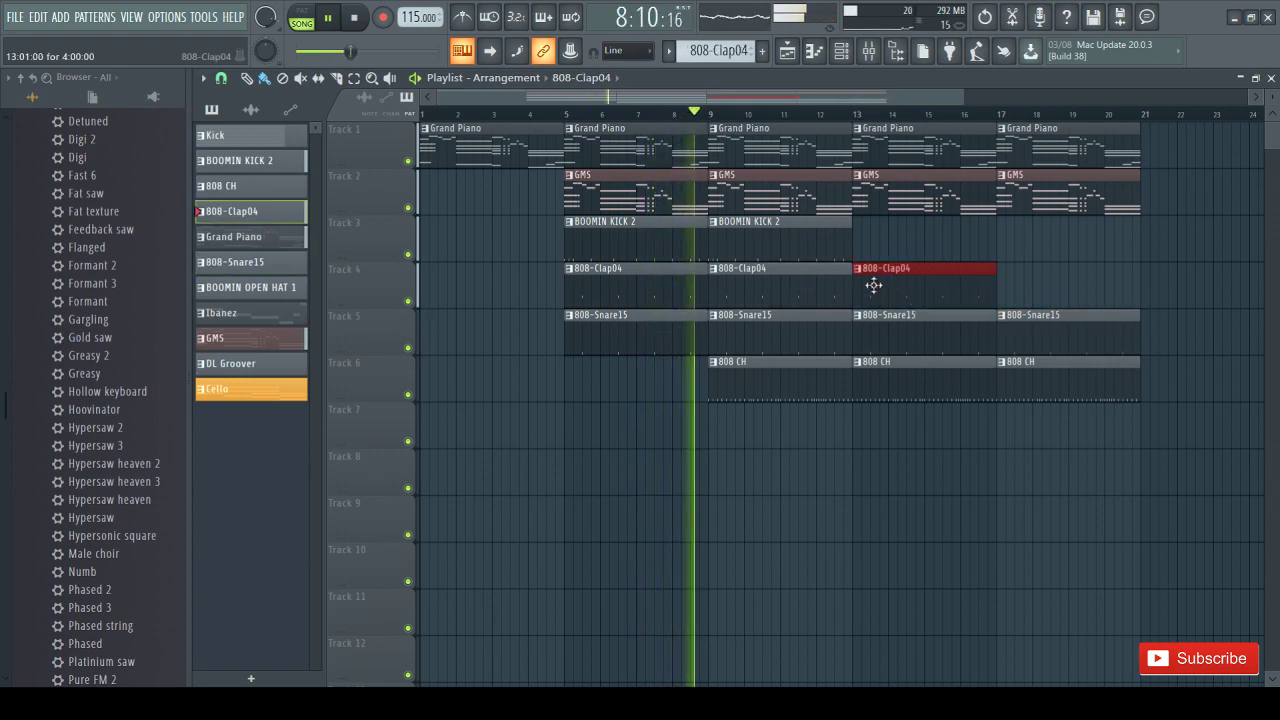
left_click(1012, 285)
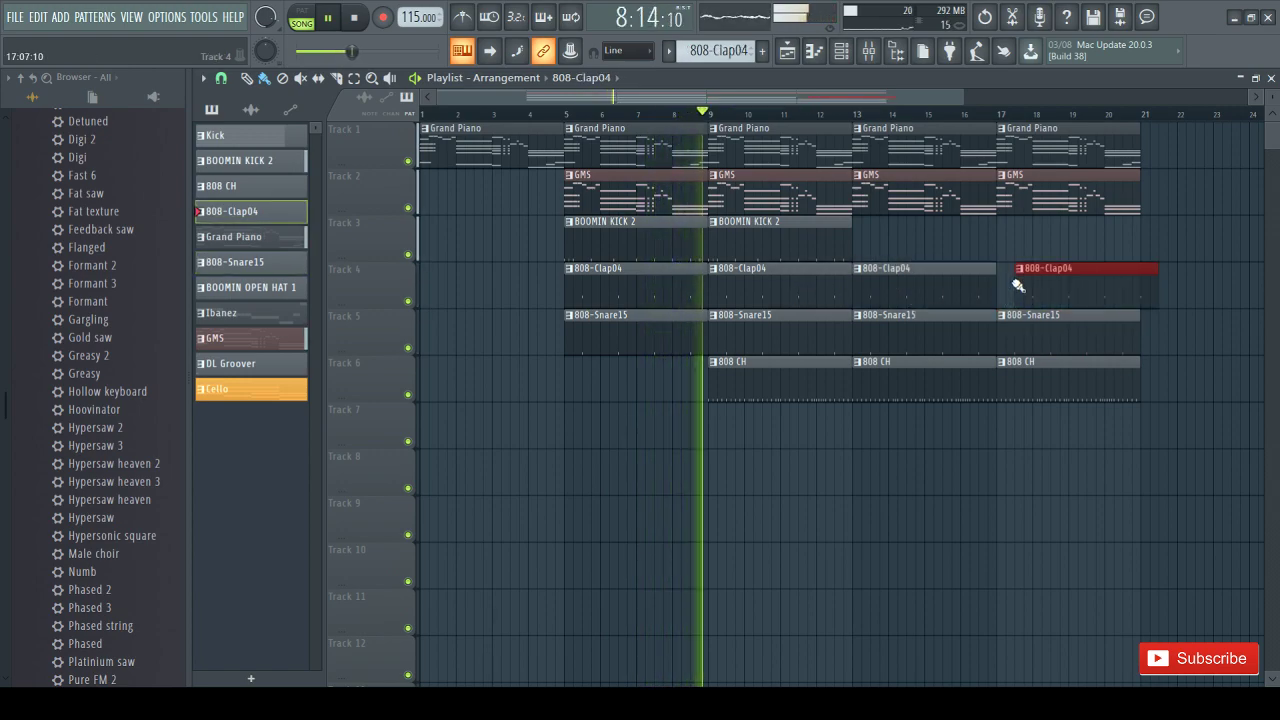
Repeat the BOOMIN KICK 2 clip on Track 3 at bars 13 and 17
left_click(803, 245)
left_click(877, 243)
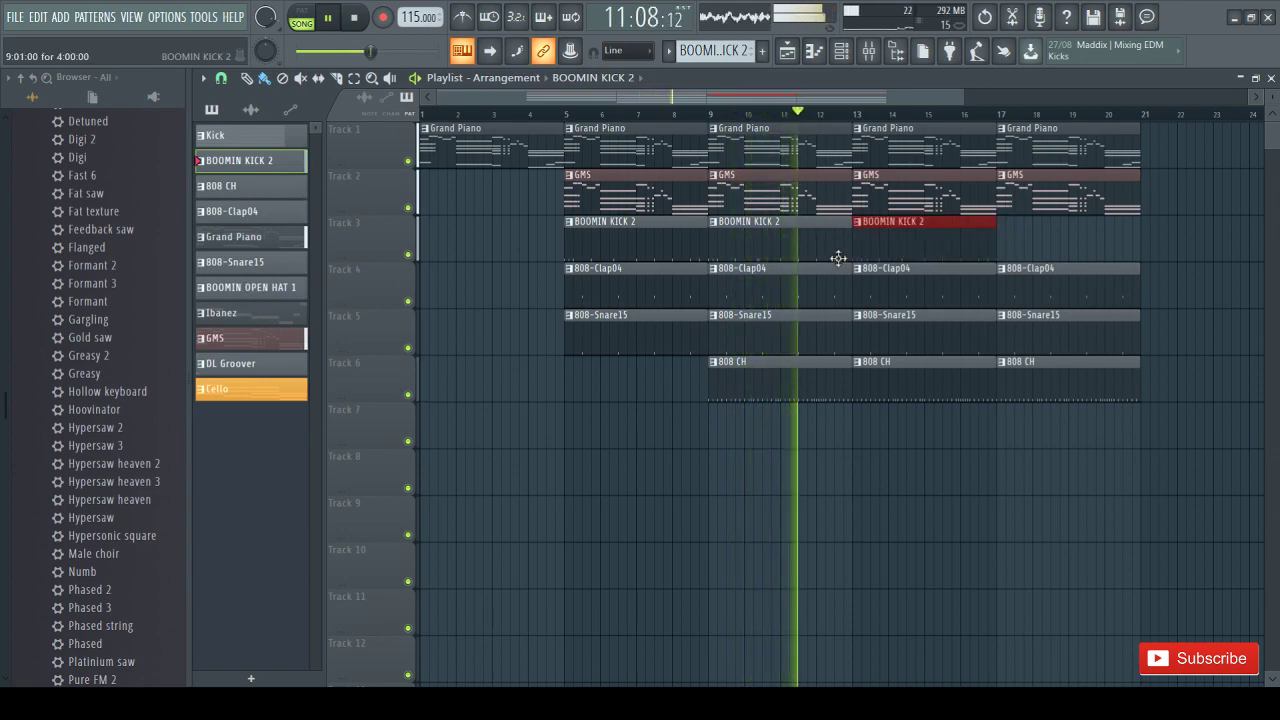
left_click(1020, 240)
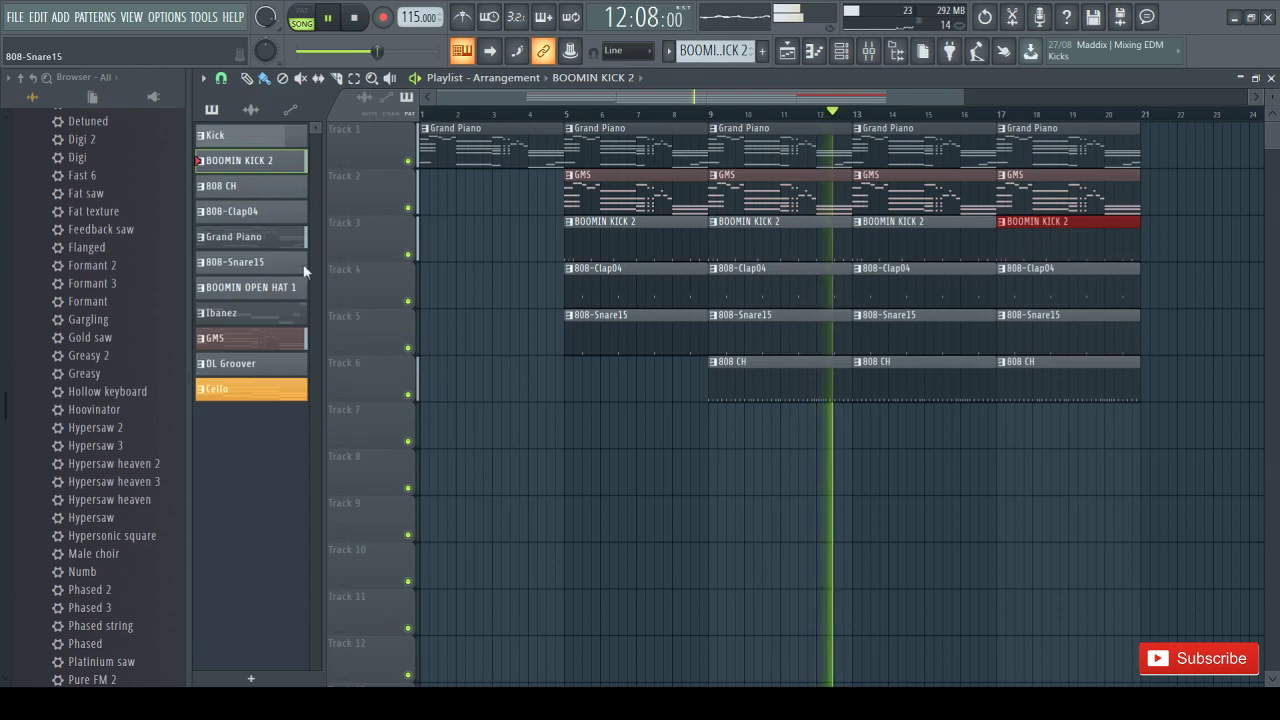
Place Cello pattern clips on Track 7 at bars 9, 13 and 17
left_click(268, 392)
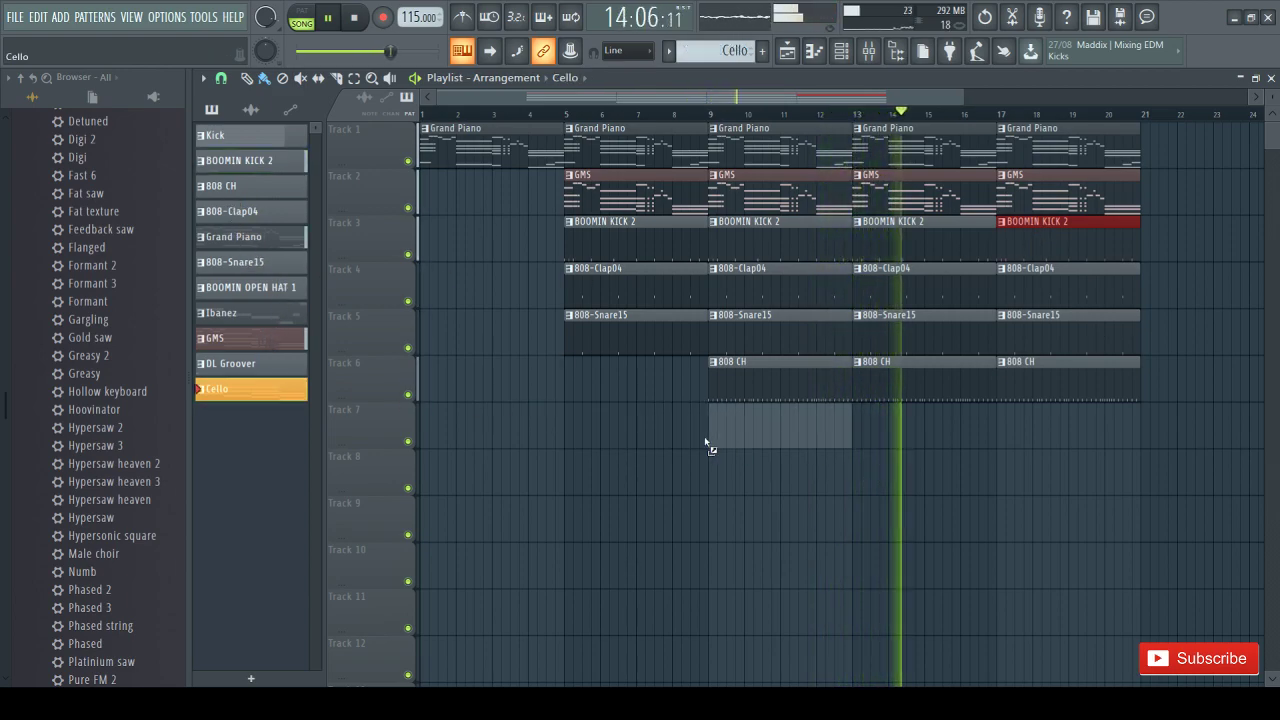
left_click(707, 441)
left_click(900, 436)
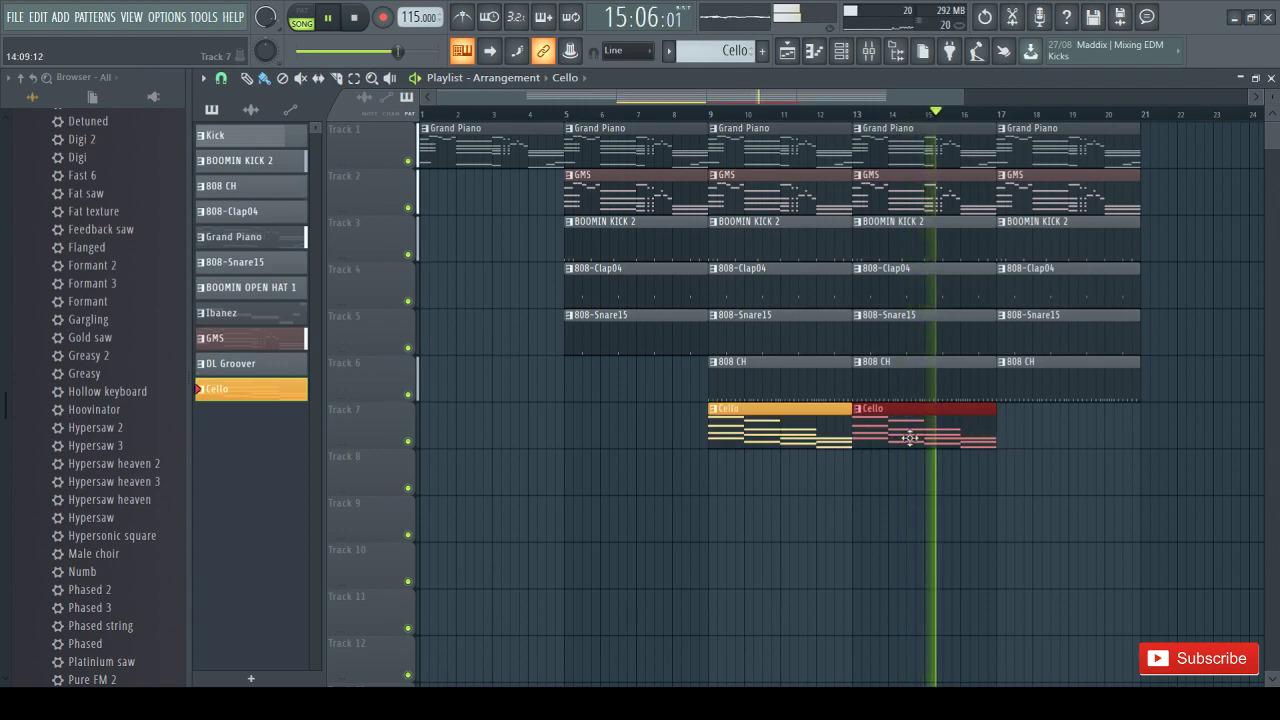
left_click(1040, 437)
left_click_drag(1040, 437, 1037, 440)
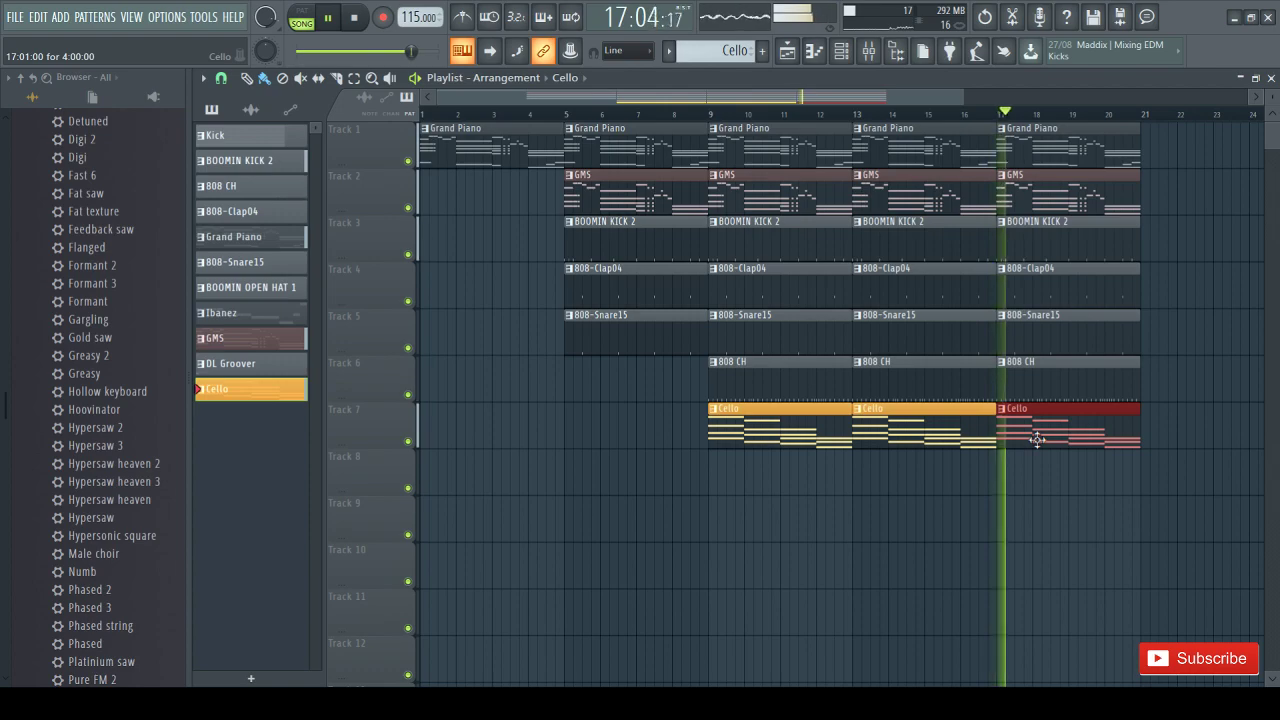
Place DL Groover pattern clips on Track 8 at bars 9, 13 and 17
left_click(246, 363)
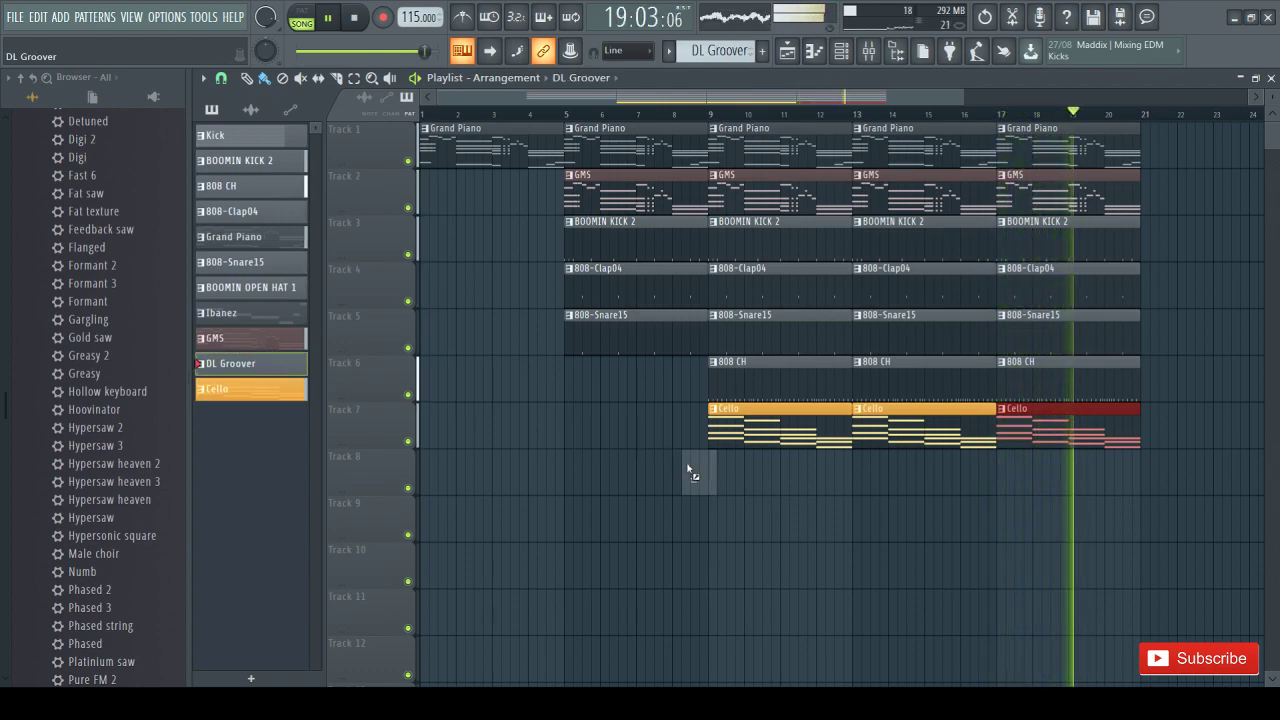
left_click(706, 478)
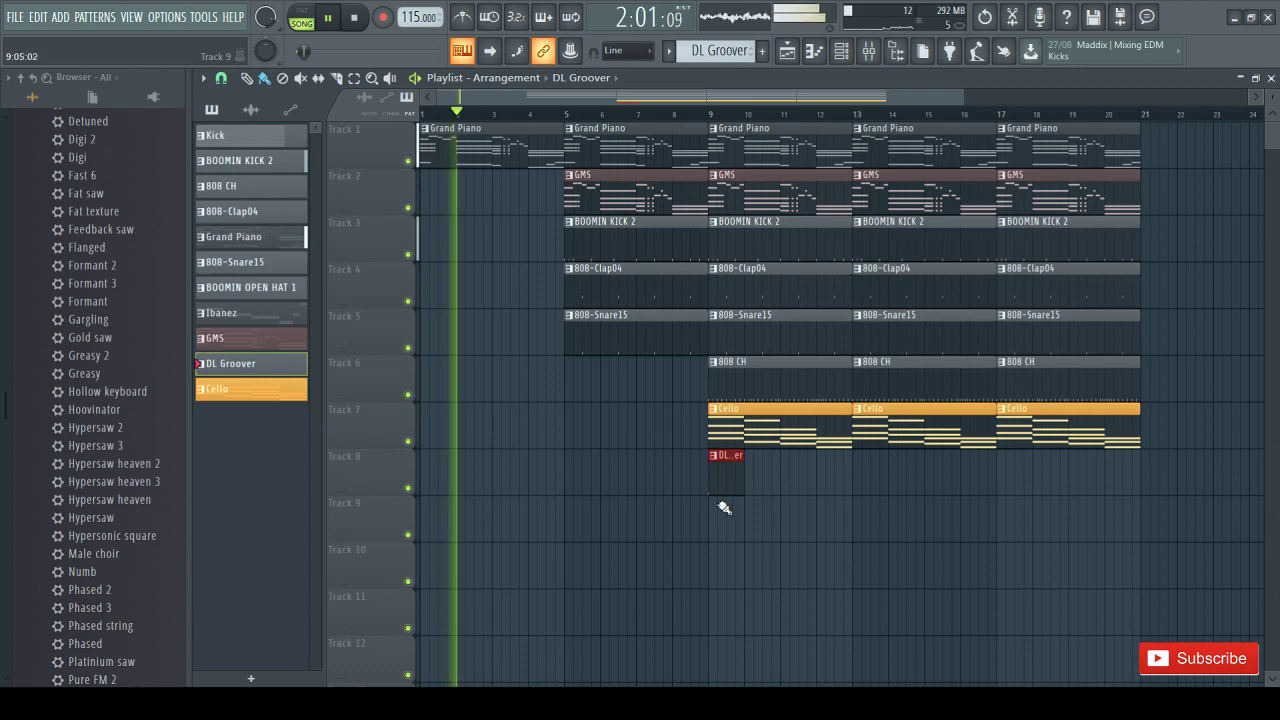
left_click(862, 484)
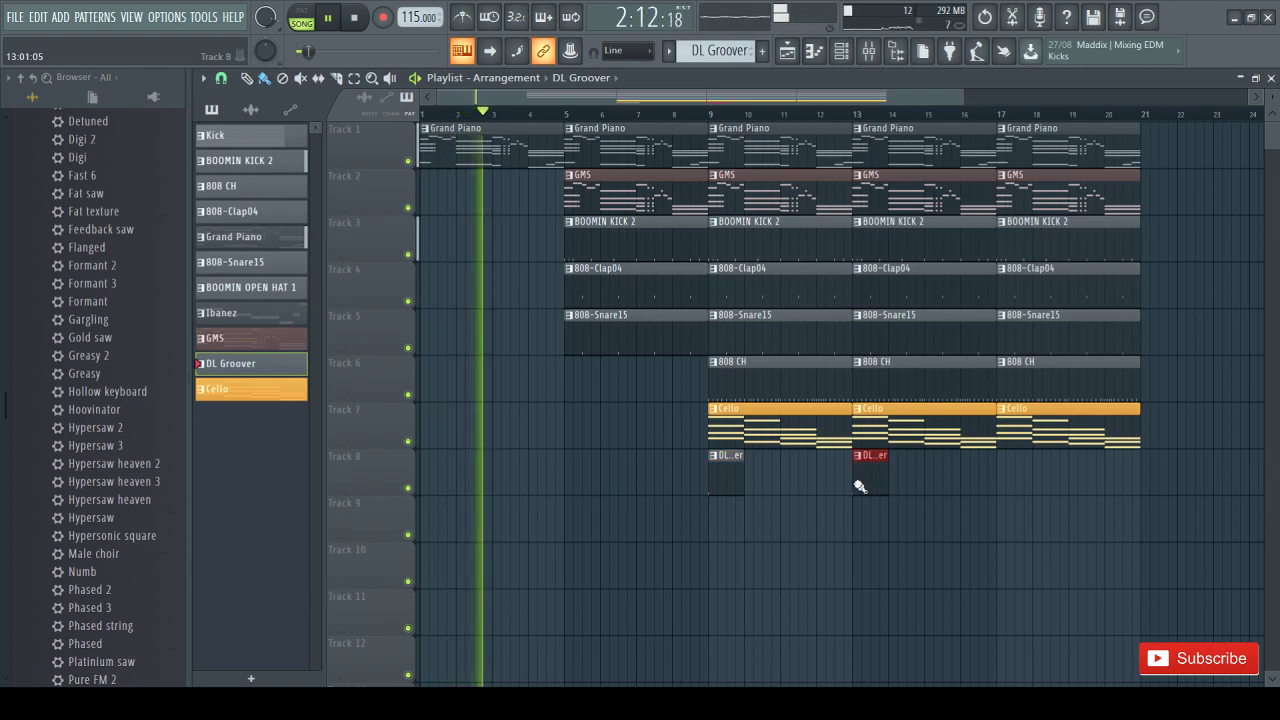
left_click(1004, 478)
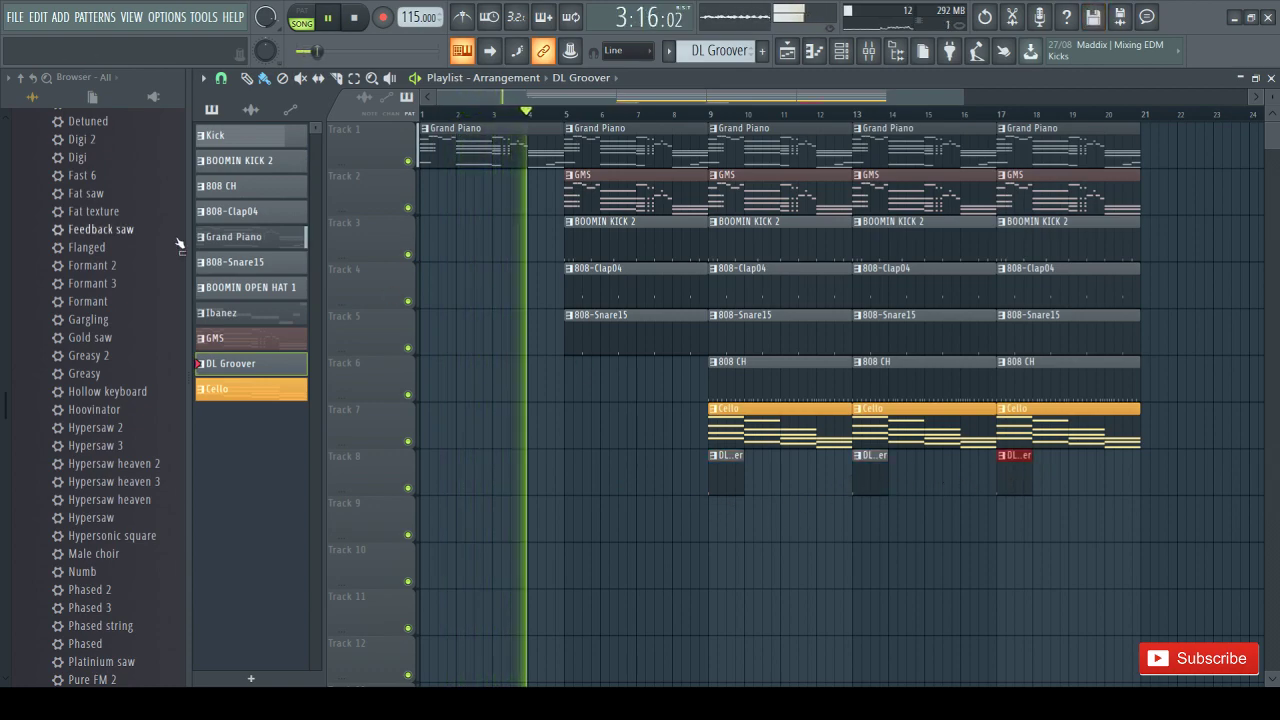
Place Ibanez pattern clips back to back on Track 9 at bars 9, 13 and 17
left_click(221, 313)
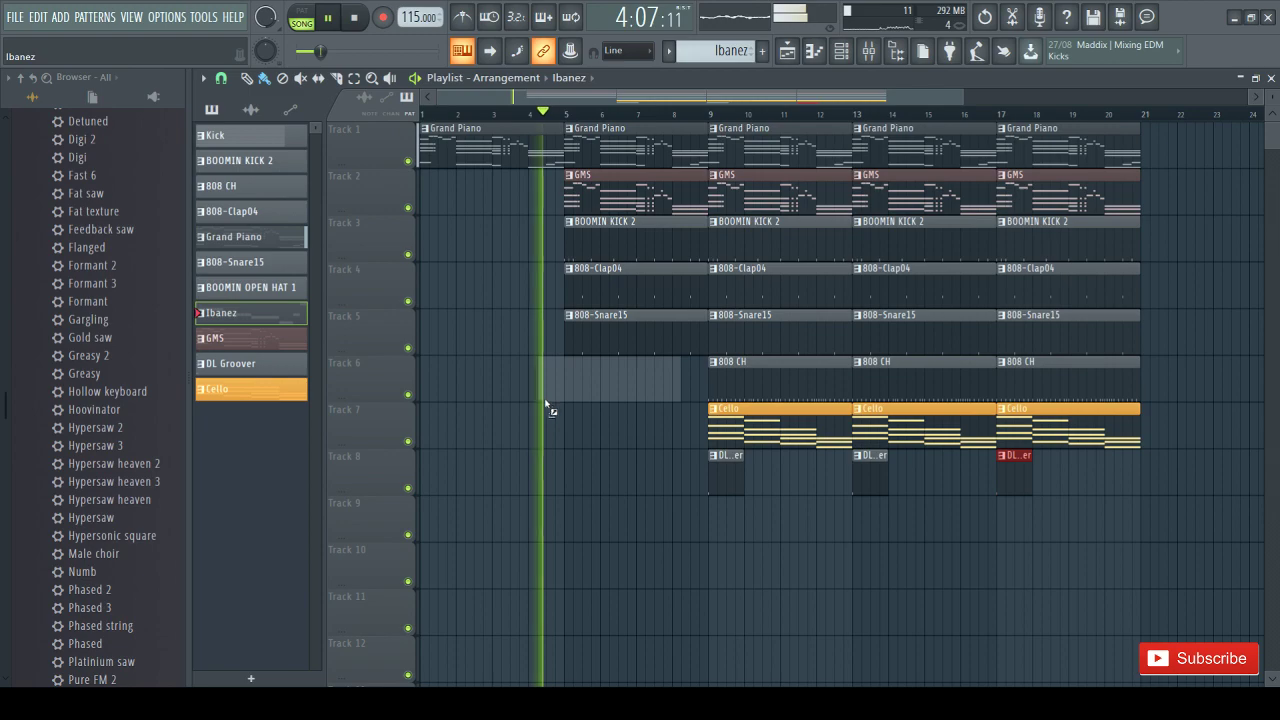
left_click(710, 533)
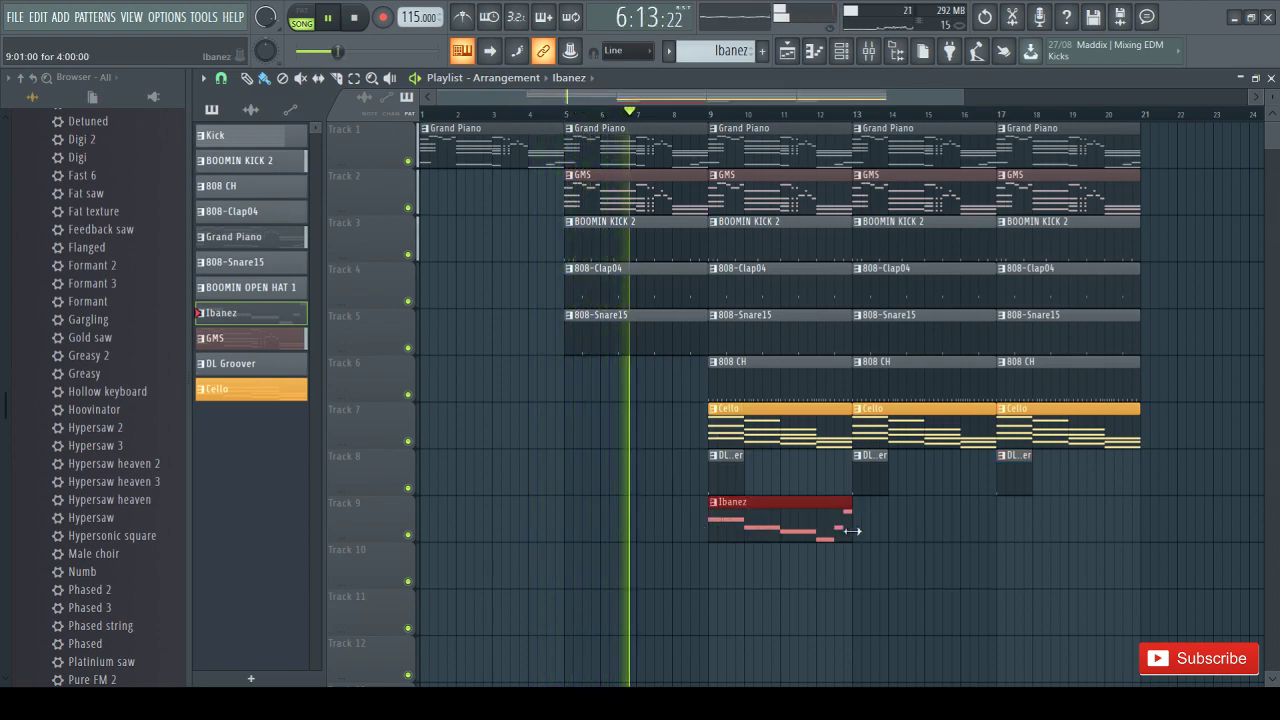
left_click(893, 533)
left_click(1008, 549)
right_click(1020, 557)
left_click_drag(956, 535, 926, 531)
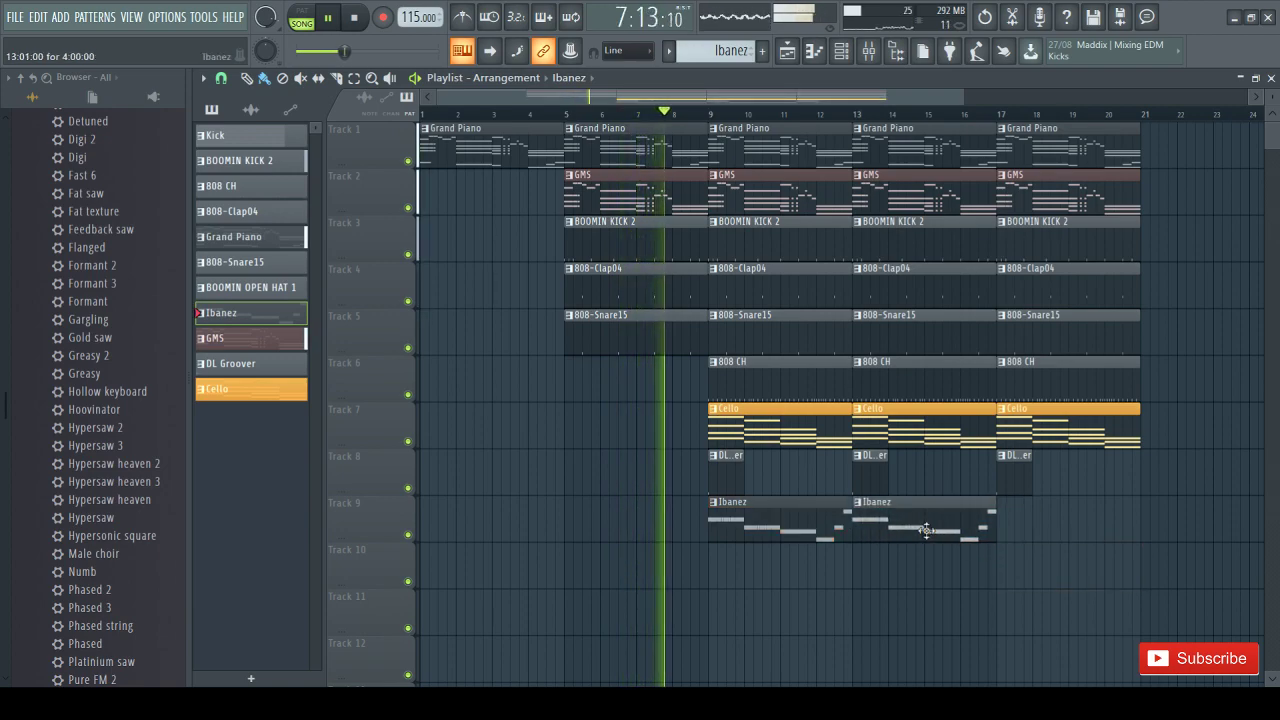
left_click(1026, 515)
left_click_drag(1026, 515, 1035, 518)
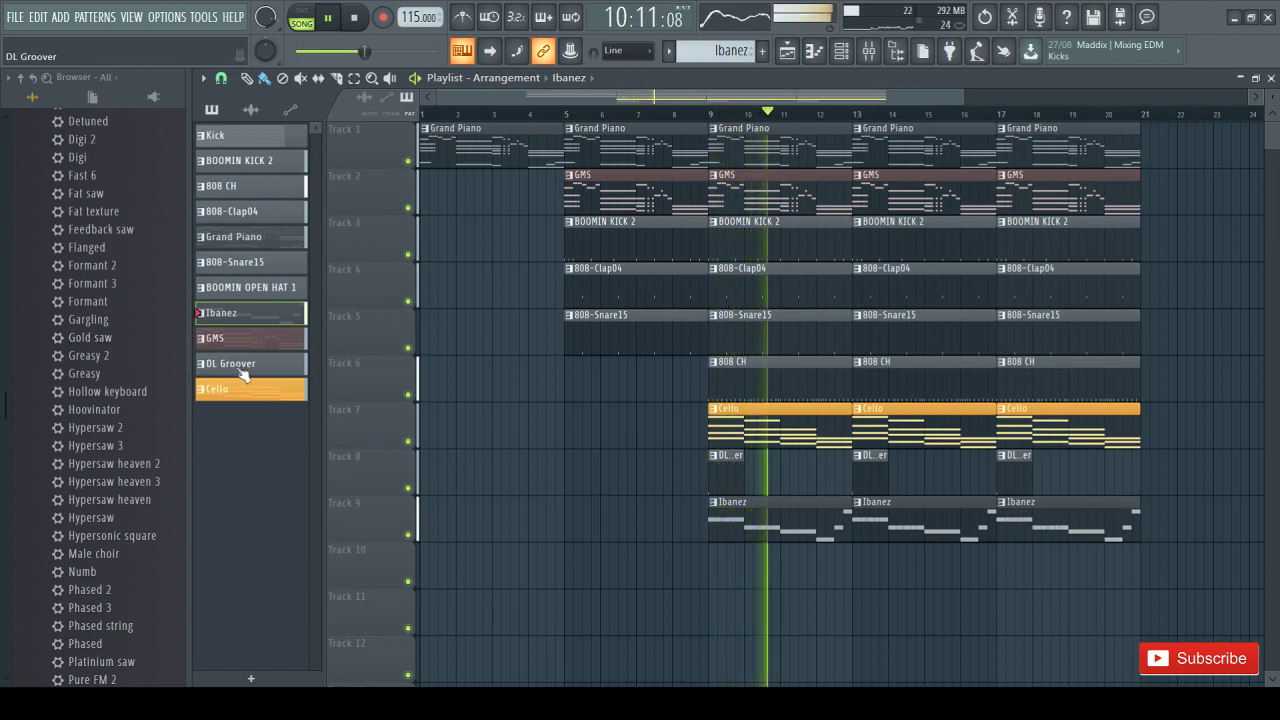
In the mixer, raise the Insert 10 fader slightly and the DL Groover fader to about -6.2 dB
scroll(589, 360, "down", 1)
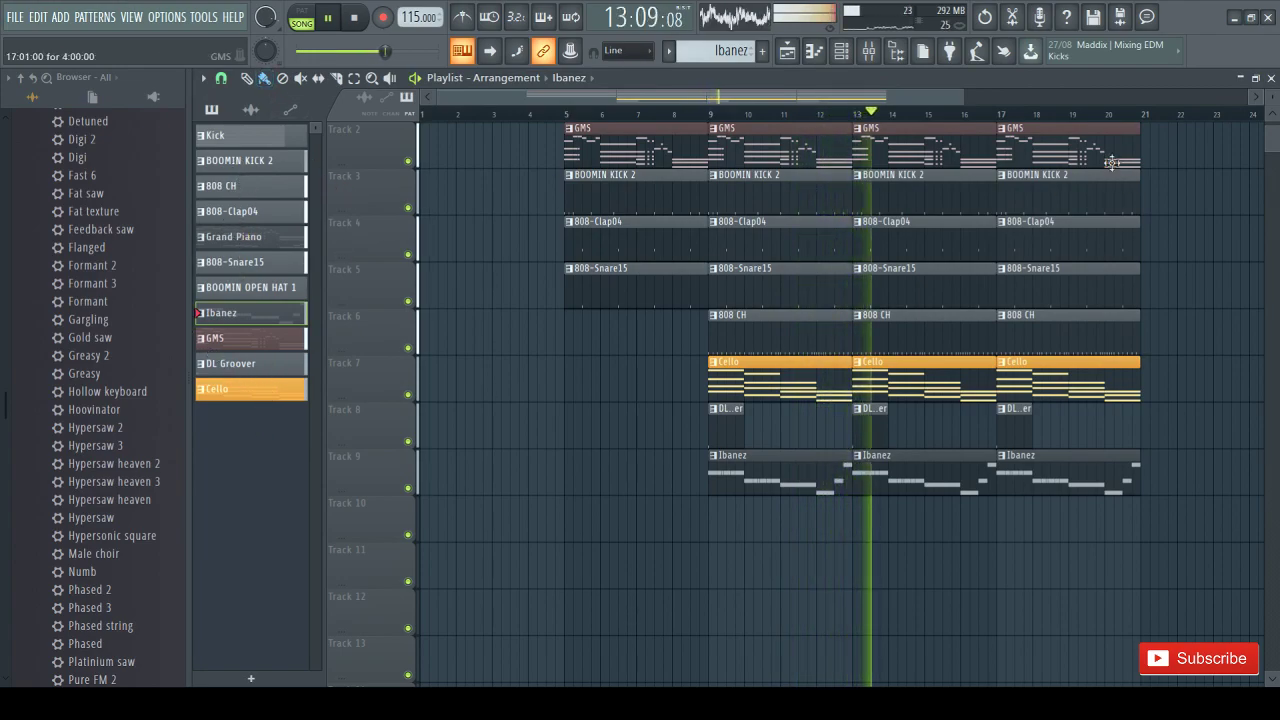
left_click(848, 44)
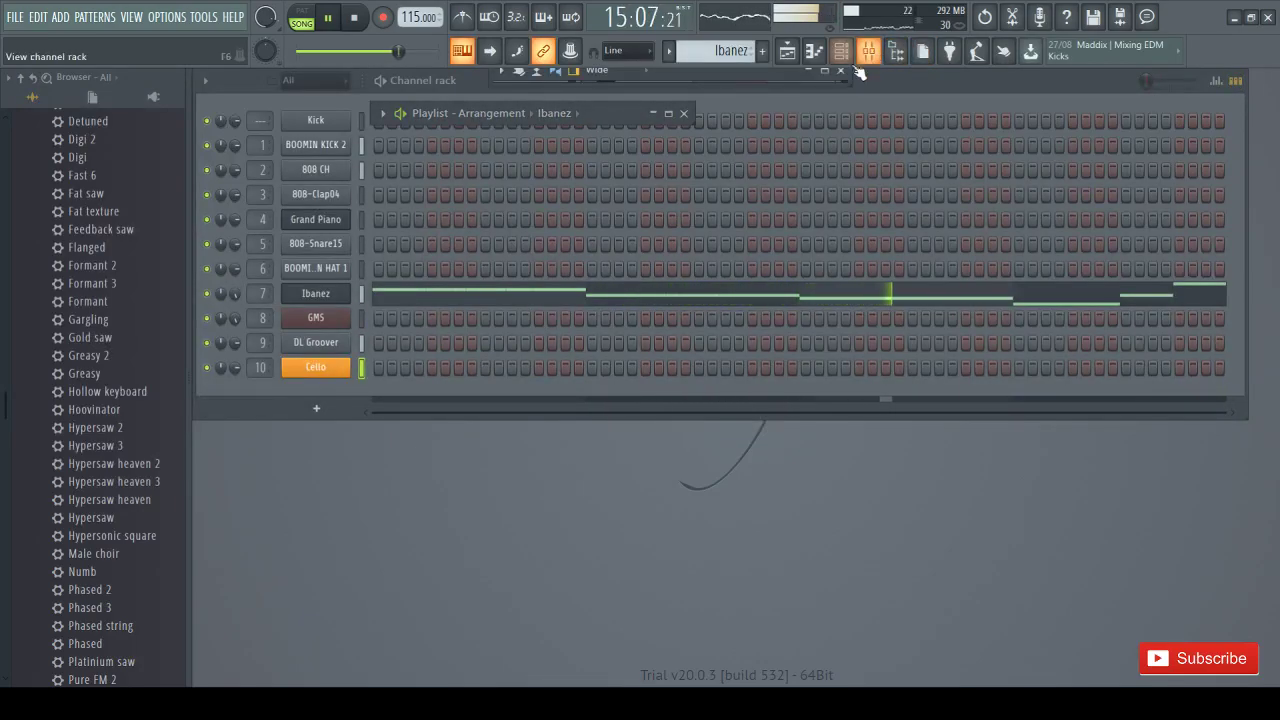
key("F9")
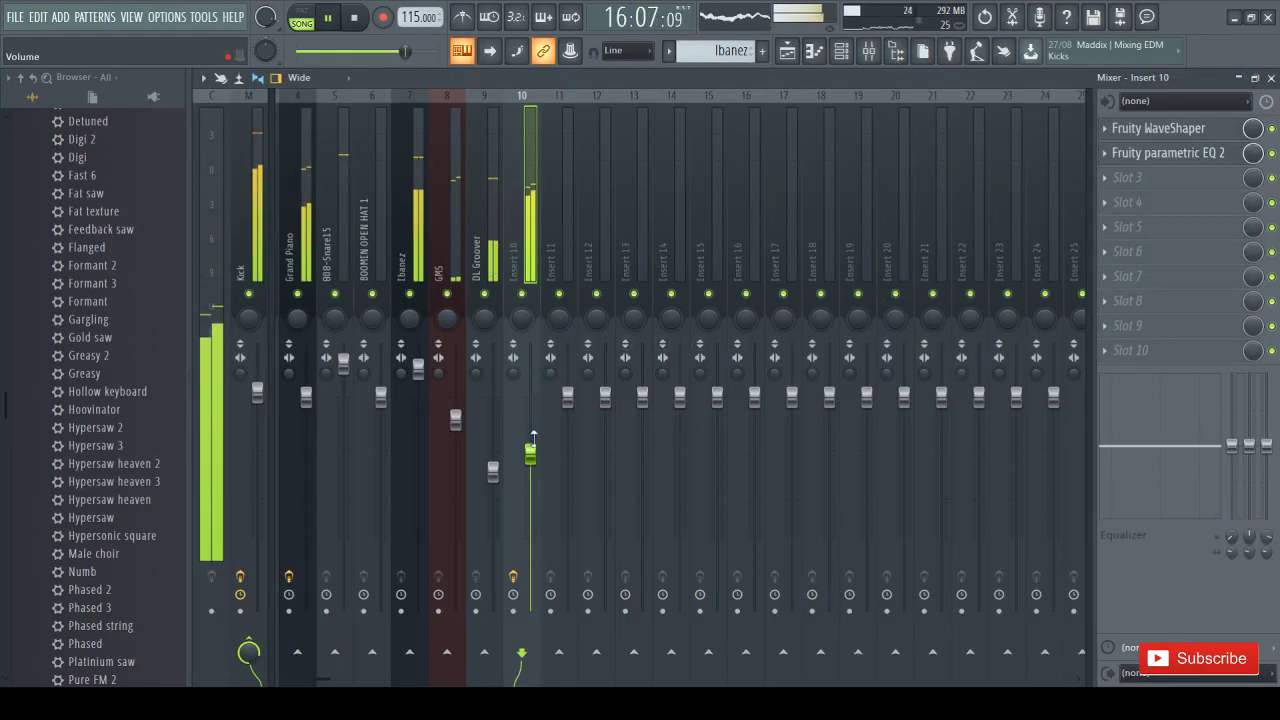
left_click_drag(529, 455, 493, 436)
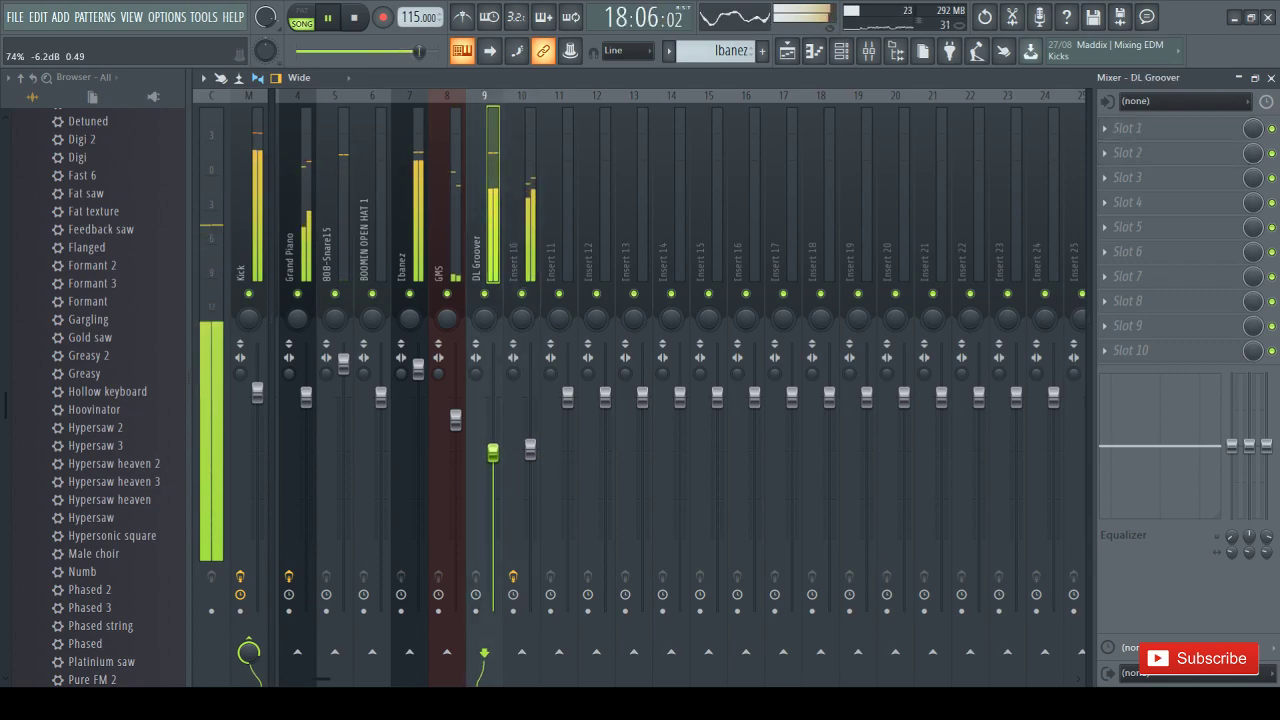
left_click(1238, 78)
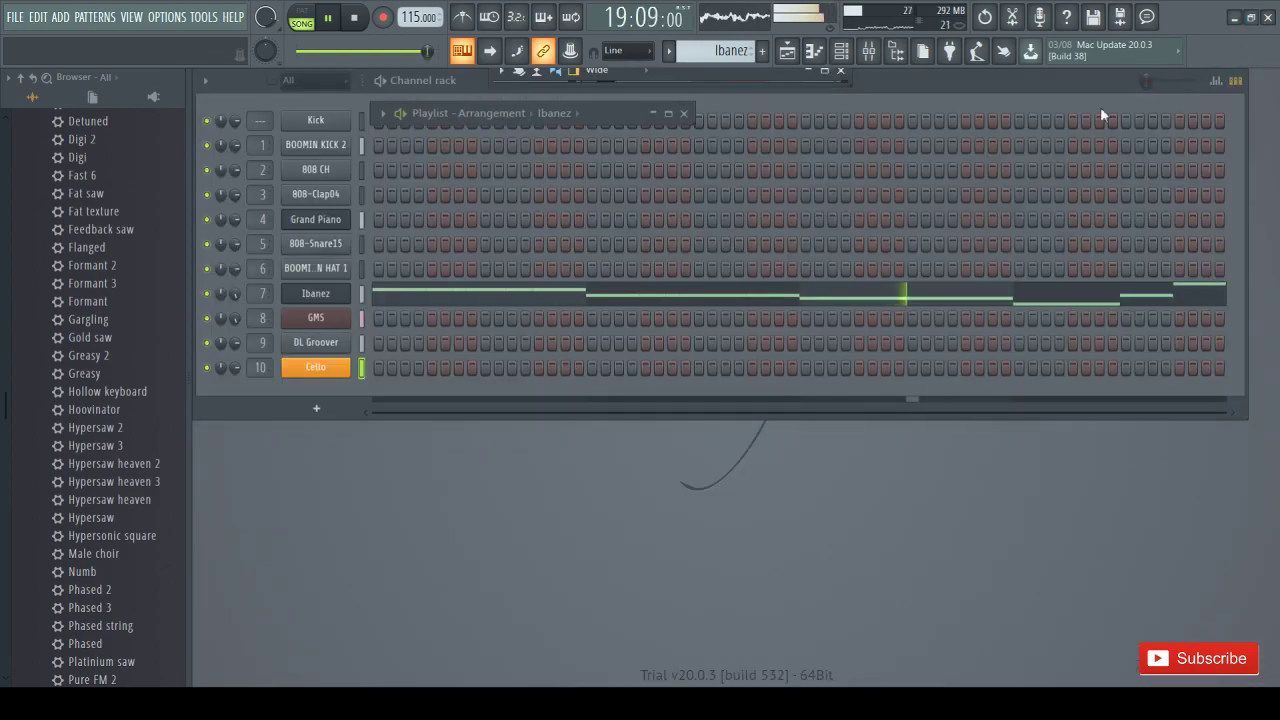
Delete the DL Groover clips at bars 13 and 17 on Track 8 in the playlist and stop playback
left_click(670, 118)
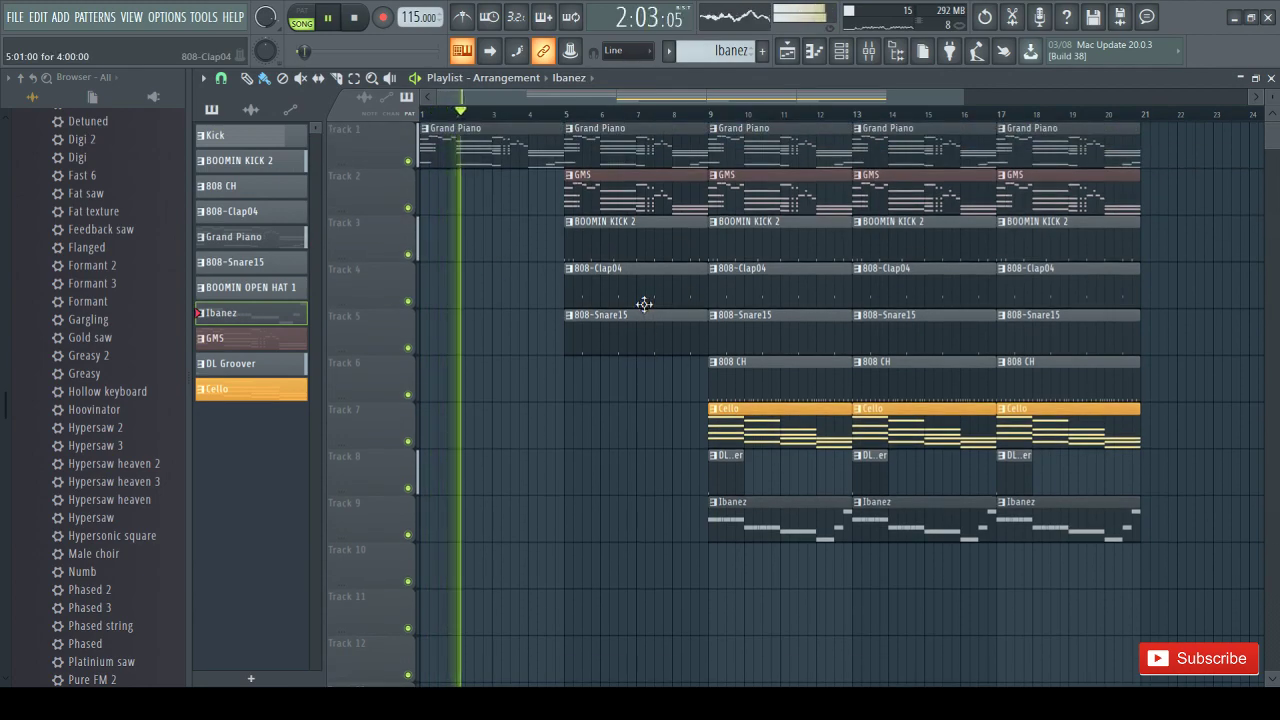
right_click(1021, 481)
right_click(868, 478)
key("space")
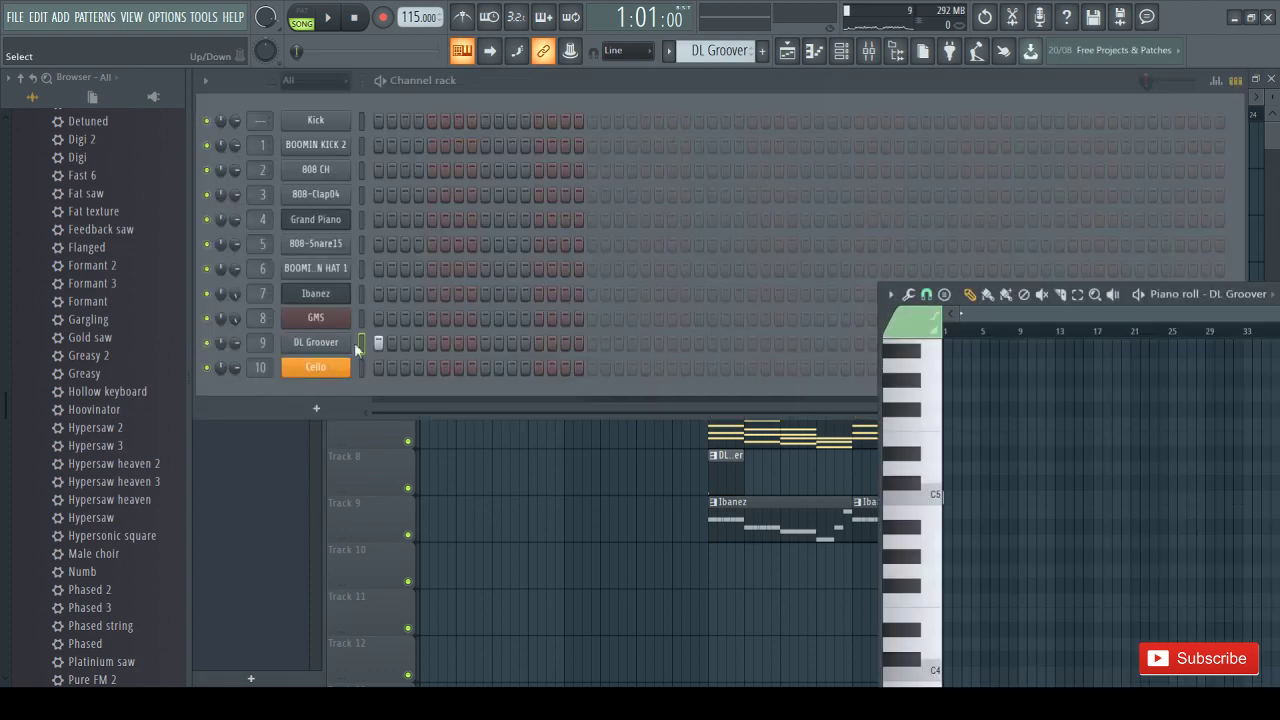
Open the DL Groover channel's sample settings and load its sample onto the Cello channel
left_click(325, 346)
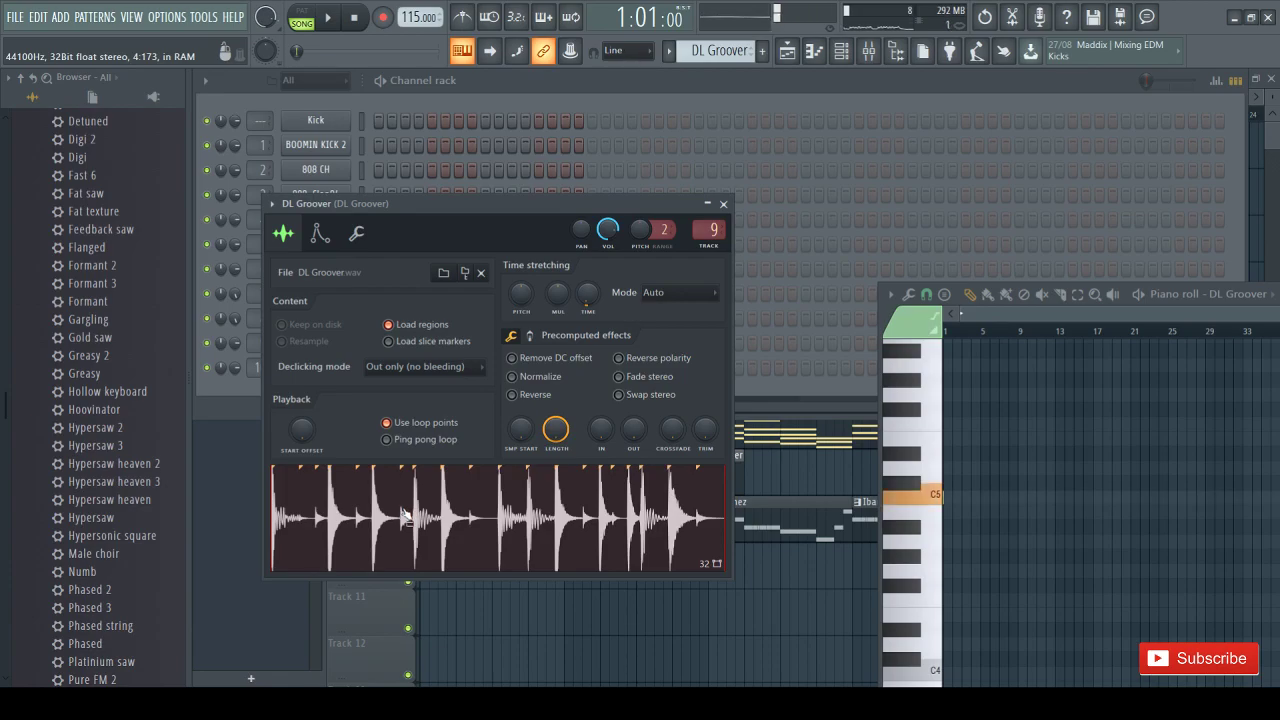
left_click_drag(405, 517, 396, 482)
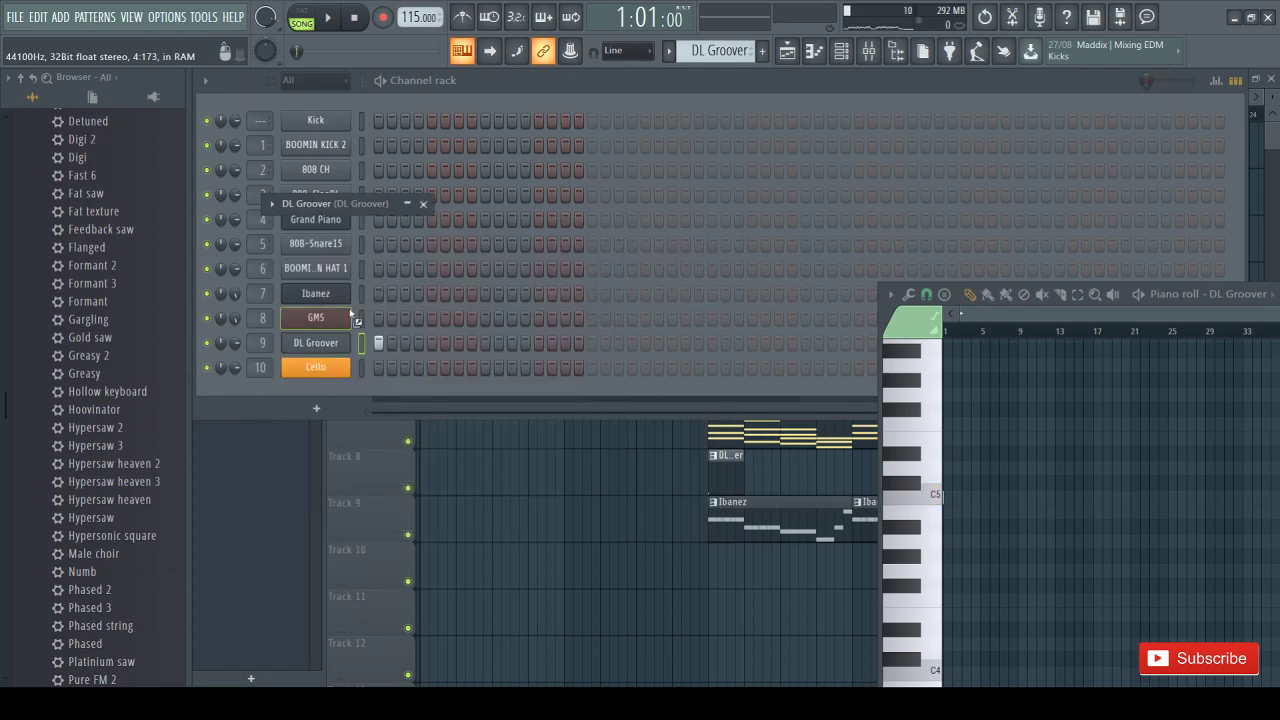
left_click_drag(337, 377, 341, 372)
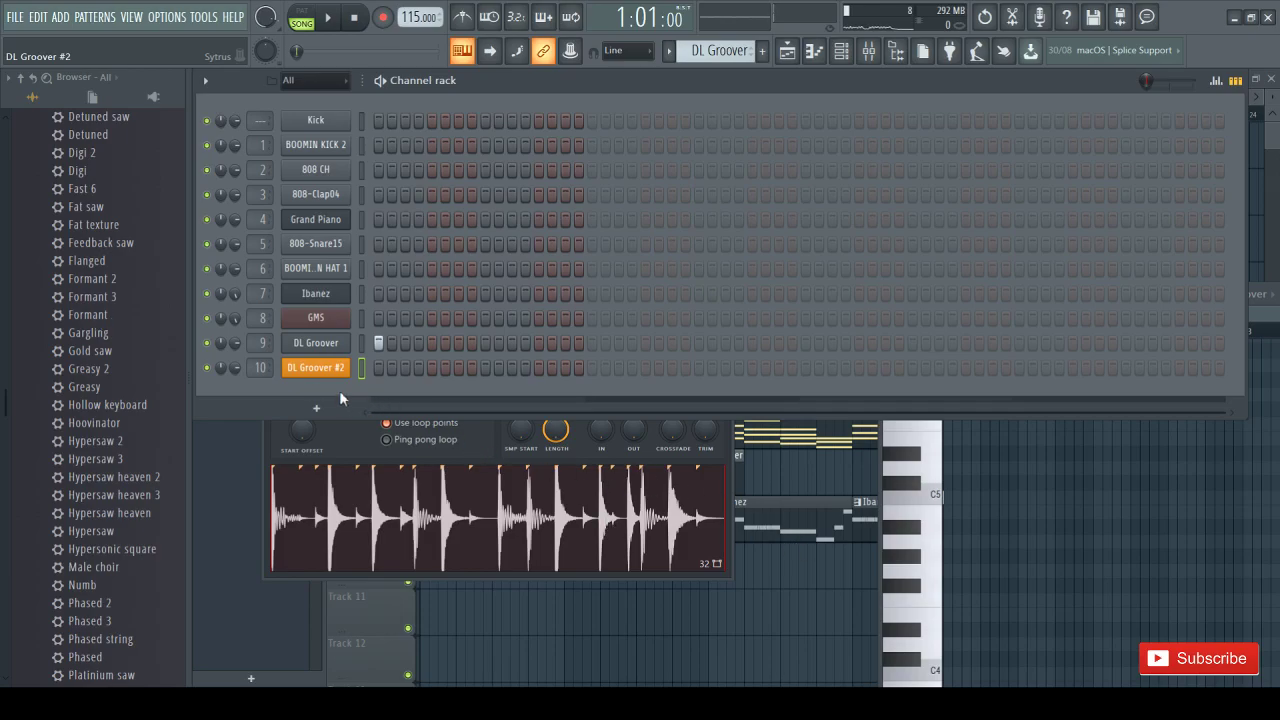
Load the Cello preset from the Synth string folder onto channel 10 in place of DL Groover #2
scroll(111, 333, "up", 8)
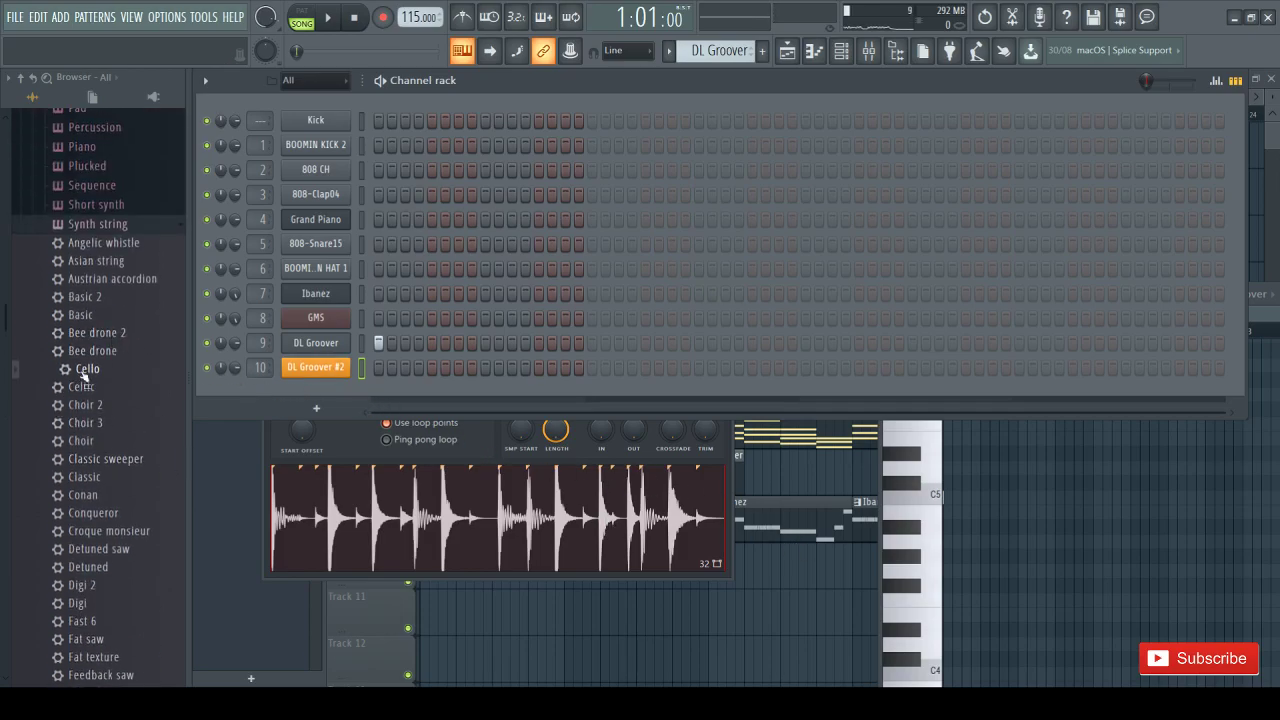
left_click_drag(312, 376, 316, 372)
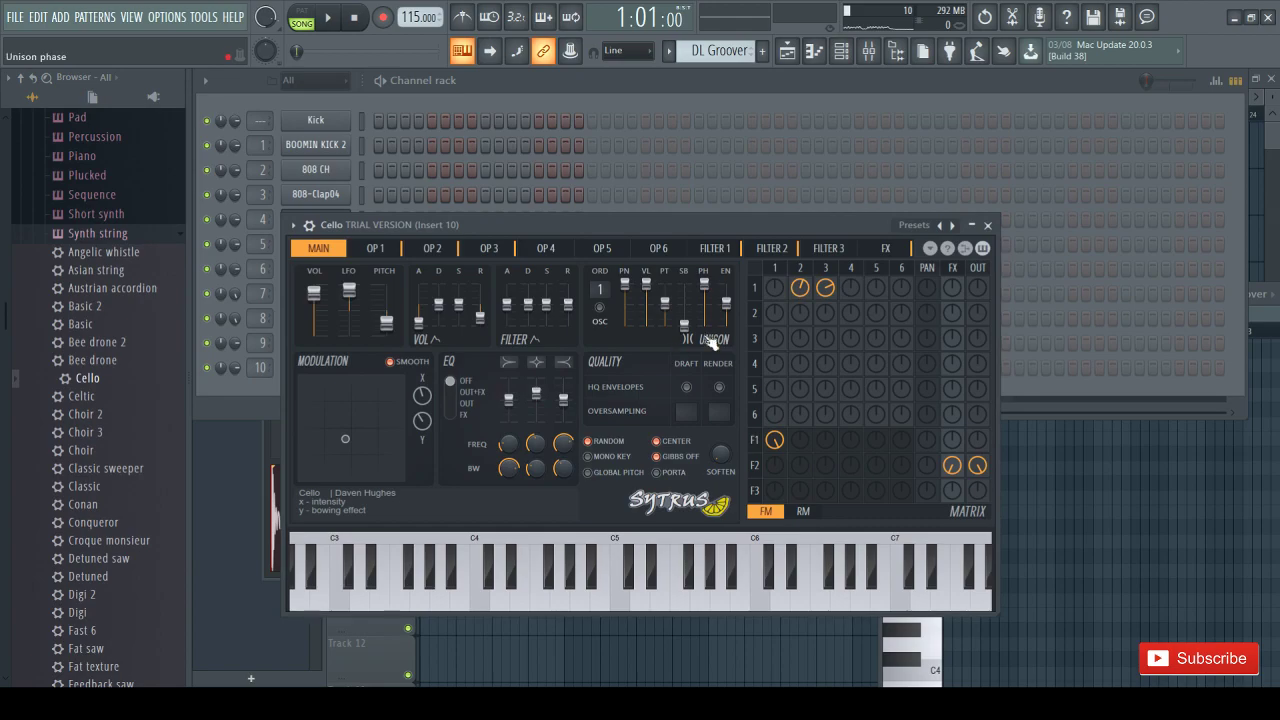
left_click(970, 226)
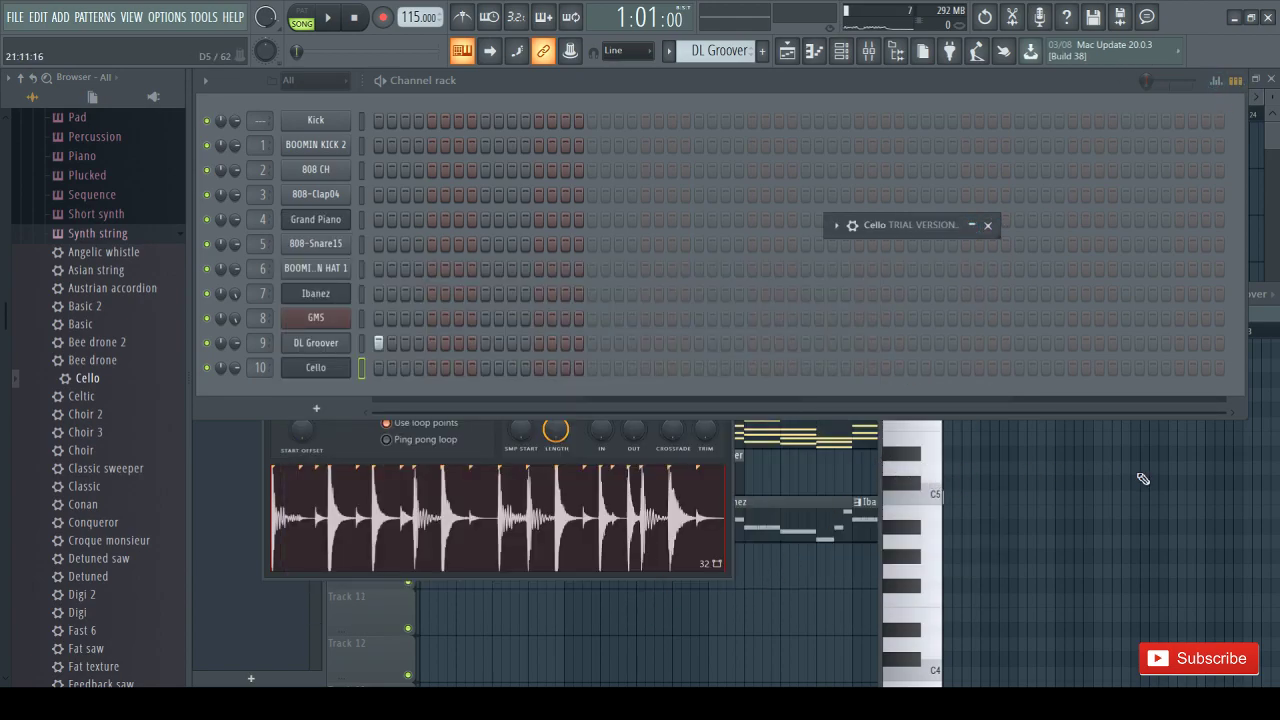
Close the floating piano roll, Cello and DL Groover windows and bring the playlist to the front
left_click_drag(1272, 292, 609, 184)
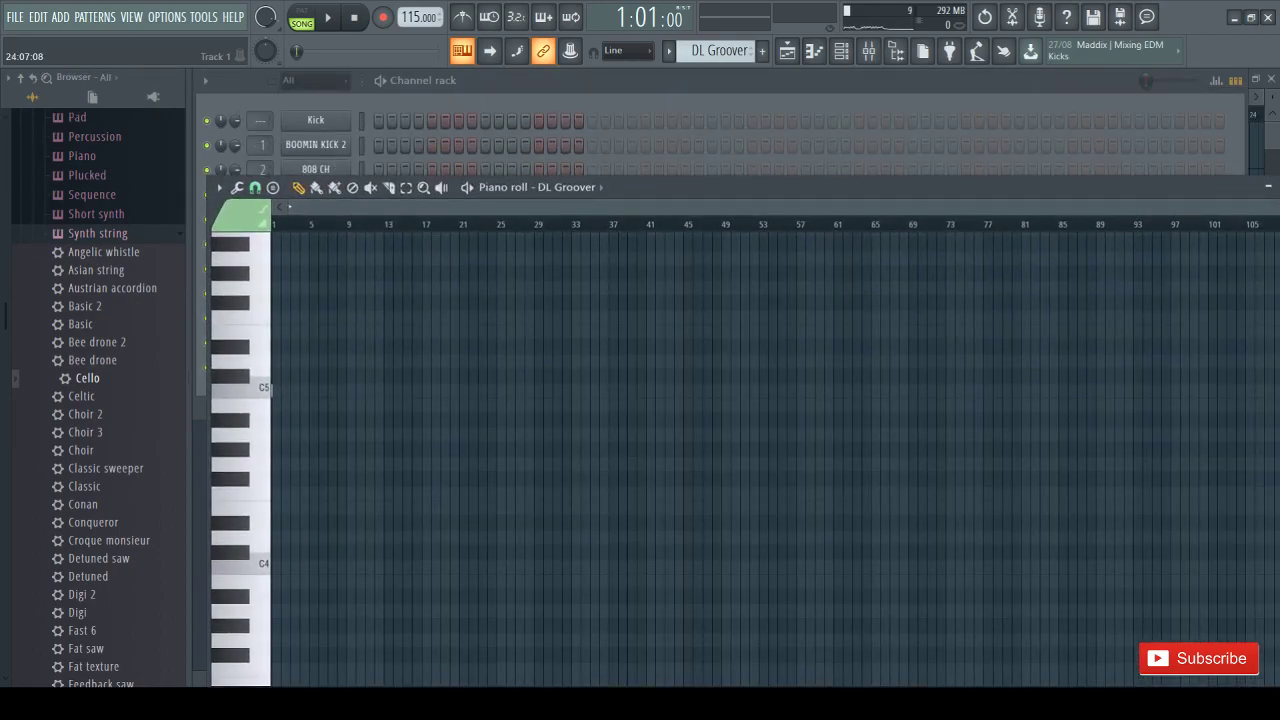
left_click(1268, 187)
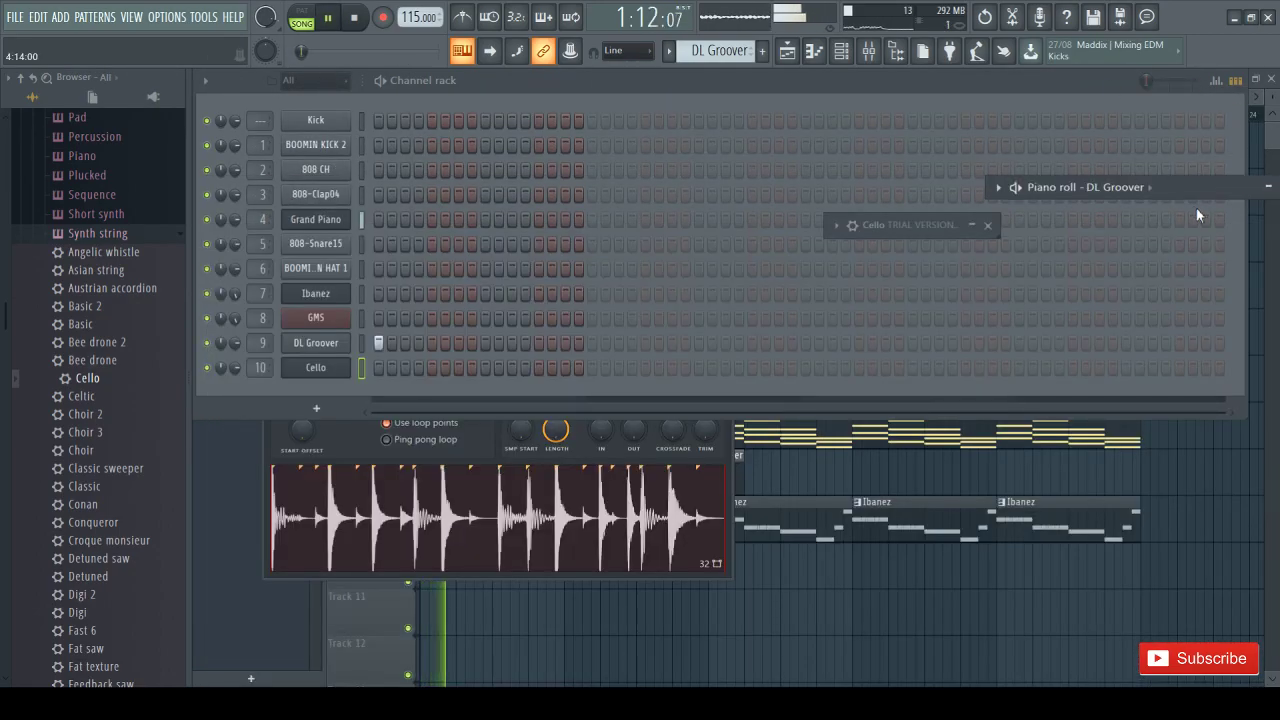
left_click(1268, 188)
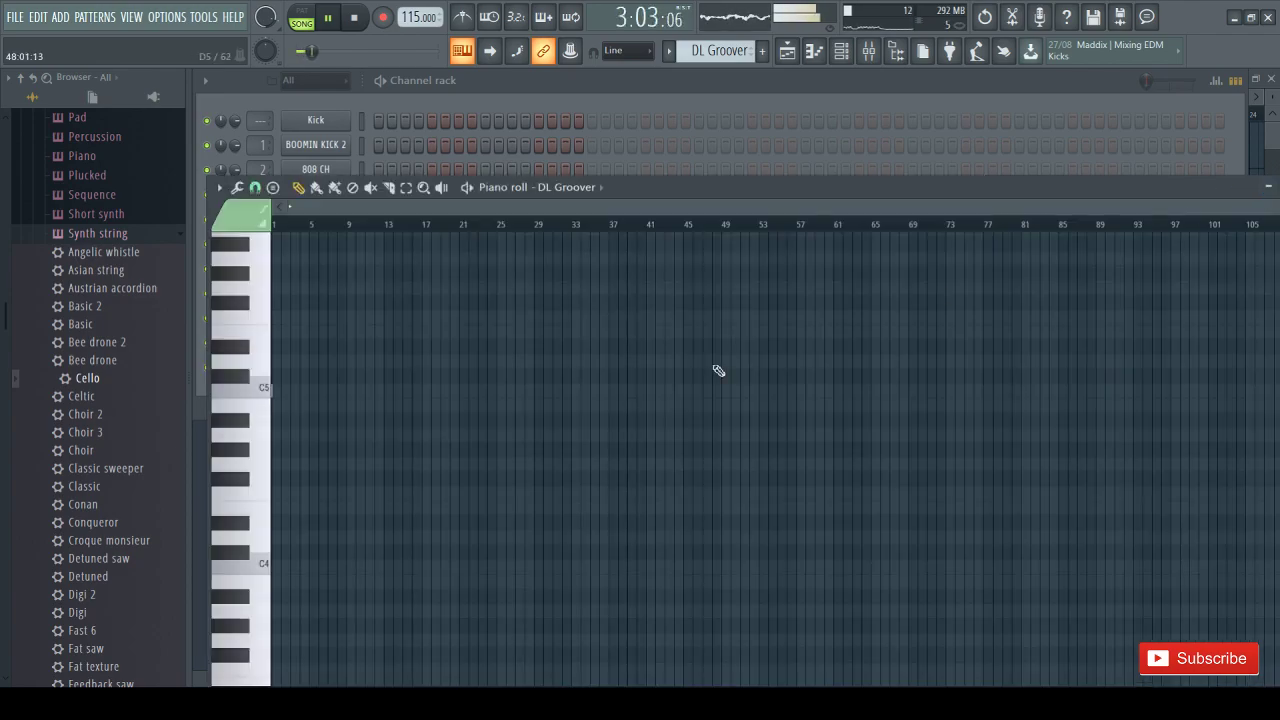
left_click(1268, 187)
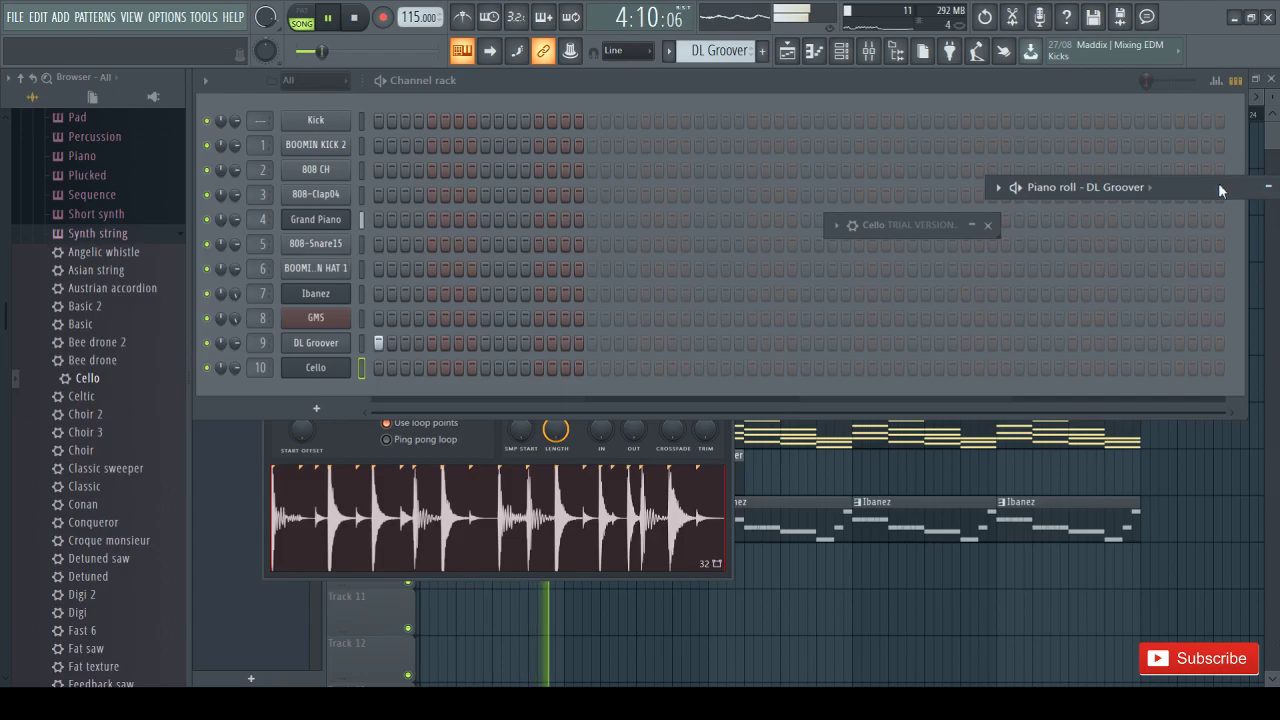
left_click_drag(1219, 185, 1058, 225)
left_click(1137, 228)
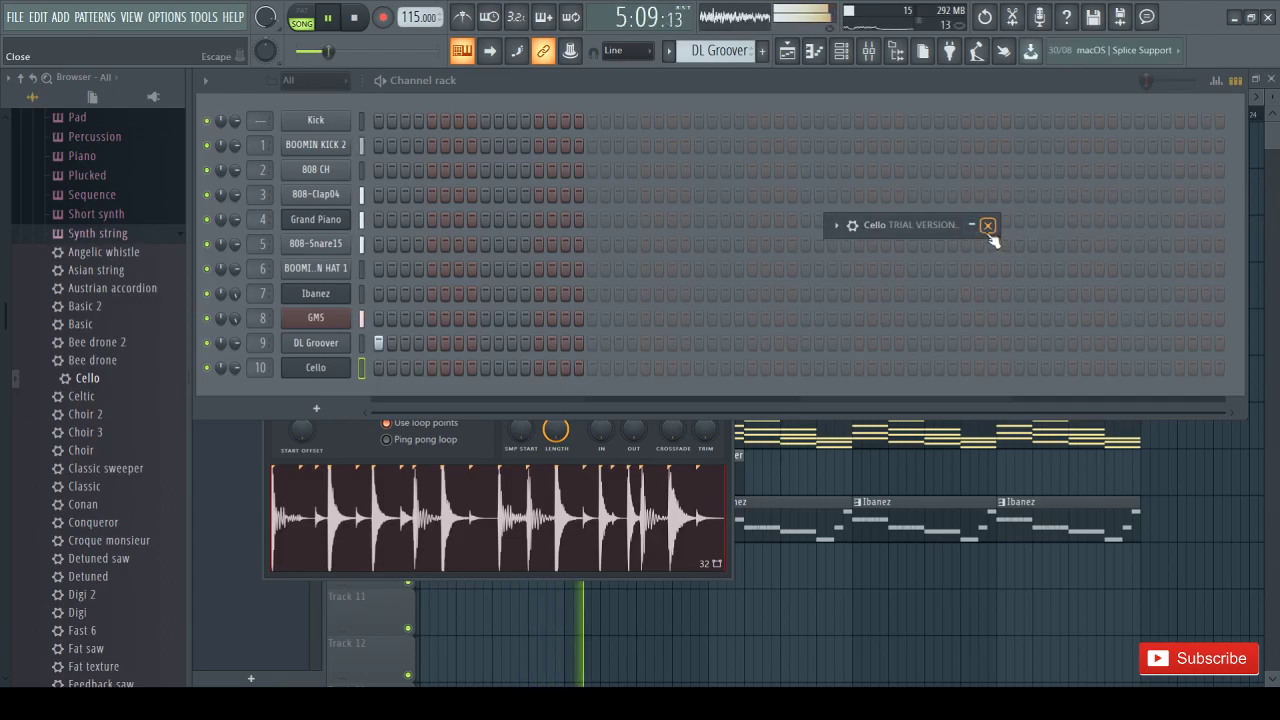
left_click(988, 226)
left_click(347, 458)
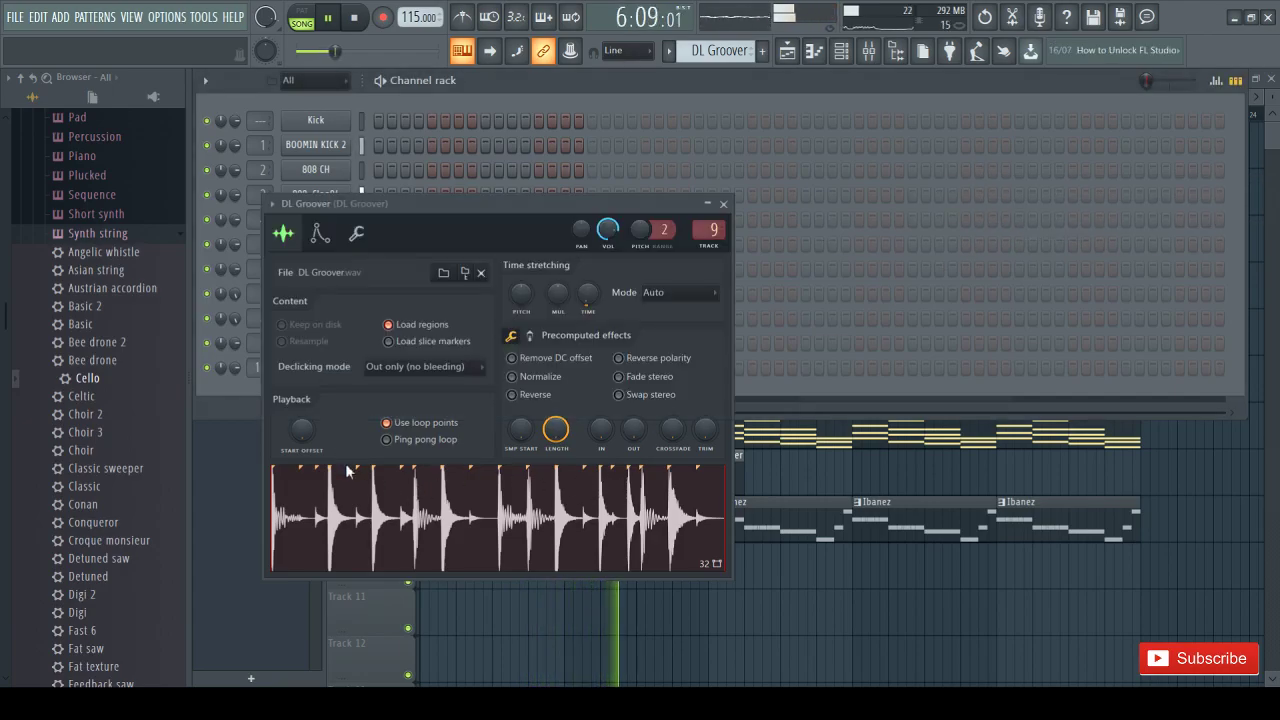
left_click(723, 204)
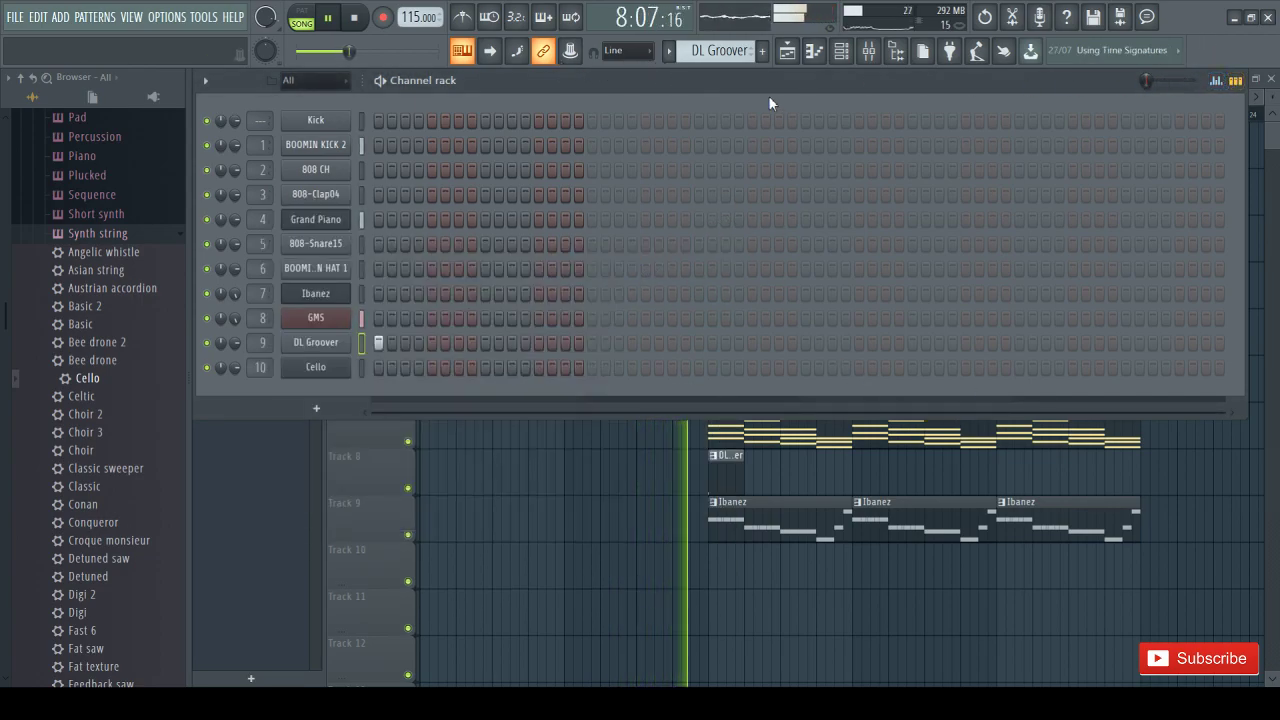
left_click(577, 608)
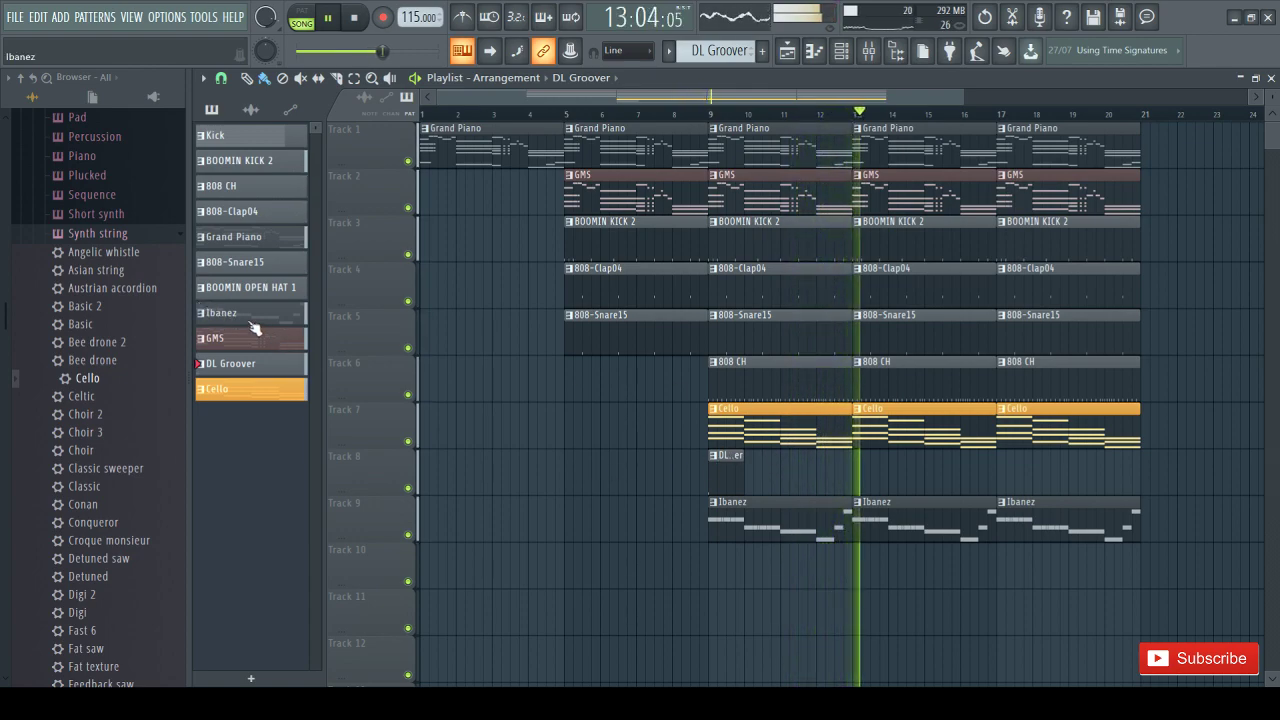
Place BOOMIN OPEN HAT 1 pattern clips on Track 10 at bars 13 and 17
left_click(250, 287)
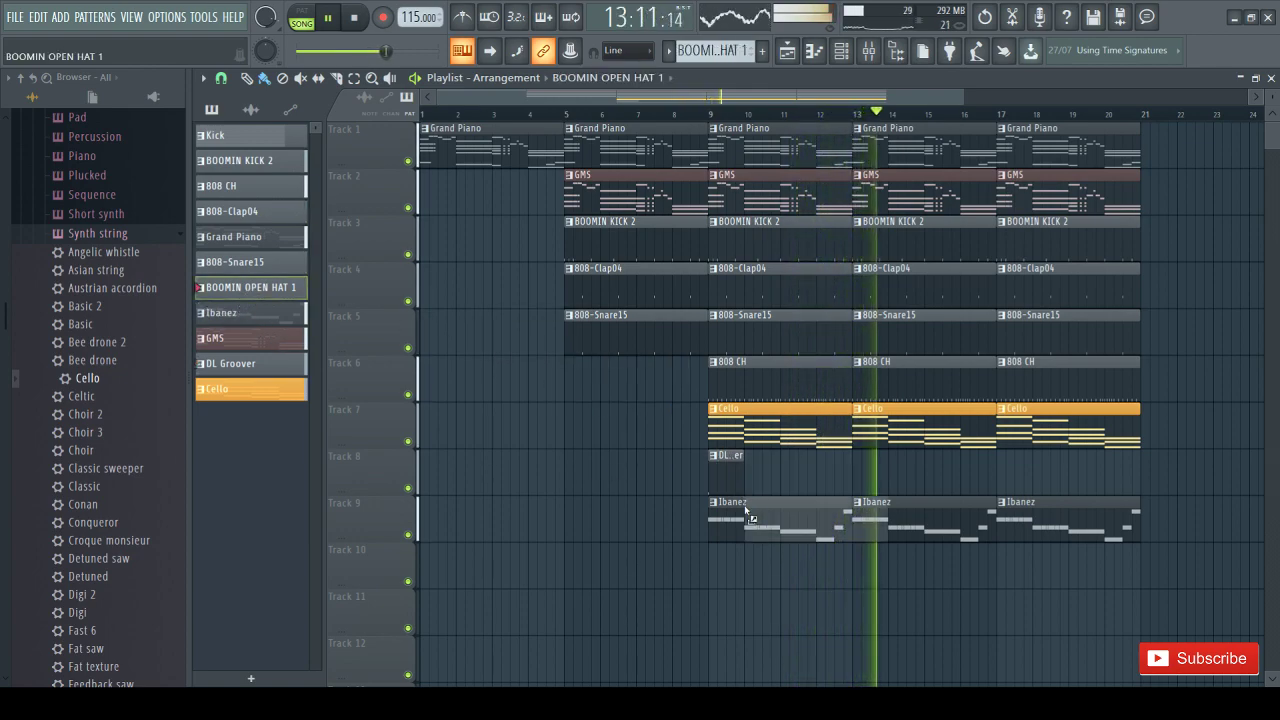
left_click(866, 582)
left_click(1020, 568)
left_click_drag(1063, 568, 1006, 560)
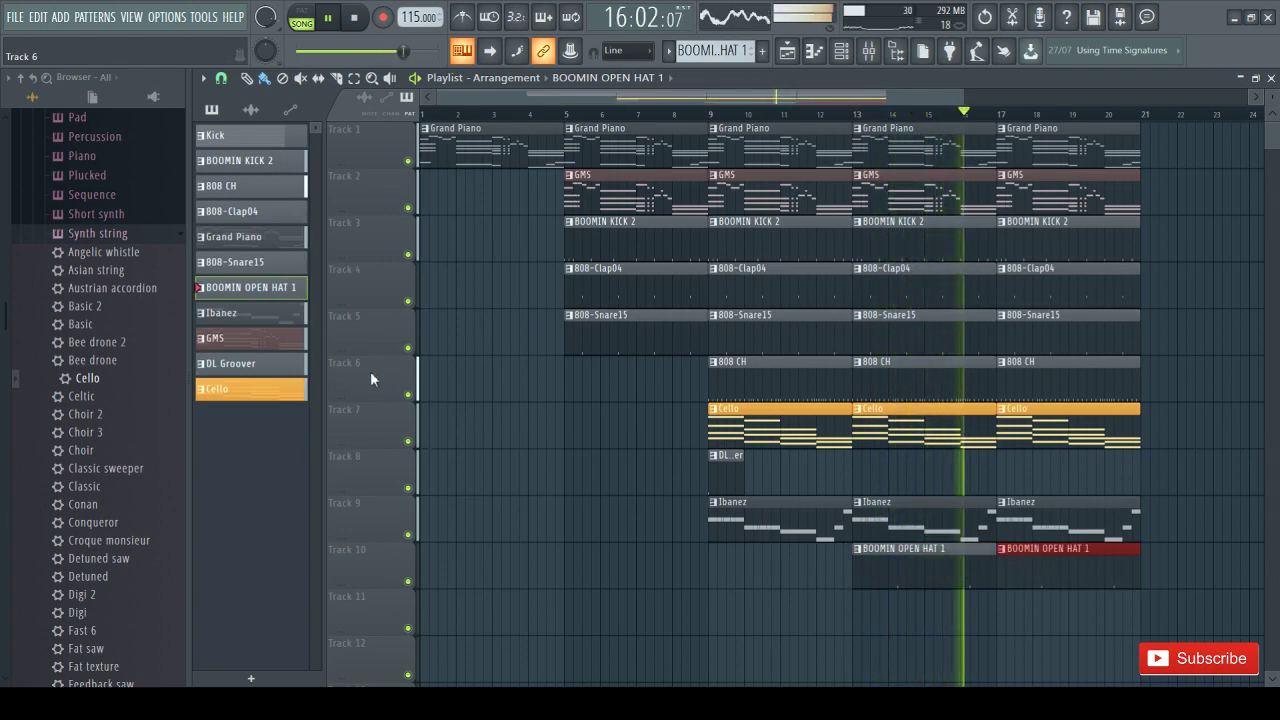